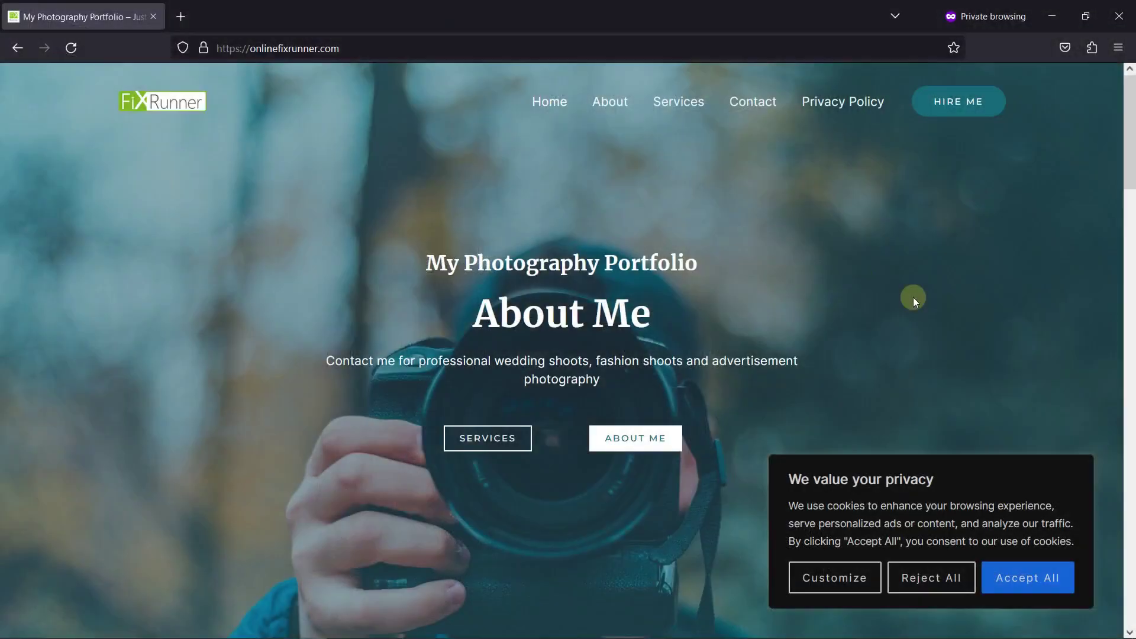
{"action": "scroll", "coordinate": [903, 300], "scroll_direction": "down", "scroll_amount": 10}
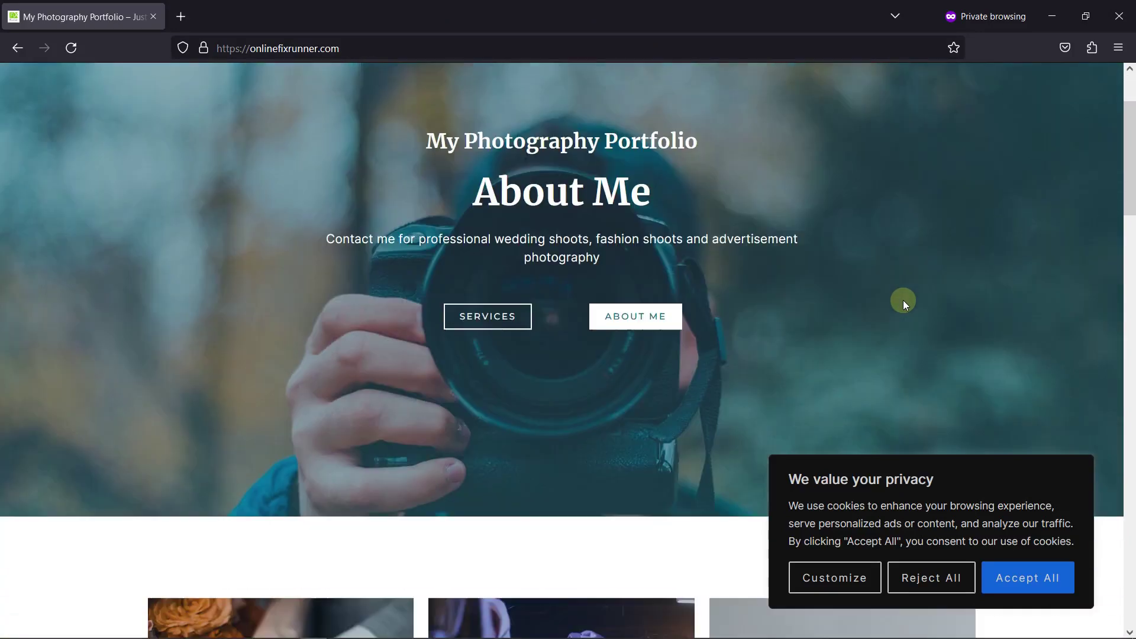
{"action": "scroll", "coordinate": [903, 304], "scroll_direction": "down", "scroll_amount": 15}
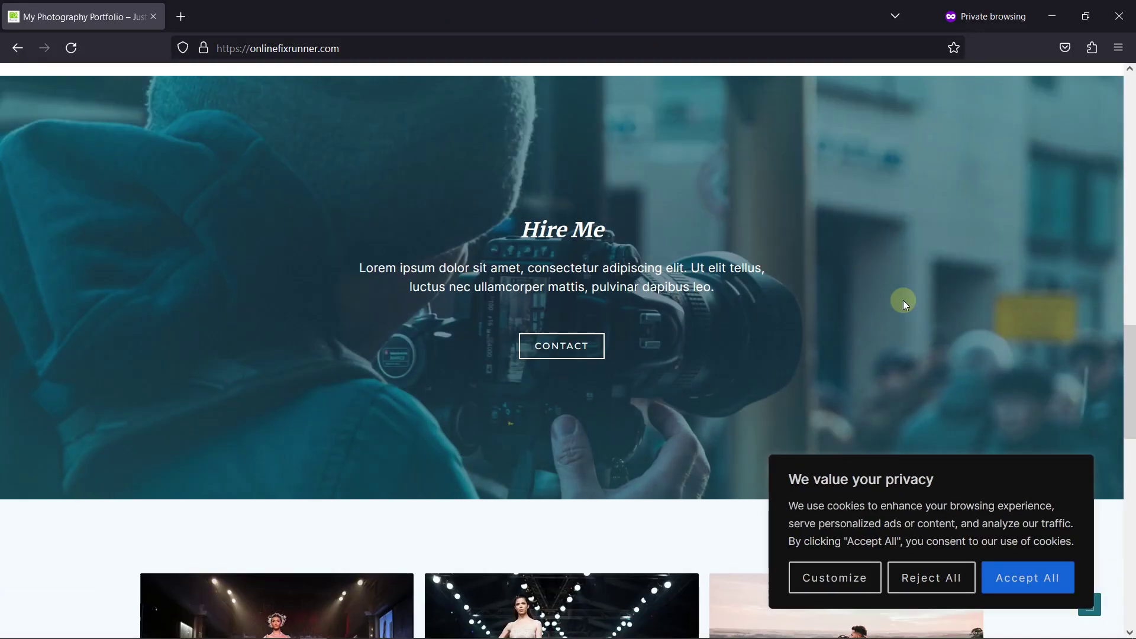
{"action": "scroll", "coordinate": [904, 305], "scroll_direction": "down", "scroll_amount": 3}
{"action": "scroll", "coordinate": [904, 305], "scroll_direction": "up", "scroll_amount": 15}
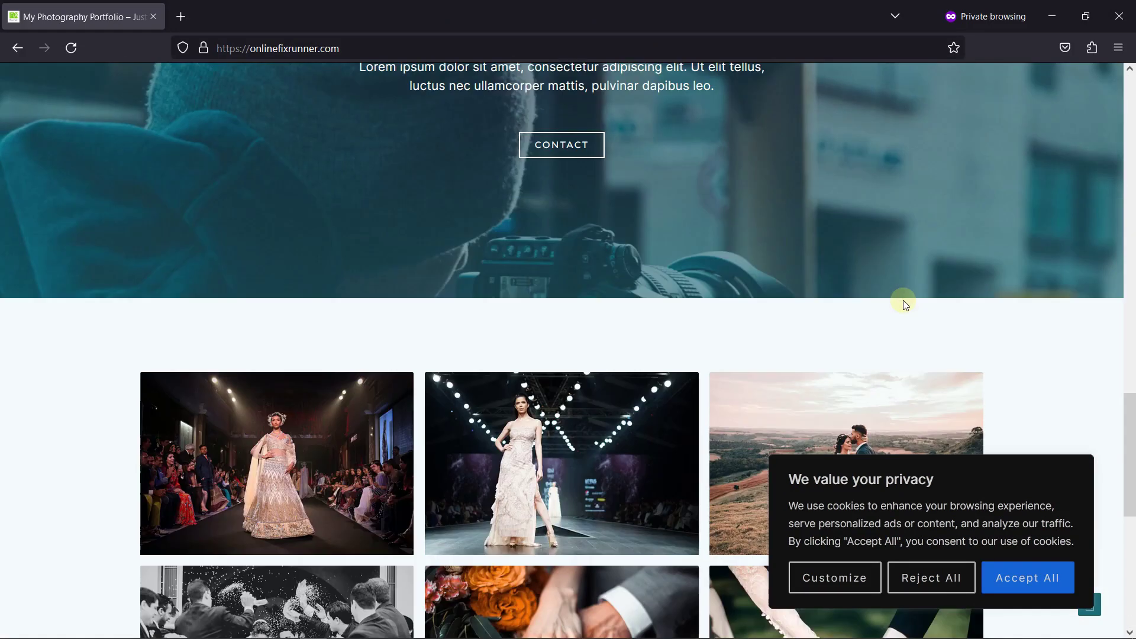
{"action": "scroll", "coordinate": [904, 304], "scroll_direction": "up", "scroll_amount": 8}
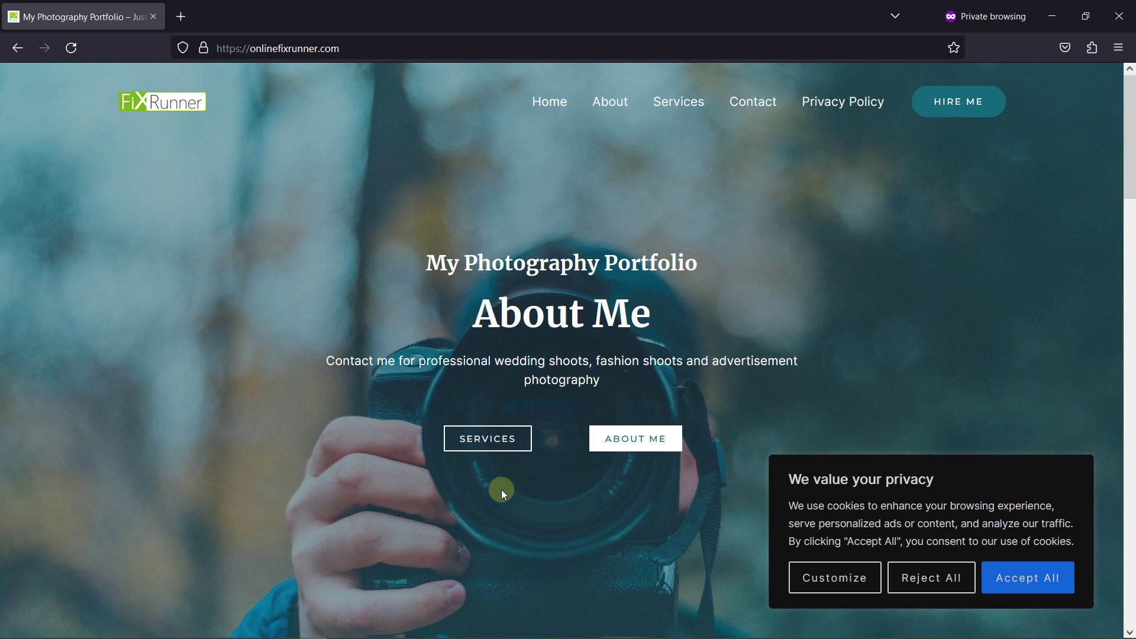
Open the site's About page and scroll through its content.
{"action": "left_click", "coordinate": [606, 107]}
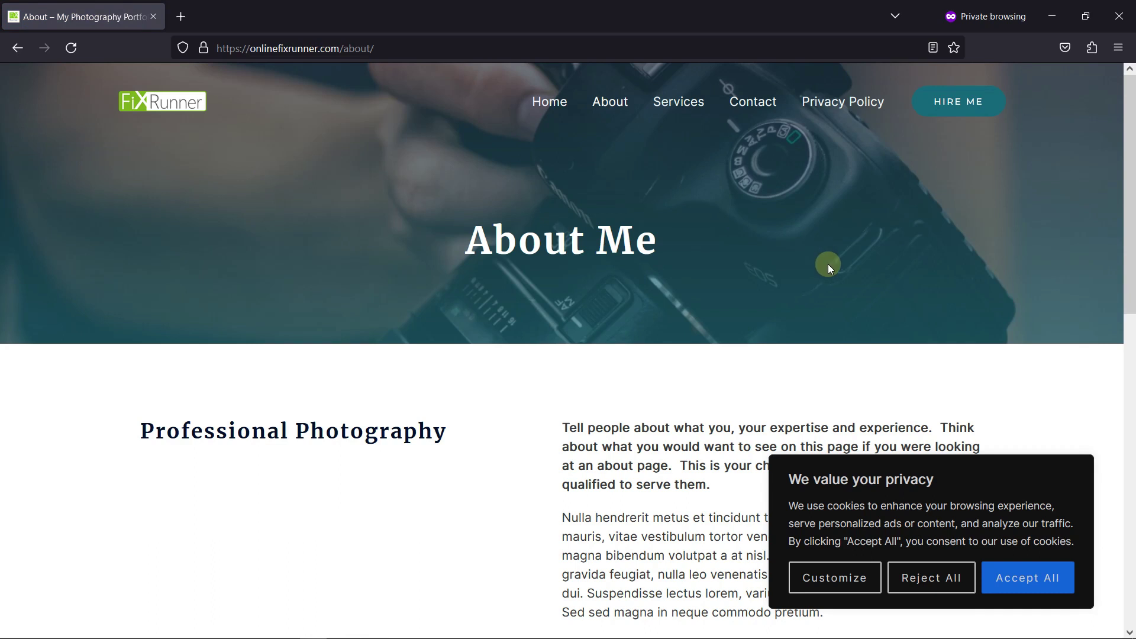
{"action": "scroll", "coordinate": [828, 264], "scroll_direction": "down", "scroll_amount": 6}
{"action": "scroll", "coordinate": [836, 287], "scroll_direction": "down", "scroll_amount": 5}
{"action": "scroll", "coordinate": [834, 291], "scroll_direction": "up", "scroll_amount": 11}
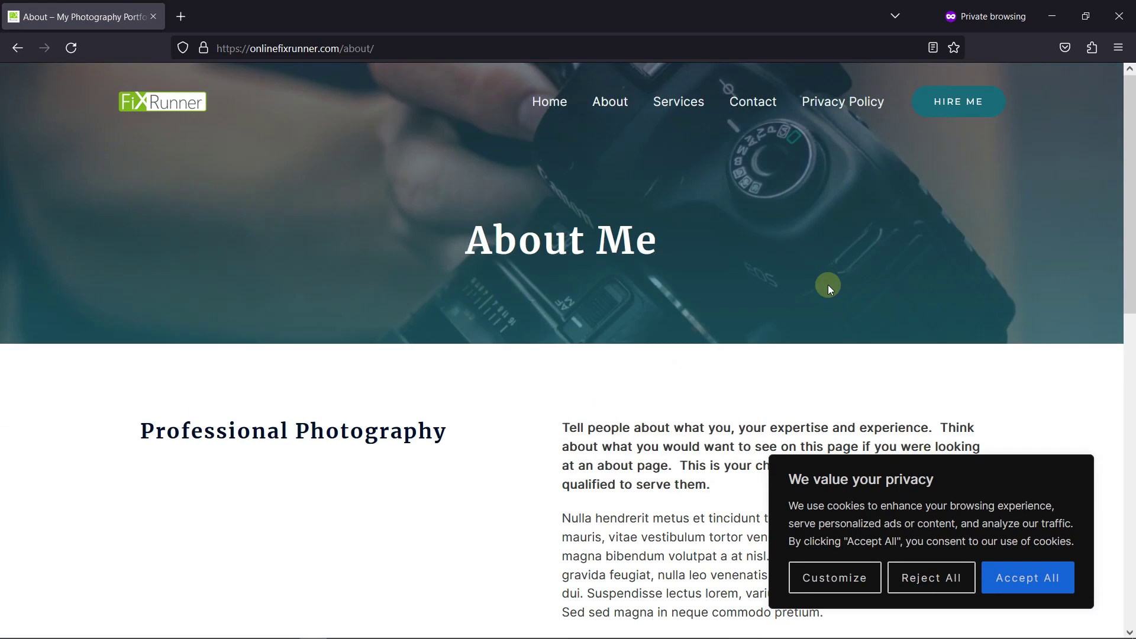
Open the Services page and scroll down to the F.A.Q. and back up to Wedding.
{"action": "left_click", "coordinate": [674, 103]}
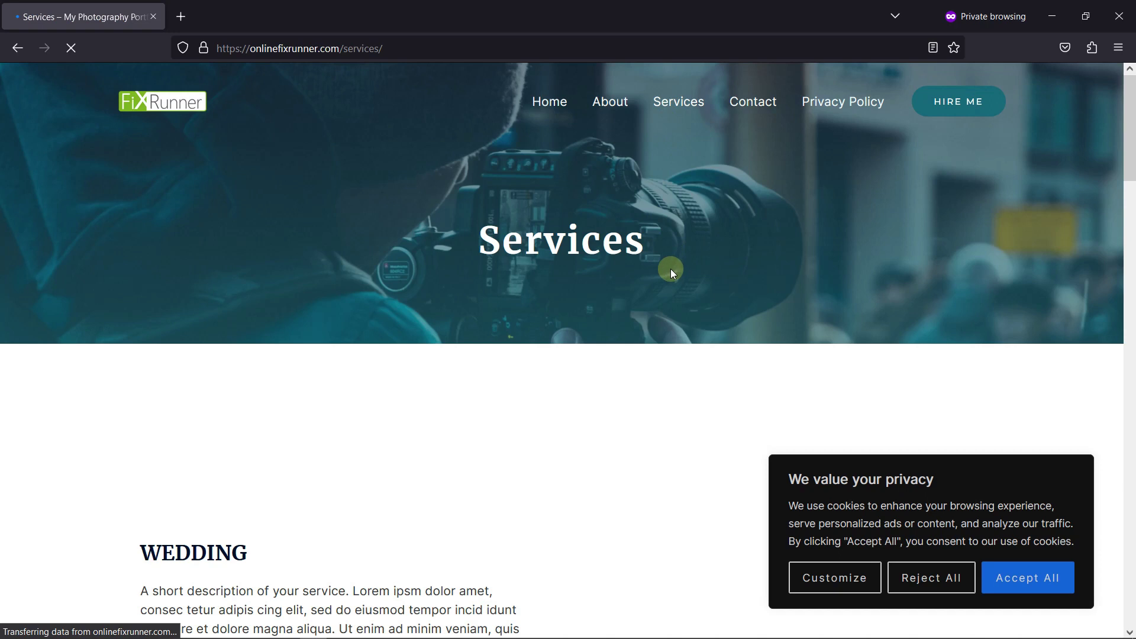
{"action": "scroll", "coordinate": [671, 283], "scroll_direction": "down", "scroll_amount": 4}
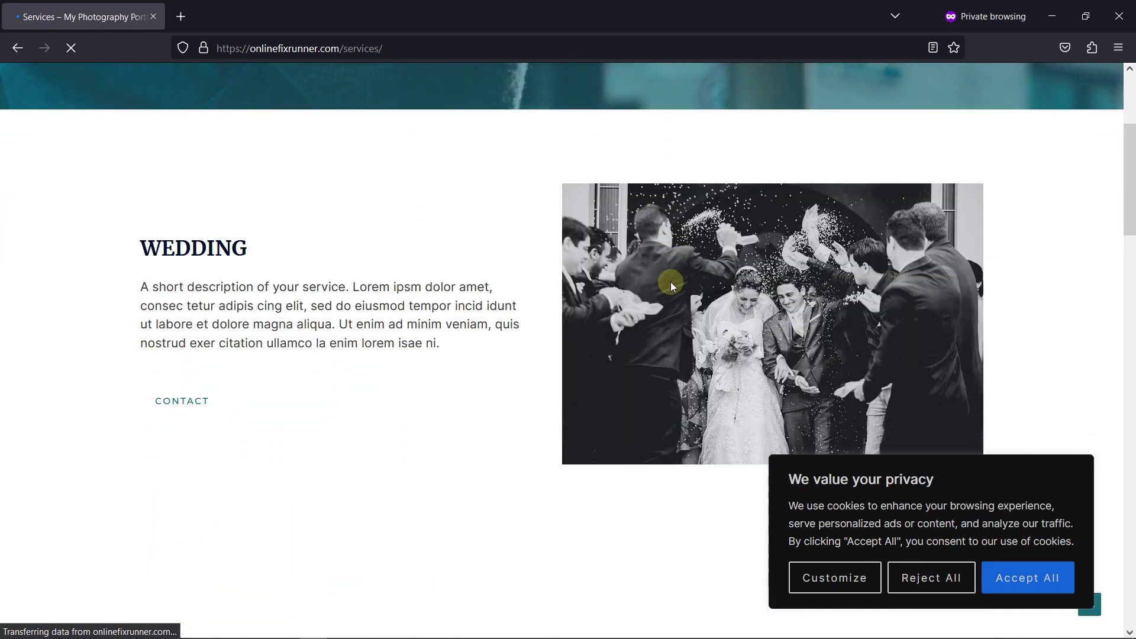
{"action": "scroll", "coordinate": [669, 290], "scroll_direction": "down", "scroll_amount": 8}
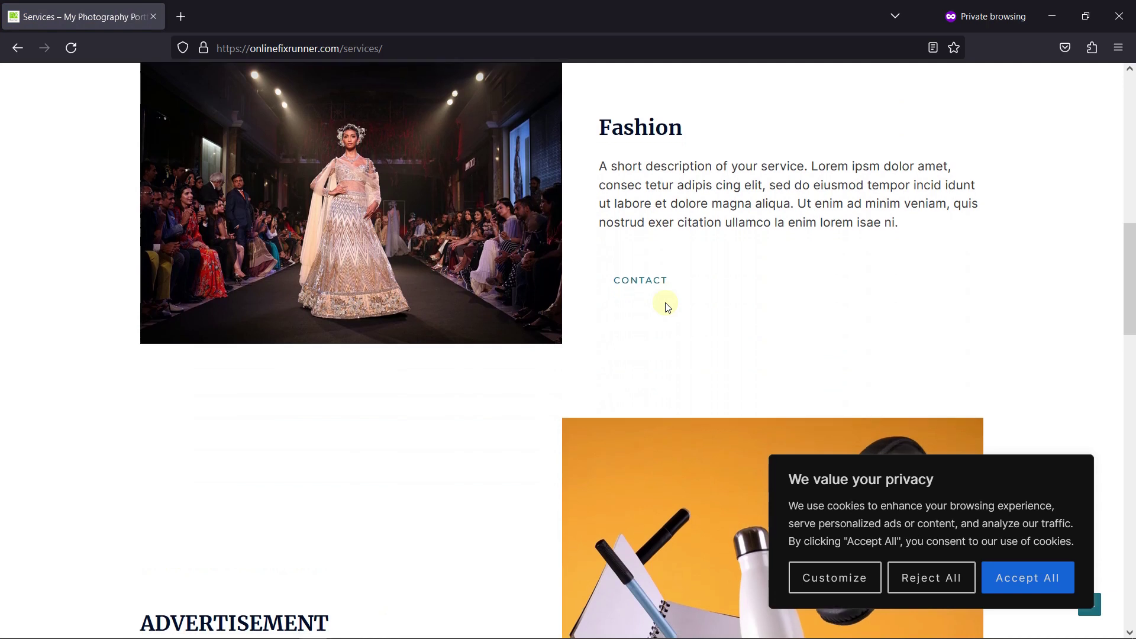
{"action": "scroll", "coordinate": [668, 306], "scroll_direction": "down", "scroll_amount": 5}
{"action": "scroll", "coordinate": [665, 303], "scroll_direction": "down", "scroll_amount": 10}
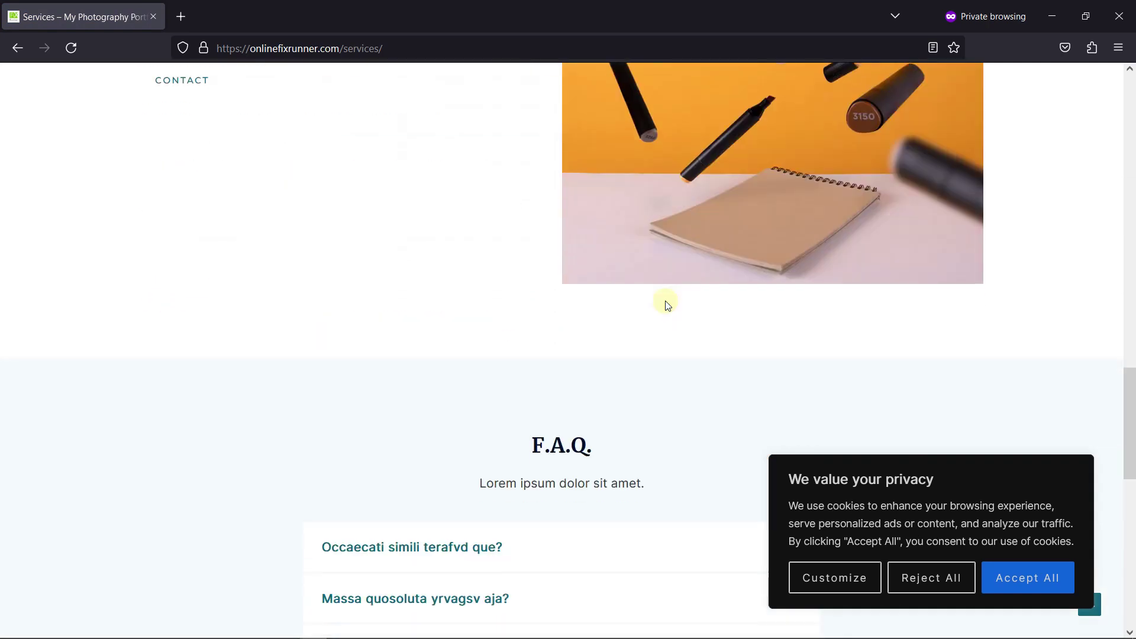
{"action": "scroll", "coordinate": [716, 248], "scroll_direction": "up", "scroll_amount": 15}
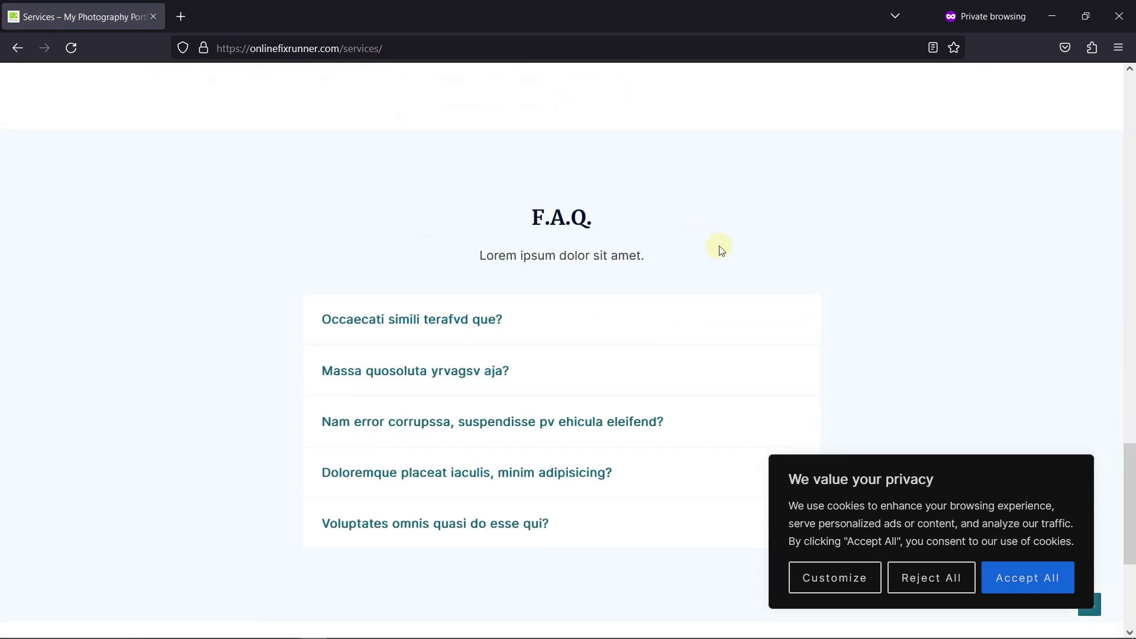
{"action": "scroll", "coordinate": [697, 249], "scroll_direction": "up", "scroll_amount": 11}
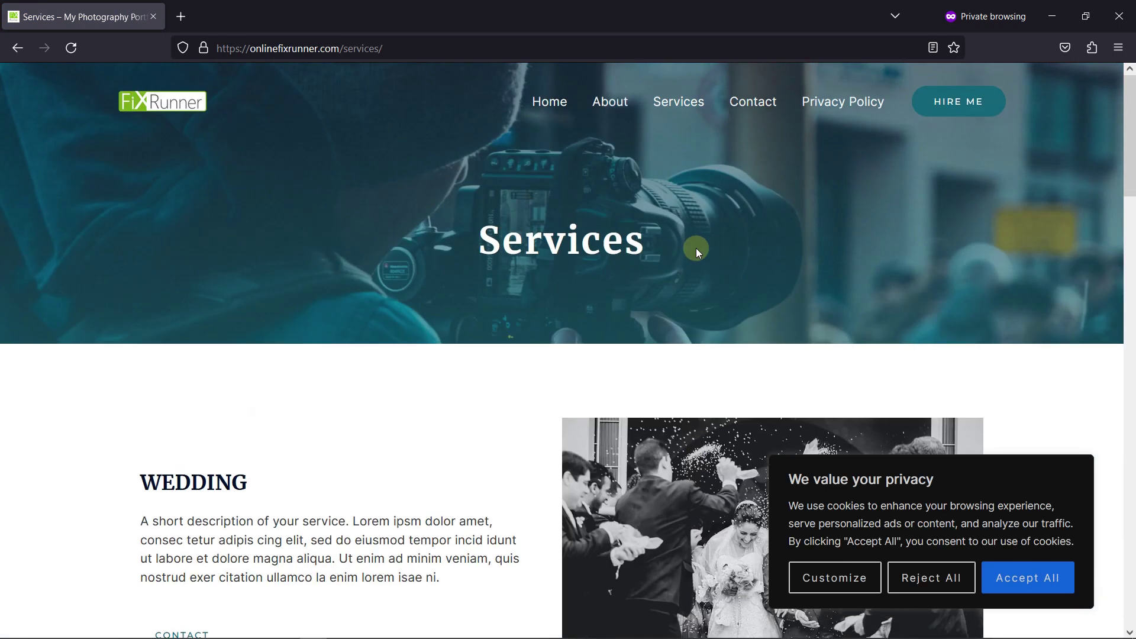
Open the Contact Me page, accept all cookies, and scroll to the map and back.
{"action": "left_click", "coordinate": [754, 108]}
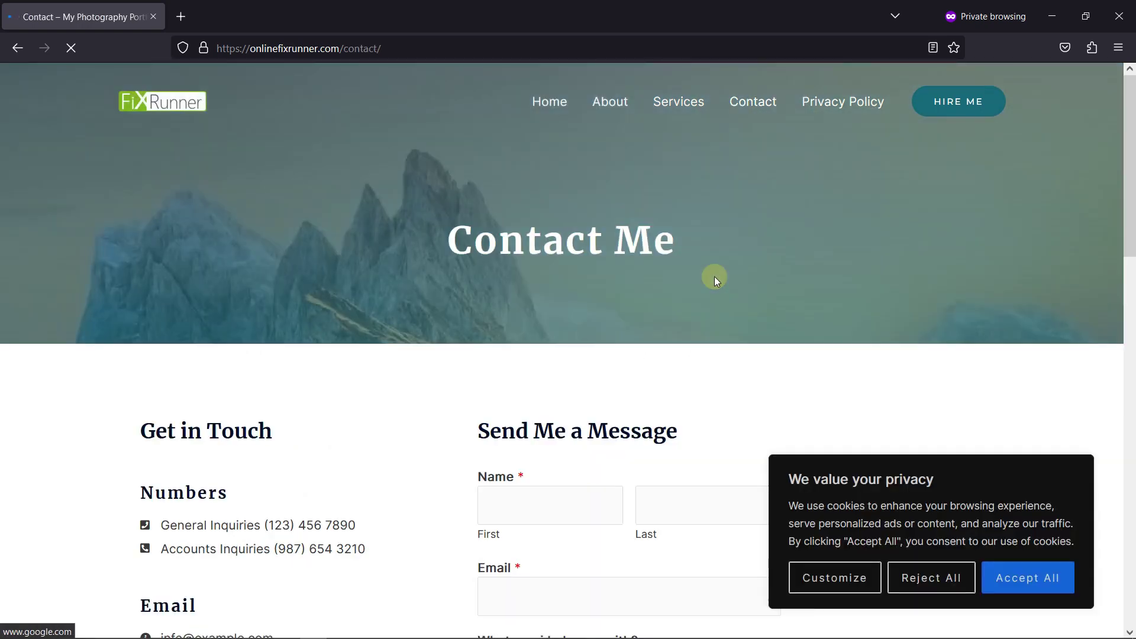
{"action": "scroll", "coordinate": [714, 276], "scroll_direction": "down", "scroll_amount": 5}
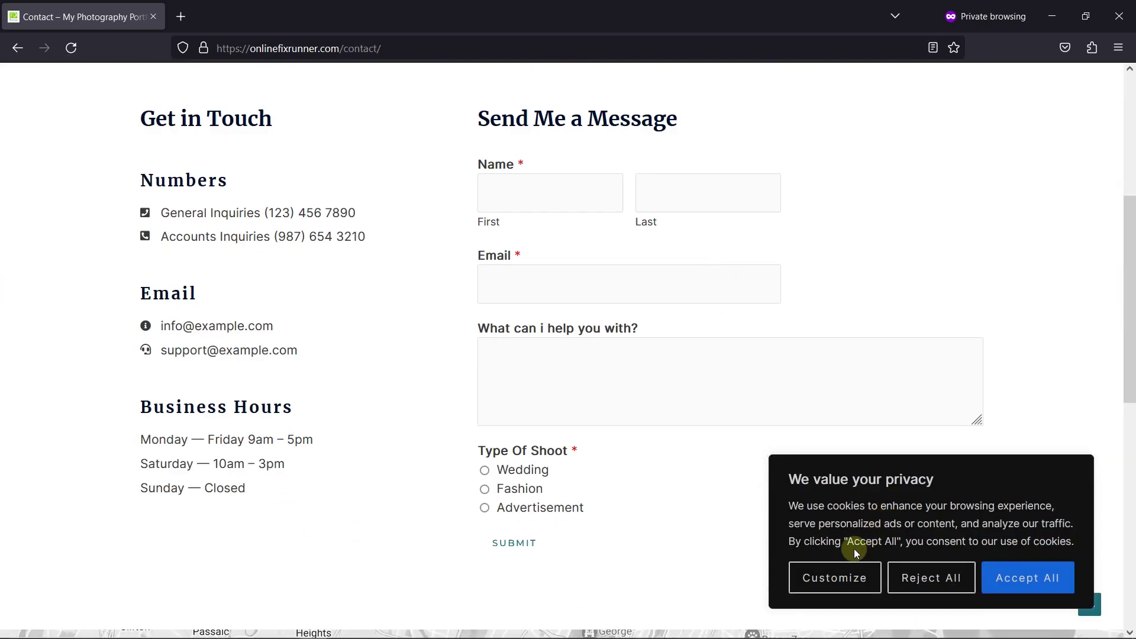
{"action": "left_click", "coordinate": [1006, 576]}
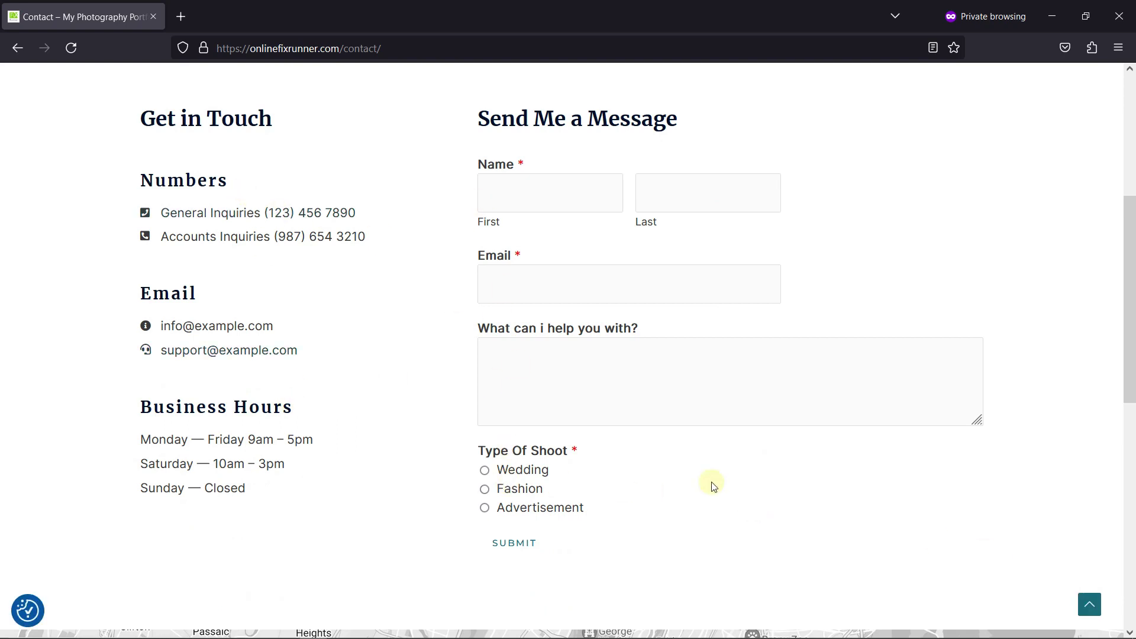
{"action": "scroll", "coordinate": [707, 487], "scroll_direction": "down", "scroll_amount": 6}
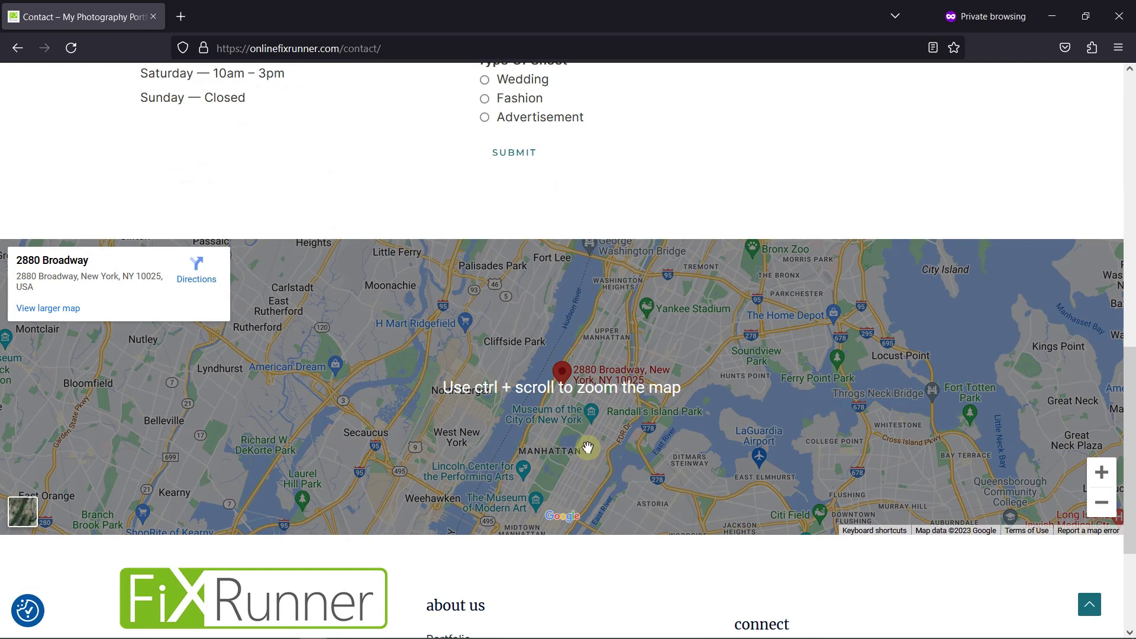
{"action": "scroll", "coordinate": [615, 440], "scroll_direction": "up", "scroll_amount": 10}
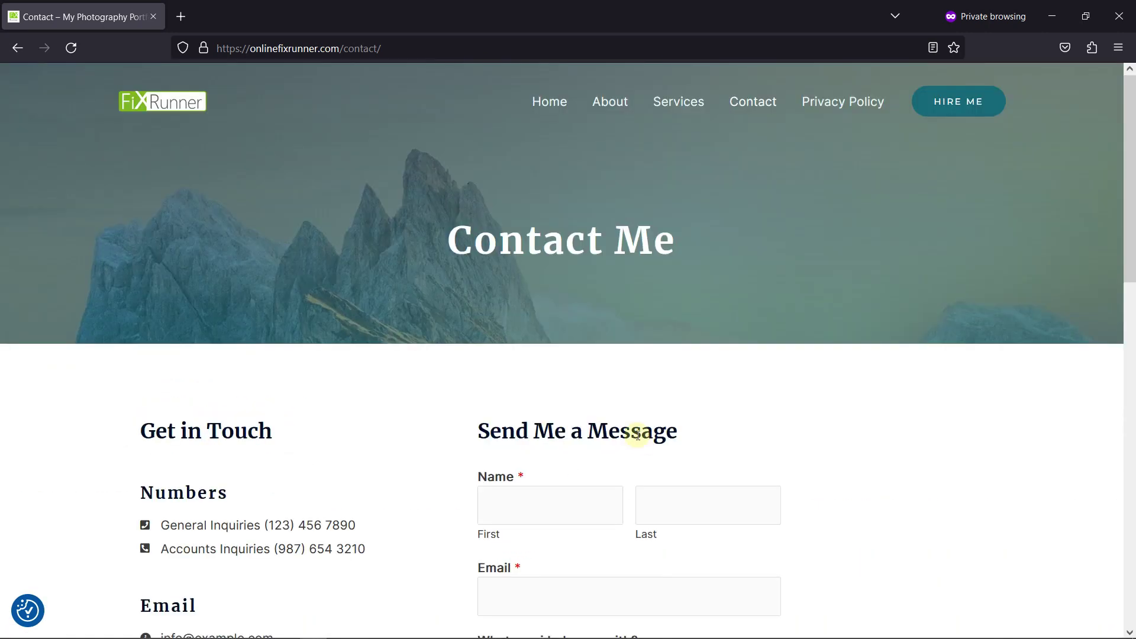
Read through the Privacy Policy page, then return to the Home page.
{"action": "left_click", "coordinate": [833, 93]}
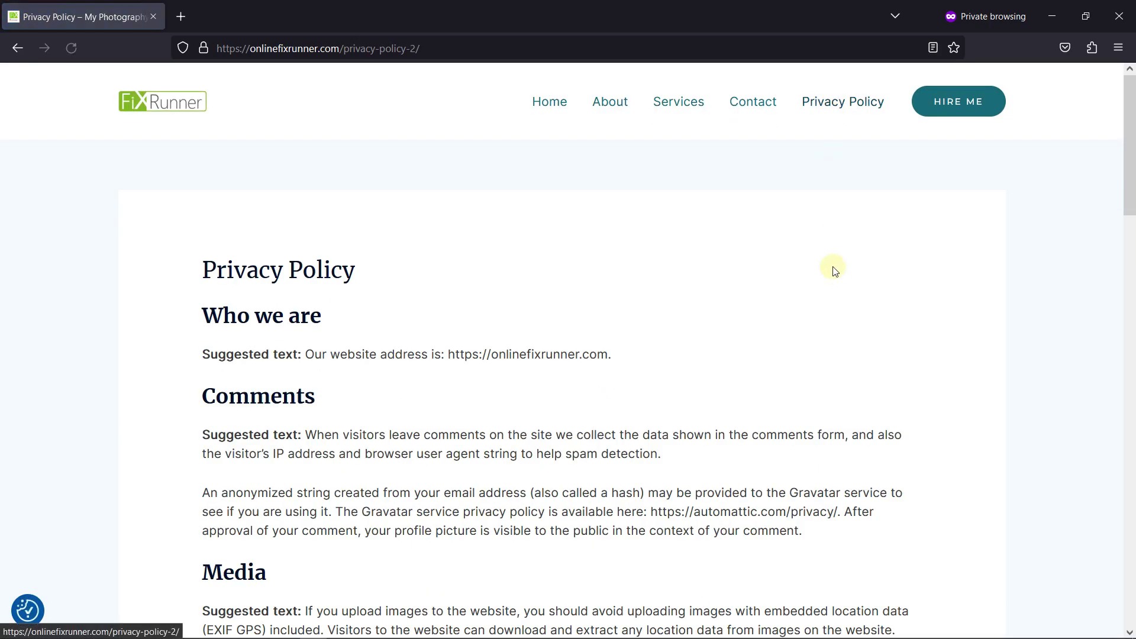
{"action": "scroll", "coordinate": [851, 284], "scroll_direction": "down", "scroll_amount": 4}
{"action": "scroll", "coordinate": [855, 289], "scroll_direction": "down", "scroll_amount": 9}
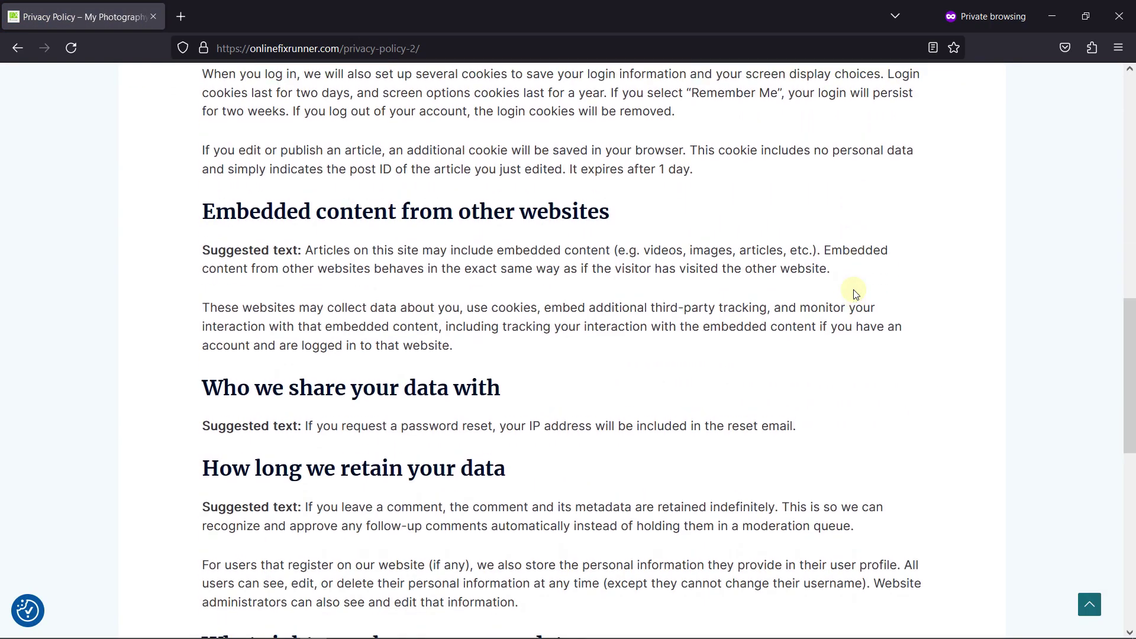
{"action": "scroll", "coordinate": [854, 293], "scroll_direction": "up", "scroll_amount": 13}
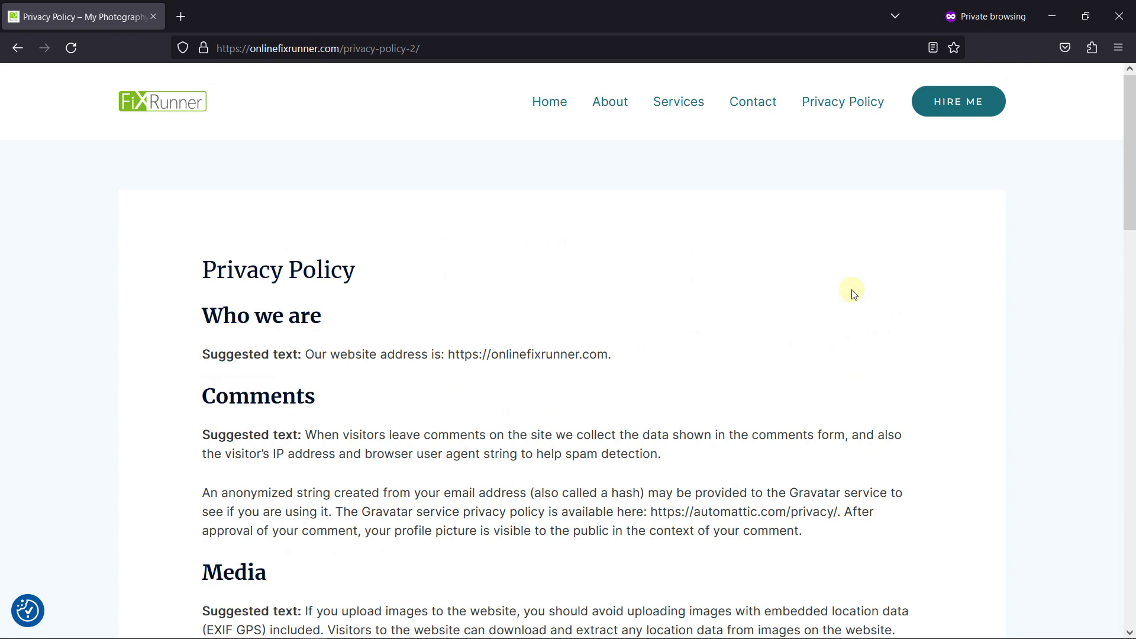
{"action": "left_click", "coordinate": [560, 110]}
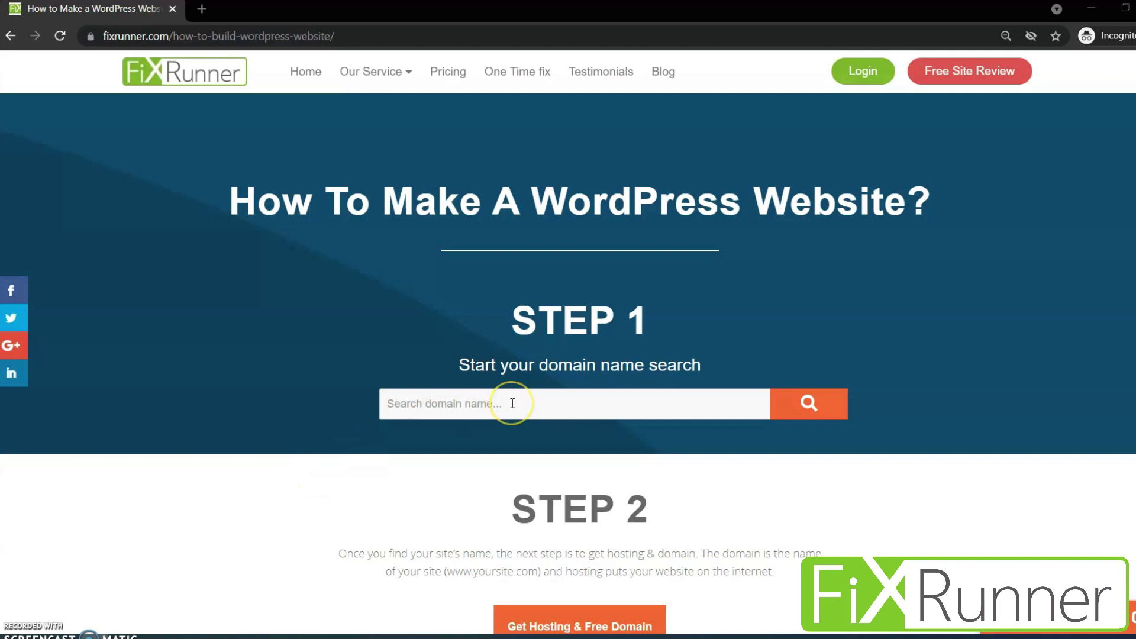
Search FixRunner's domain box for onlinefixrunner.com after minimizing the LiveChat widget.
{"action": "left_click", "coordinate": [503, 406]}
{"action": "type", "text": "onlinef"}
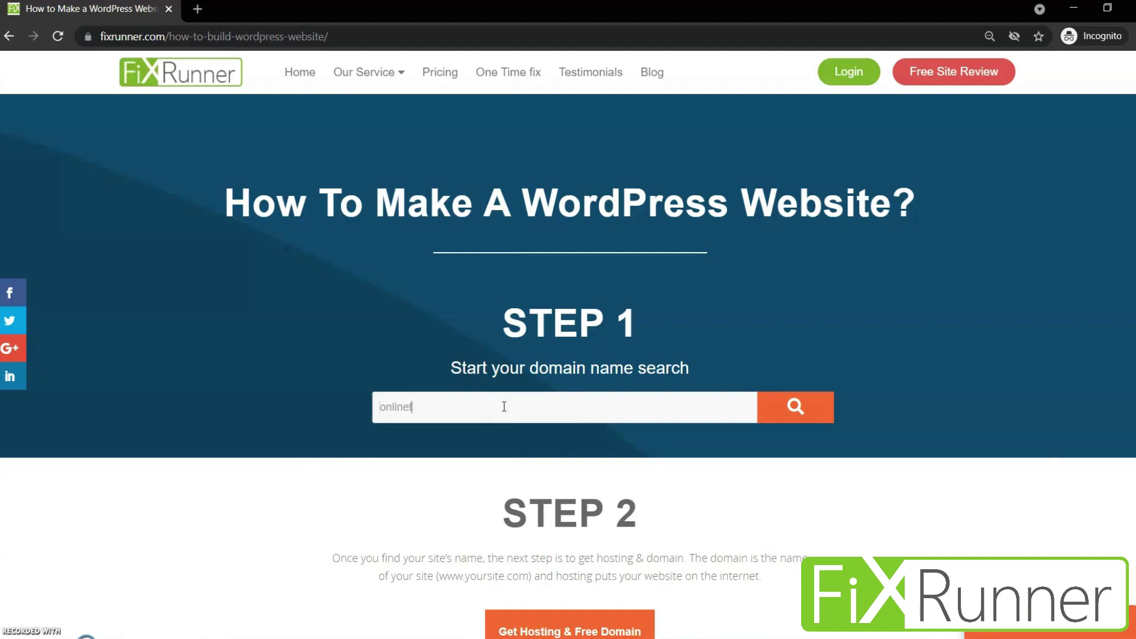
{"action": "type", "text": "ixrunner.com"}
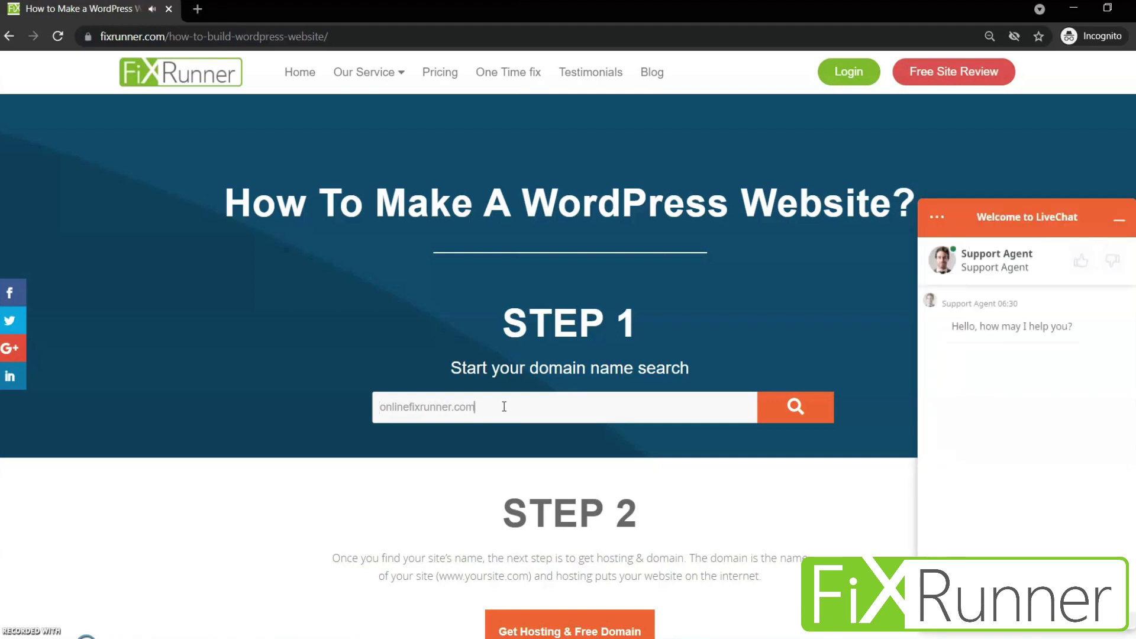
{"action": "left_click", "coordinate": [1119, 218]}
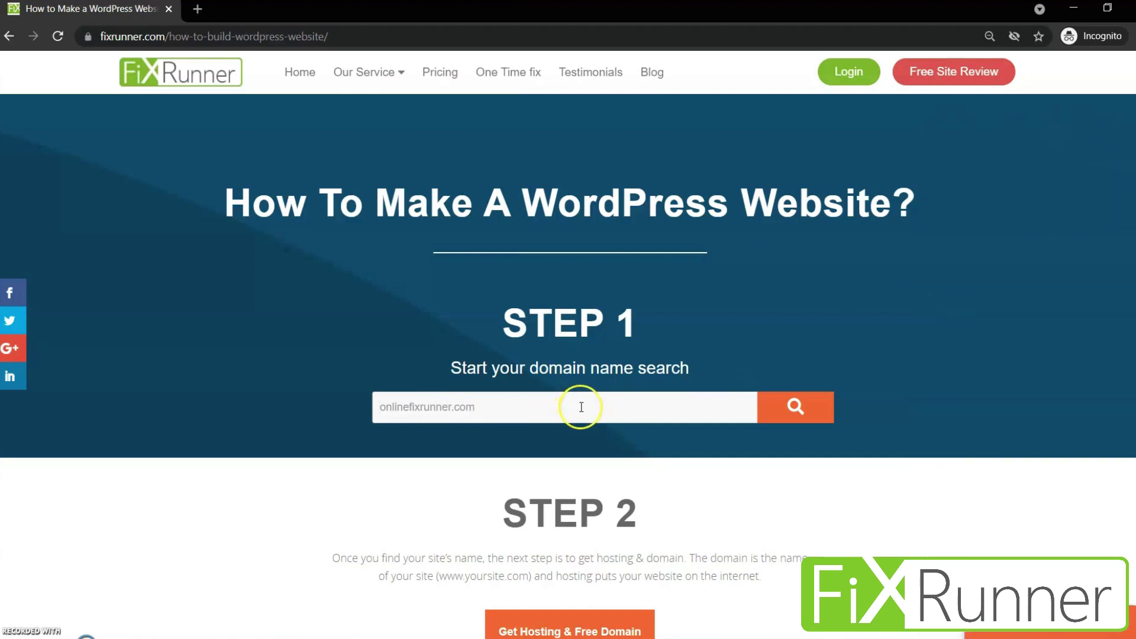
{"action": "left_click", "coordinate": [790, 409]}
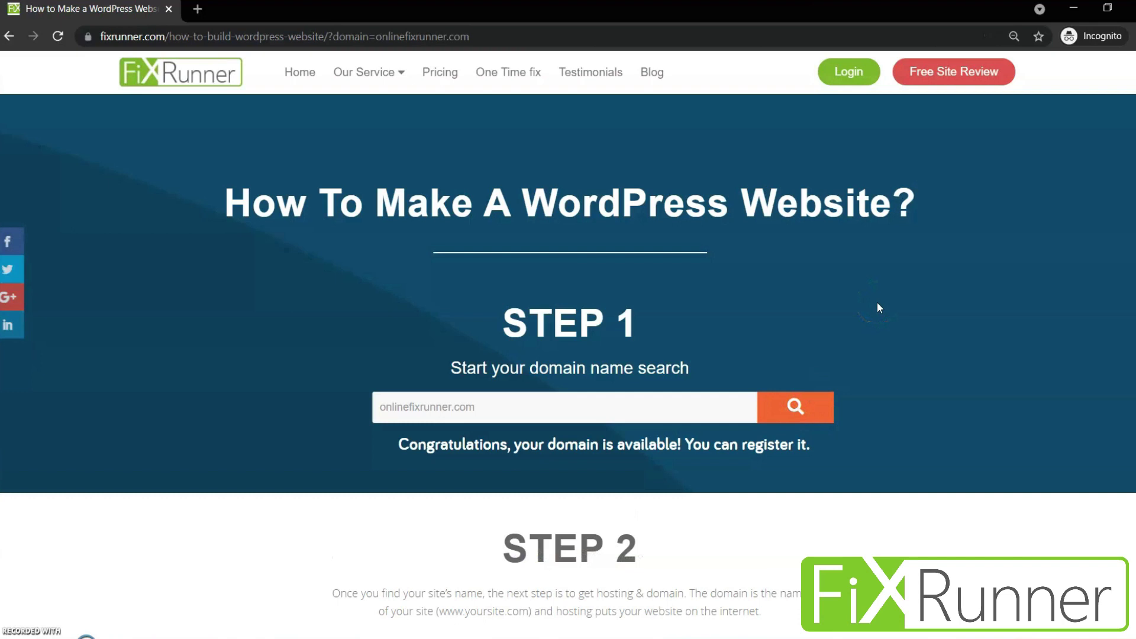
{"action": "scroll", "coordinate": [873, 303], "scroll_direction": "down", "scroll_amount": 2}
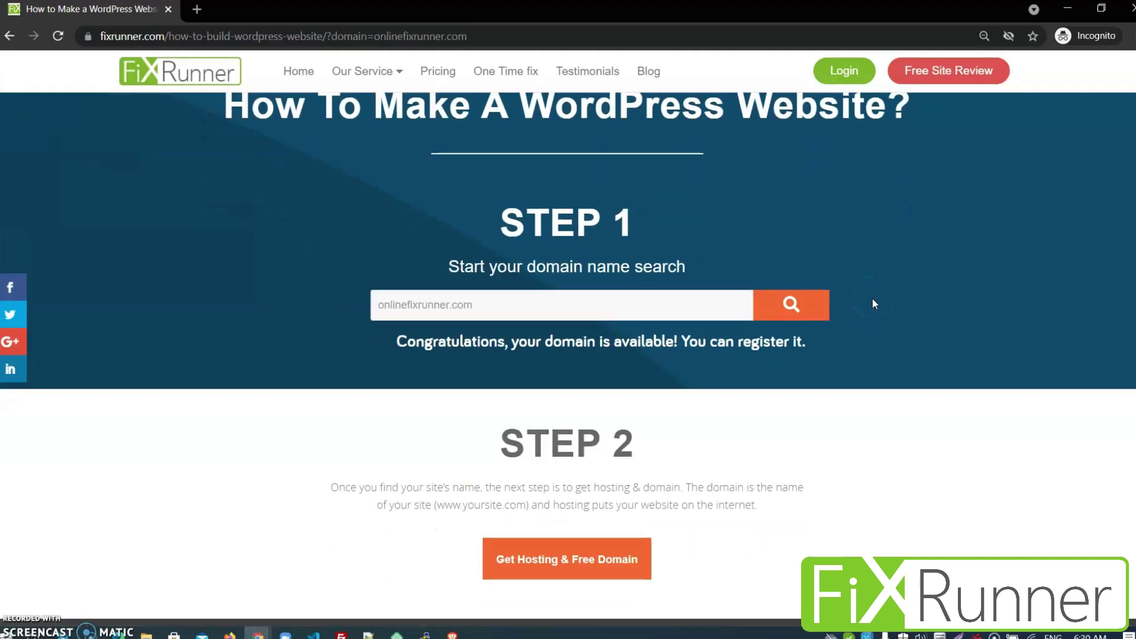
{"action": "scroll", "coordinate": [873, 304], "scroll_direction": "down", "scroll_amount": 2}
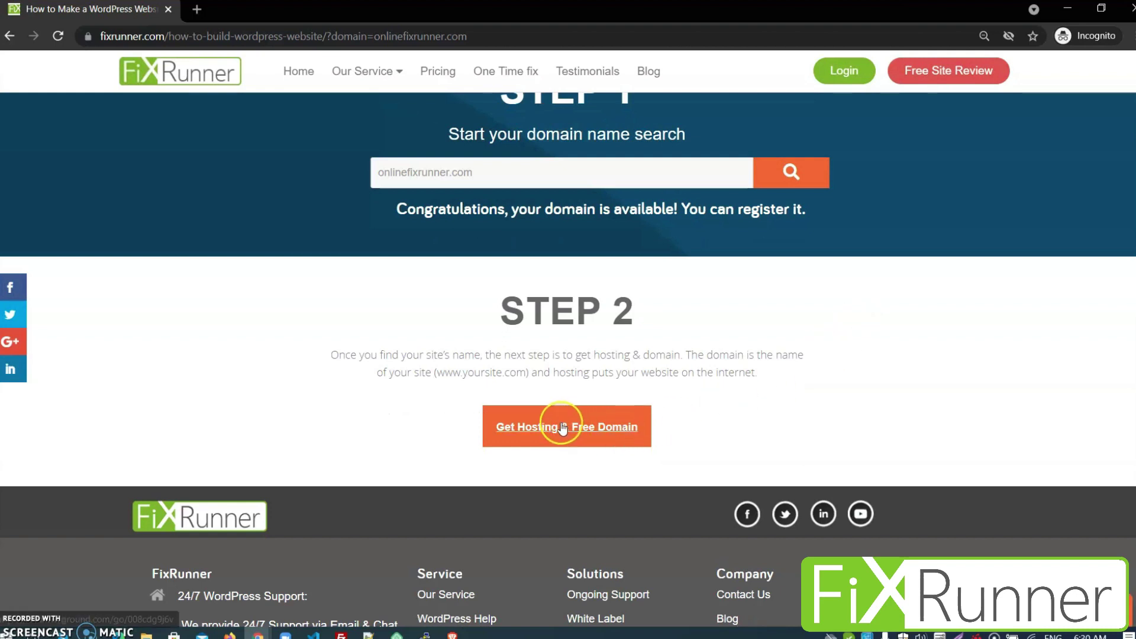
Follow 'Get Hosting & Free Domain' to SiteGround and compare the StartUp, GrowBig and GoGeek plans.
{"action": "left_click", "coordinate": [562, 428]}
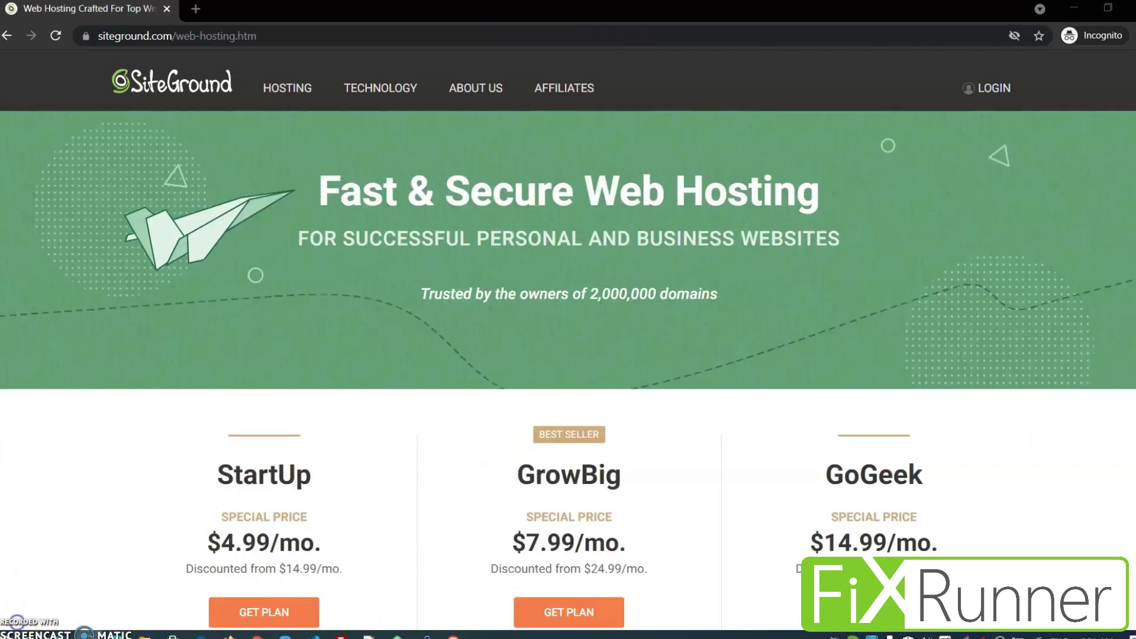
{"action": "scroll", "coordinate": [568, 340], "scroll_direction": "down", "scroll_amount": 2}
{"action": "scroll", "coordinate": [567, 340], "scroll_direction": "down", "scroll_amount": 3}
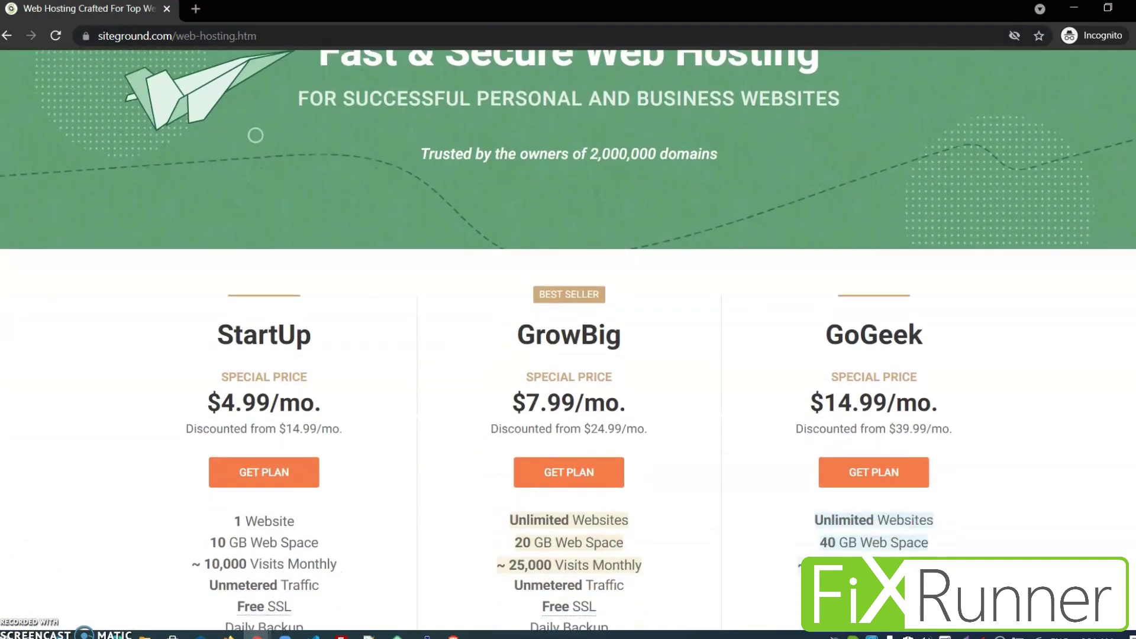
{"action": "scroll", "coordinate": [568, 341], "scroll_direction": "down", "scroll_amount": 3}
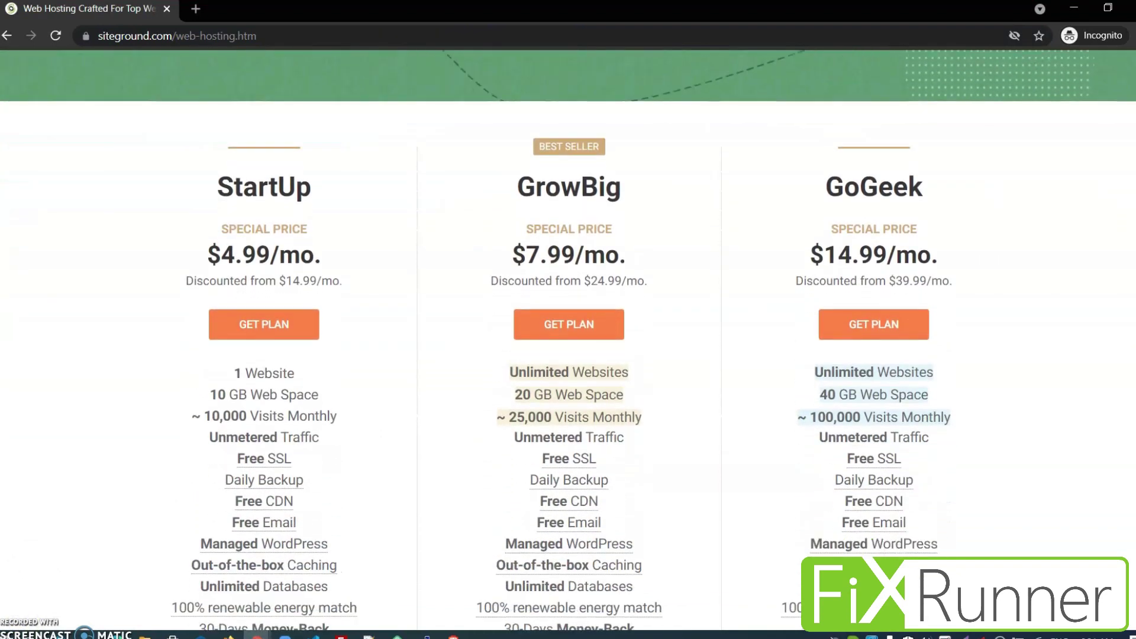
{"action": "scroll", "coordinate": [568, 340], "scroll_direction": "down", "scroll_amount": 2}
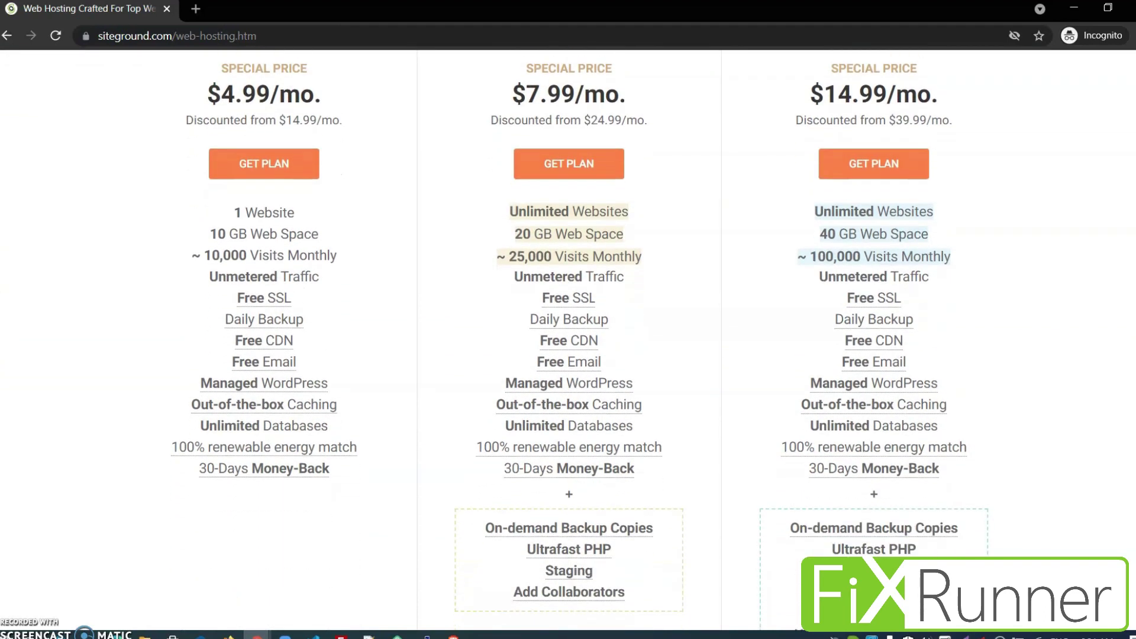
{"action": "scroll", "coordinate": [568, 341], "scroll_direction": "up", "scroll_amount": 3}
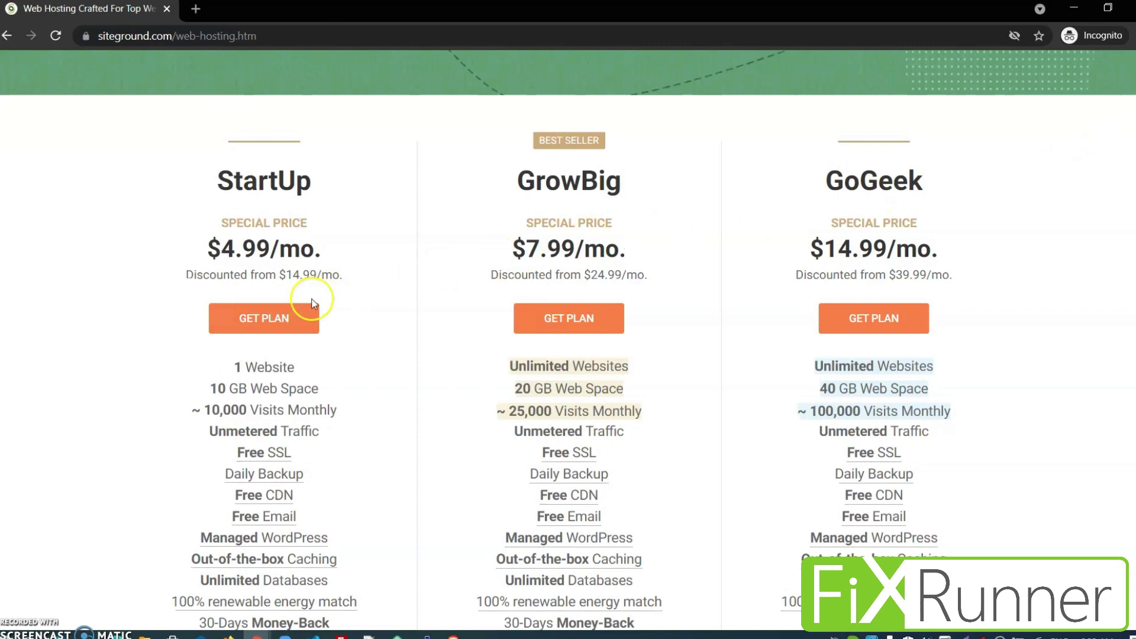
Choose the StartUp plan and register onlinefixrunner.com as the new domain.
{"action": "left_click", "coordinate": [274, 322]}
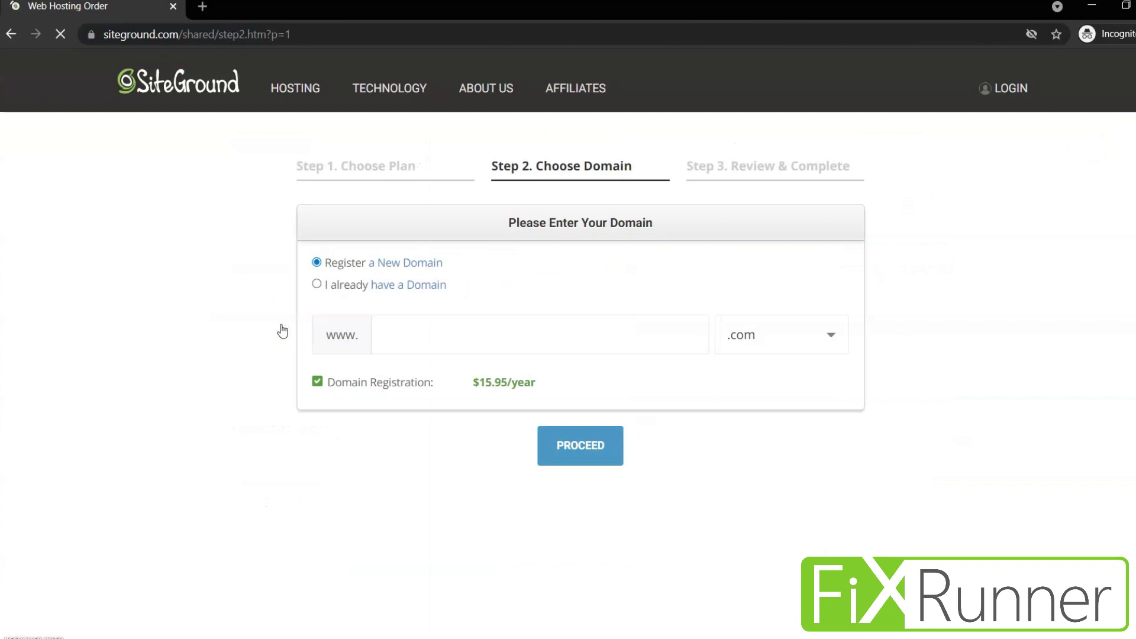
{"action": "left_click", "coordinate": [424, 327]}
{"action": "left_click", "coordinate": [466, 328]}
{"action": "type", "text": "onli"}
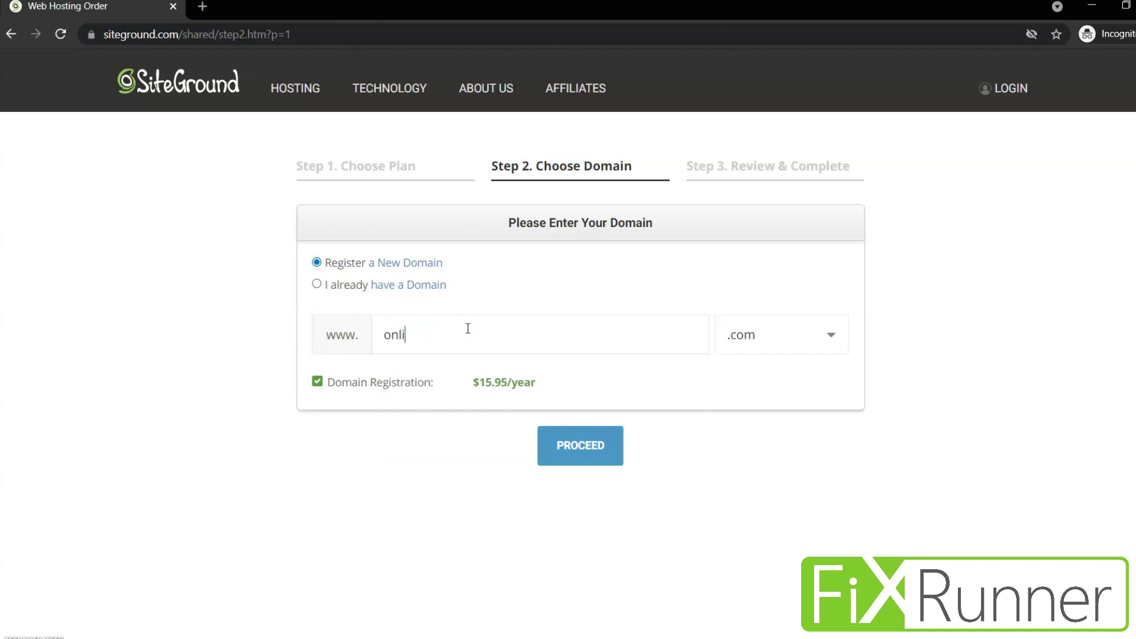
{"action": "type", "text": "nefixrunner"}
{"action": "left_click", "coordinate": [969, 308]}
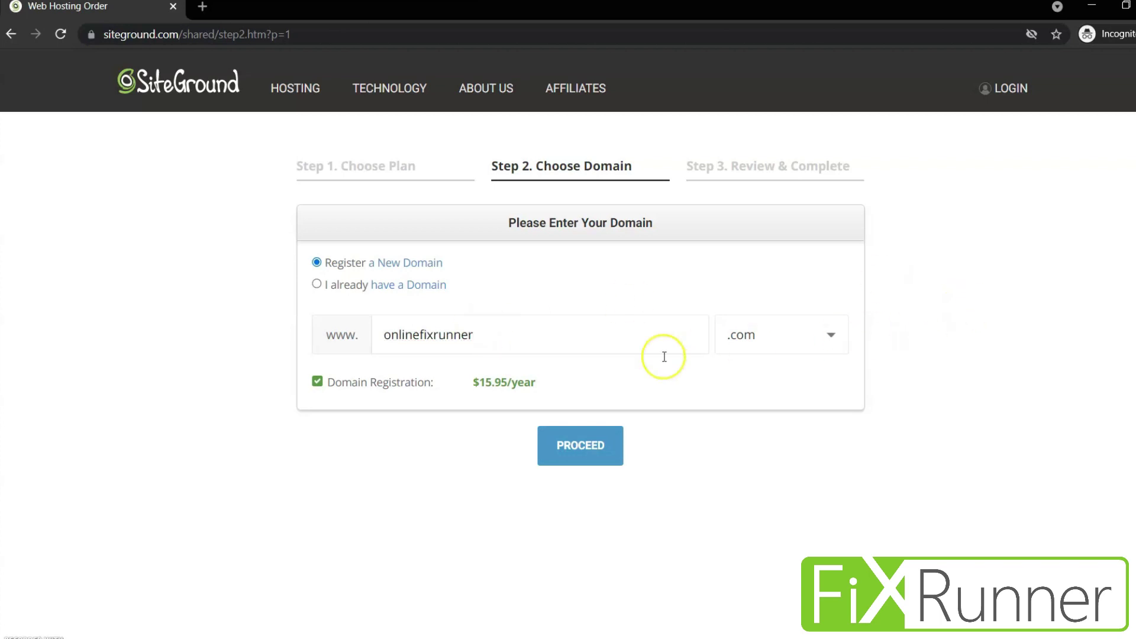
{"action": "left_click", "coordinate": [583, 447]}
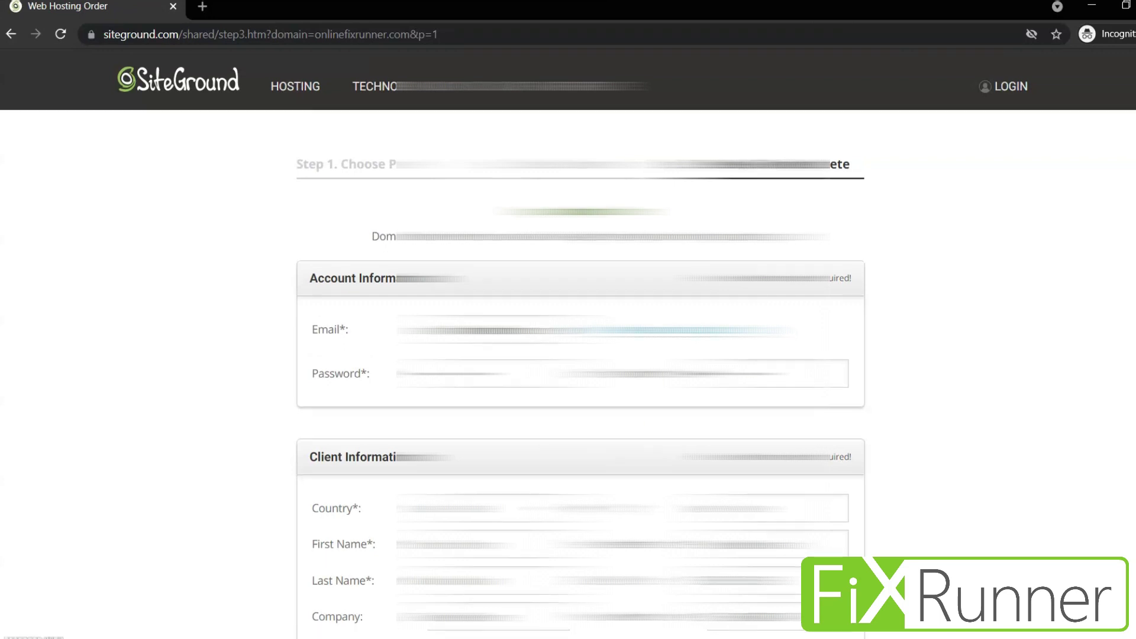
Scroll the Review & Complete page past account, client and payment details to Purchase Information.
{"action": "scroll", "coordinate": [568, 348], "scroll_direction": "down", "scroll_amount": 2}
{"action": "scroll", "coordinate": [568, 348], "scroll_direction": "down", "scroll_amount": 2}
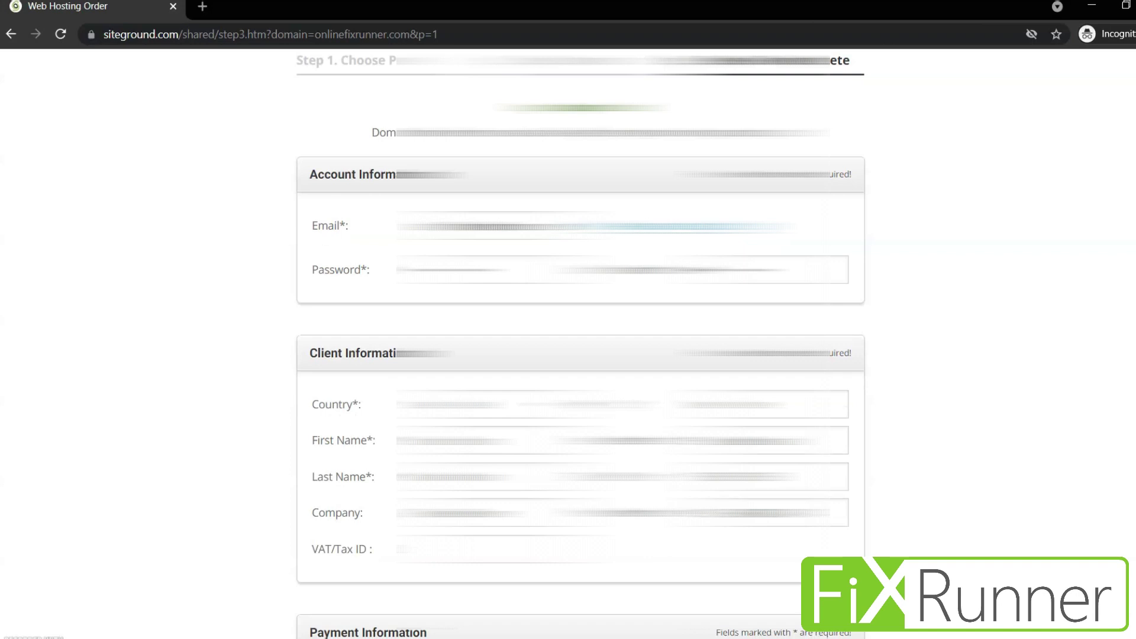
{"action": "scroll", "coordinate": [568, 343], "scroll_direction": "down", "scroll_amount": 5}
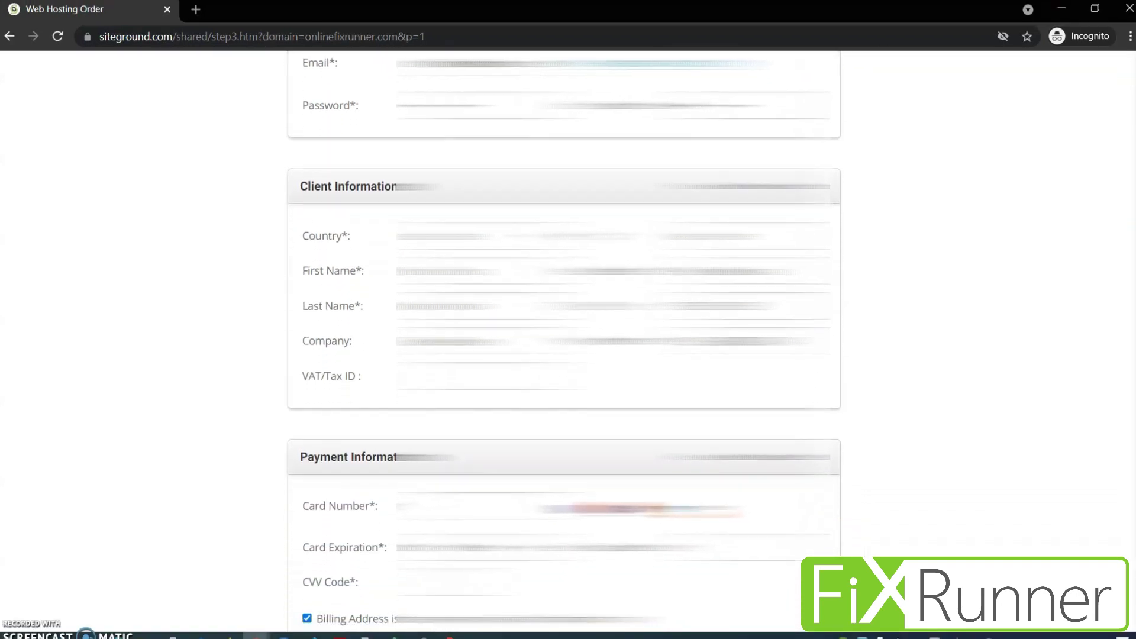
{"action": "scroll", "coordinate": [563, 336], "scroll_direction": "down", "scroll_amount": 4}
{"action": "scroll", "coordinate": [563, 335], "scroll_direction": "down", "scroll_amount": 3}
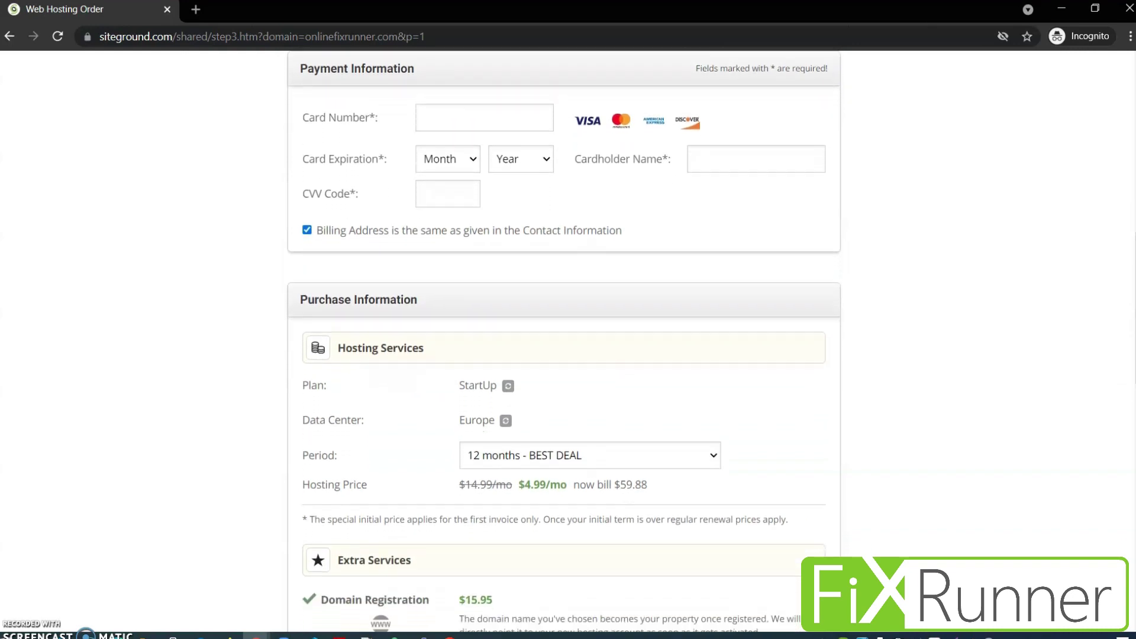
{"action": "scroll", "coordinate": [563, 336], "scroll_direction": "down", "scroll_amount": 3}
{"action": "scroll", "coordinate": [563, 335], "scroll_direction": "down", "scroll_amount": 2}
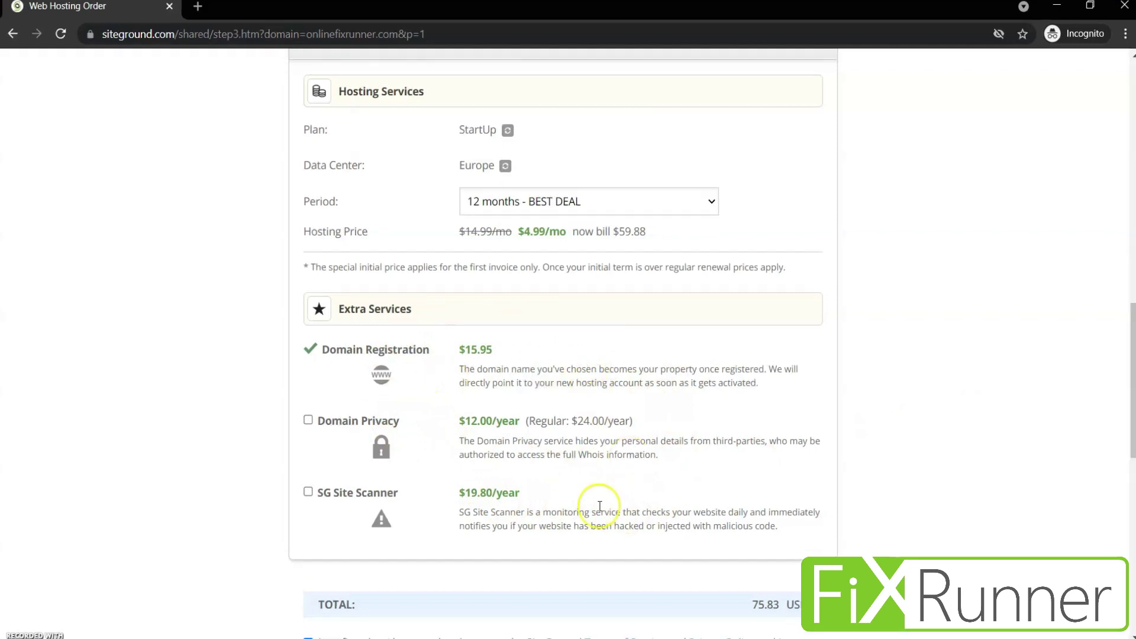
Change the hosting period to 1 month, re-tick the terms agreement, and pay now.
{"action": "left_click", "coordinate": [633, 200]}
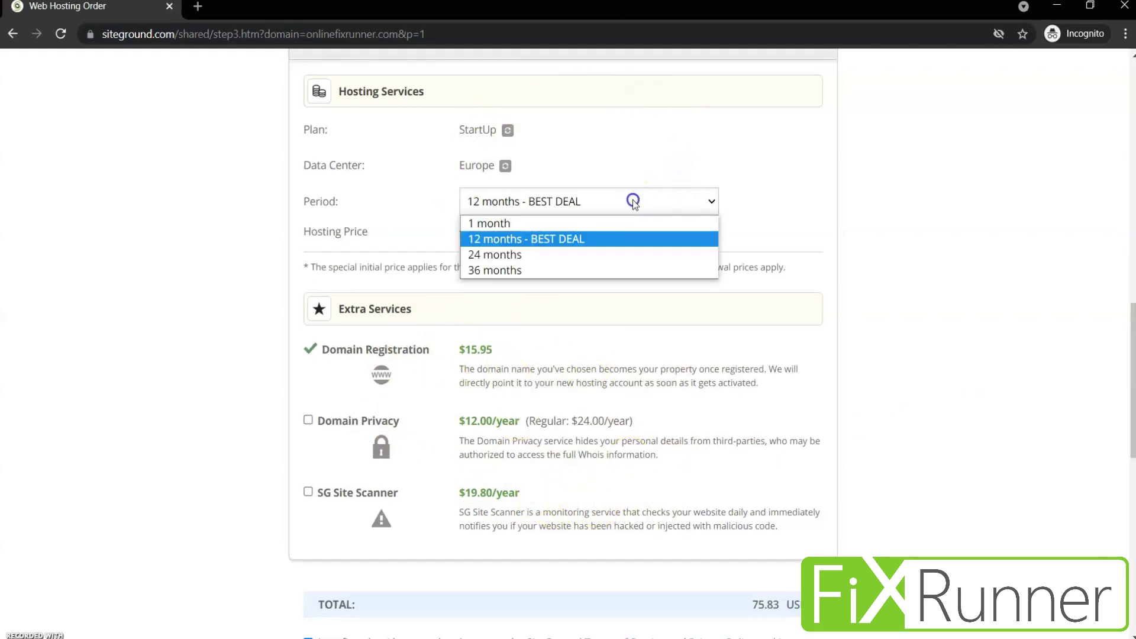
{"action": "left_click", "coordinate": [491, 226]}
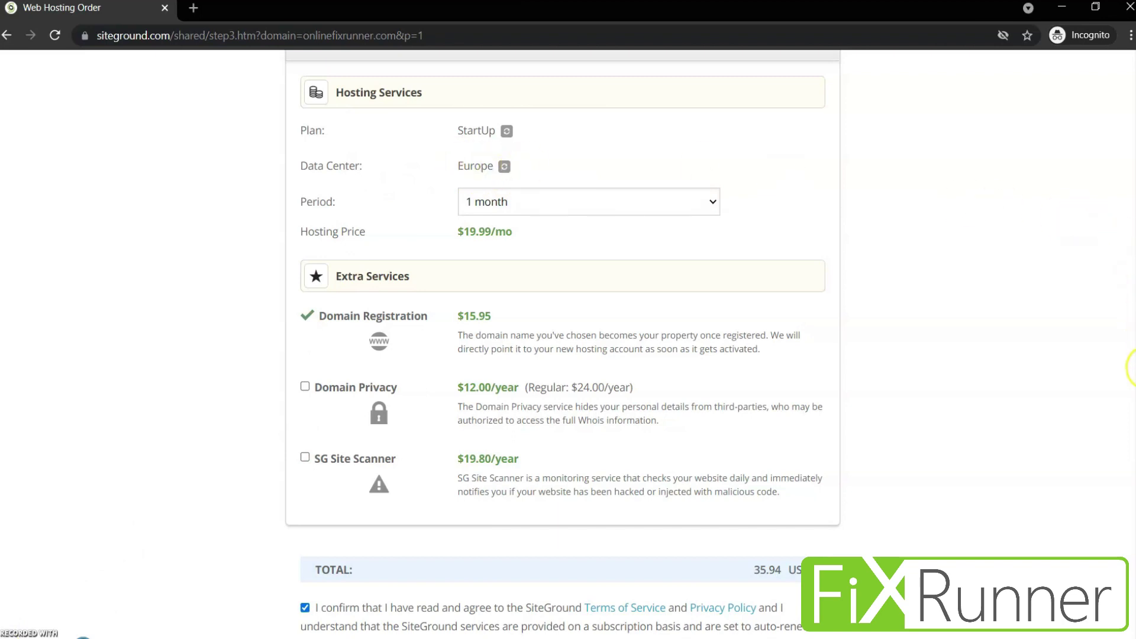
{"action": "left_click_drag", "start_coordinate": [1129, 310], "coordinate": [1130, 338]}
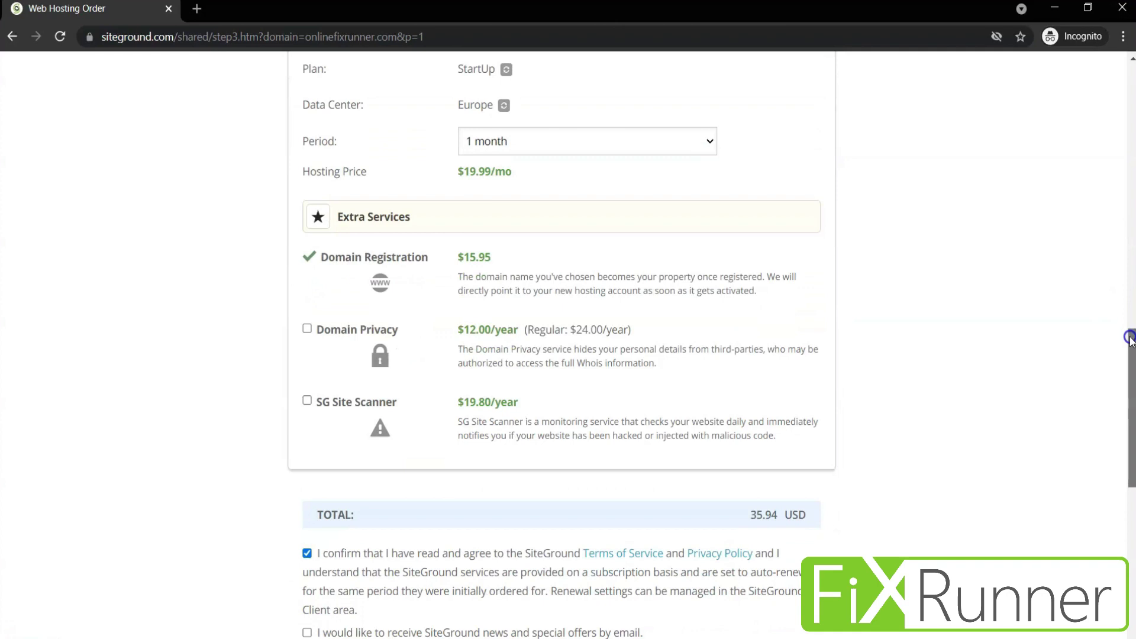
{"action": "left_click_drag", "start_coordinate": [1130, 338], "coordinate": [1130, 380]}
{"action": "left_click", "coordinate": [304, 388]}
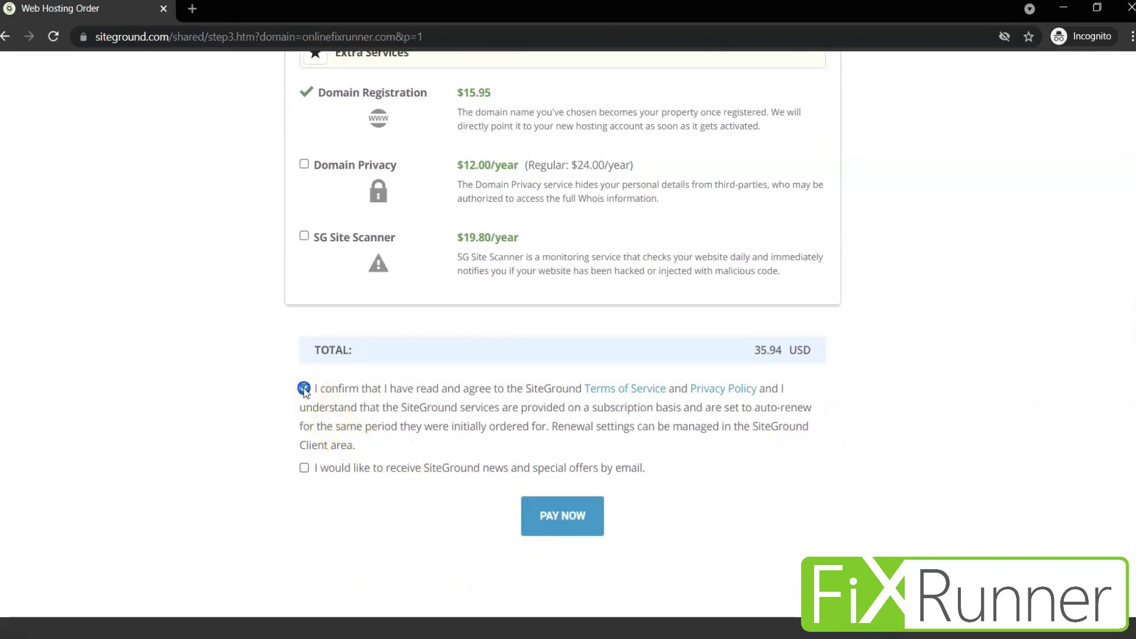
{"action": "left_click", "coordinate": [304, 388]}
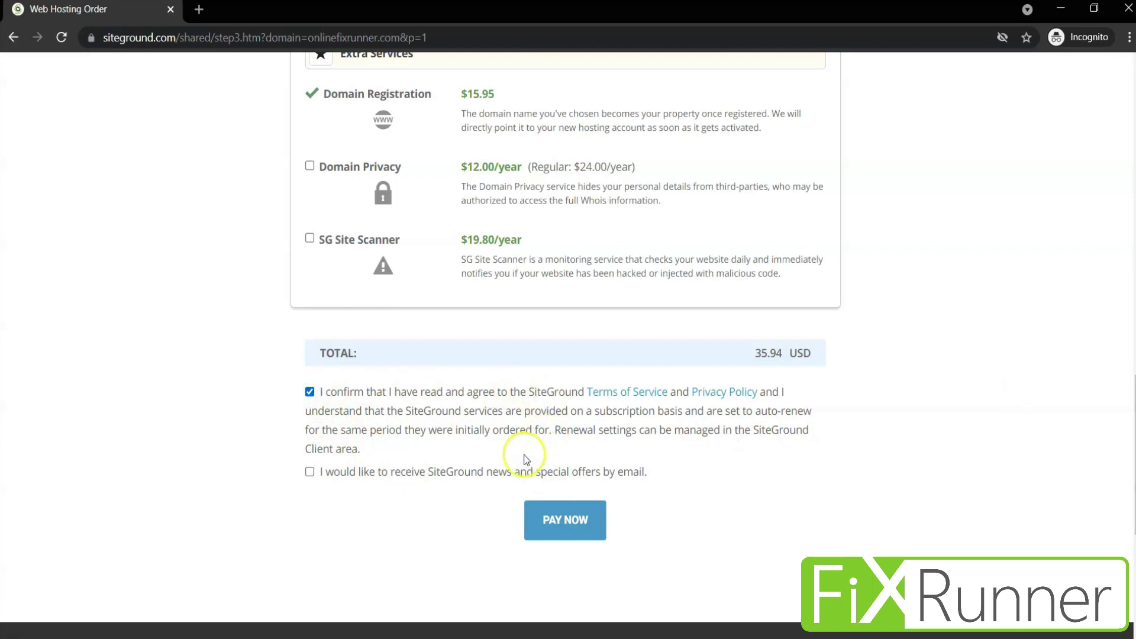
{"action": "left_click", "coordinate": [559, 523]}
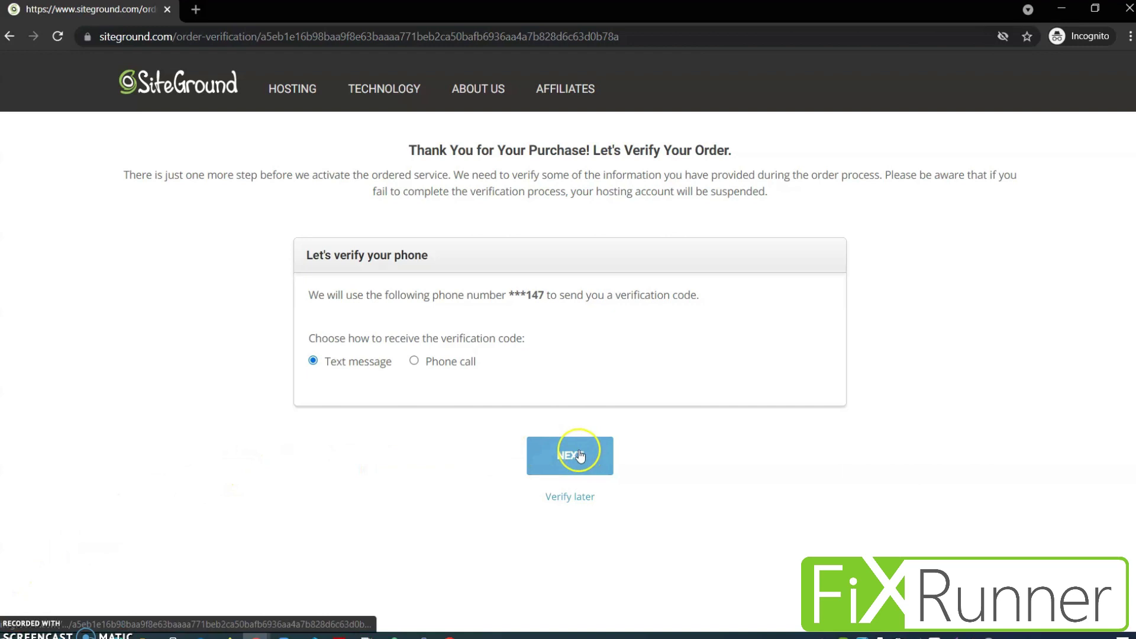
Verify the phone by text message, entering the received SMS verification code.
{"action": "left_click", "coordinate": [579, 454]}
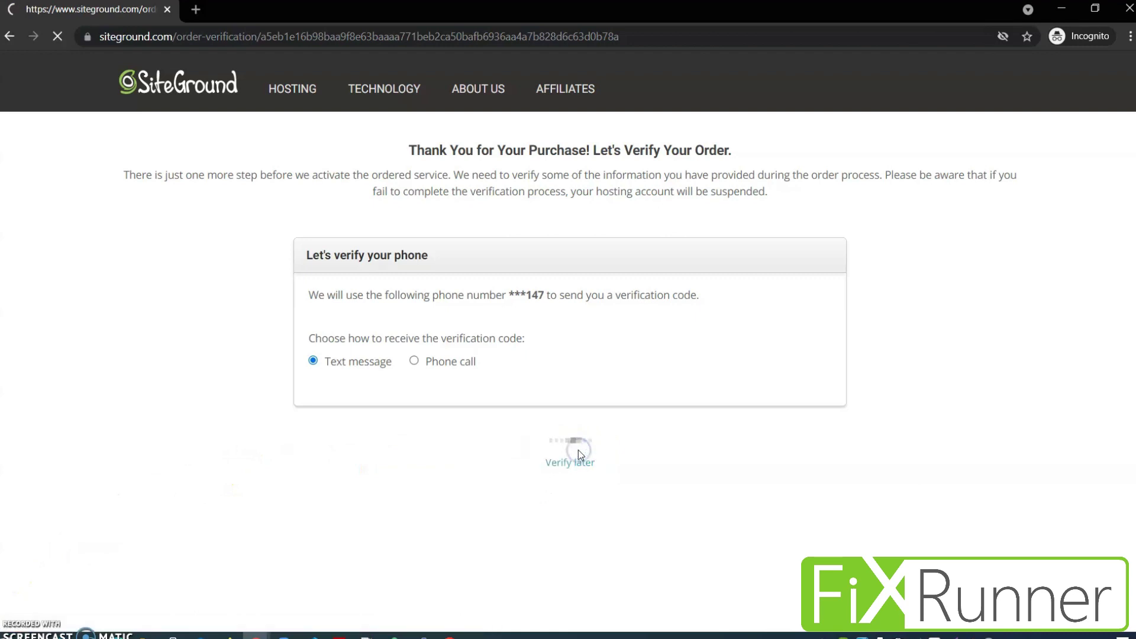
{"action": "left_click", "coordinate": [460, 364]}
{"action": "left_click", "coordinate": [425, 330]}
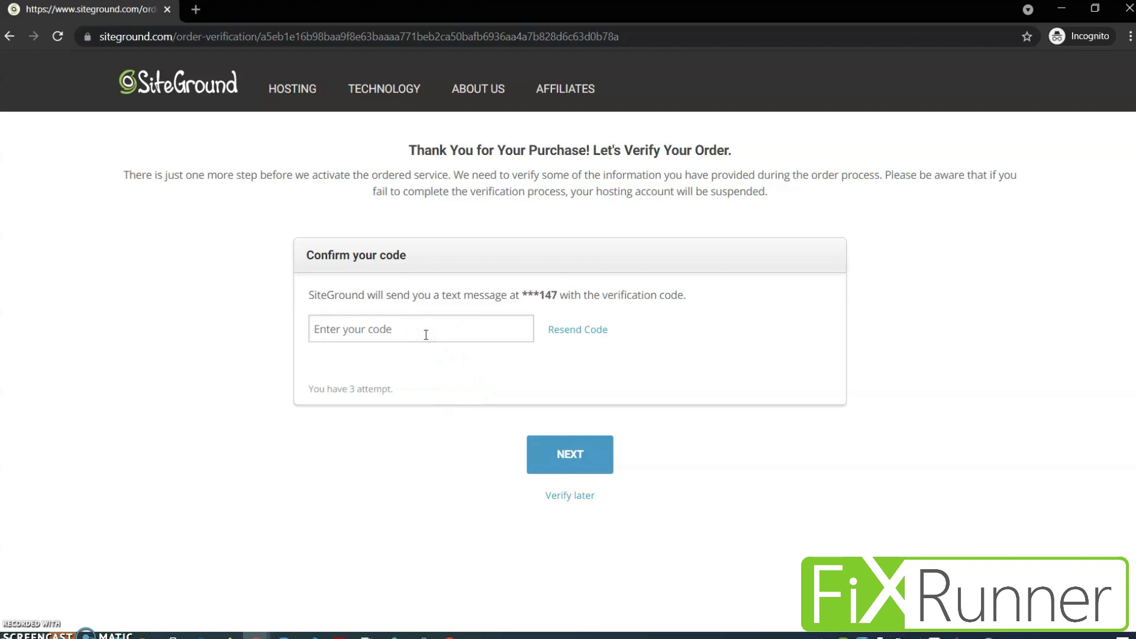
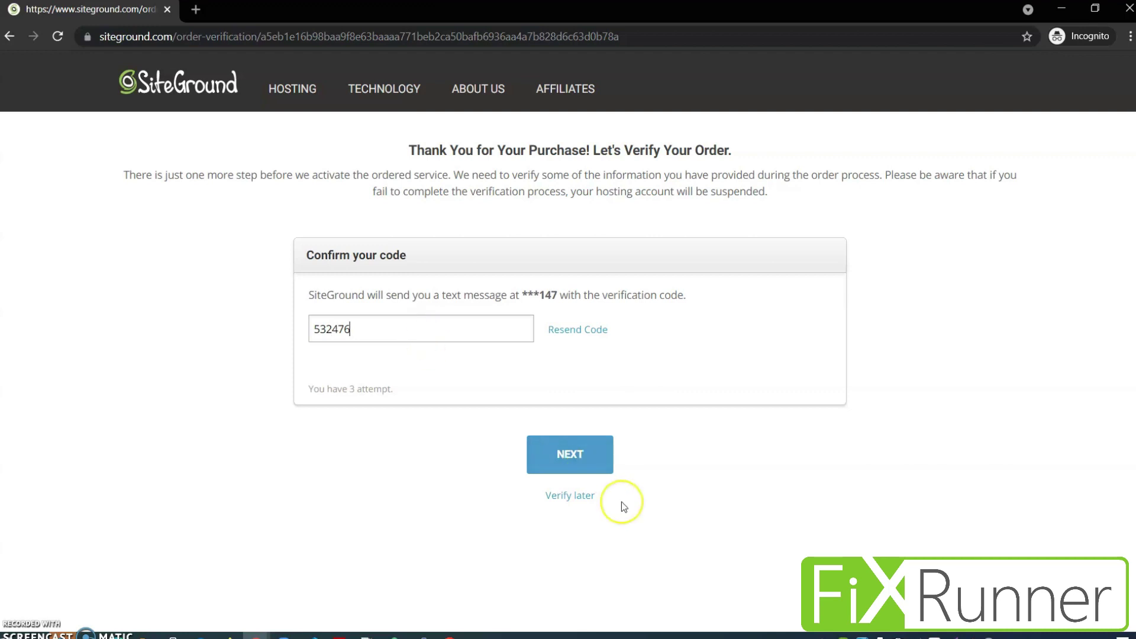
{"action": "left_click", "coordinate": [580, 465]}
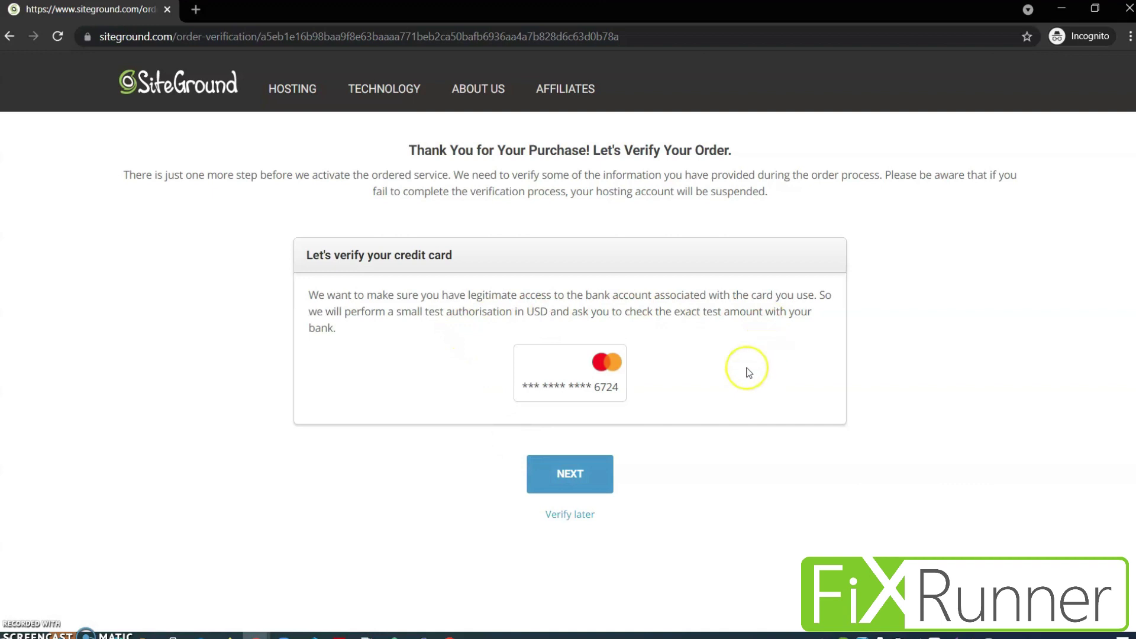
Paste the 3.05 authorization amount into the card check and submit it to verify the order.
{"action": "left_click", "coordinate": [570, 474]}
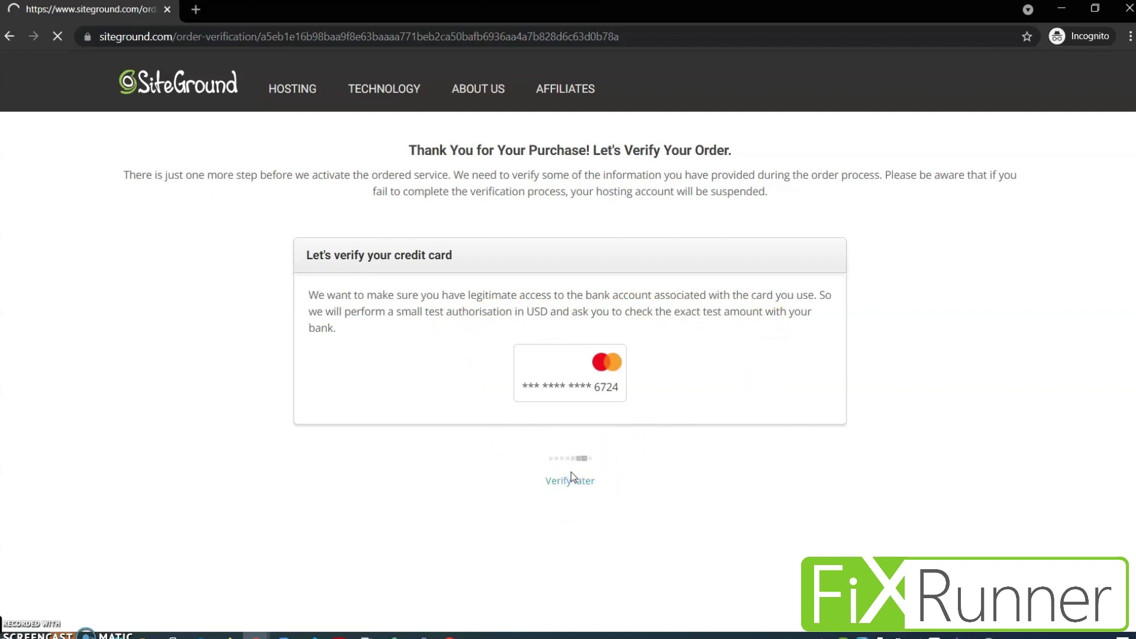
{"action": "left_click", "coordinate": [346, 341]}
{"action": "right_click", "coordinate": [356, 345]}
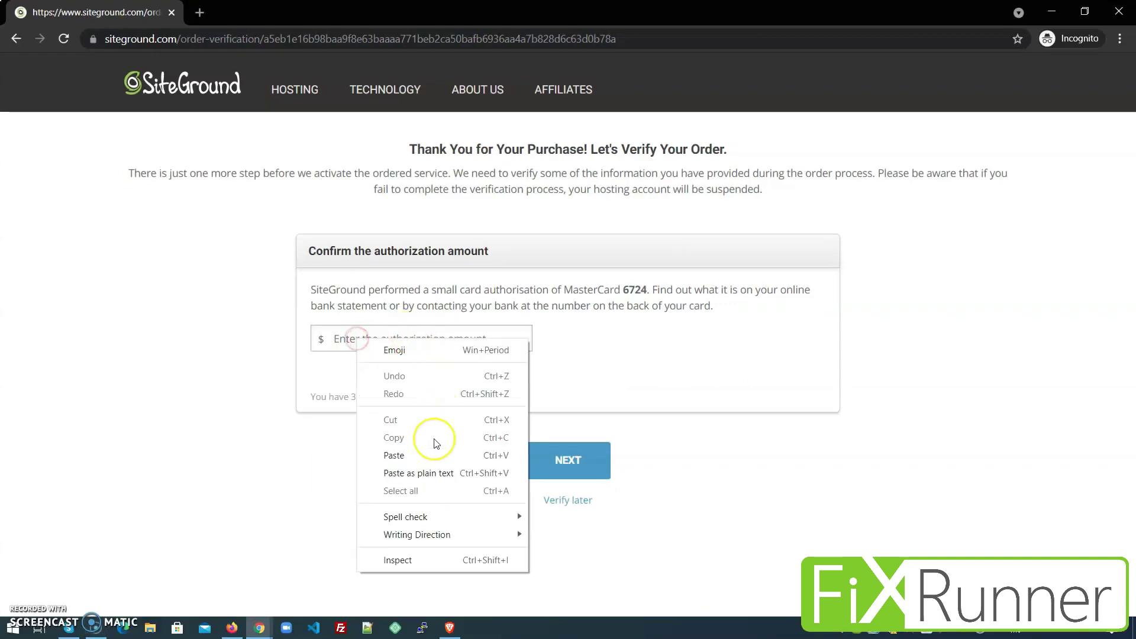
{"action": "left_click", "coordinate": [393, 470]}
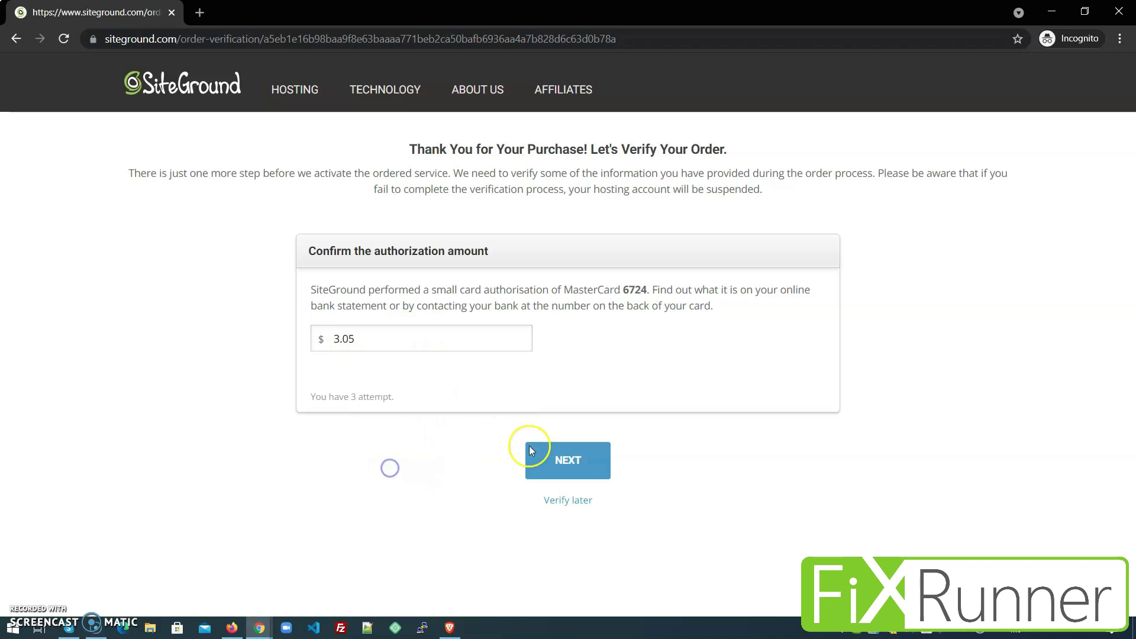
{"action": "left_click", "coordinate": [585, 459]}
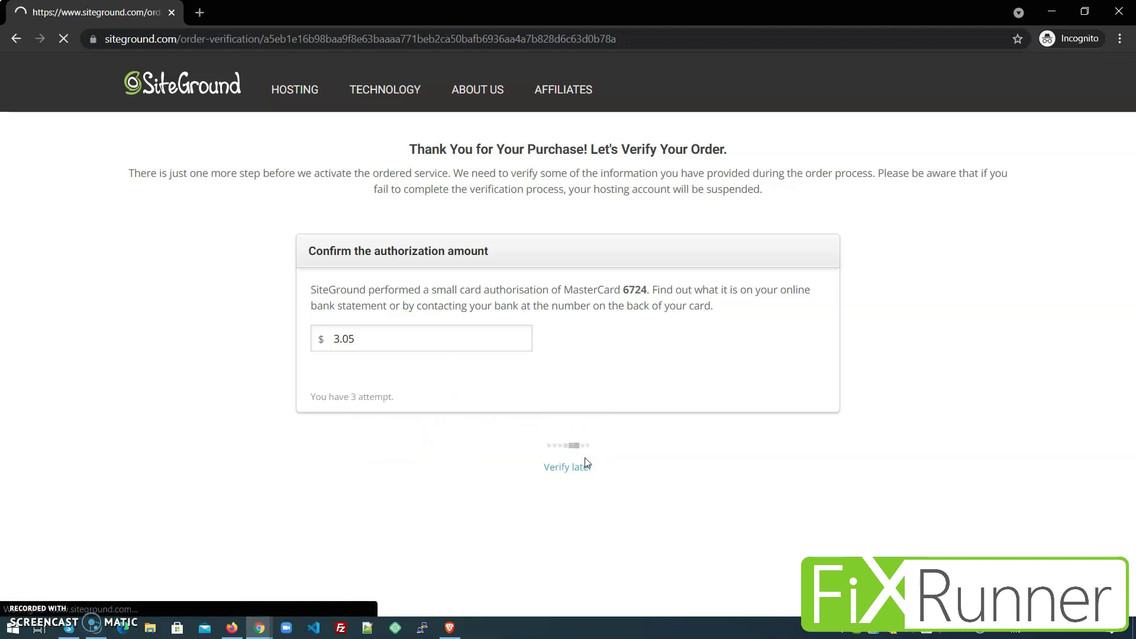
{"action": "left_click", "coordinate": [664, 455]}
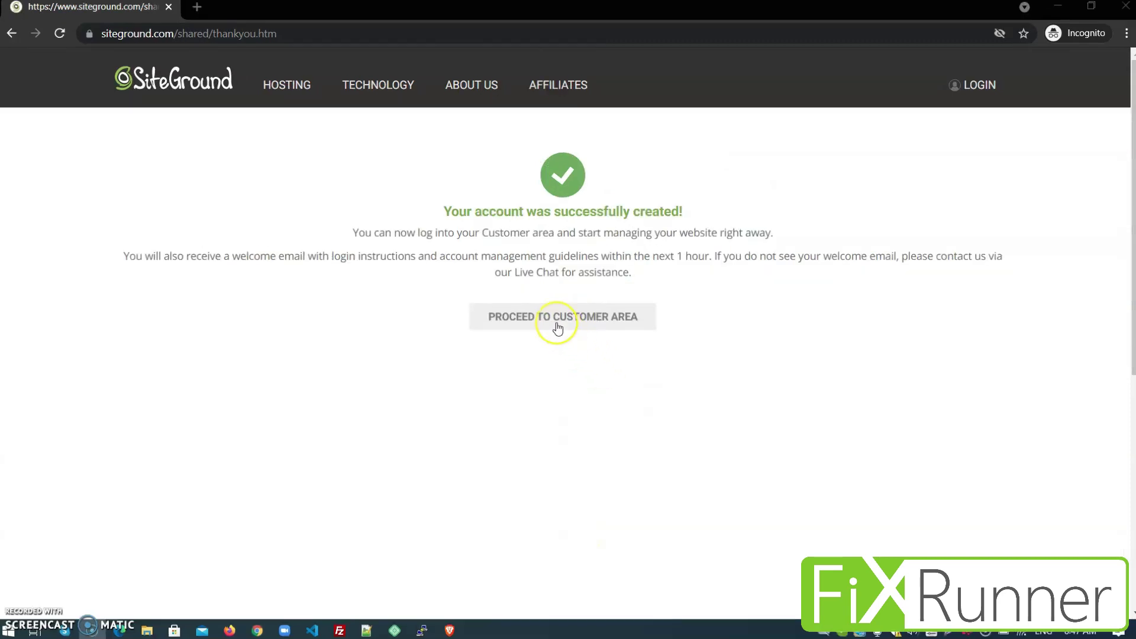
Enter the SiteGround customer area and launch Set Up Site for onlinefixrunner.com.
{"action": "left_click", "coordinate": [562, 319]}
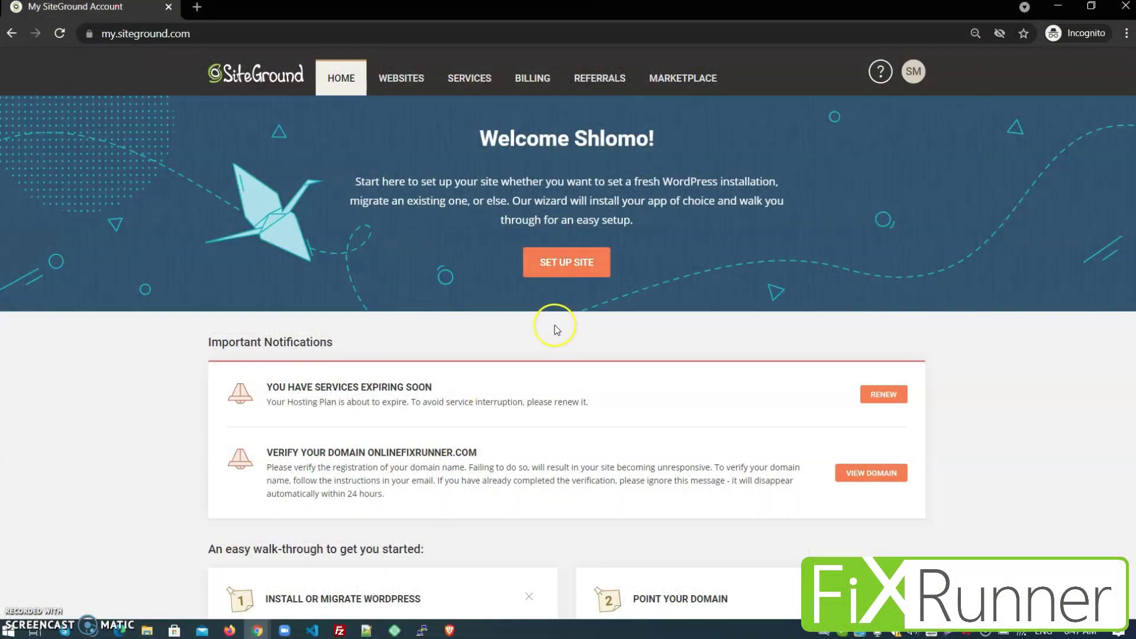
{"action": "left_click", "coordinate": [581, 266]}
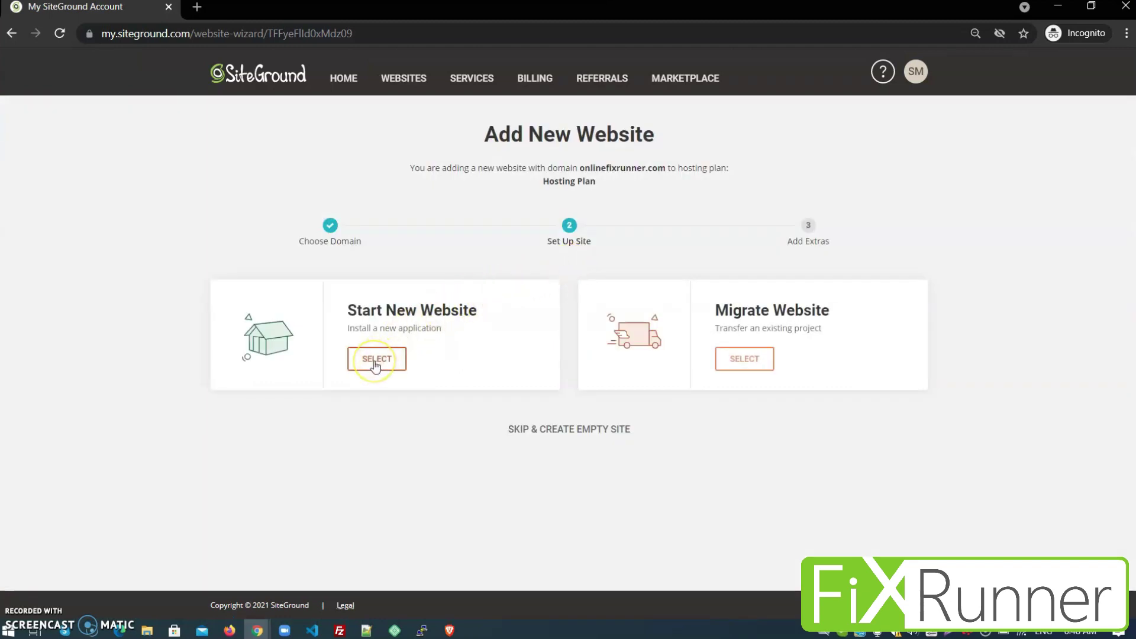
Start a new WordPress website, entering the admin e-mail and login password, and continue.
{"action": "left_click", "coordinate": [376, 365]}
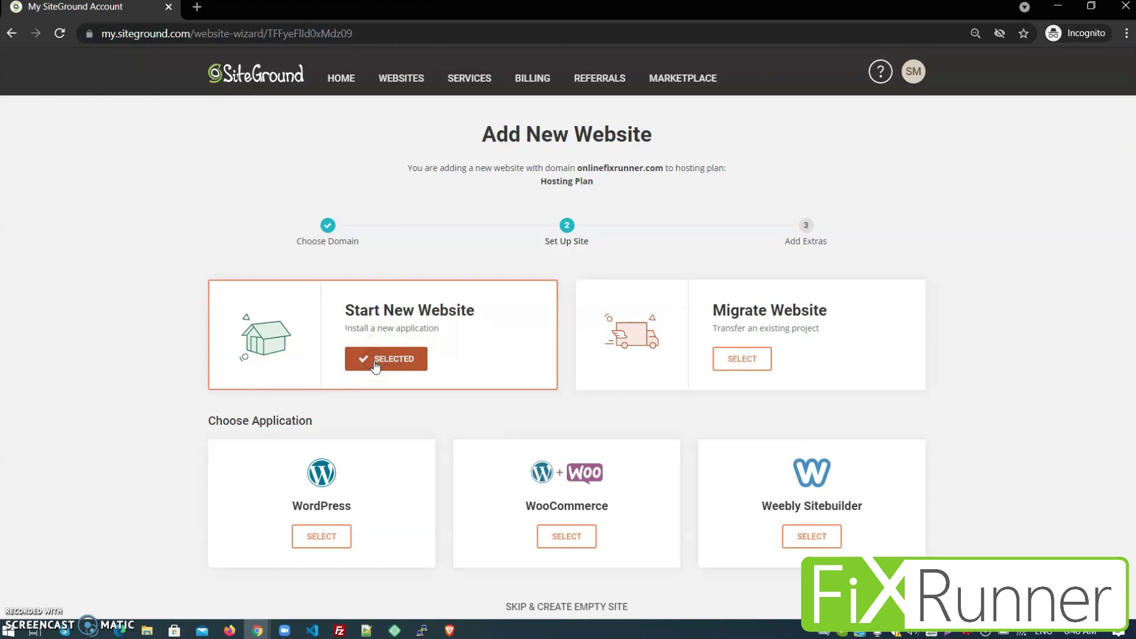
{"action": "left_click", "coordinate": [318, 536]}
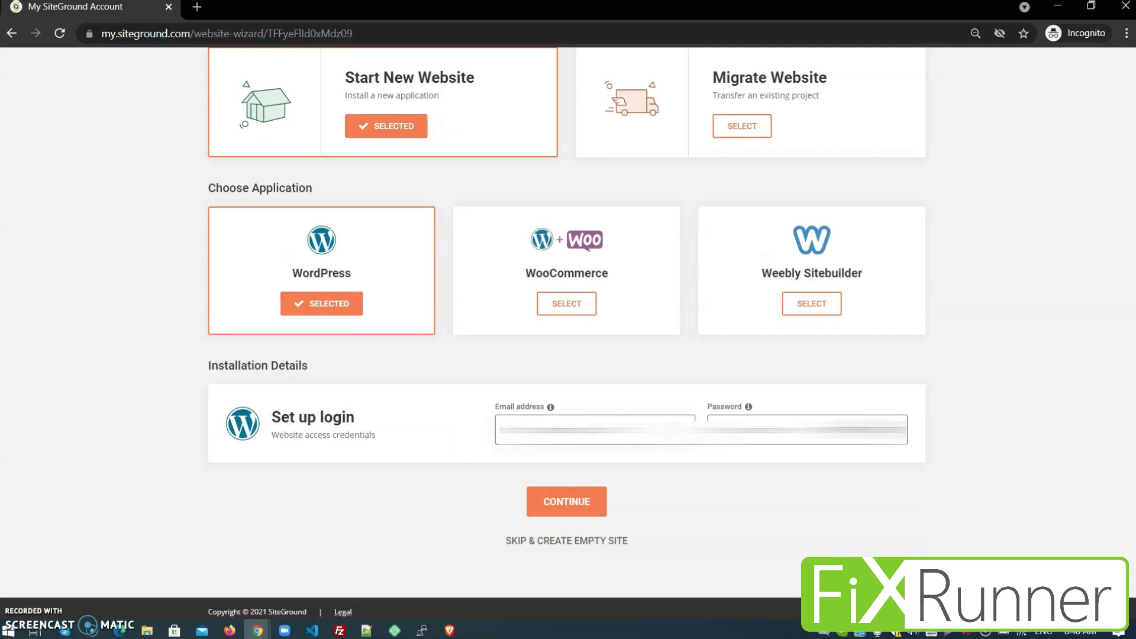
{"action": "left_click", "coordinate": [591, 430]}
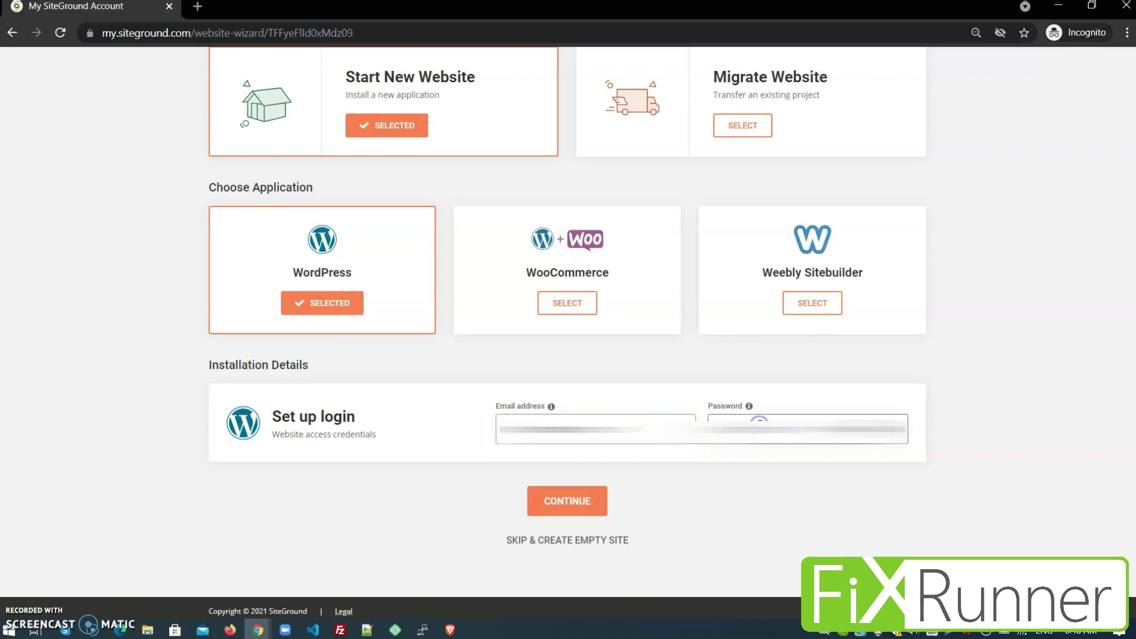
{"action": "left_click", "coordinate": [889, 429]}
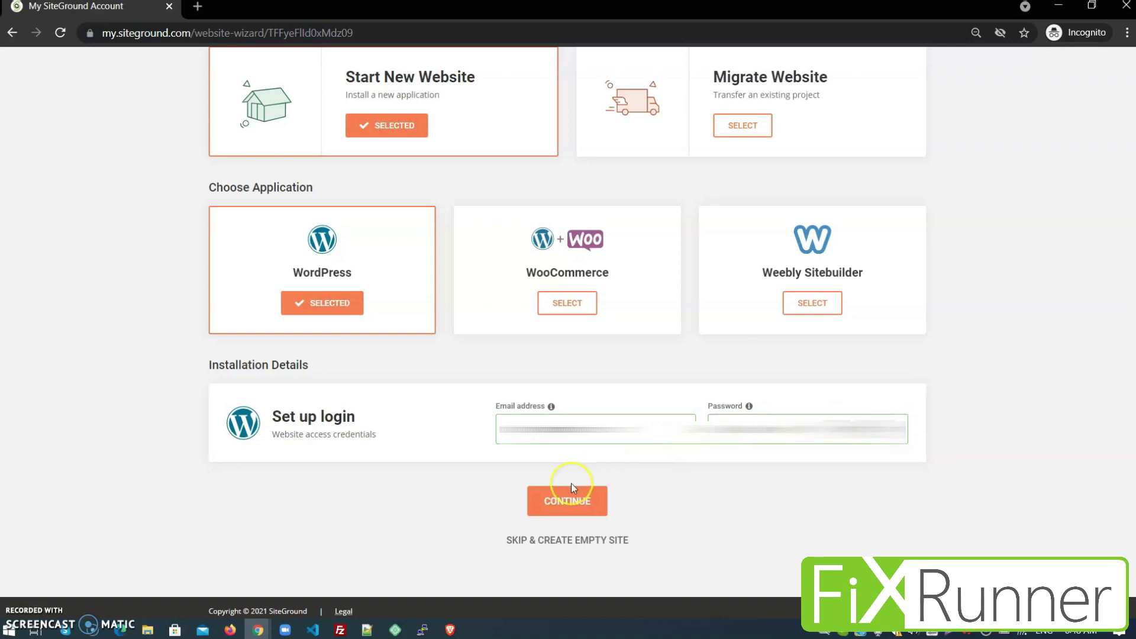
{"action": "left_click", "coordinate": [559, 498]}
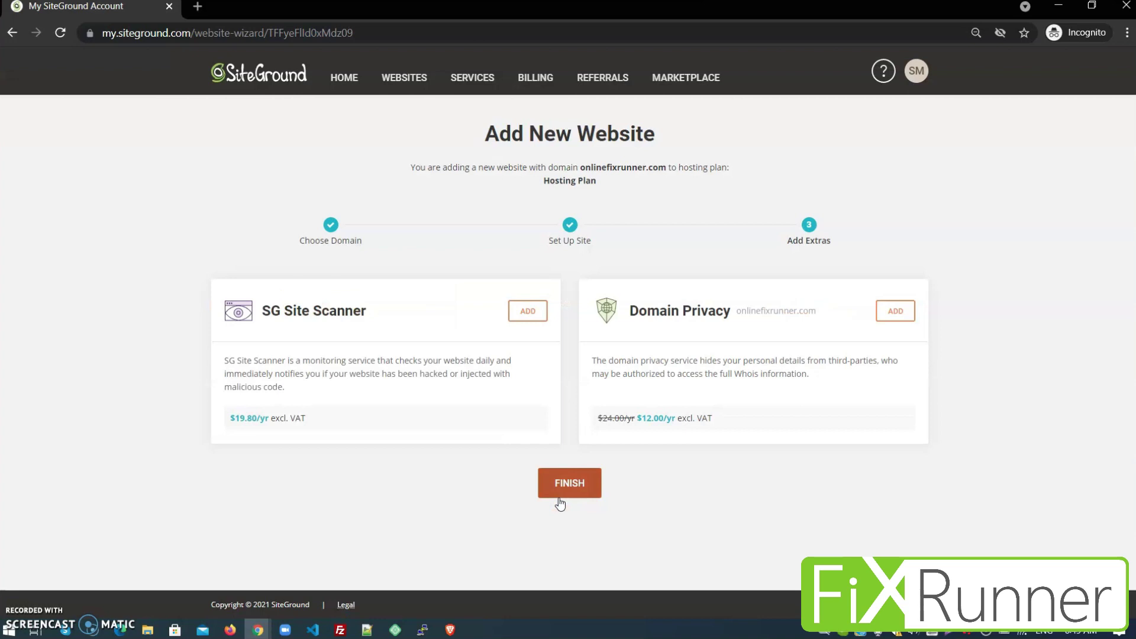
Finish the wizard without extras and open Manage Site for onlinefixrunner.com.
{"action": "left_click", "coordinate": [571, 486]}
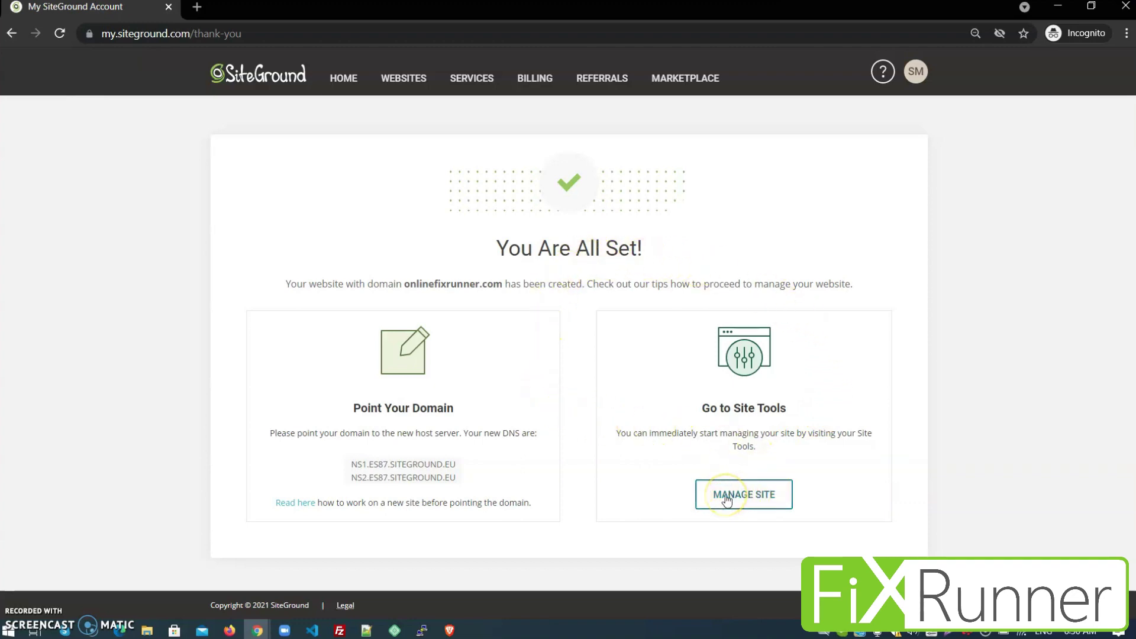
{"action": "left_click", "coordinate": [747, 497]}
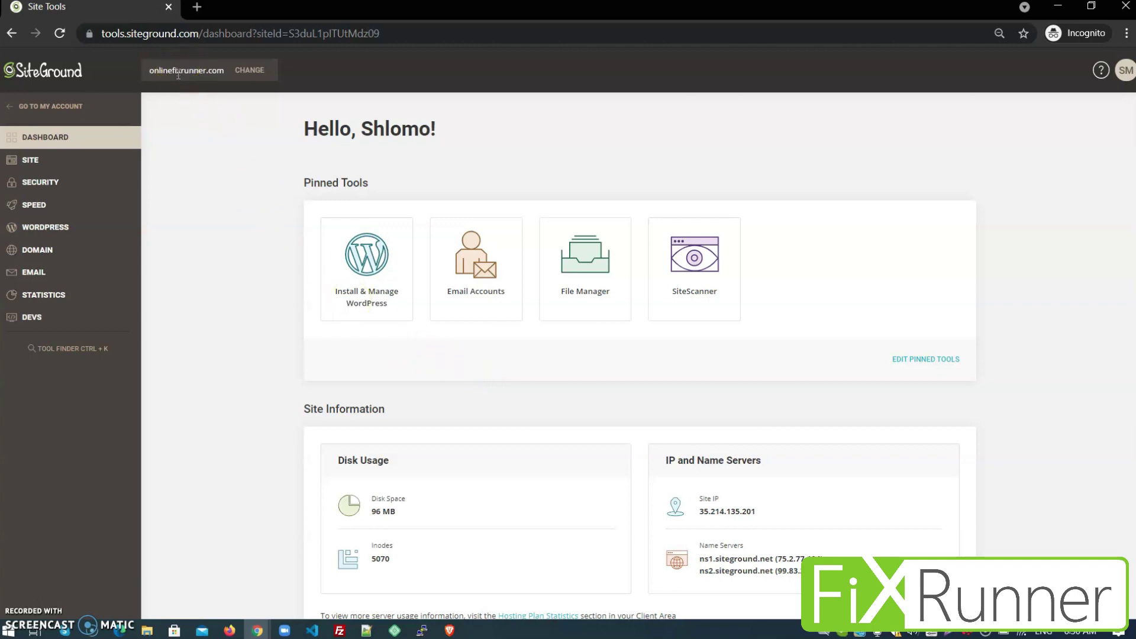
Log in to the WordPress admin from WordPress > Install & Manage in Site Tools.
{"action": "left_click", "coordinate": [64, 234]}
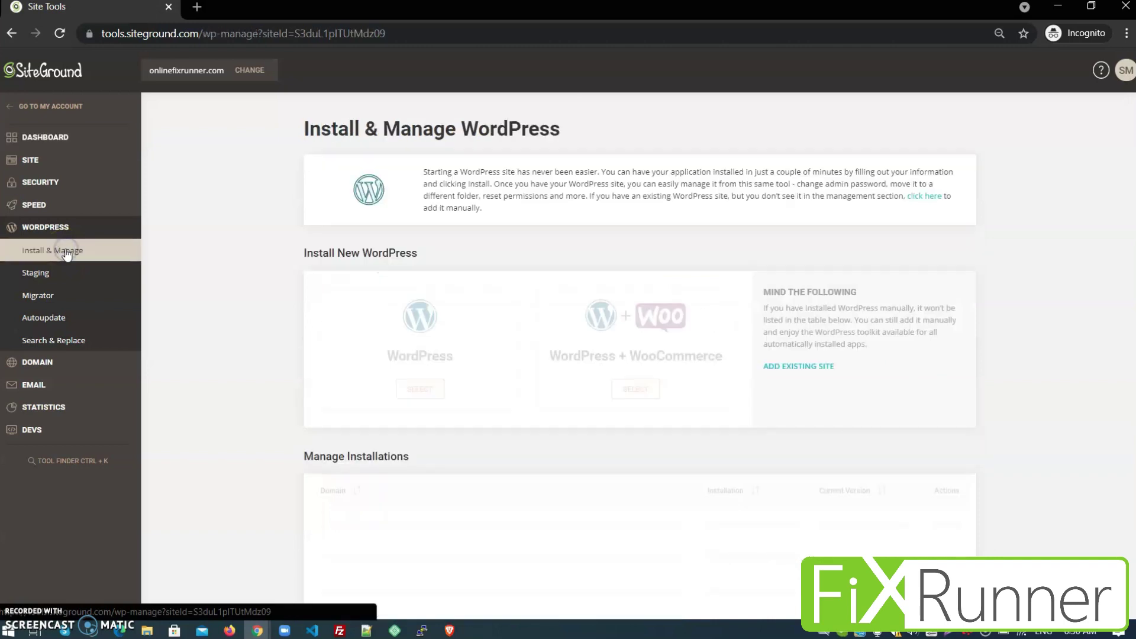
{"action": "left_click", "coordinate": [74, 254]}
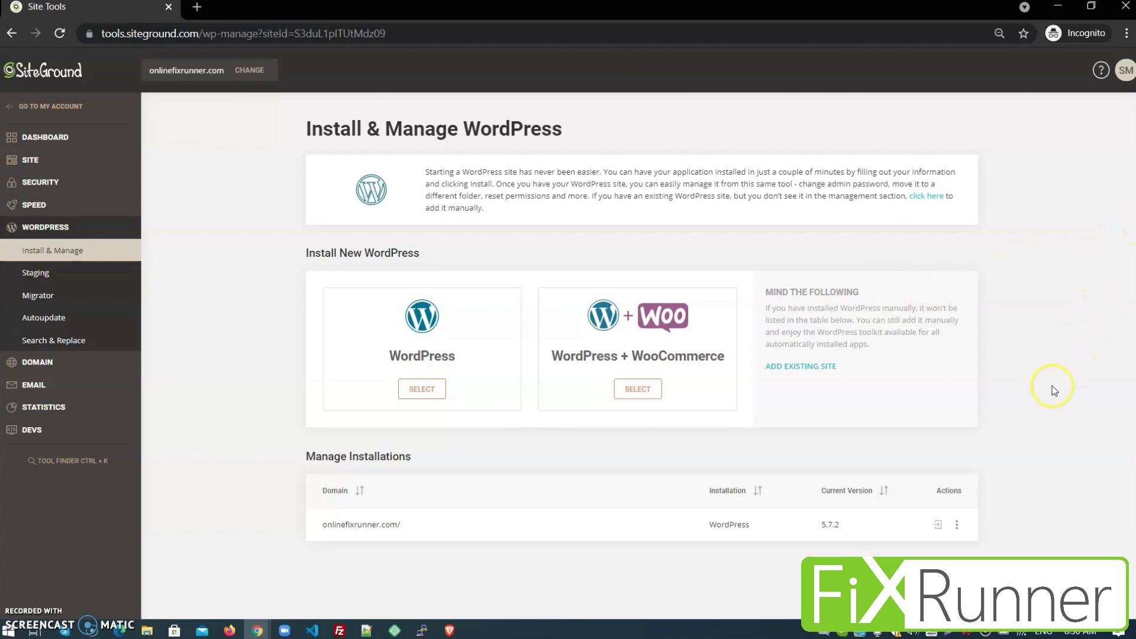
{"action": "left_click", "coordinate": [933, 526]}
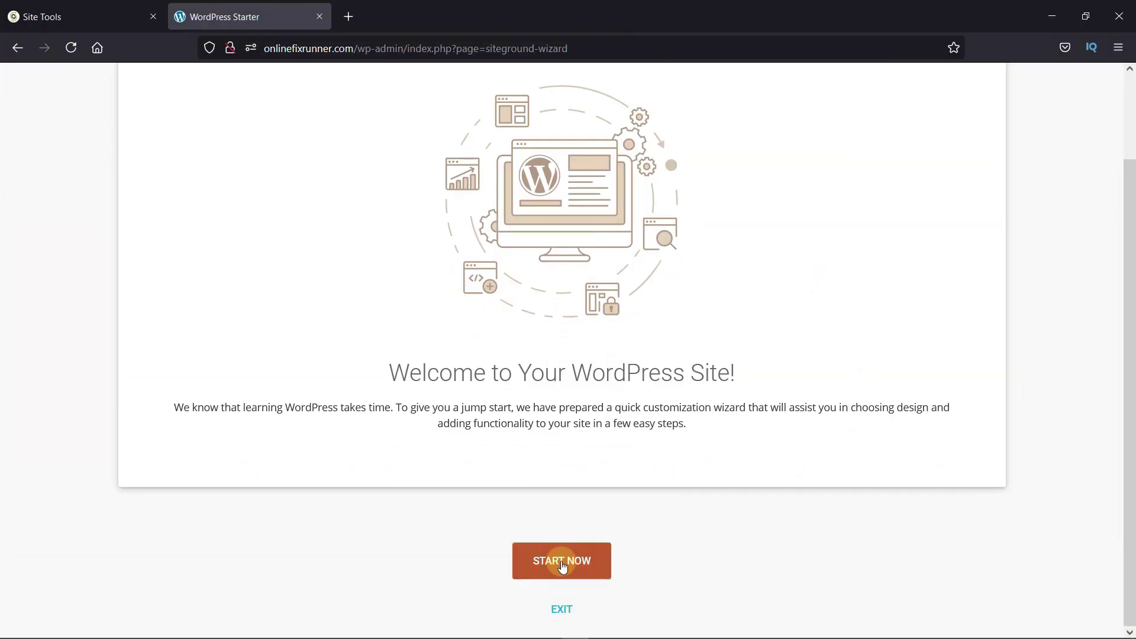
Start the WordPress Starter wizard and scroll back to the top of the theme gallery.
{"action": "left_click", "coordinate": [560, 561]}
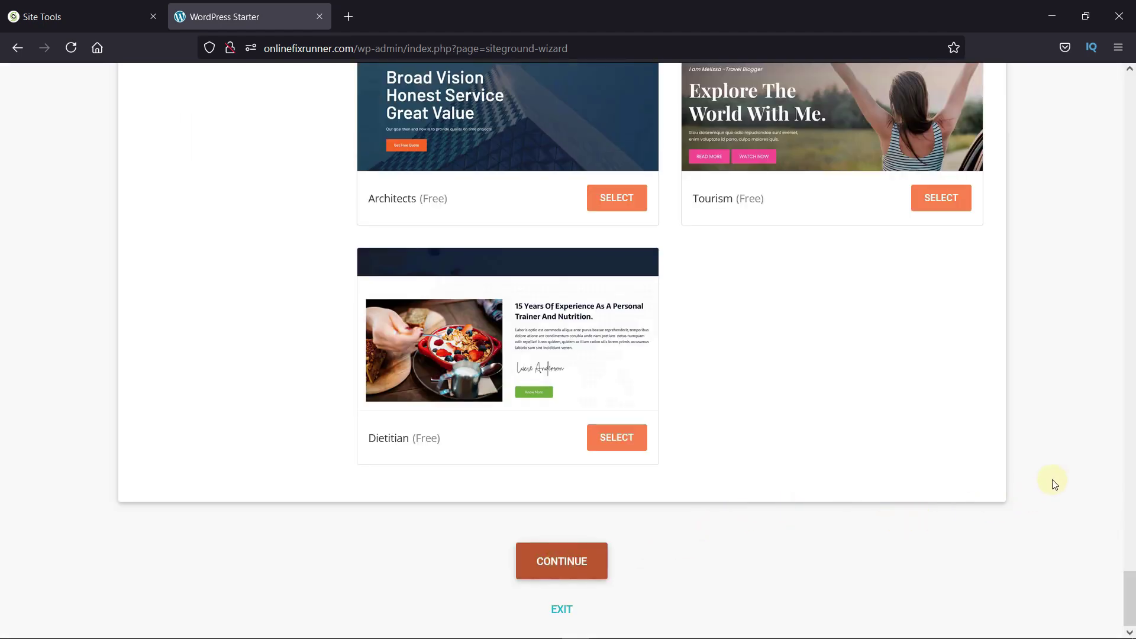
{"action": "scroll", "coordinate": [1053, 483], "scroll_direction": "up", "scroll_amount": 10}
{"action": "scroll", "coordinate": [1053, 484], "scroll_direction": "up", "scroll_amount": 15}
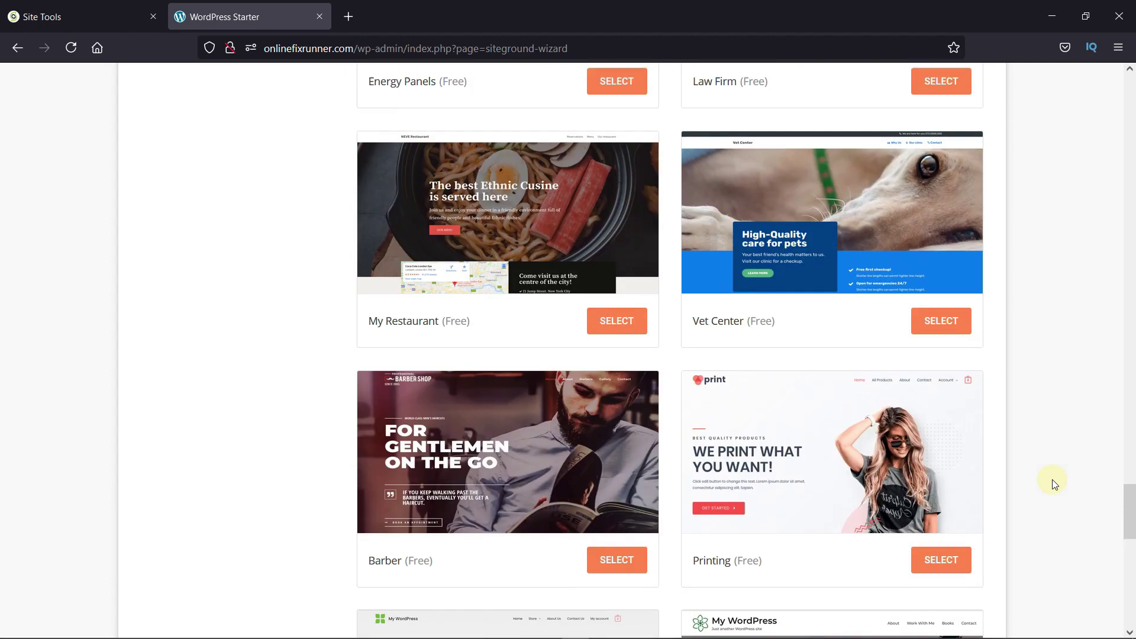
{"action": "scroll", "coordinate": [1052, 481], "scroll_direction": "up", "scroll_amount": 6}
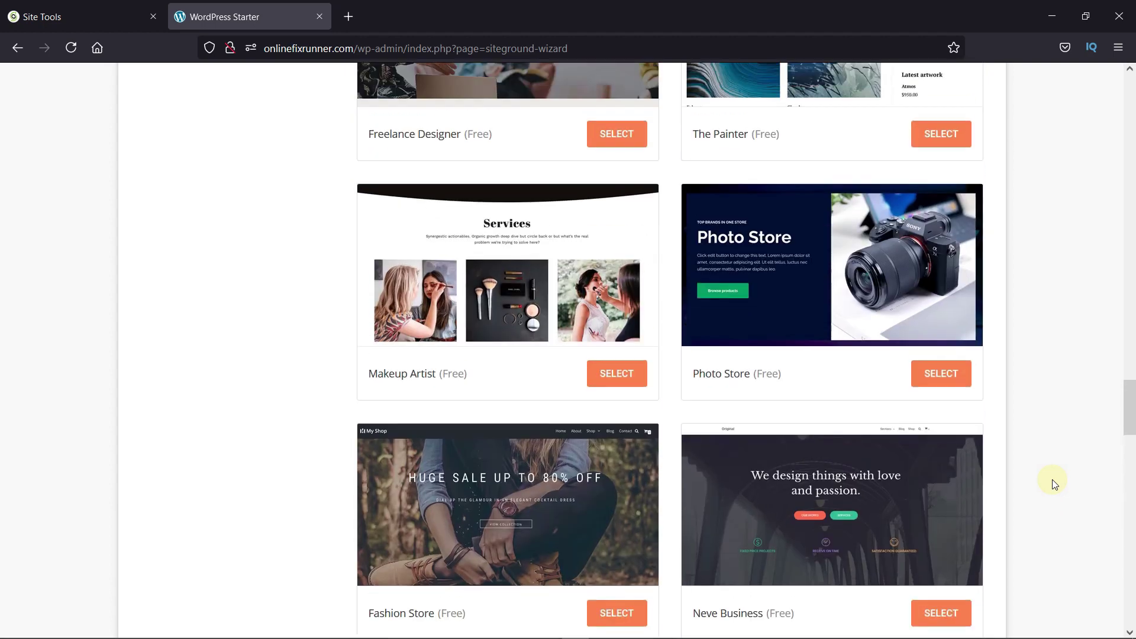
{"action": "scroll", "coordinate": [1052, 482], "scroll_direction": "up", "scroll_amount": 20}
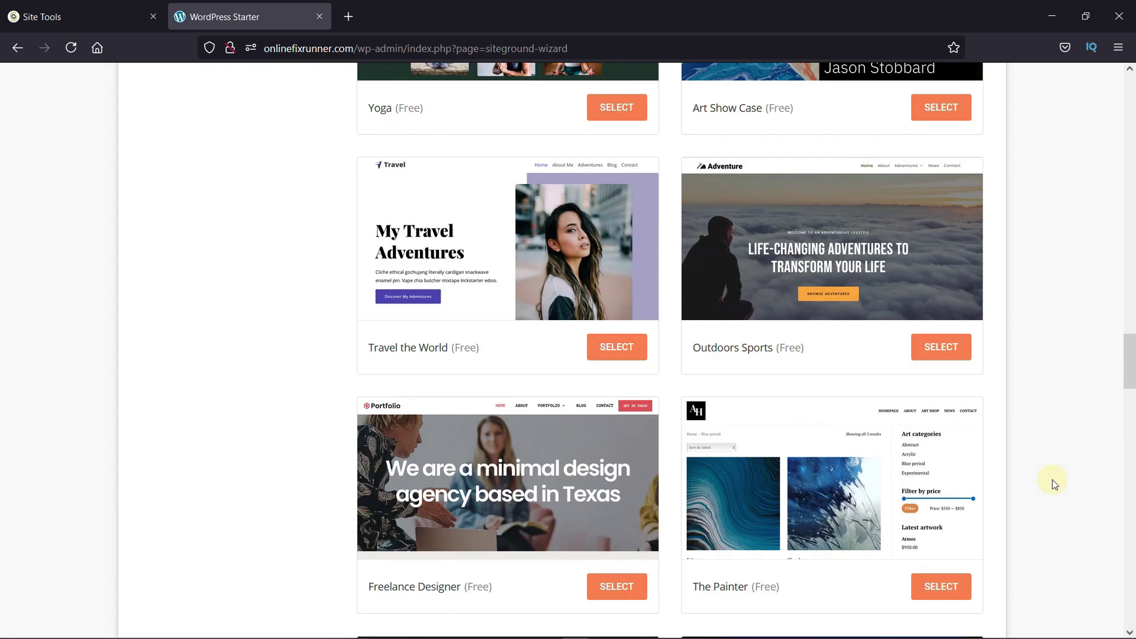
{"action": "scroll", "coordinate": [1052, 482], "scroll_direction": "up", "scroll_amount": 20}
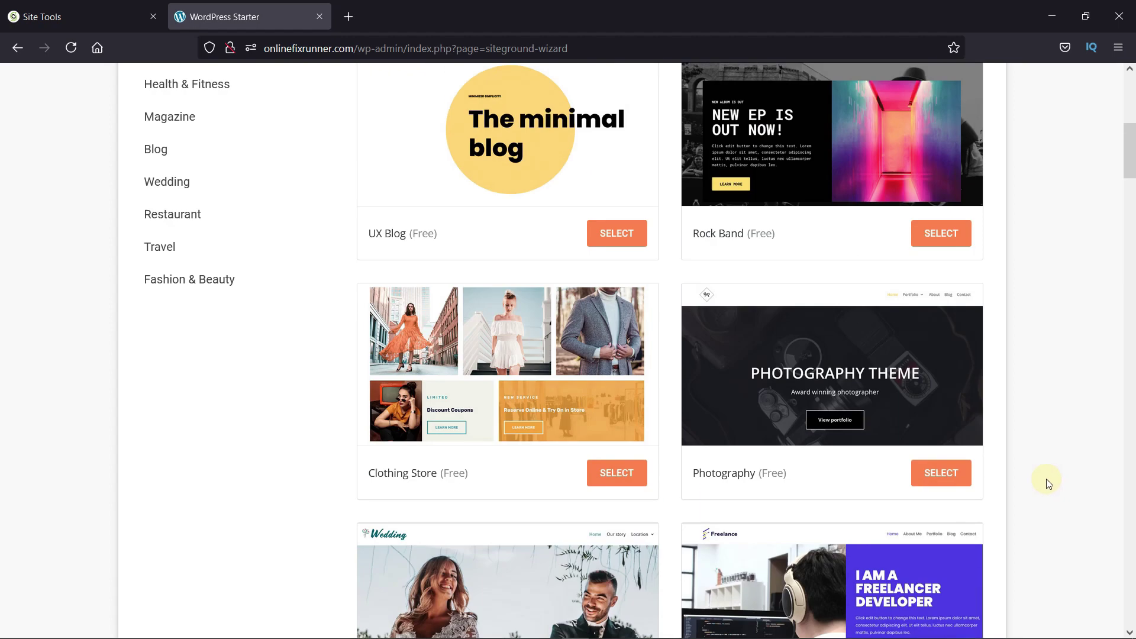
{"action": "scroll", "coordinate": [1044, 480], "scroll_direction": "up", "scroll_amount": 2}
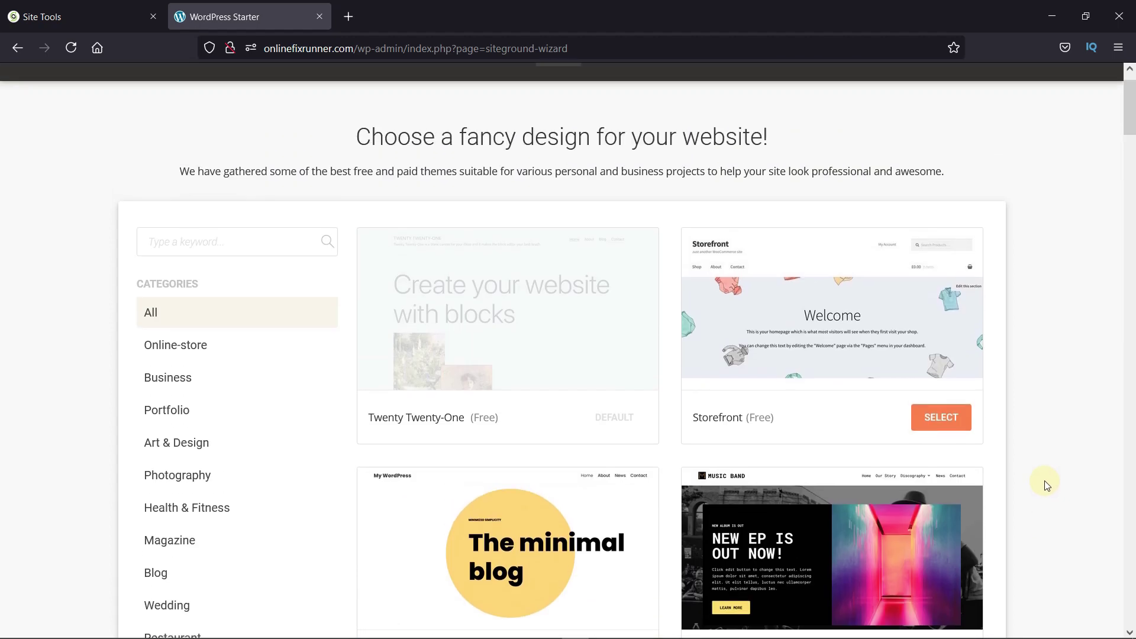
Leave the starter wizard and open the live My WordPress site in a new tab.
{"action": "left_click", "coordinate": [17, 49]}
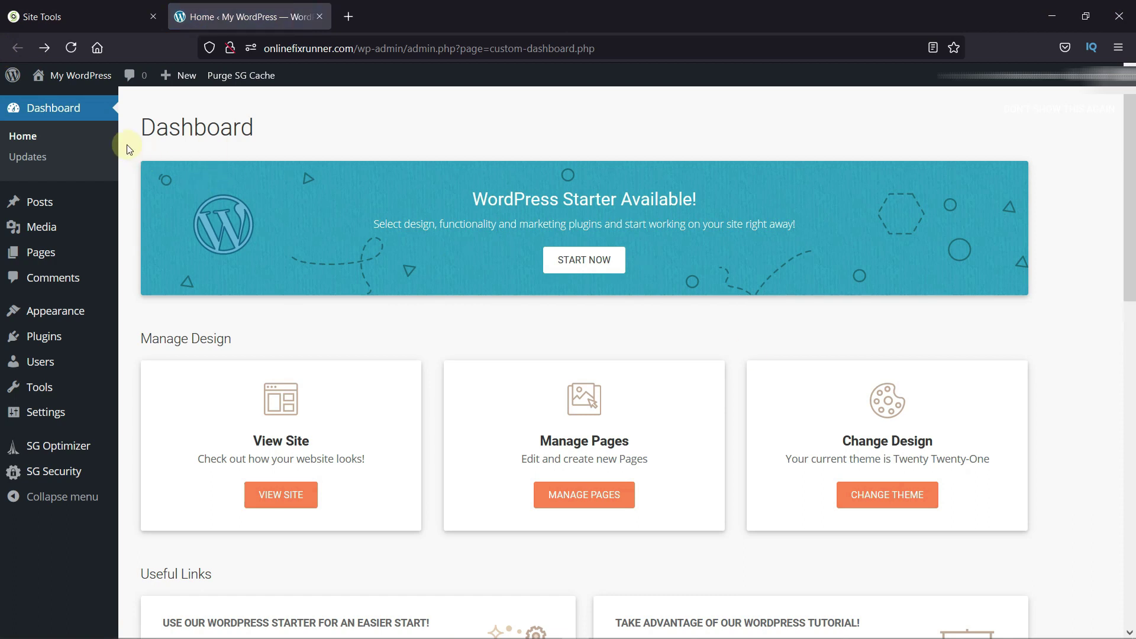
{"action": "mouse_move", "coordinate": [75, 81]}
{"action": "middle_click", "coordinate": [72, 101]}
{"action": "left_click", "coordinate": [446, 16]}
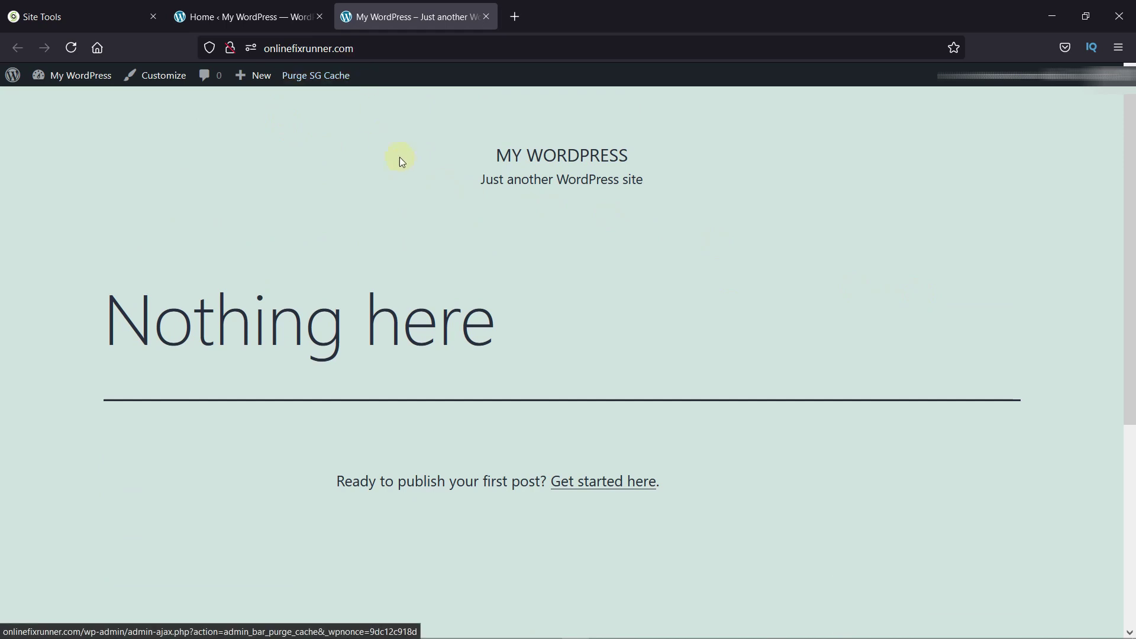
Confirm the site is flagged not secure, then return to the Site Tools tab.
{"action": "left_click", "coordinate": [231, 48]}
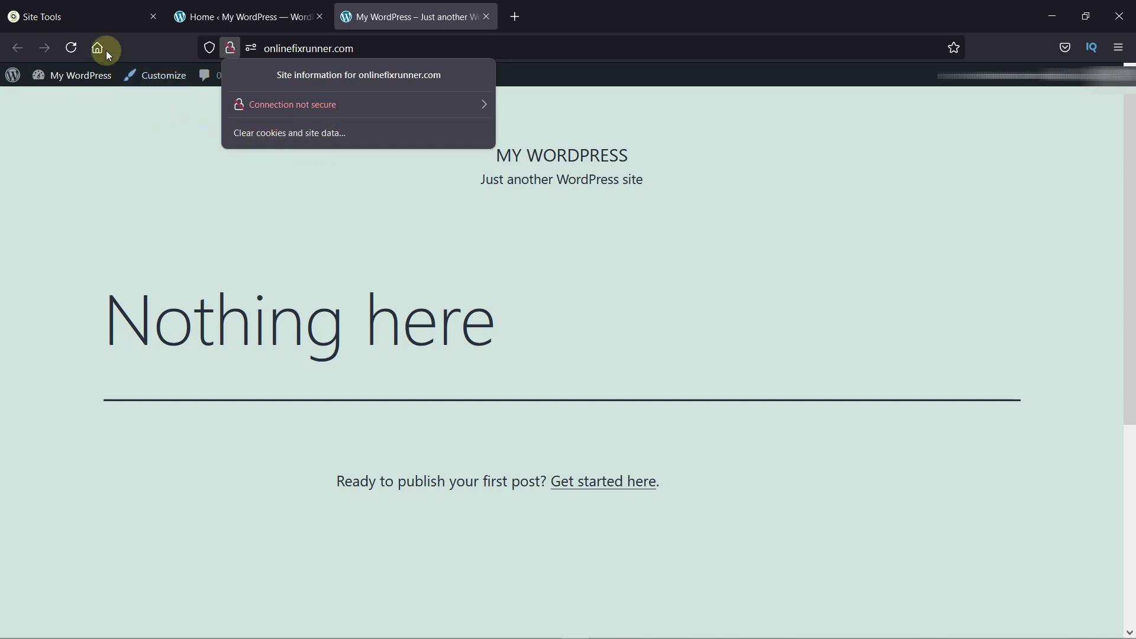
{"action": "left_click", "coordinate": [98, 18]}
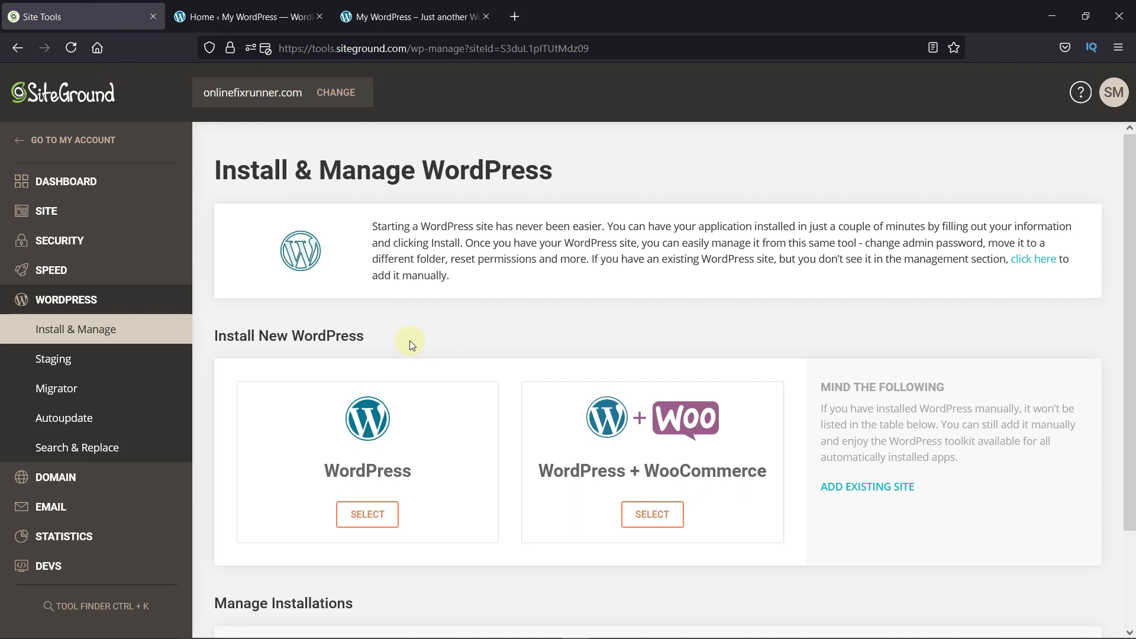
Install a Let's Encrypt Wildcard certificate for onlinefixrunner.com via Security > SSL Manager.
{"action": "left_click", "coordinate": [83, 242]}
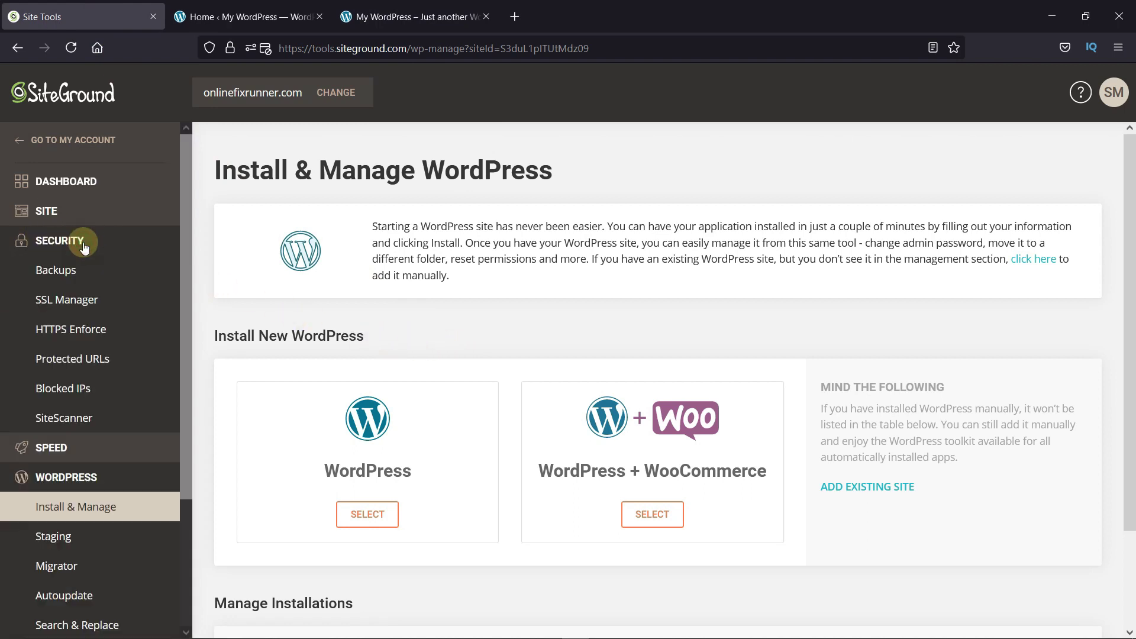
{"action": "left_click", "coordinate": [92, 302]}
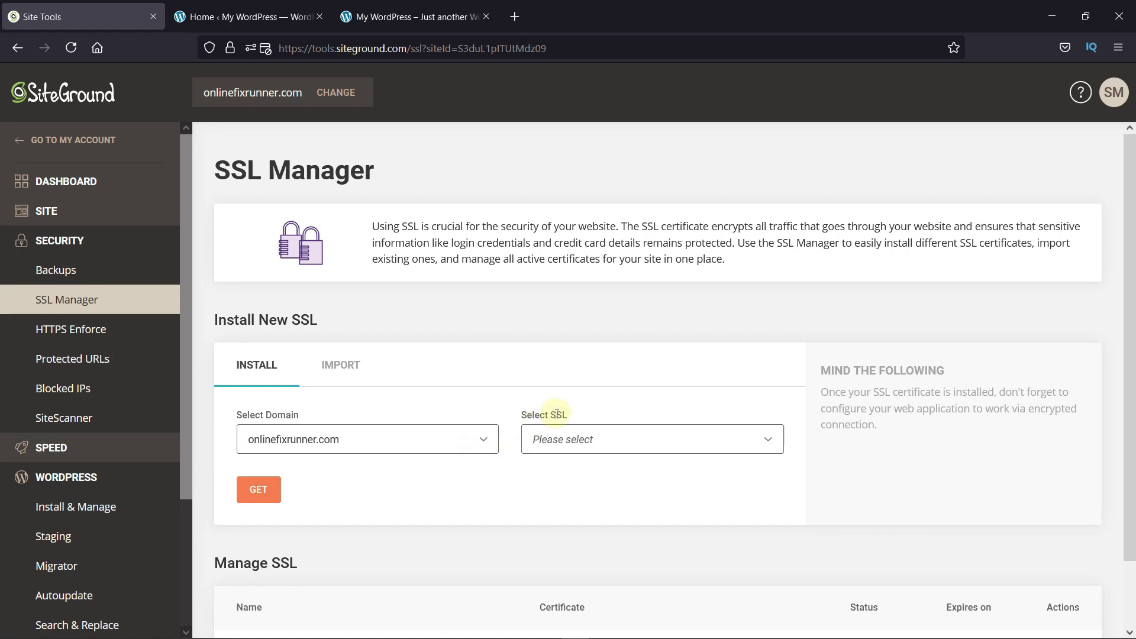
{"action": "left_click", "coordinate": [761, 445]}
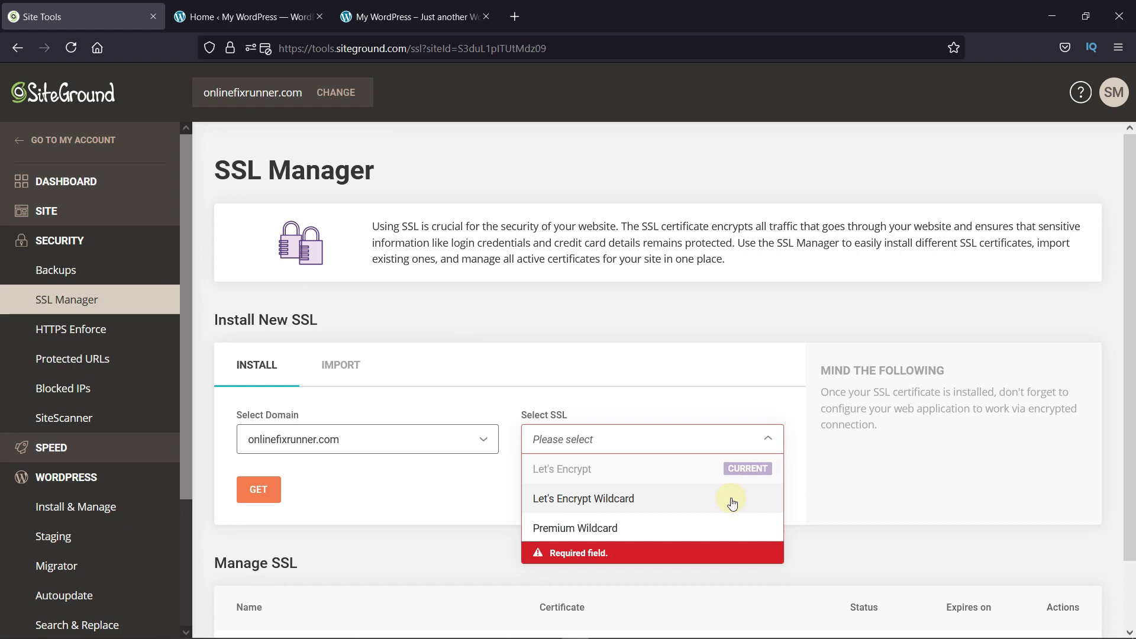
{"action": "left_click", "coordinate": [732, 502]}
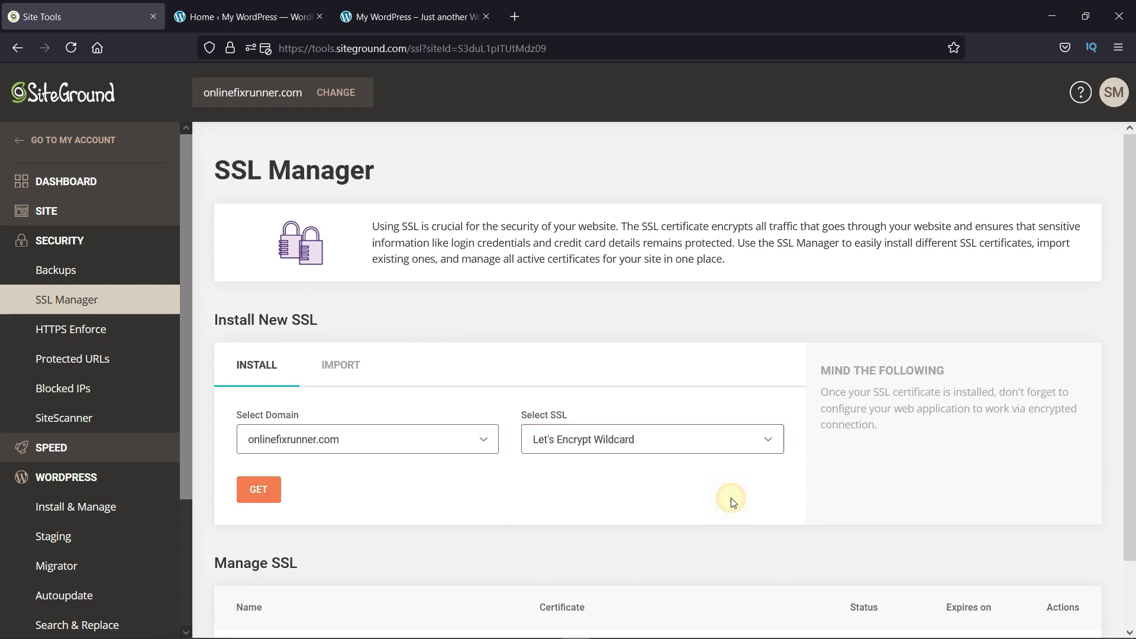
{"action": "left_click", "coordinate": [253, 493]}
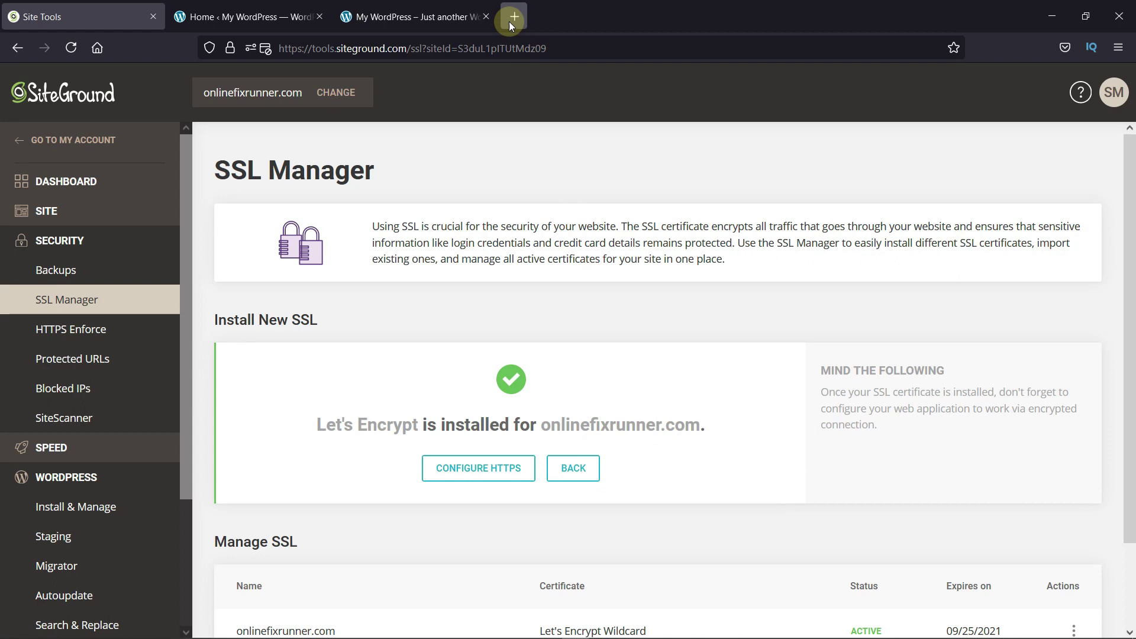
Search Plugins > Add New in WordPress for 'really simple ssl'.
{"action": "left_click", "coordinate": [249, 16]}
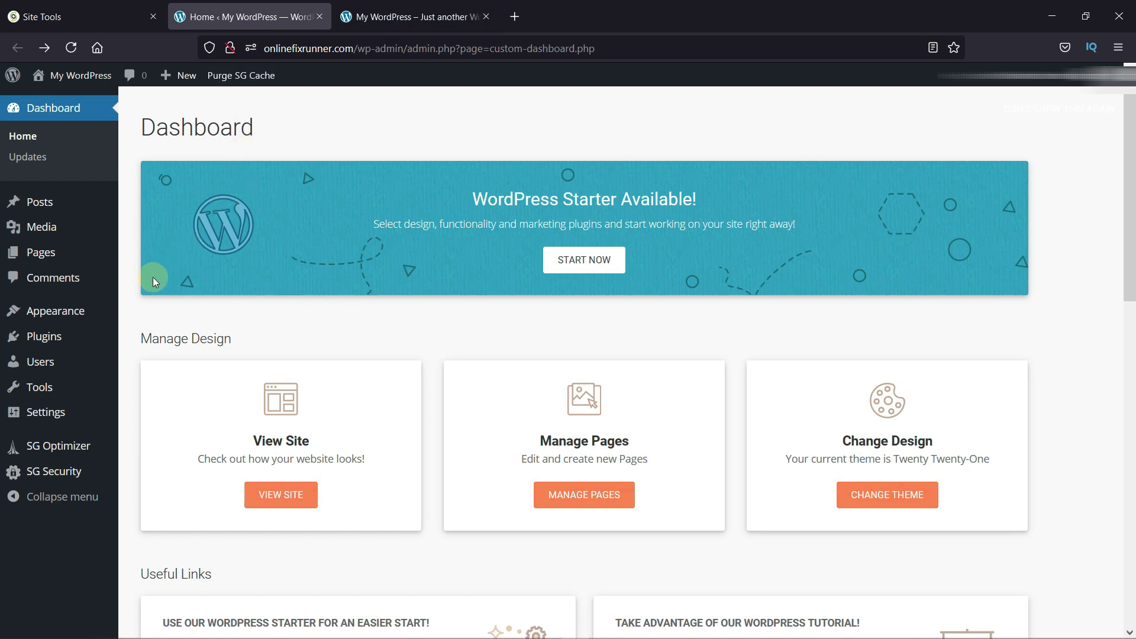
{"action": "mouse_move", "coordinate": [68, 334]}
{"action": "left_click", "coordinate": [143, 359]}
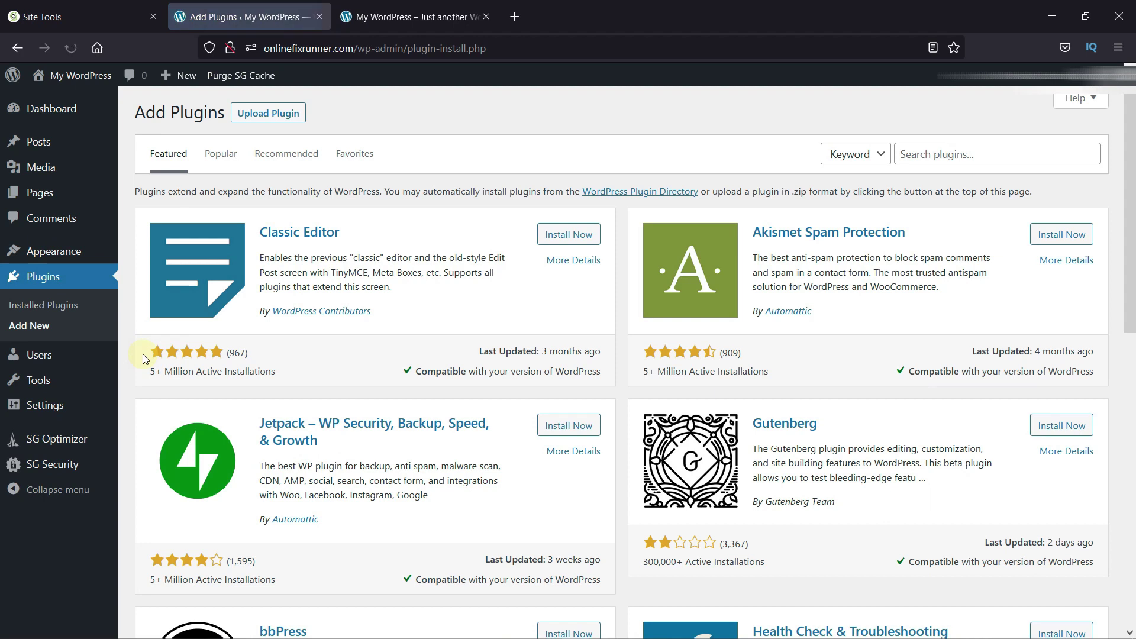
{"action": "type", "text": "really"}
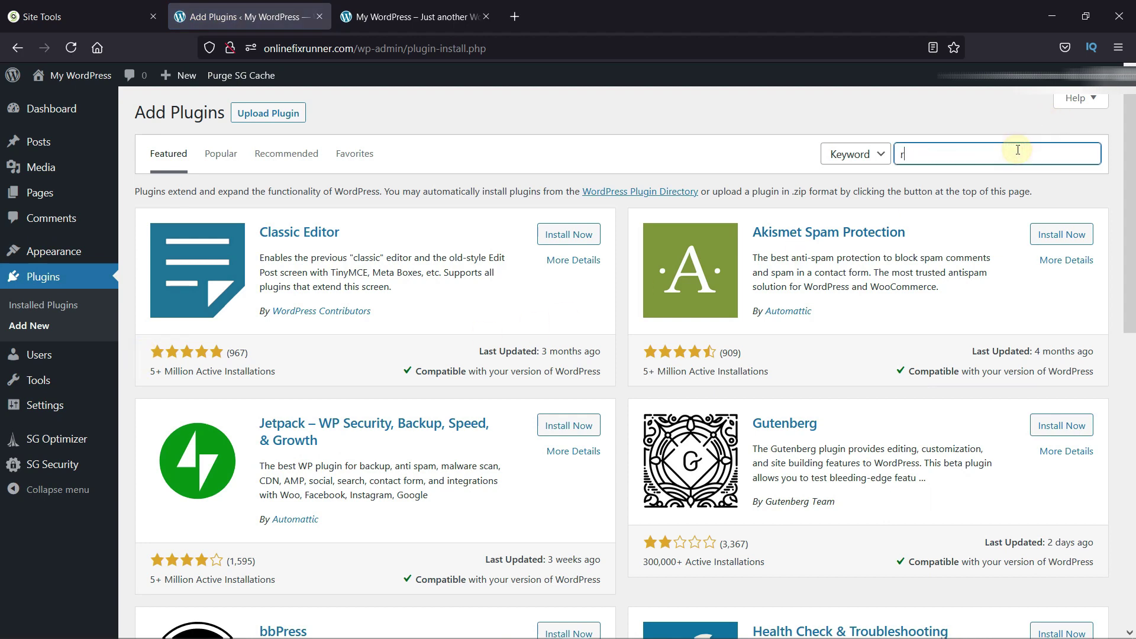
{"action": "type", "text": " simply"}
{"action": "key", "text": "BackSpace"}
{"action": "type", "text": "e ssl"}
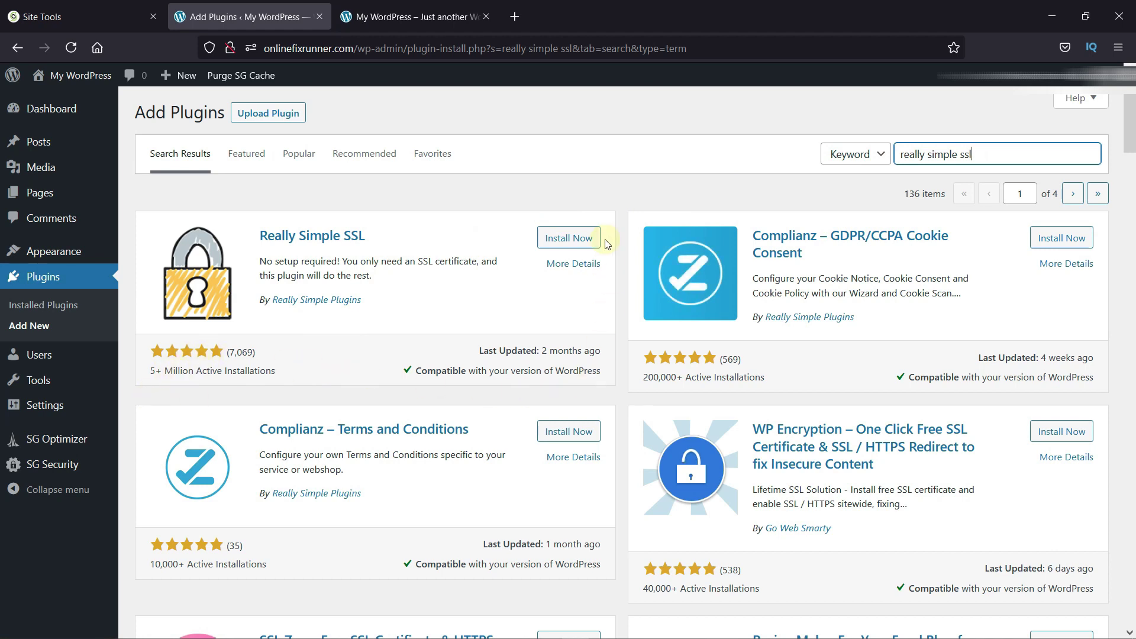
Install and activate the Really Simple SSL plugin, then scroll the Plugins page.
{"action": "left_click", "coordinate": [571, 238]}
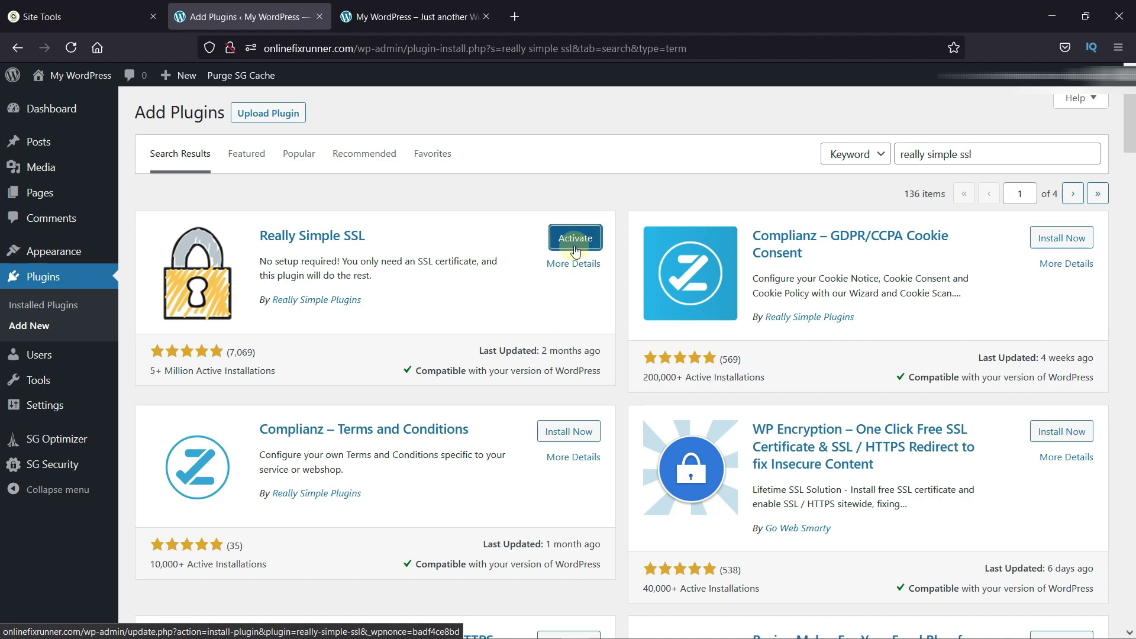
{"action": "left_click", "coordinate": [576, 243]}
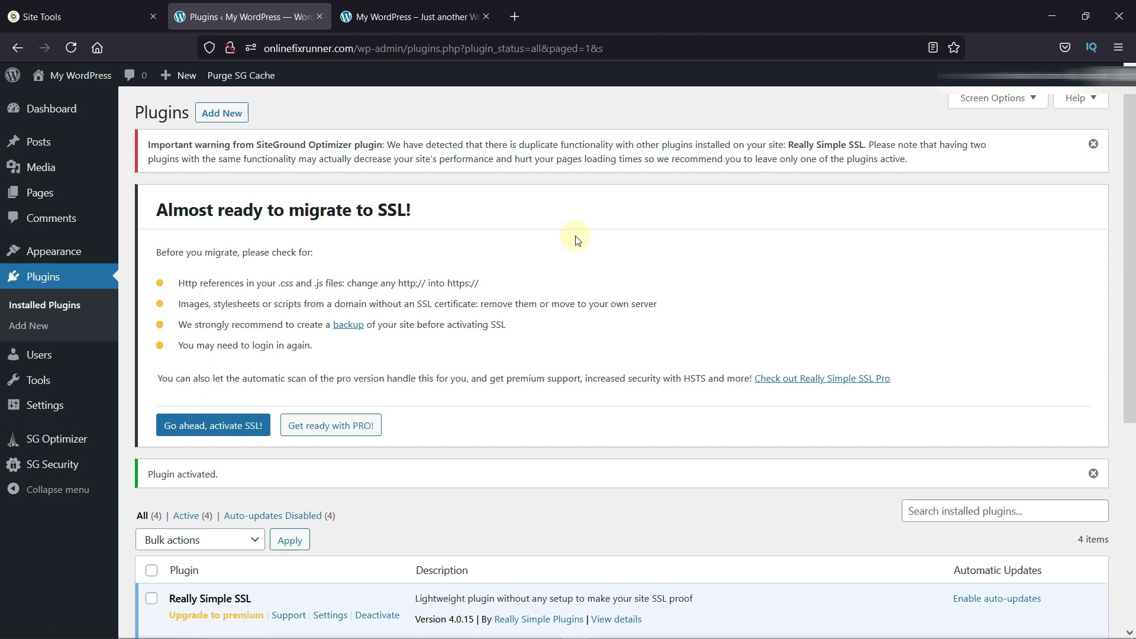
{"action": "scroll", "coordinate": [470, 261], "scroll_direction": "down", "scroll_amount": 2}
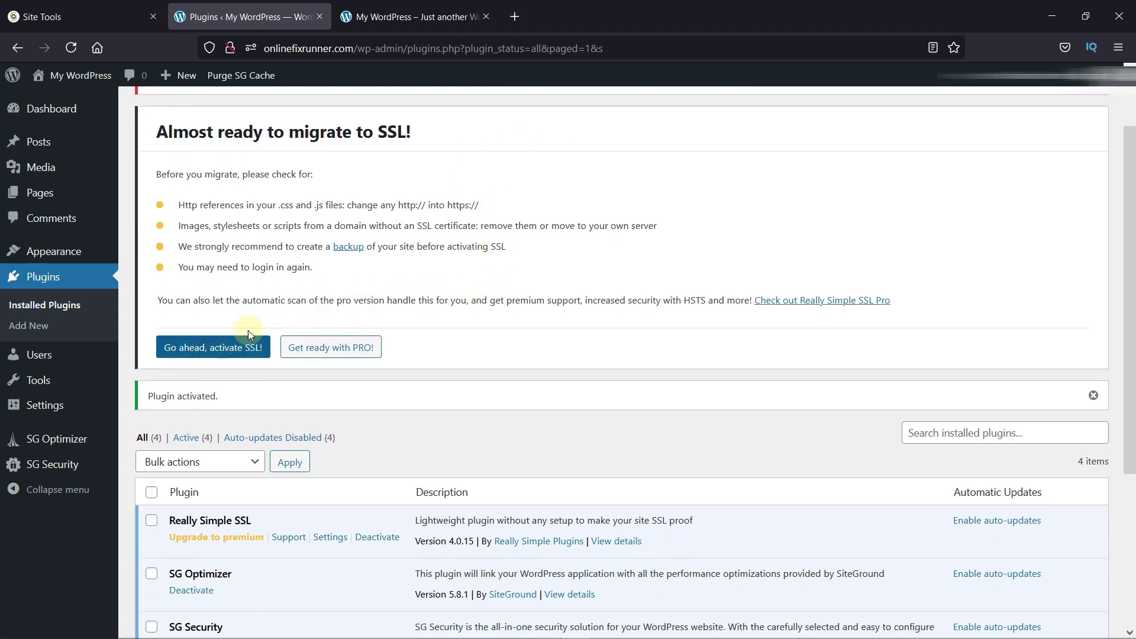
Activate SSL through Really Simple SSL and confirm the front page loads securely over https.
{"action": "left_click", "coordinate": [217, 350]}
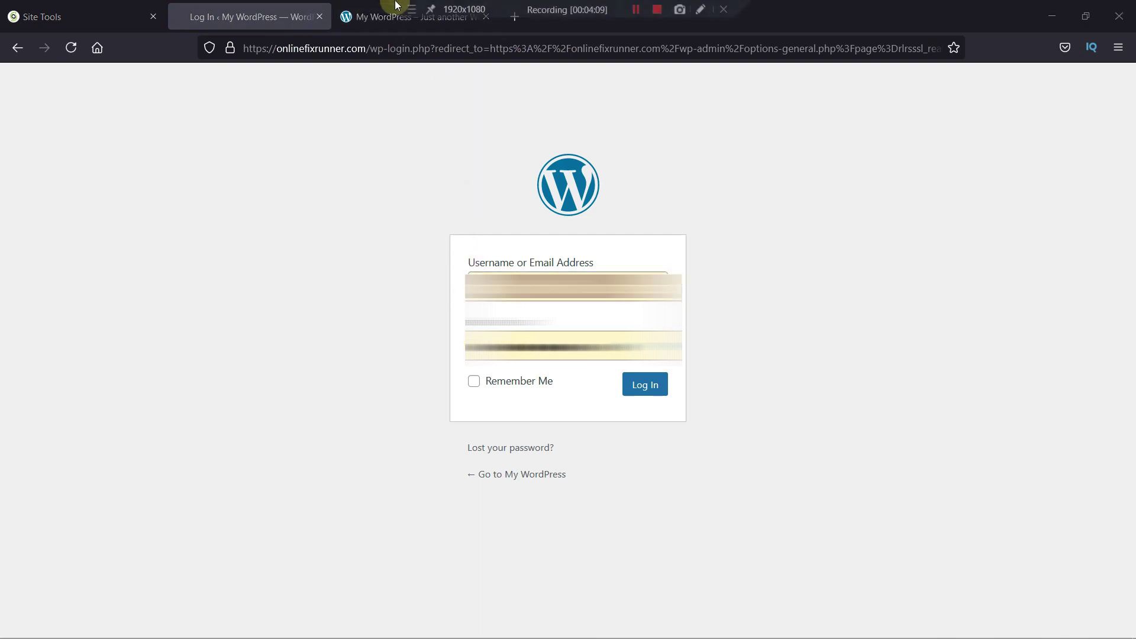
{"action": "left_click", "coordinate": [376, 19]}
{"action": "left_click", "coordinate": [72, 49]}
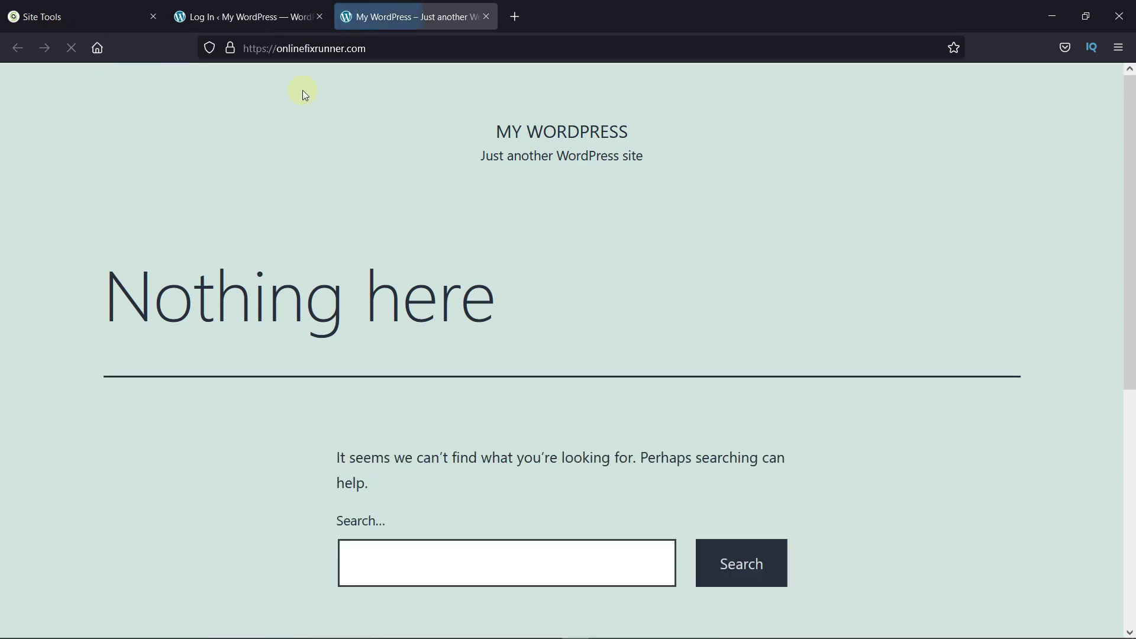
{"action": "left_click", "coordinate": [230, 48]}
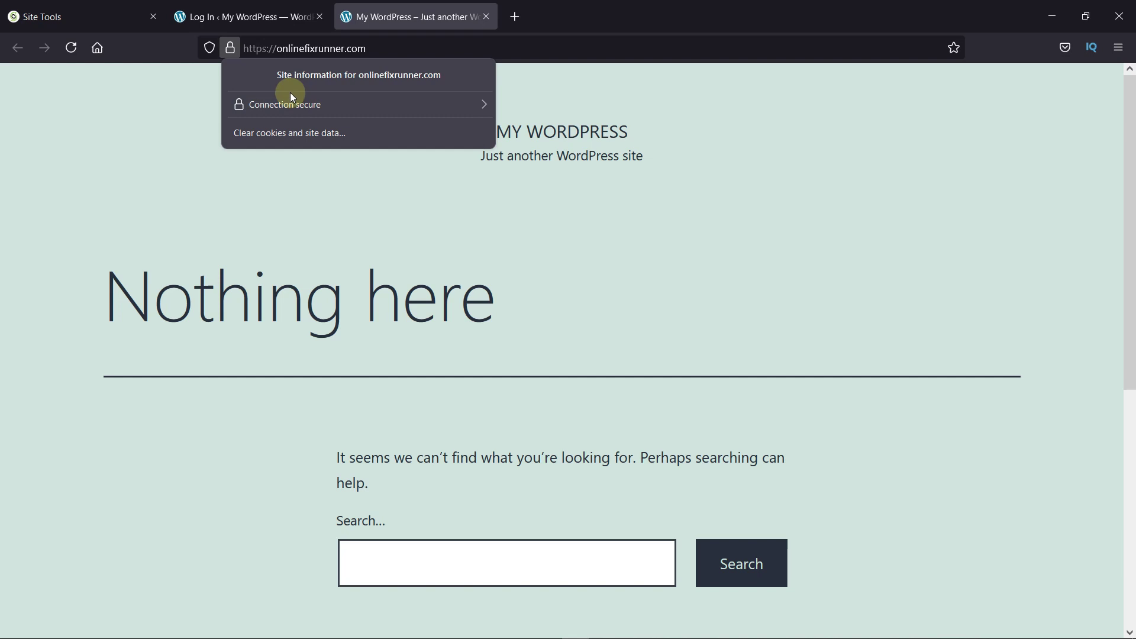
Log back in to the WordPress admin from the login page.
{"action": "left_click", "coordinate": [248, 16]}
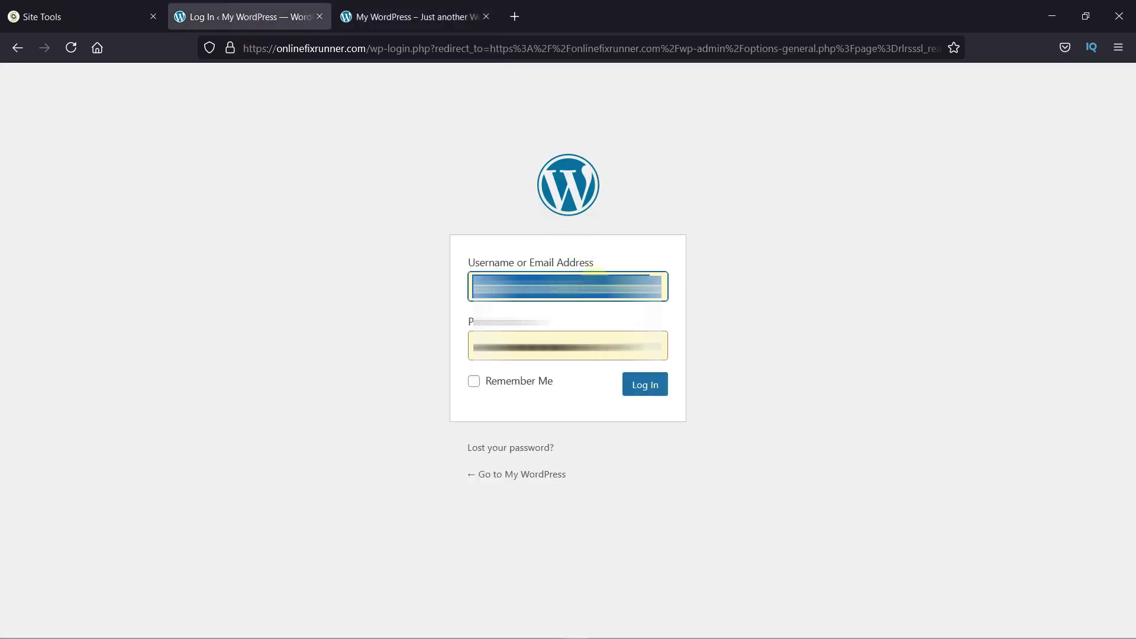
{"action": "left_click", "coordinate": [334, 256]}
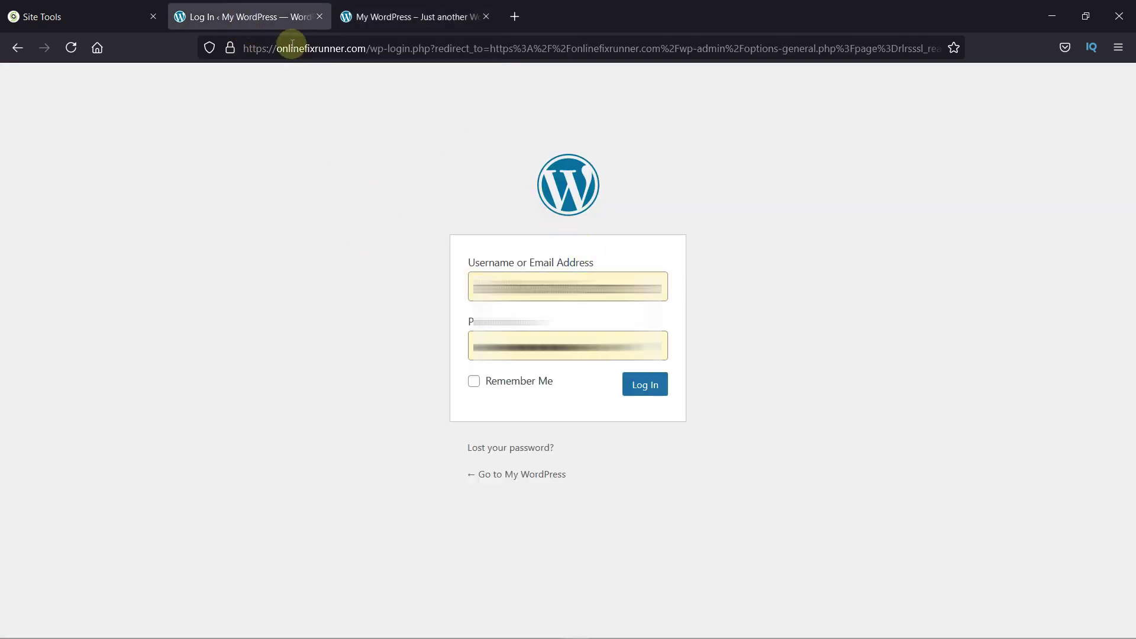
{"action": "left_click", "coordinate": [638, 395]}
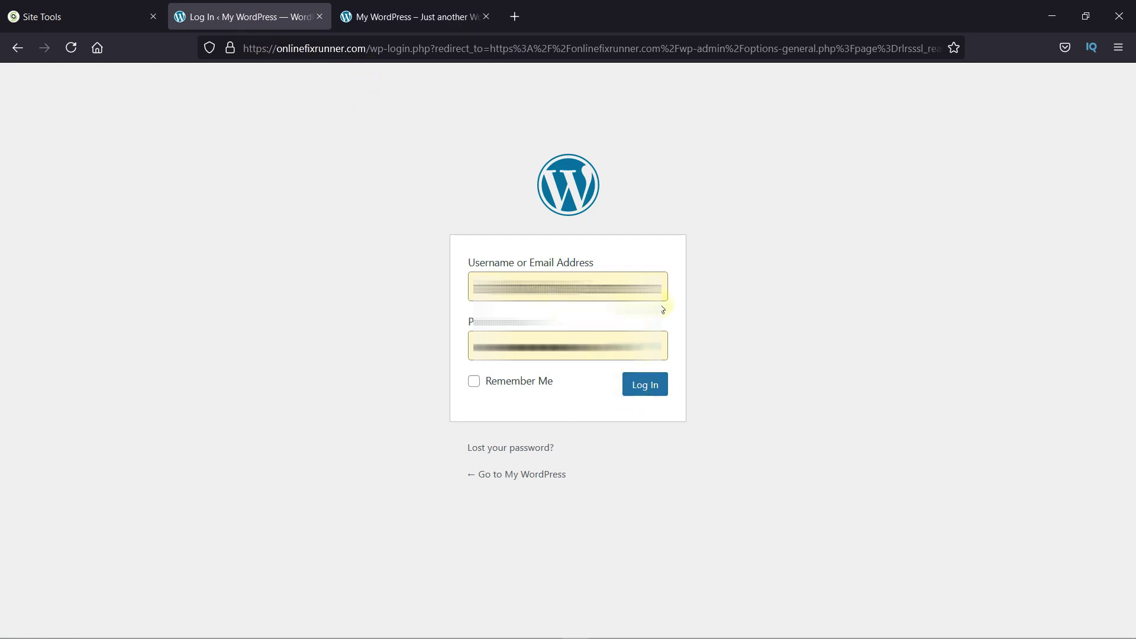
{"action": "left_click", "coordinate": [643, 385]}
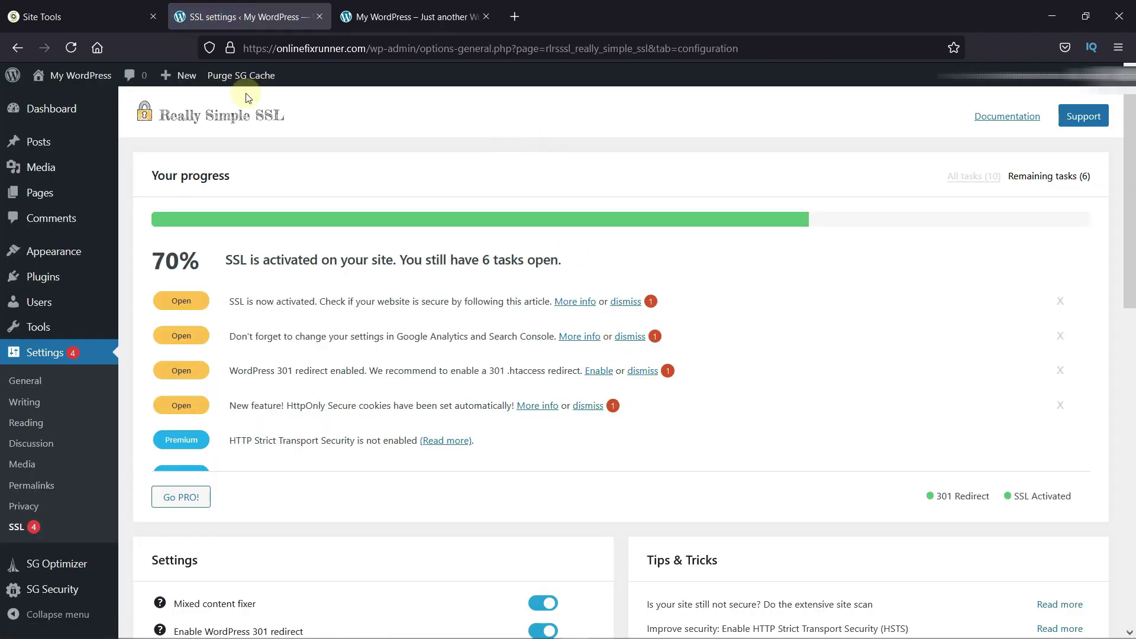
Switch from the Really Simple SSL settings to the admin Dashboard home page.
{"action": "left_click", "coordinate": [50, 108]}
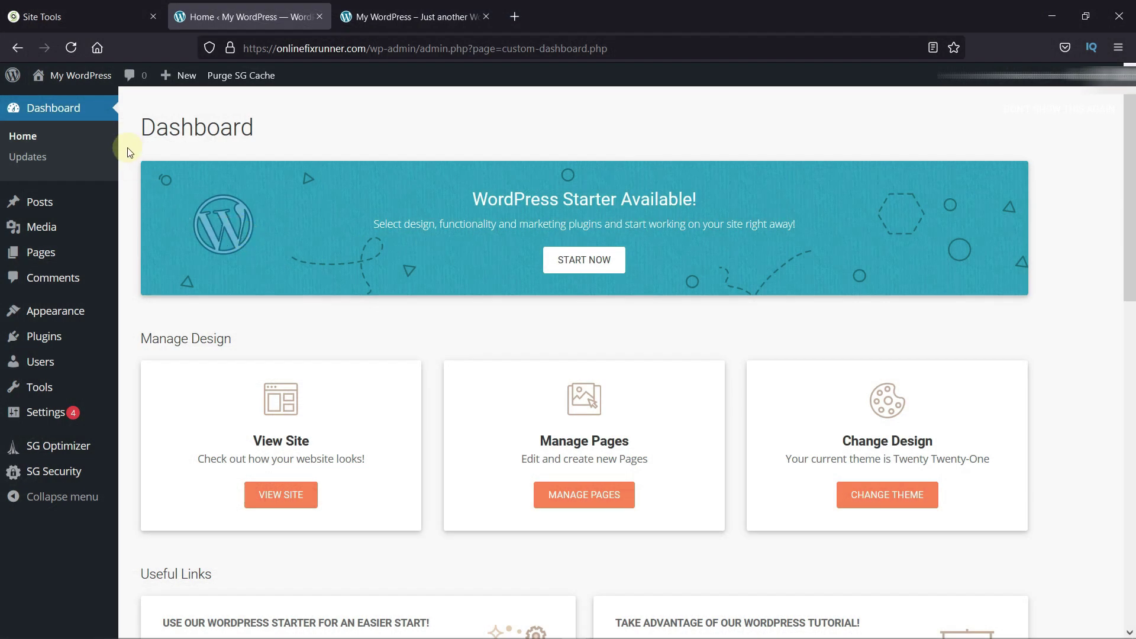
{"action": "mouse_move", "coordinate": [110, 202]}
Bulk-deactivate SG Optimizer, SG Security and WordPress Starter on the Installed Plugins page.
{"action": "mouse_move", "coordinate": [79, 344]}
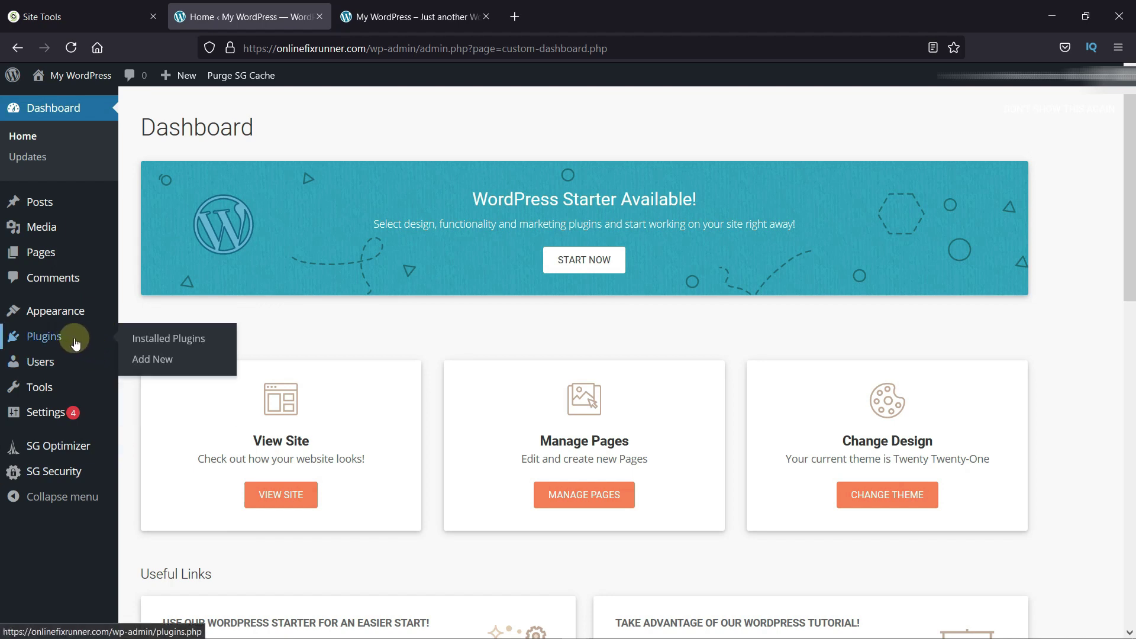
{"action": "left_click", "coordinate": [145, 348]}
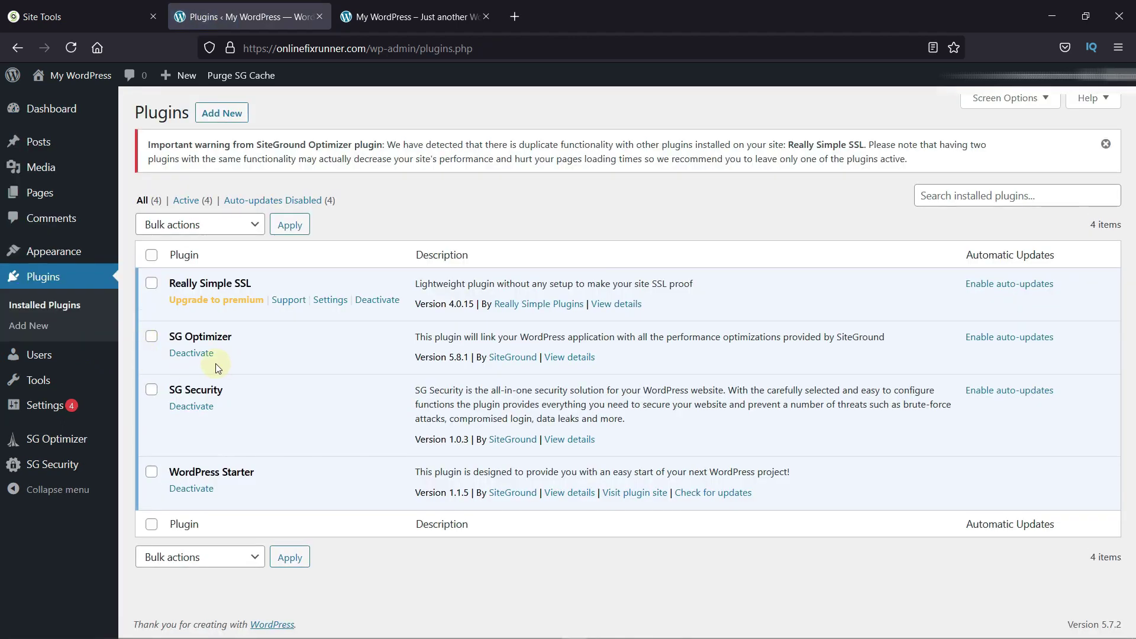
{"action": "left_click", "coordinate": [151, 337]}
{"action": "left_click", "coordinate": [151, 390]}
{"action": "left_click", "coordinate": [150, 473]}
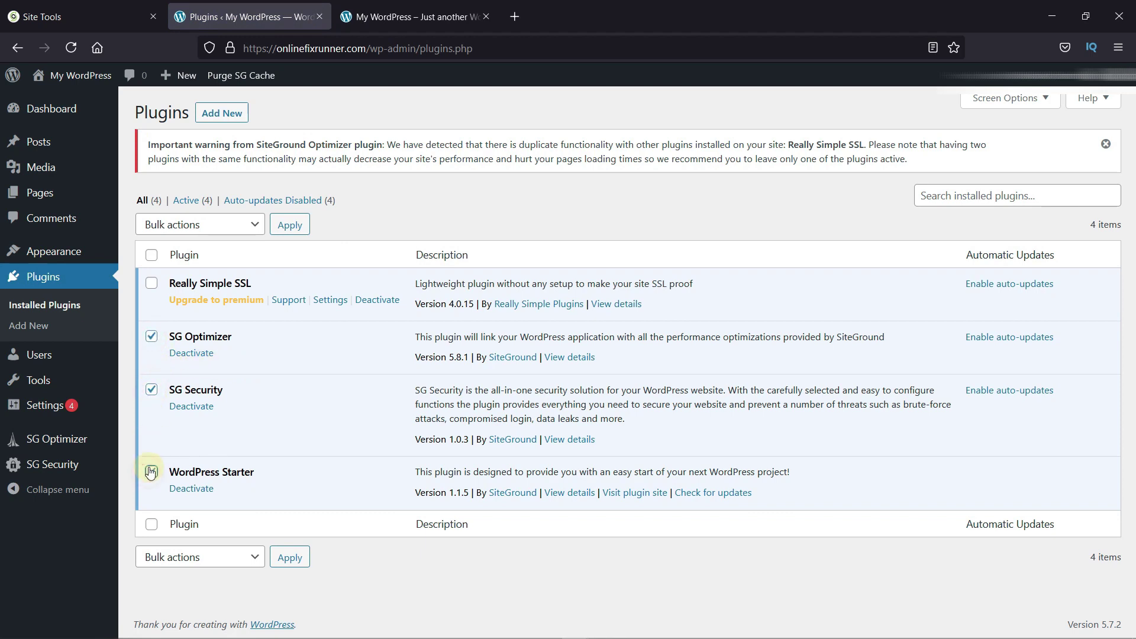
{"action": "left_click", "coordinate": [255, 232]}
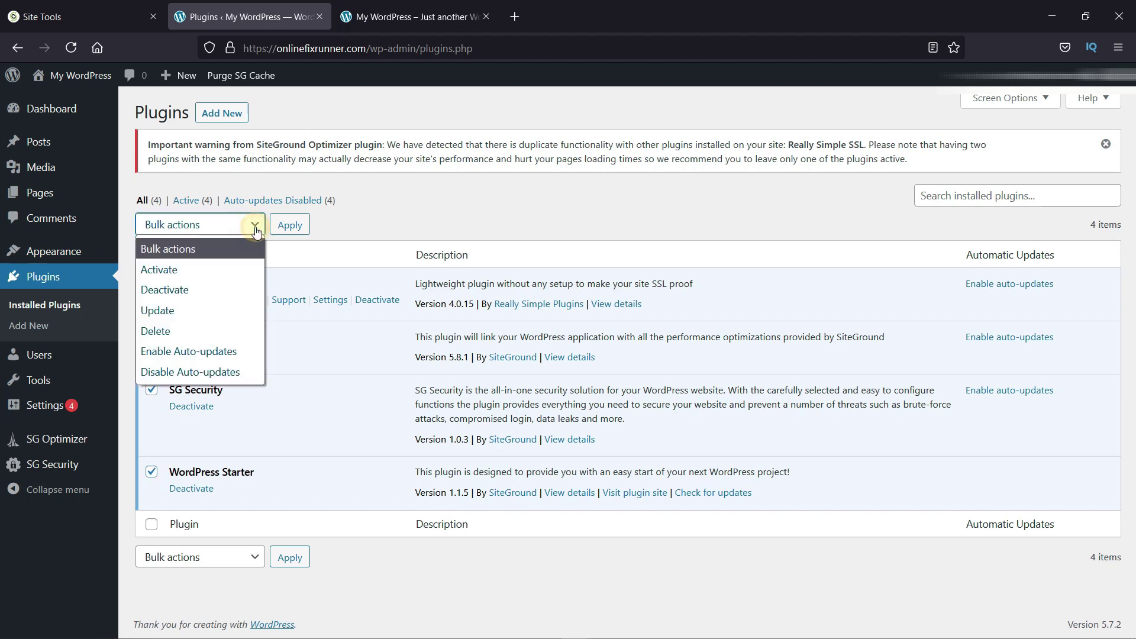
{"action": "left_click", "coordinate": [220, 293]}
{"action": "left_click", "coordinate": [291, 230]}
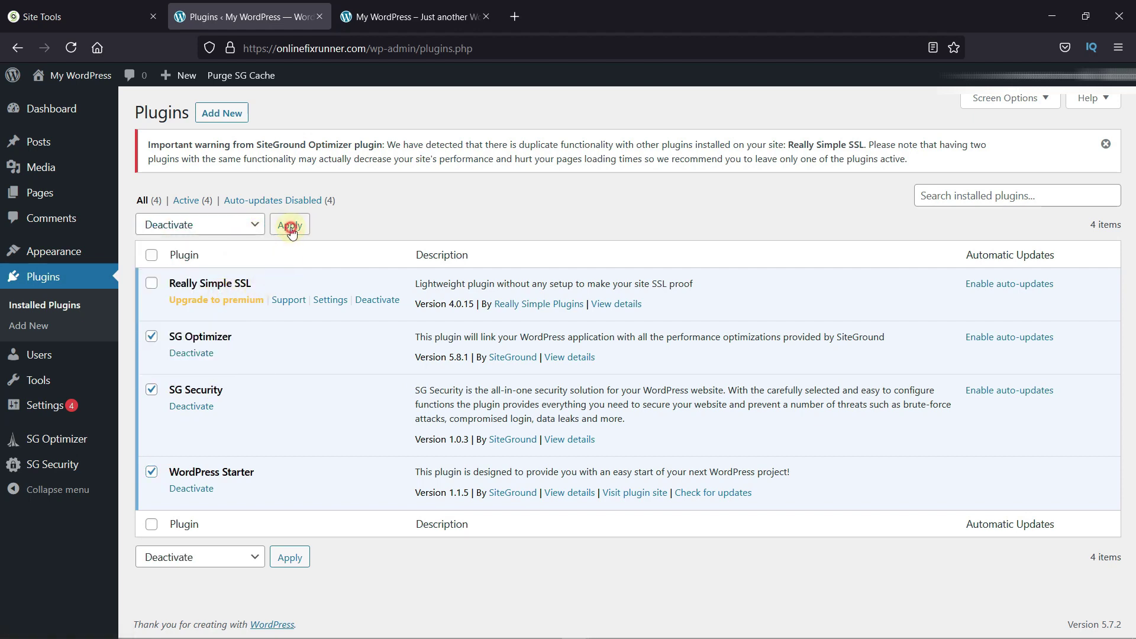
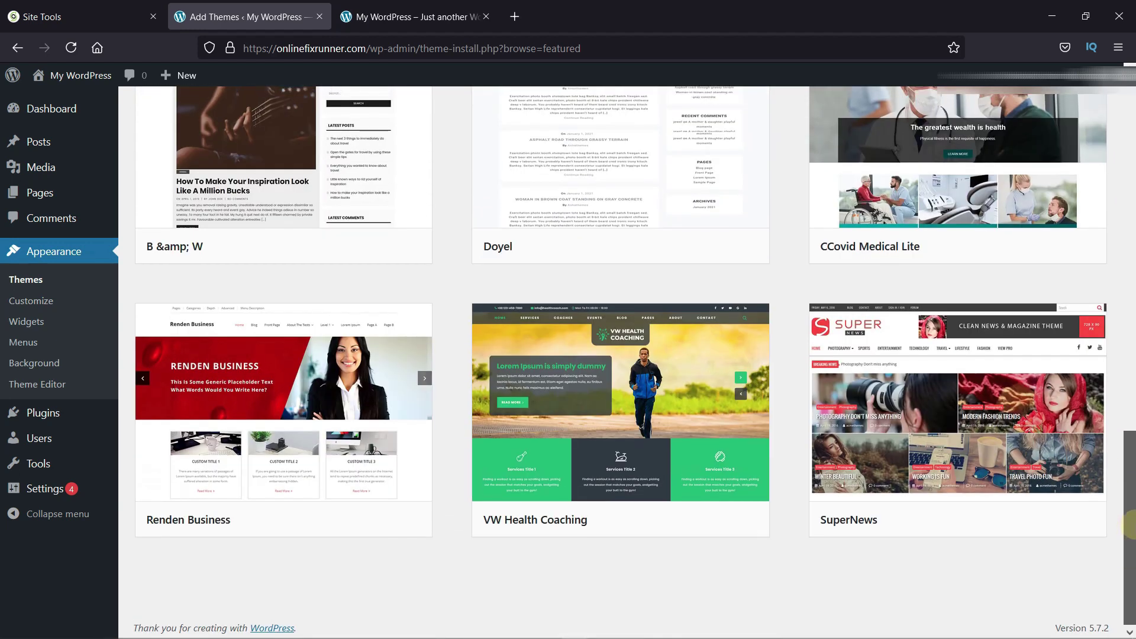
Search the theme directory for 'astra' and preview the Astra theme.
{"action": "left_click", "coordinate": [1040, 156]}
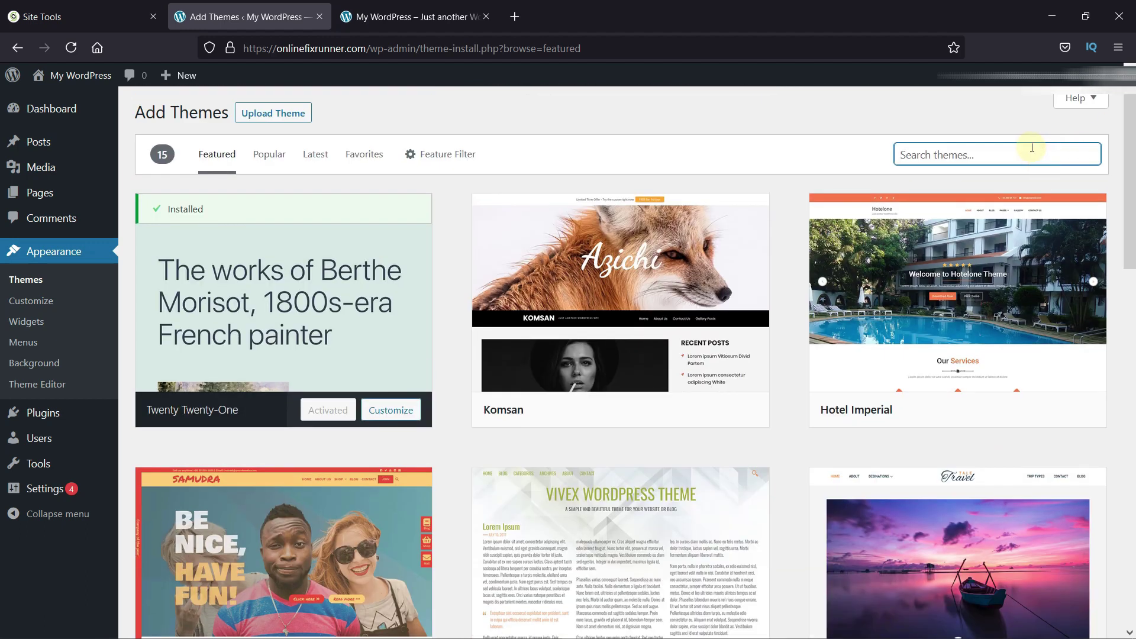
{"action": "type", "text": "astra"}
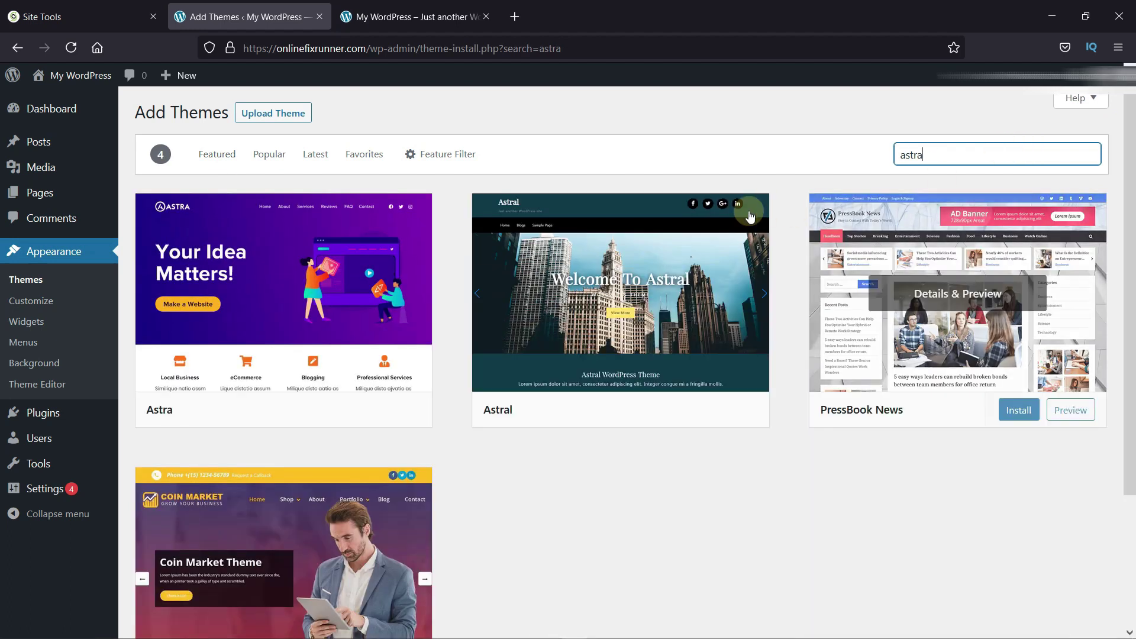
{"action": "mouse_move", "coordinate": [267, 354]}
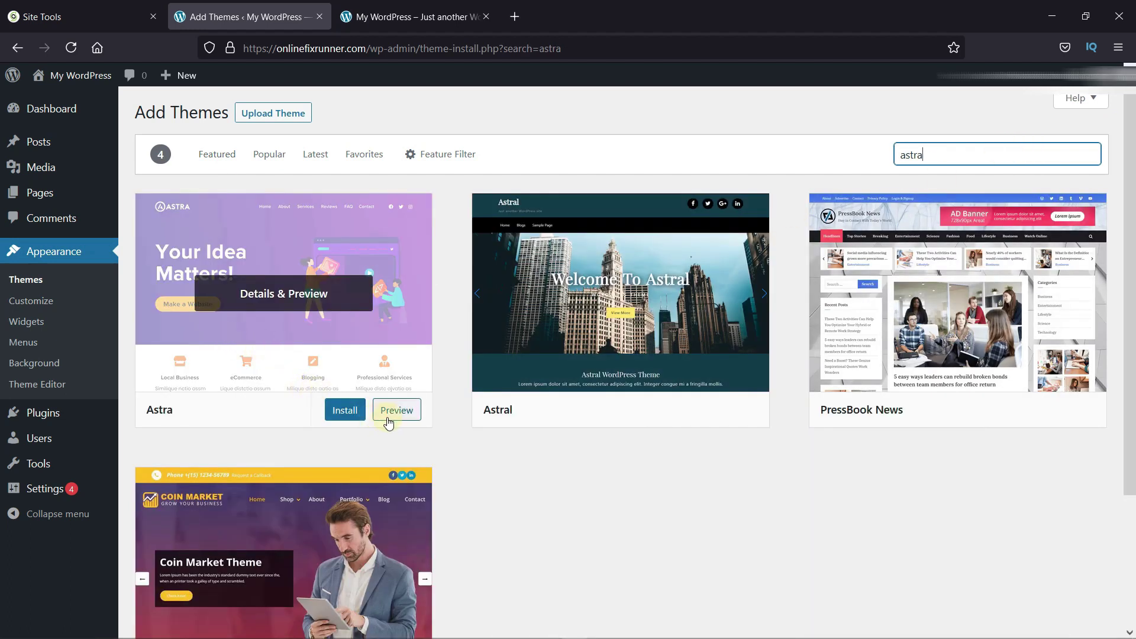
{"action": "left_click", "coordinate": [390, 414]}
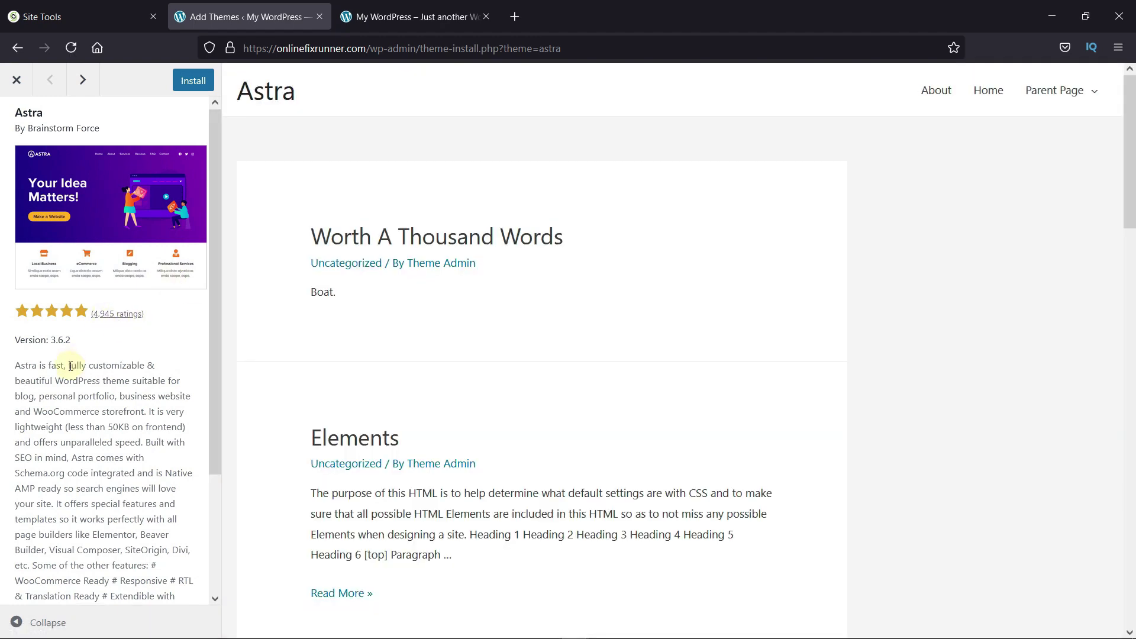
Install the Astra theme and activate it.
{"action": "scroll", "coordinate": [147, 363], "scroll_direction": "down", "scroll_amount": 3}
{"action": "scroll", "coordinate": [142, 355], "scroll_direction": "up", "scroll_amount": 3}
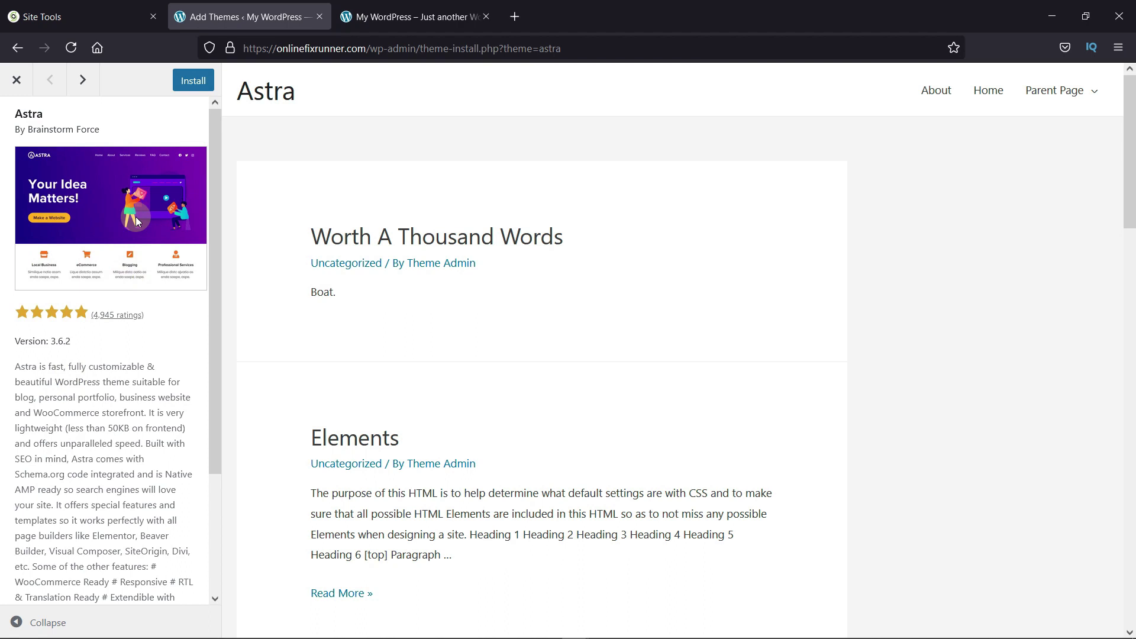
{"action": "left_click", "coordinate": [194, 81]}
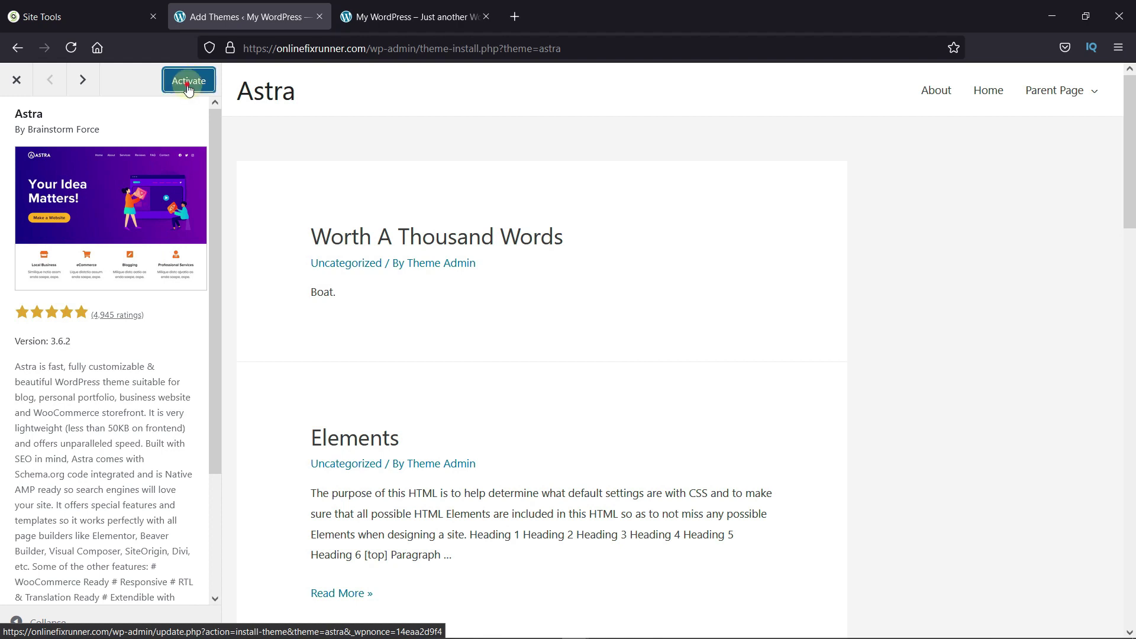
{"action": "left_click", "coordinate": [189, 86]}
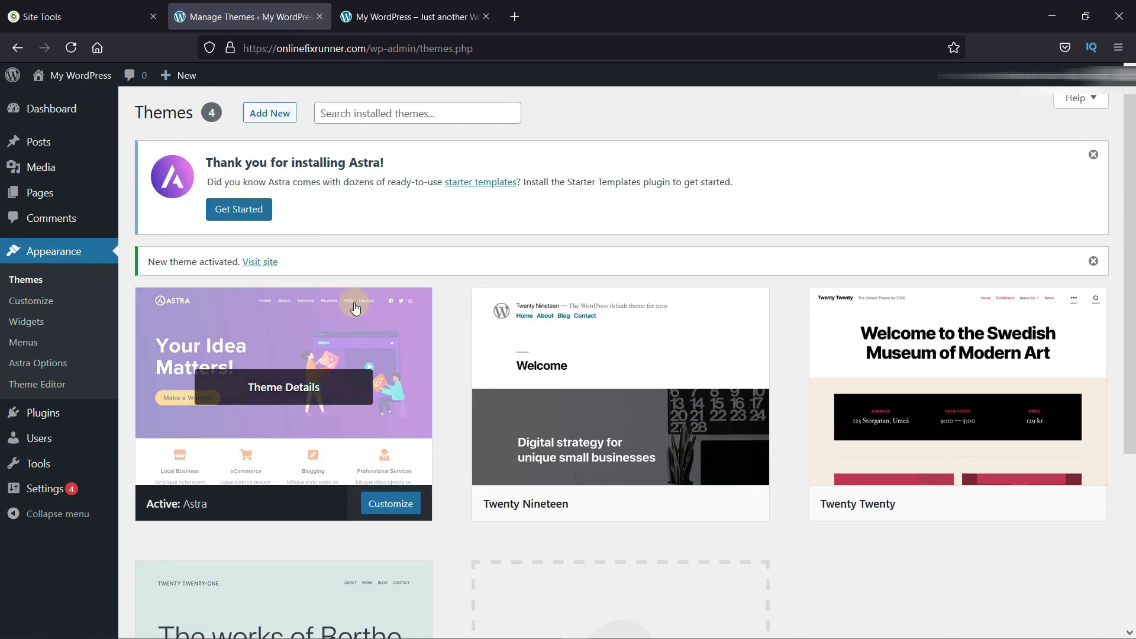
Install and activate the Starter Templates plugin, then begin building the website from a template.
{"action": "mouse_move", "coordinate": [500, 345]}
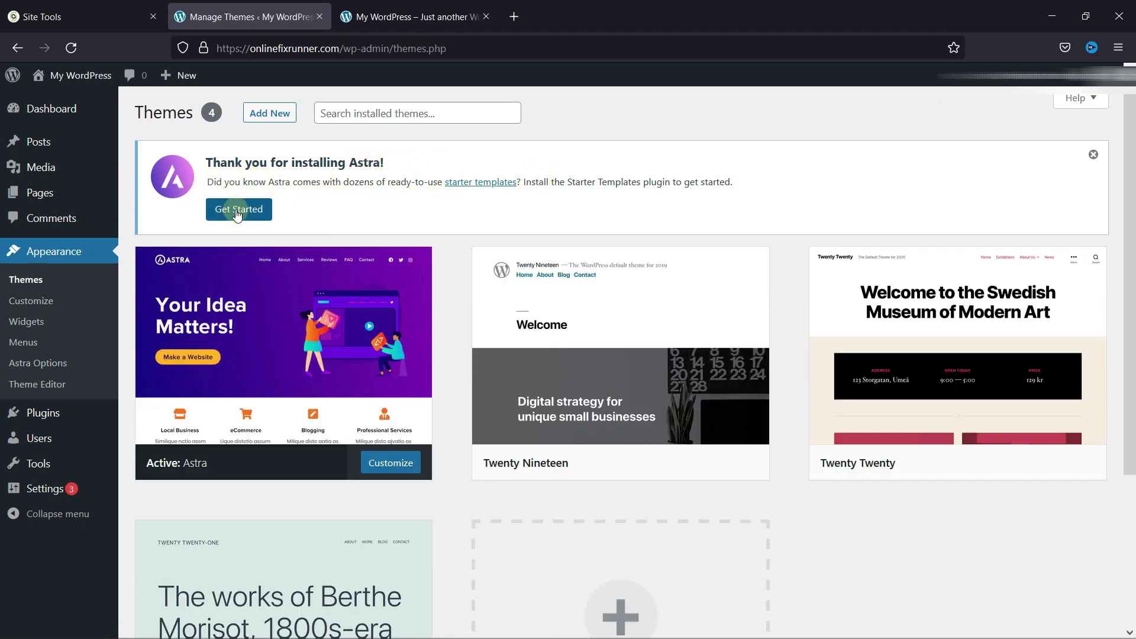
{"action": "left_click", "coordinate": [237, 211]}
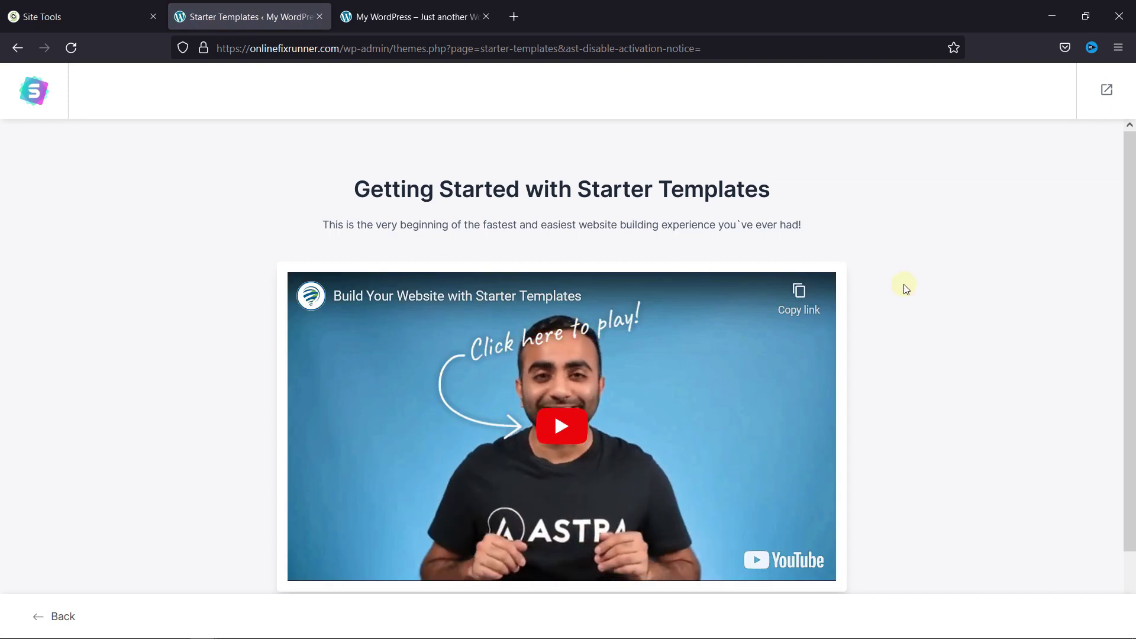
{"action": "scroll", "coordinate": [904, 287], "scroll_direction": "down", "scroll_amount": 2}
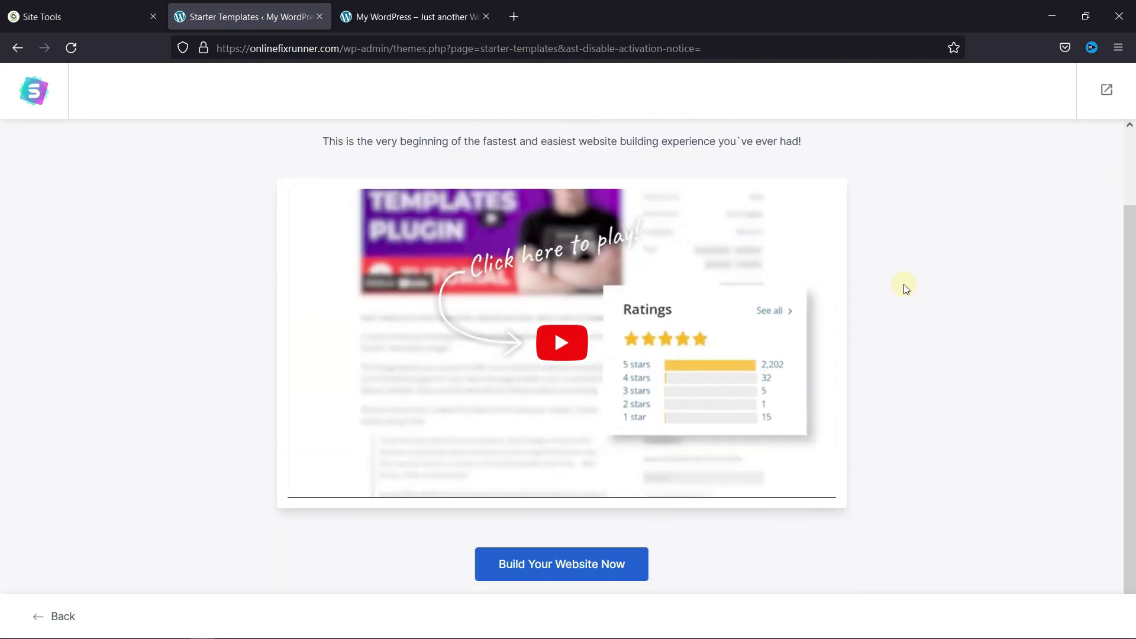
{"action": "left_click", "coordinate": [540, 569]}
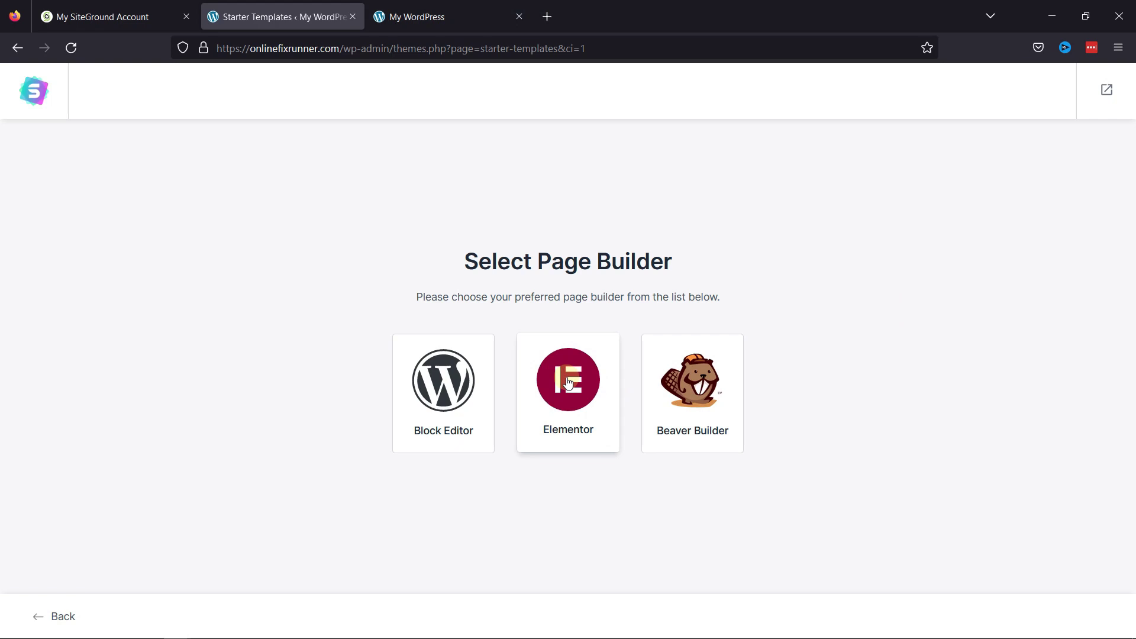
Choose Elementor as the page builder for the starter templates.
{"action": "left_click", "coordinate": [568, 382]}
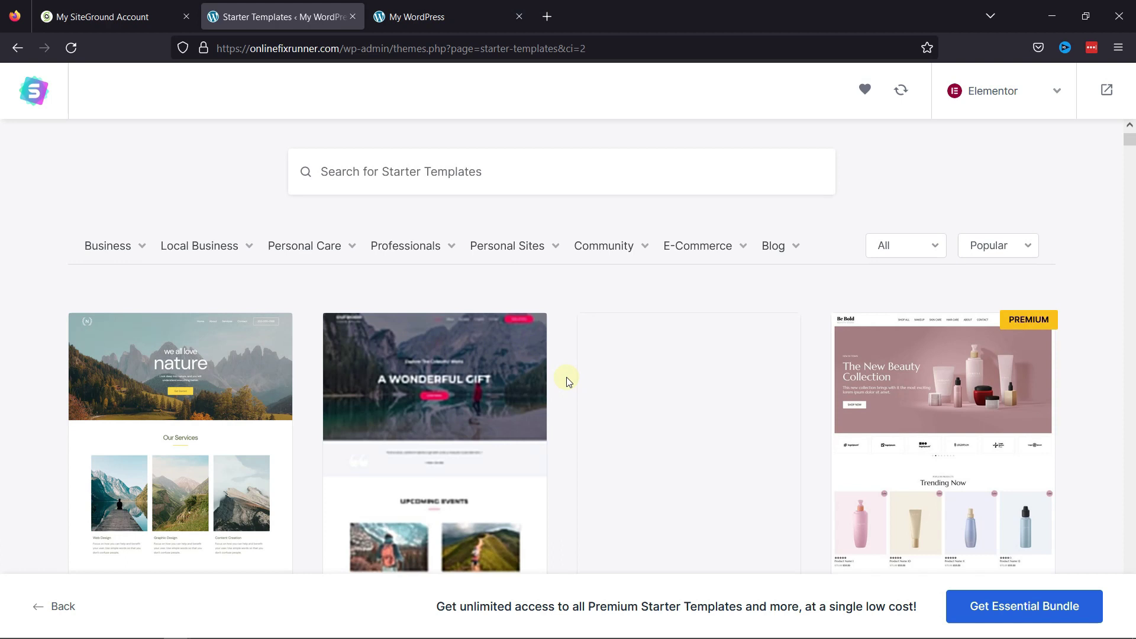
{"action": "scroll", "coordinate": [566, 379], "scroll_direction": "down", "scroll_amount": 10}
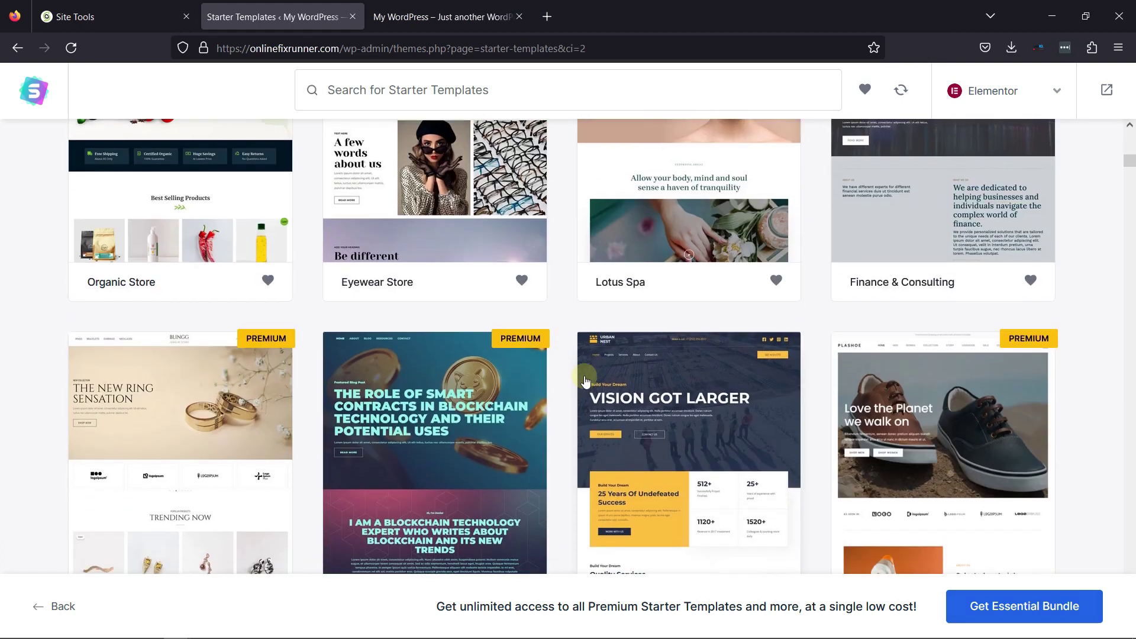
{"action": "scroll", "coordinate": [961, 311], "scroll_direction": "up", "scroll_amount": 15}
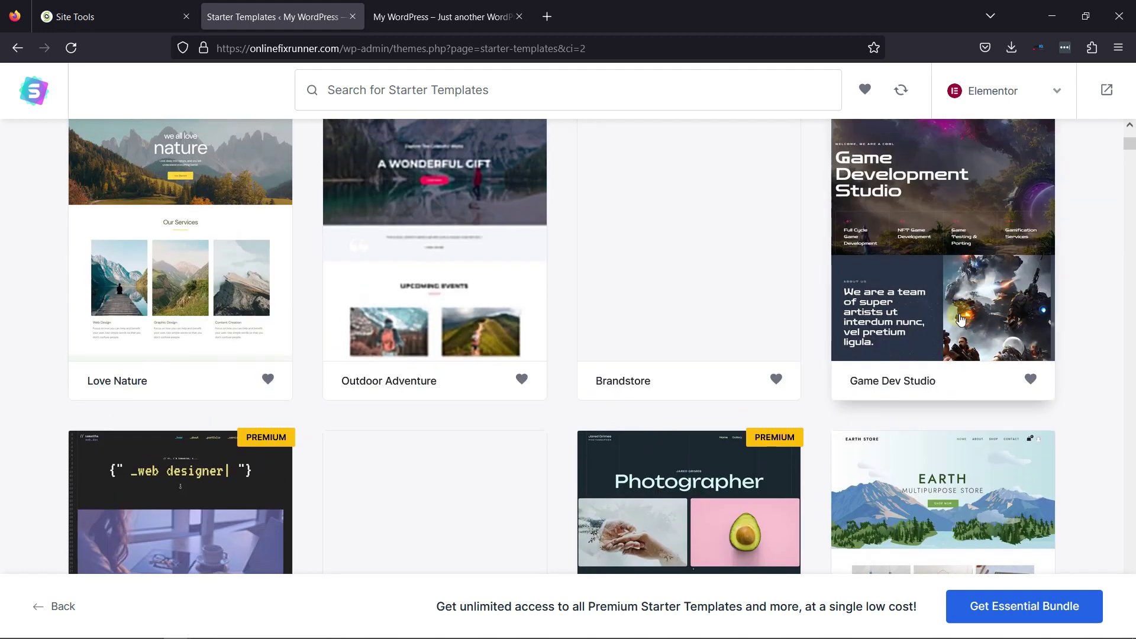
{"action": "scroll", "coordinate": [801, 367], "scroll_direction": "down", "scroll_amount": 12}
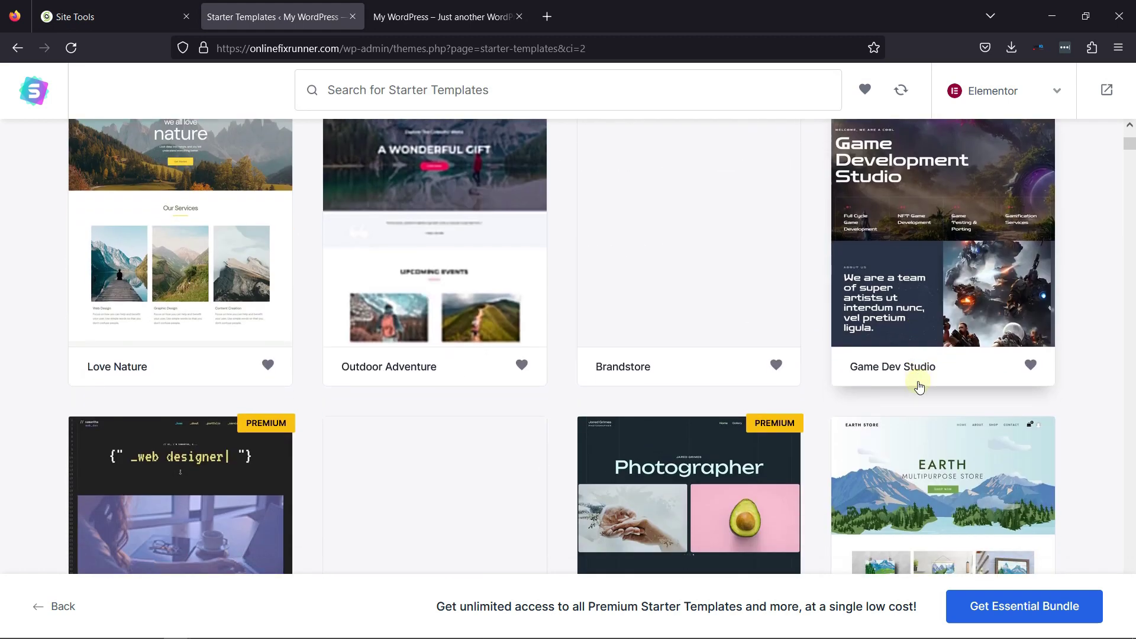
{"action": "scroll", "coordinate": [919, 387], "scroll_direction": "down", "scroll_amount": 10}
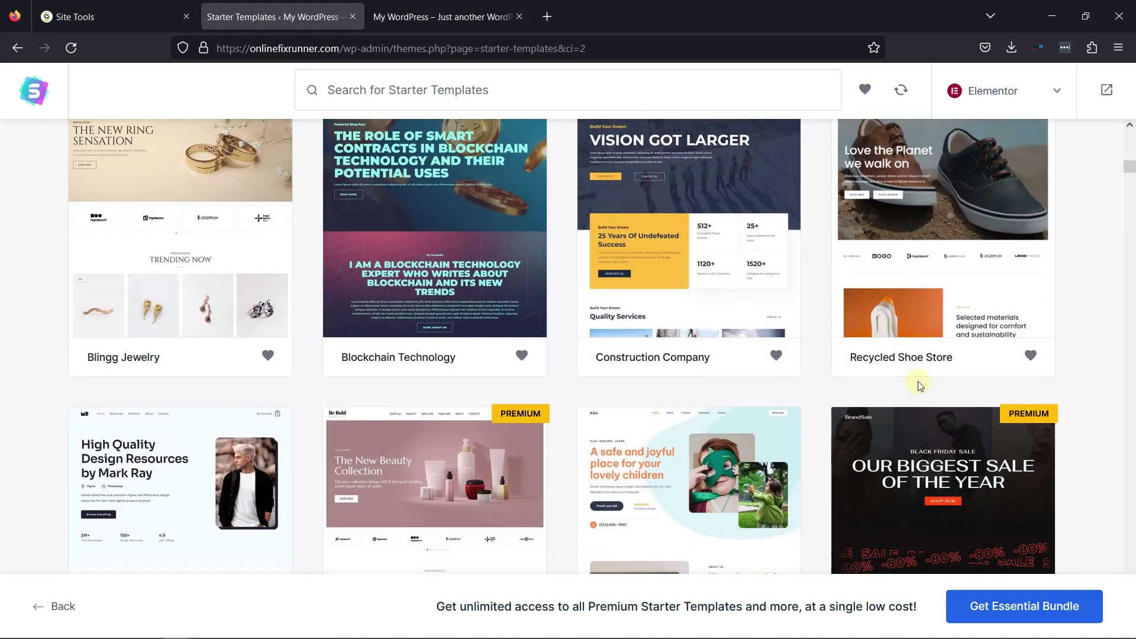
{"action": "scroll", "coordinate": [918, 386], "scroll_direction": "up", "scroll_amount": 5}
{"action": "scroll", "coordinate": [919, 386], "scroll_direction": "up", "scroll_amount": 10}
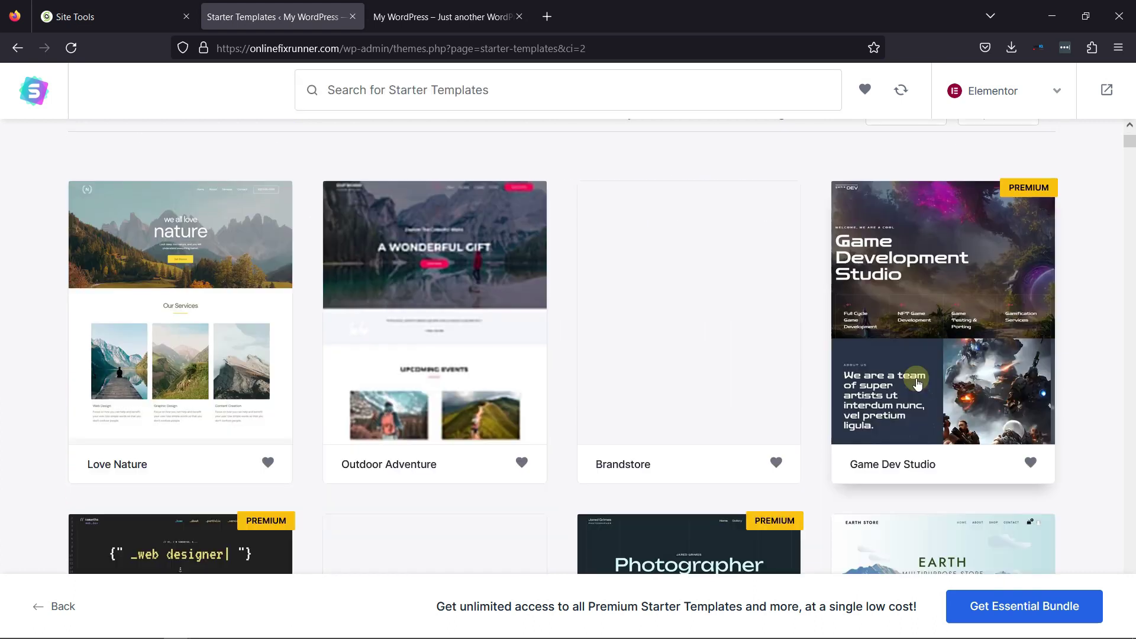
{"action": "scroll", "coordinate": [917, 386], "scroll_direction": "up", "scroll_amount": 3}
Filter the templates to Professionals > Photography and open the Mountain template.
{"action": "mouse_move", "coordinate": [368, 332]}
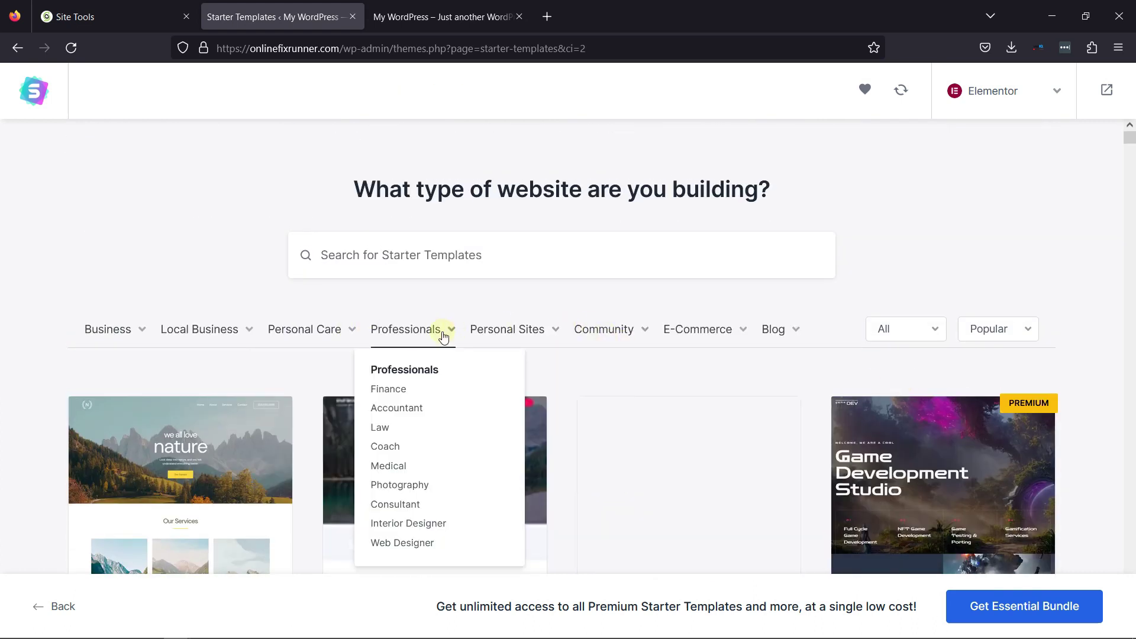
{"action": "left_click", "coordinate": [404, 486]}
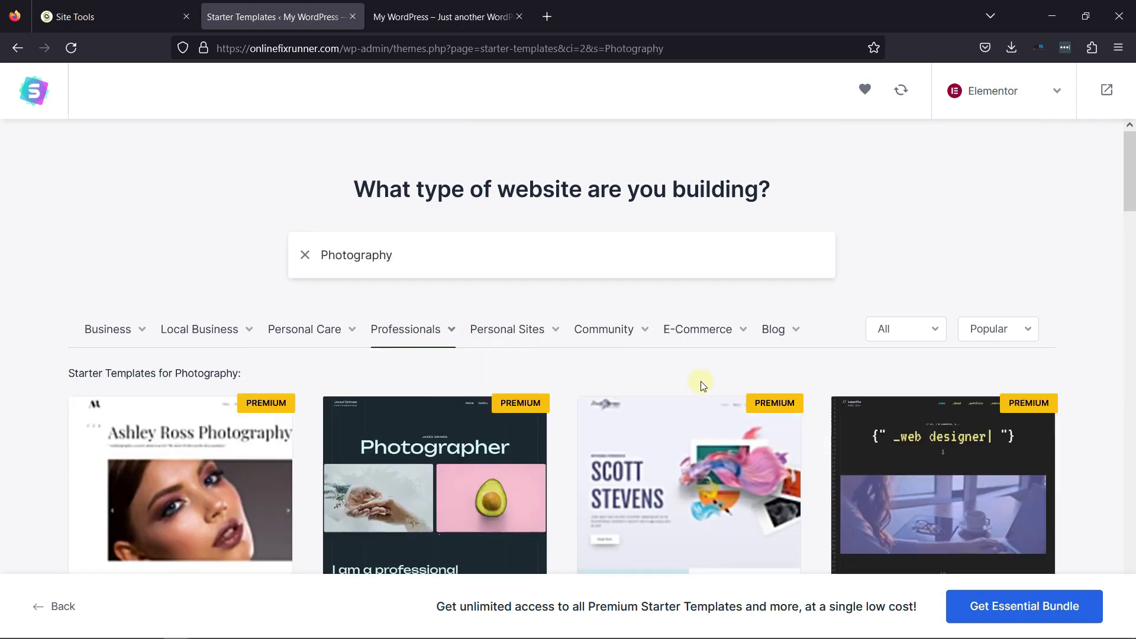
{"action": "scroll", "coordinate": [706, 354], "scroll_direction": "down", "scroll_amount": 15}
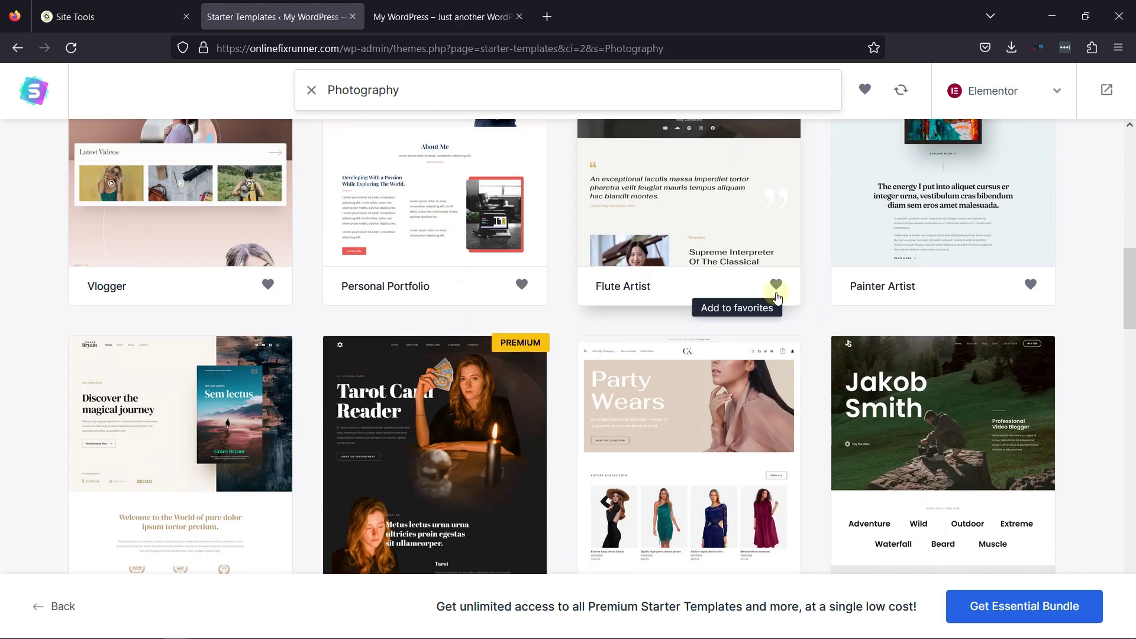
{"action": "scroll", "coordinate": [786, 297], "scroll_direction": "down", "scroll_amount": 10}
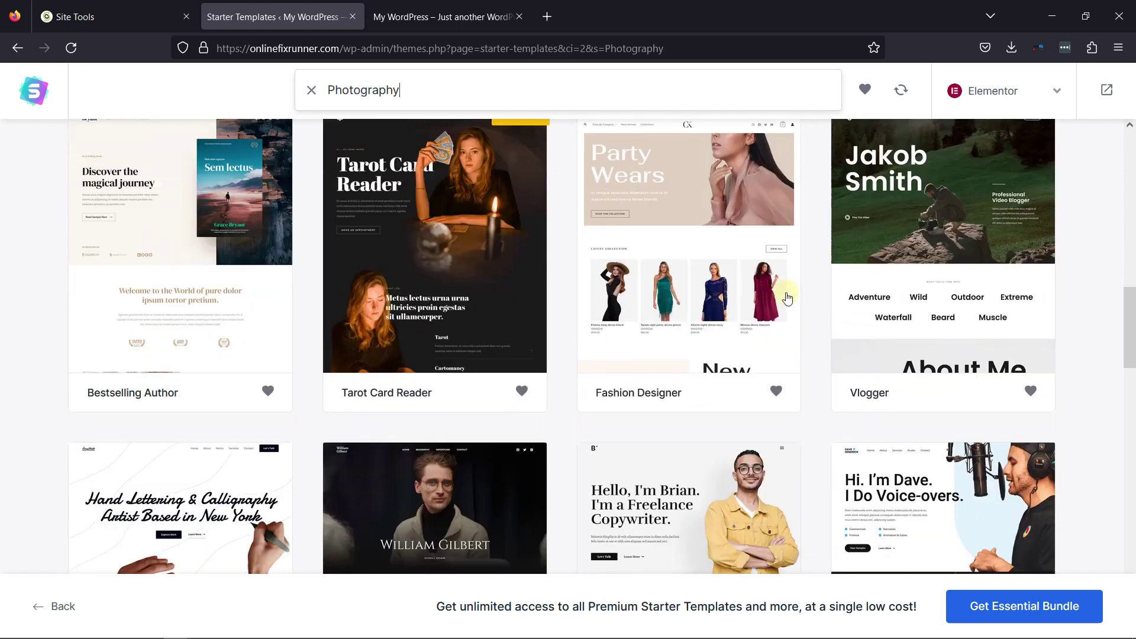
{"action": "scroll", "coordinate": [787, 298], "scroll_direction": "down", "scroll_amount": 15}
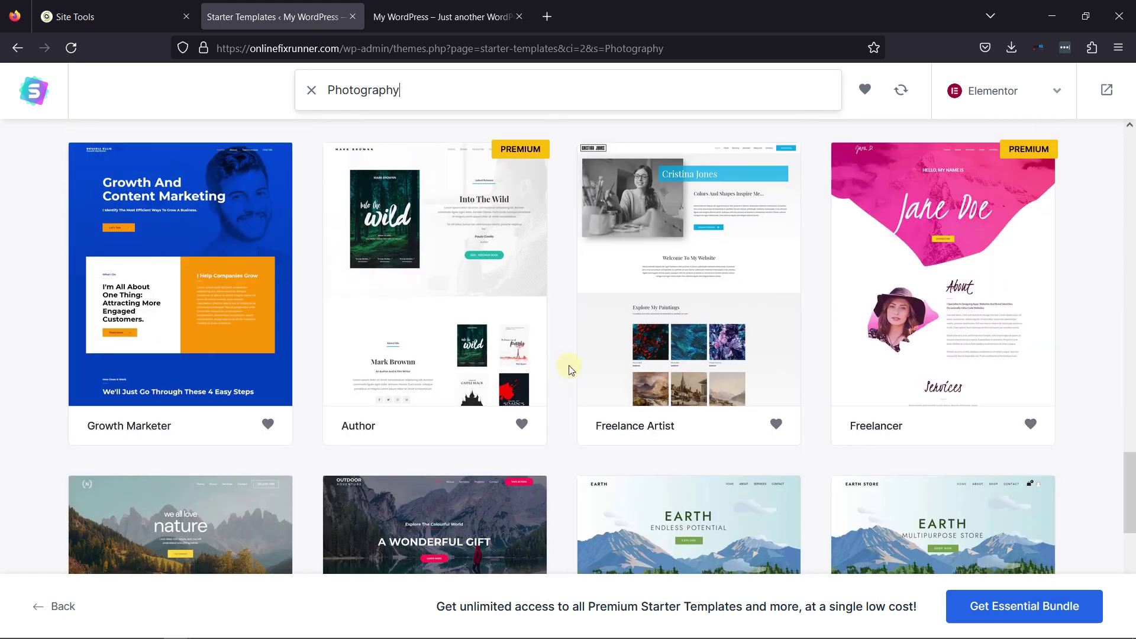
{"action": "scroll", "coordinate": [933, 384], "scroll_direction": "down", "scroll_amount": 4}
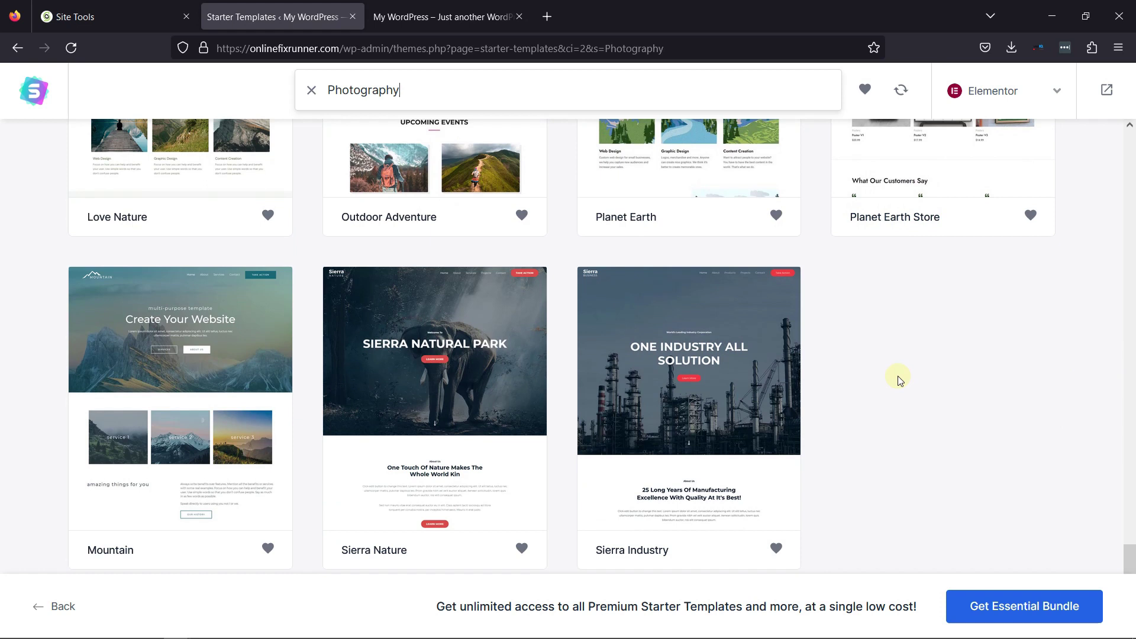
{"action": "left_click", "coordinate": [188, 363]}
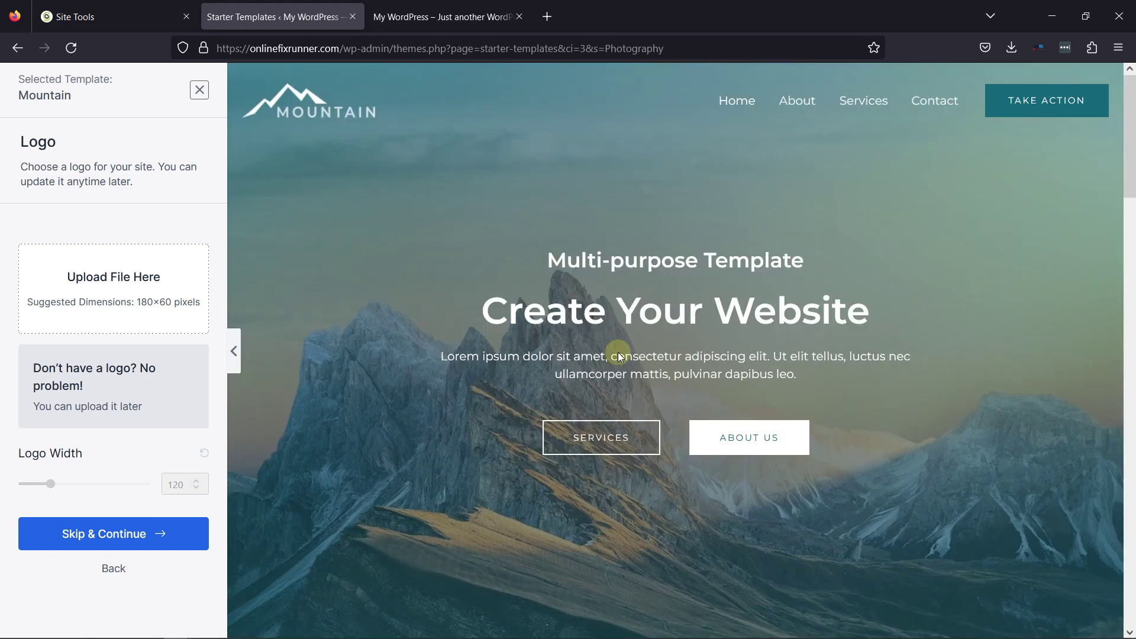
{"action": "scroll", "coordinate": [871, 354], "scroll_direction": "down", "scroll_amount": 15}
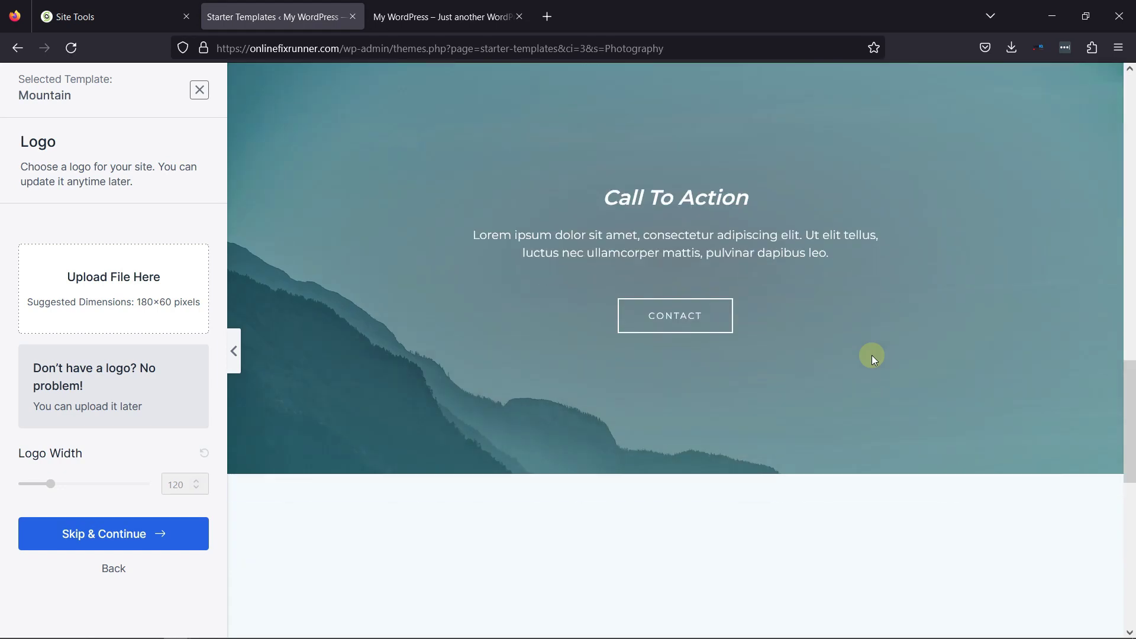
{"action": "scroll", "coordinate": [872, 355], "scroll_direction": "up", "scroll_amount": 4}
{"action": "scroll", "coordinate": [872, 355], "scroll_direction": "down", "scroll_amount": 4}
{"action": "scroll", "coordinate": [872, 357], "scroll_direction": "down", "scroll_amount": 8}
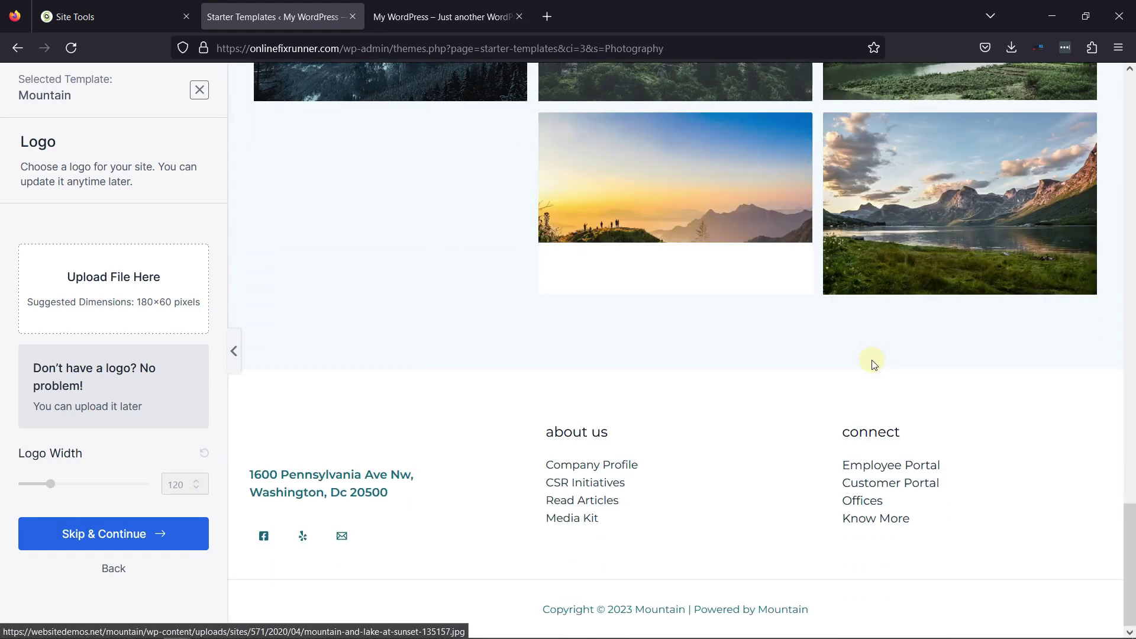
{"action": "scroll", "coordinate": [872, 358], "scroll_direction": "up", "scroll_amount": 10}
{"action": "scroll", "coordinate": [871, 360], "scroll_direction": "up", "scroll_amount": 15}
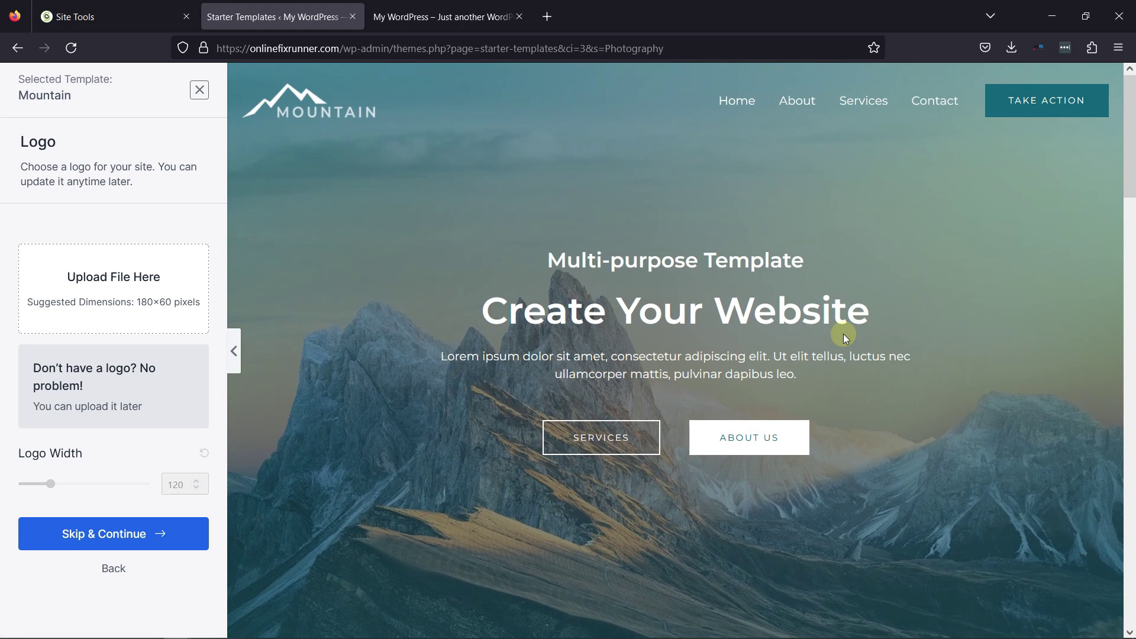
Upload fixrunner2020-white.png from the fixrunner folder and set it as the site logo.
{"action": "left_click", "coordinate": [141, 289]}
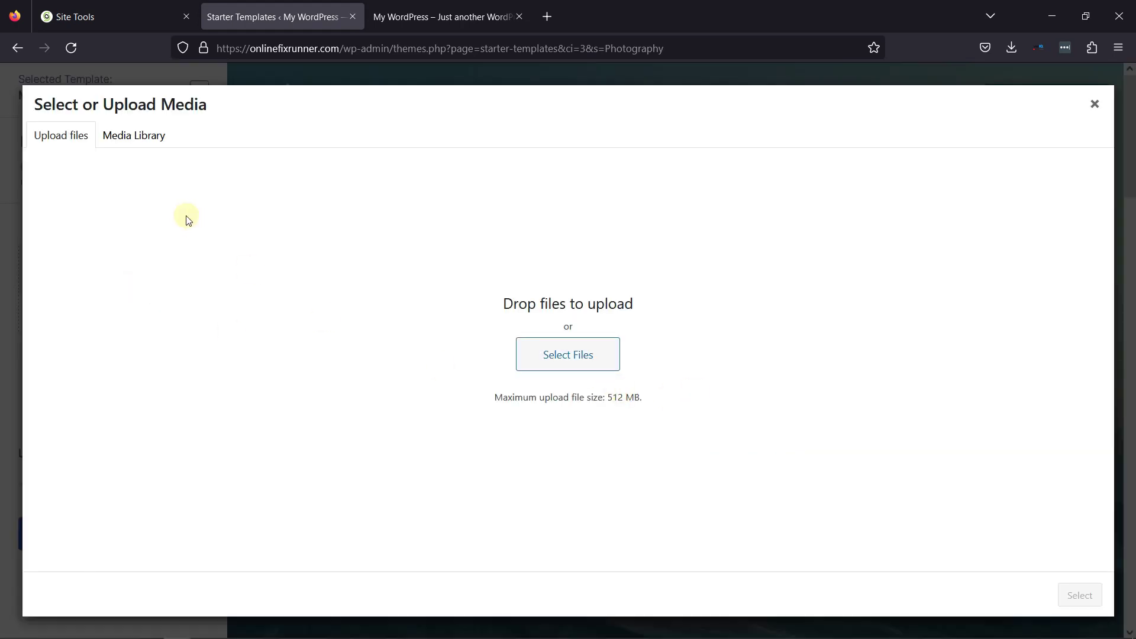
{"action": "left_click", "coordinate": [569, 353]}
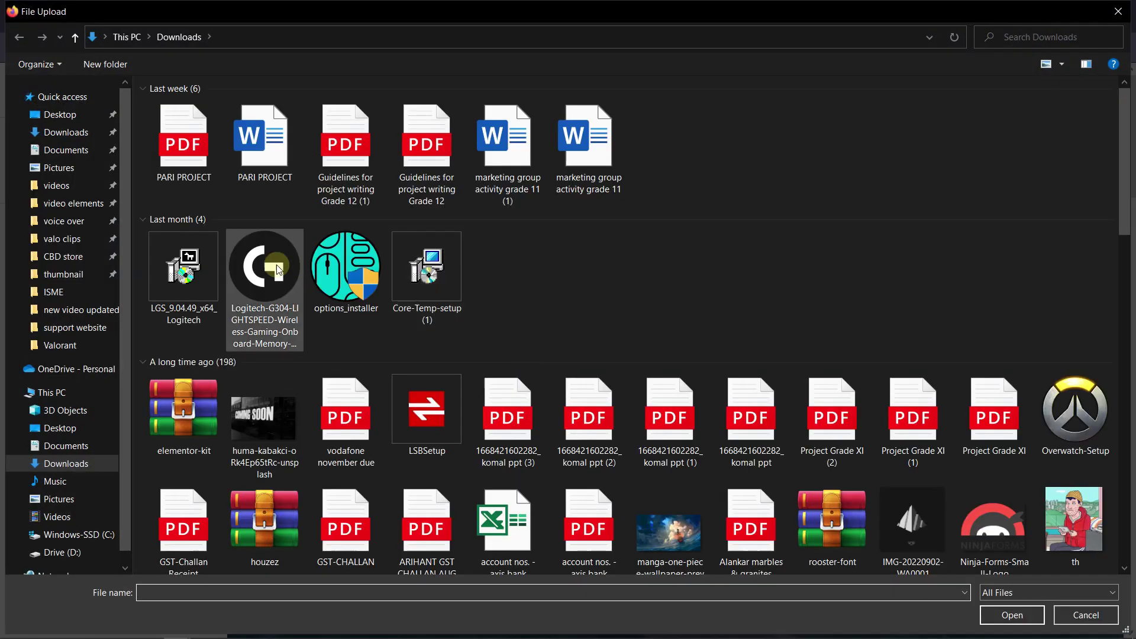
{"action": "left_click", "coordinate": [56, 186]}
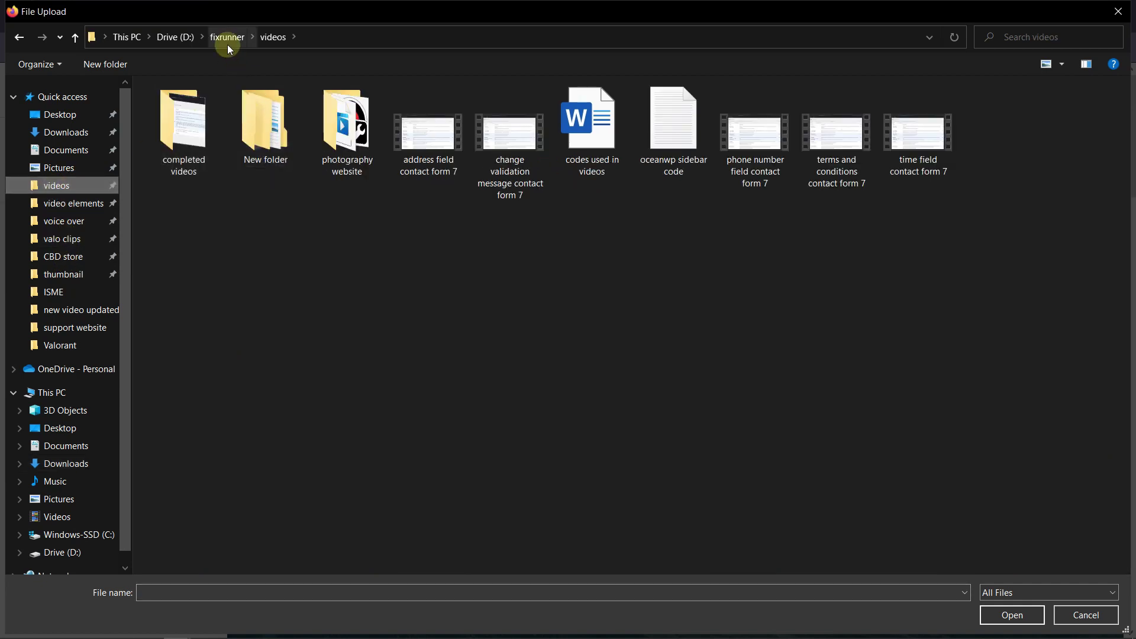
{"action": "left_click", "coordinate": [227, 45]}
{"action": "left_click", "coordinate": [226, 240]}
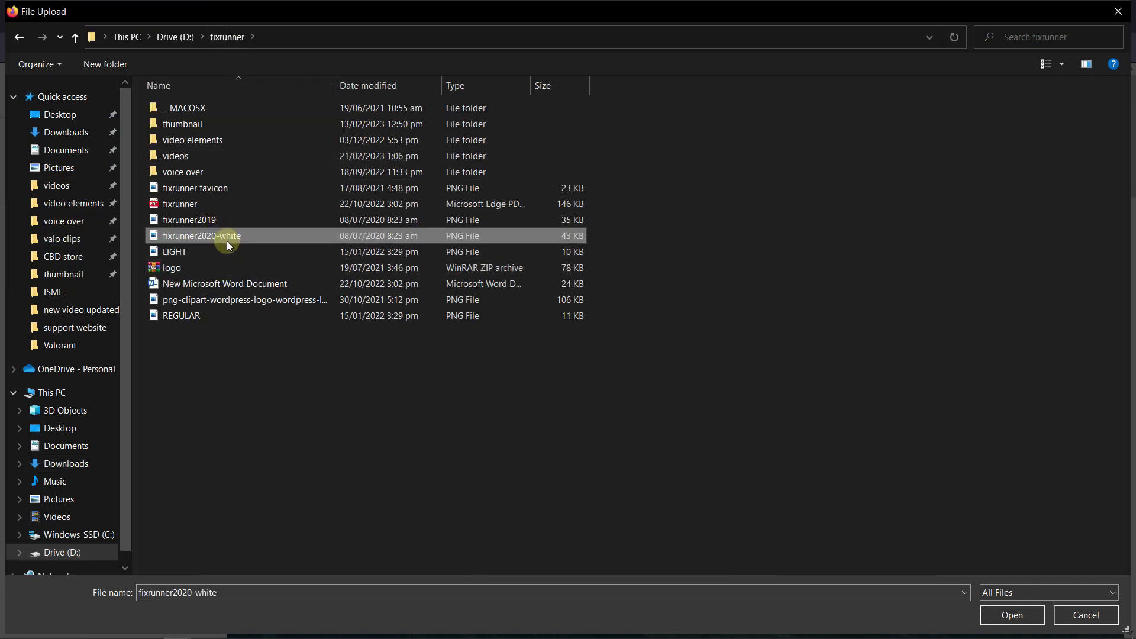
{"action": "double_click", "coordinate": [225, 240]}
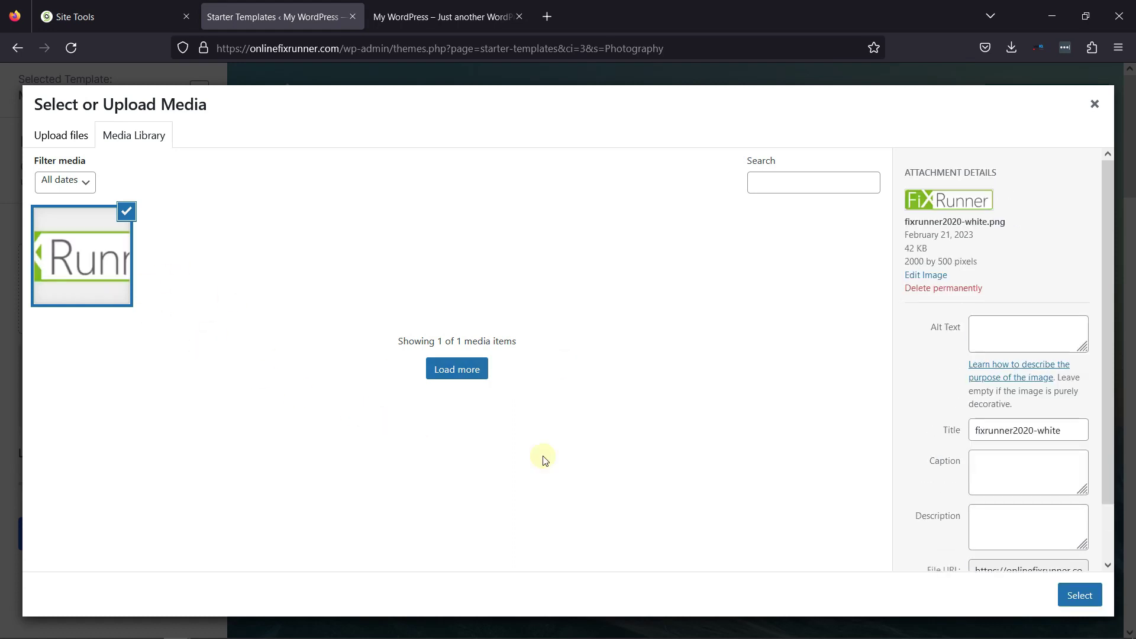
{"action": "left_click", "coordinate": [1080, 595]}
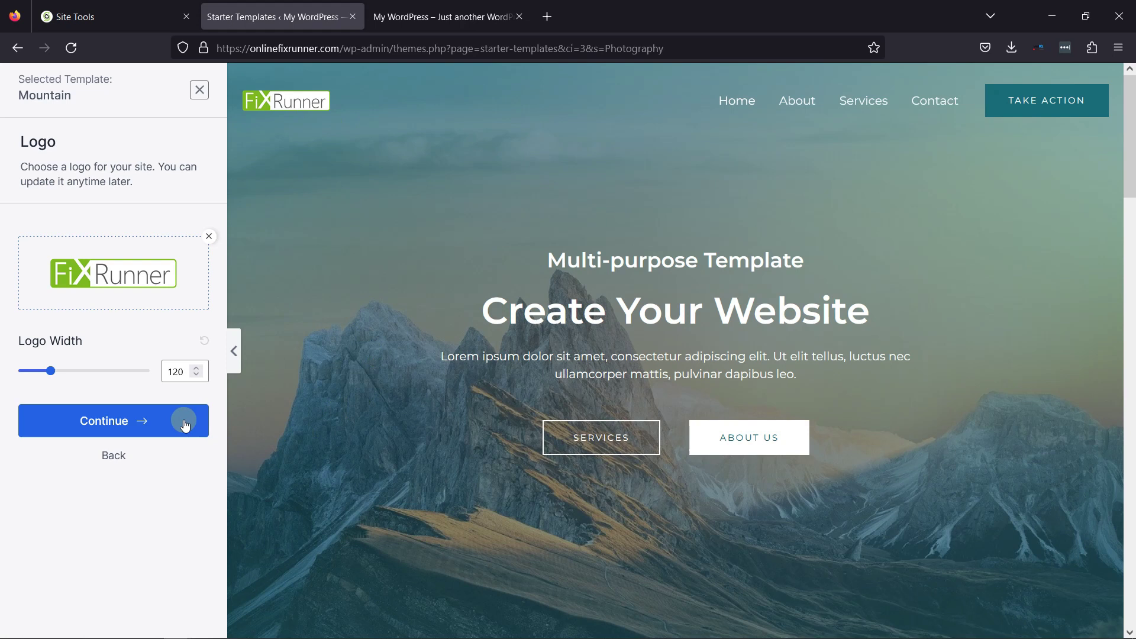
Try the teal, green, red and purple palettes, then settle on Default Colors.
{"action": "left_click", "coordinate": [170, 423]}
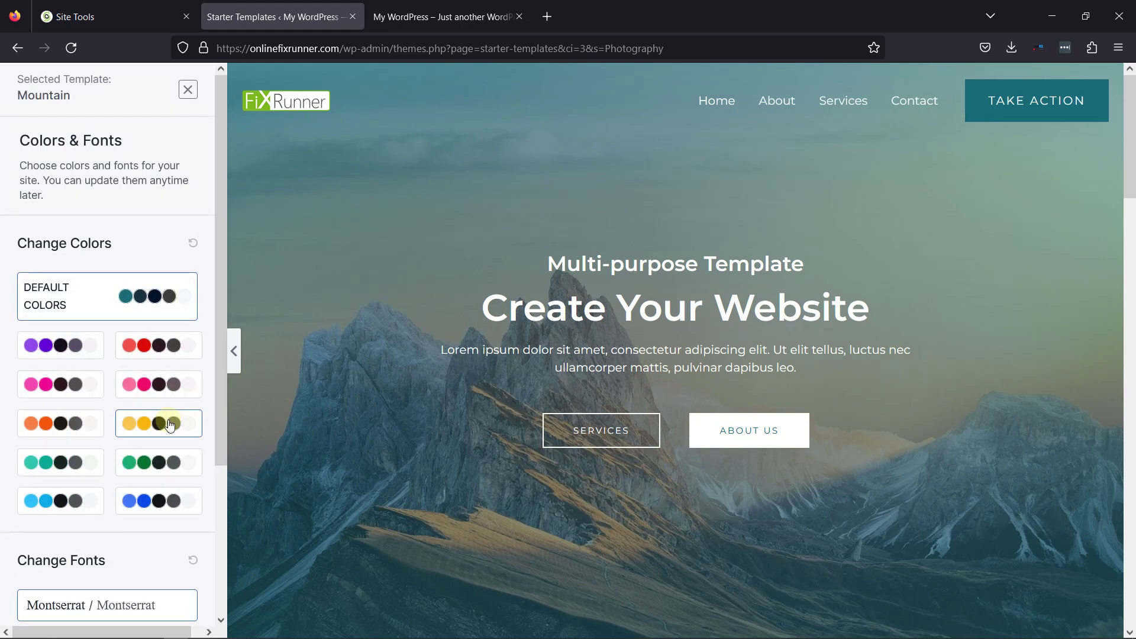
{"action": "left_click", "coordinate": [69, 464]}
{"action": "left_click", "coordinate": [147, 462]}
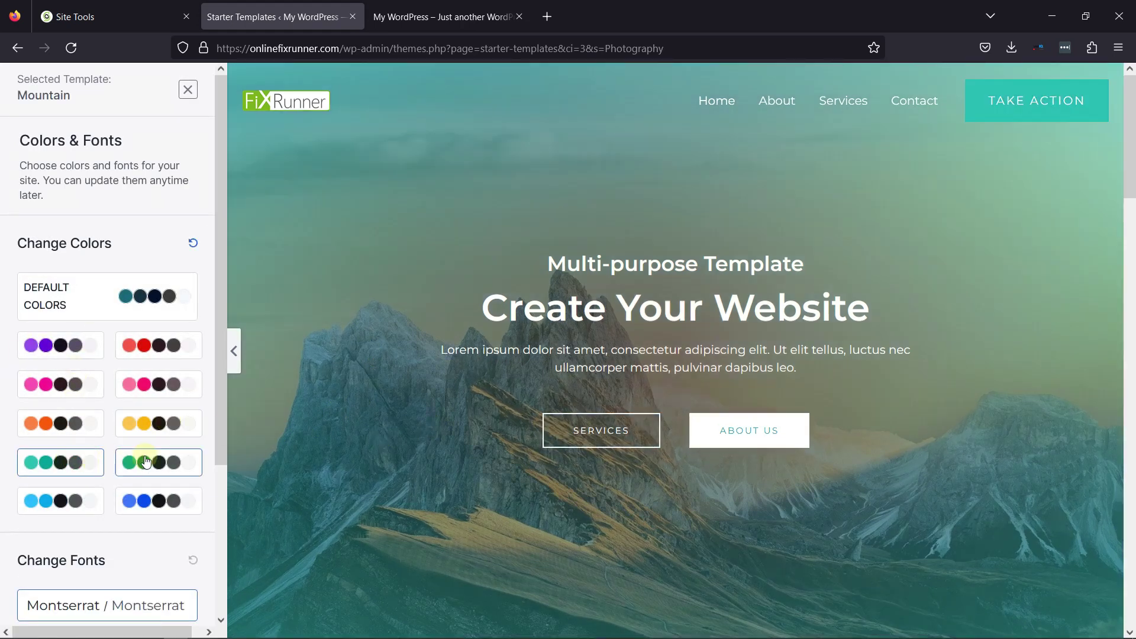
{"action": "left_click", "coordinate": [139, 354]}
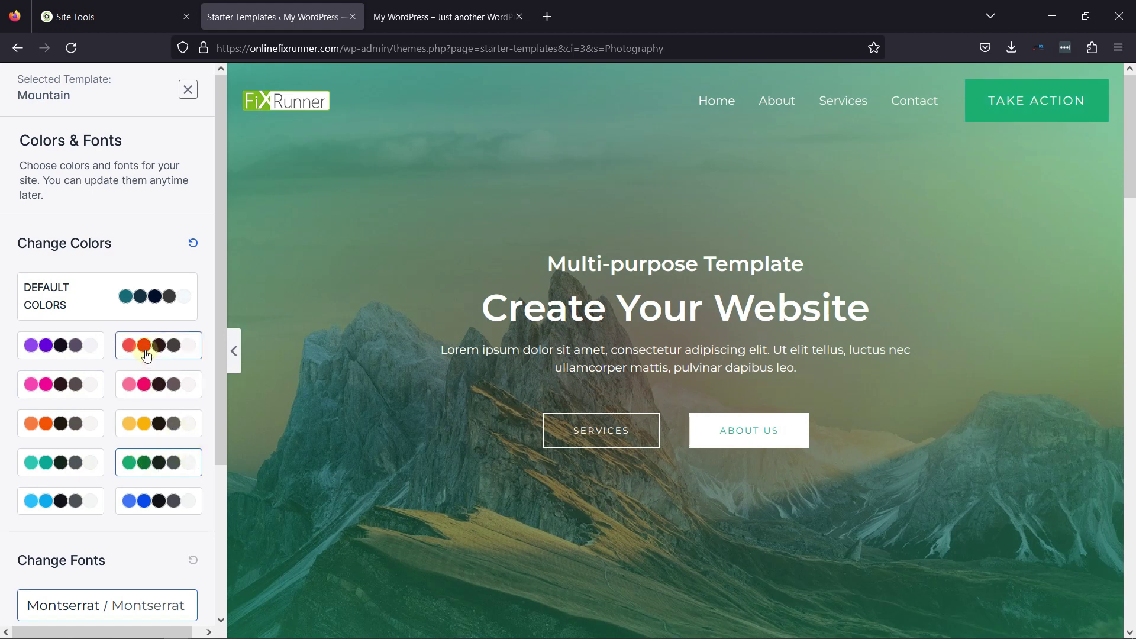
{"action": "left_click", "coordinate": [93, 345]}
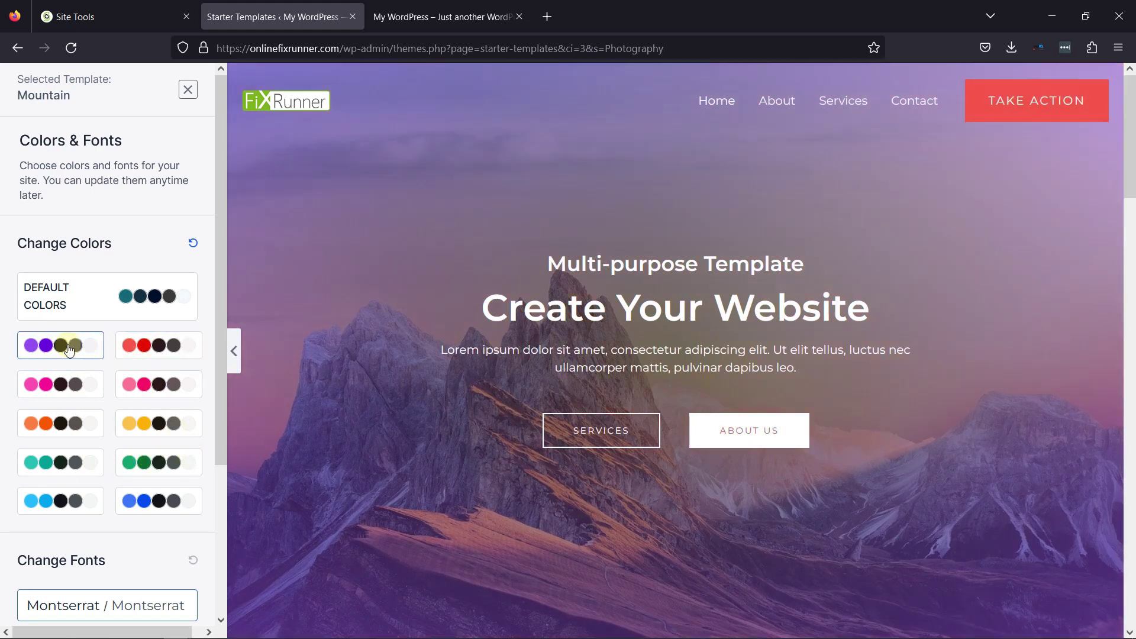
{"action": "left_click", "coordinate": [126, 320]}
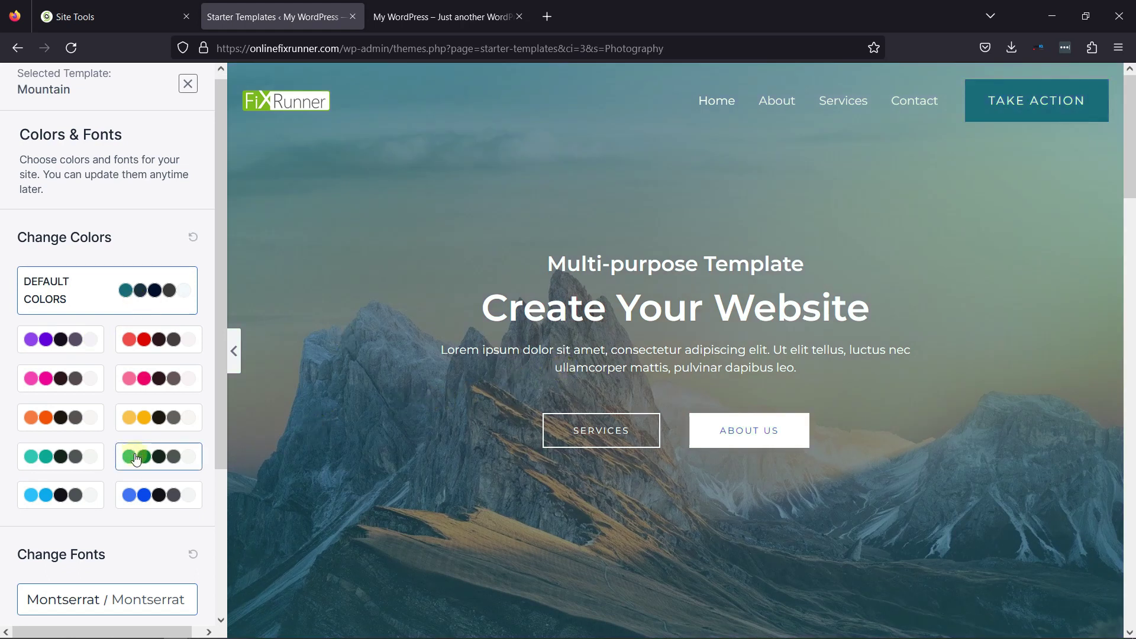
Apply a serif font pairing to the site's headings.
{"action": "scroll", "coordinate": [131, 460], "scroll_direction": "down", "scroll_amount": 3}
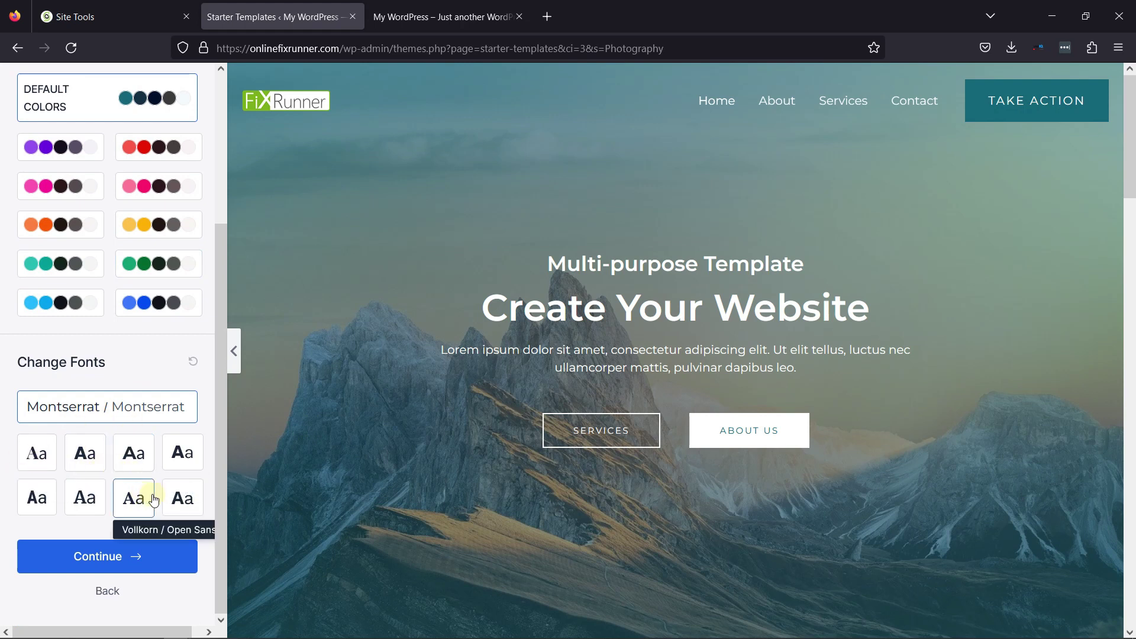
{"action": "left_click", "coordinate": [184, 467]}
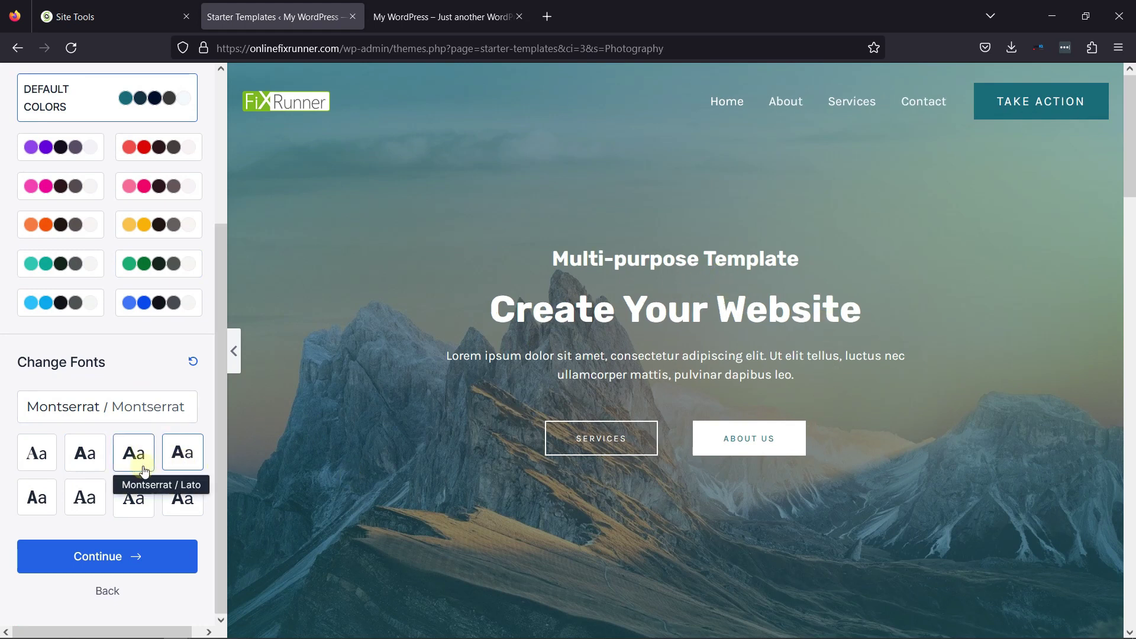
{"action": "left_click", "coordinate": [98, 492]}
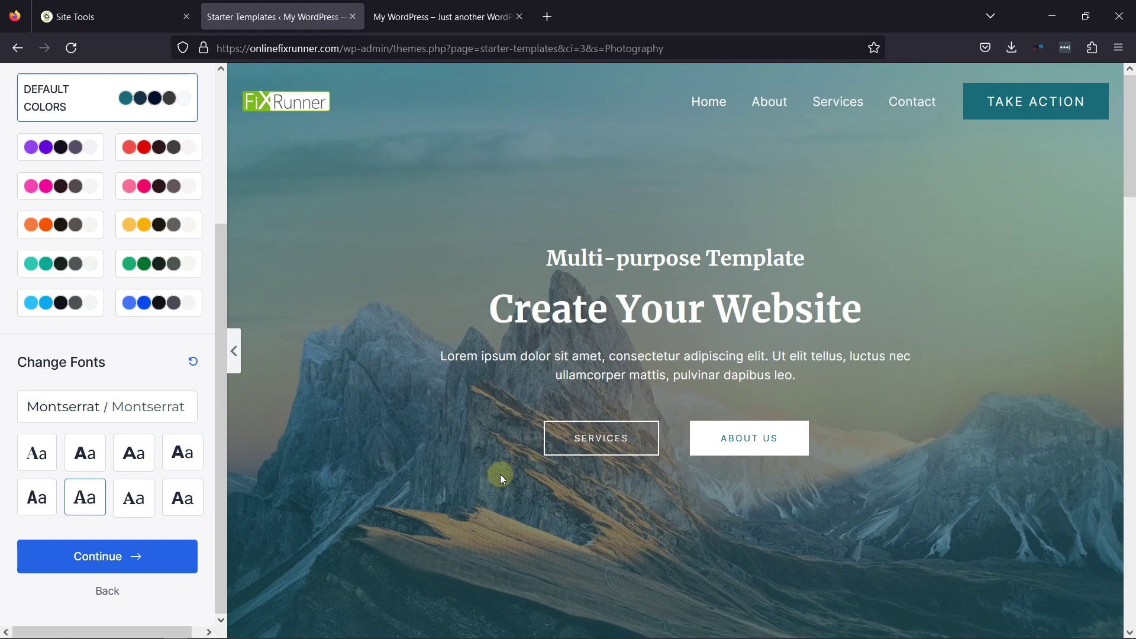
Continue to the final details form and fill in the first name field.
{"action": "left_click", "coordinate": [169, 550]}
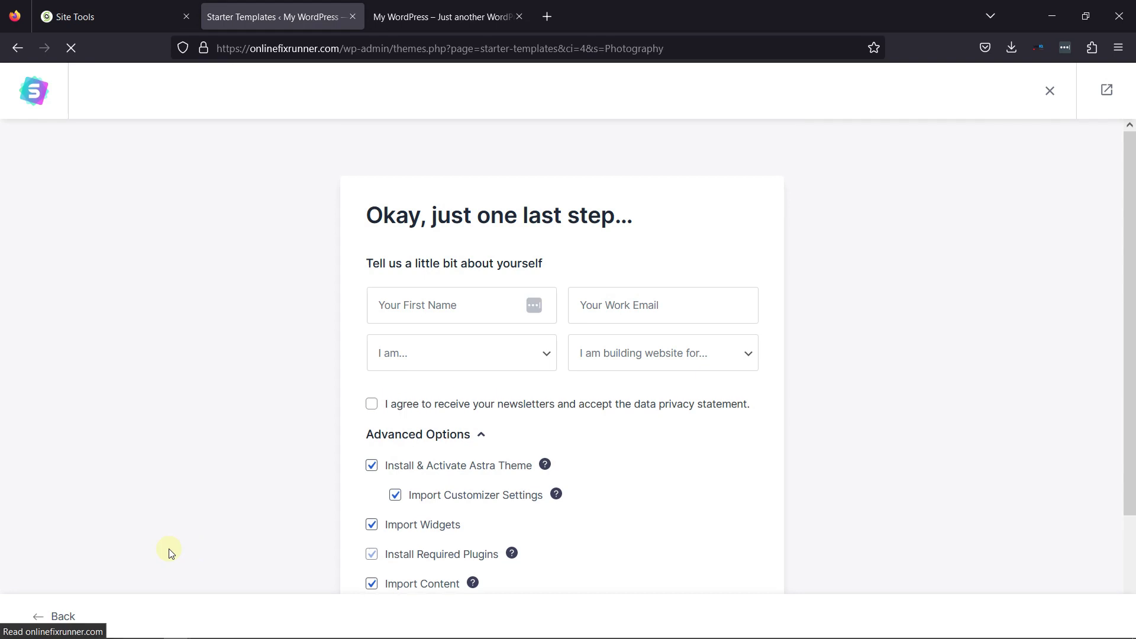
{"action": "scroll", "coordinate": [850, 416], "scroll_direction": "down", "scroll_amount": 2}
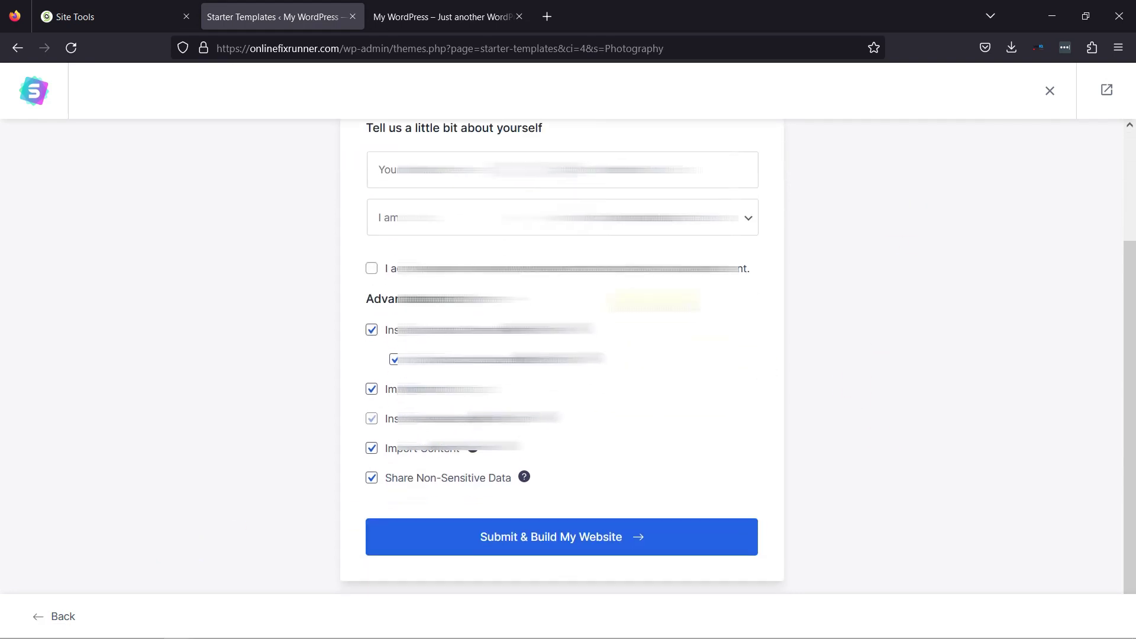
{"action": "left_click", "coordinate": [468, 169]}
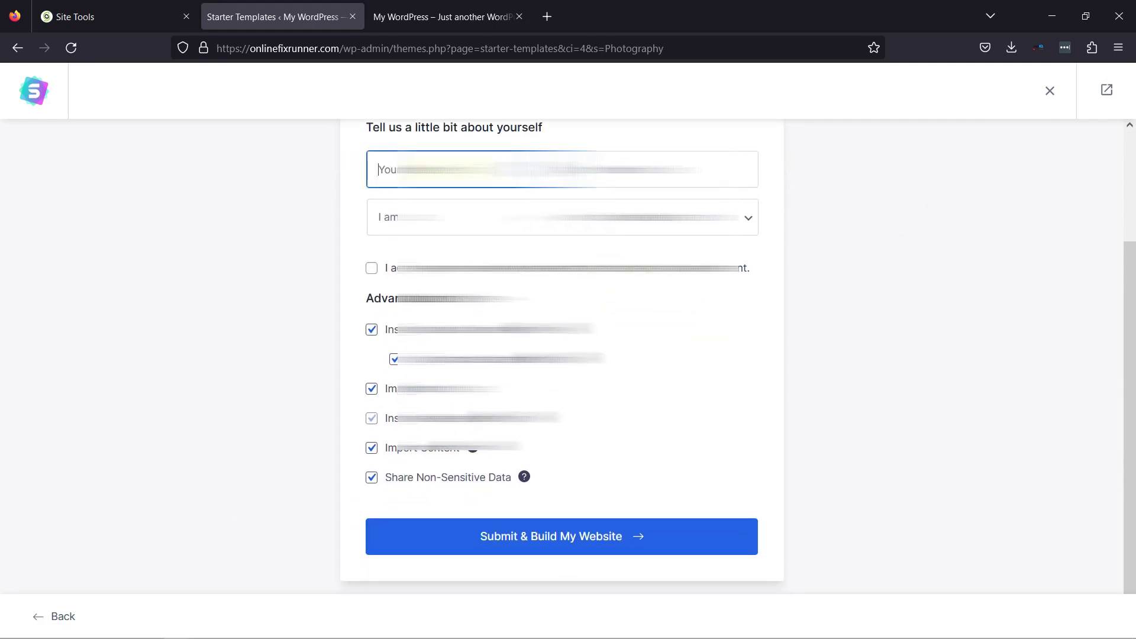
{"action": "type", "text": "FixR"}
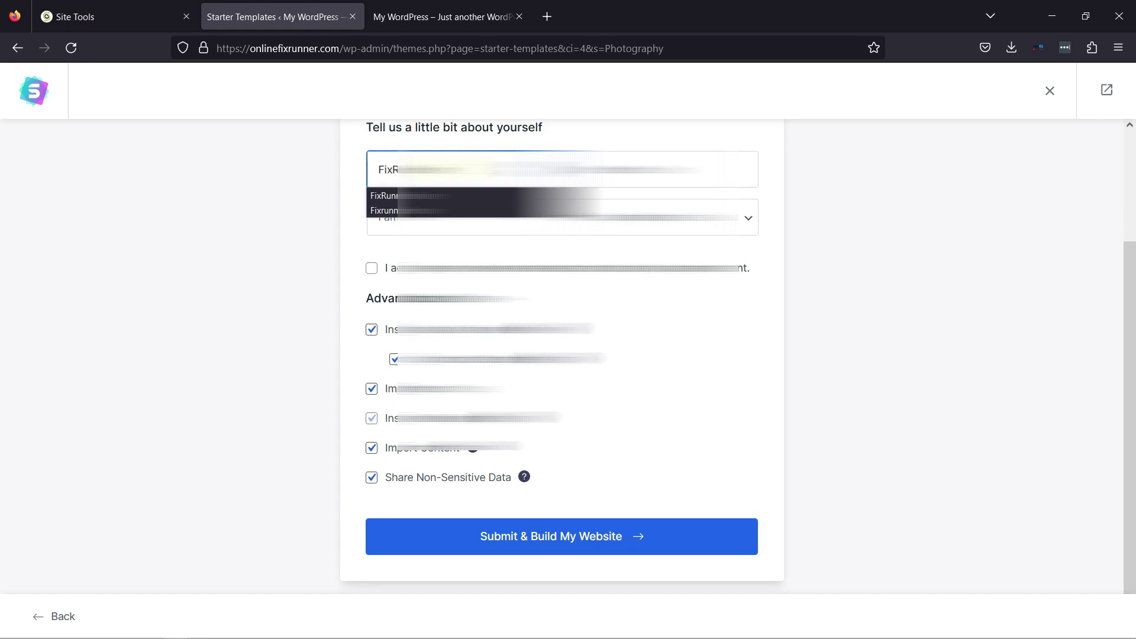
{"action": "key", "text": "Return"}
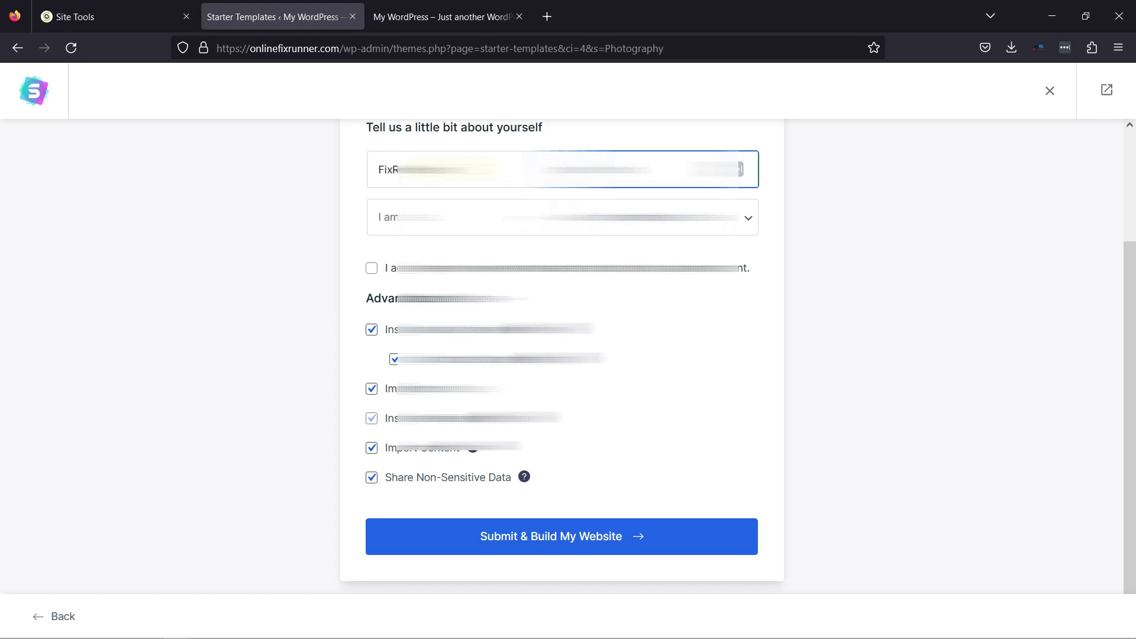
Set the experience level to Beginner and submit to build the website.
{"action": "key", "text": "Tab"}
{"action": "left_click", "coordinate": [535, 222]}
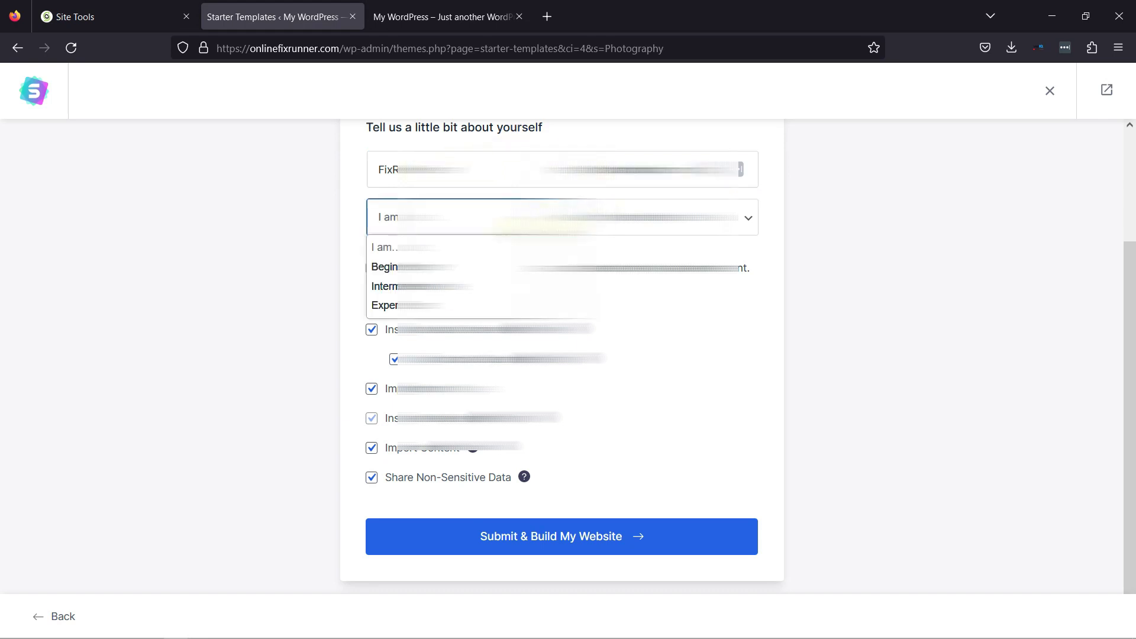
{"action": "key", "text": "Down"}
{"action": "scroll", "coordinate": [562, 354], "scroll_direction": "up", "scroll_amount": 3}
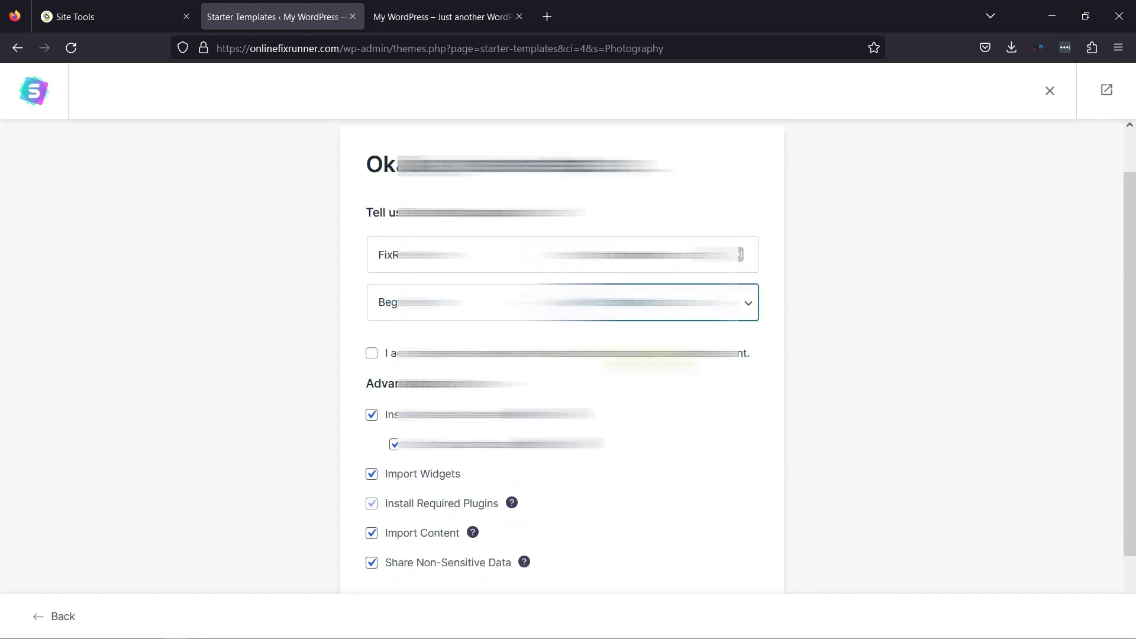
{"action": "scroll", "coordinate": [840, 423], "scroll_direction": "down", "scroll_amount": 3}
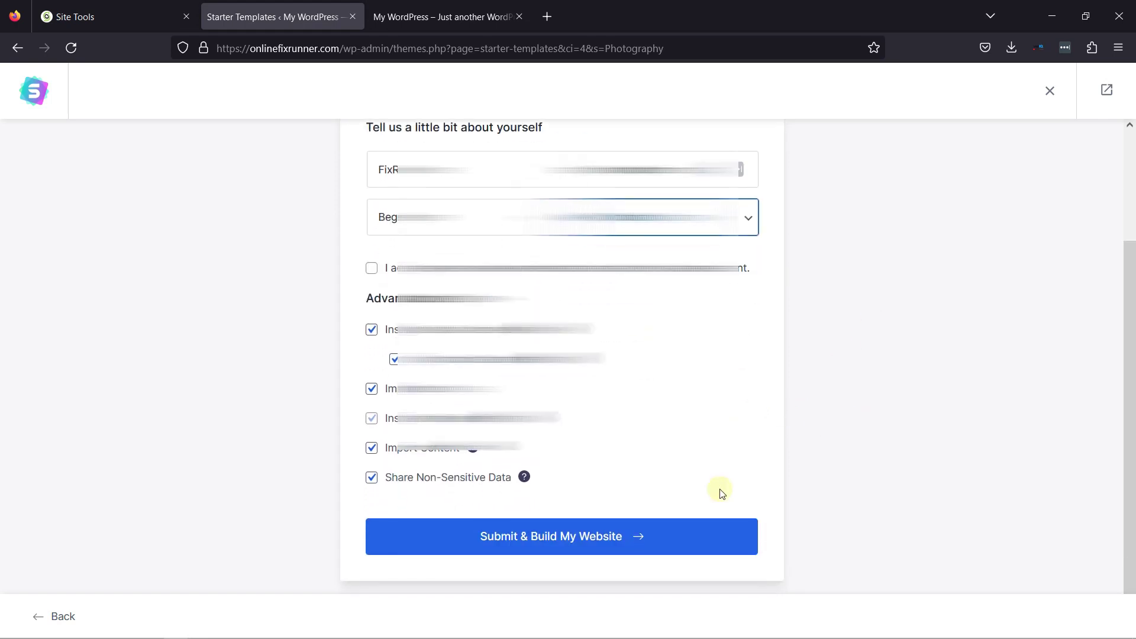
{"action": "left_click", "coordinate": [545, 538]}
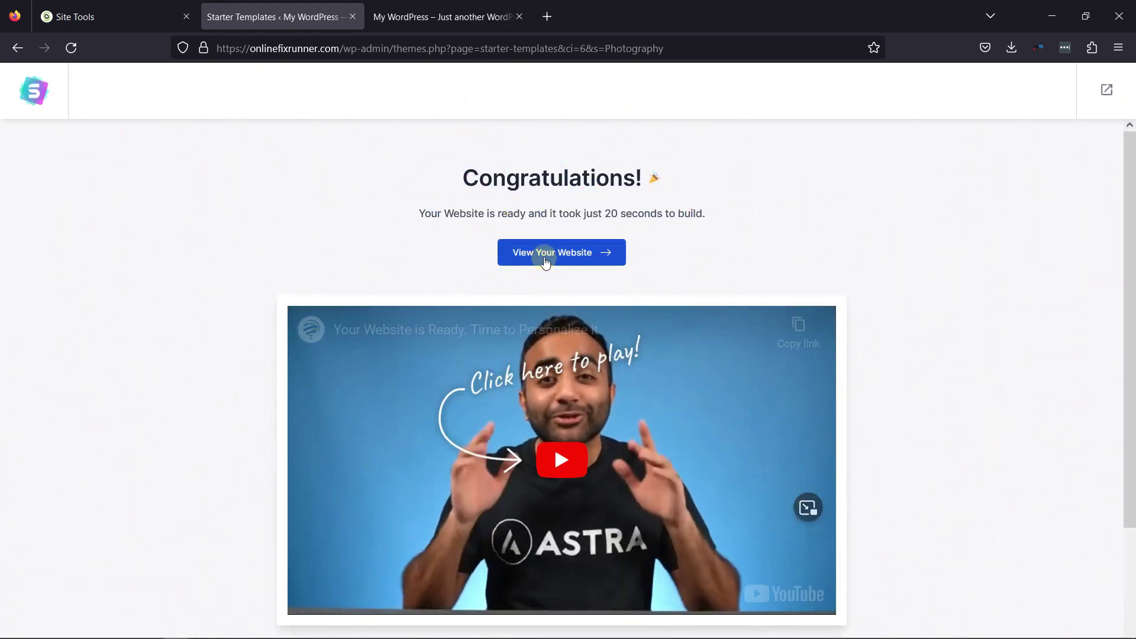
Open the finished Mountain website and scroll through its homepage.
{"action": "left_click", "coordinate": [545, 260]}
{"action": "left_click", "coordinate": [693, 20]}
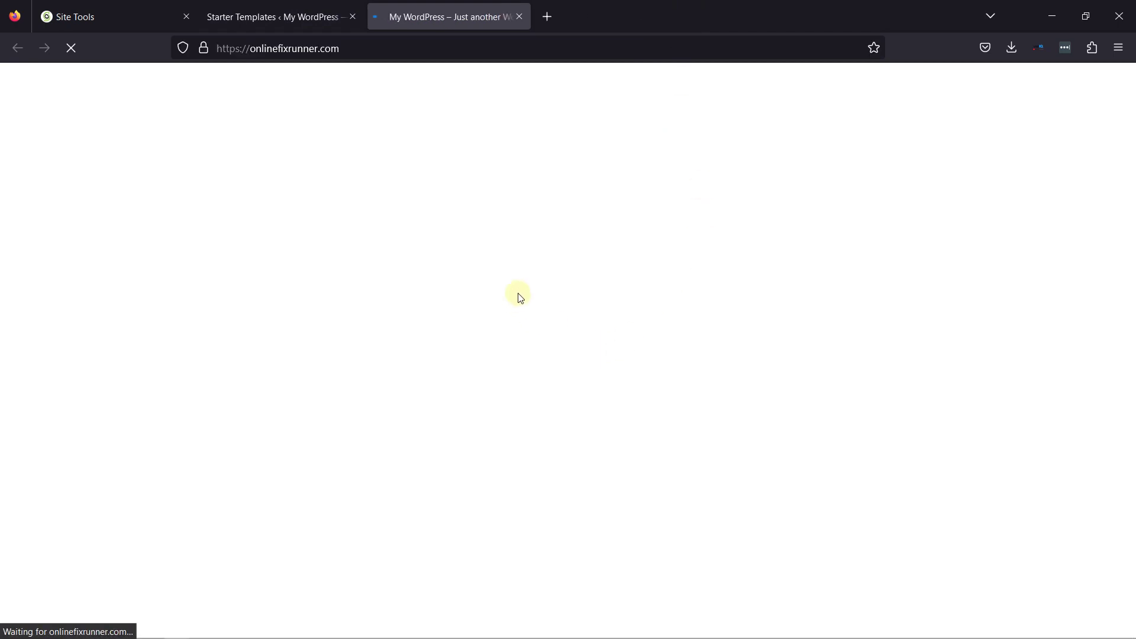
{"action": "scroll", "coordinate": [989, 368], "scroll_direction": "down", "scroll_amount": 10}
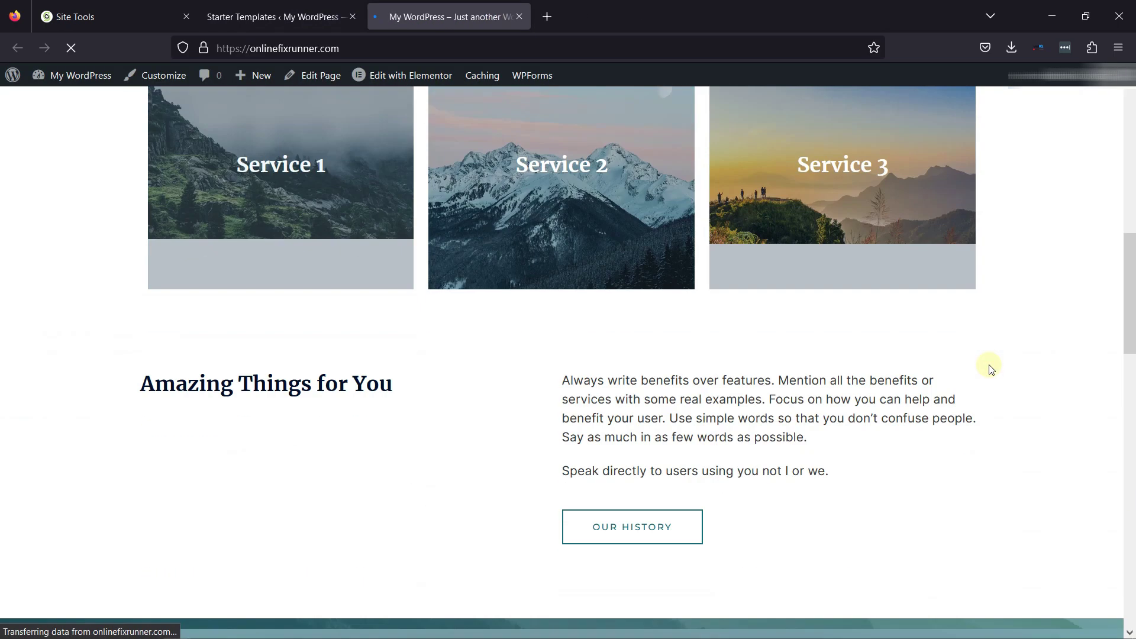
{"action": "scroll", "coordinate": [991, 368], "scroll_direction": "down", "scroll_amount": 15}
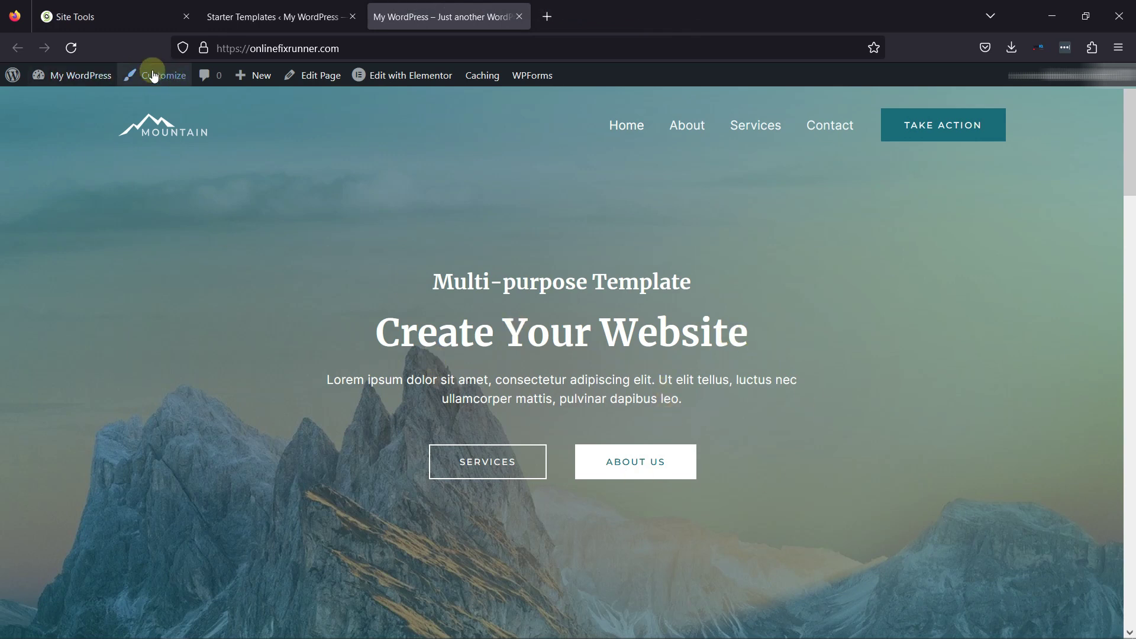
Return to Starter Templates, exit to the Dashboard, and close the Site Tools tab.
{"action": "left_click", "coordinate": [278, 17]}
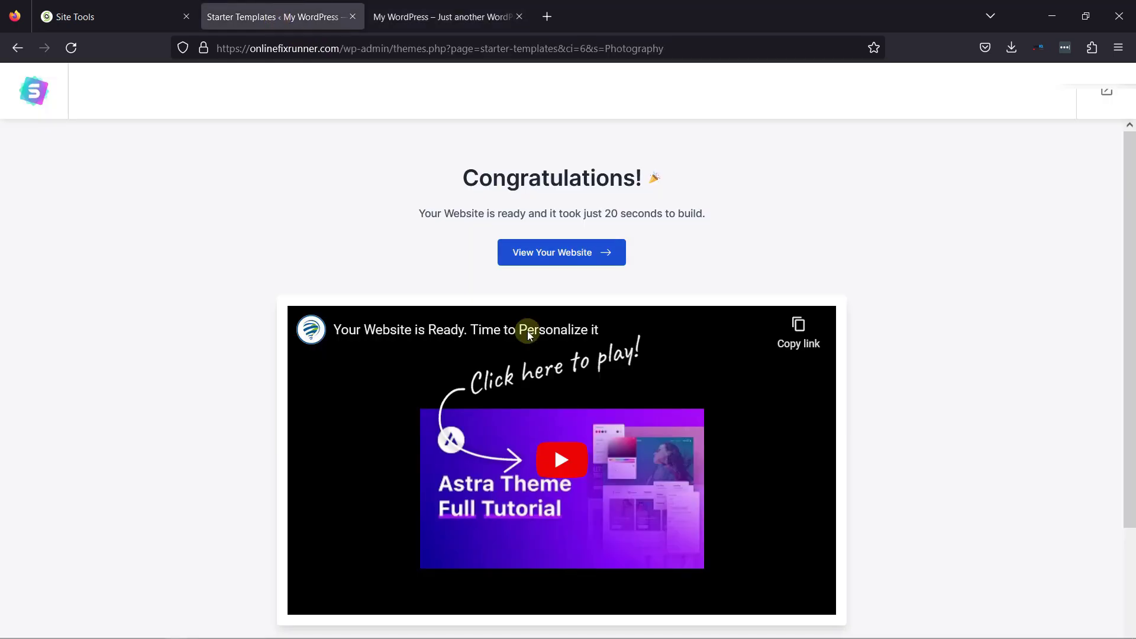
{"action": "left_click", "coordinate": [1106, 91]}
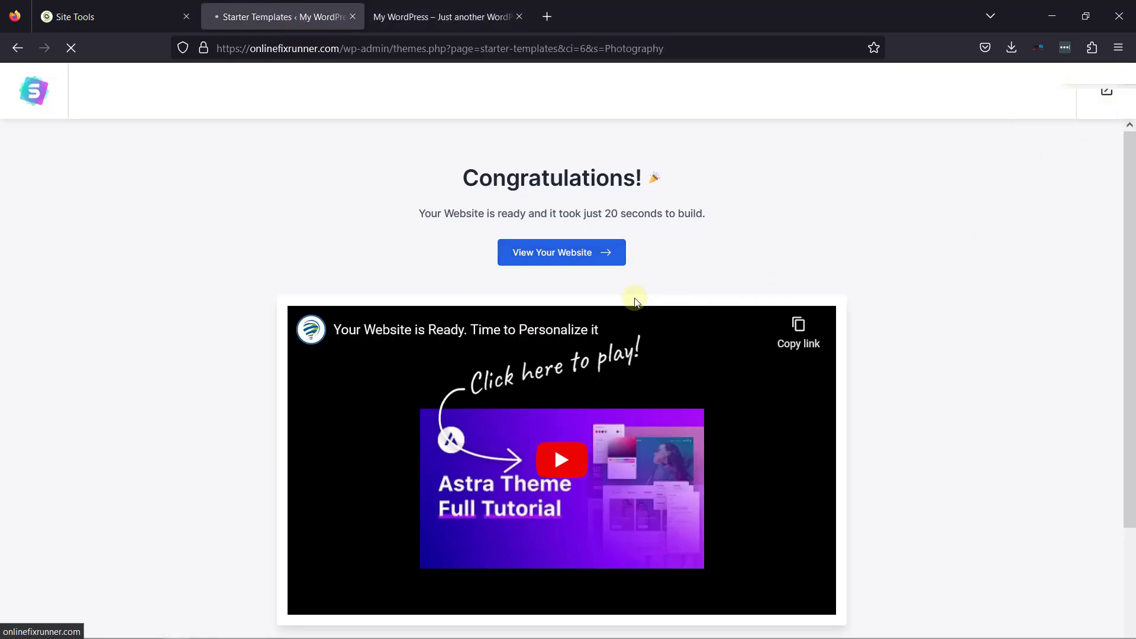
{"action": "left_click", "coordinate": [187, 16]}
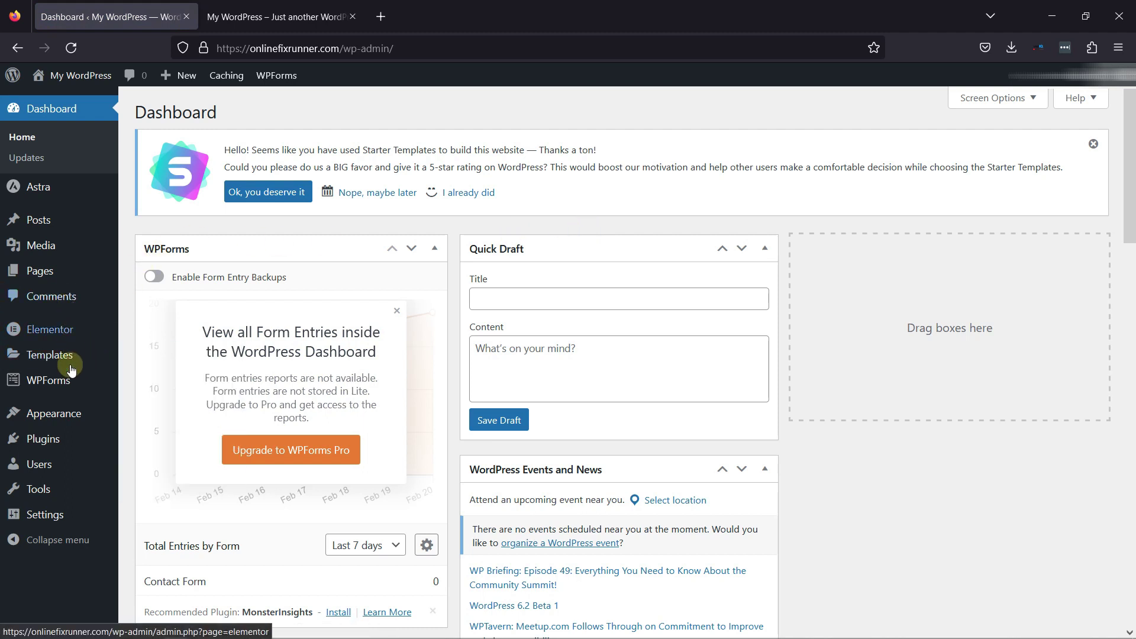
Open Appearance > Customize and scroll the live homepage preview.
{"action": "mouse_move", "coordinate": [71, 413]}
{"action": "left_click", "coordinate": [154, 437]}
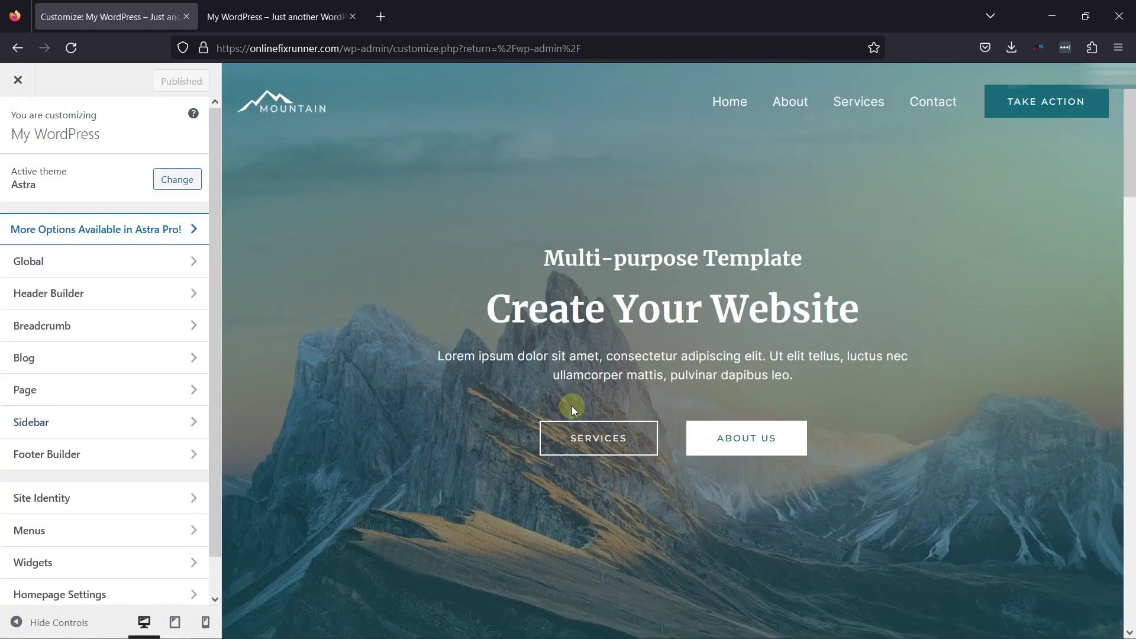
{"action": "scroll", "coordinate": [571, 406], "scroll_direction": "down", "scroll_amount": 10}
{"action": "scroll", "coordinate": [574, 409], "scroll_direction": "down", "scroll_amount": 5}
{"action": "scroll", "coordinate": [573, 408], "scroll_direction": "up", "scroll_amount": 15}
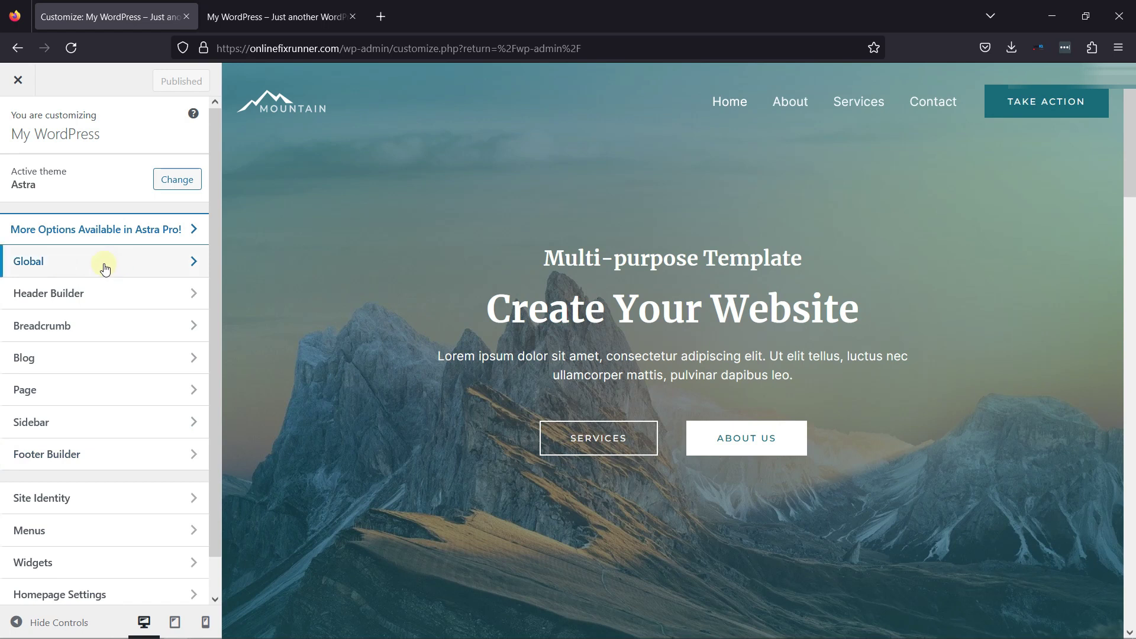
{"action": "left_click", "coordinate": [99, 271]}
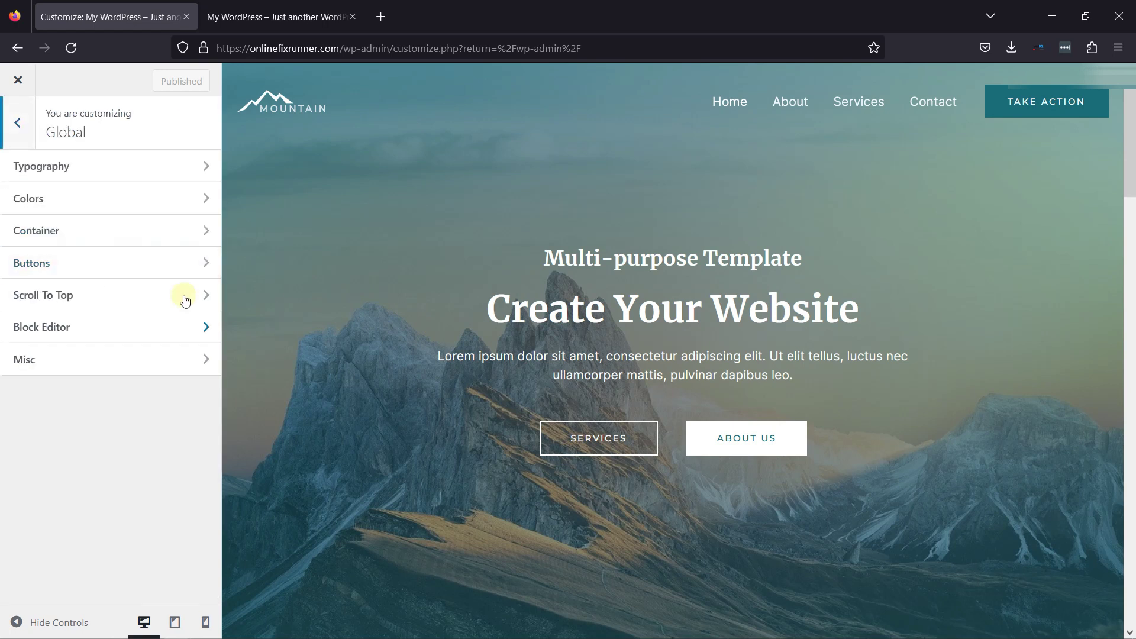
{"action": "left_click", "coordinate": [106, 173]}
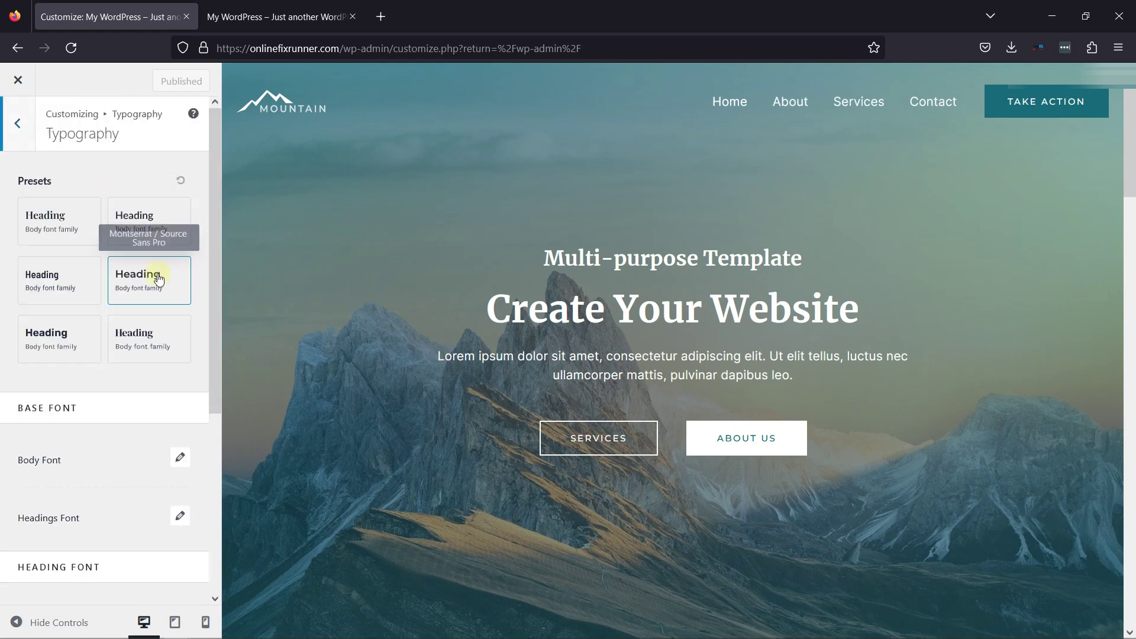
{"action": "scroll", "coordinate": [157, 352], "scroll_direction": "down", "scroll_amount": 5}
{"action": "scroll", "coordinate": [164, 195], "scroll_direction": "up", "scroll_amount": 2}
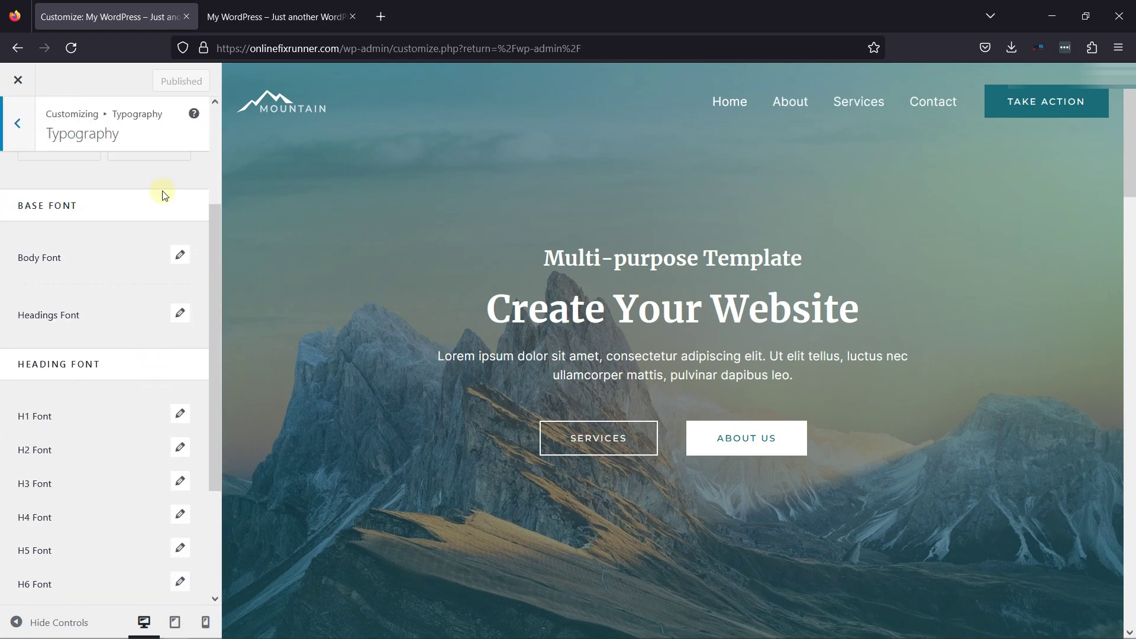
{"action": "scroll", "coordinate": [111, 299], "scroll_direction": "up", "scroll_amount": 3}
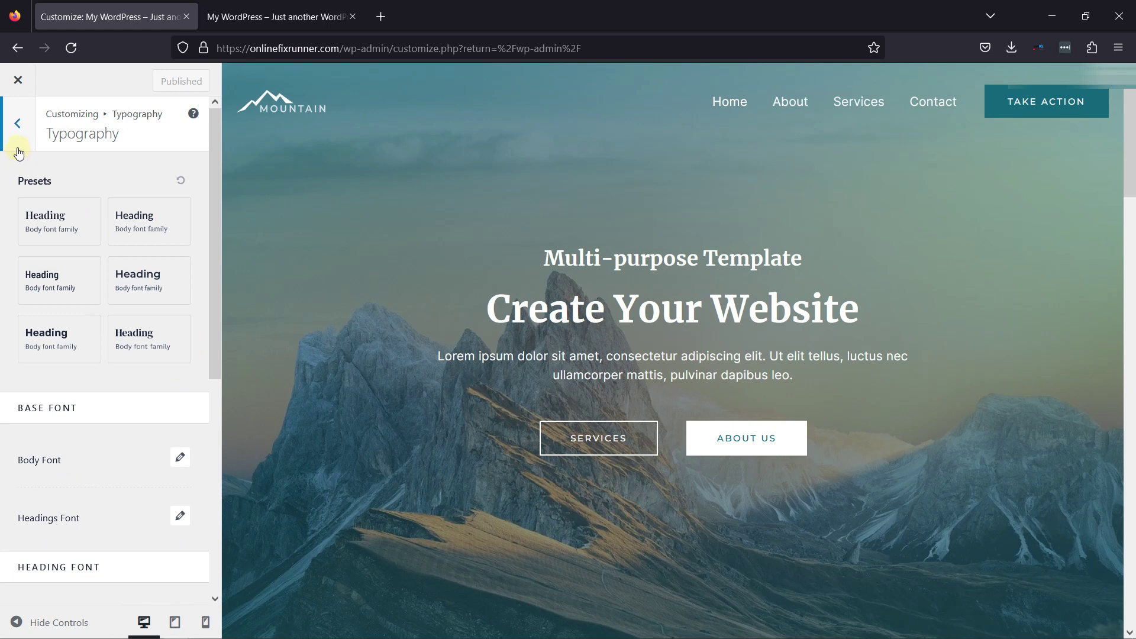
{"action": "left_click", "coordinate": [17, 139]}
{"action": "left_click", "coordinate": [94, 197]}
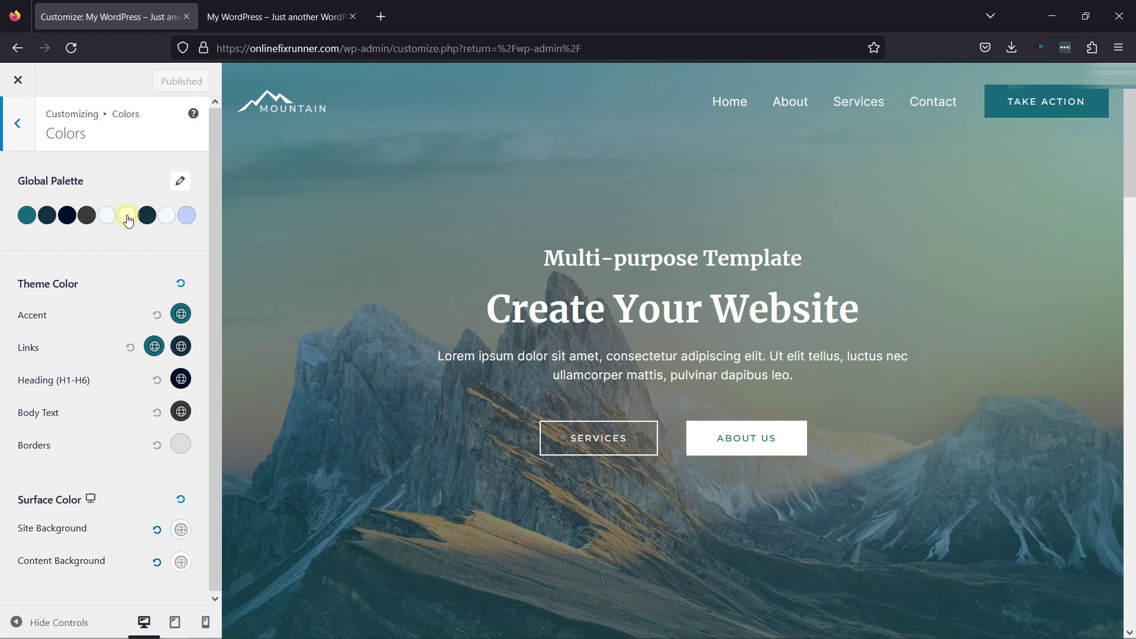
{"action": "left_click", "coordinate": [23, 135]}
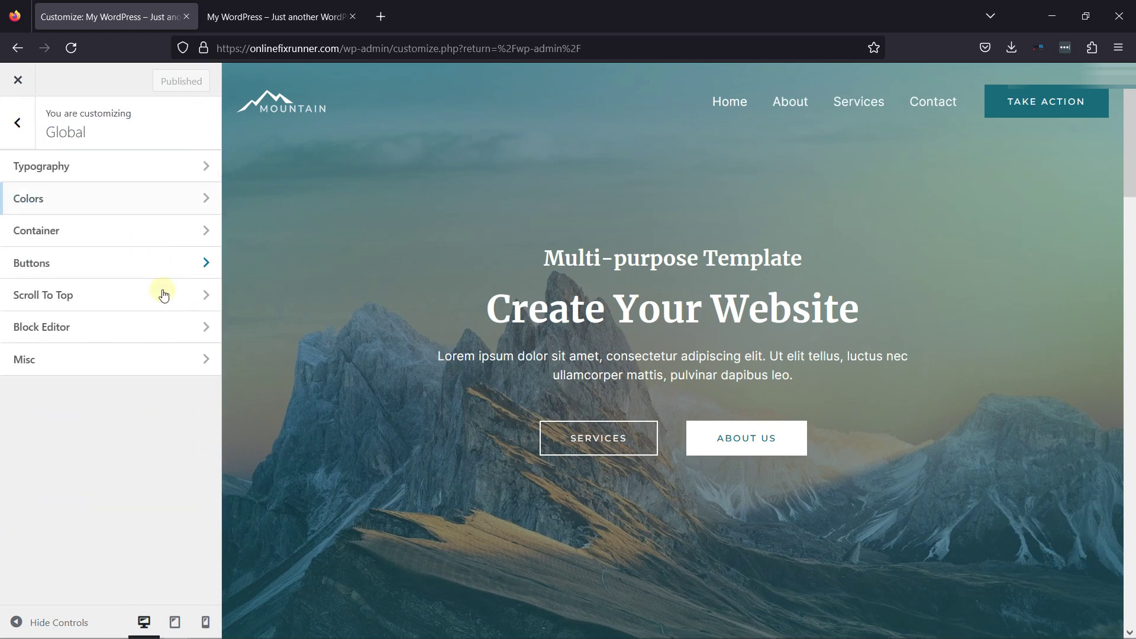
{"action": "left_click", "coordinate": [117, 238]}
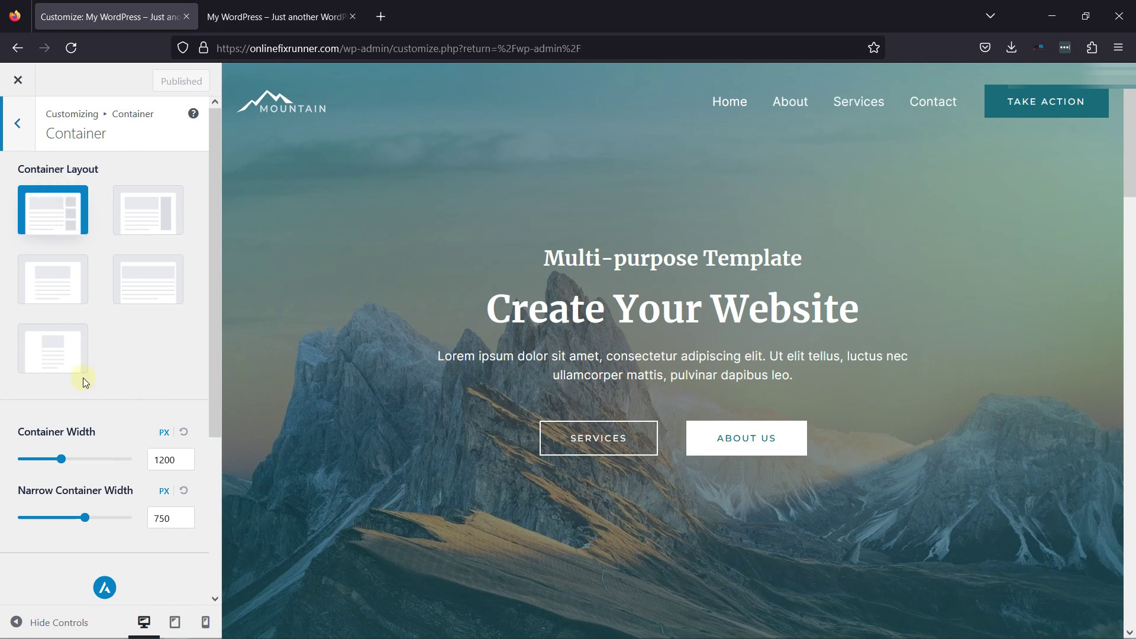
{"action": "left_click", "coordinate": [35, 142]}
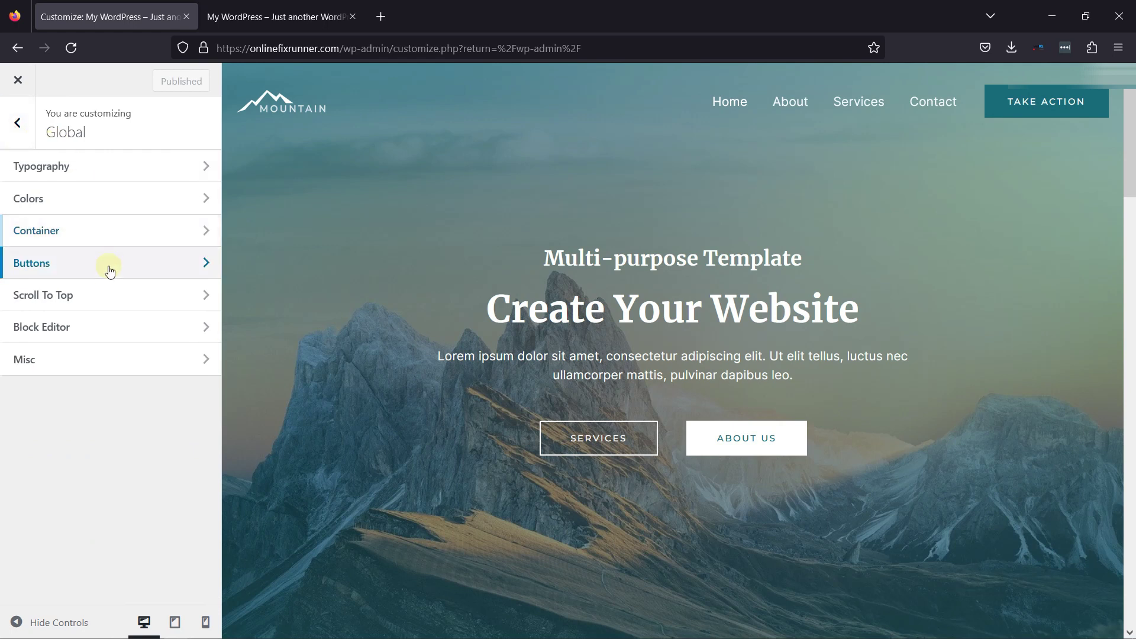
In Global > Buttons, try the rounded outline preset, then apply the rounded filled preset.
{"action": "left_click", "coordinate": [110, 269]}
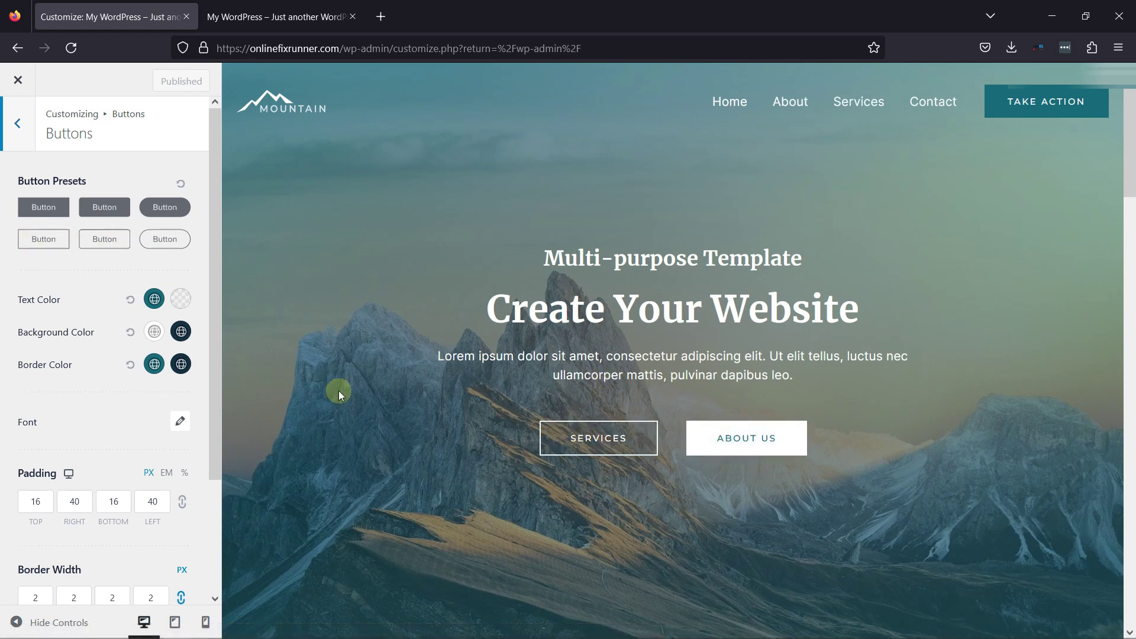
{"action": "left_click", "coordinate": [151, 247]}
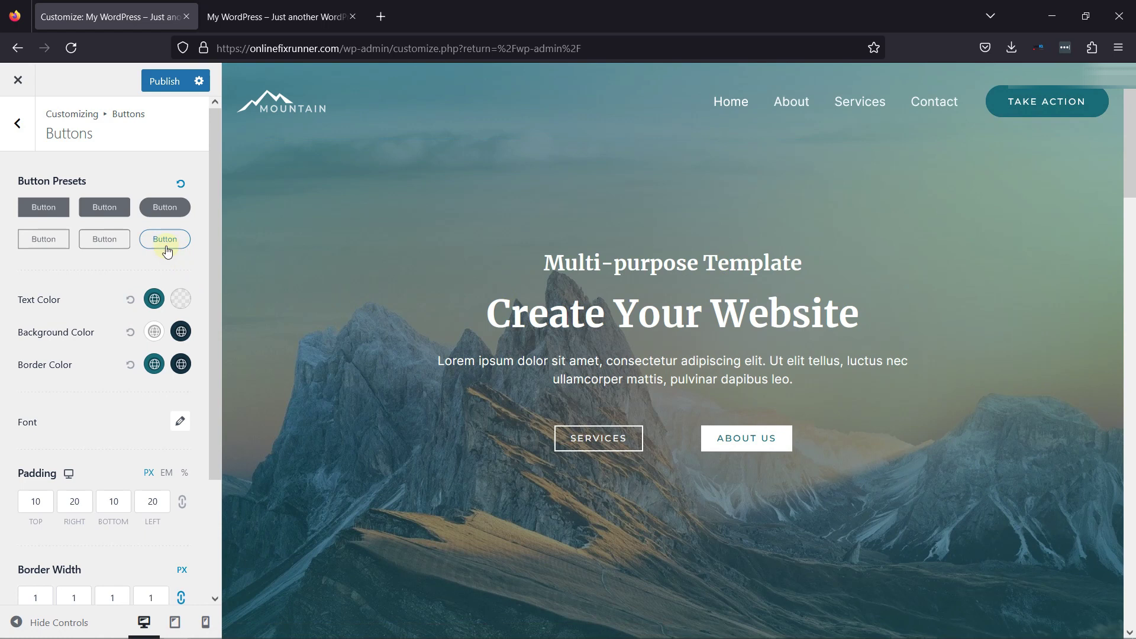
{"action": "left_click", "coordinate": [165, 208]}
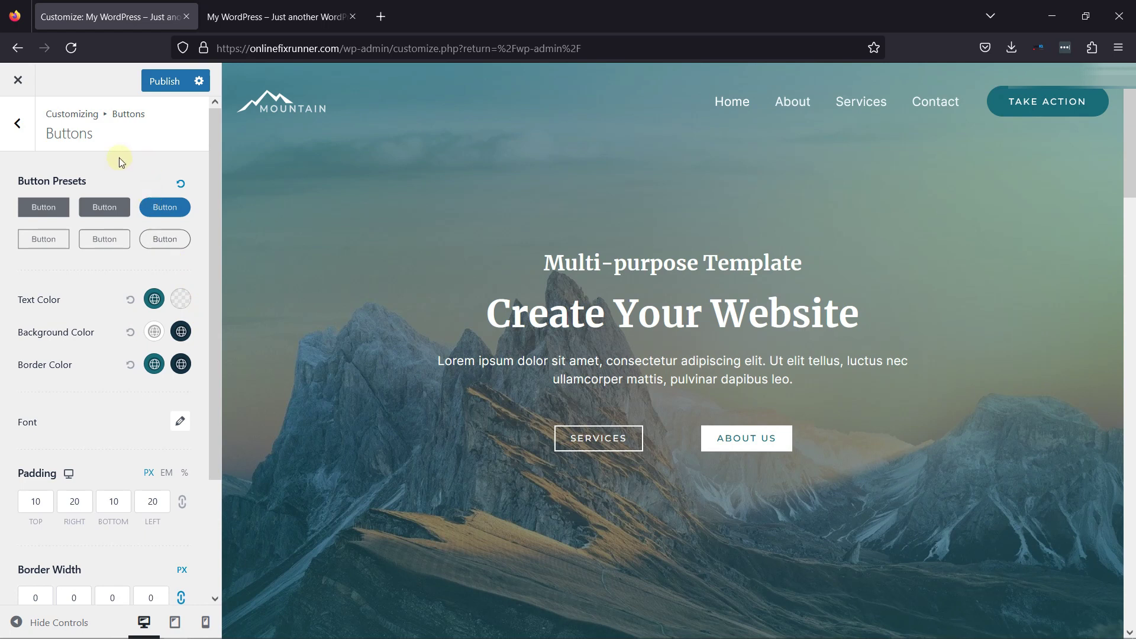
{"action": "left_click", "coordinate": [32, 134]}
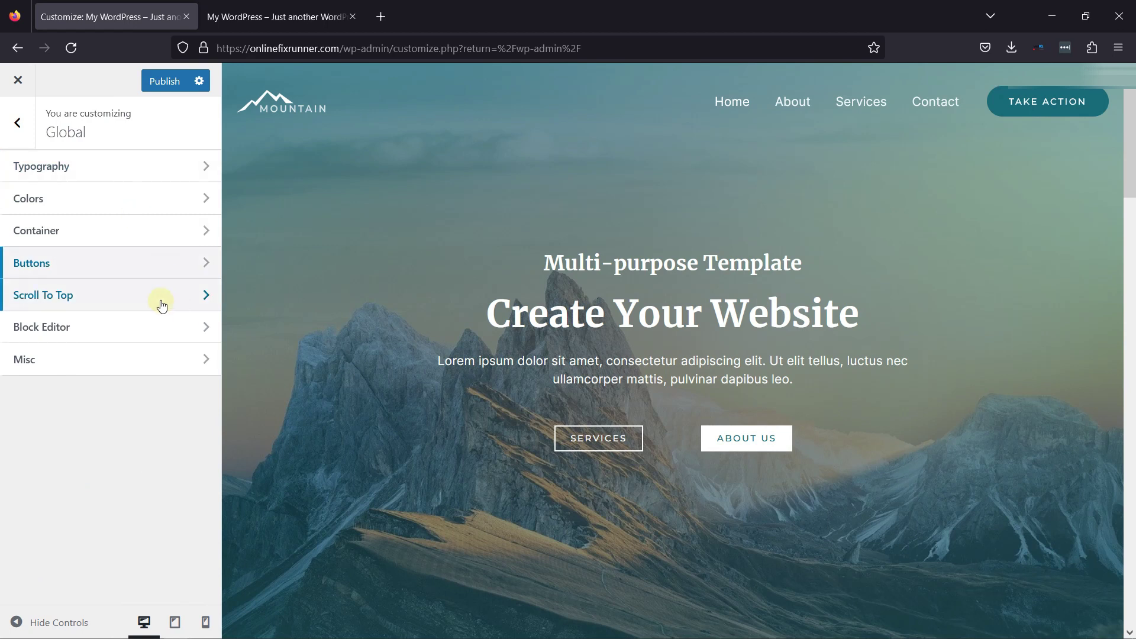
Enable the scroll-to-top button and set it to display on desktop only.
{"action": "left_click", "coordinate": [161, 302]}
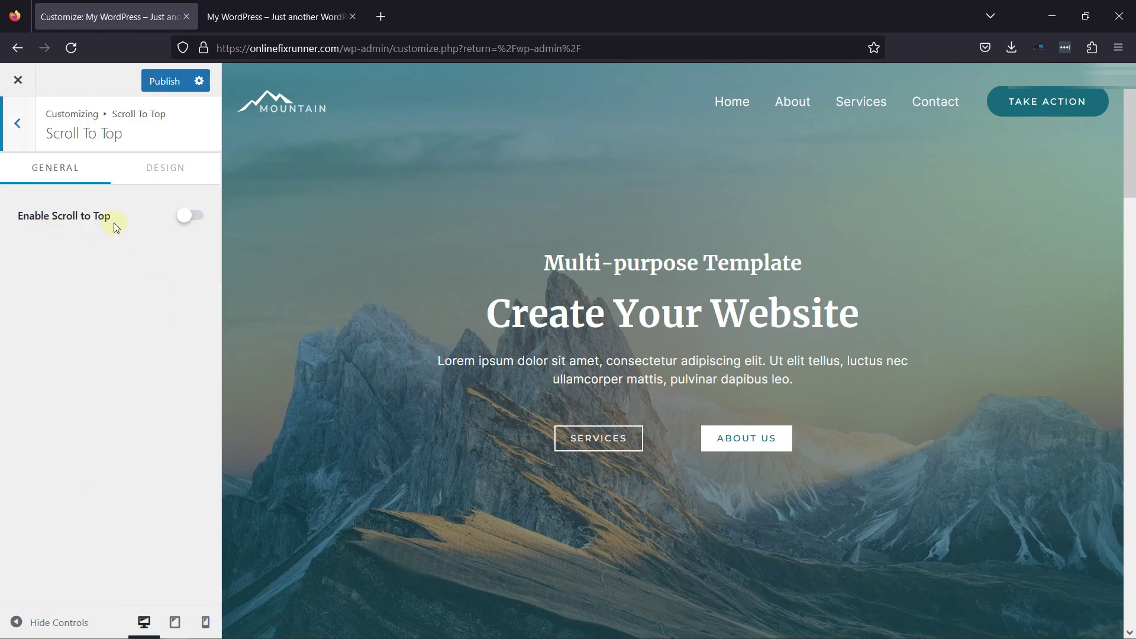
{"action": "left_click", "coordinate": [186, 220]}
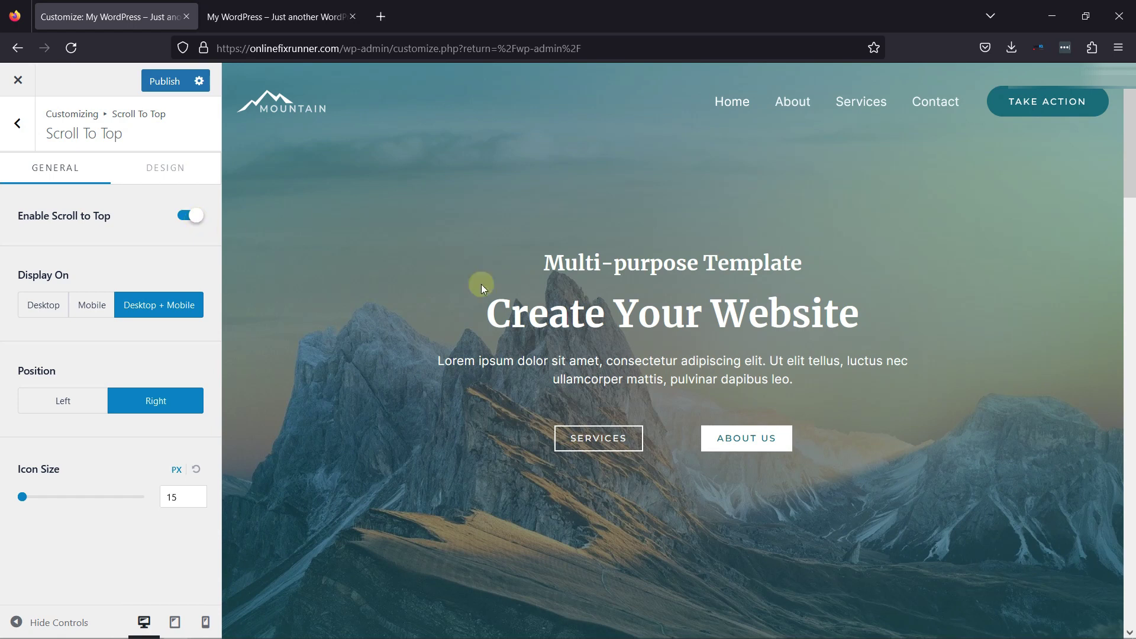
{"action": "scroll", "coordinate": [550, 317], "scroll_direction": "down", "scroll_amount": 6}
{"action": "scroll", "coordinate": [531, 324], "scroll_direction": "down", "scroll_amount": 3}
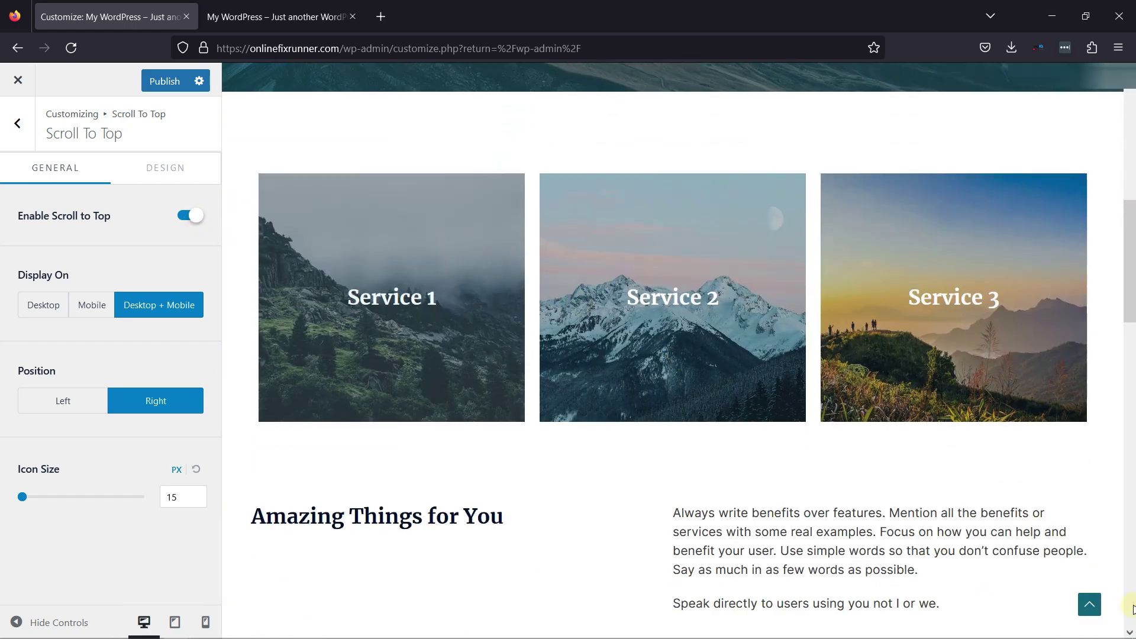
{"action": "scroll", "coordinate": [834, 450], "scroll_direction": "up", "scroll_amount": 9}
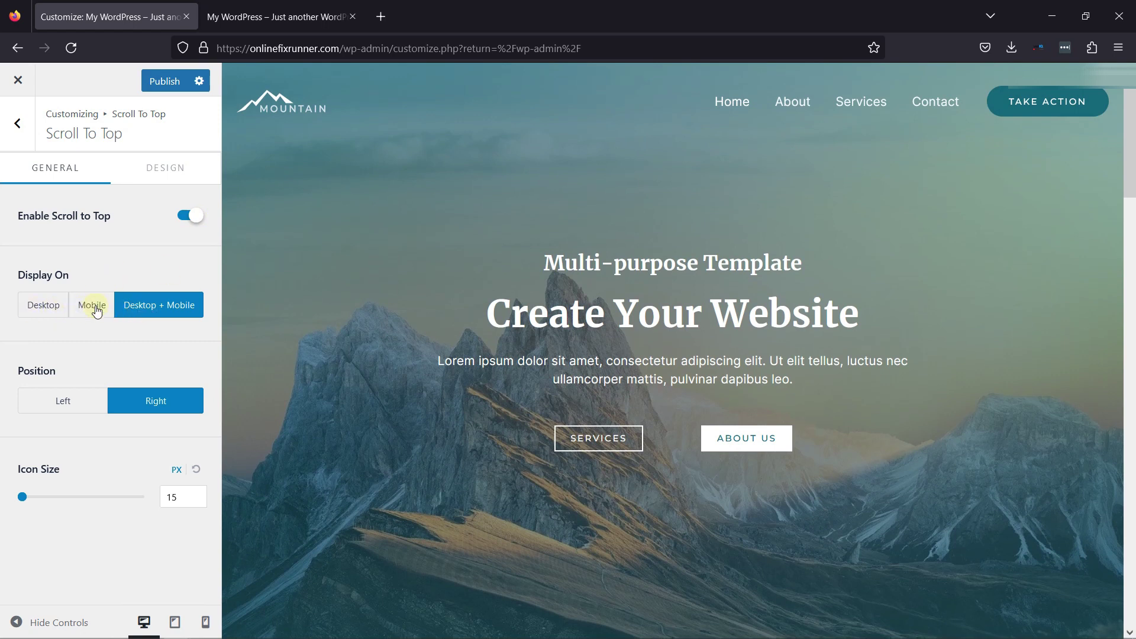
{"action": "left_click", "coordinate": [44, 307]}
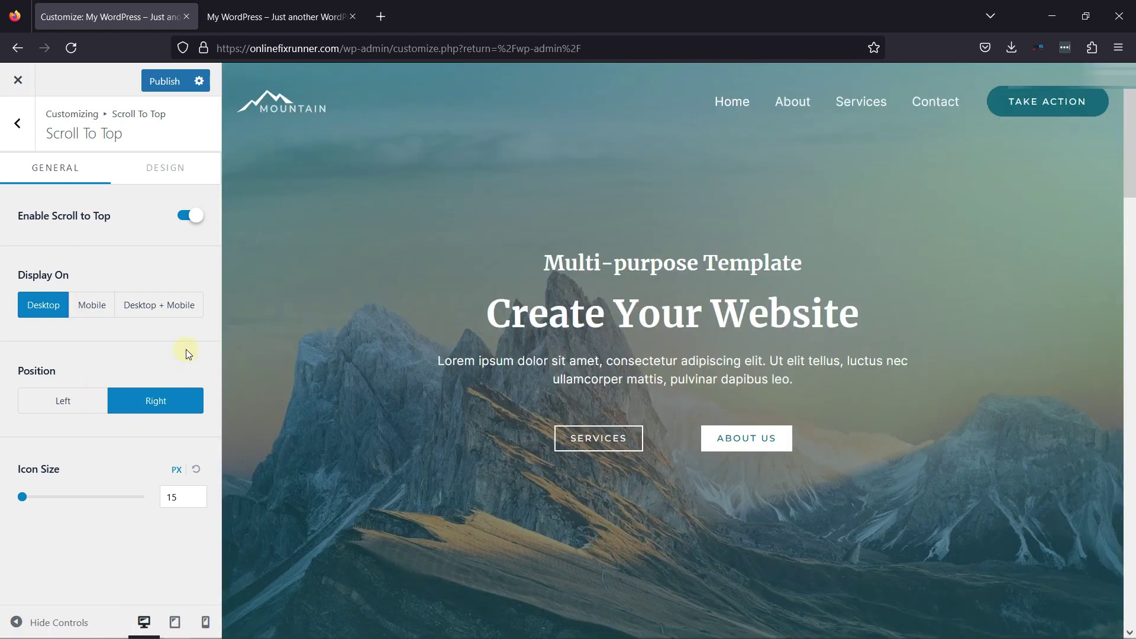
{"action": "left_click", "coordinate": [23, 137]}
Review the Block Editor and Misc settings unchanged, then return to the top-level panel.
{"action": "left_click", "coordinate": [134, 333]}
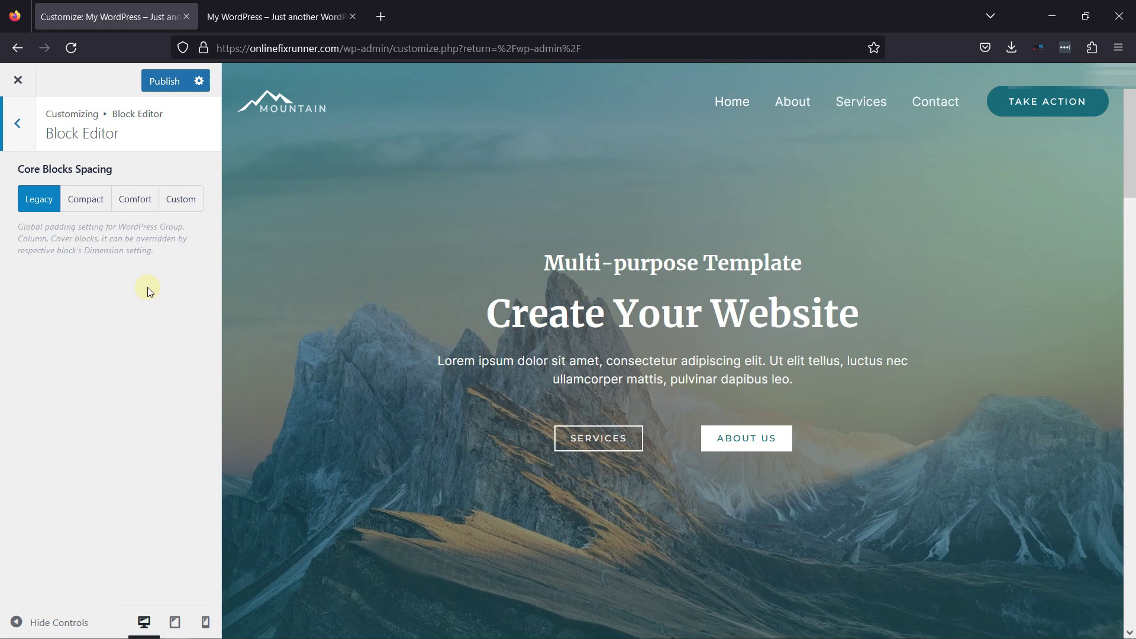
{"action": "left_click", "coordinate": [24, 146]}
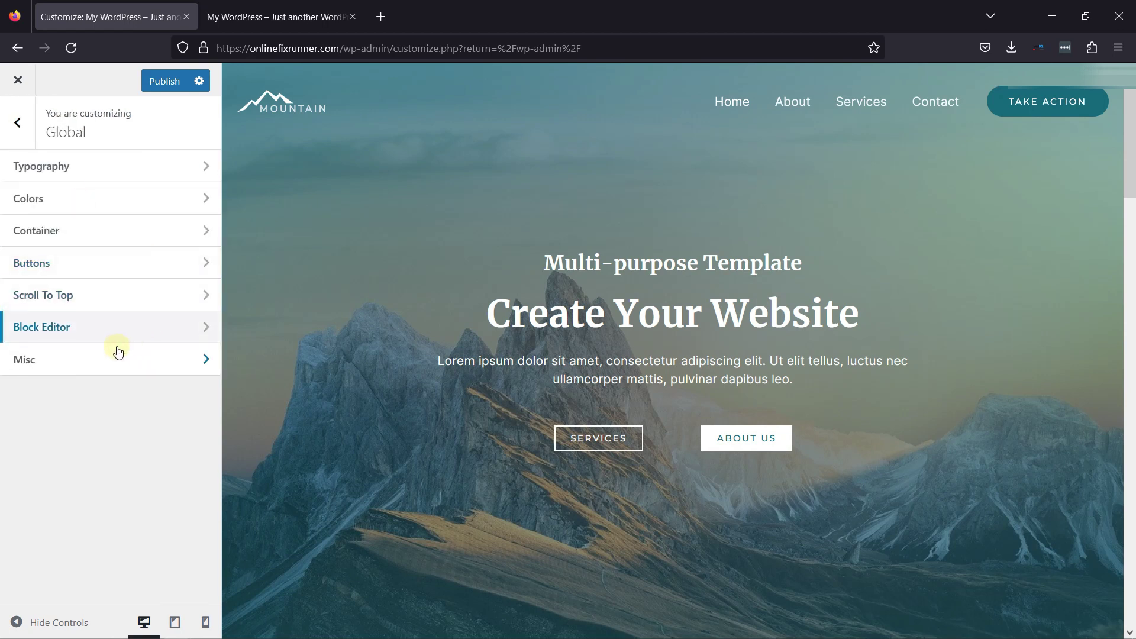
{"action": "left_click", "coordinate": [96, 357]}
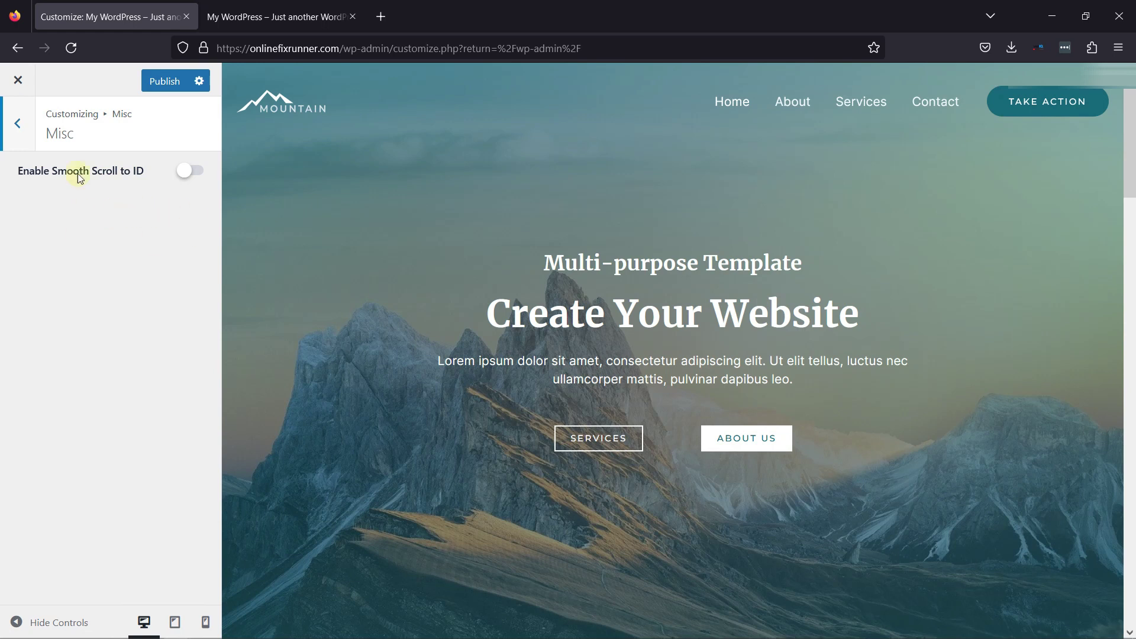
{"action": "left_click", "coordinate": [24, 133]}
{"action": "left_click", "coordinate": [20, 126]}
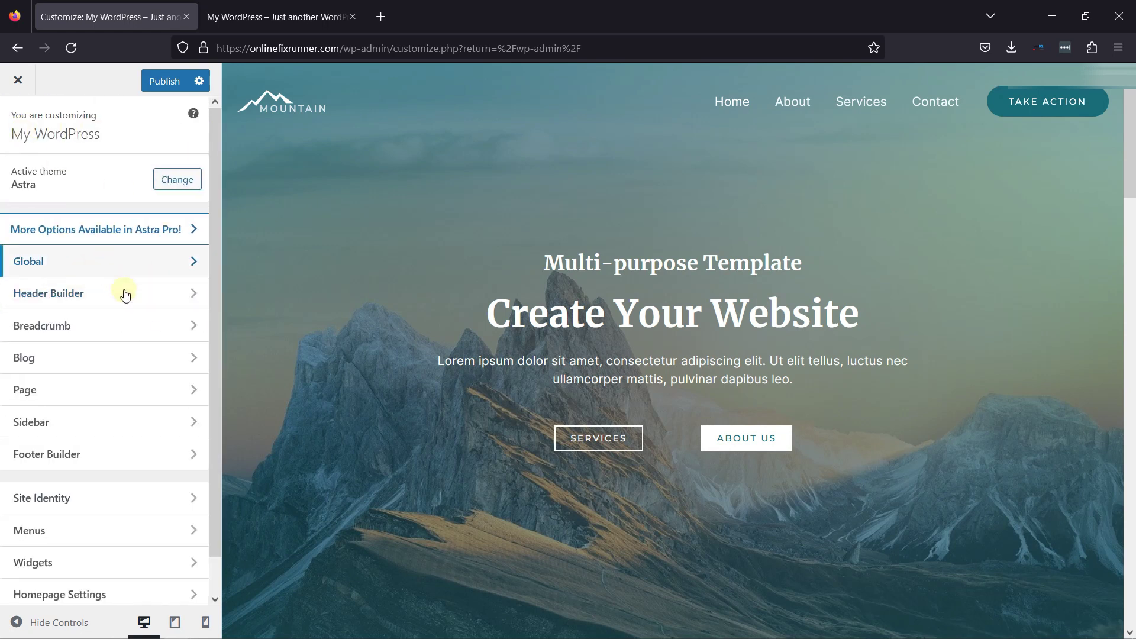
Switch off 'Different Logo For Retina Devices?' in Header Builder's Site Title & Logo settings.
{"action": "left_click", "coordinate": [98, 299]}
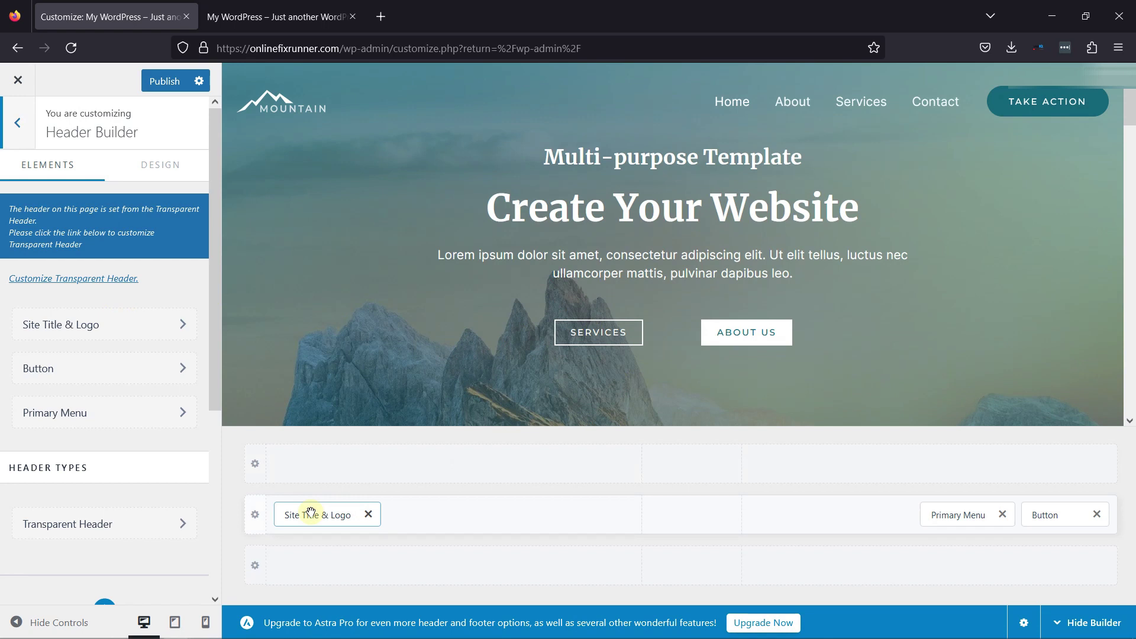
{"action": "left_click", "coordinate": [120, 325]}
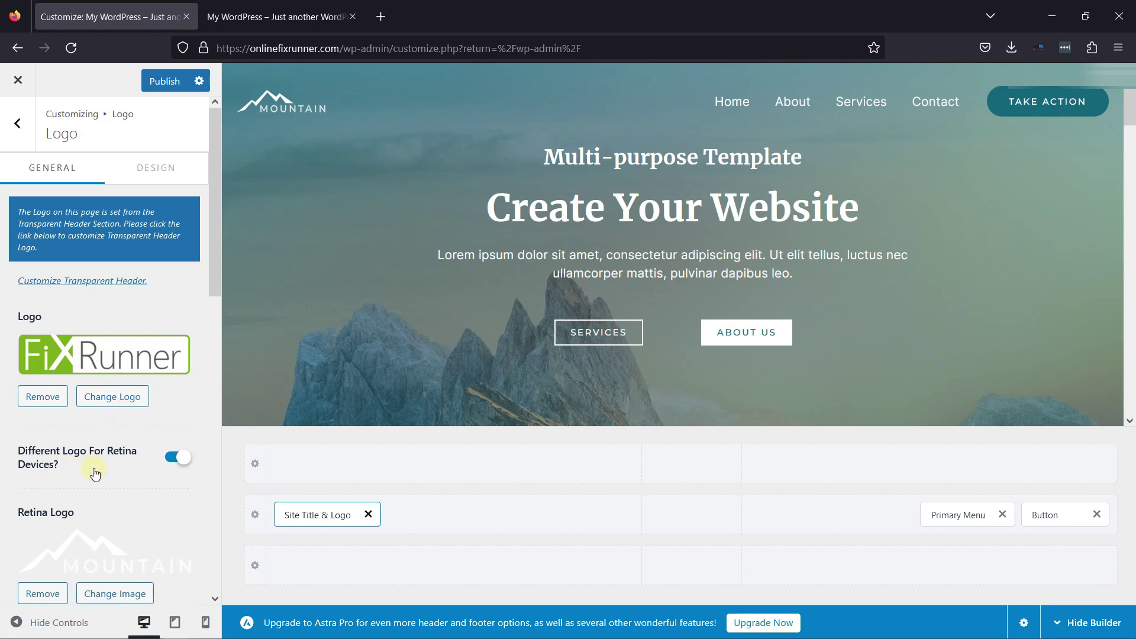
{"action": "left_click", "coordinate": [185, 459]}
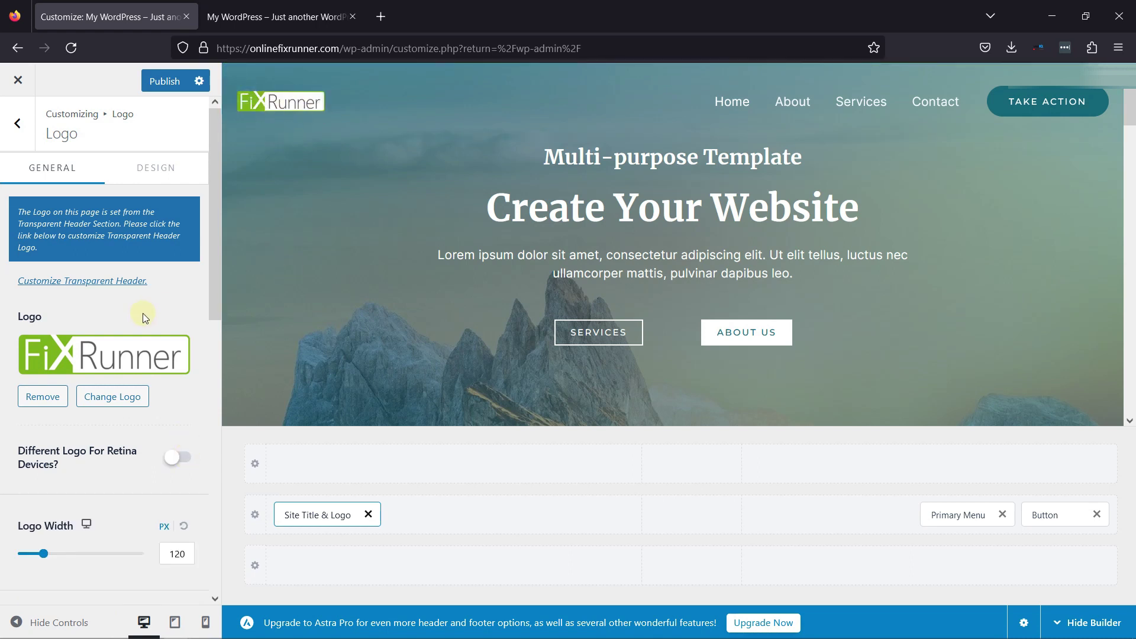
{"action": "scroll", "coordinate": [140, 319], "scroll_direction": "down", "scroll_amount": 4}
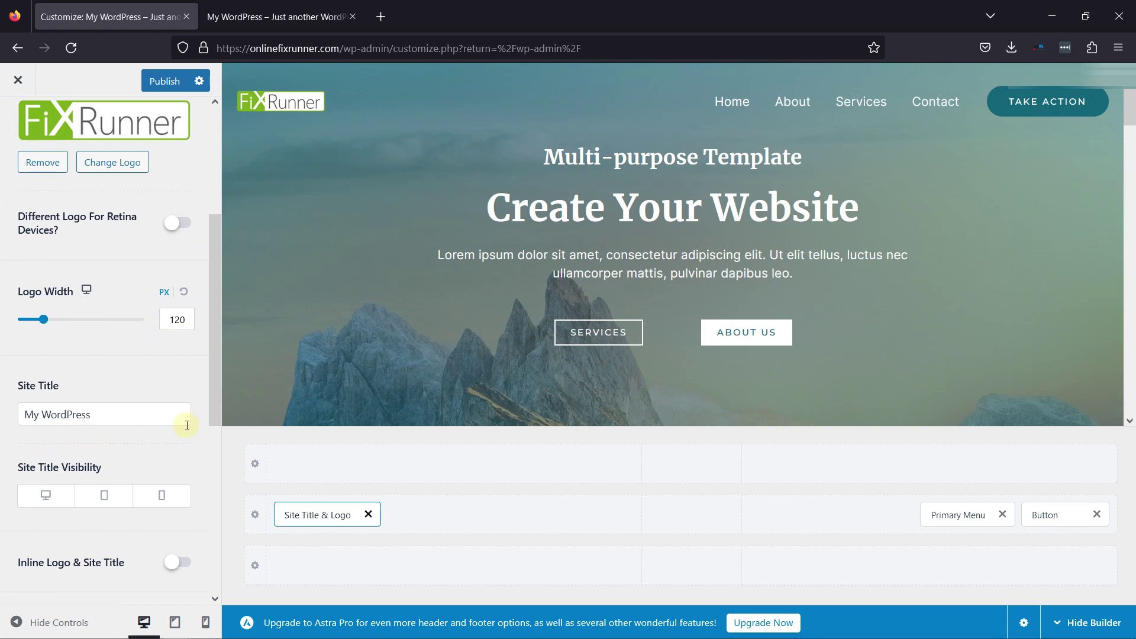
Replace 'WordPress' in the site title with 'Photography Portfolio', capitalising the P.
{"action": "left_click_drag", "start_coordinate": [130, 412], "coordinate": [42, 415]}
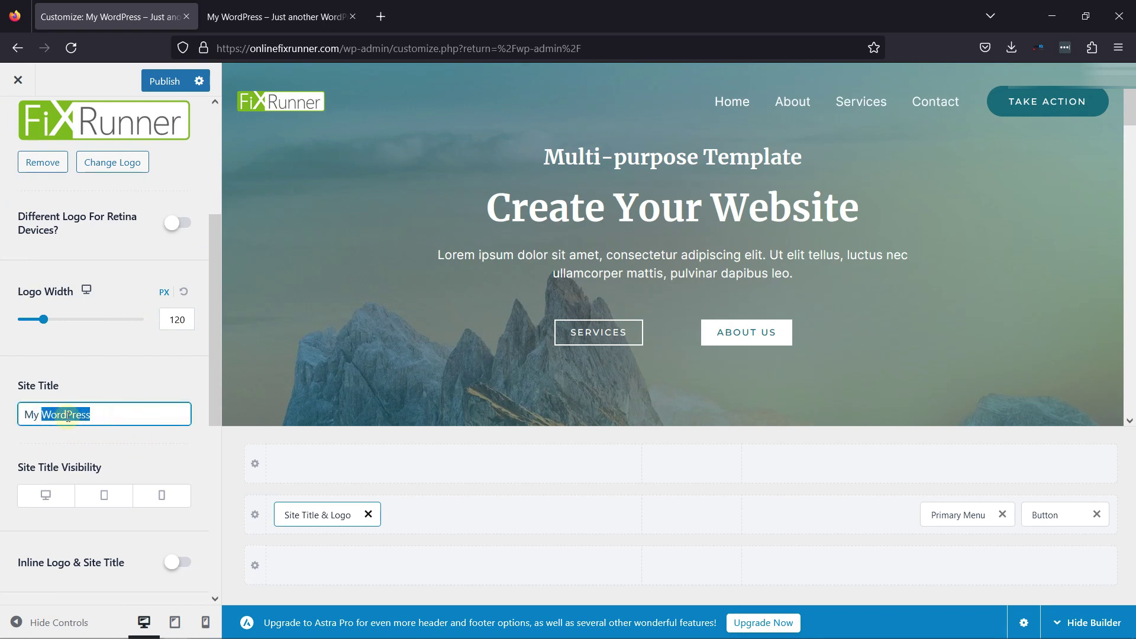
{"action": "type", "text": "Photography portfolio"}
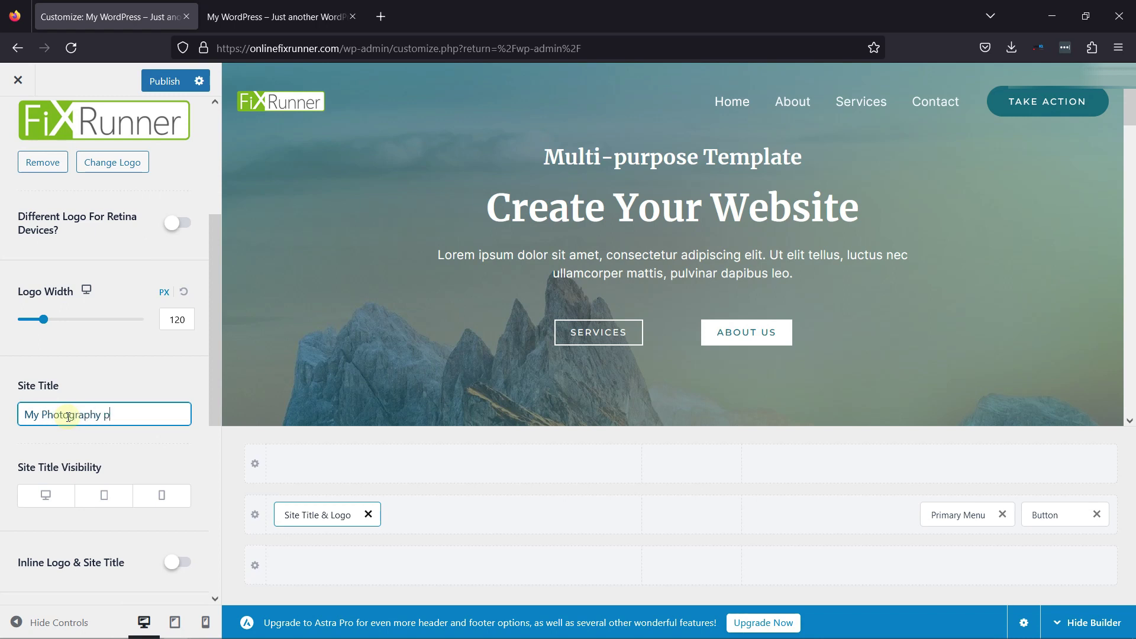
{"action": "key", "text": "ctrl+Left"}
{"action": "key", "text": "Delete"}
{"action": "type", "text": "P"}
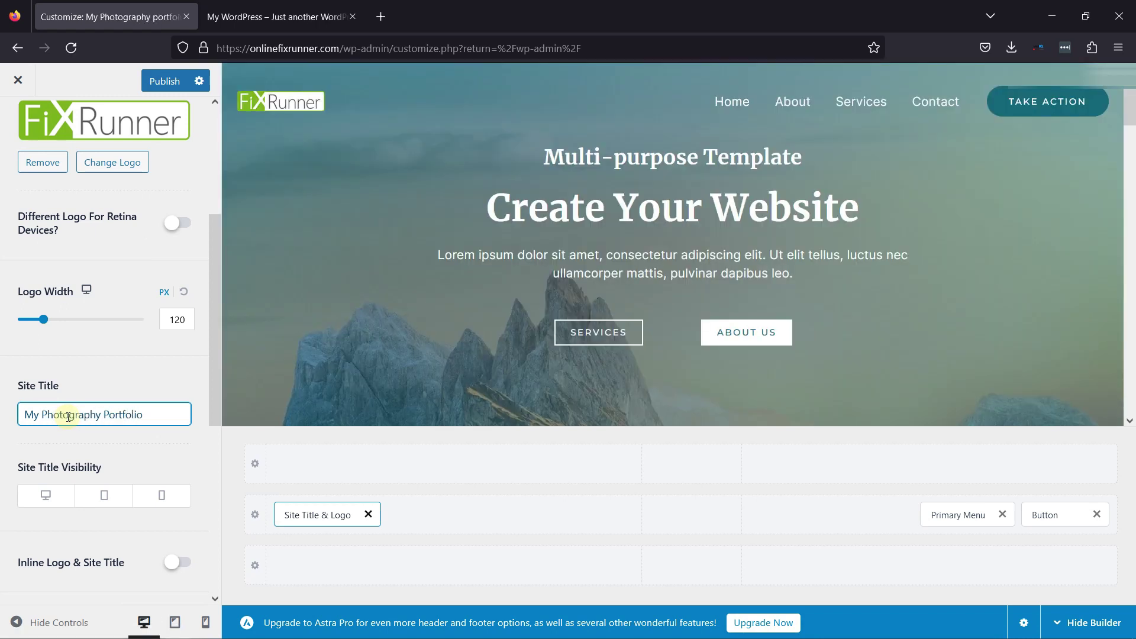
Toggle Site Title Visibility on for desktop, tablet and mobile, then off again on all three.
{"action": "scroll", "coordinate": [152, 411], "scroll_direction": "down", "scroll_amount": 4}
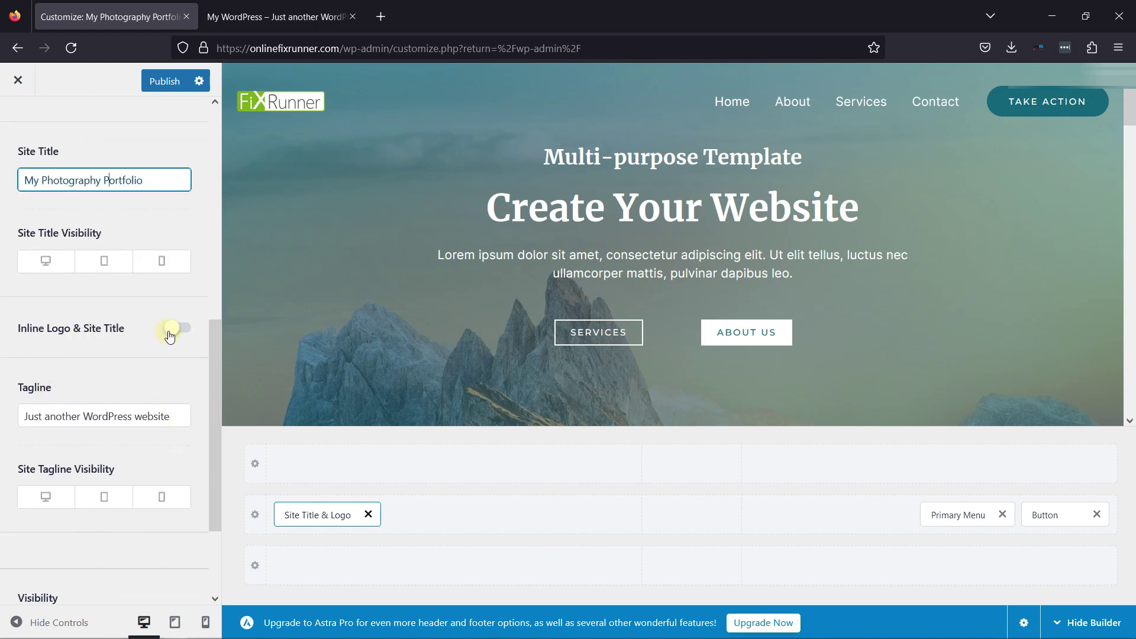
{"action": "scroll", "coordinate": [172, 333], "scroll_direction": "down", "scroll_amount": 2}
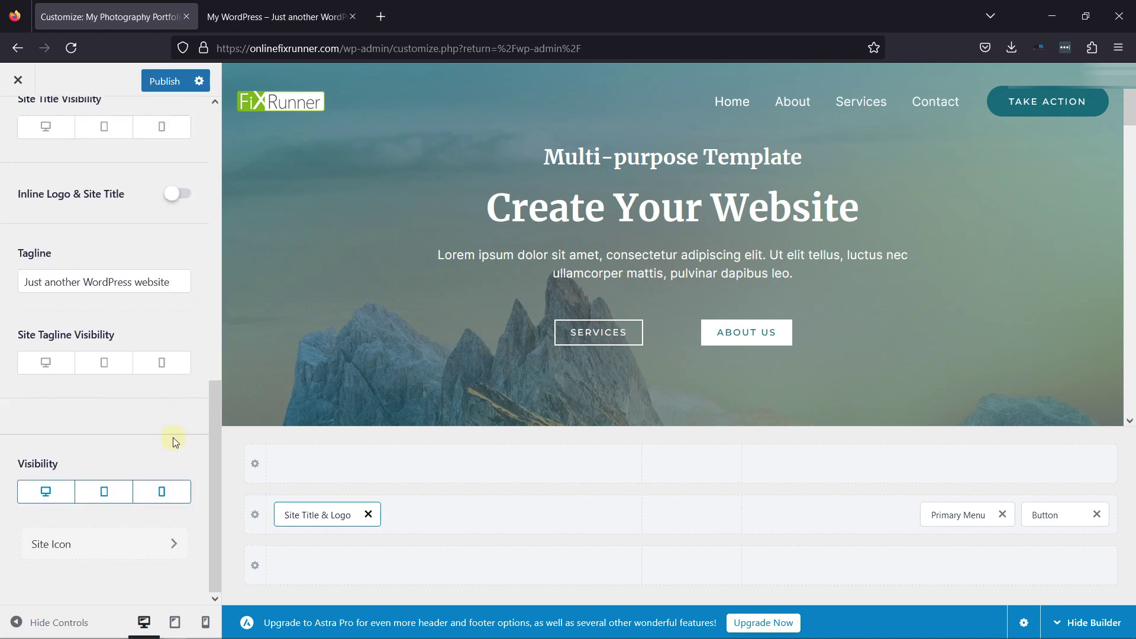
{"action": "scroll", "coordinate": [194, 501], "scroll_direction": "up", "scroll_amount": 2}
{"action": "left_click", "coordinate": [65, 208]}
{"action": "scroll", "coordinate": [103, 236], "scroll_direction": "up", "scroll_amount": 2}
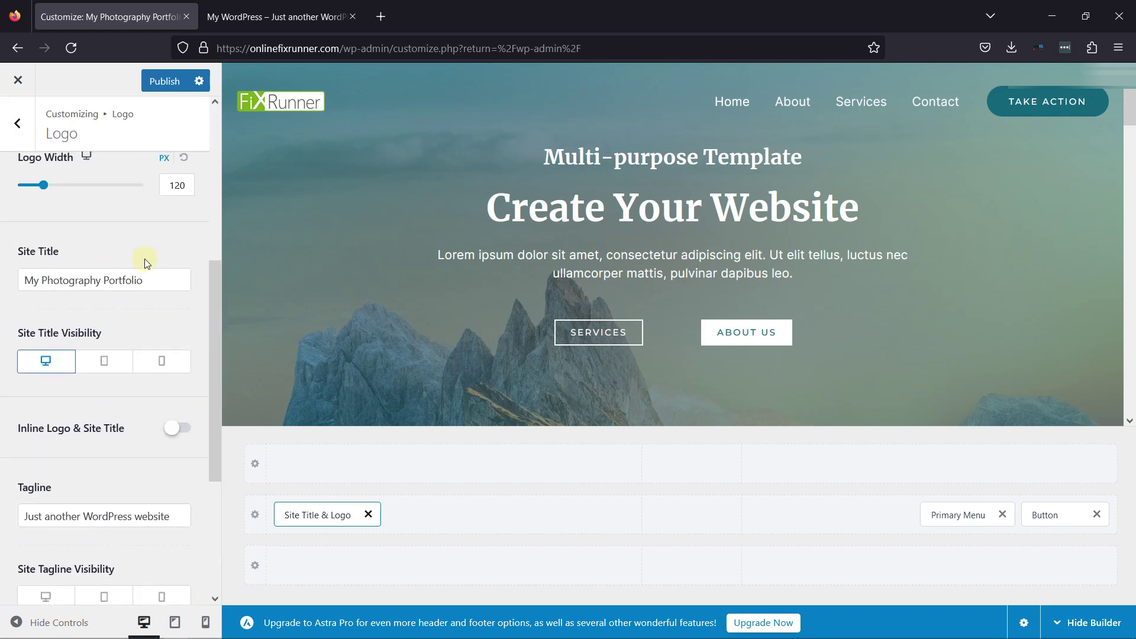
{"action": "left_click", "coordinate": [119, 363]}
{"action": "left_click", "coordinate": [147, 368]}
{"action": "left_click", "coordinate": [161, 364]}
{"action": "left_click", "coordinate": [102, 364]}
{"action": "left_click", "coordinate": [55, 369]}
{"action": "scroll", "coordinate": [152, 421], "scroll_direction": "up", "scroll_amount": 1}
{"action": "scroll", "coordinate": [152, 421], "scroll_direction": "down", "scroll_amount": 4}
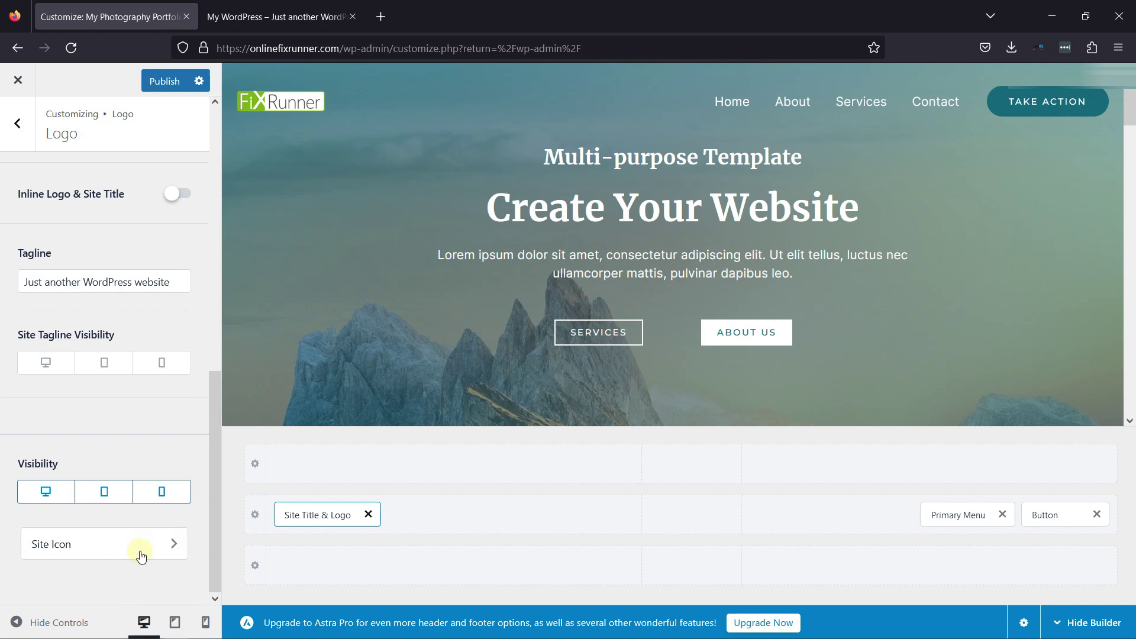
Upload fixrunner-favicon.png and crop it as the Site Icon.
{"action": "left_click", "coordinate": [141, 556]}
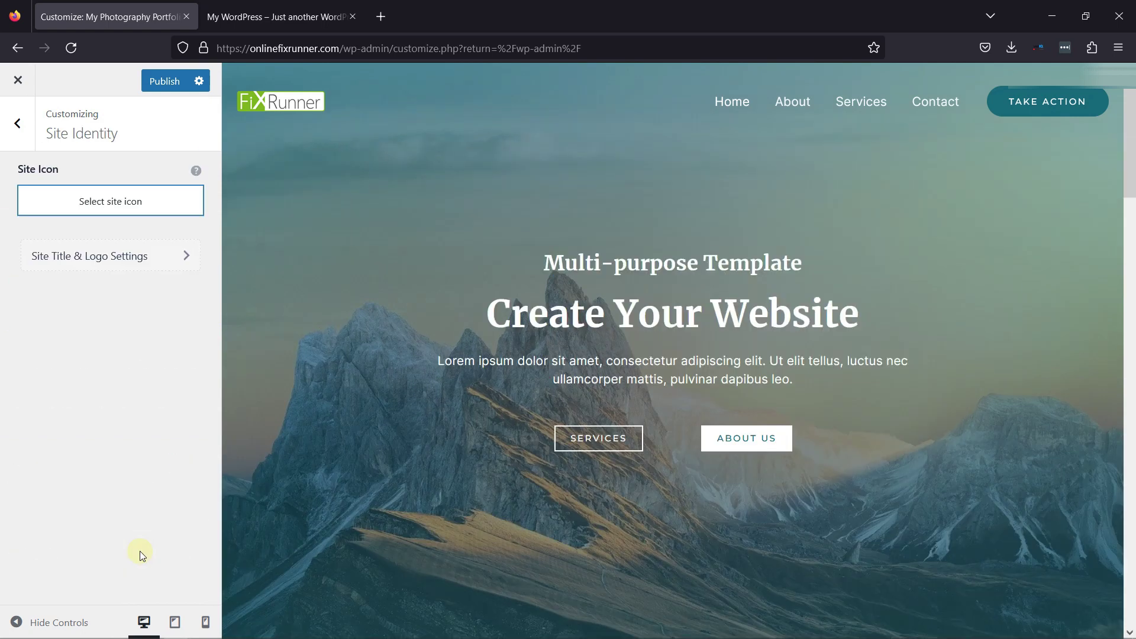
{"action": "left_click", "coordinate": [123, 211]}
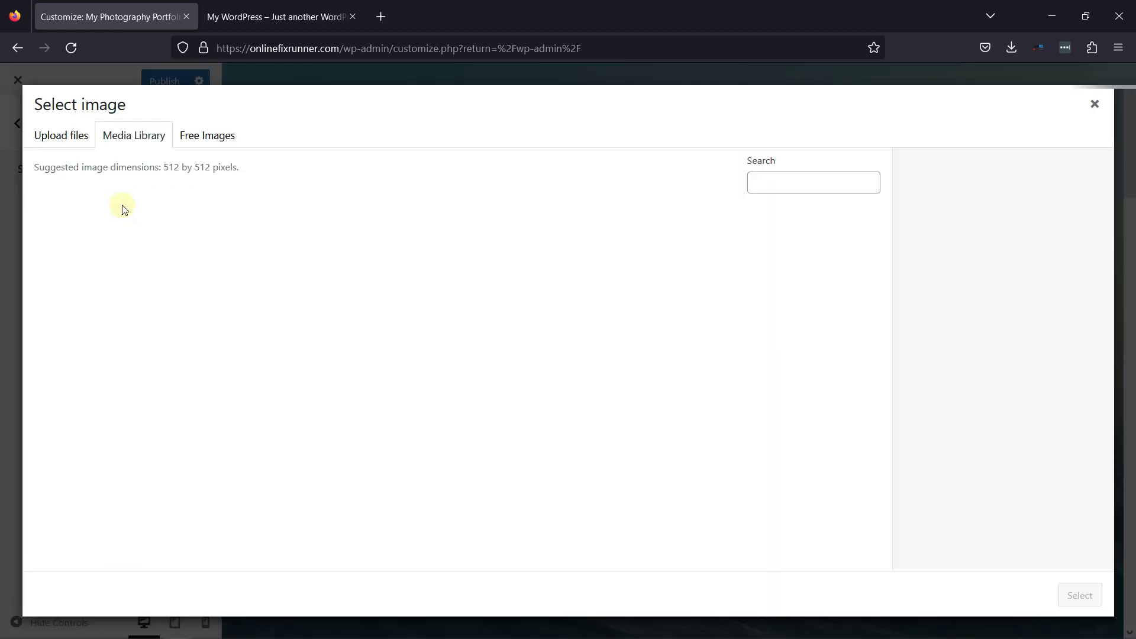
{"action": "left_click", "coordinate": [72, 136]}
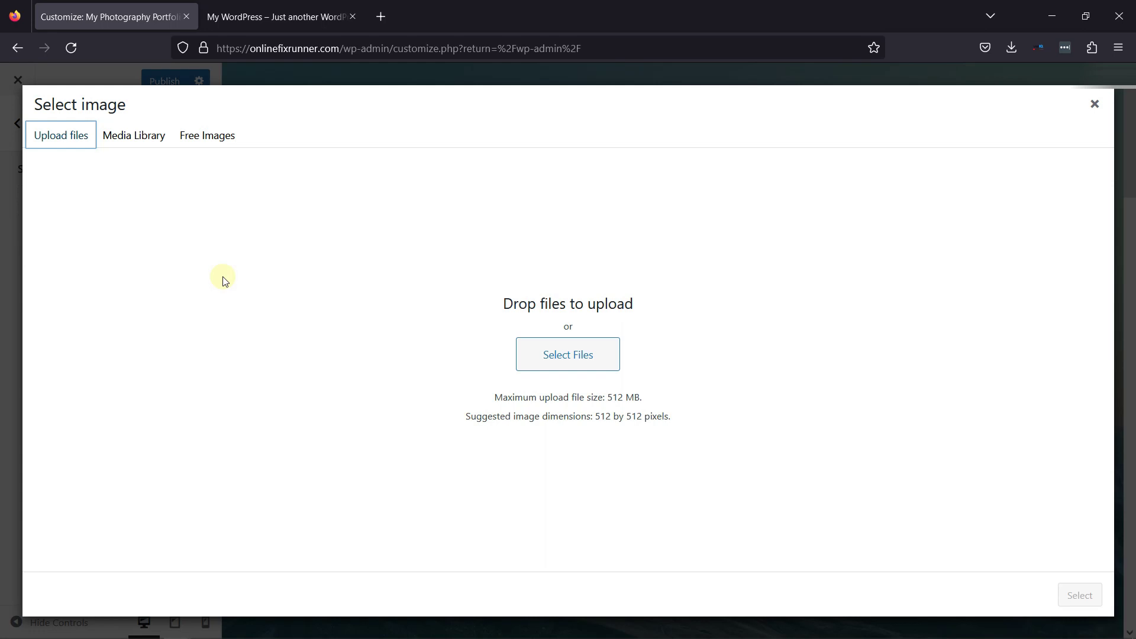
{"action": "left_click", "coordinate": [559, 358]}
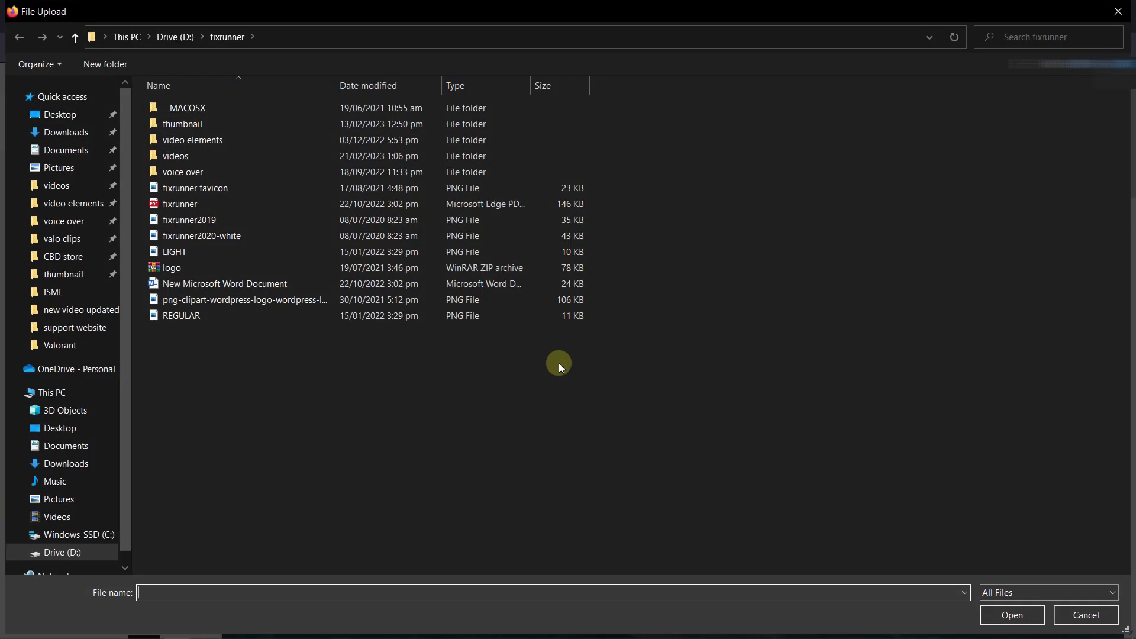
{"action": "double_click", "coordinate": [210, 188]}
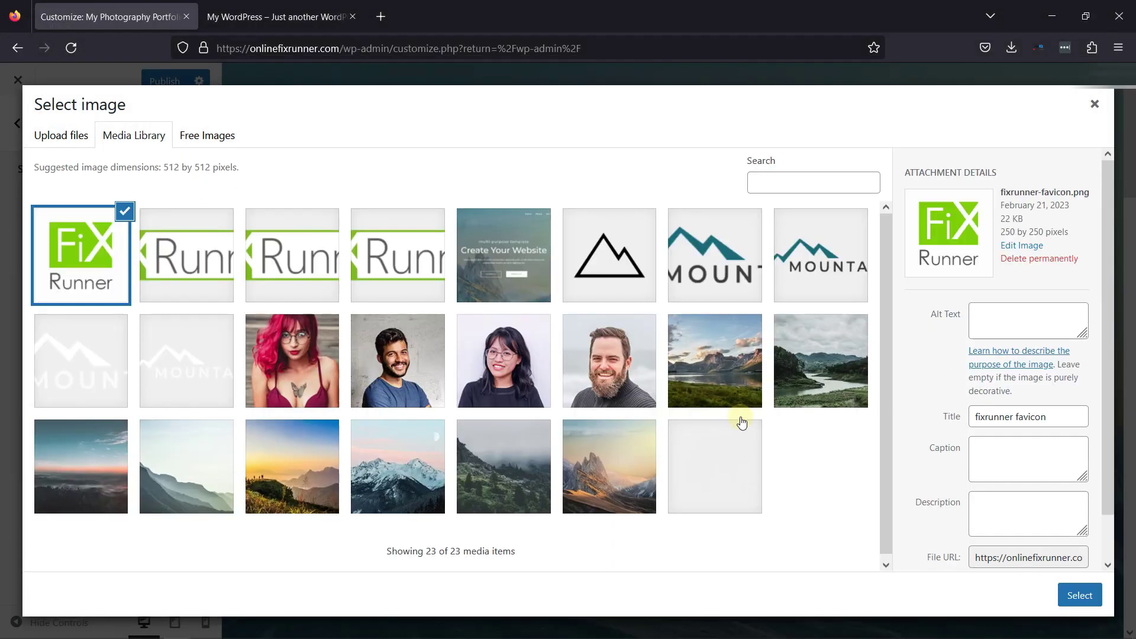
{"action": "left_click", "coordinate": [1080, 595]}
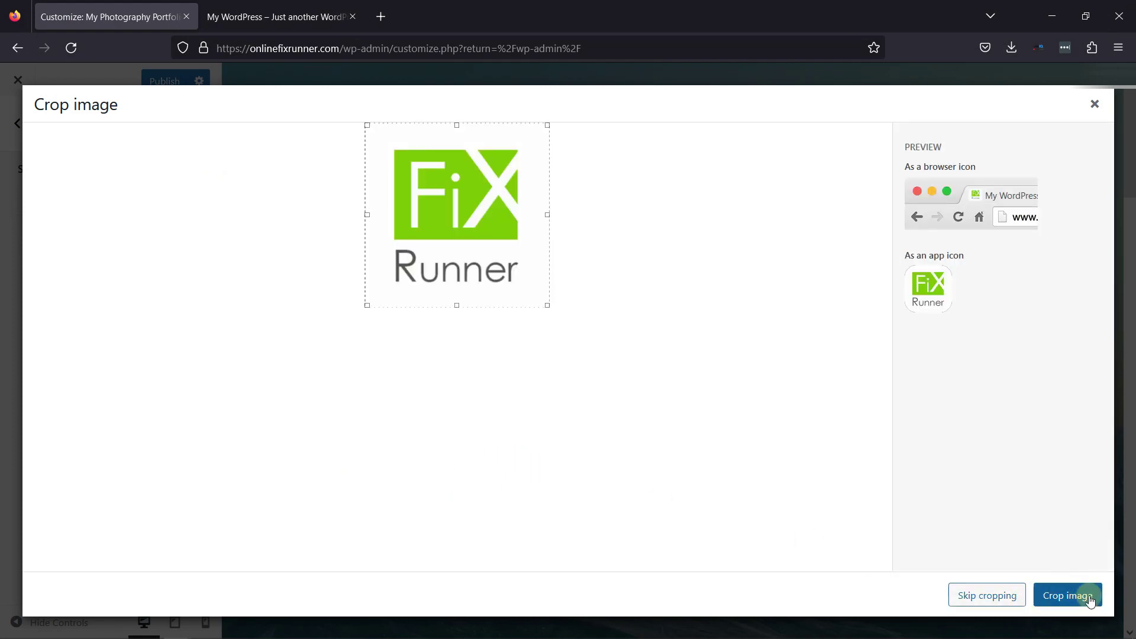
{"action": "left_click", "coordinate": [1090, 598]}
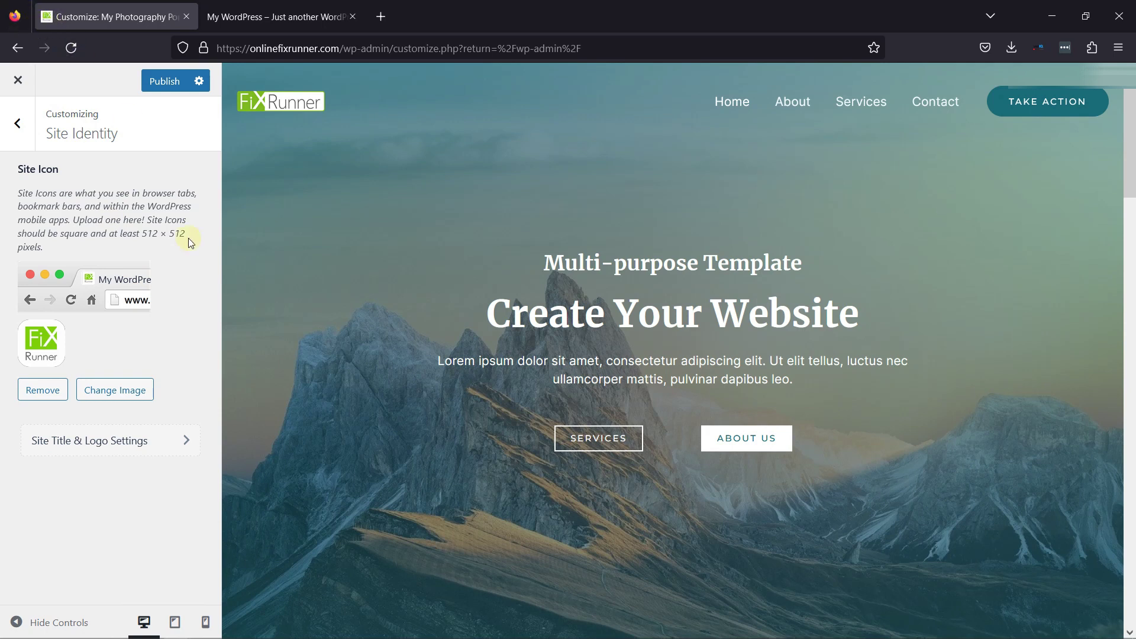
Review the Header Builder's Button settings, then go back to the Customizer's top-level panel.
{"action": "left_click", "coordinate": [17, 123]}
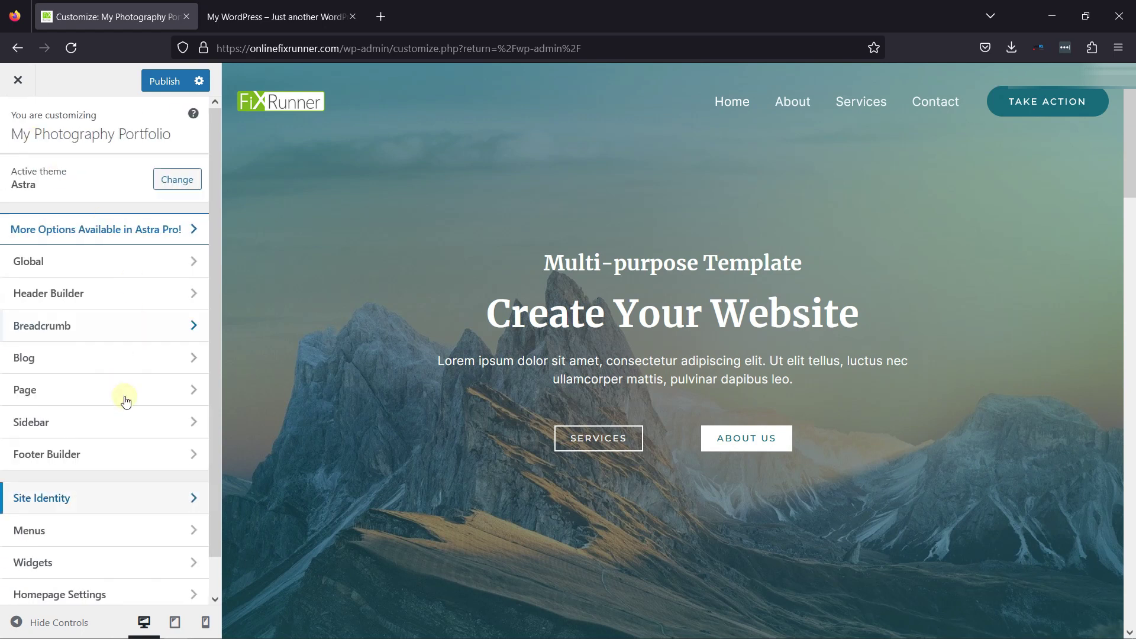
{"action": "left_click", "coordinate": [139, 296]}
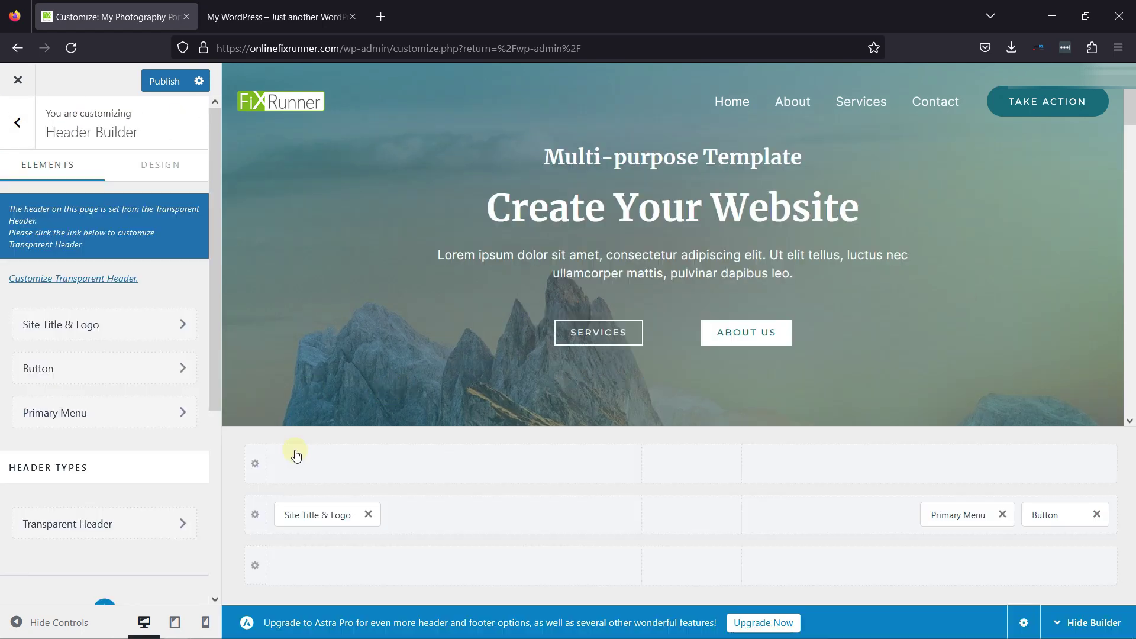
{"action": "left_click", "coordinate": [165, 367]}
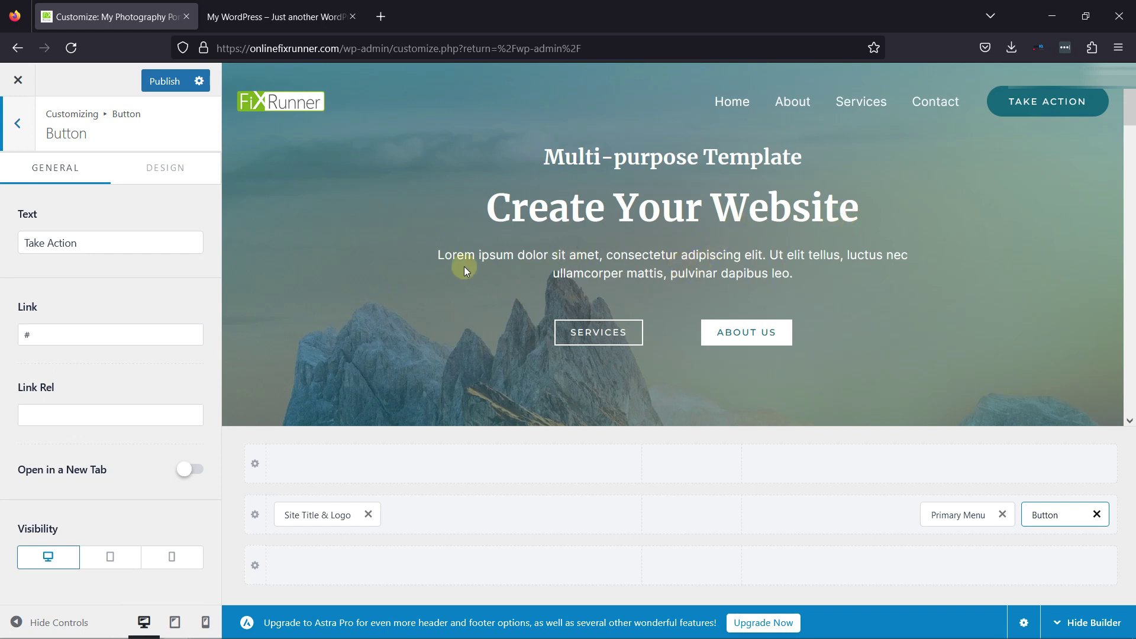
{"action": "left_click", "coordinate": [16, 135]}
{"action": "left_click", "coordinate": [17, 134]}
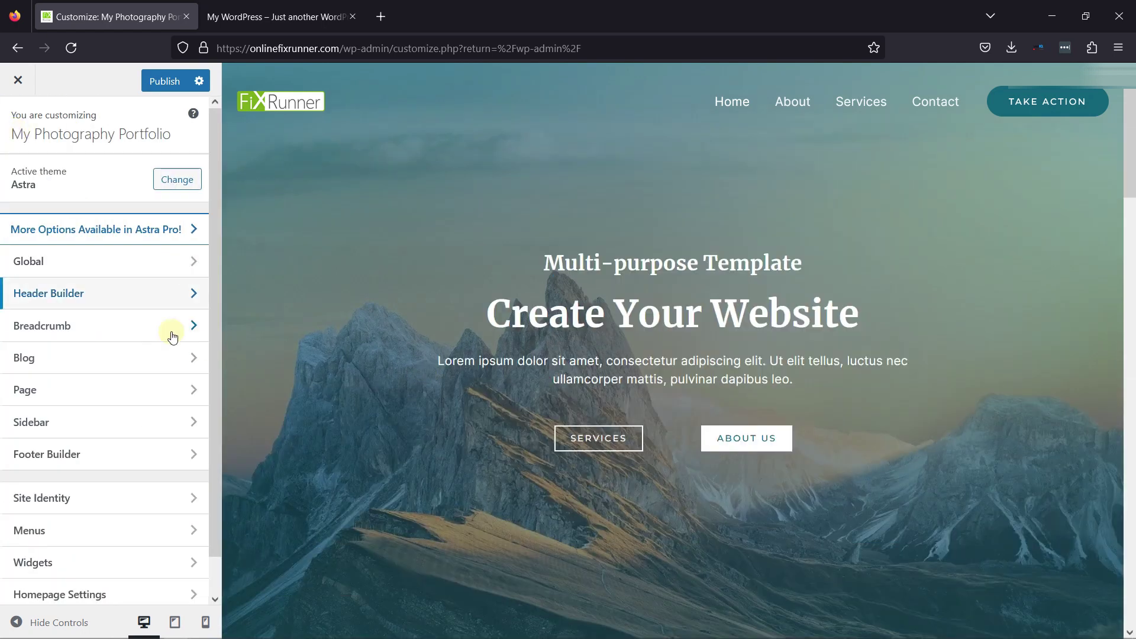
{"action": "left_click", "coordinate": [166, 331]}
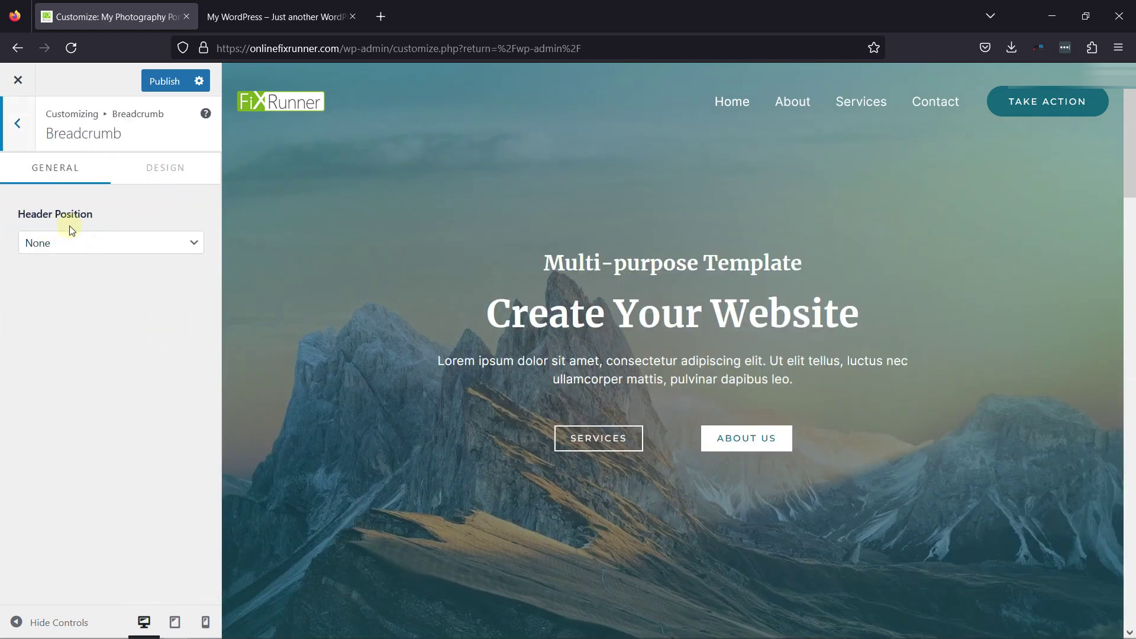
{"action": "left_click", "coordinate": [116, 255]}
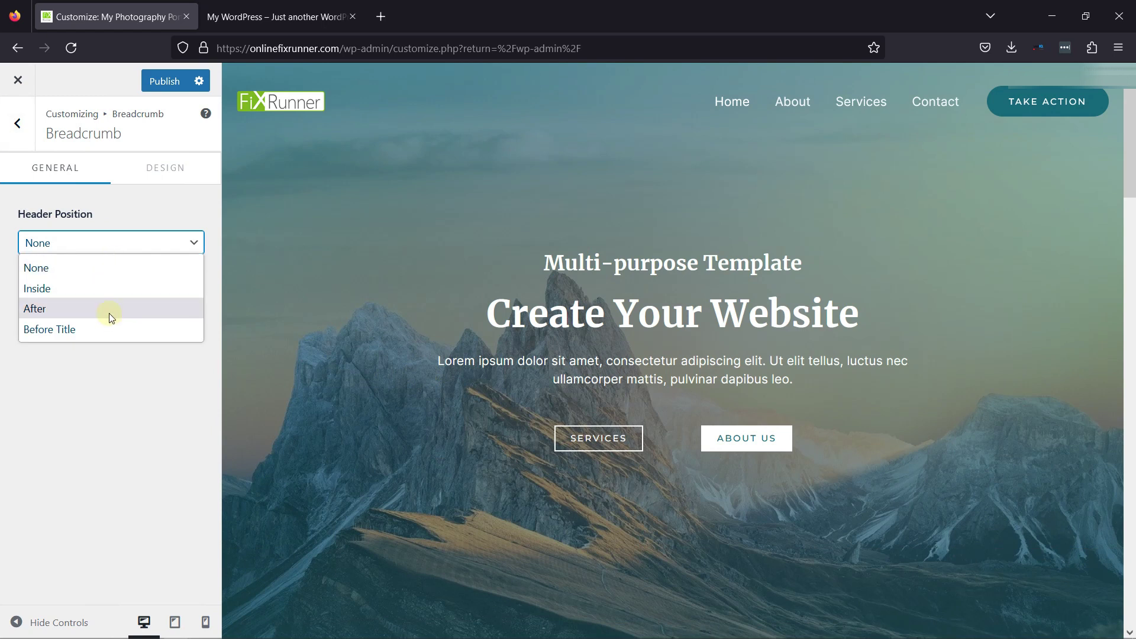
{"action": "left_click", "coordinate": [109, 267]}
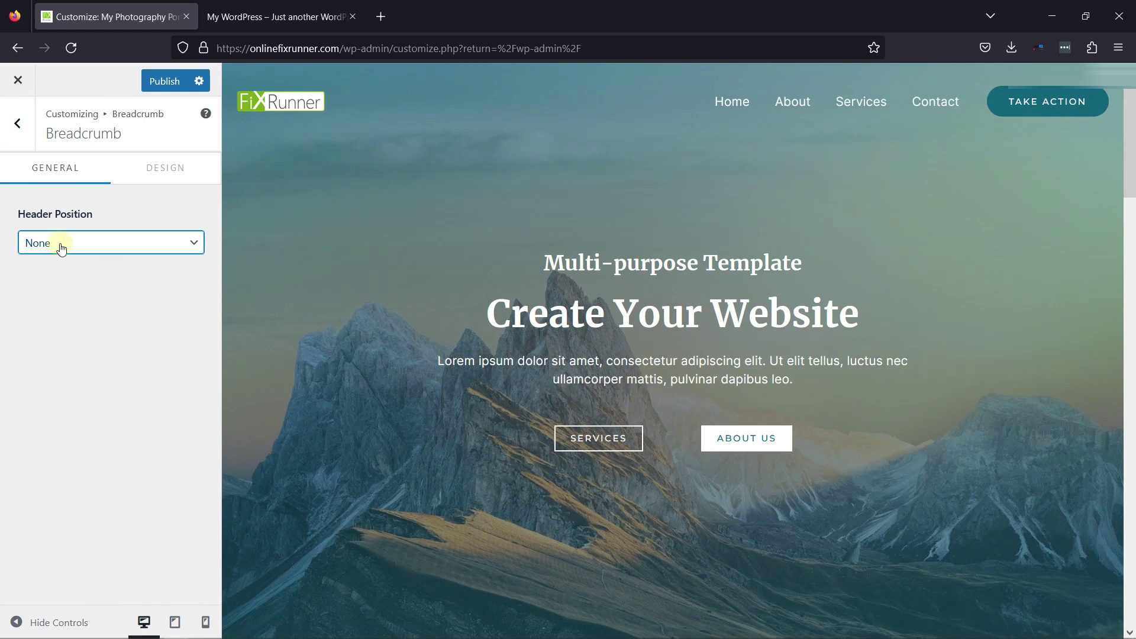
{"action": "left_click", "coordinate": [17, 123]}
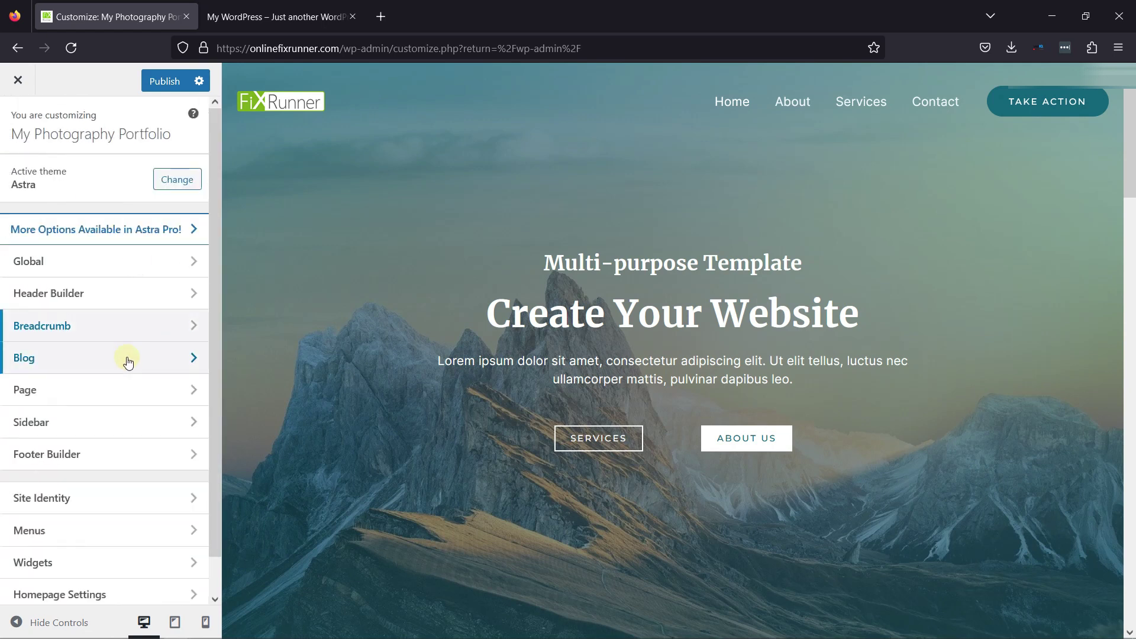
{"action": "left_click", "coordinate": [127, 357]}
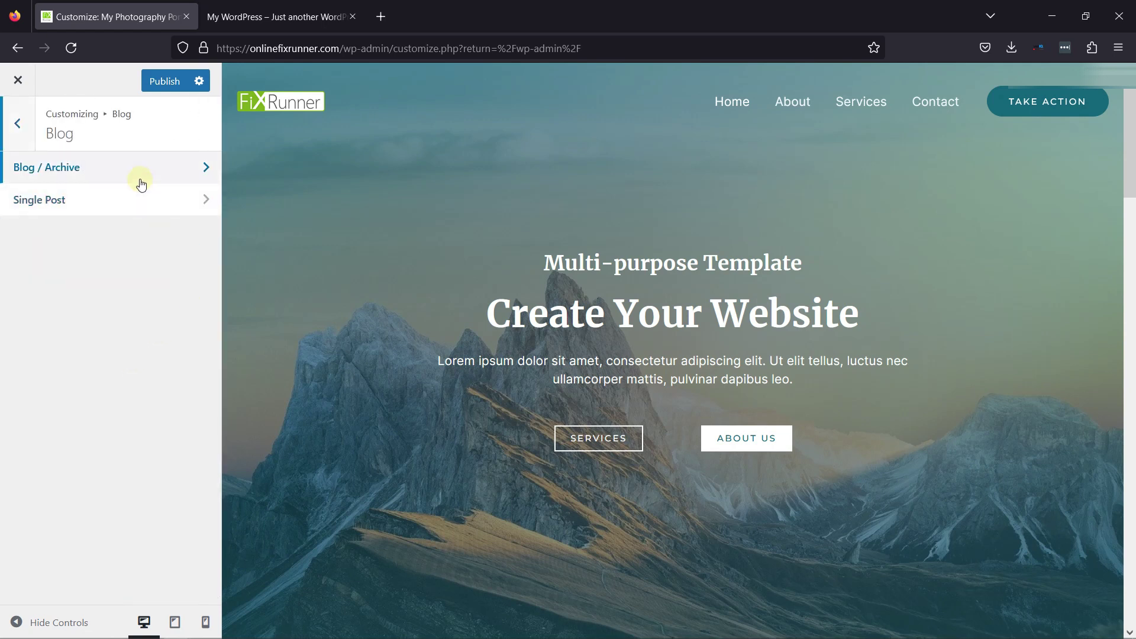
{"action": "left_click", "coordinate": [139, 172]}
{"action": "scroll", "coordinate": [157, 315], "scroll_direction": "down", "scroll_amount": 4}
{"action": "scroll", "coordinate": [158, 317], "scroll_direction": "up", "scroll_amount": 4}
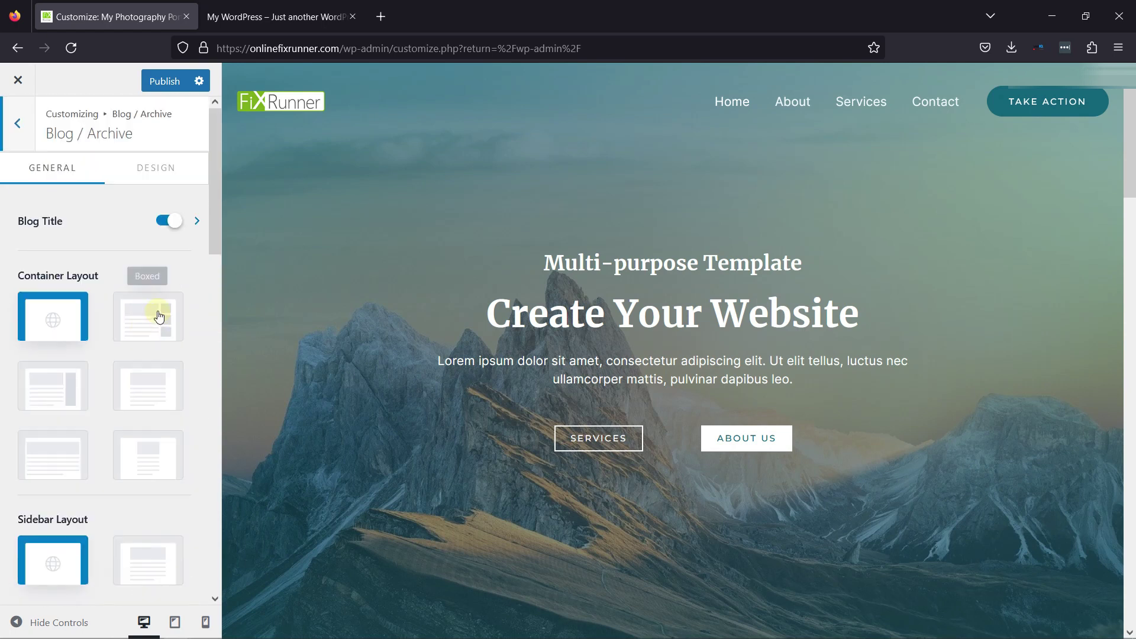
{"action": "left_click", "coordinate": [18, 126]}
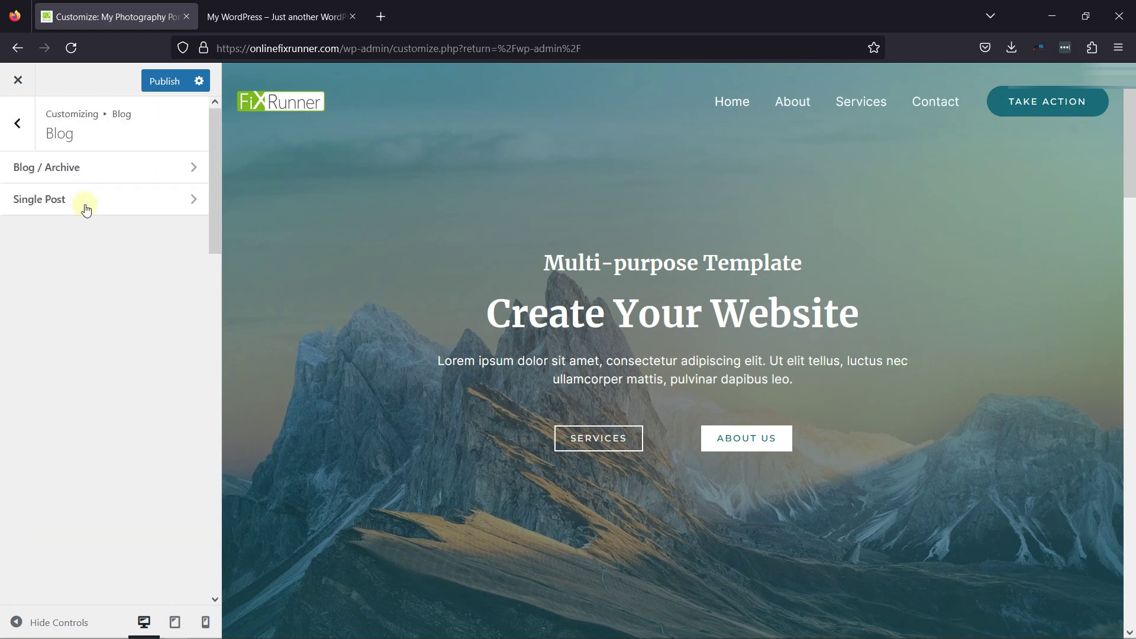
{"action": "left_click", "coordinate": [91, 204]}
{"action": "scroll", "coordinate": [178, 316], "scroll_direction": "down", "scroll_amount": 5}
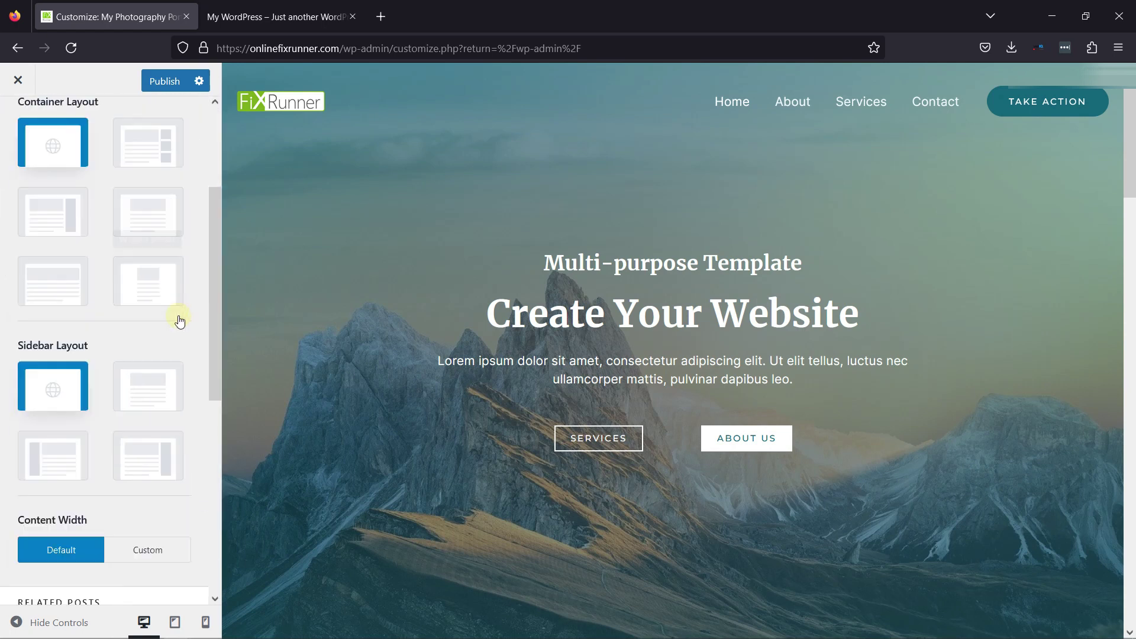
{"action": "scroll", "coordinate": [179, 315], "scroll_direction": "up", "scroll_amount": 5}
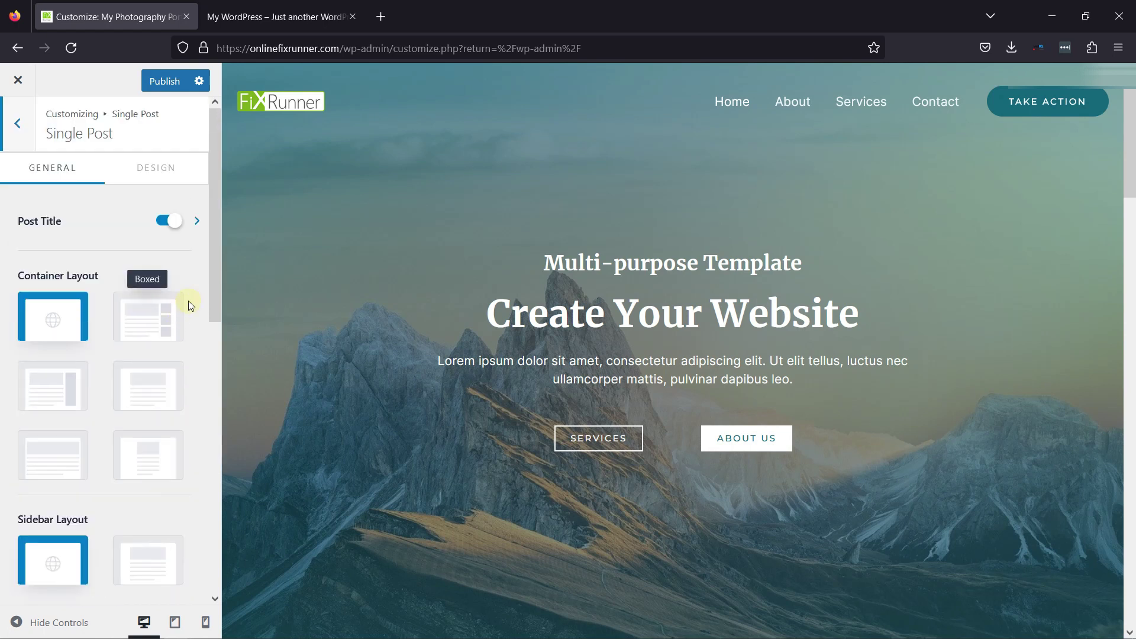
{"action": "left_click", "coordinate": [17, 124]}
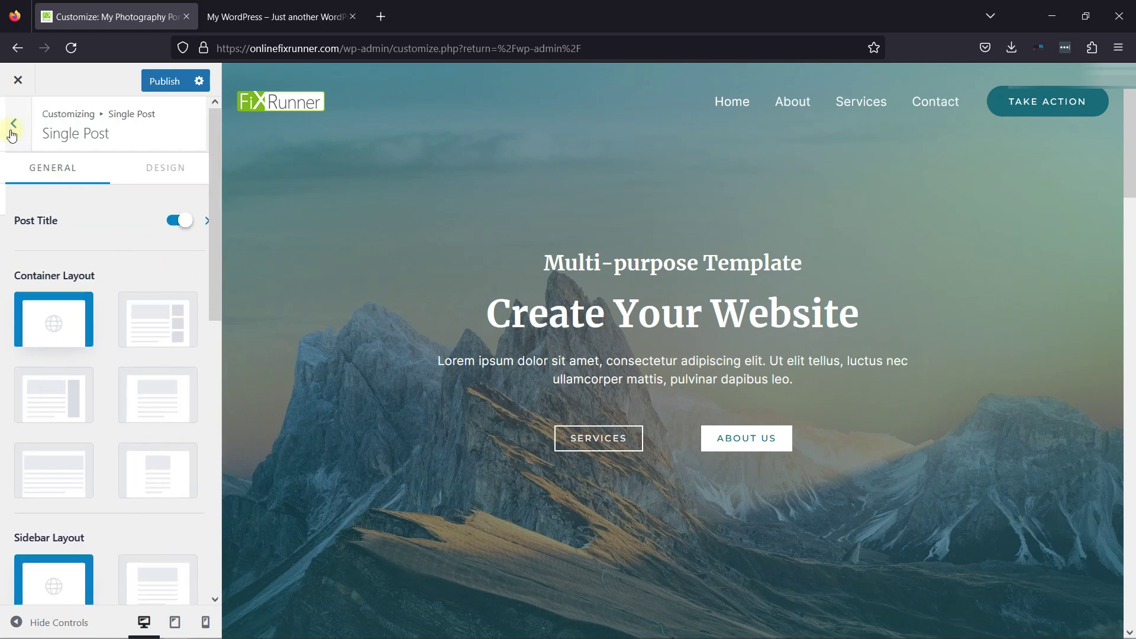
{"action": "left_click", "coordinate": [17, 124]}
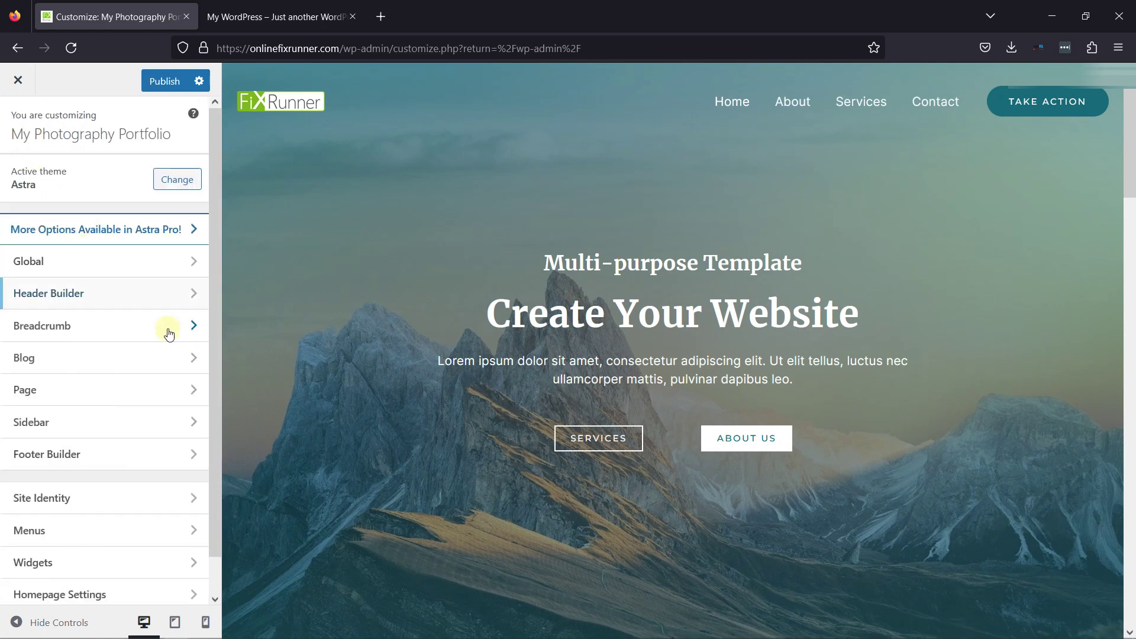
{"action": "left_click", "coordinate": [127, 395]}
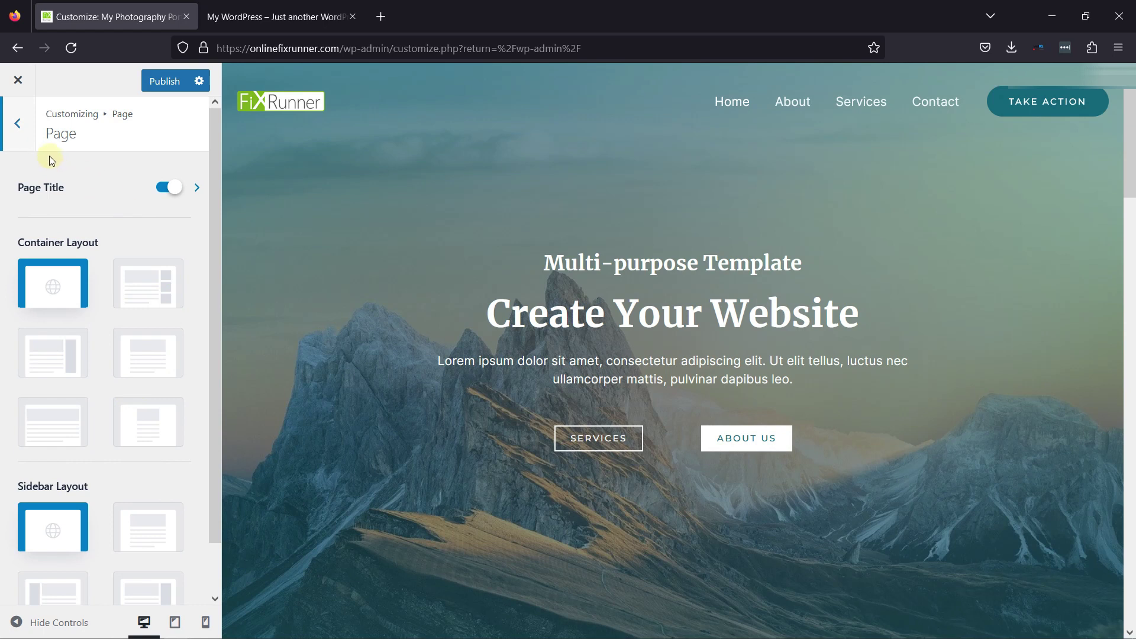
{"action": "left_click", "coordinate": [26, 138]}
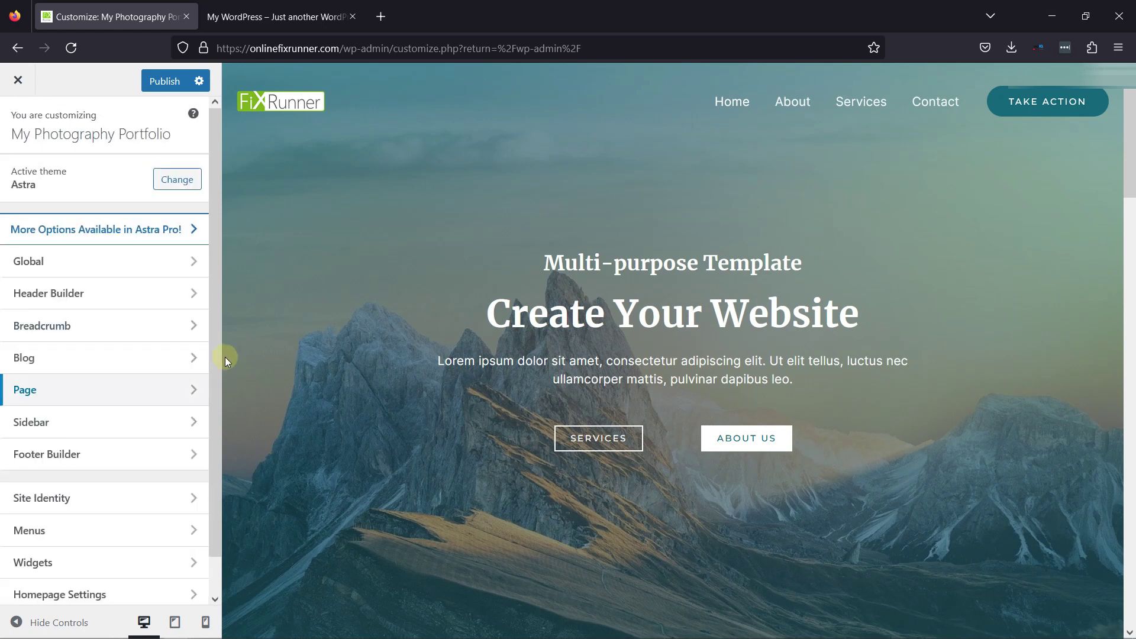
{"action": "left_click", "coordinate": [187, 427]}
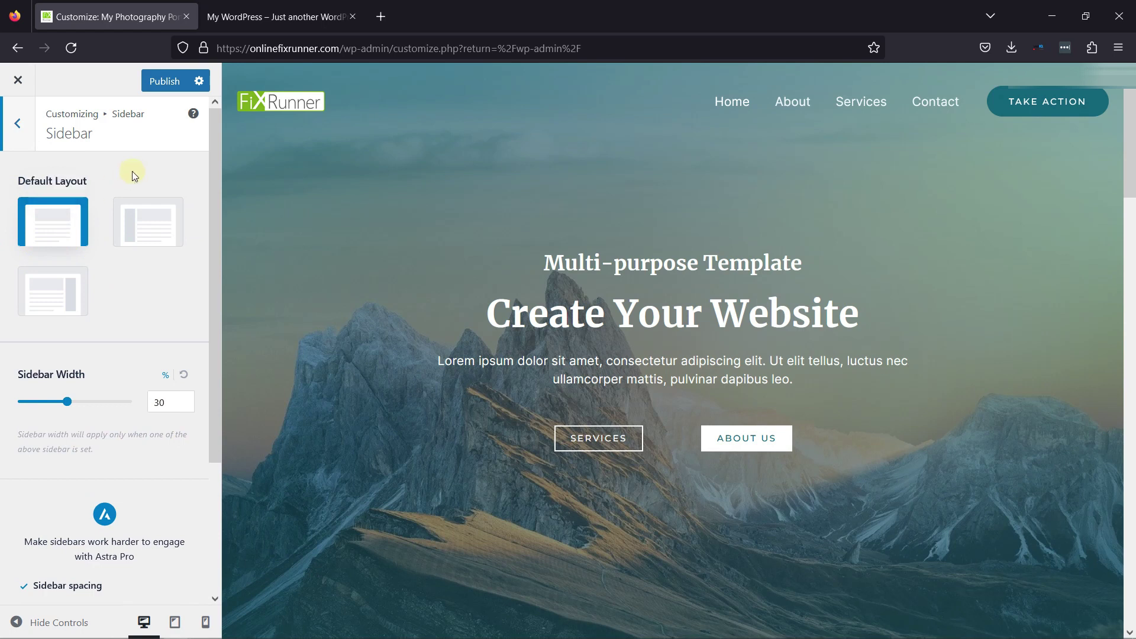
{"action": "left_click", "coordinate": [17, 123]}
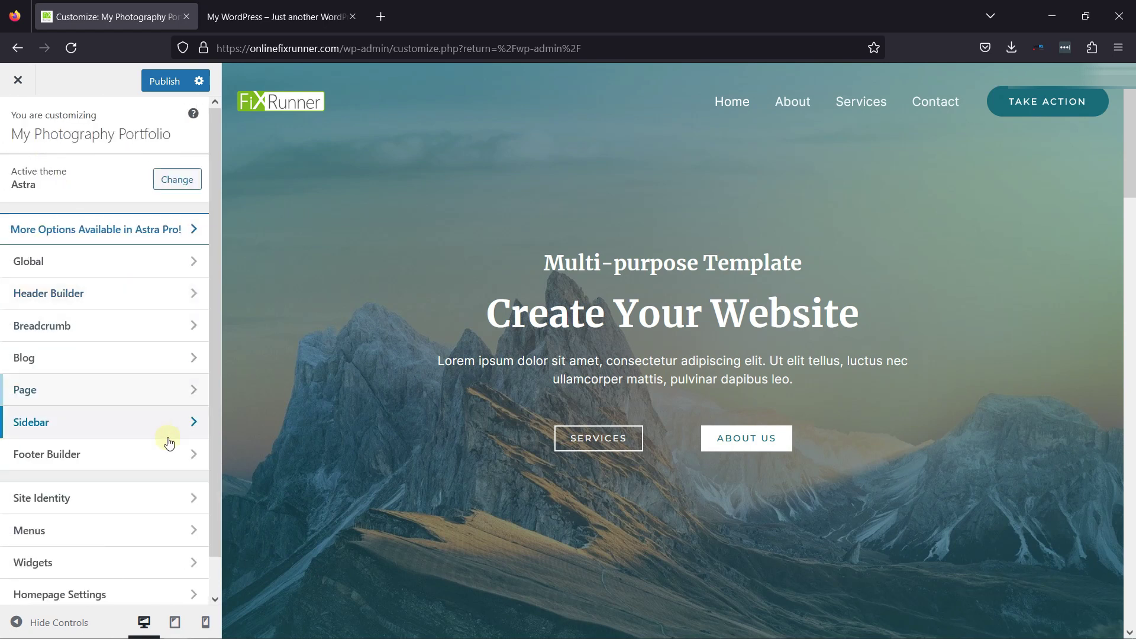
Replace the mountain logo in the footer widget with the cropped FixRunner logo.
{"action": "left_click", "coordinate": [127, 451]}
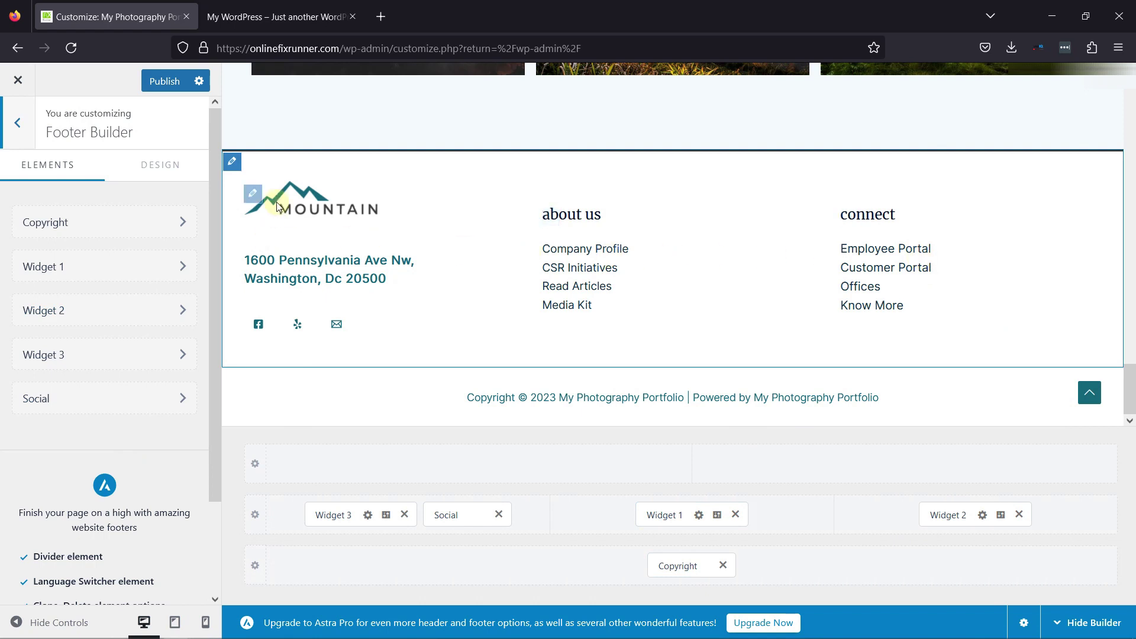
{"action": "left_click", "coordinate": [252, 193]}
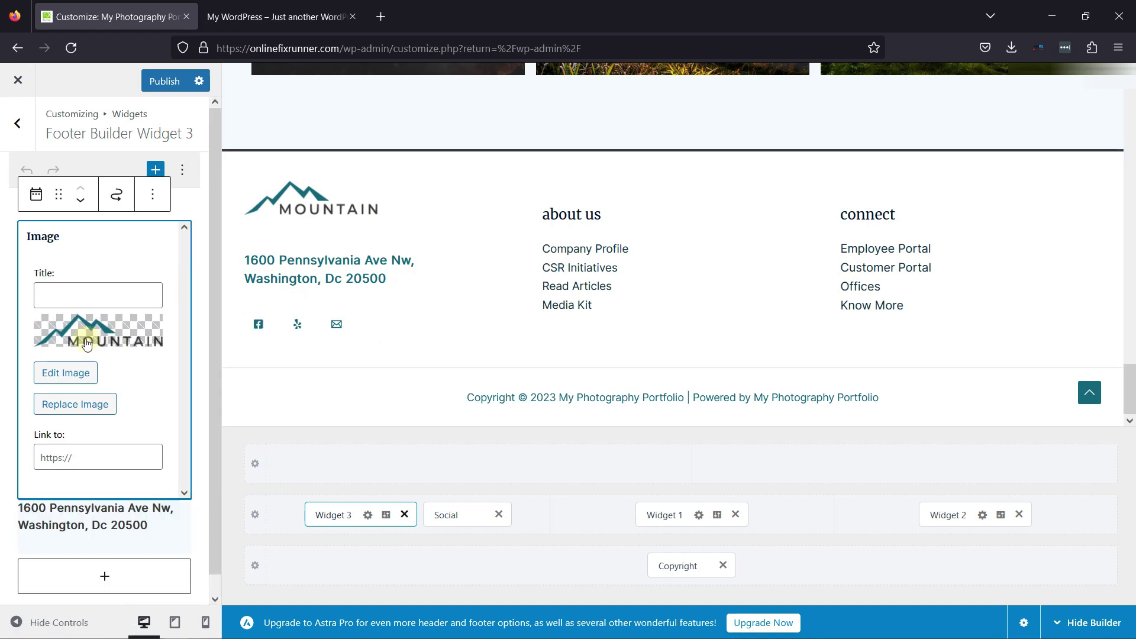
{"action": "left_click", "coordinate": [75, 404]}
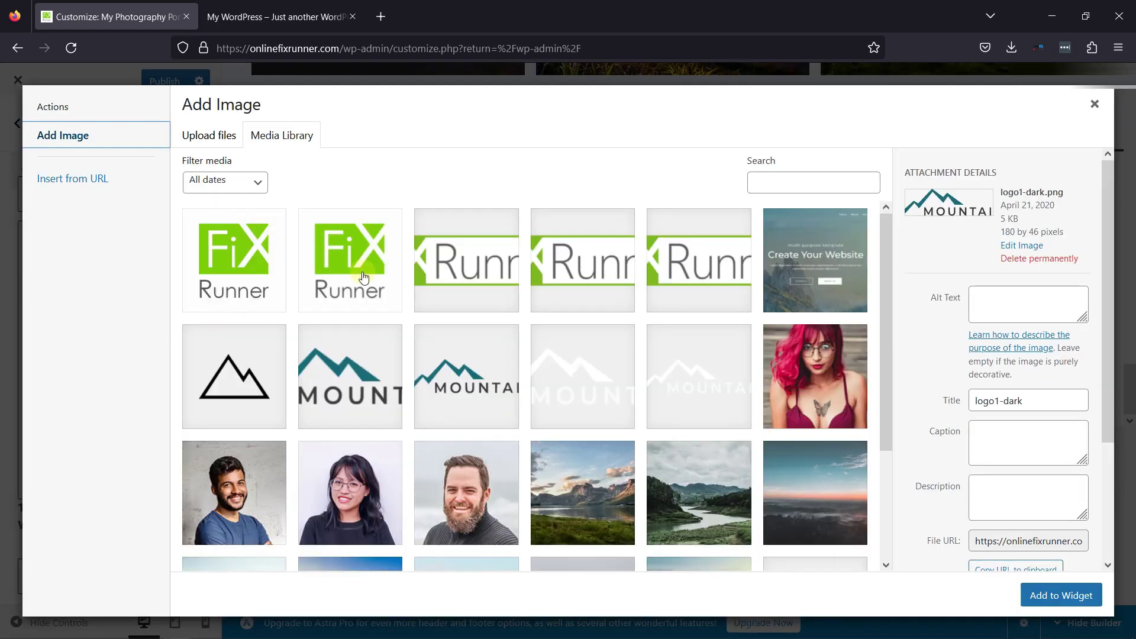
{"action": "left_click", "coordinate": [477, 267]}
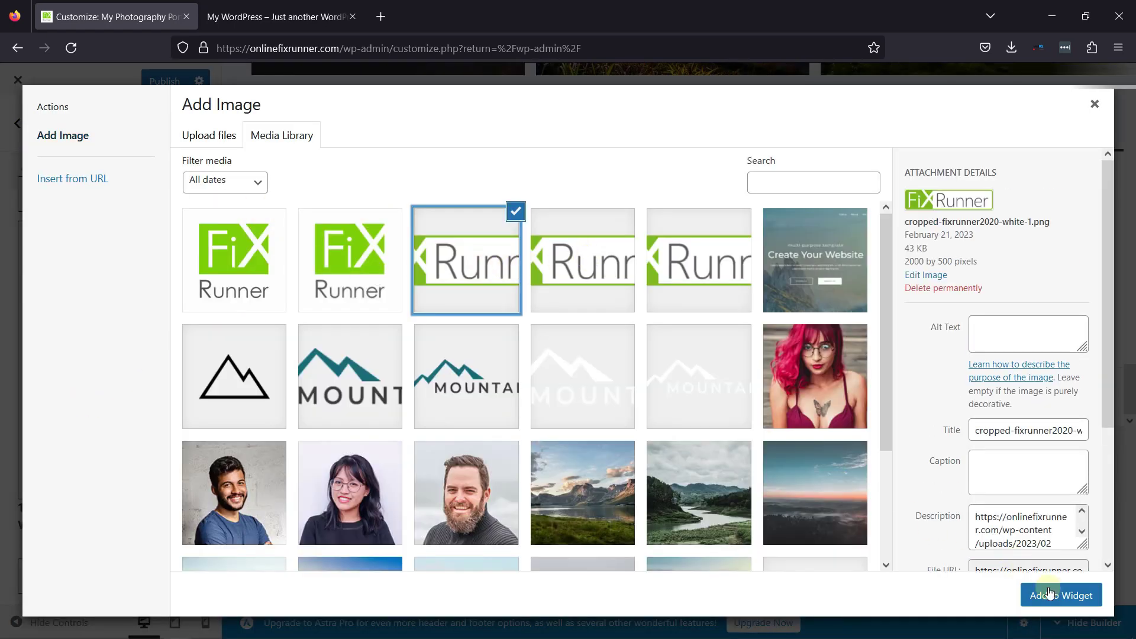
{"action": "left_click", "coordinate": [1048, 593]}
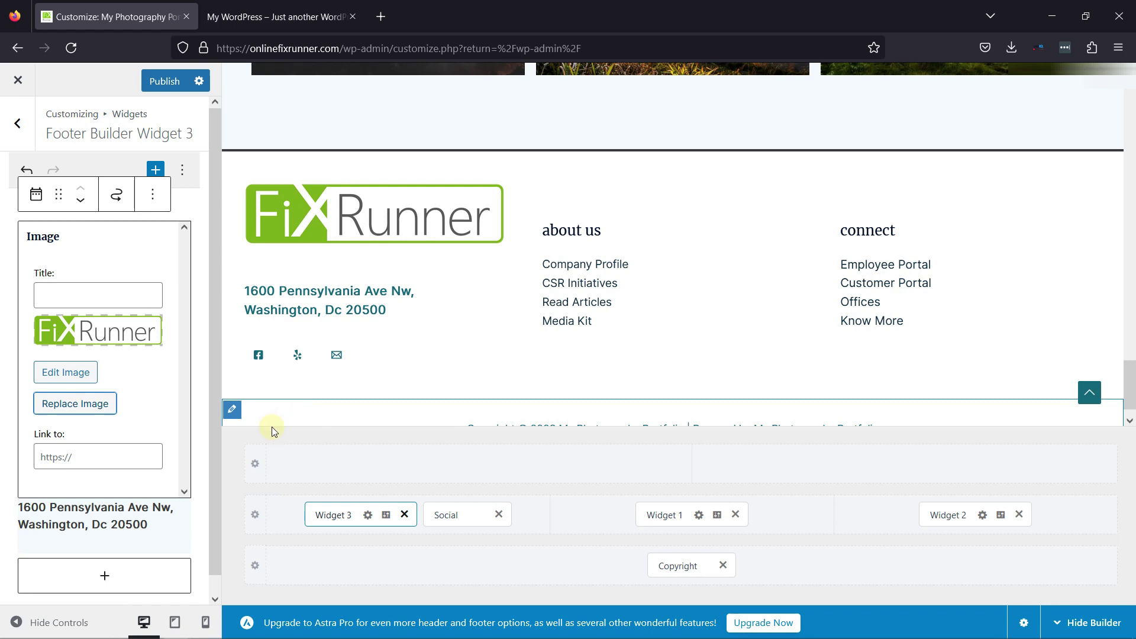
{"action": "left_click", "coordinate": [395, 308]}
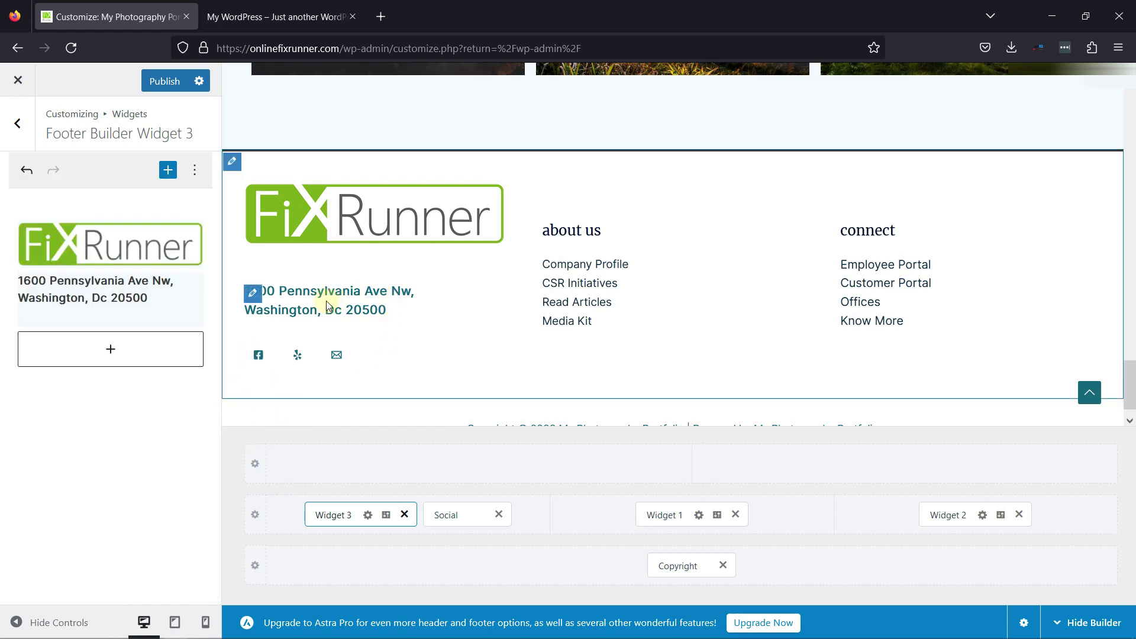
Convert footer Widget 3's address to a paragraph, retype it as Time Square New York, then open the about us menu.
{"action": "left_click", "coordinate": [253, 293]}
{"action": "double_click", "coordinate": [67, 133]}
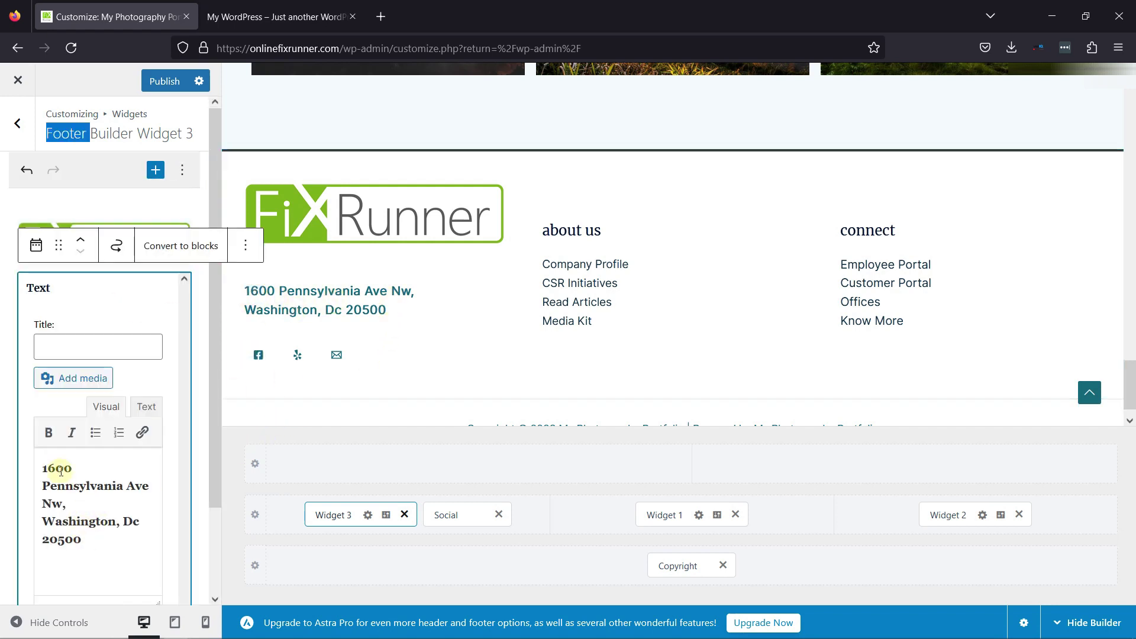
{"action": "left_click", "coordinate": [195, 259]}
{"action": "left_click_drag", "start_coordinate": [19, 296], "coordinate": [152, 317]}
{"action": "left_click", "coordinate": [157, 313]}
{"action": "triple_click", "coordinate": [47, 295]}
{"action": "type", "text": "Time Sw"}
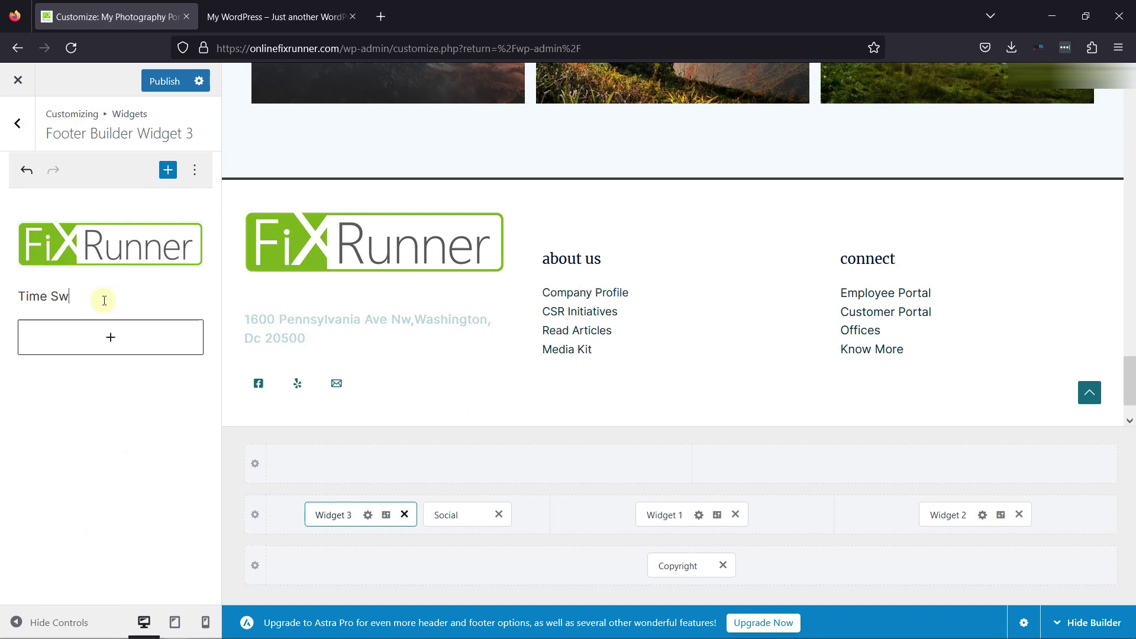
{"action": "type", "text": "uare n"}
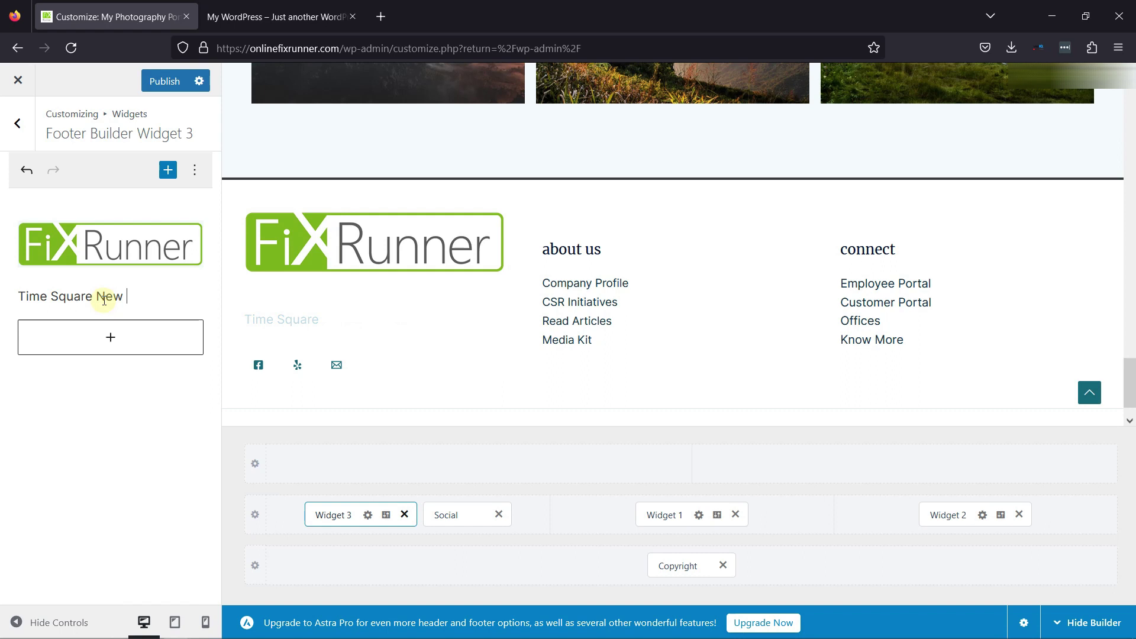
{"action": "left_click", "coordinate": [552, 251]}
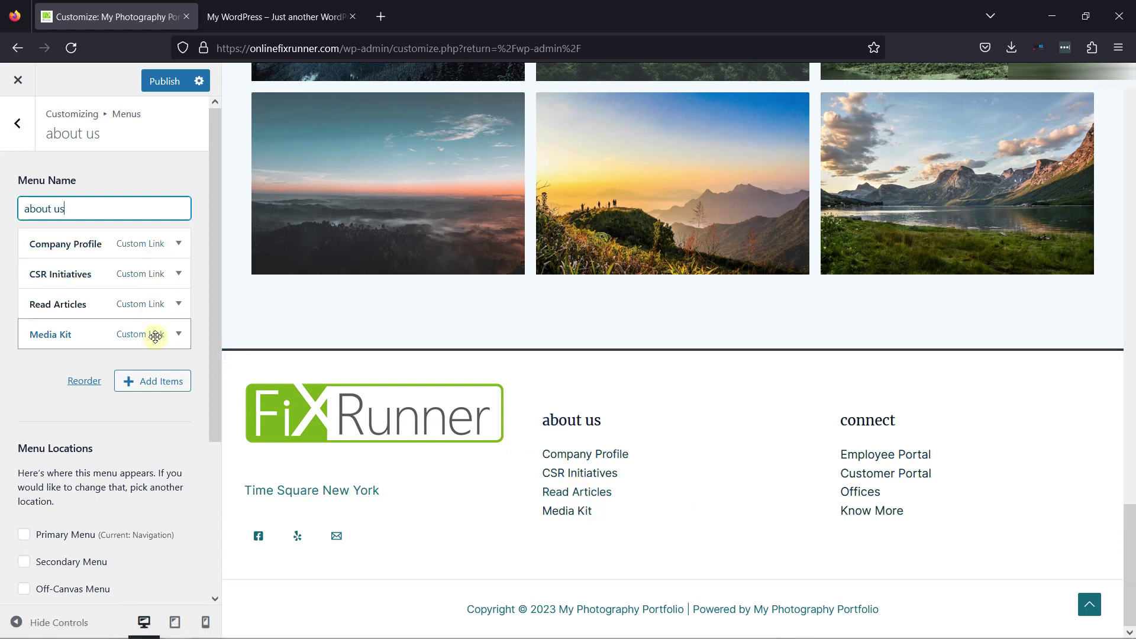
Rename the Company Profile and CSR Initiatives links to Portfolio and Wedding Portfolio.
{"action": "left_click", "coordinate": [163, 244]}
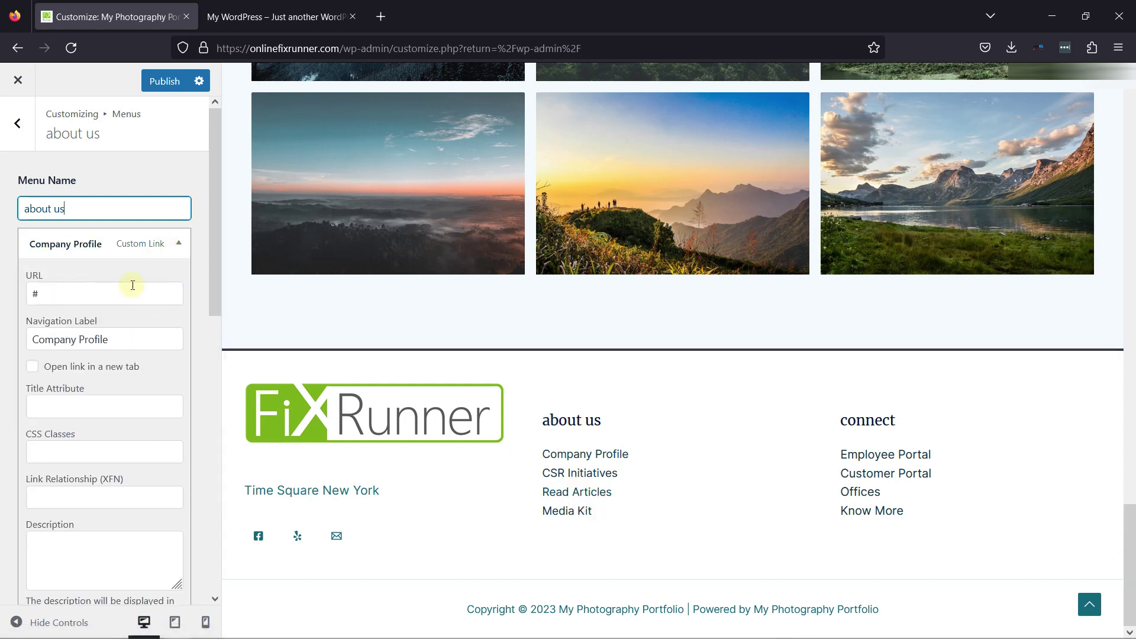
{"action": "left_click", "coordinate": [175, 243]}
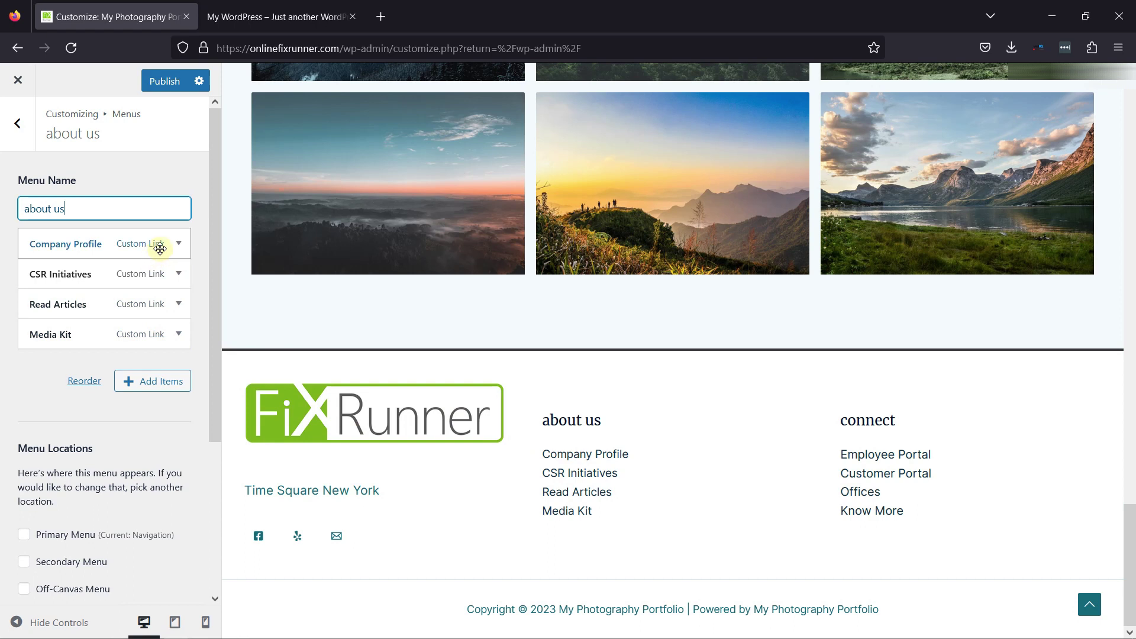
{"action": "left_click", "coordinate": [160, 248]}
{"action": "left_click_drag", "start_coordinate": [109, 339], "coordinate": [26, 342]}
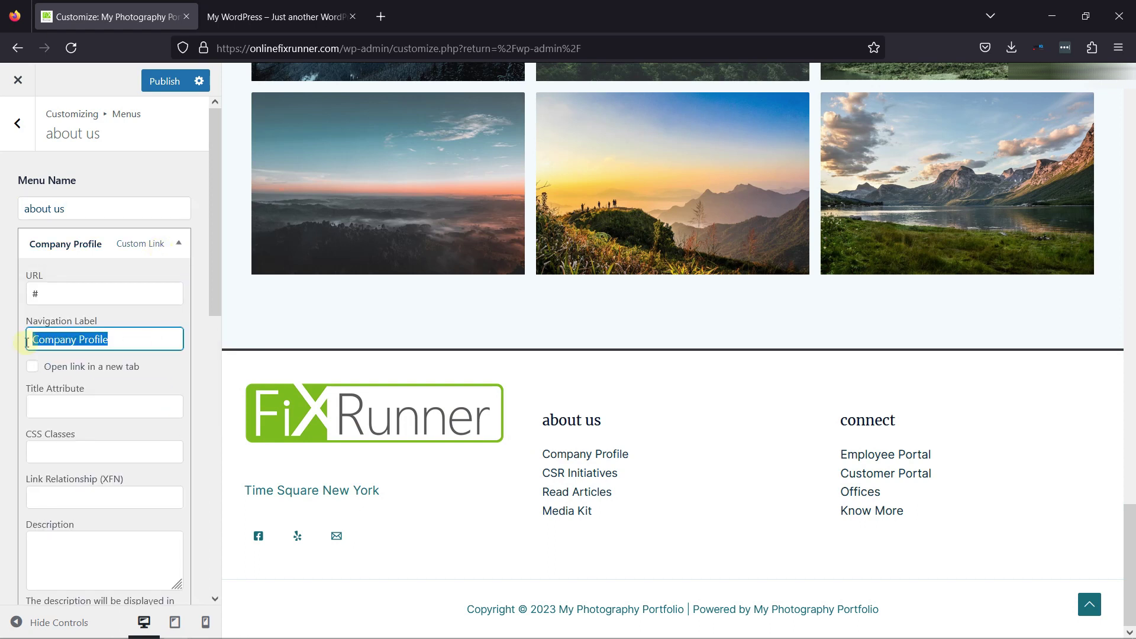
{"action": "type", "text": "Portfolio"}
{"action": "left_click", "coordinate": [136, 263]}
{"action": "left_click", "coordinate": [140, 273]}
{"action": "triple_click", "coordinate": [119, 370]}
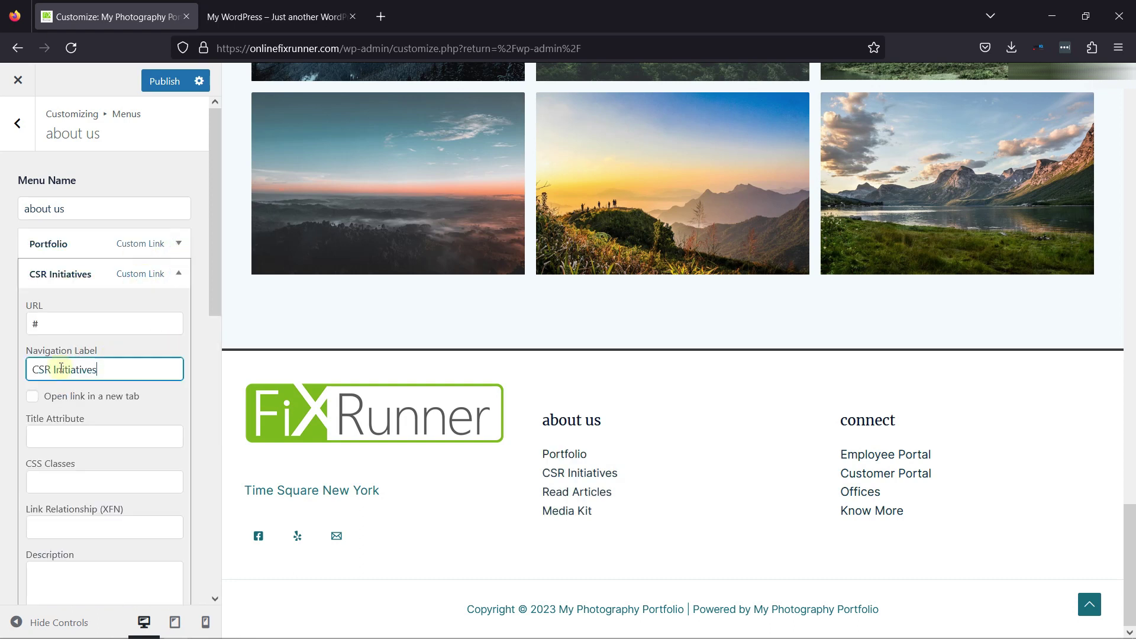
{"action": "type", "text": "Wedding Portfolio"}
{"action": "left_click", "coordinate": [172, 273]}
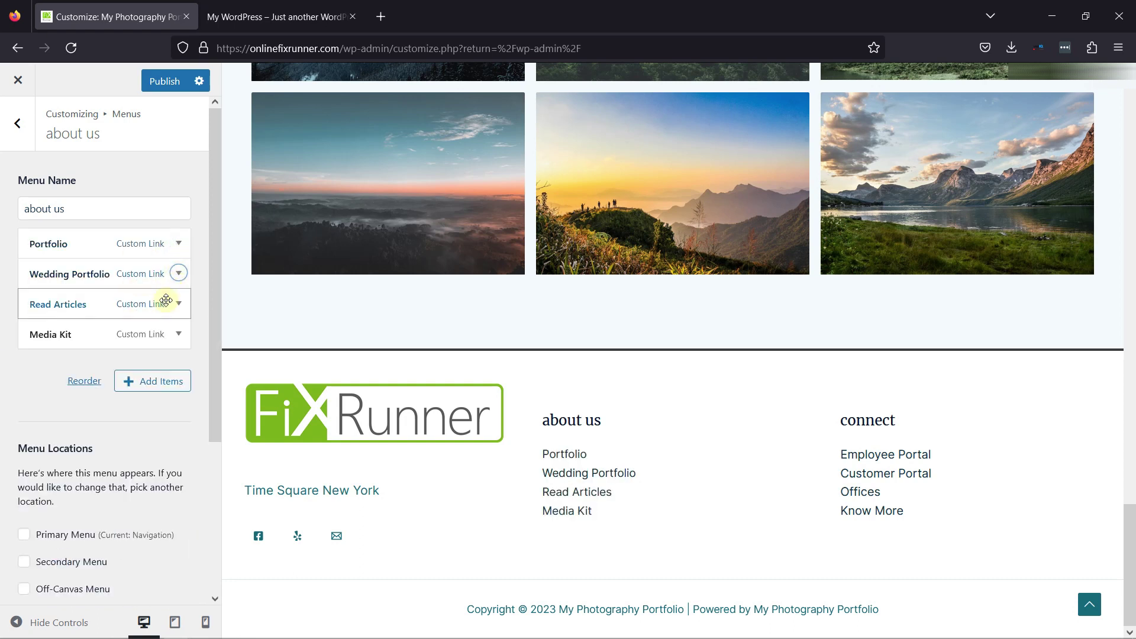
Rename the Read Articles and Media Kit links to Fashion Portfolio and Advertisement Portfolio.
{"action": "left_click", "coordinate": [168, 303]}
{"action": "left_click_drag", "start_coordinate": [118, 400], "coordinate": [5, 398]}
{"action": "type", "text": "Fashion Portf"}
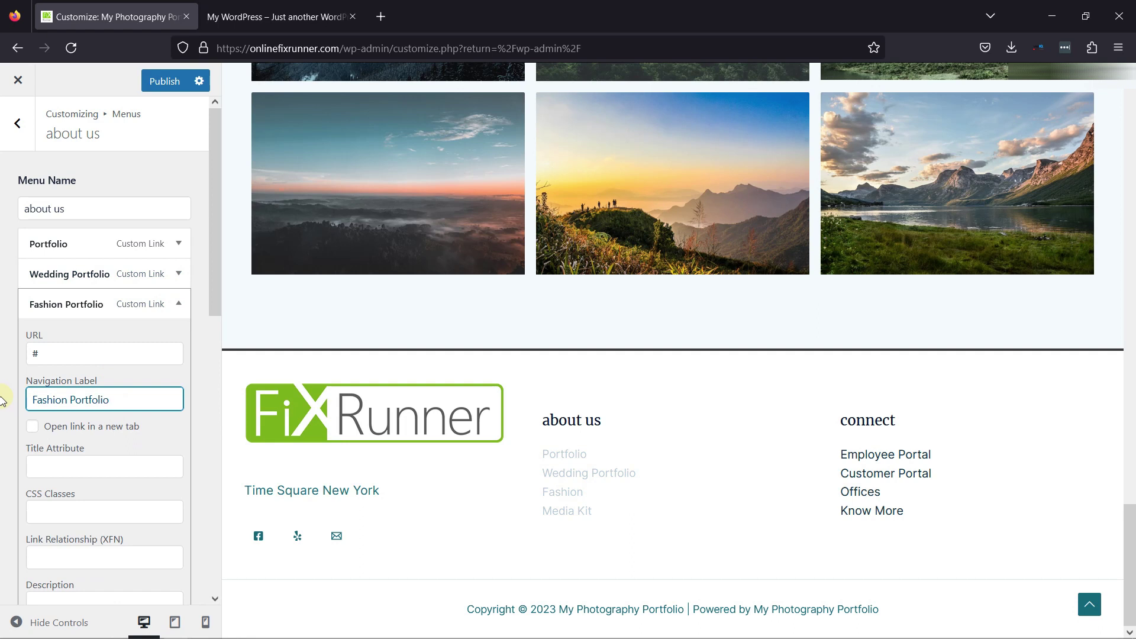
{"action": "type", "text": "olio"}
{"action": "left_click", "coordinate": [178, 303]}
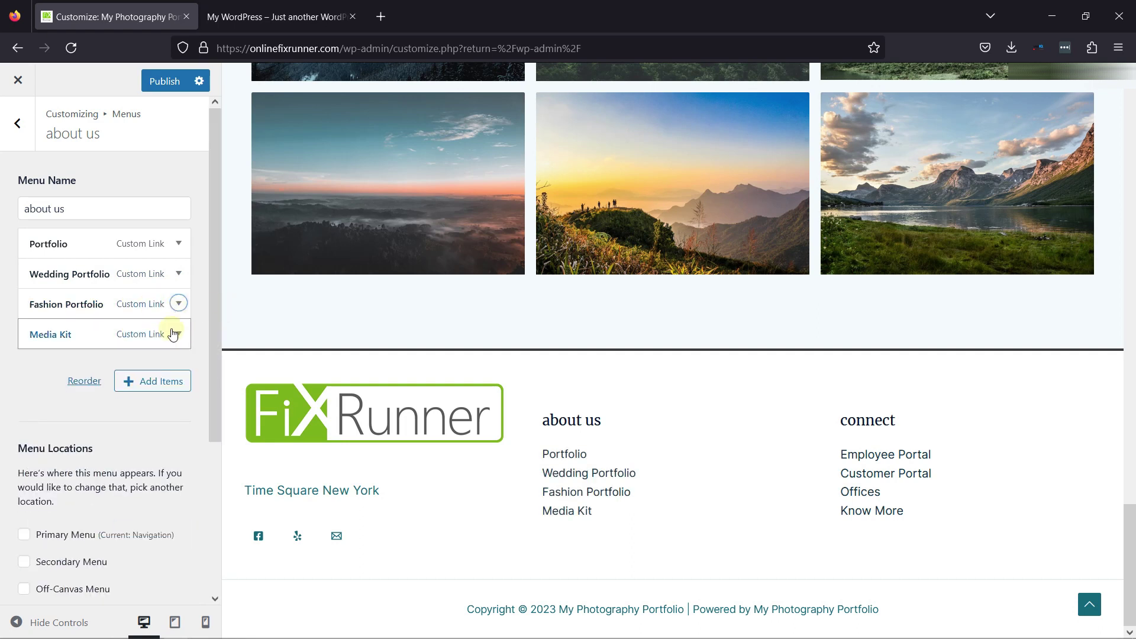
{"action": "left_click", "coordinate": [176, 333]}
{"action": "left_click", "coordinate": [38, 427]}
{"action": "key", "text": "ctrl+a"}
{"action": "type", "text": "Advertisement Portfolio"}
{"action": "key", "text": "Return"}
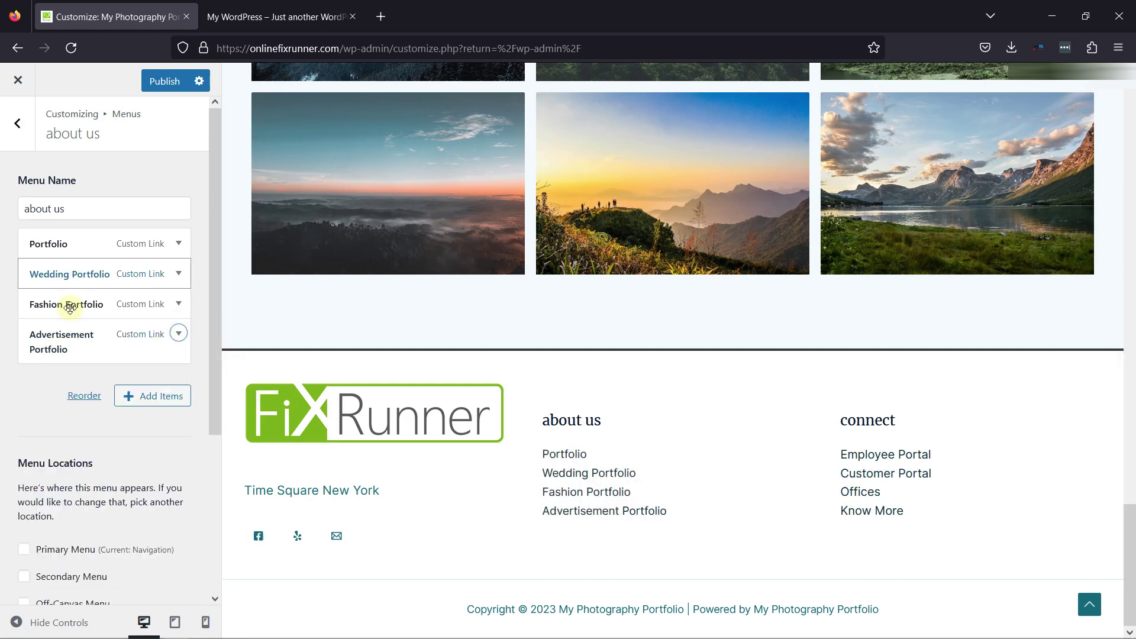
Change the menu name from 'about us' to 'about me'.
{"action": "left_click", "coordinate": [100, 209]}
{"action": "key", "text": "BackSpace"}
{"action": "key", "text": "BackSpace"}
{"action": "type", "text": "me"}
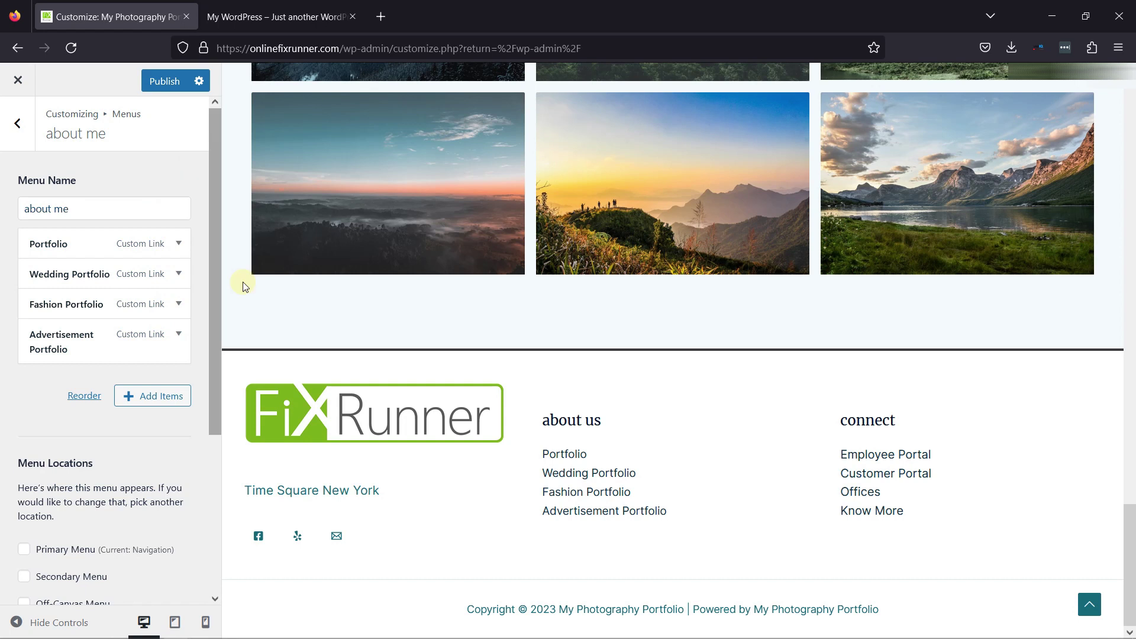
In the connect menu, rename the Employee Portal link to 'Contact Me'.
{"action": "left_click", "coordinate": [849, 421]}
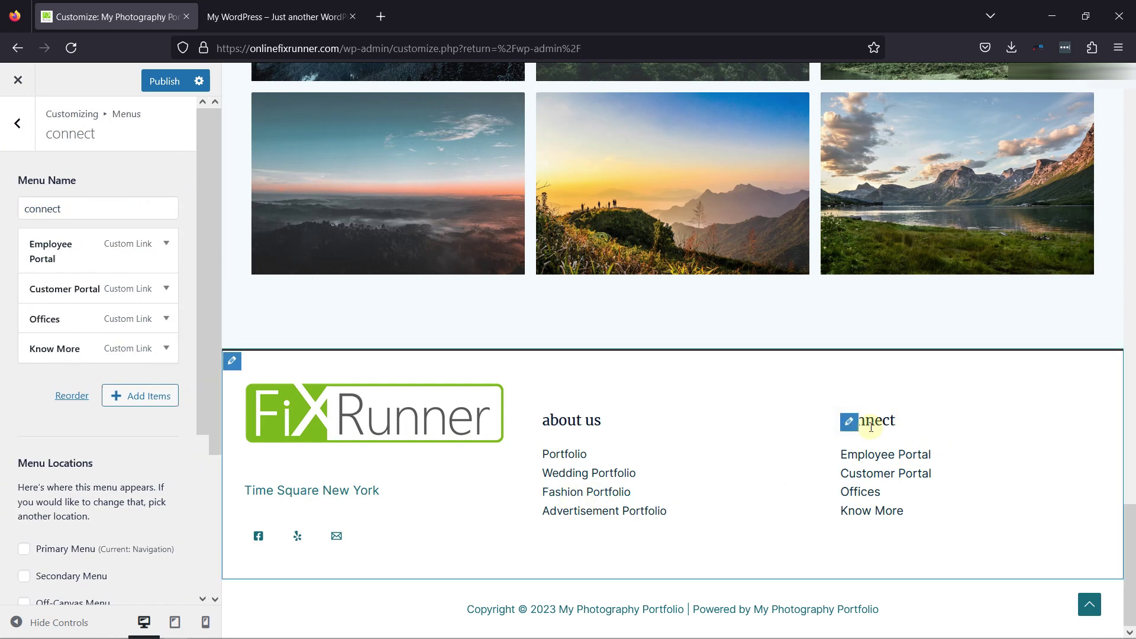
{"action": "left_click", "coordinate": [166, 244]}
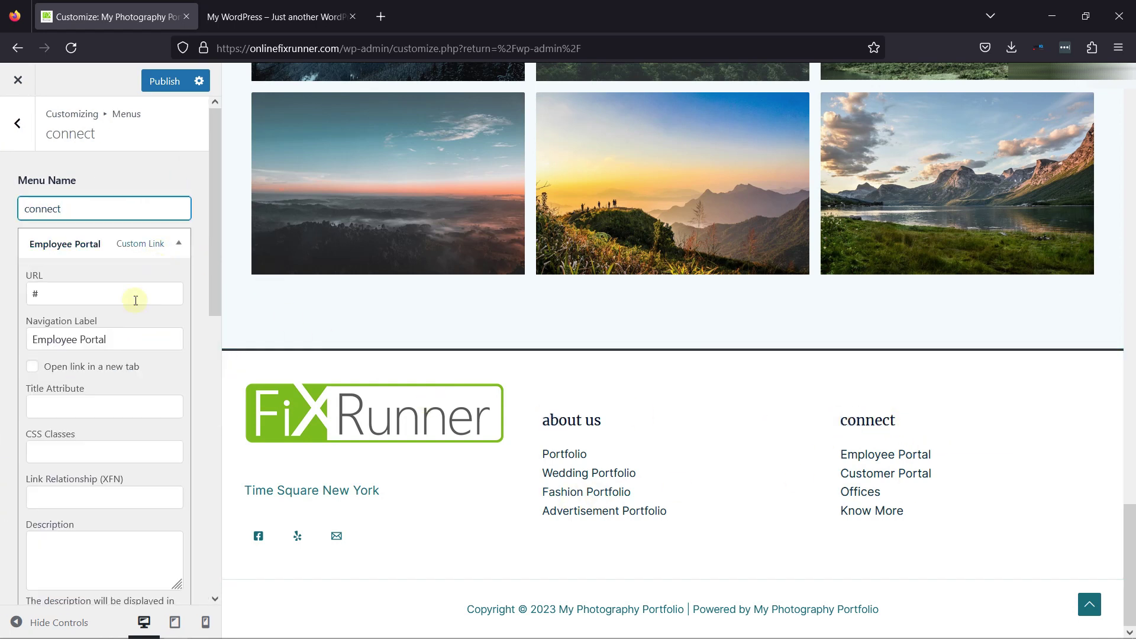
{"action": "left_click", "coordinate": [178, 243]}
{"action": "left_click", "coordinate": [113, 245]}
{"action": "triple_click", "coordinate": [106, 329]}
{"action": "type", "text": "Con"}
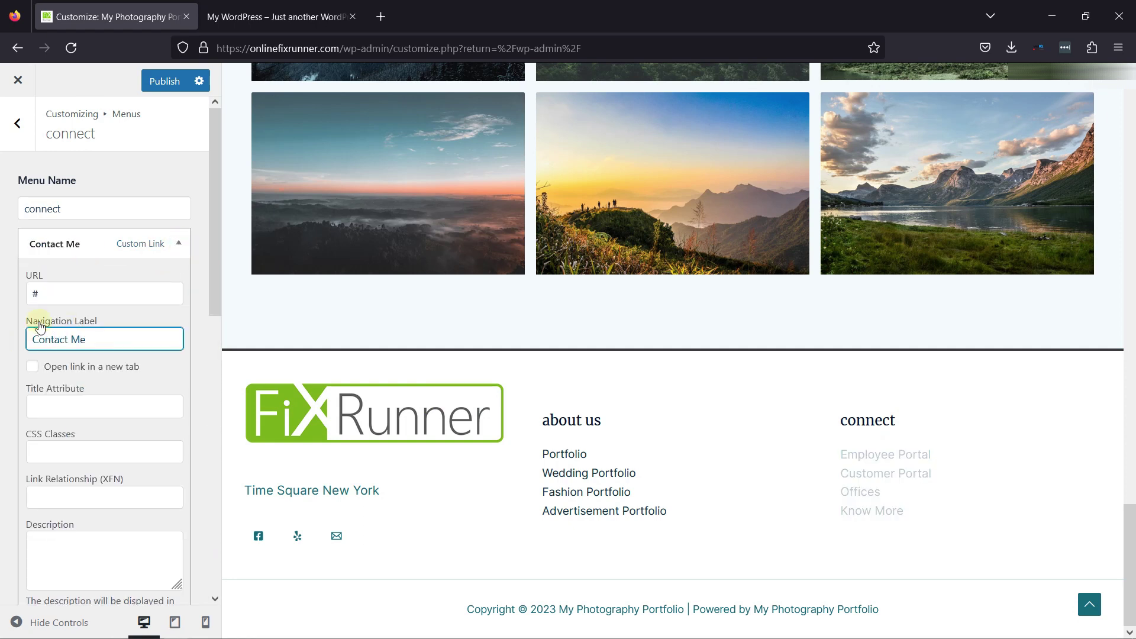
{"action": "type", "text": "tact Me"}
{"action": "left_click", "coordinate": [178, 243]}
Remove the Customer Portal, Offices and Know More links, then return to the menus list.
{"action": "left_click", "coordinate": [161, 284]}
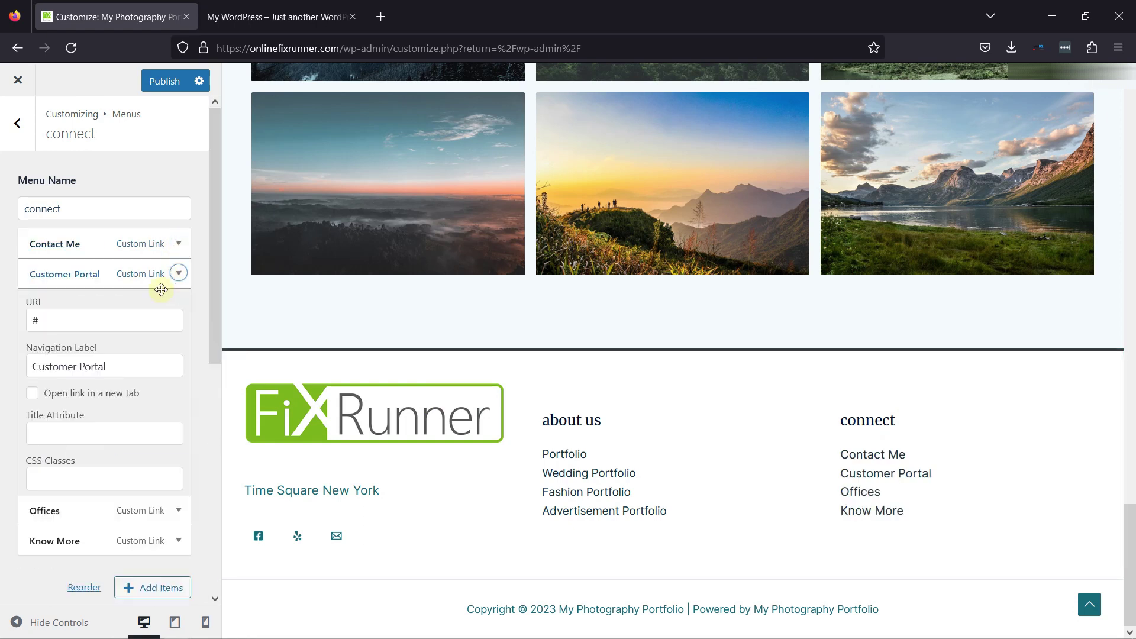
{"action": "scroll", "coordinate": [126, 426], "scroll_direction": "down", "scroll_amount": 6}
{"action": "left_click", "coordinate": [49, 295]}
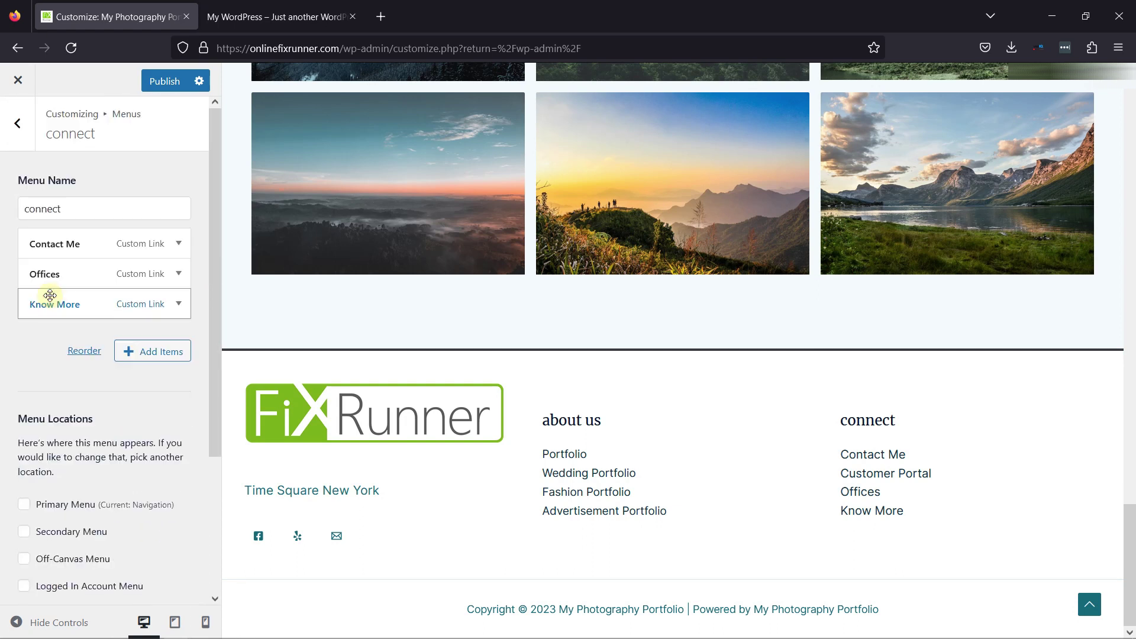
{"action": "left_click", "coordinate": [155, 273]}
{"action": "scroll", "coordinate": [44, 532], "scroll_direction": "down", "scroll_amount": 3}
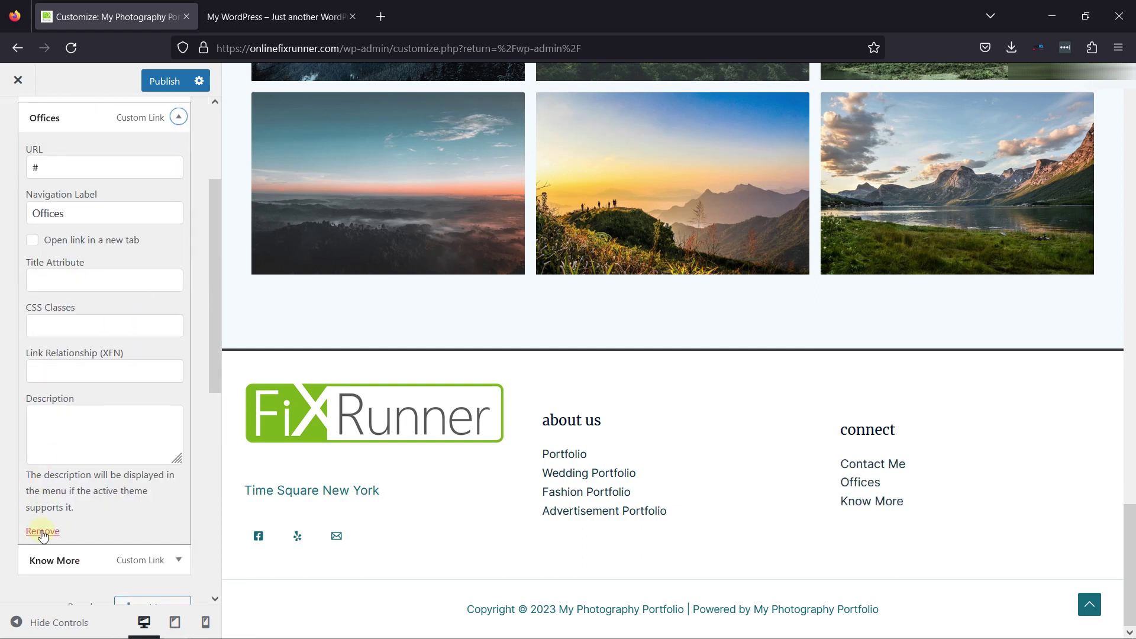
{"action": "left_click", "coordinate": [42, 531]}
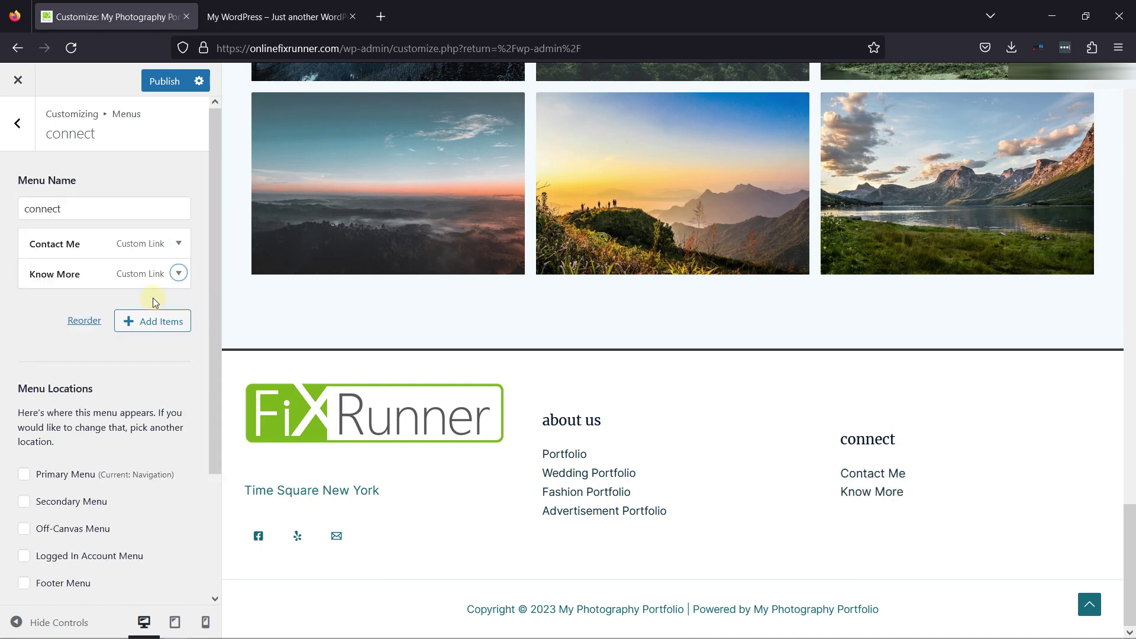
{"action": "left_click", "coordinate": [178, 273]}
{"action": "scroll", "coordinate": [106, 431], "scroll_direction": "down", "scroll_amount": 4}
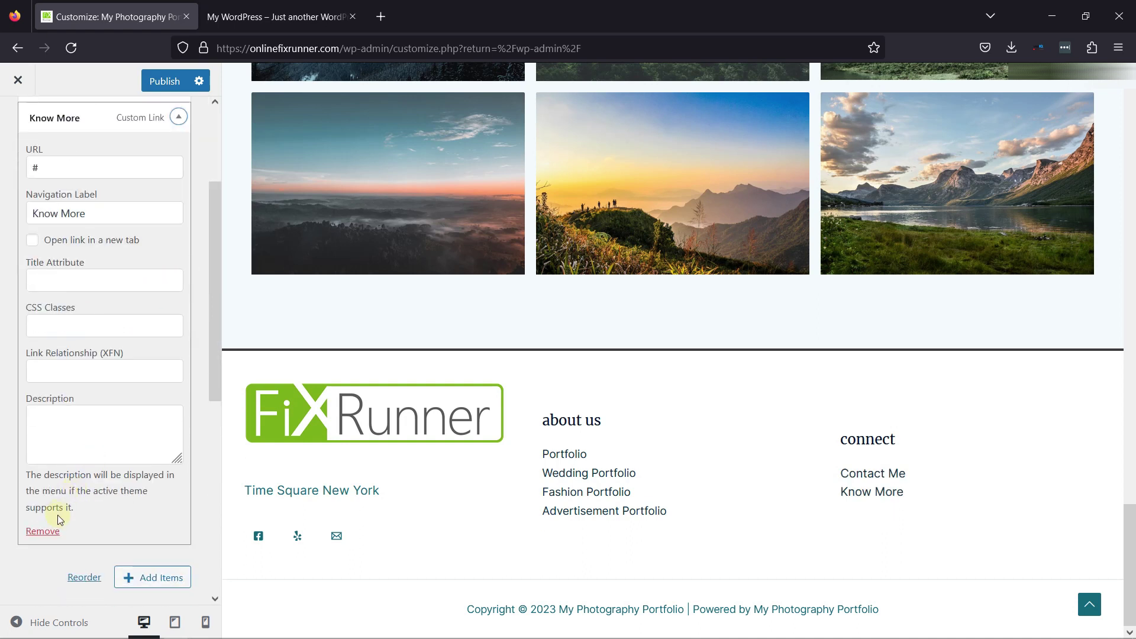
{"action": "left_click", "coordinate": [42, 530]}
{"action": "scroll", "coordinate": [119, 313], "scroll_direction": "up", "scroll_amount": 5}
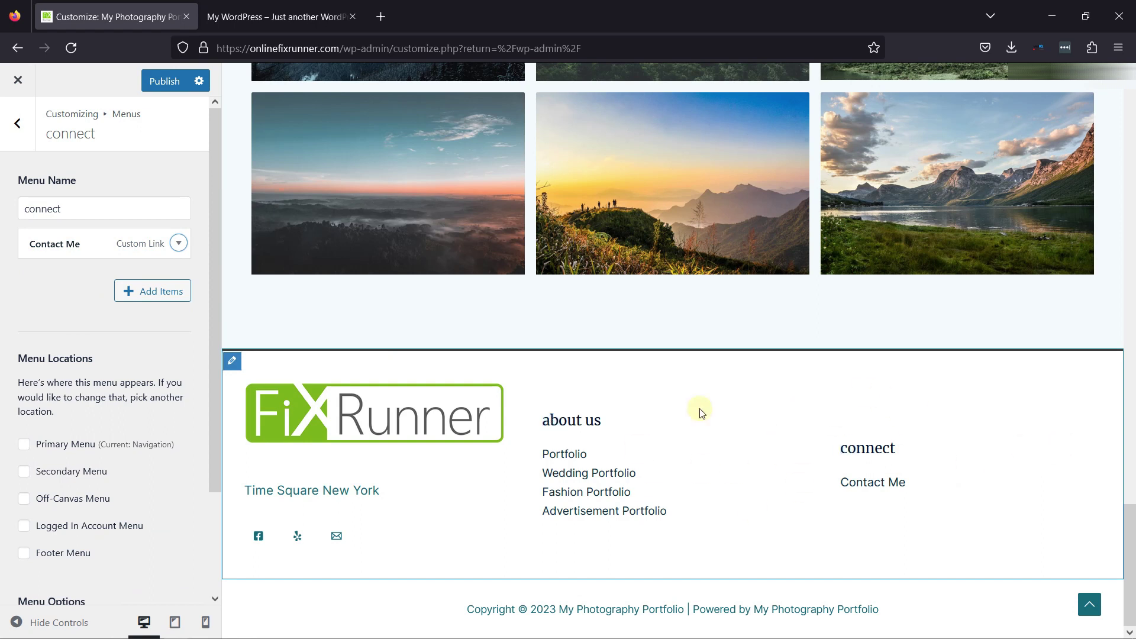
{"action": "left_click", "coordinate": [17, 137]}
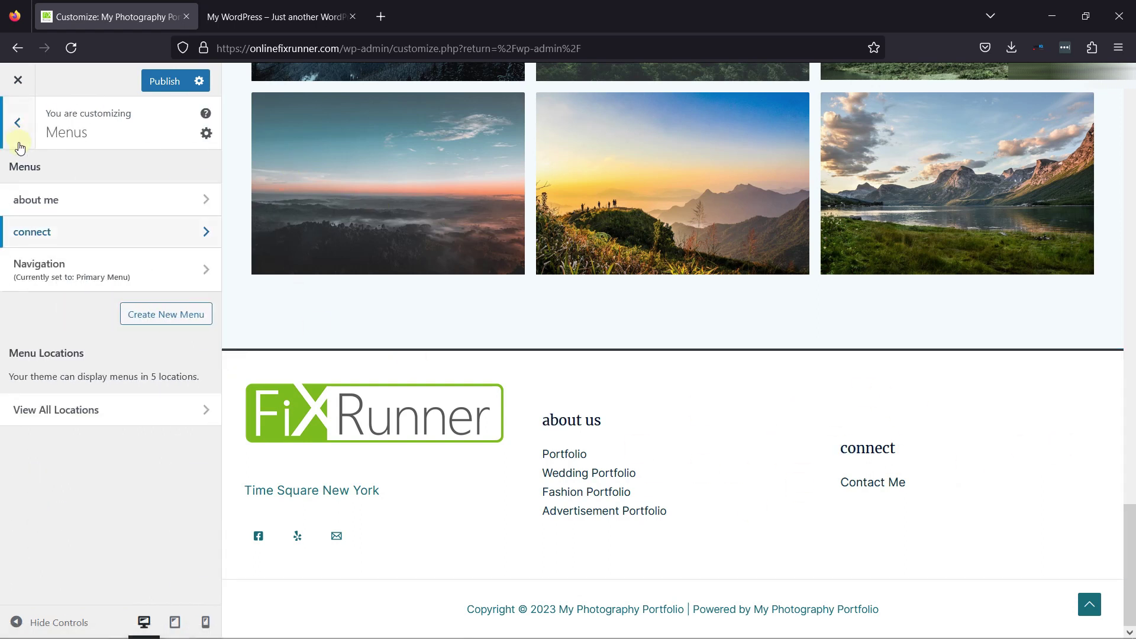
Glance at Site Identity, then open Menus > Navigation listing Home, About, Services and Contact.
{"action": "left_click", "coordinate": [20, 132]}
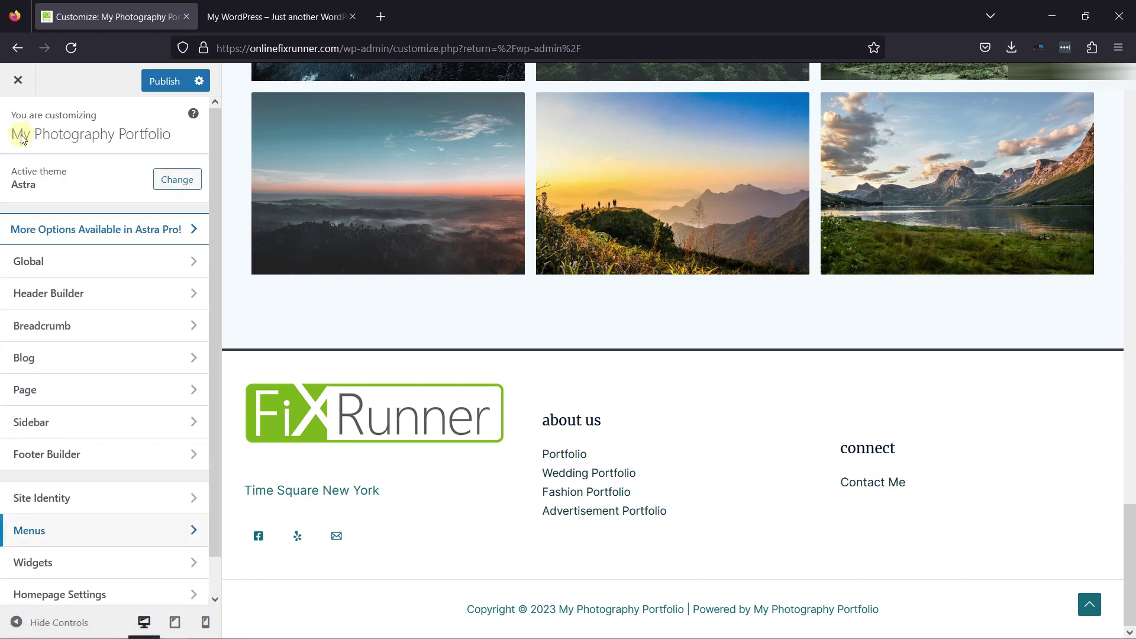
{"action": "scroll", "coordinate": [767, 374], "scroll_direction": "up", "scroll_amount": 20}
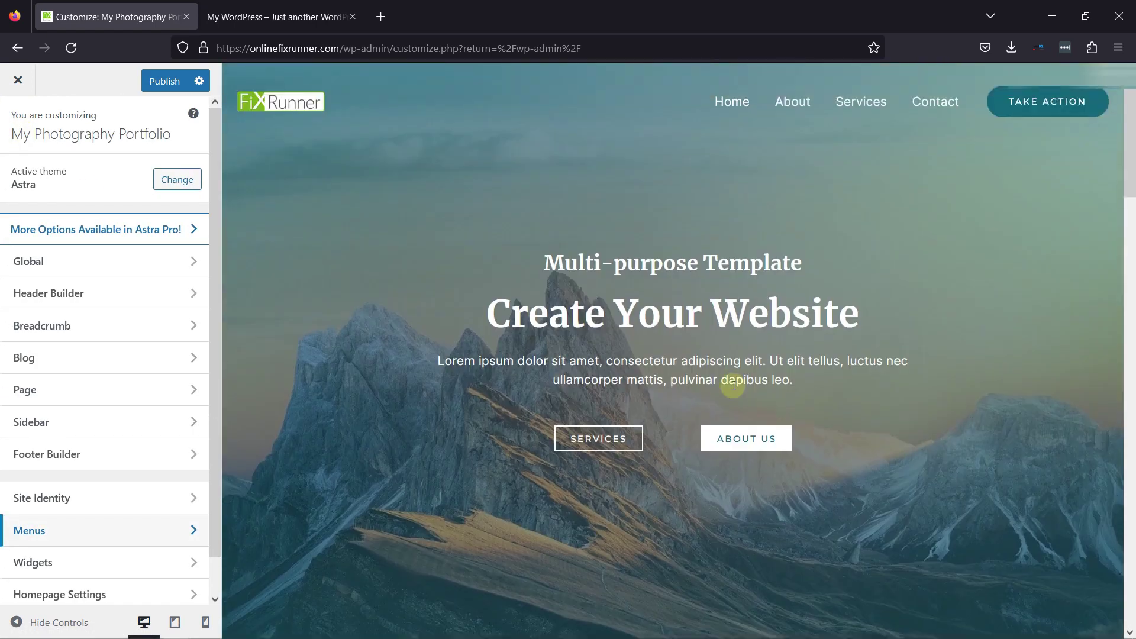
{"action": "left_click", "coordinate": [48, 498]}
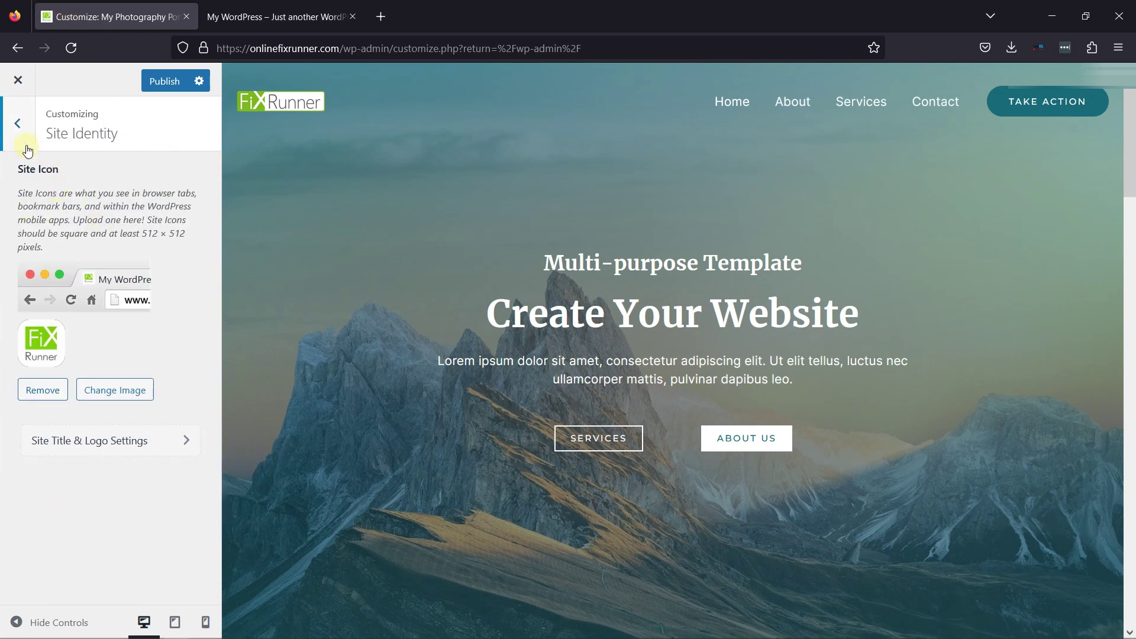
{"action": "left_click", "coordinate": [17, 123]}
{"action": "left_click", "coordinate": [97, 533]}
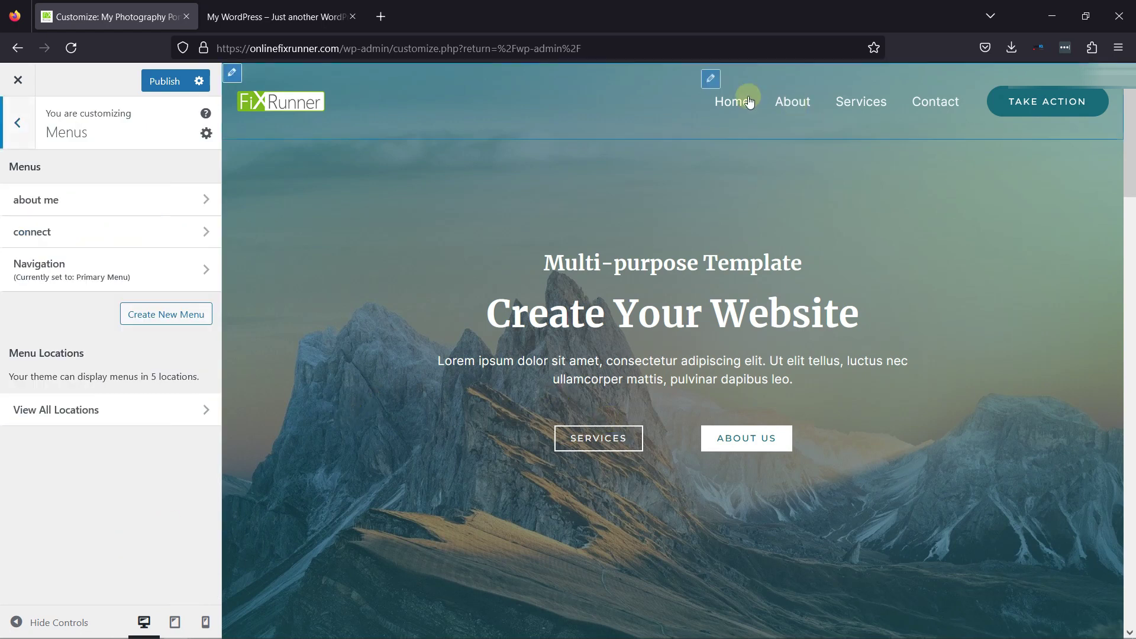
{"action": "left_click", "coordinate": [100, 285]}
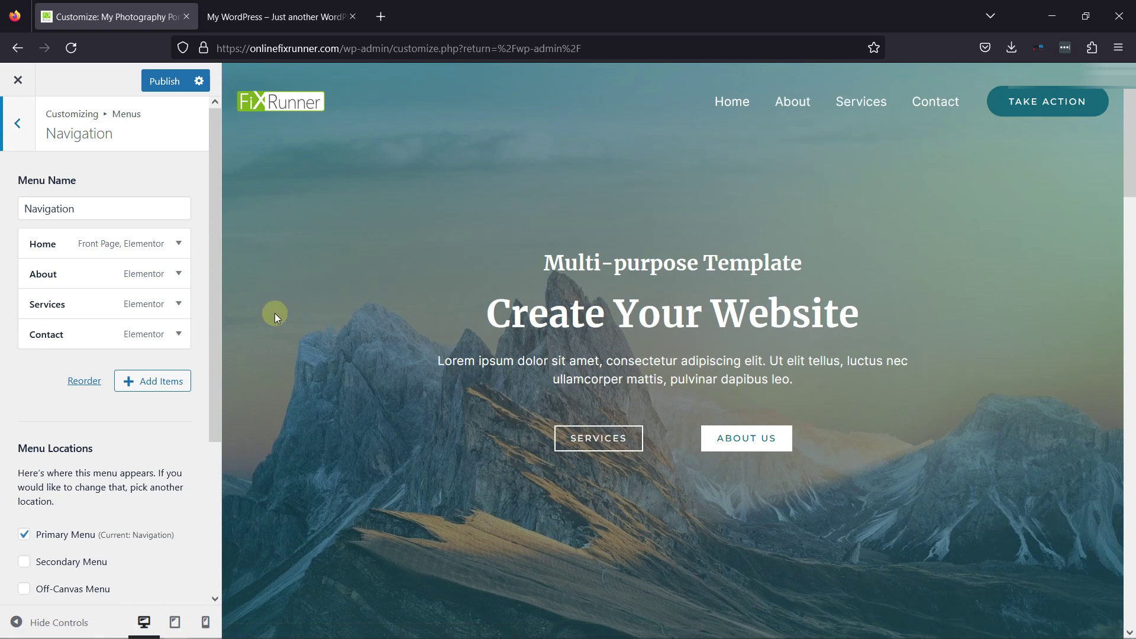
{"action": "left_click", "coordinate": [155, 388]}
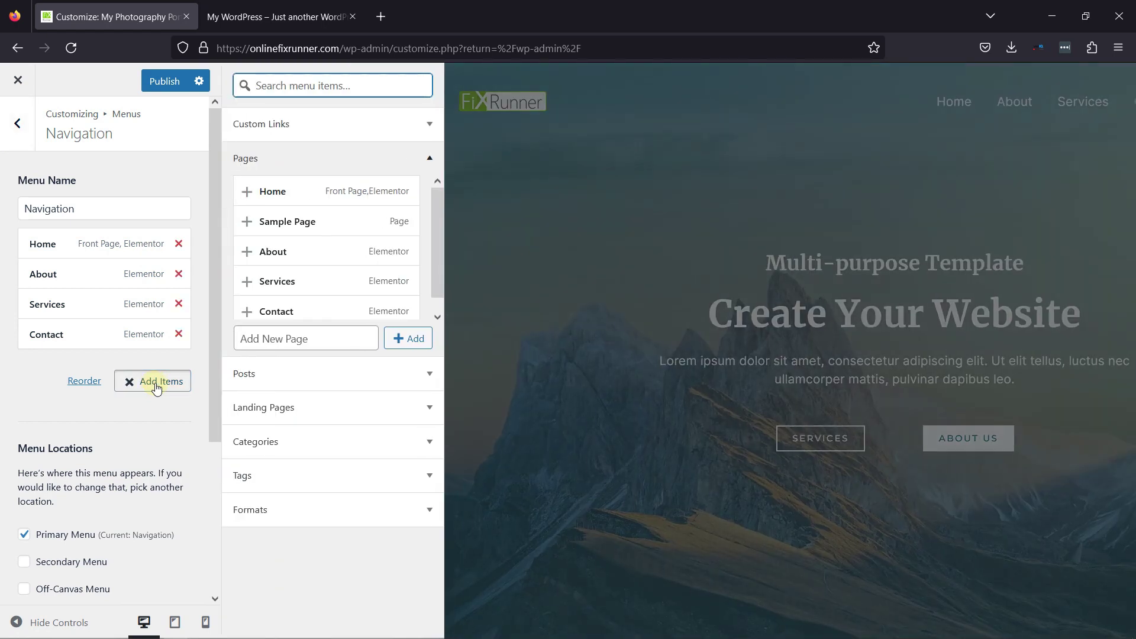
{"action": "scroll", "coordinate": [361, 257], "scroll_direction": "down", "scroll_amount": 1}
{"action": "scroll", "coordinate": [361, 252], "scroll_direction": "up", "scroll_amount": 1}
{"action": "left_click", "coordinate": [245, 223]}
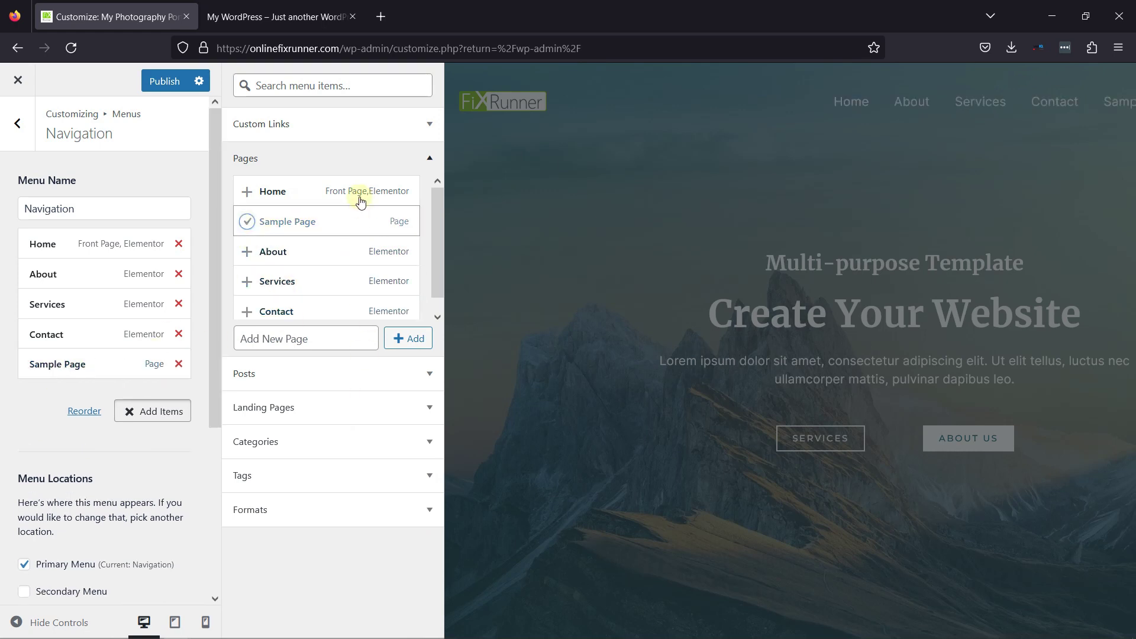
{"action": "left_click", "coordinate": [429, 158]}
{"action": "left_click", "coordinate": [351, 201]}
{"action": "left_click", "coordinate": [348, 195]}
{"action": "left_click", "coordinate": [333, 227]}
{"action": "left_click", "coordinate": [335, 228]}
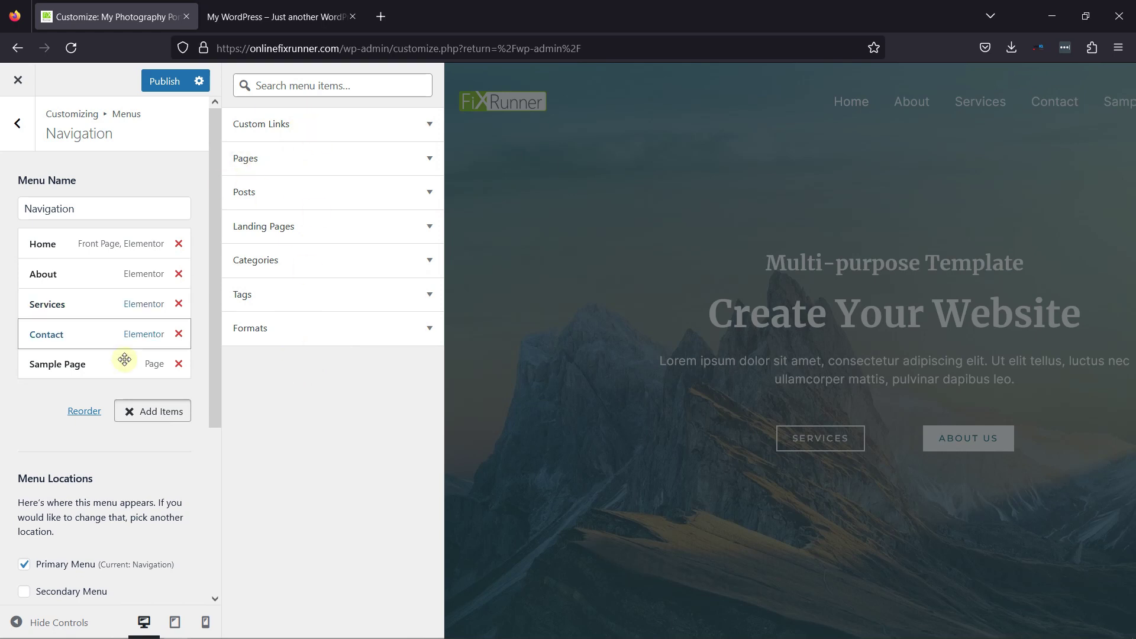
{"action": "mouse_move", "coordinate": [51, 362]}
{"action": "left_mouse_down"}
{"action": "mouse_move", "coordinate": [61, 331]}
{"action": "mouse_move", "coordinate": [32, 317]}
{"action": "mouse_move", "coordinate": [17, 330]}
{"action": "mouse_move", "coordinate": [34, 349]}
{"action": "left_mouse_up"}
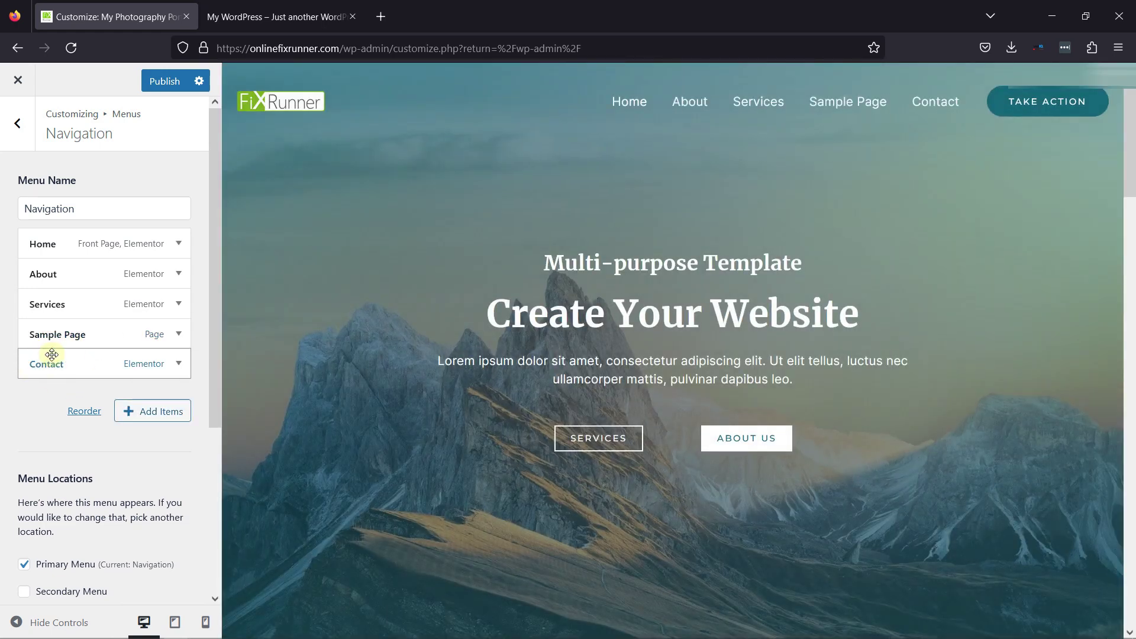
{"action": "left_click", "coordinate": [181, 335]}
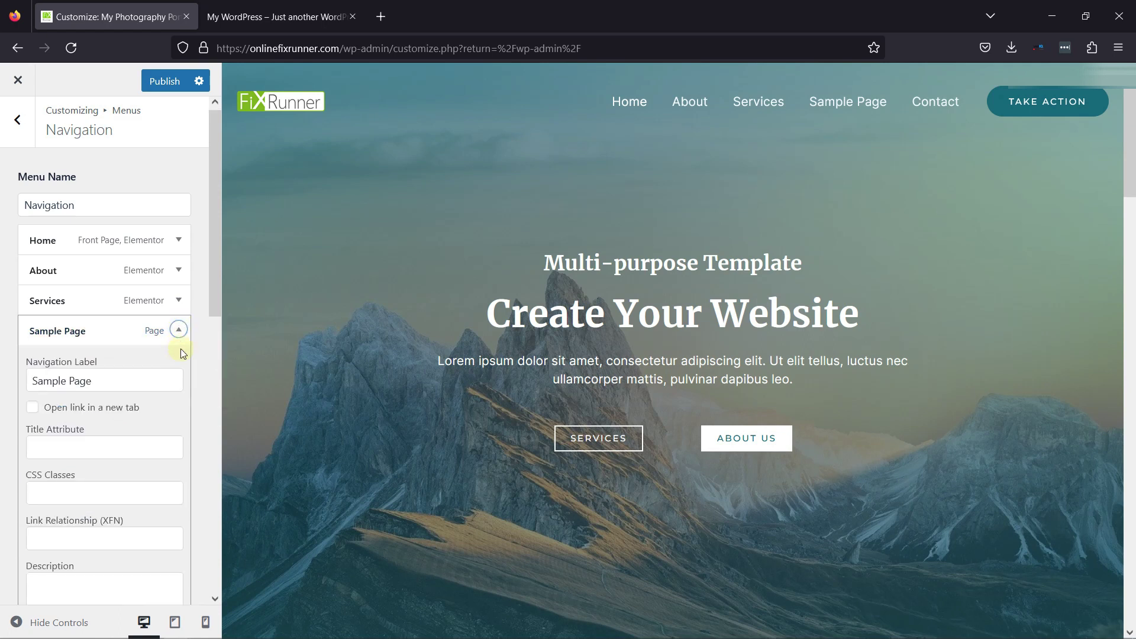
{"action": "scroll", "coordinate": [183, 355], "scroll_direction": "down", "scroll_amount": 4}
{"action": "left_click", "coordinate": [43, 488]}
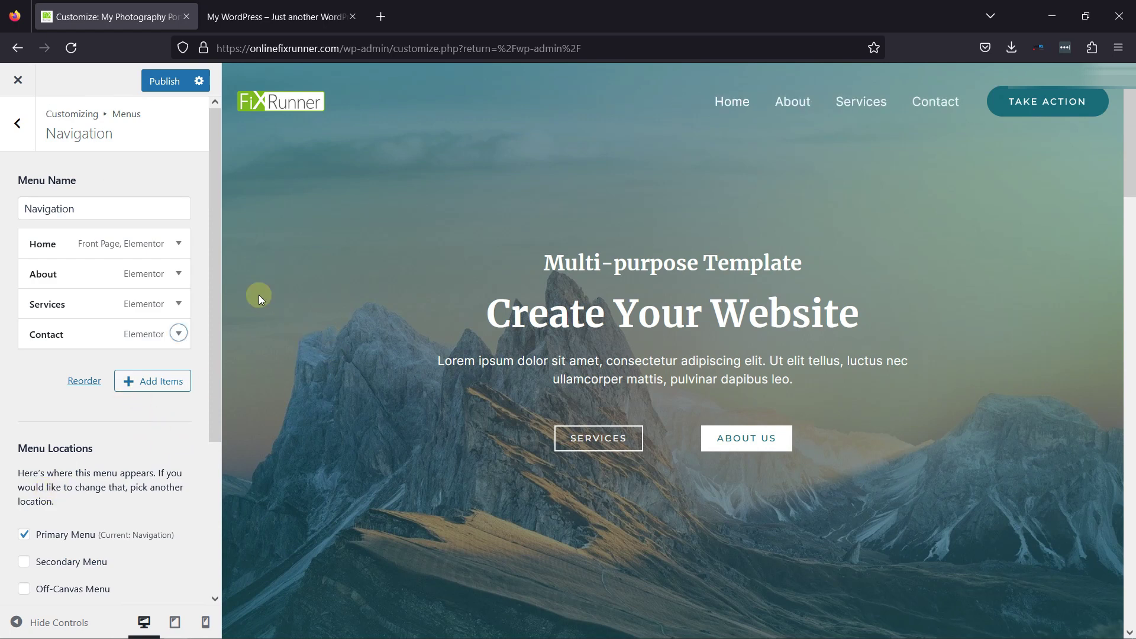
Back out to the main Customizer and look through Widgets, Homepage Settings and Additional CSS.
{"action": "left_click", "coordinate": [17, 123]}
{"action": "left_click", "coordinate": [17, 121]}
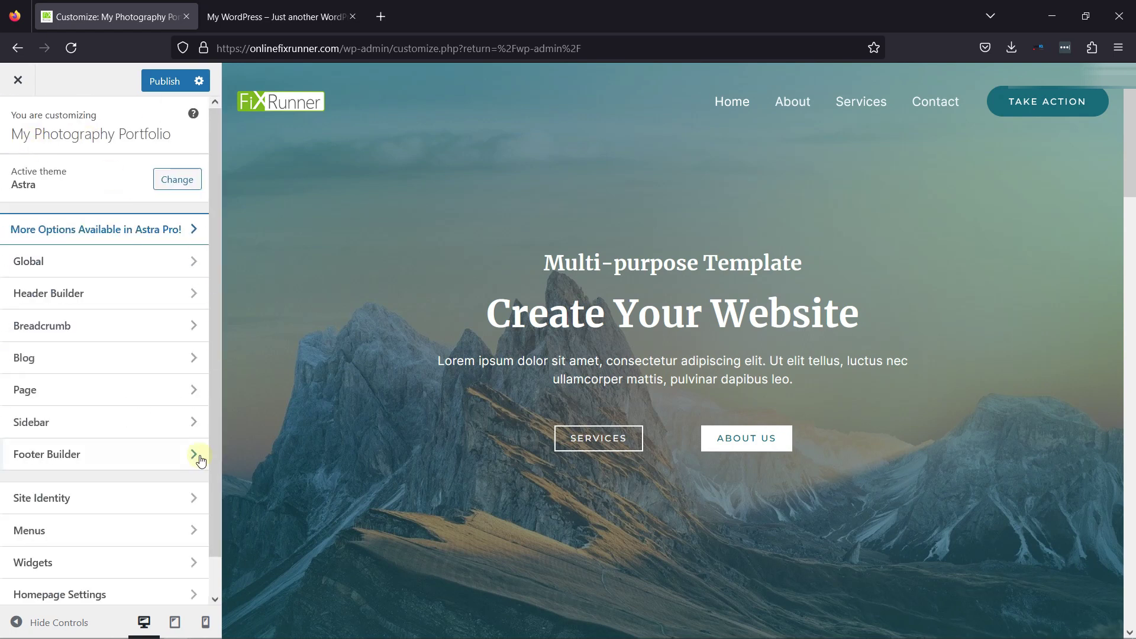
{"action": "scroll", "coordinate": [149, 453], "scroll_direction": "down", "scroll_amount": 2}
{"action": "left_click", "coordinate": [185, 536]}
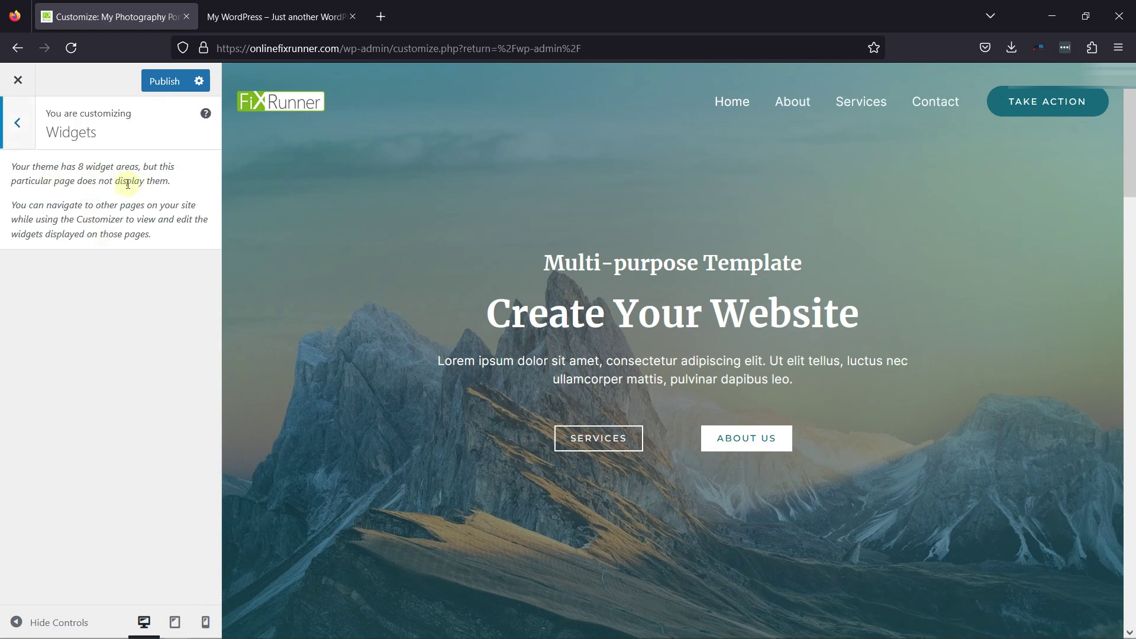
{"action": "left_click", "coordinate": [32, 125]}
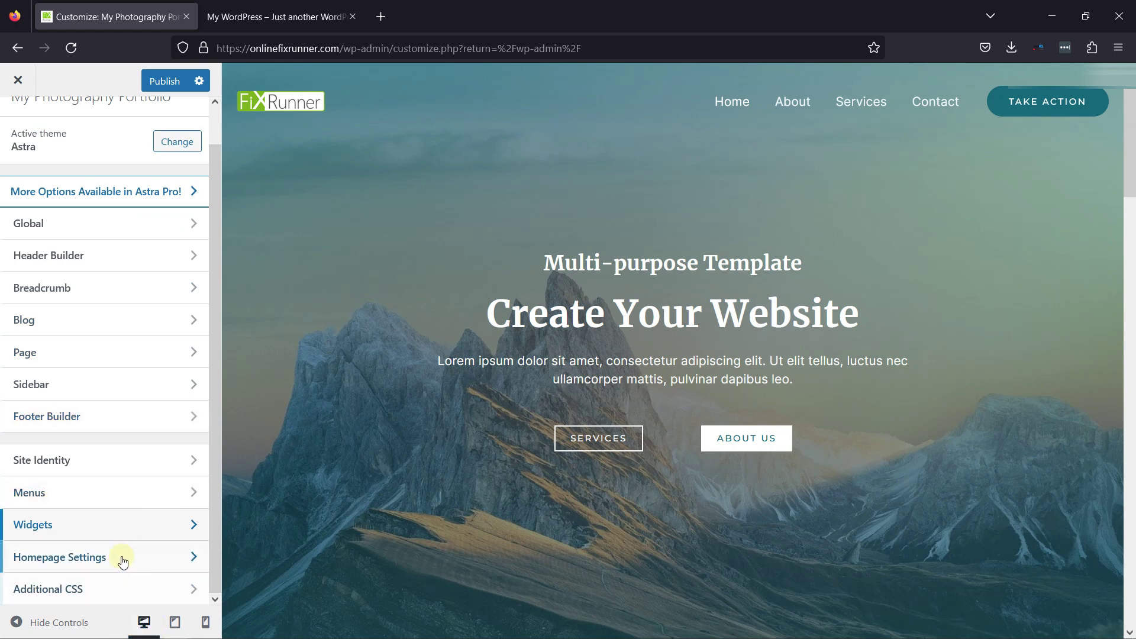
{"action": "left_click", "coordinate": [121, 559]}
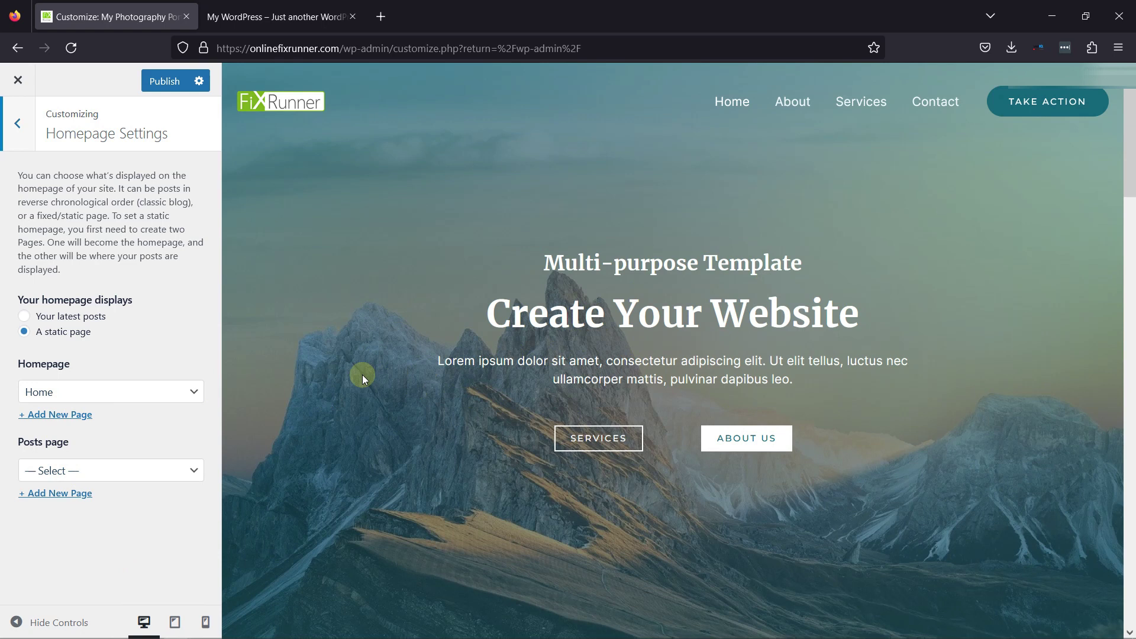
{"action": "left_click", "coordinate": [17, 123]}
{"action": "left_click", "coordinate": [165, 593]}
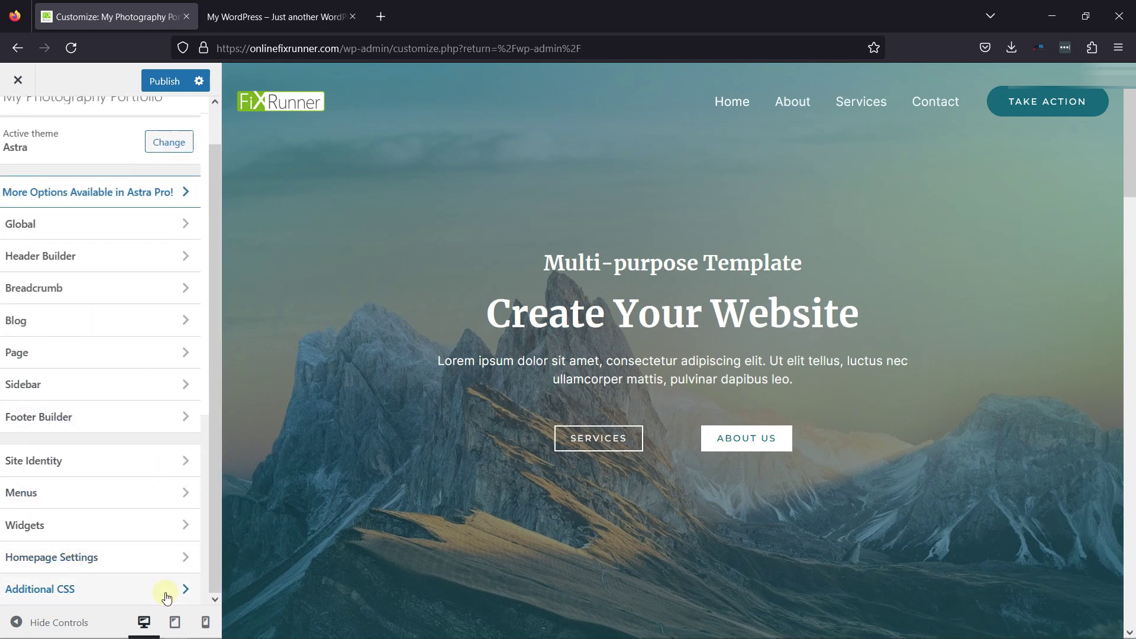
{"action": "left_click", "coordinate": [188, 413]}
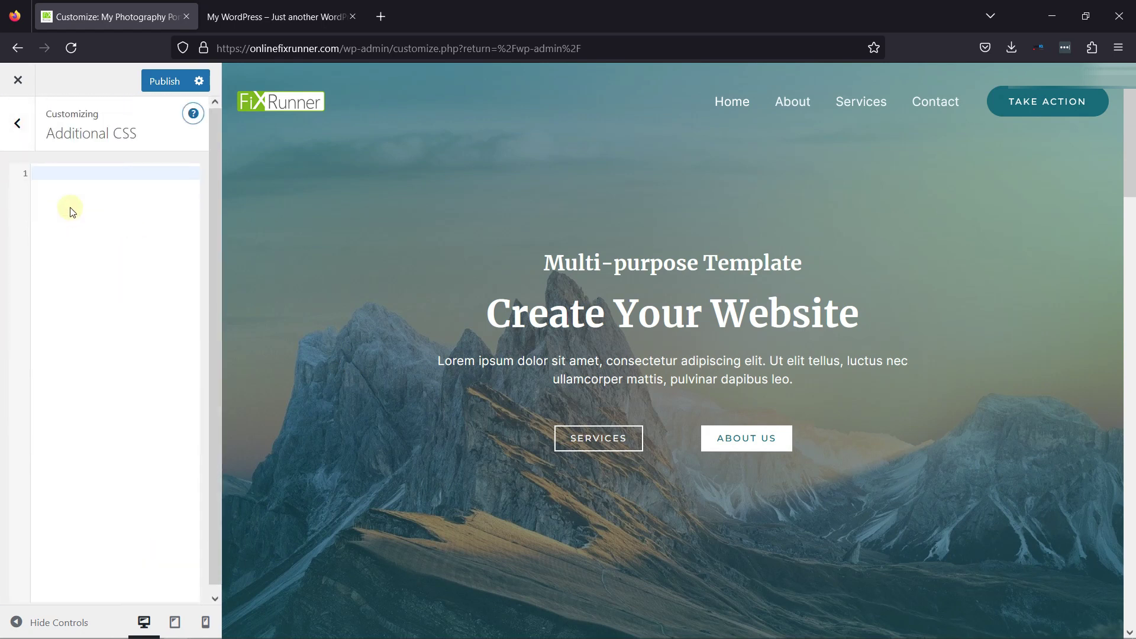
{"action": "left_click", "coordinate": [17, 123]}
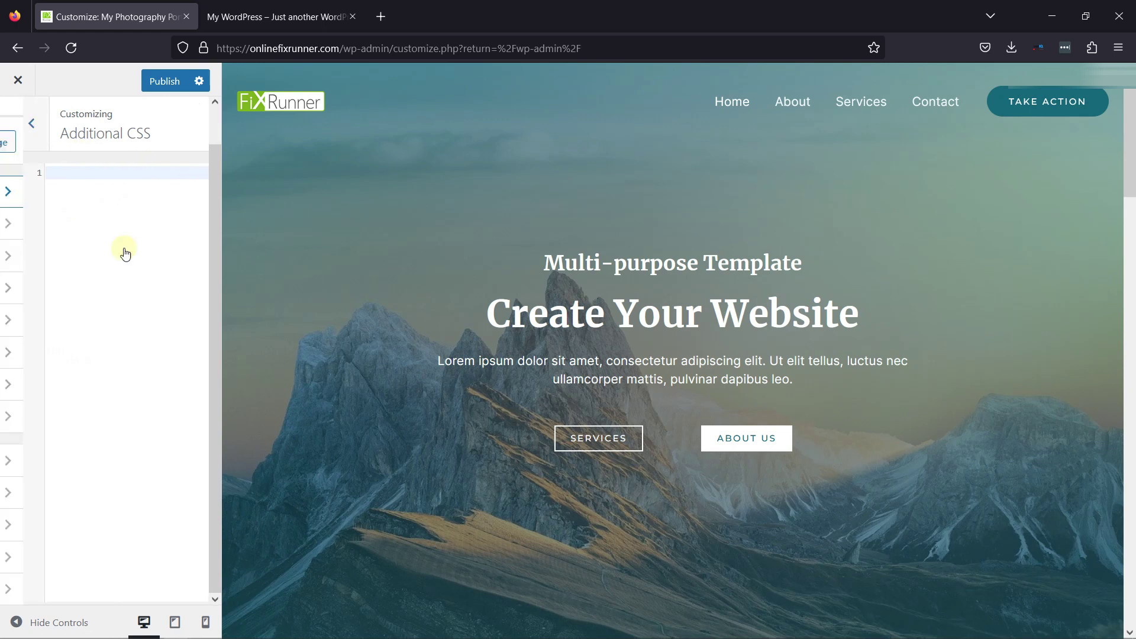
Preview the site at tablet, phone and desktop widths, scrolling and returning to the top.
{"action": "left_click", "coordinate": [183, 626]}
{"action": "left_click", "coordinate": [203, 626]}
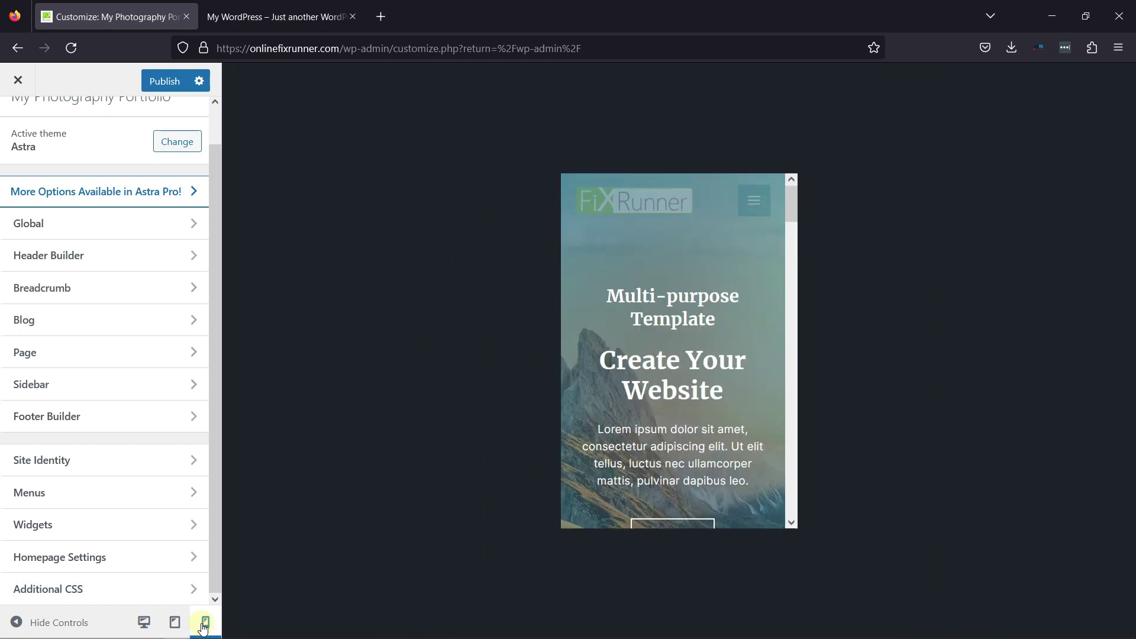
{"action": "left_click", "coordinate": [143, 622]}
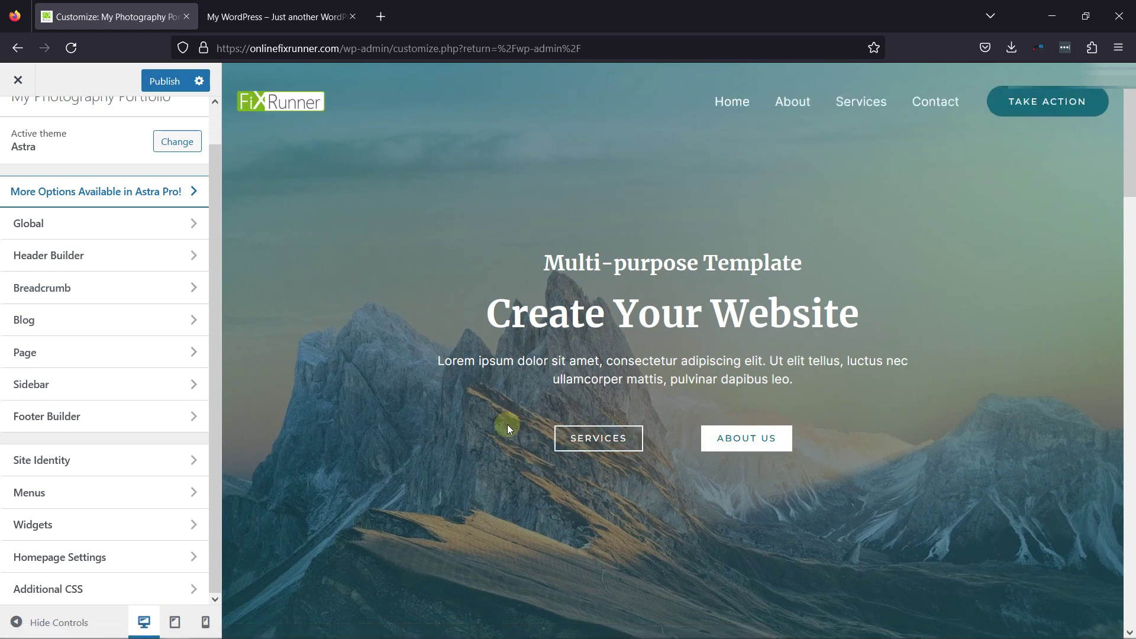
{"action": "scroll", "coordinate": [506, 424], "scroll_direction": "down", "scroll_amount": 10}
{"action": "scroll", "coordinate": [508, 425], "scroll_direction": "down", "scroll_amount": 10}
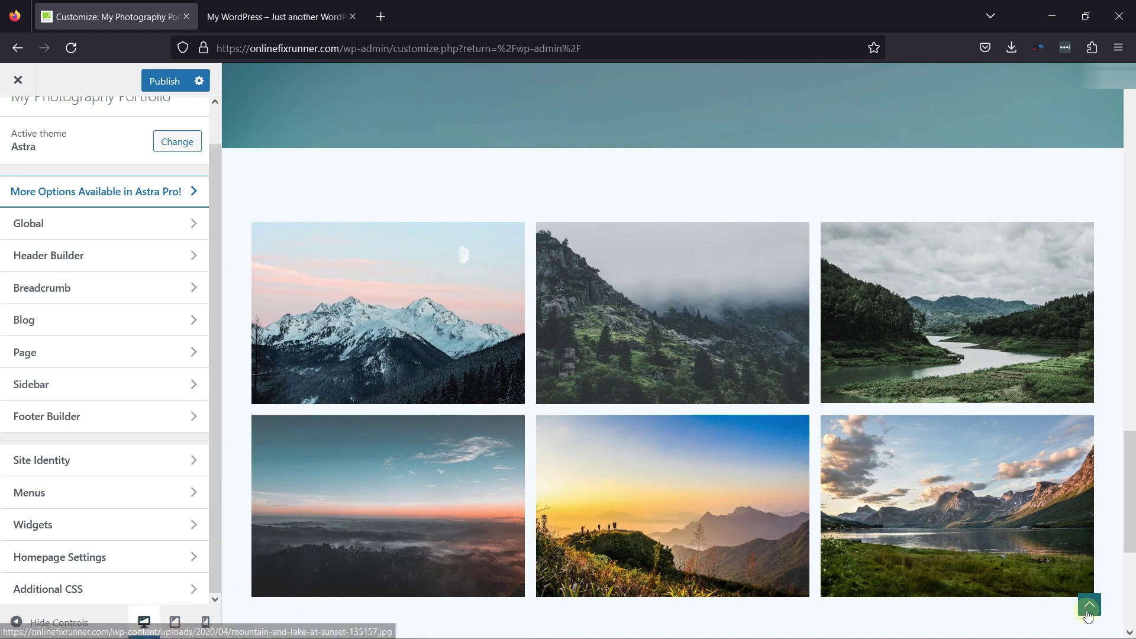
{"action": "left_click", "coordinate": [1089, 604]}
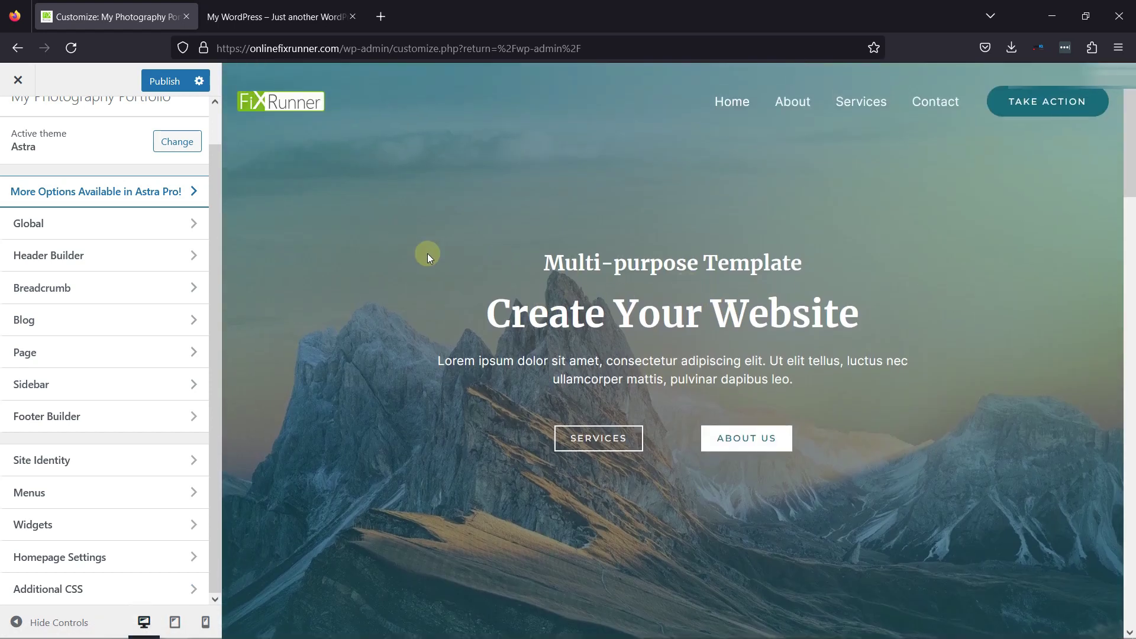
{"action": "scroll", "coordinate": [145, 274], "scroll_direction": "up", "scroll_amount": 2}
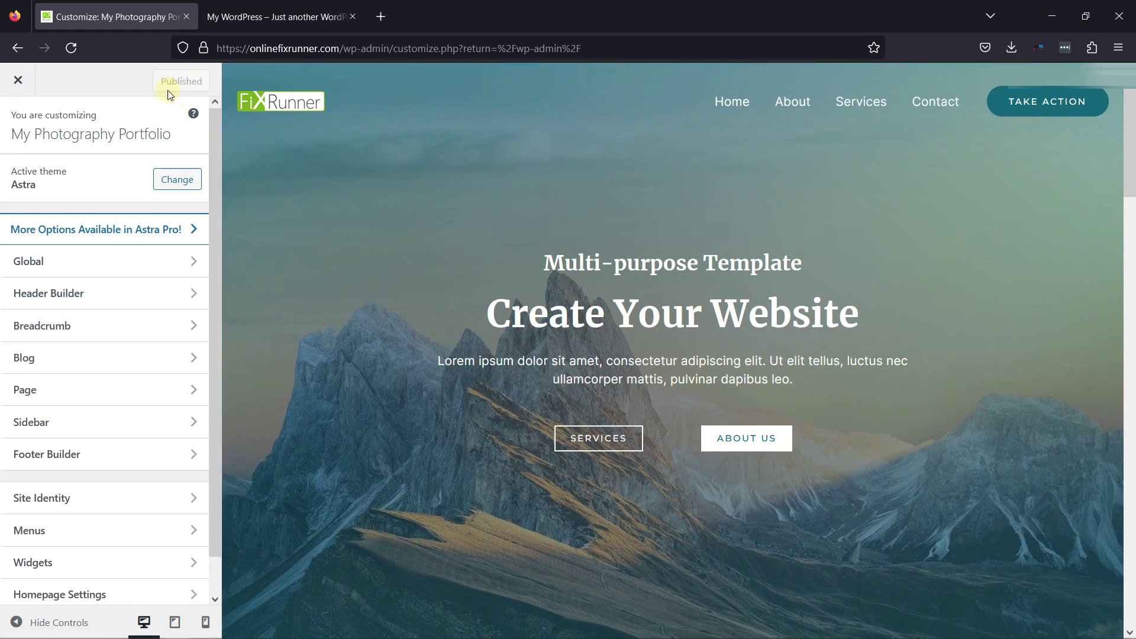
Reload the live site and scroll through it to check the FixRunner logo and footer changes.
{"action": "left_click", "coordinate": [307, 17]}
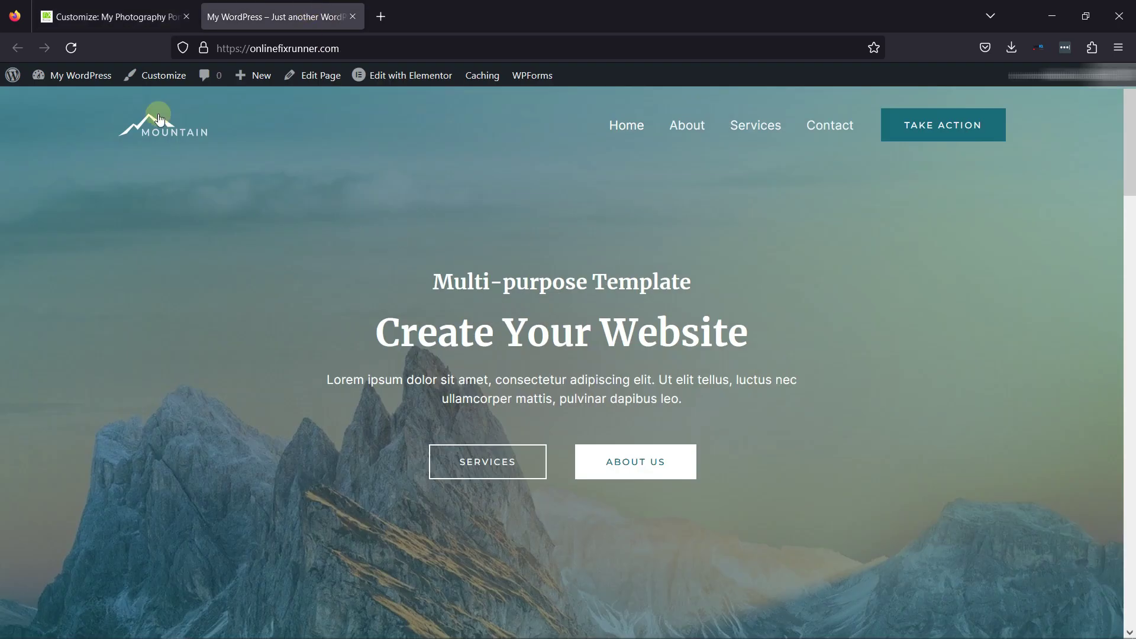
{"action": "left_click", "coordinate": [72, 48]}
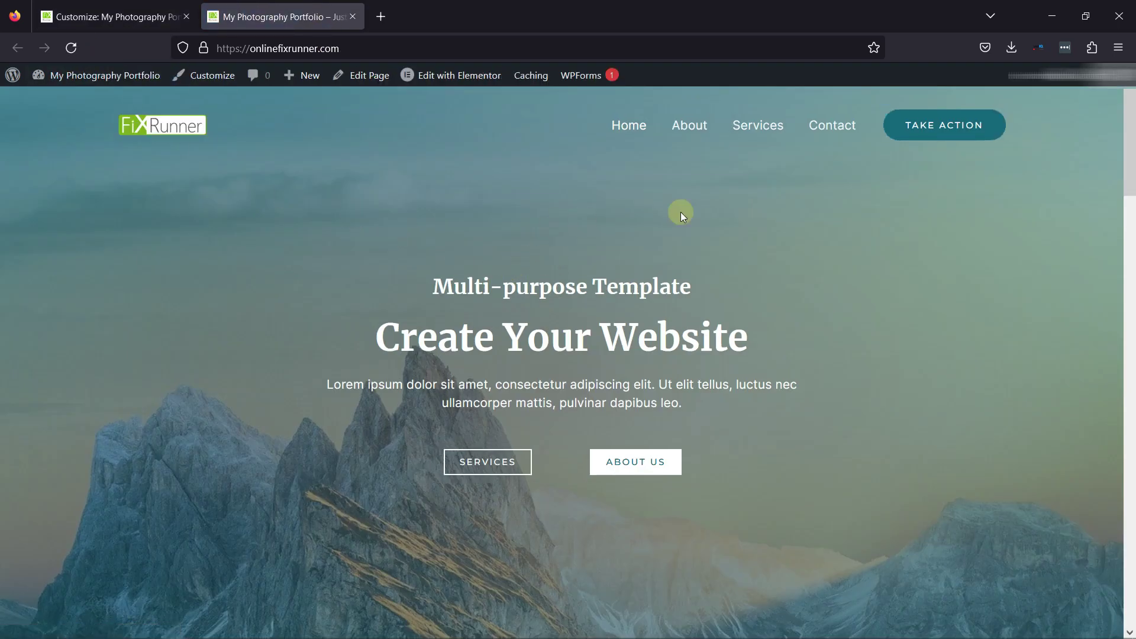
{"action": "scroll", "coordinate": [846, 318], "scroll_direction": "down", "scroll_amount": 20}
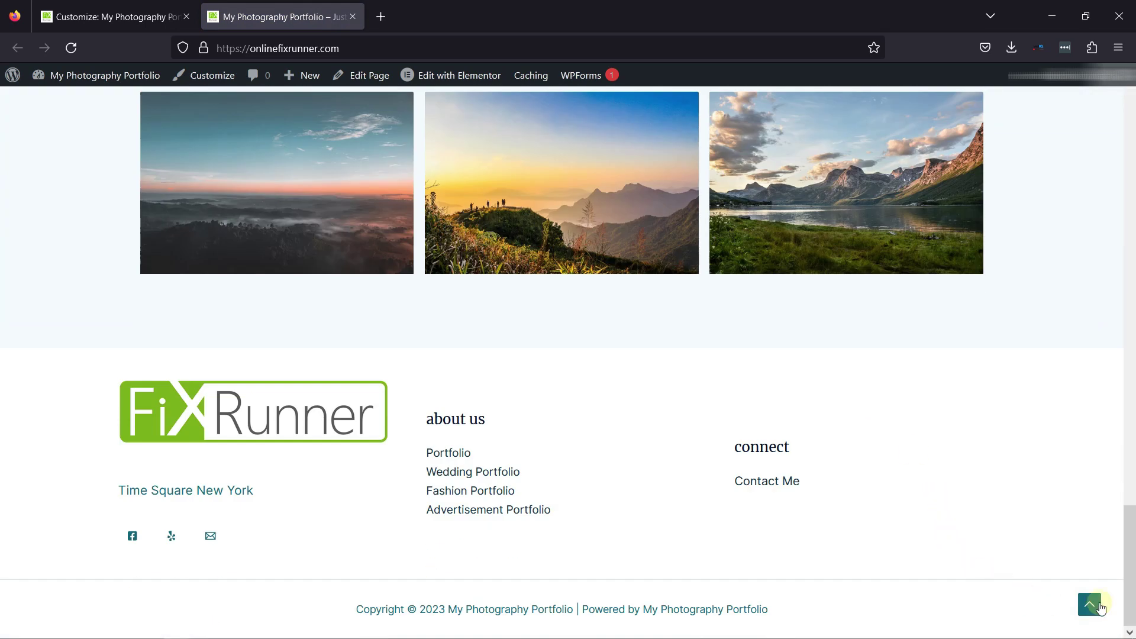
{"action": "left_click", "coordinate": [1089, 604]}
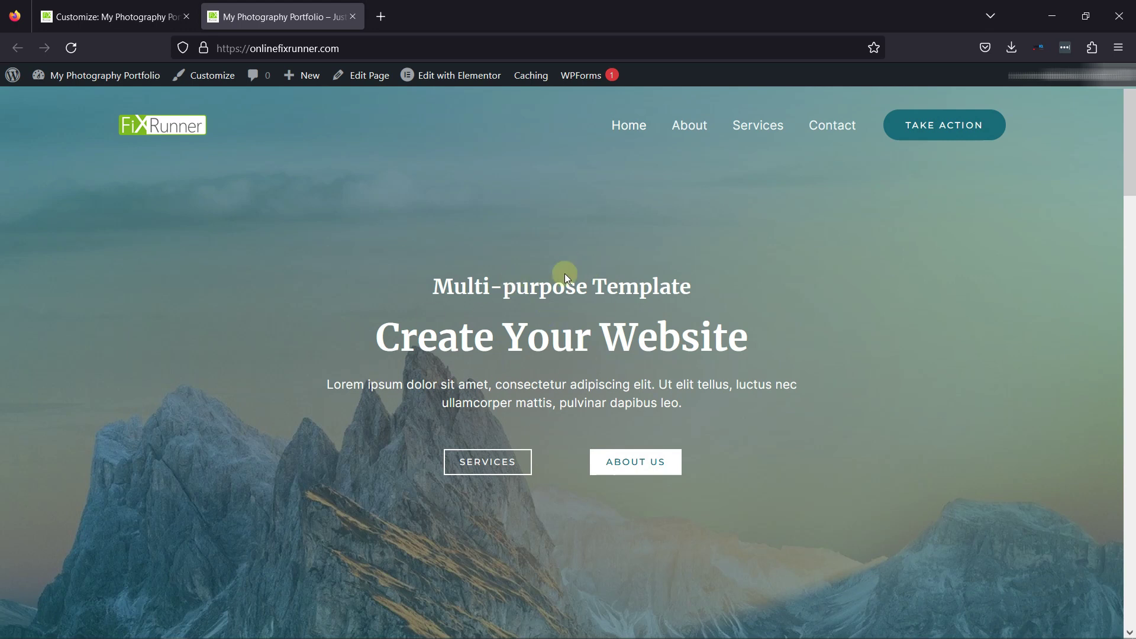
Go from the Home page's Edit Page view into the Elementor editor.
{"action": "left_click", "coordinate": [367, 77]}
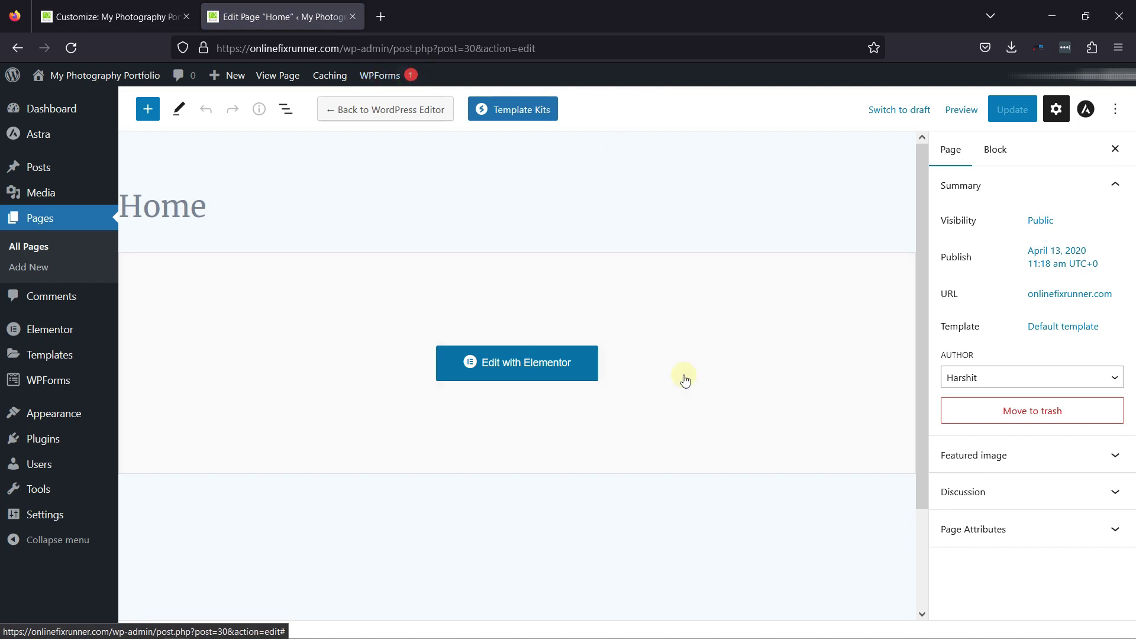
{"action": "left_click", "coordinate": [515, 369]}
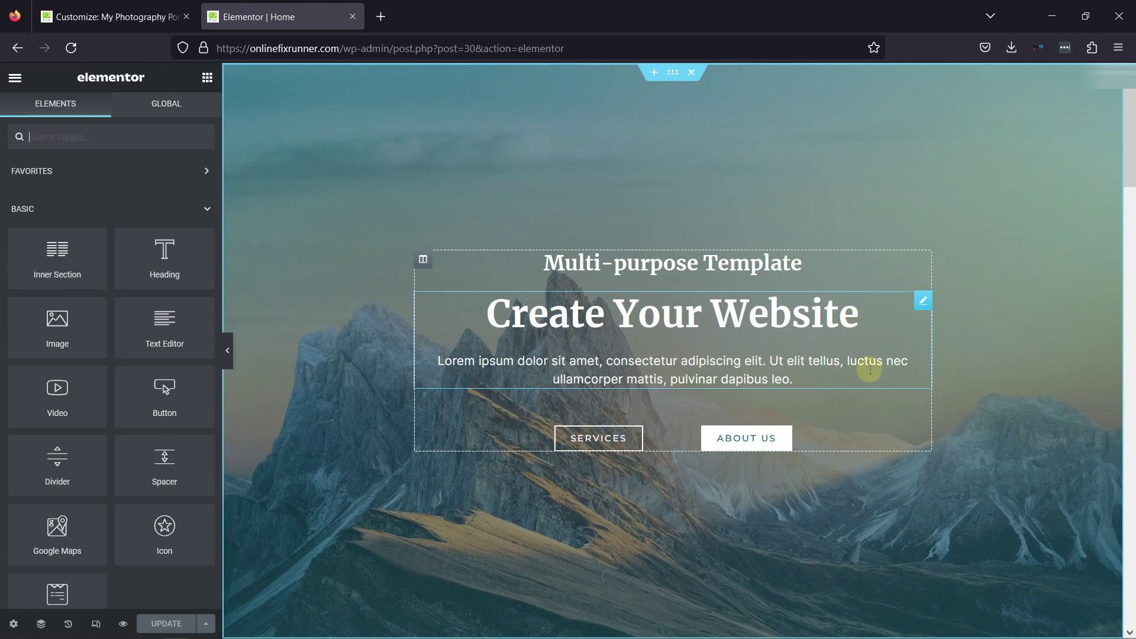
Retitle the hero heading 'My Photography Portfolio' and the image box title 'About me'.
{"action": "left_click", "coordinate": [619, 263]}
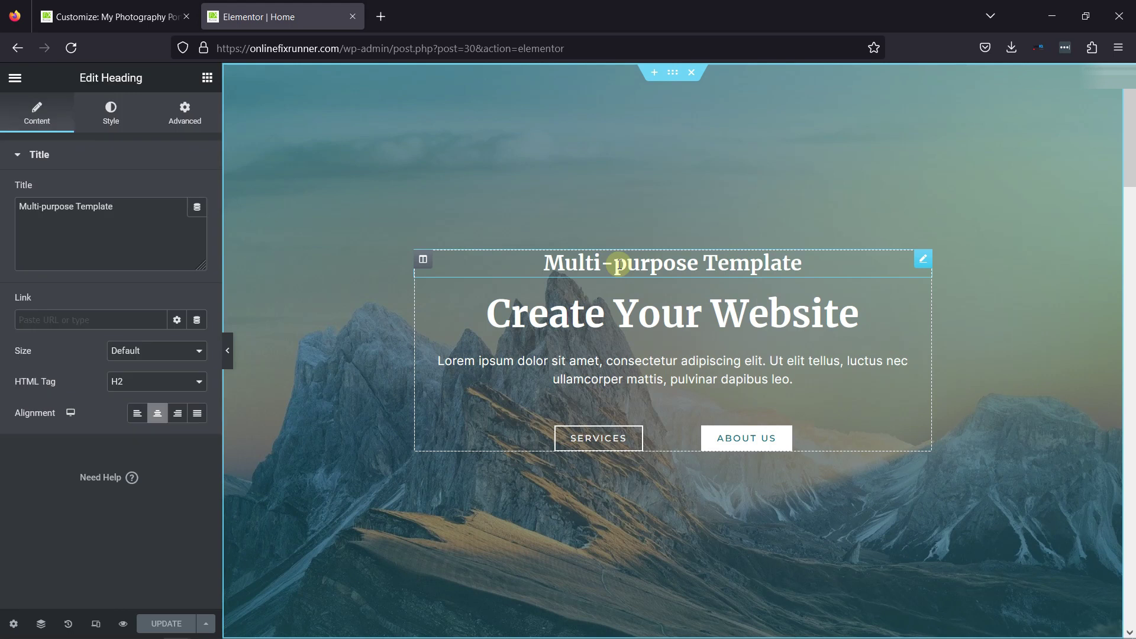
{"action": "left_click_drag", "start_coordinate": [140, 212], "coordinate": [9, 207]}
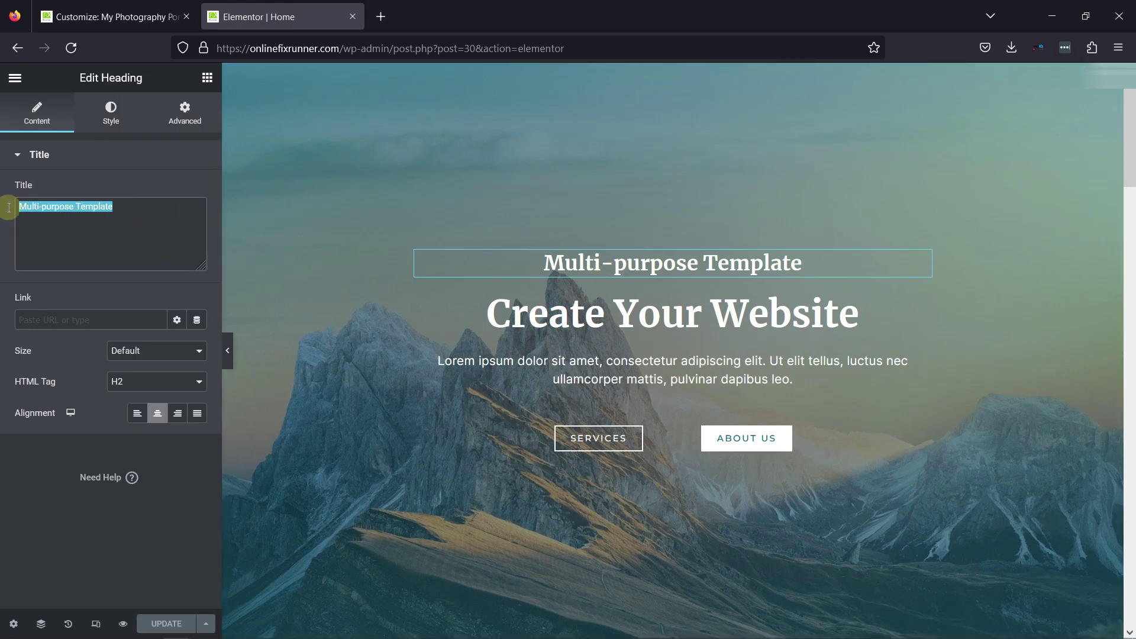
{"action": "type", "text": "M"}
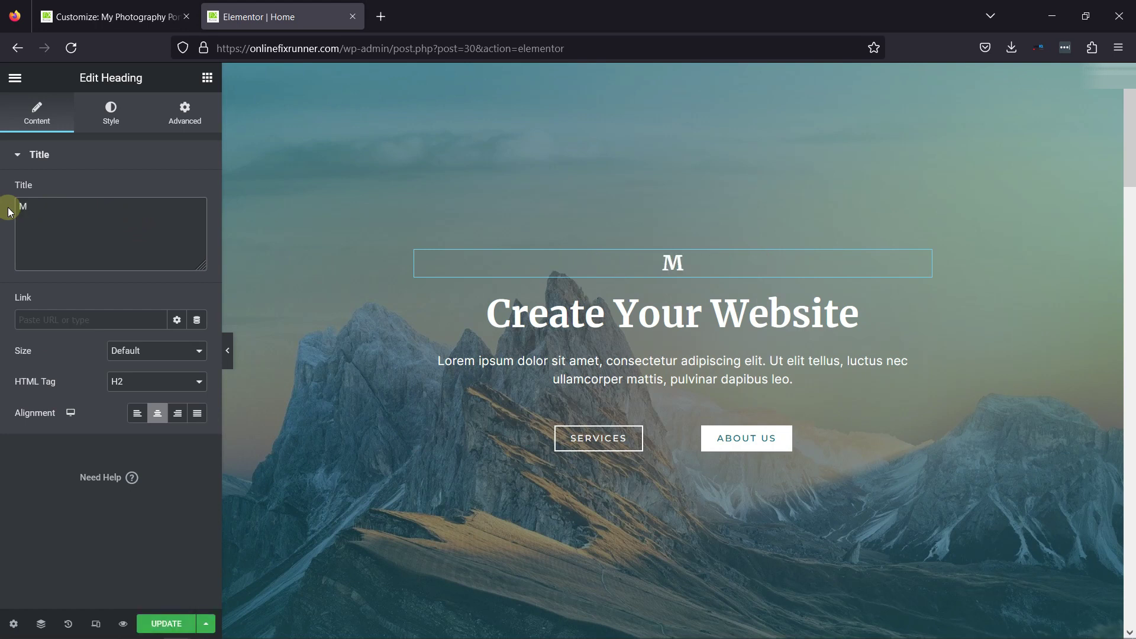
{"action": "type", "text": "y Photo"}
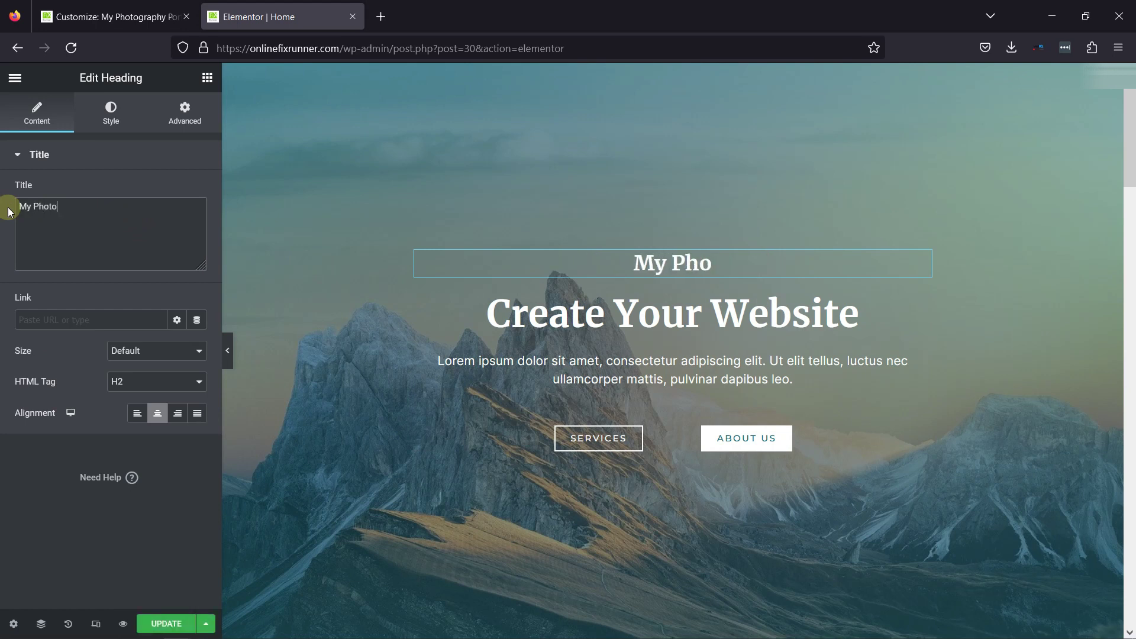
{"action": "type", "text": "graphy "}
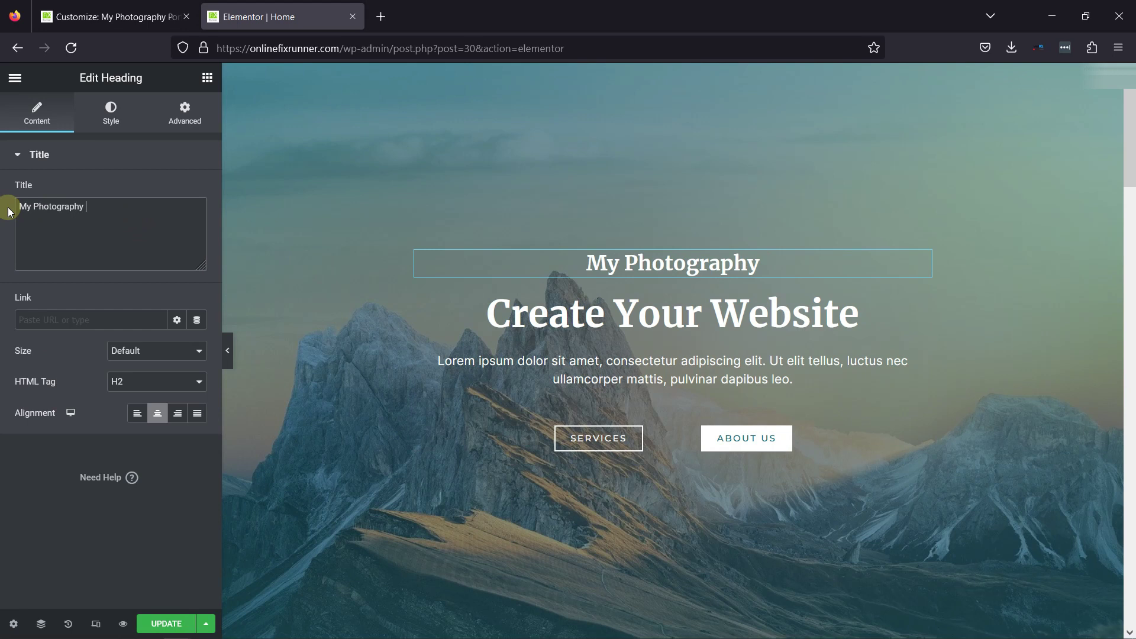
{"action": "type", "text": "Portfol"}
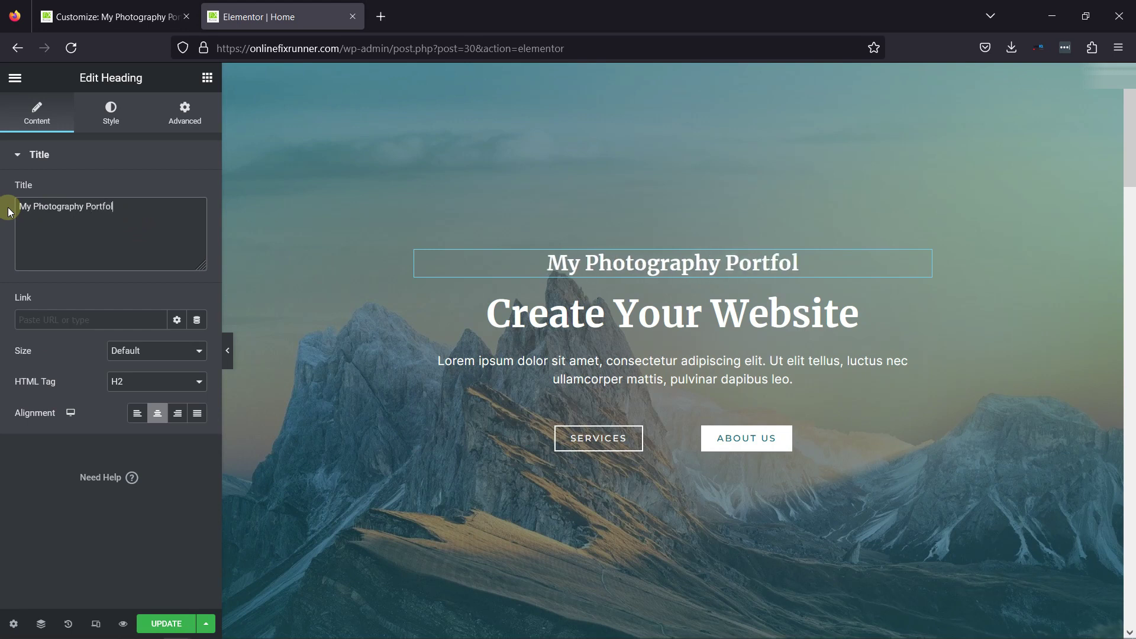
{"action": "type", "text": "io"}
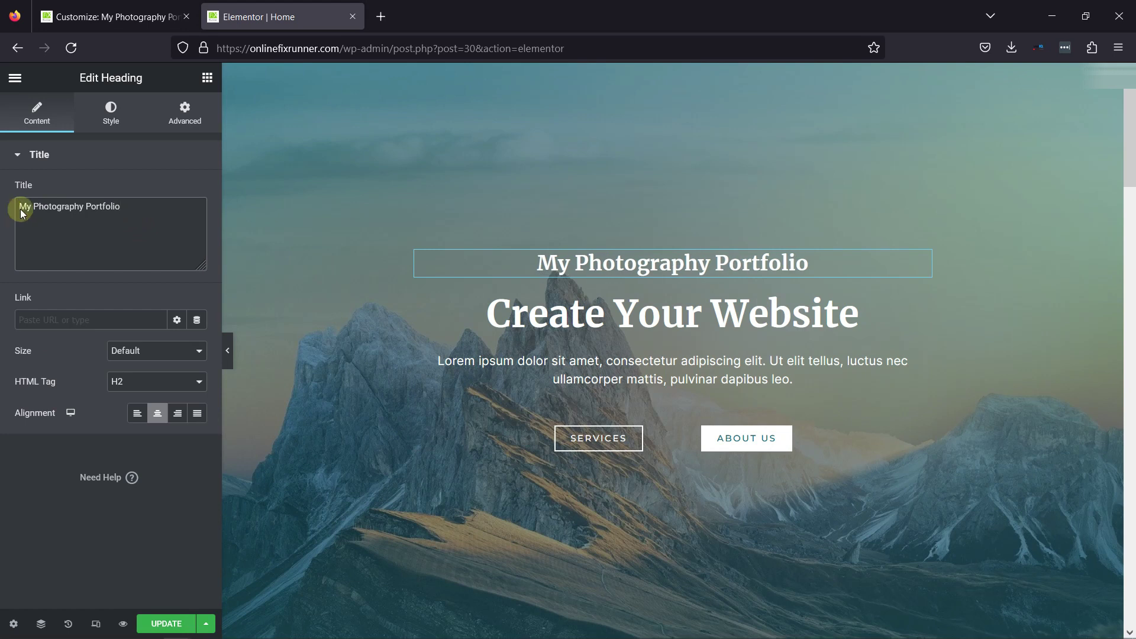
{"action": "triple_click", "coordinate": [676, 311]}
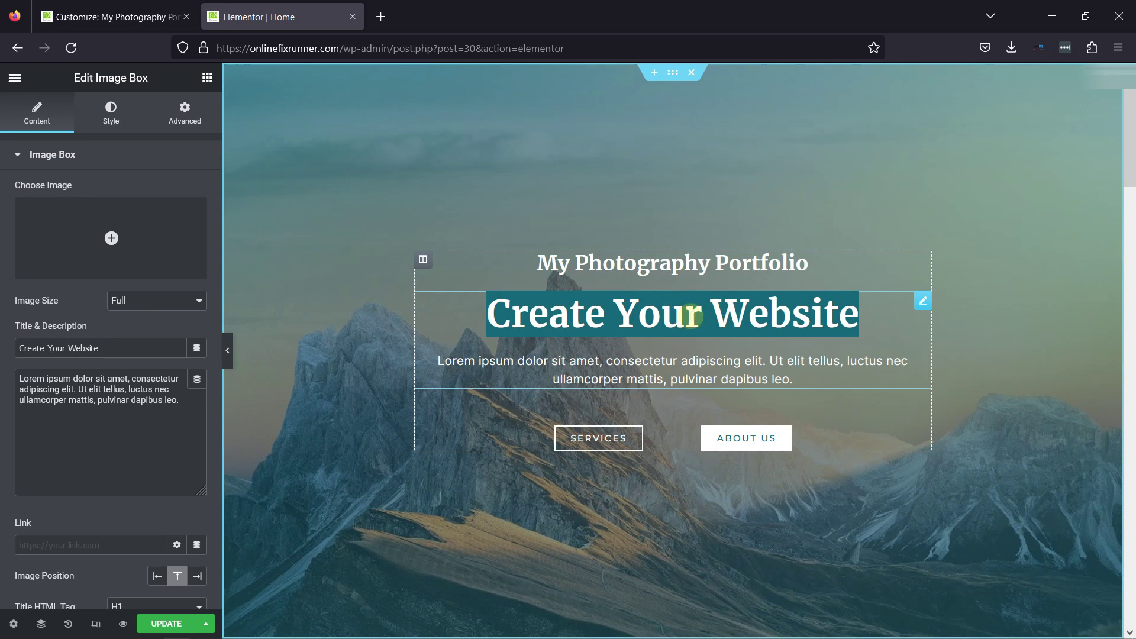
{"action": "type", "text": "ph"}
{"action": "key", "text": "BackSpace"}
{"action": "key", "text": "BackSpace"}
{"action": "type", "text": "abo"}
{"action": "key", "text": "BackSpace"}
{"action": "type", "text": "out me"}
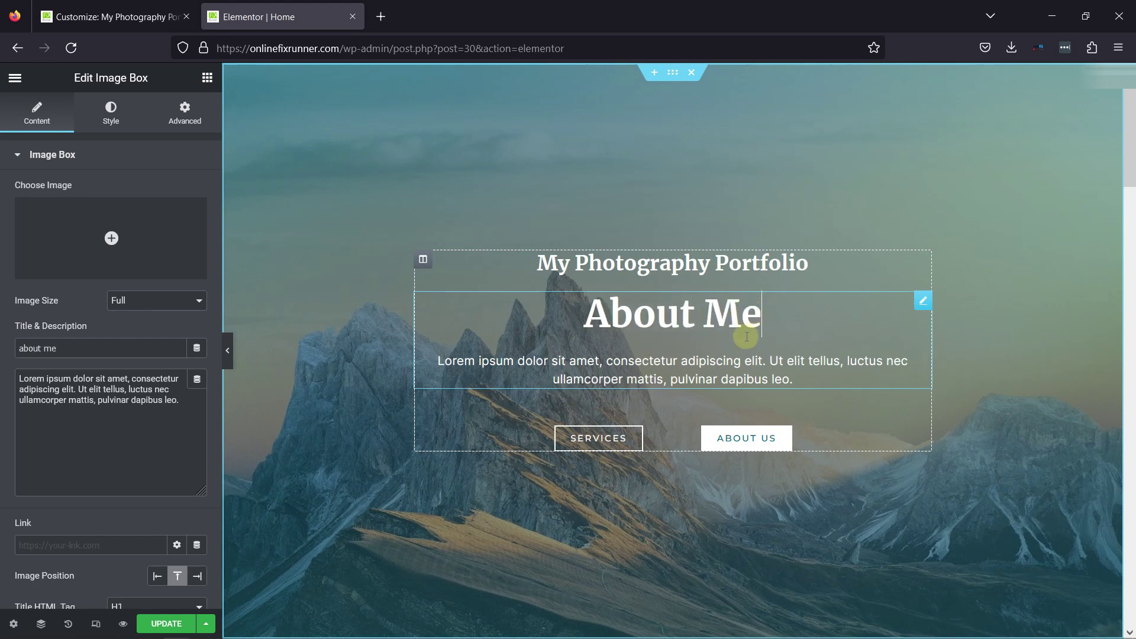
Replace the image box description with a contact line for professional wedding, fashion and advertisement shoots.
{"action": "left_click", "coordinate": [681, 379]}
{"action": "left_click_drag", "start_coordinate": [185, 407], "coordinate": [7, 375]}
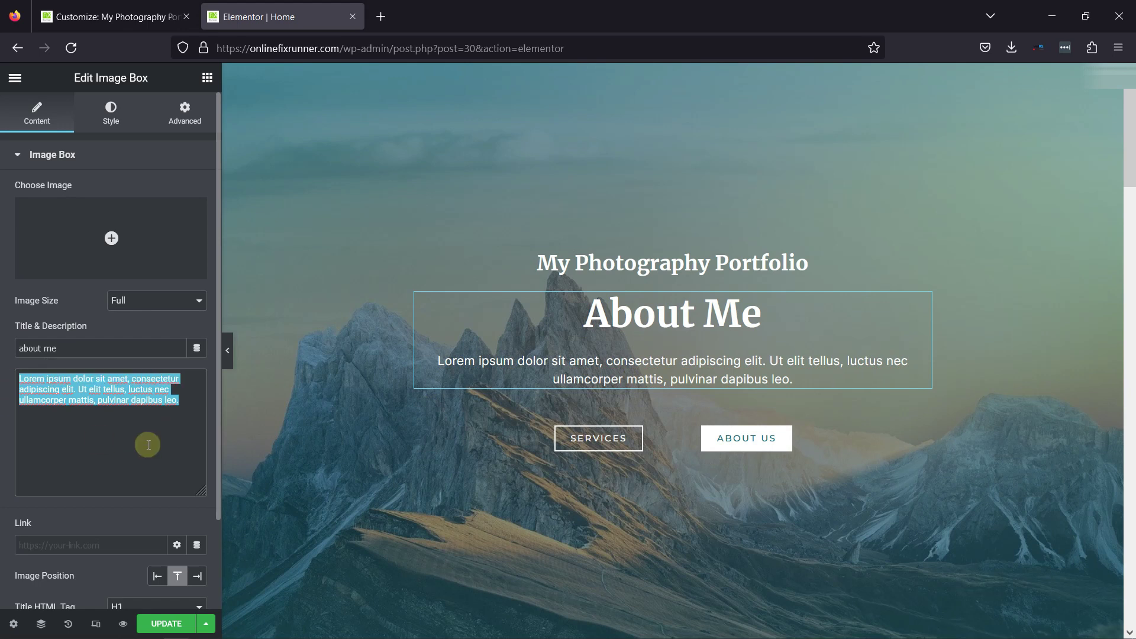
{"action": "type", "text": "Contact"}
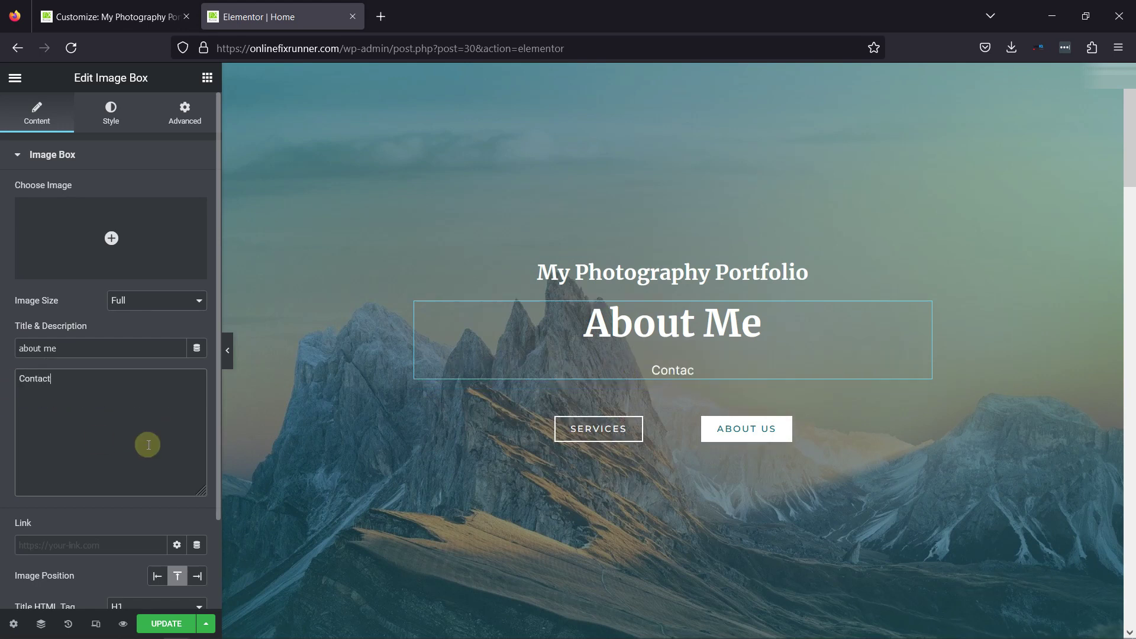
{"action": "type", "text": " me for preofessional wedding shoo"}
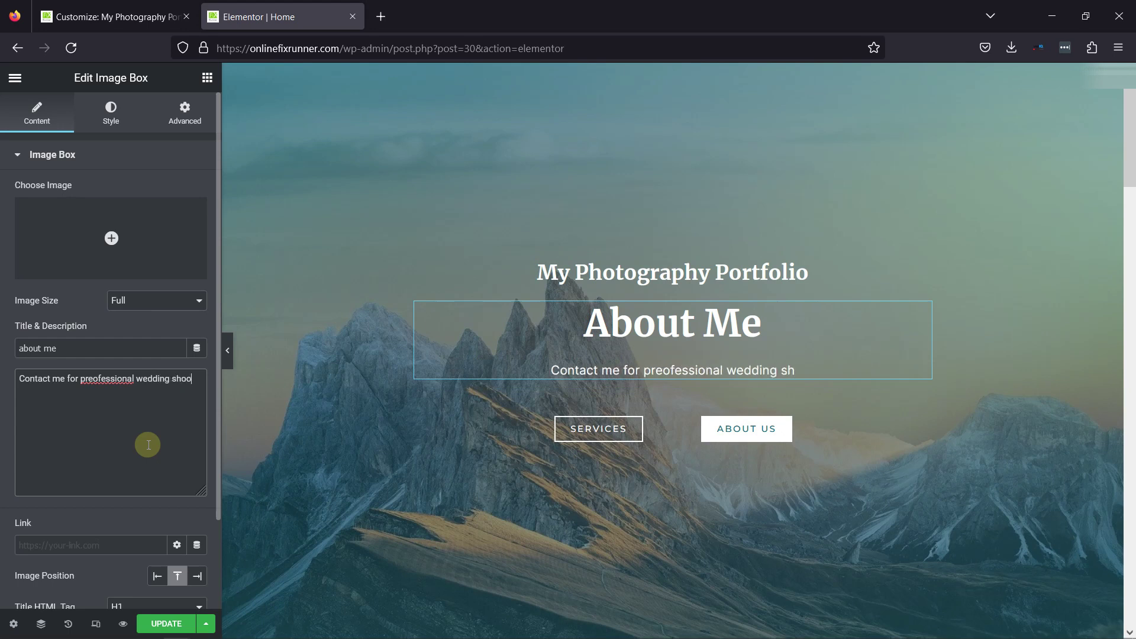
{"action": "type", "text": "ts, fashion shoots and advertisement photography"}
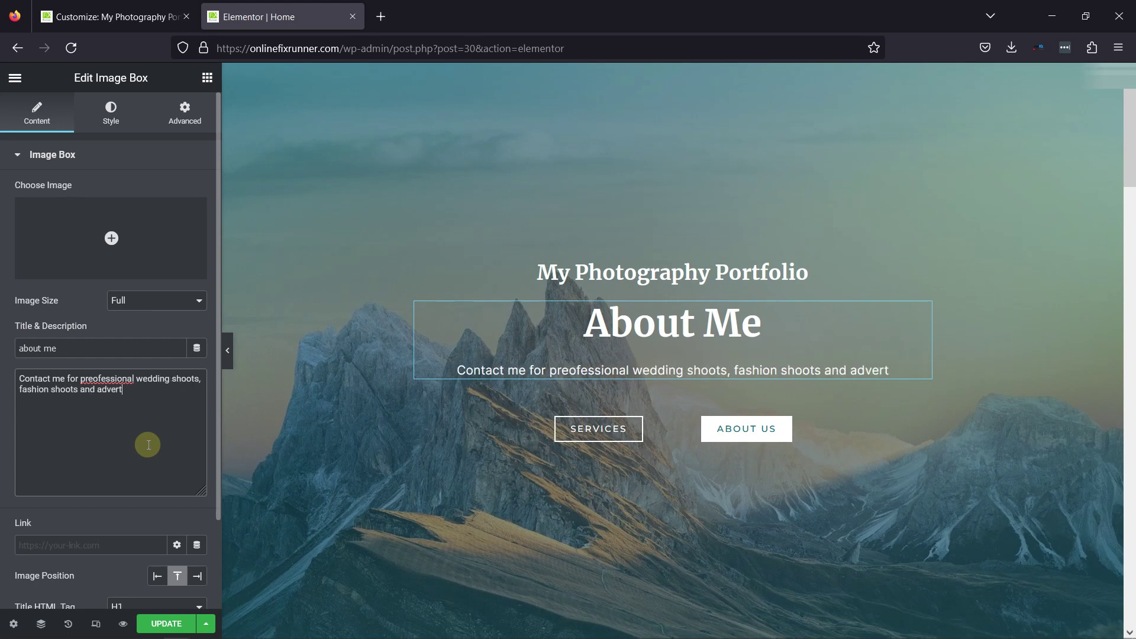
{"action": "right_click", "coordinate": [110, 379]}
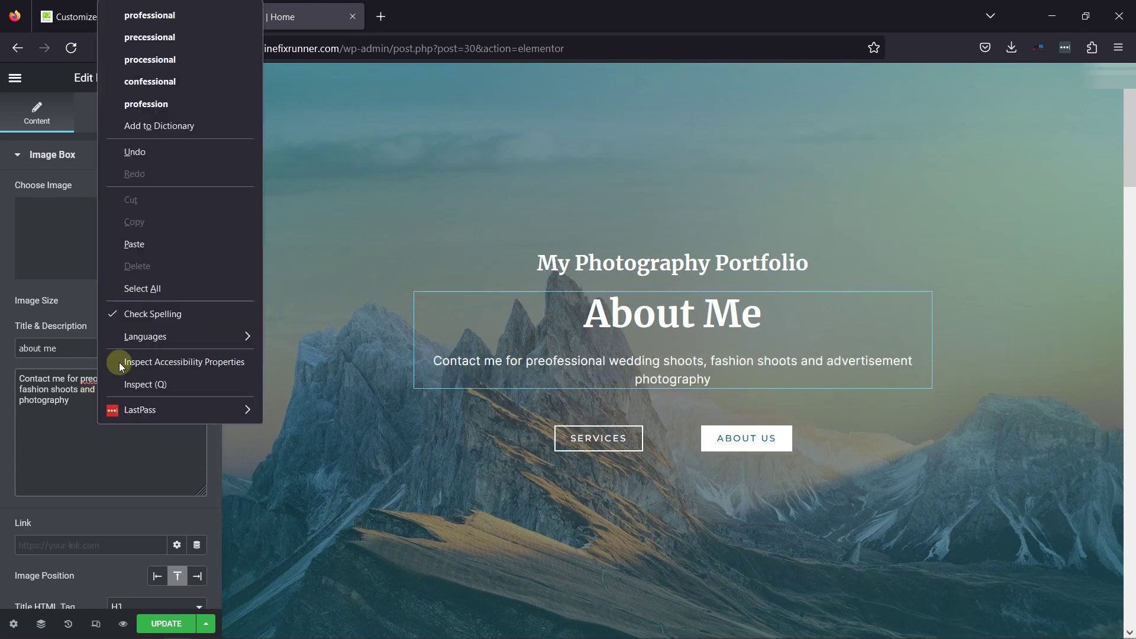
{"action": "left_click", "coordinate": [136, 15]}
Change the ABOUT US button label to ABOUT ME.
{"action": "left_click", "coordinate": [666, 431]}
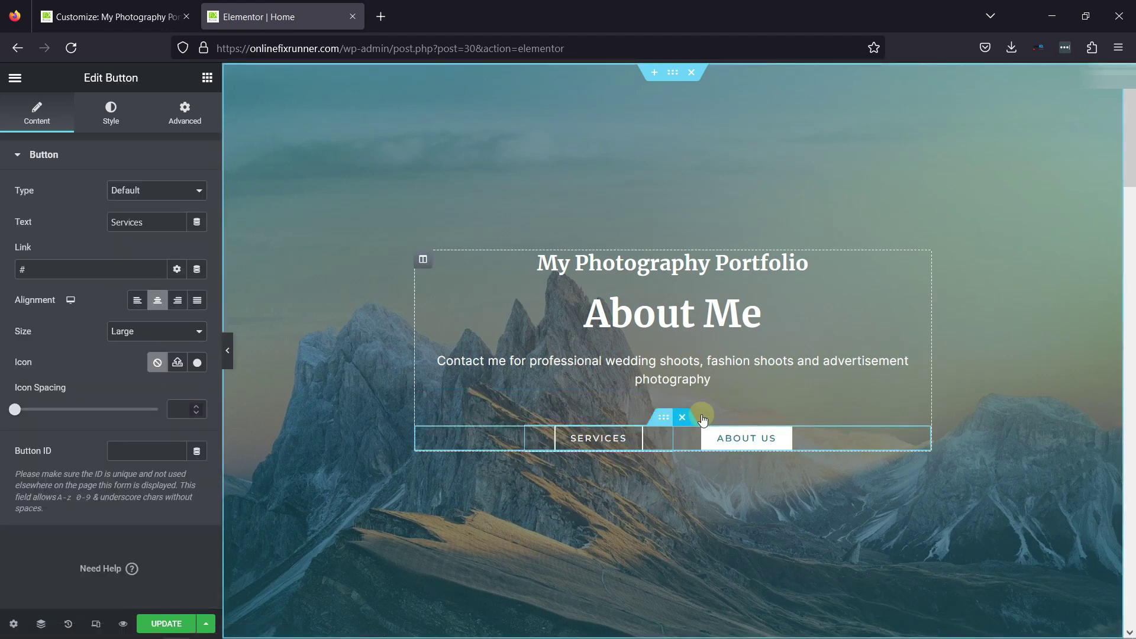
{"action": "left_click", "coordinate": [752, 437]}
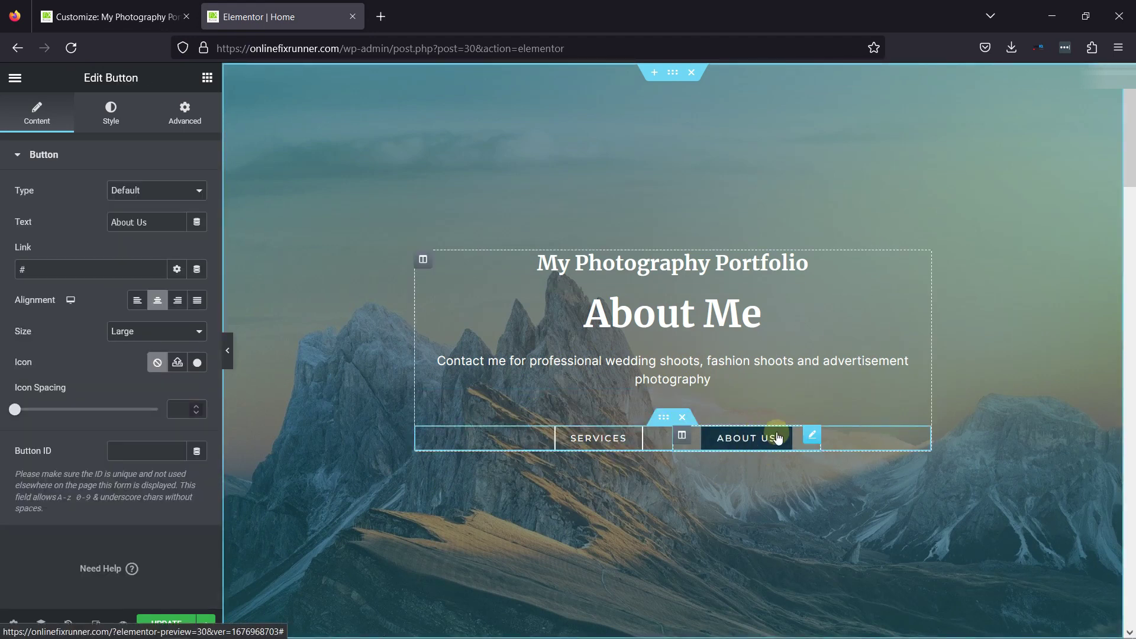
{"action": "left_click", "coordinate": [153, 223]}
{"action": "key", "text": "BackSpace"}
{"action": "type", "text": "Me"}
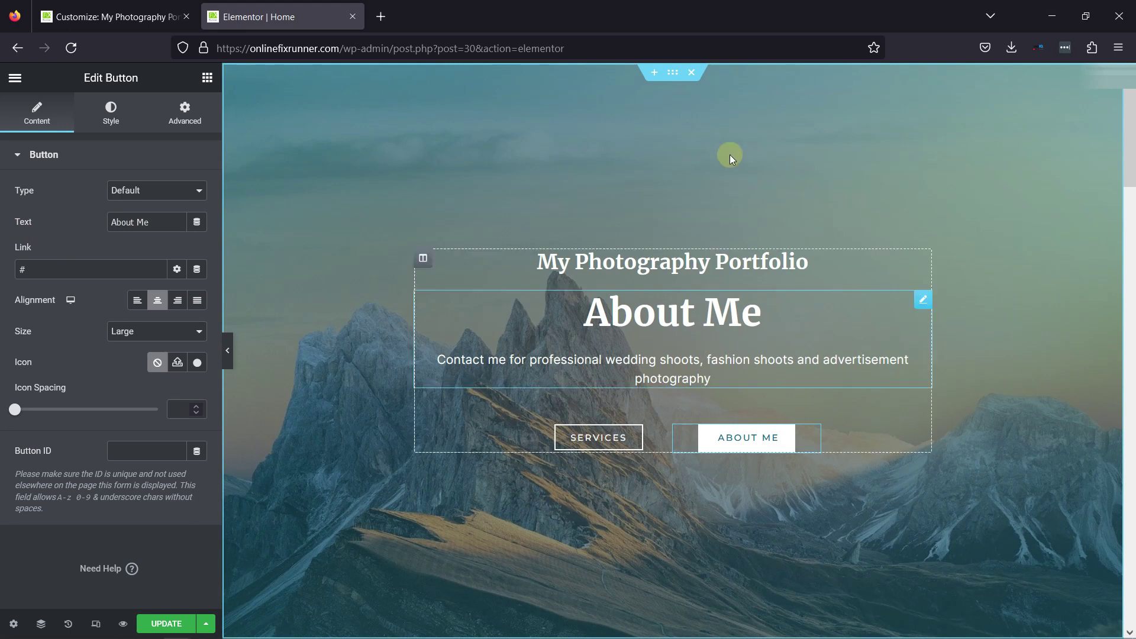
{"action": "left_click", "coordinate": [675, 81]}
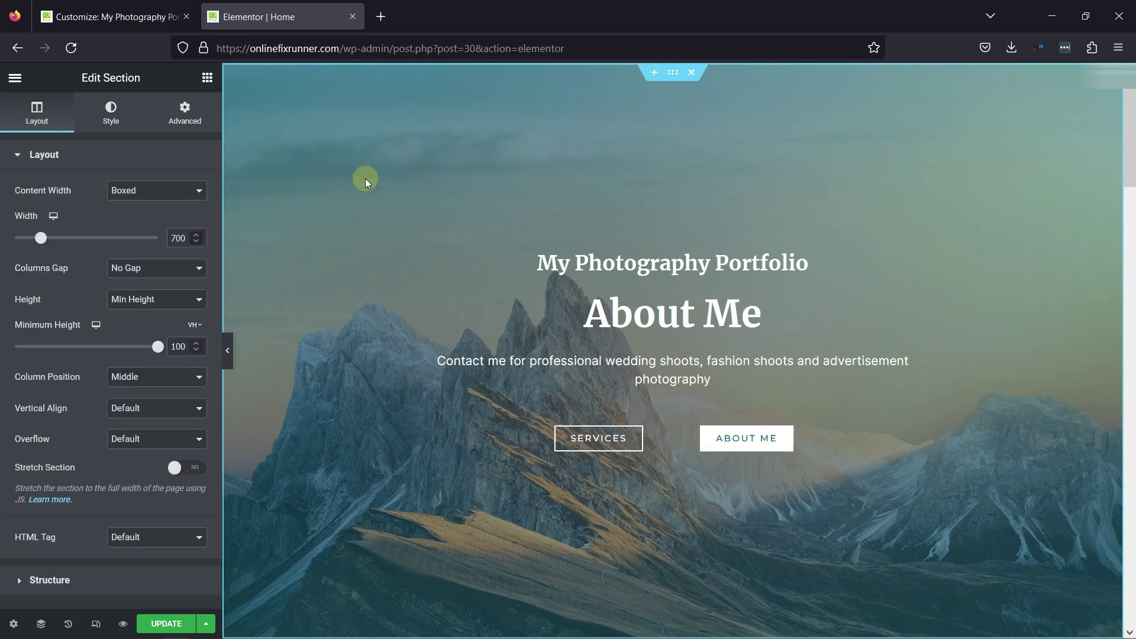
Start replacing the hero section's background image from the Style tab's media library.
{"action": "left_click", "coordinate": [102, 129]}
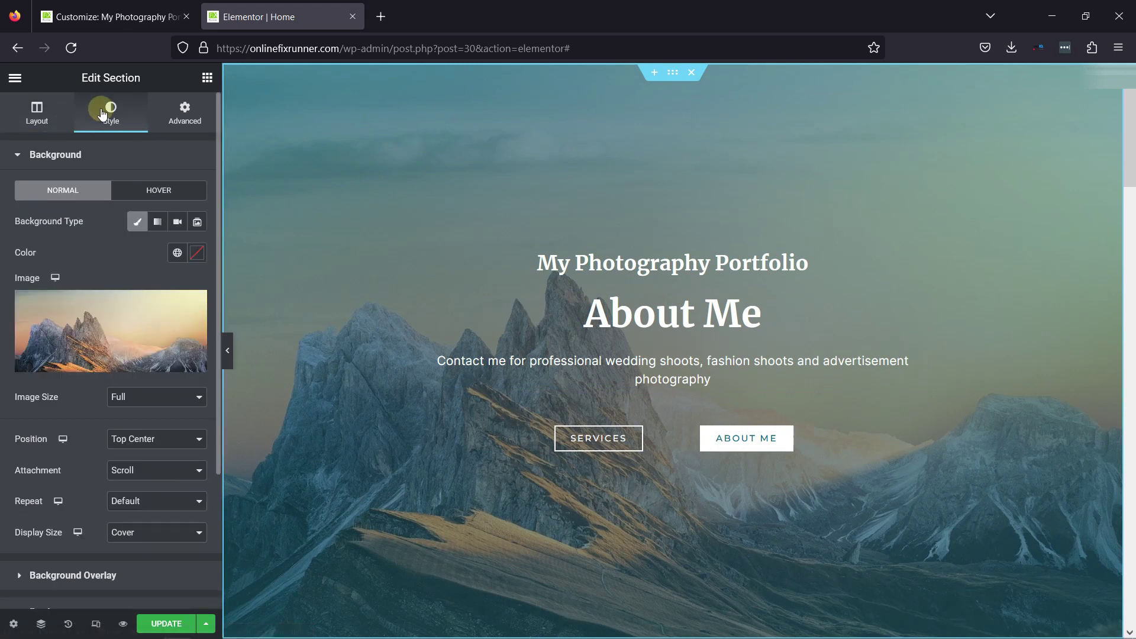
{"action": "mouse_move", "coordinate": [115, 330]}
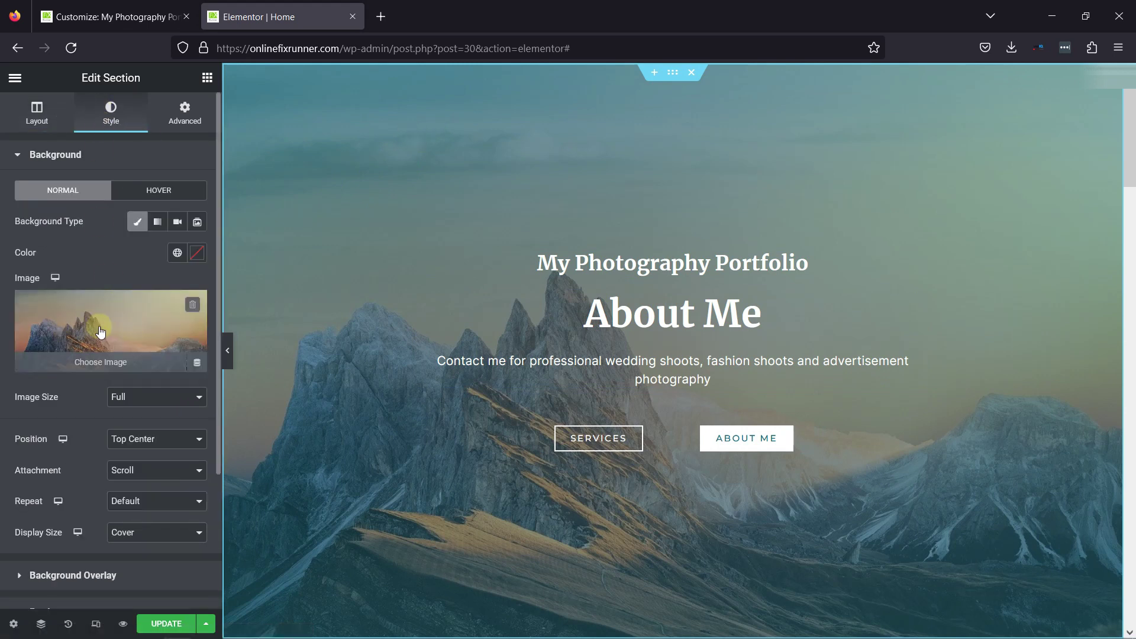
{"action": "left_click", "coordinate": [99, 332]}
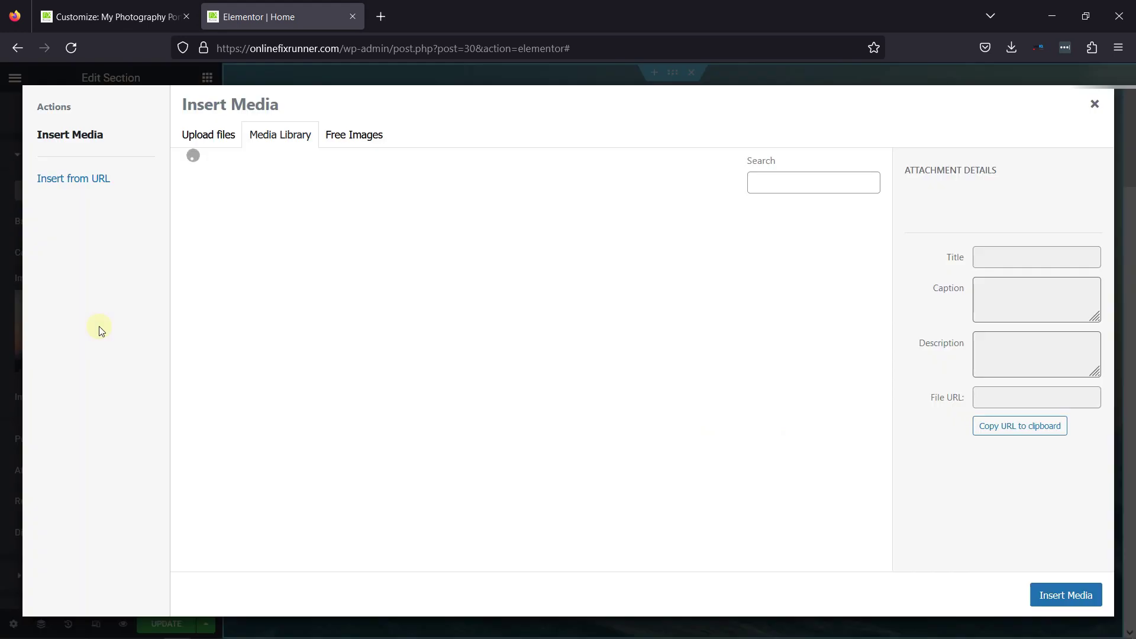
{"action": "scroll", "coordinate": [565, 408], "scroll_direction": "down", "scroll_amount": 3}
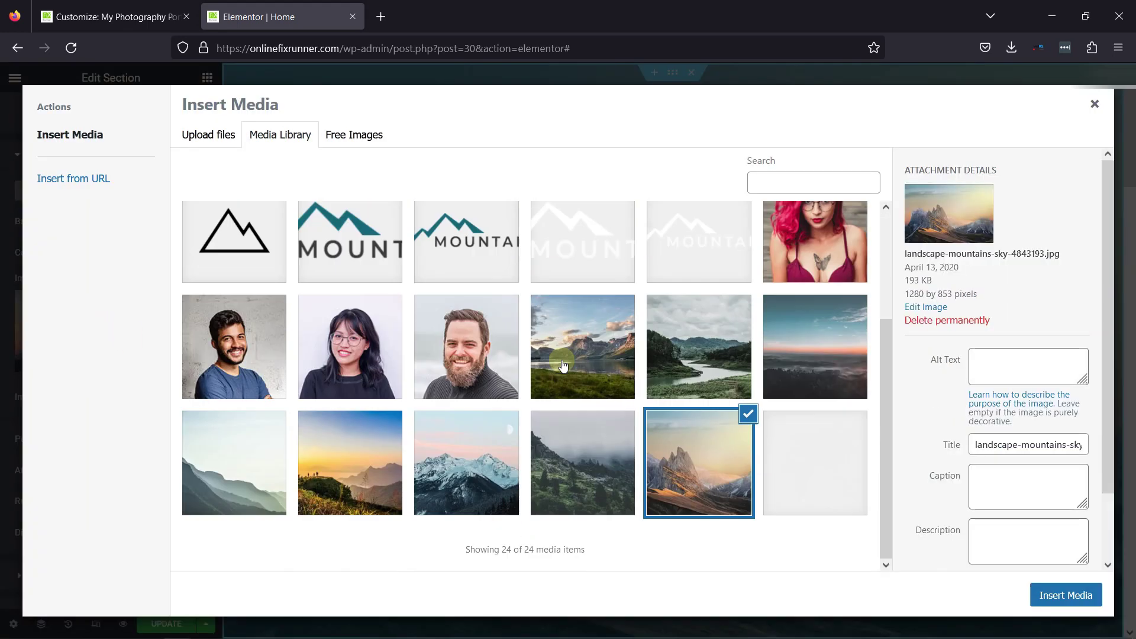
{"action": "scroll", "coordinate": [561, 390], "scroll_direction": "up", "scroll_amount": 3}
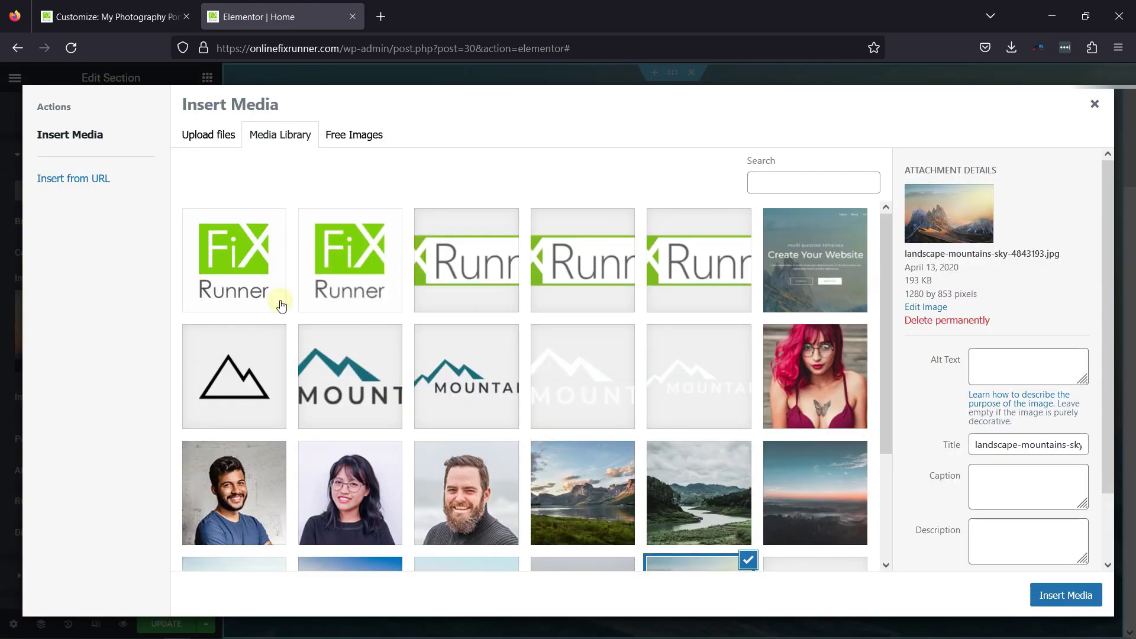
{"action": "left_click", "coordinate": [209, 138]}
Upload every image in the photography website's images folder and set the person-with-camera photo as hero background.
{"action": "left_click", "coordinate": [686, 357]}
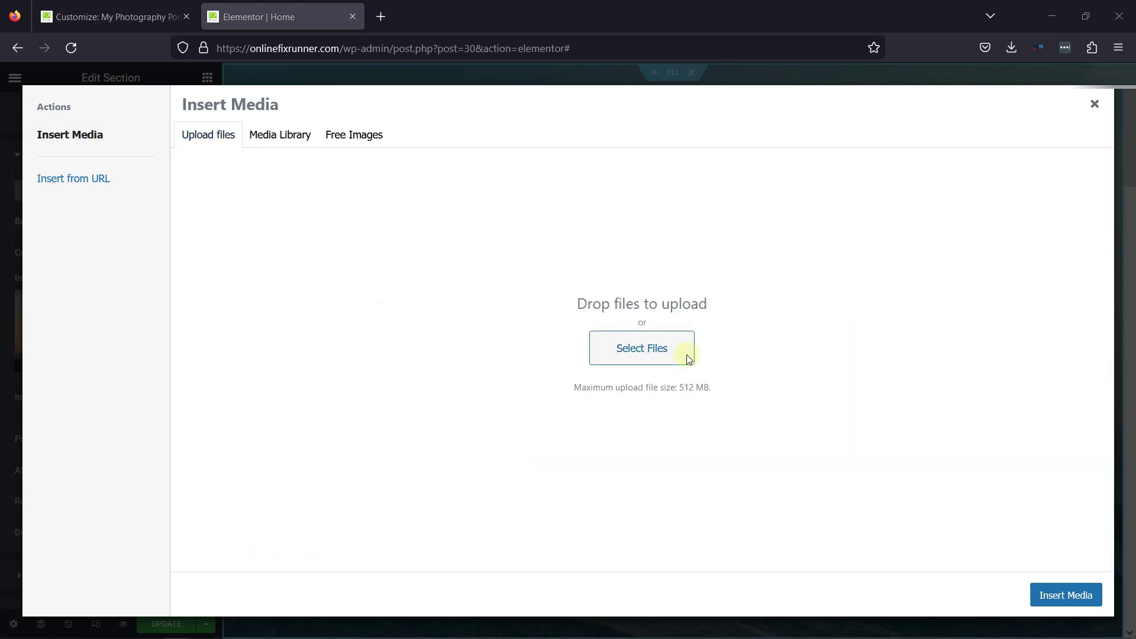
{"action": "left_click", "coordinate": [55, 185]}
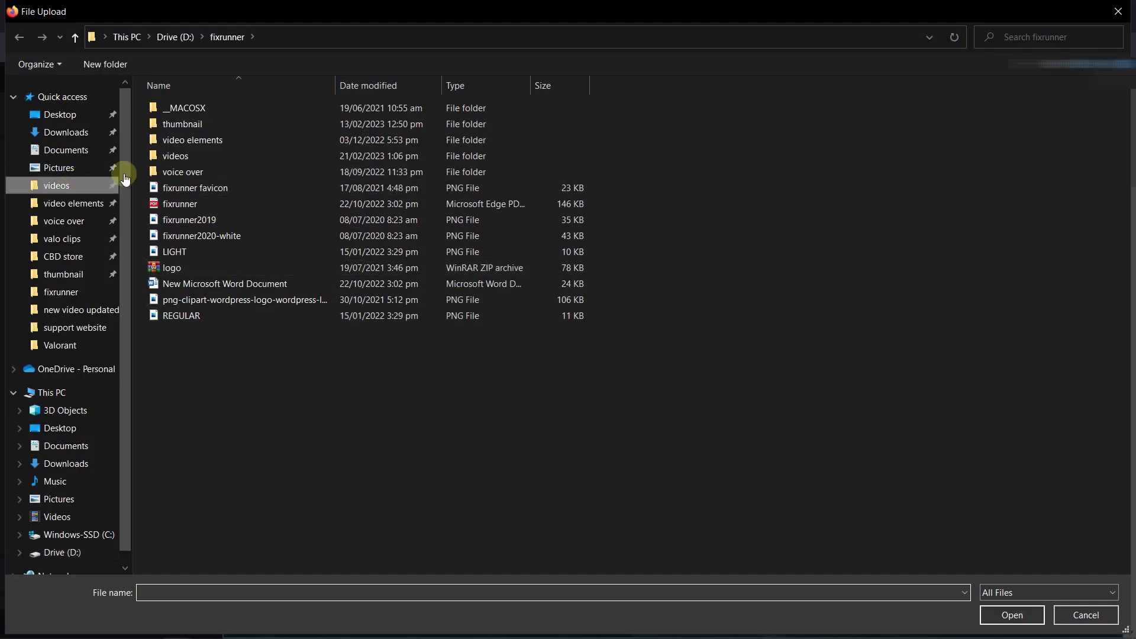
{"action": "double_click", "coordinate": [333, 131]}
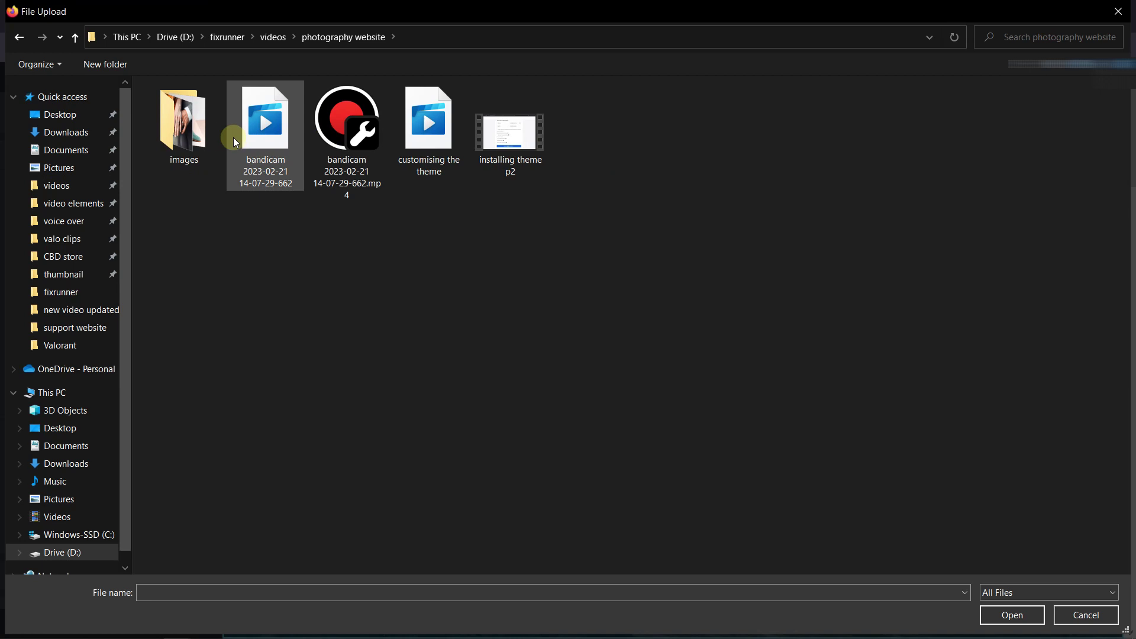
{"action": "double_click", "coordinate": [183, 127]}
{"action": "left_click_drag", "start_coordinate": [165, 325], "coordinate": [1118, 80]}
{"action": "left_click", "coordinate": [1009, 615]}
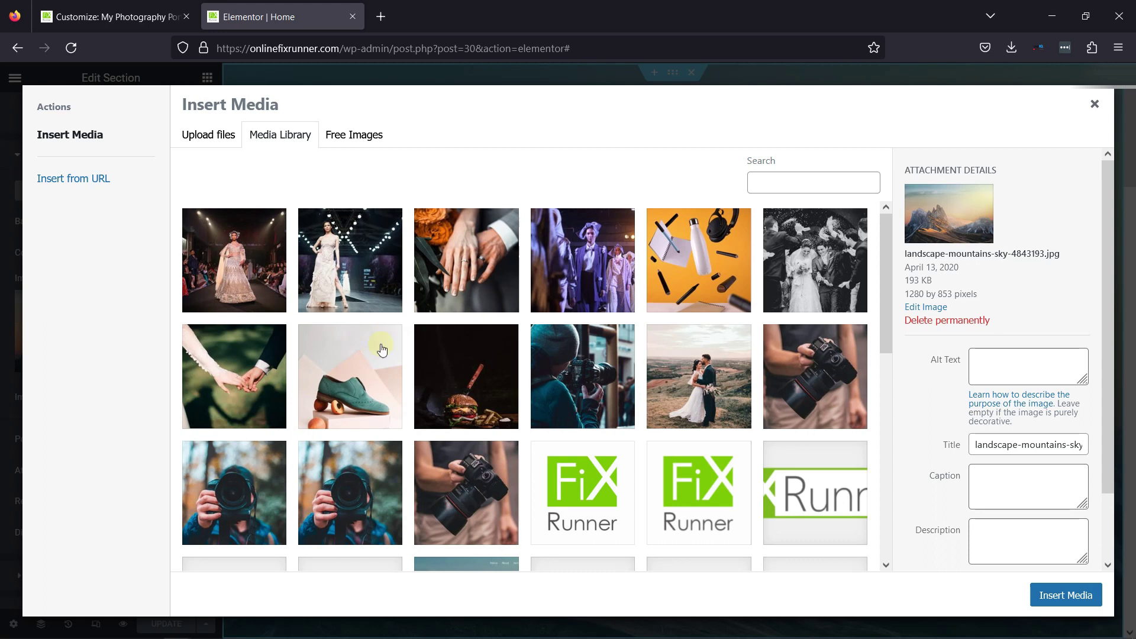
{"action": "left_click", "coordinate": [377, 520]}
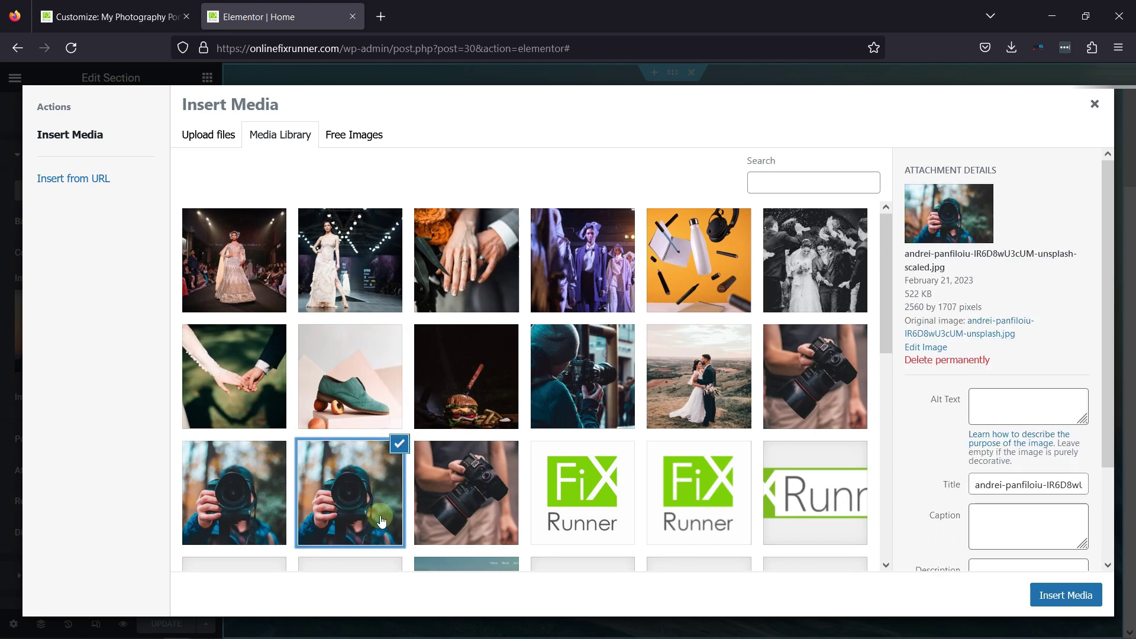
{"action": "left_click", "coordinate": [1052, 591]}
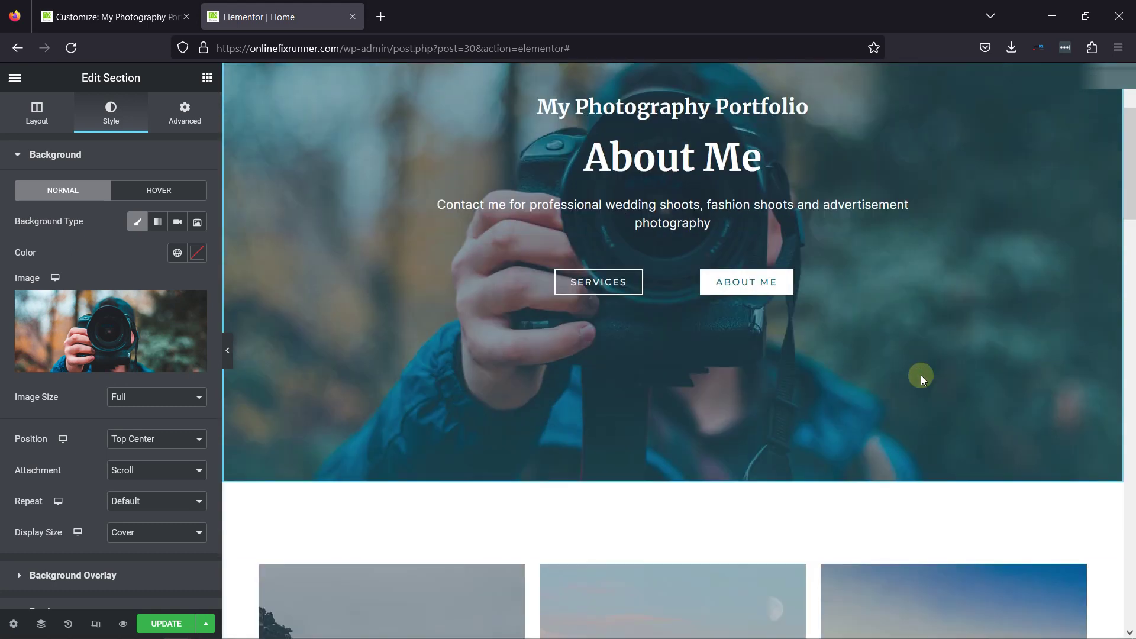
Replace the Service 1, 2 and 3 headings with WEDDING, FASHION and ADVERTISEMENT.
{"action": "scroll", "coordinate": [920, 375], "scroll_direction": "down", "scroll_amount": 3}
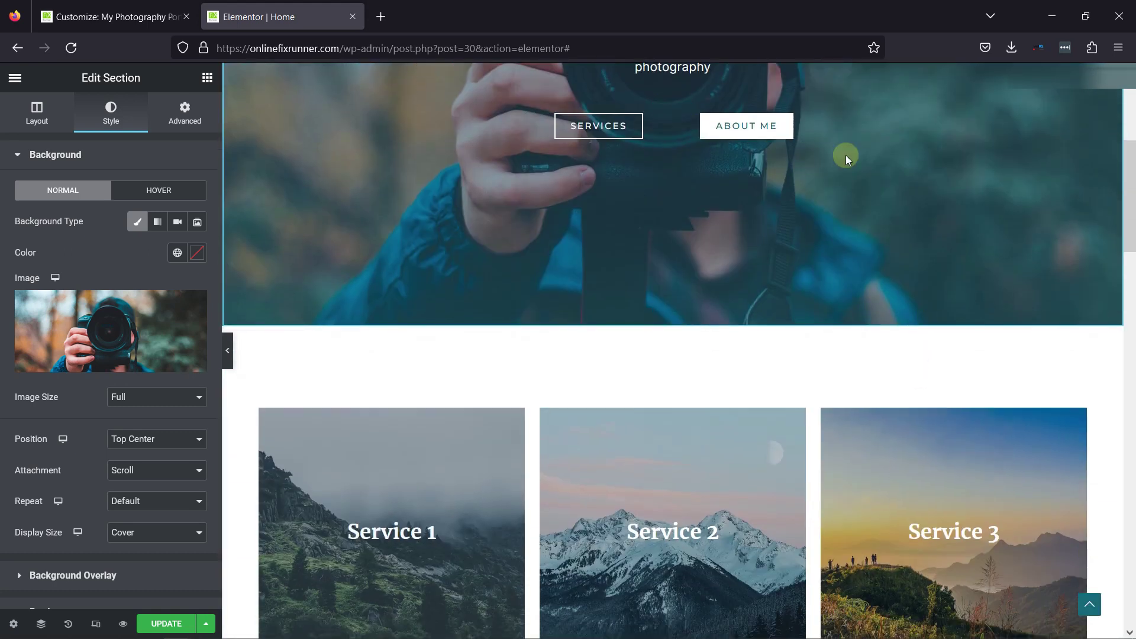
{"action": "scroll", "coordinate": [870, 239], "scroll_direction": "down", "scroll_amount": 4}
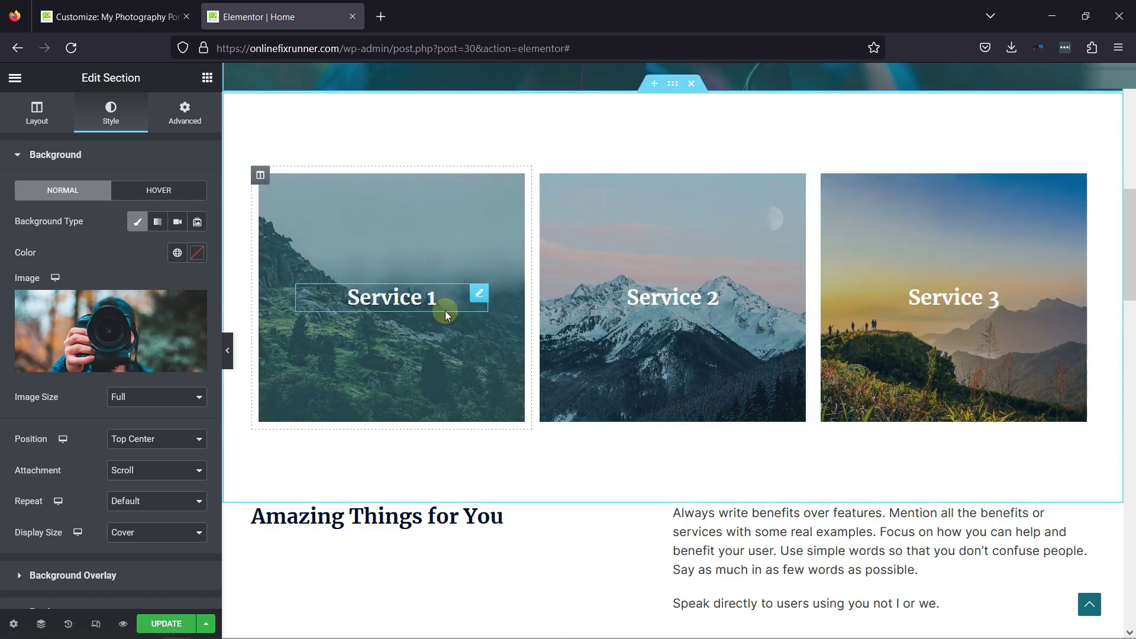
{"action": "left_click", "coordinate": [420, 305]}
{"action": "left_click_drag", "start_coordinate": [56, 206], "coordinate": [17, 205]}
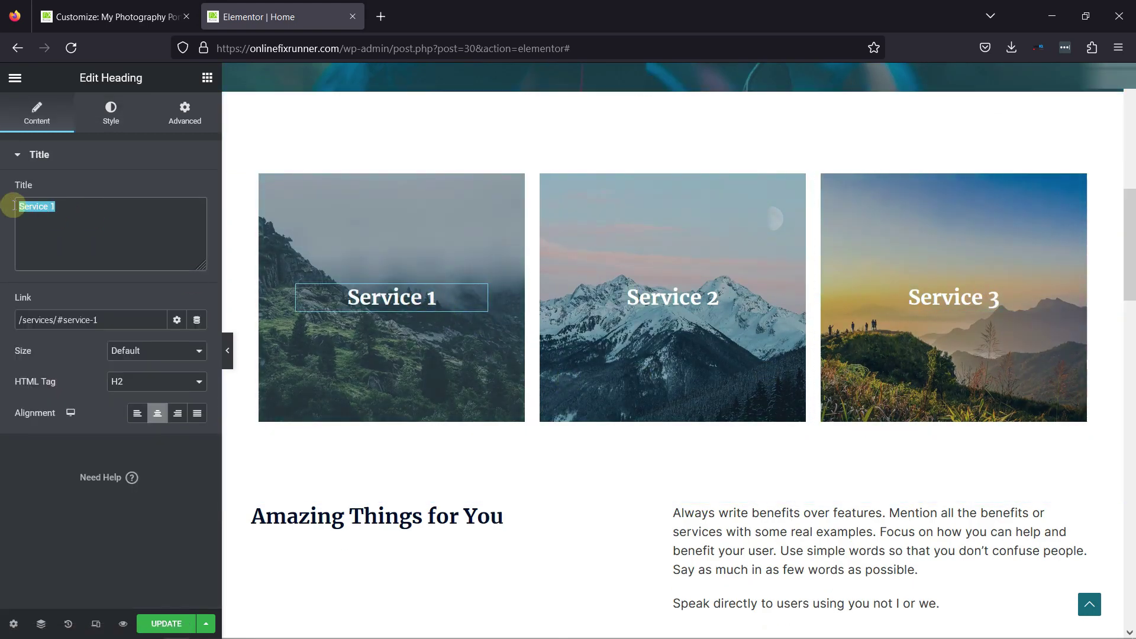
{"action": "type", "text": "wedding"}
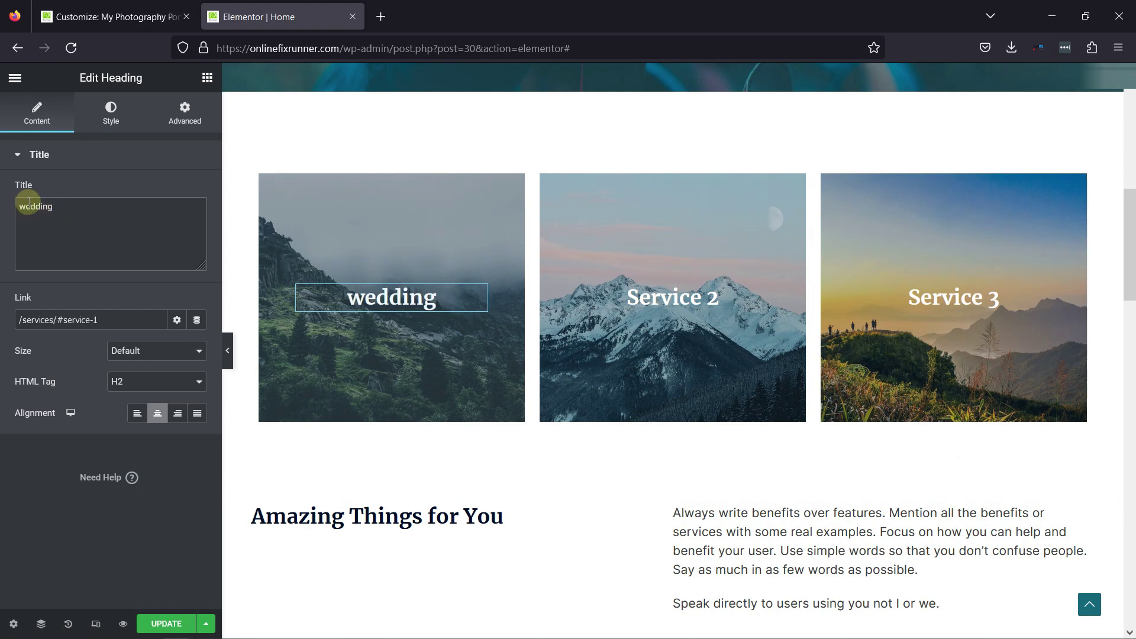
{"action": "type", "text": "WEDDING"}
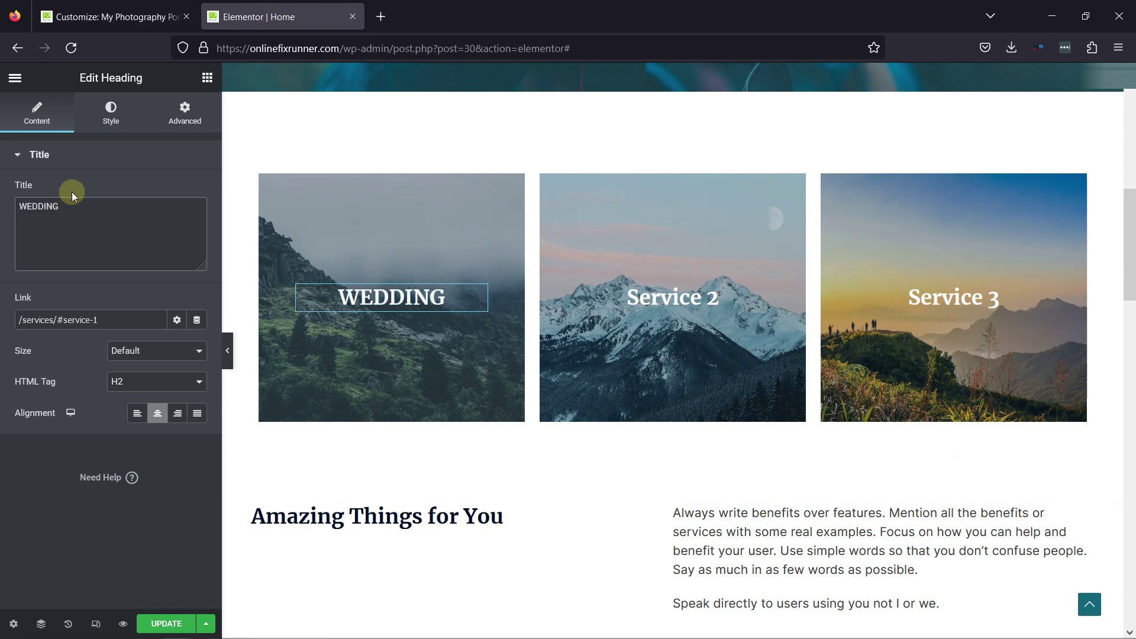
{"action": "left_click", "coordinate": [672, 294]}
{"action": "left_click_drag", "start_coordinate": [120, 207], "coordinate": [1, 211]}
{"action": "type", "text": "F"}
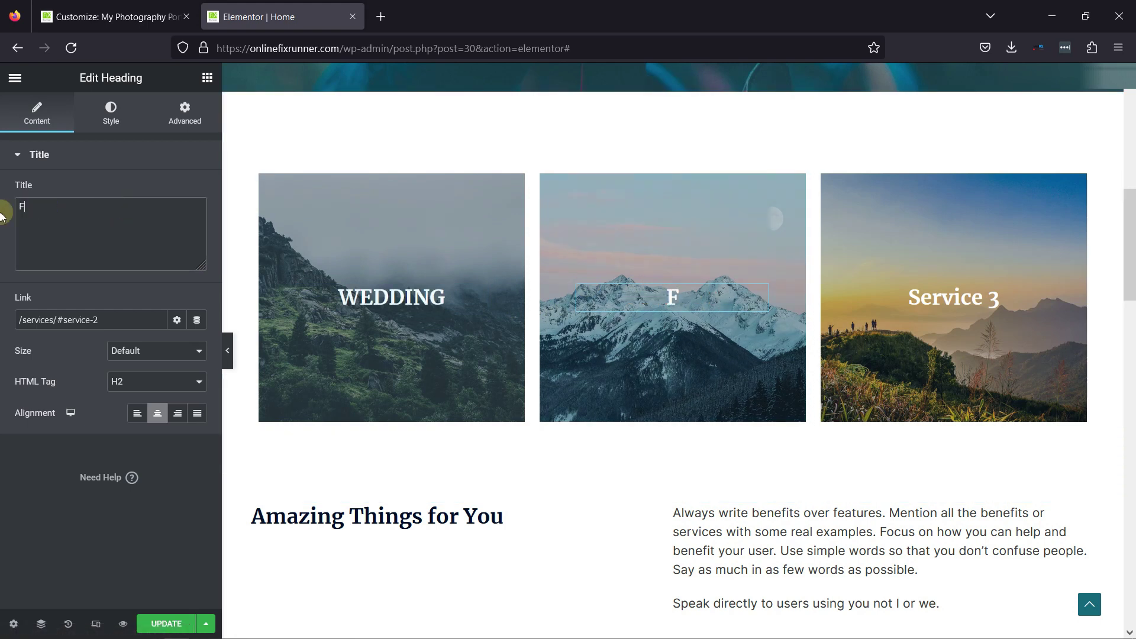
{"action": "type", "text": "ASHION"}
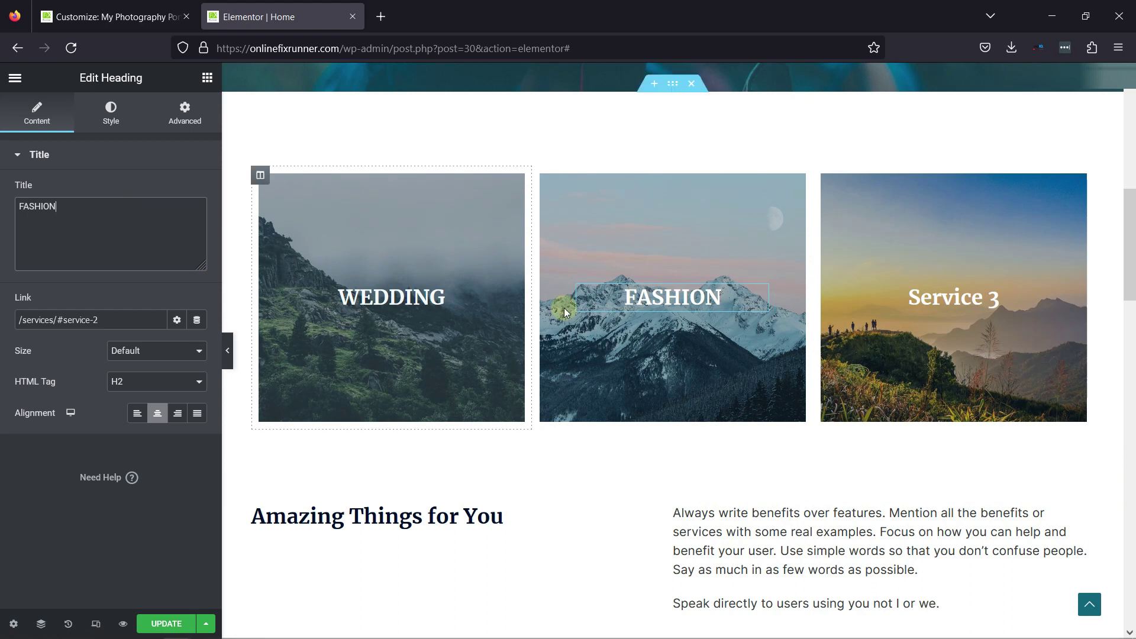
{"action": "left_click", "coordinate": [953, 298]}
{"action": "triple_click", "coordinate": [101, 201]}
{"action": "type", "text": "ADVERTISEMENT"}
{"action": "left_click", "coordinate": [392, 296]}
Set the WEDDING column's background to the photo of hands with rings.
{"action": "left_click", "coordinate": [263, 183]}
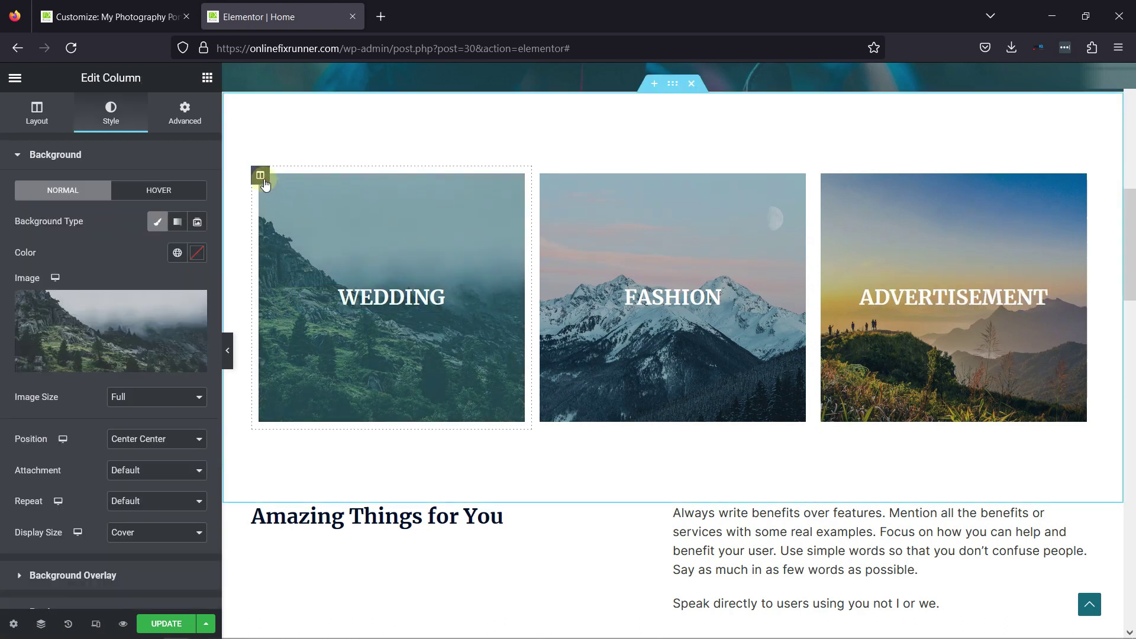
{"action": "right_click", "coordinate": [265, 185]}
{"action": "left_click", "coordinate": [269, 199]}
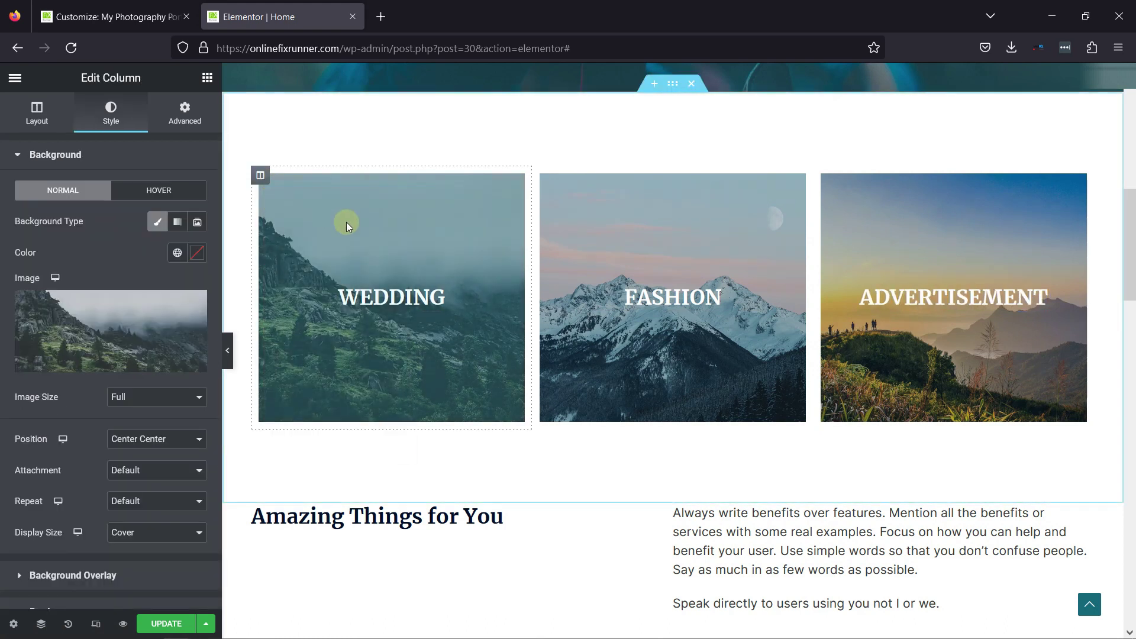
{"action": "left_click", "coordinate": [166, 340]}
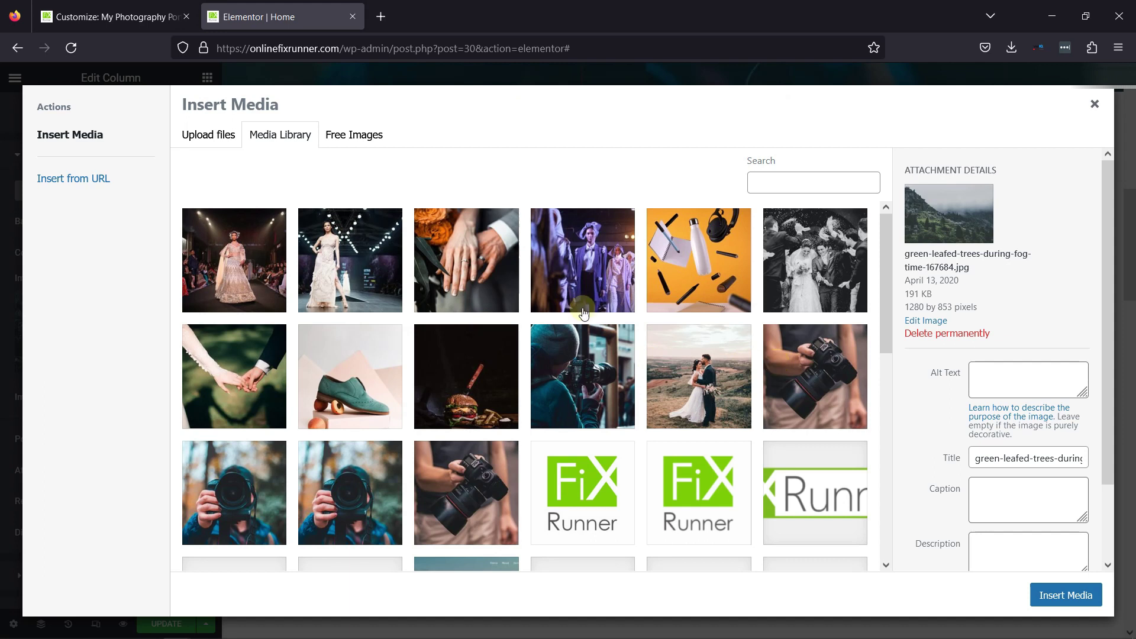
{"action": "left_click", "coordinate": [494, 284]}
{"action": "left_click", "coordinate": [1082, 586]}
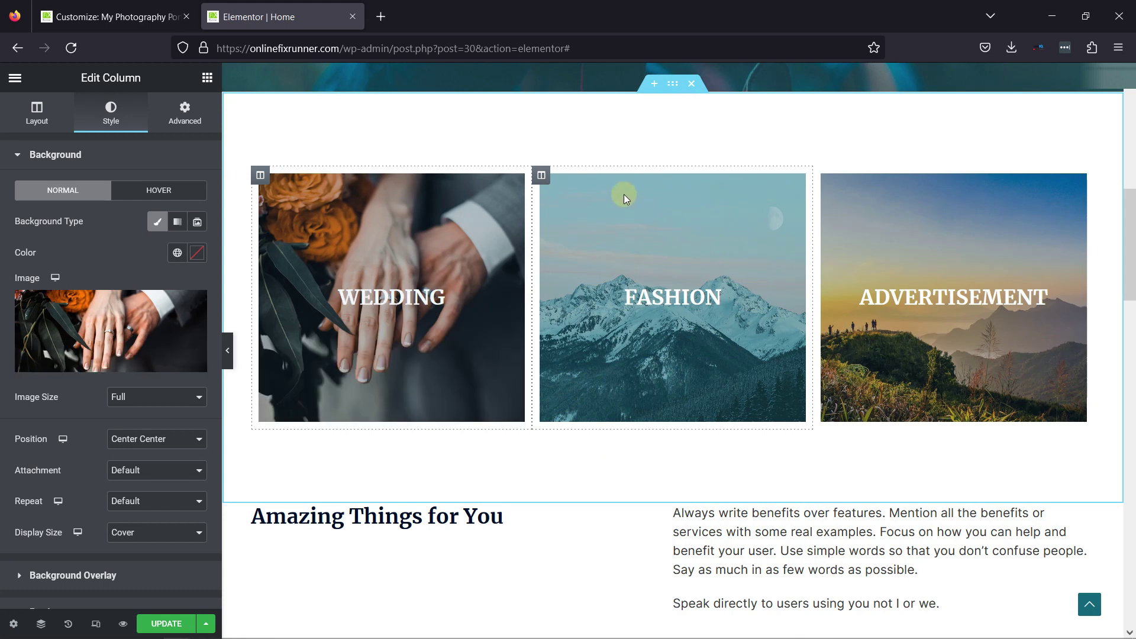
Set the FASHION column's background to the stage fashion show photo.
{"action": "right_click", "coordinate": [542, 176]}
{"action": "left_click", "coordinate": [577, 185]}
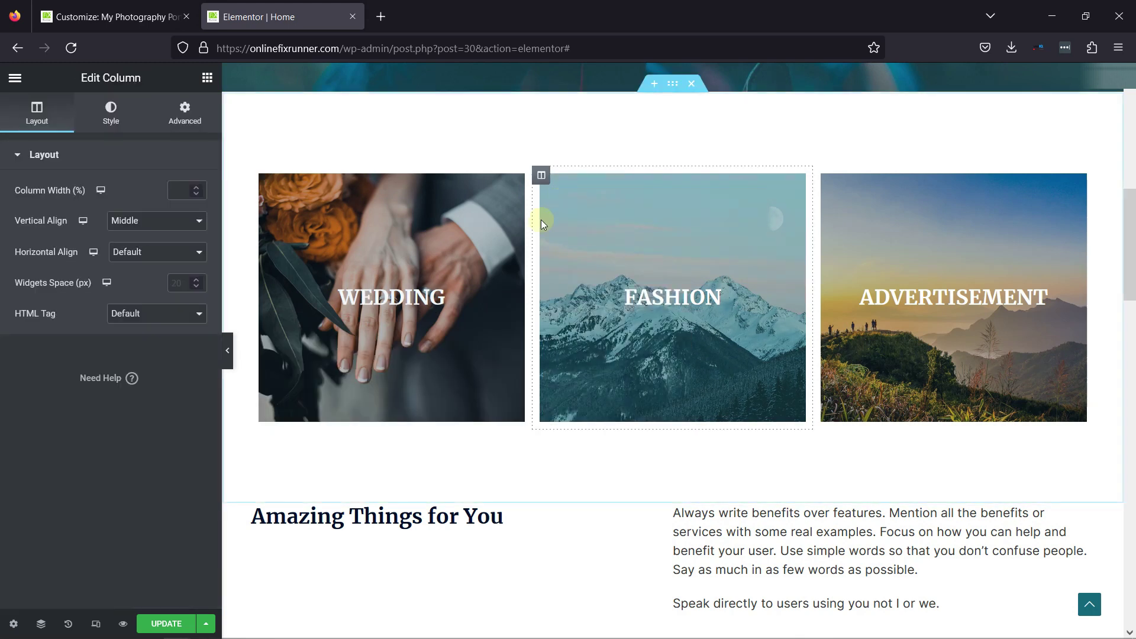
{"action": "left_click", "coordinate": [131, 126]}
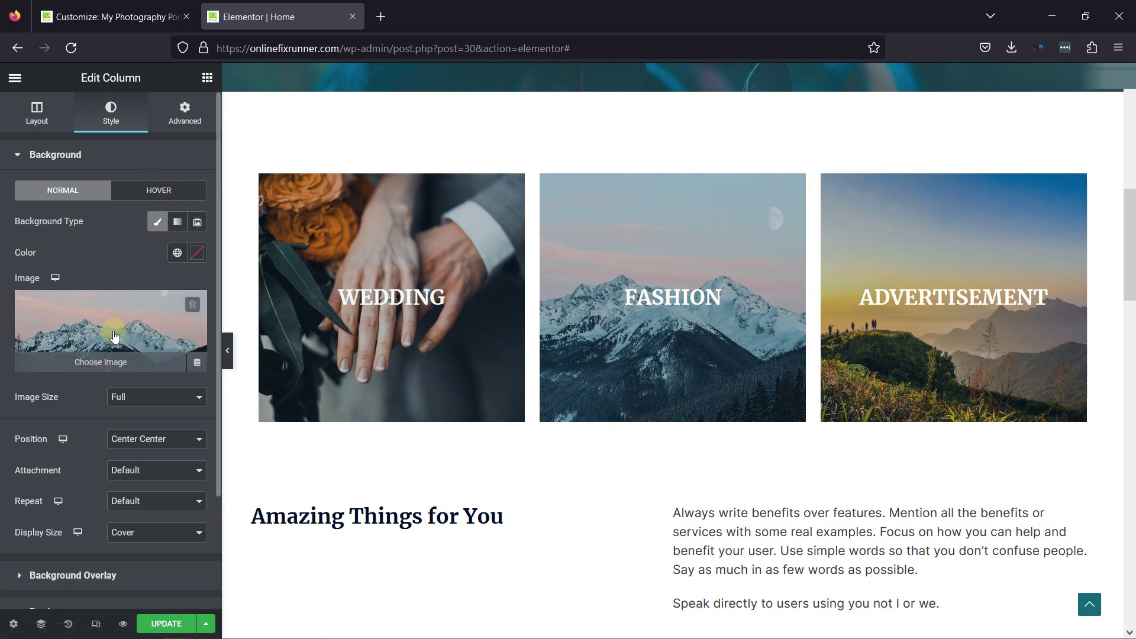
{"action": "left_click", "coordinate": [114, 334]}
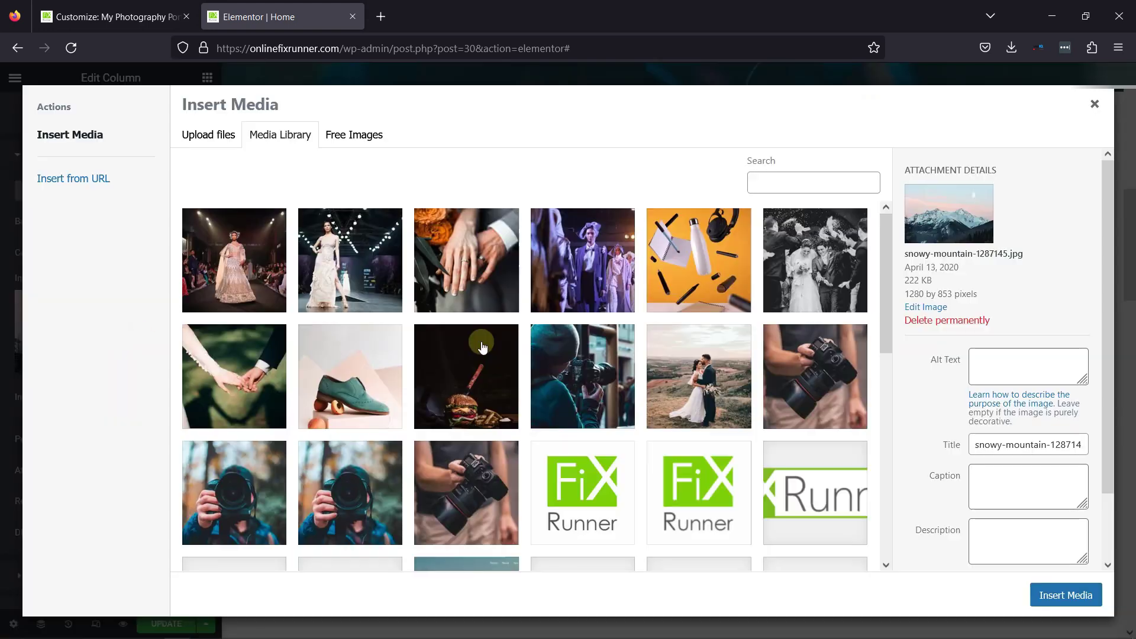
{"action": "left_click", "coordinate": [571, 281]}
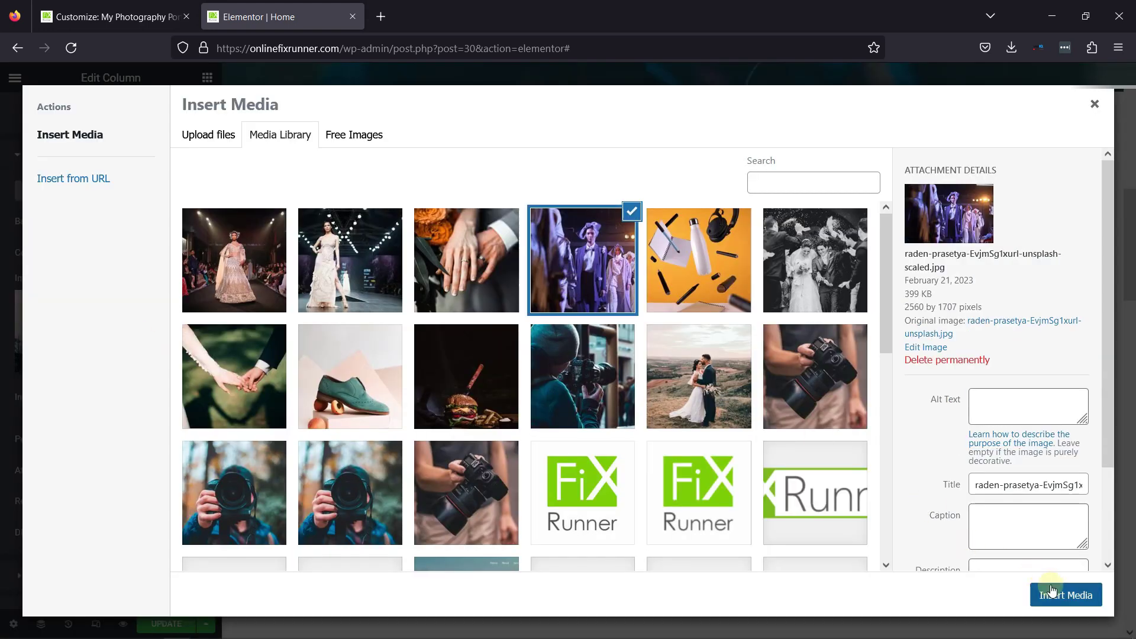
{"action": "left_click", "coordinate": [1066, 595]}
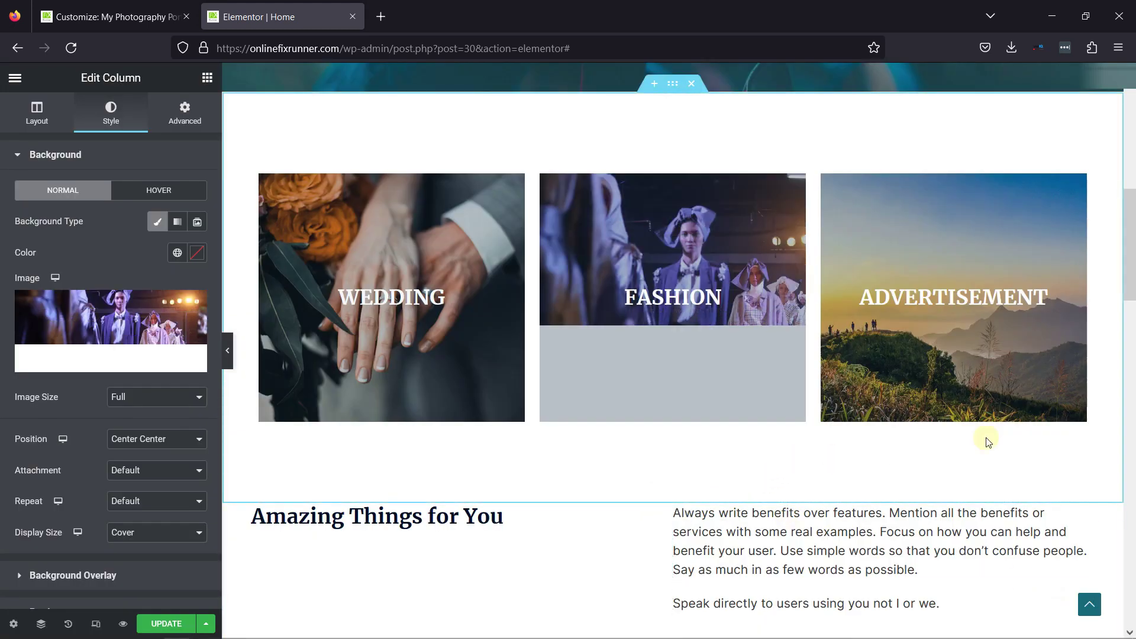
Set the ADVERTISEMENT column's background to the green shoe photo.
{"action": "right_click", "coordinate": [888, 214]}
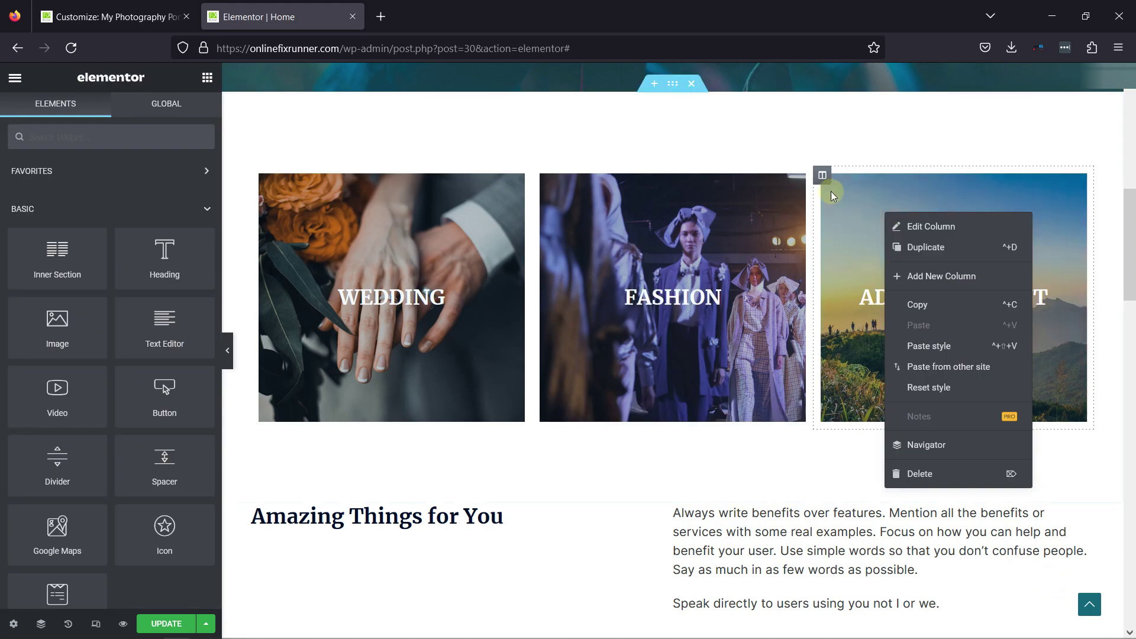
{"action": "left_click", "coordinate": [911, 226]}
{"action": "left_click", "coordinate": [116, 110]}
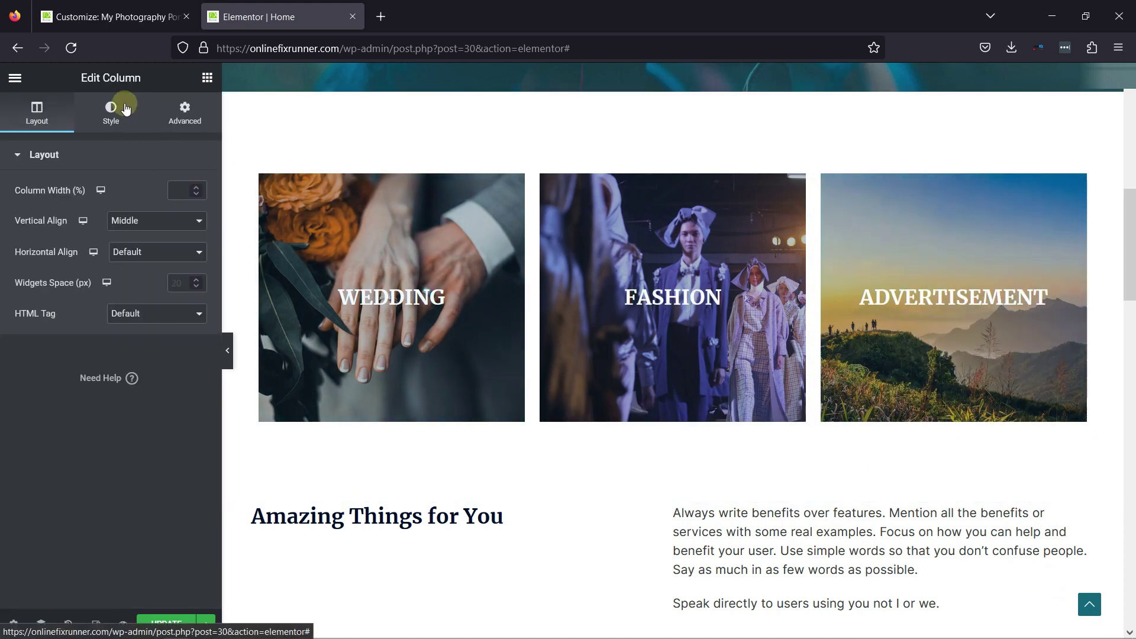
{"action": "left_click", "coordinate": [121, 293]}
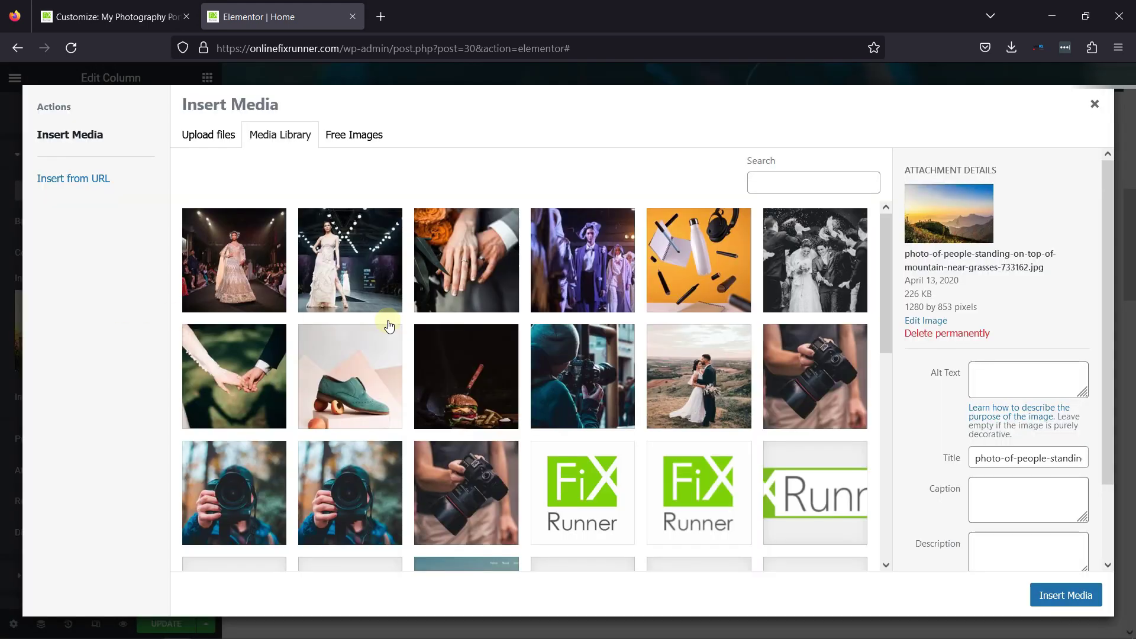
{"action": "left_click", "coordinate": [349, 375]}
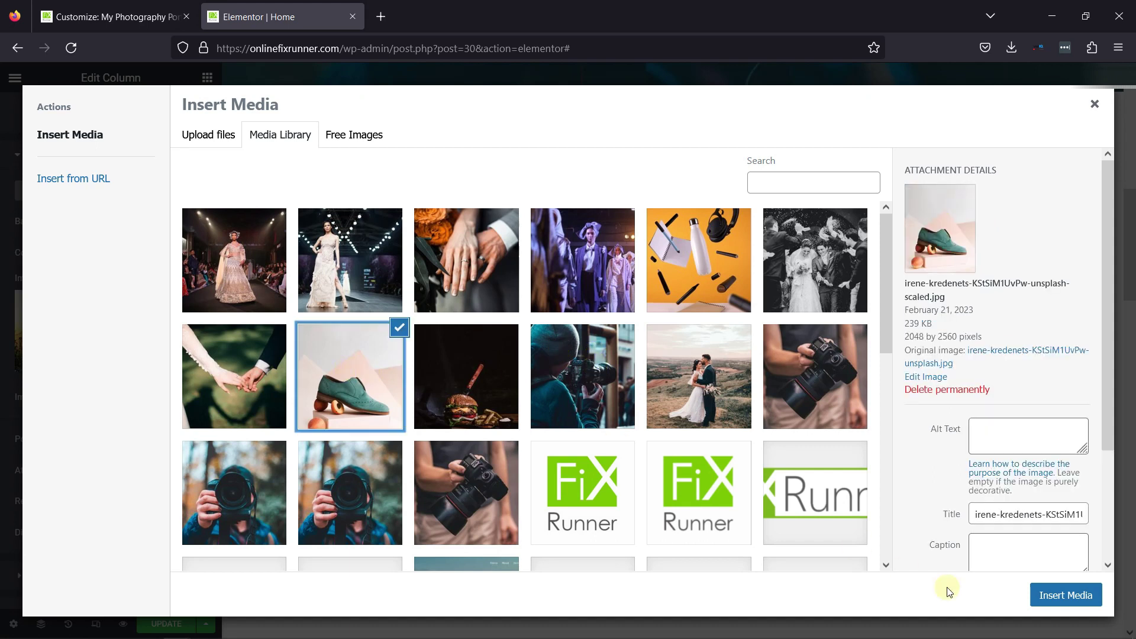
{"action": "left_click", "coordinate": [1057, 598]}
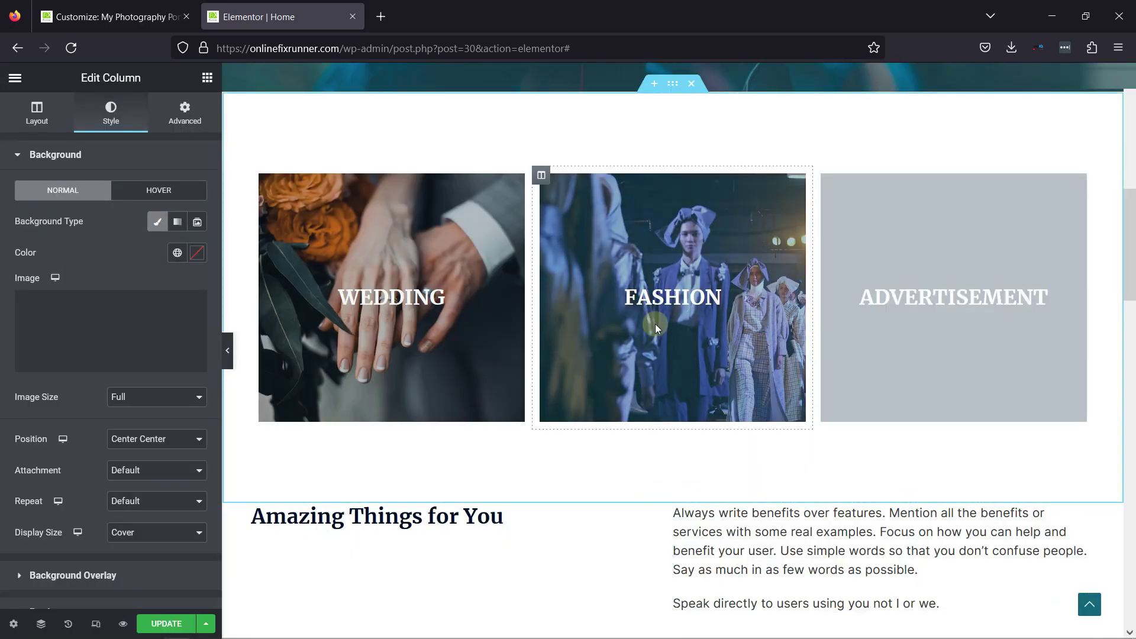
Replace the Amazing Things paragraph with an intro about professional wedding, fashion and advertisement photography.
{"action": "scroll", "coordinate": [622, 360], "scroll_direction": "down", "scroll_amount": 4}
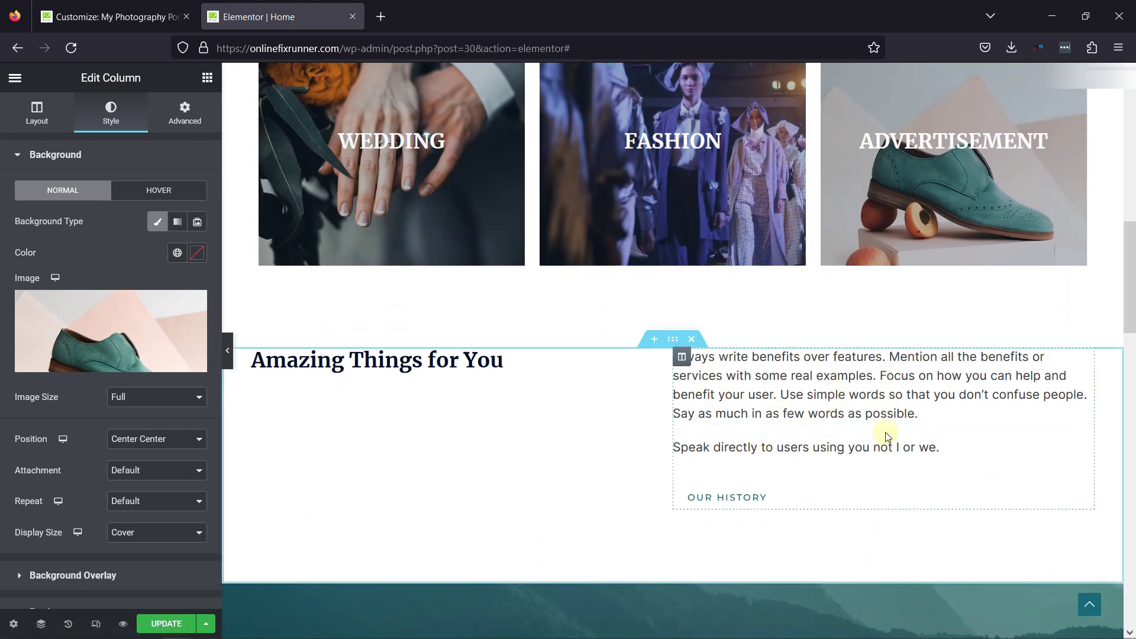
{"action": "left_click", "coordinate": [821, 381]}
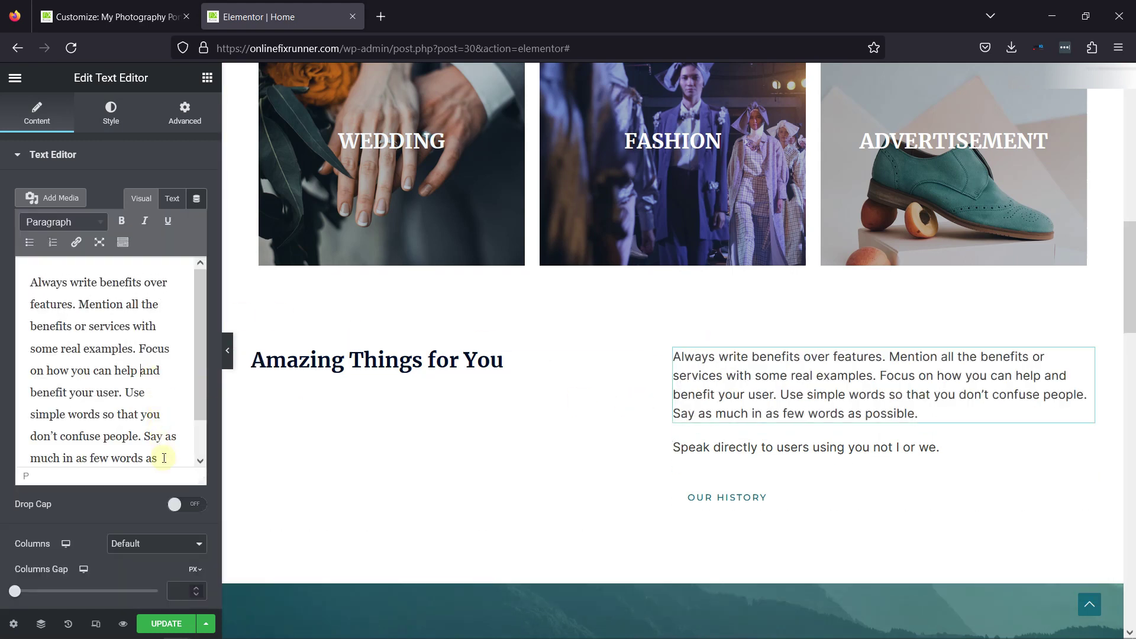
{"action": "key", "text": "ctrl+a"}
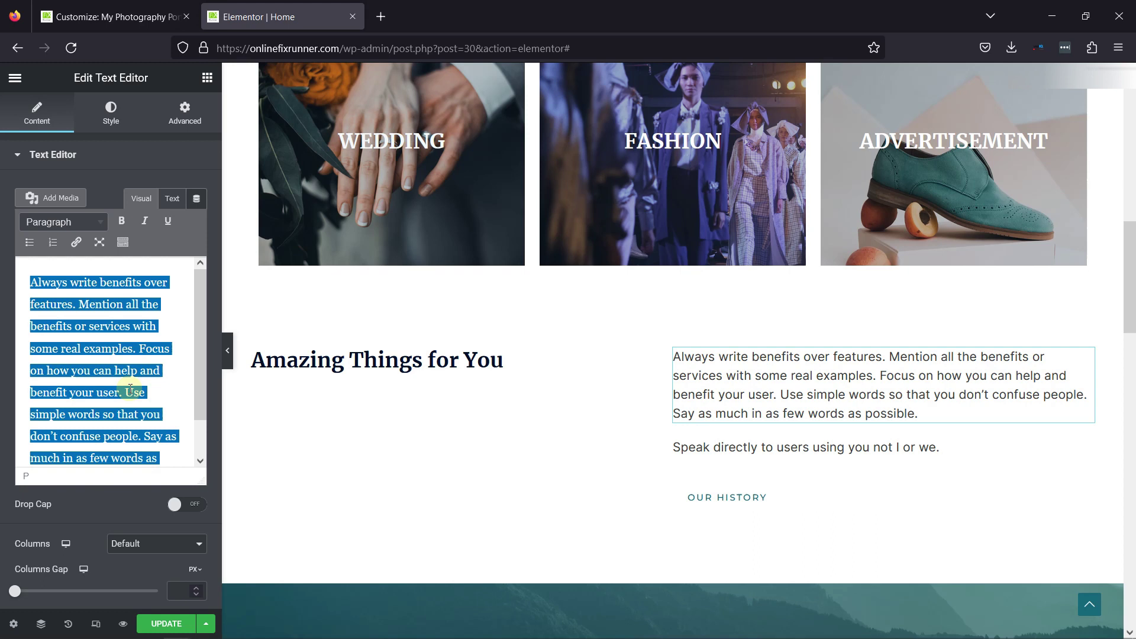
{"action": "key", "text": "BackSpace"}
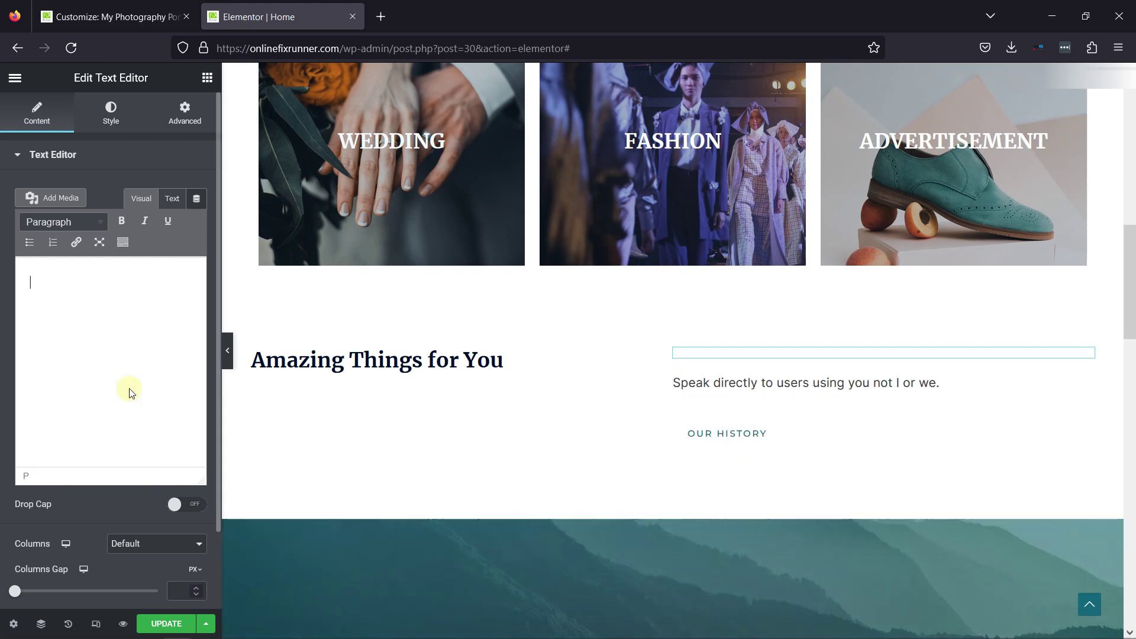
{"action": "type", "text": "I am a preofes"}
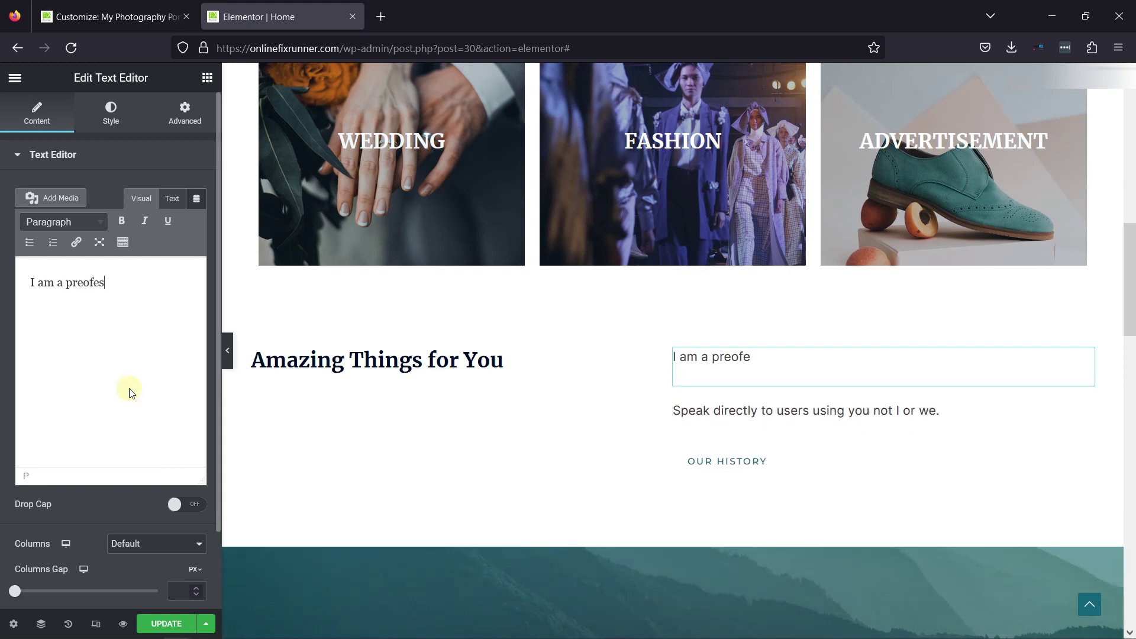
{"action": "key", "text": "BackSpace"}
{"action": "key", "text": "BackSpace"}
{"action": "key", "text": "BackSpace"}
{"action": "key", "text": "BackSpace"}
{"action": "key", "text": "BackSpace"}
{"action": "key", "text": "BackSpace"}
{"action": "key", "text": "BackSpace"}
{"action": "key", "text": "BackSpace"}
{"action": "key", "text": "BackSpace"}
{"action": "key", "text": "BackSpace"}
{"action": "key", "text": "BackSpace"}
{"action": "type", "text": "professional pho"}
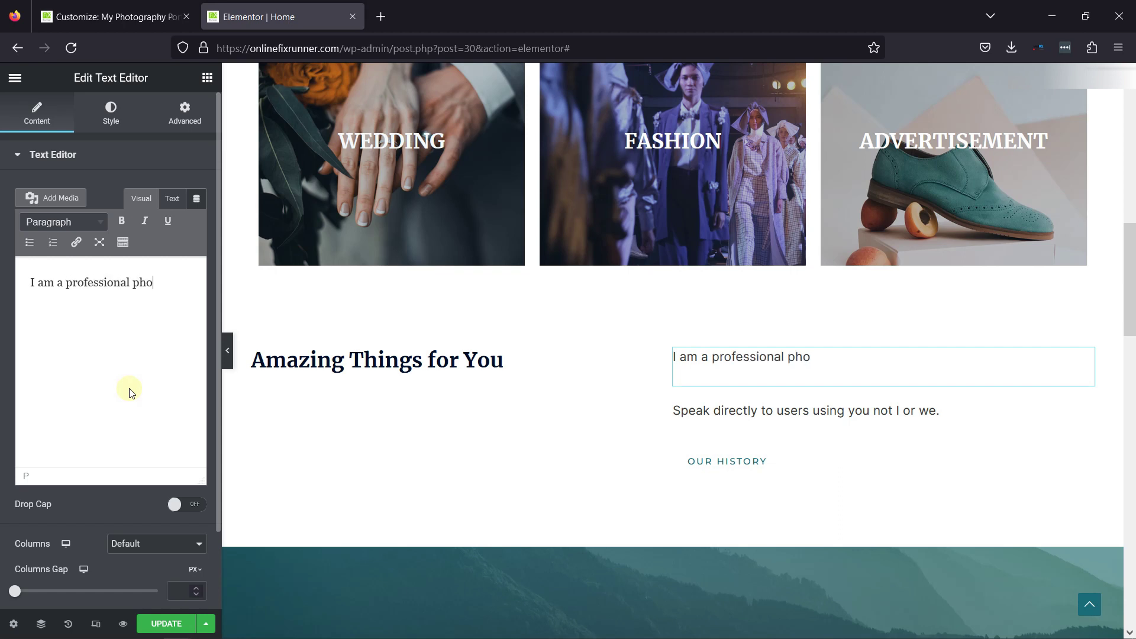
{"action": "type", "text": "tograpg"}
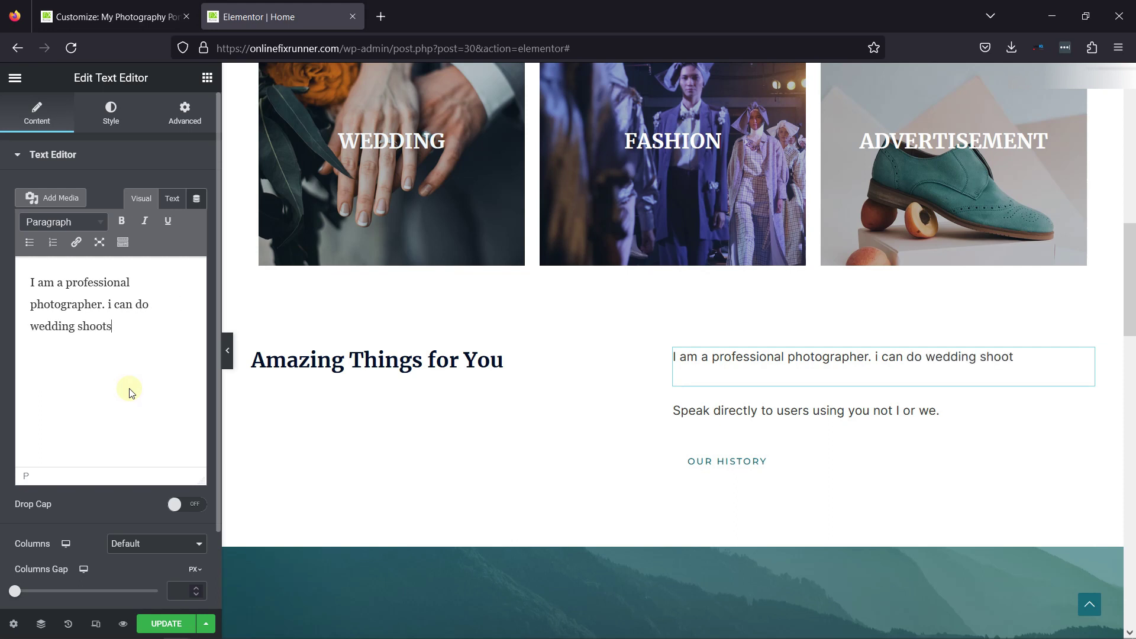
{"action": "type", "text": "ot"}
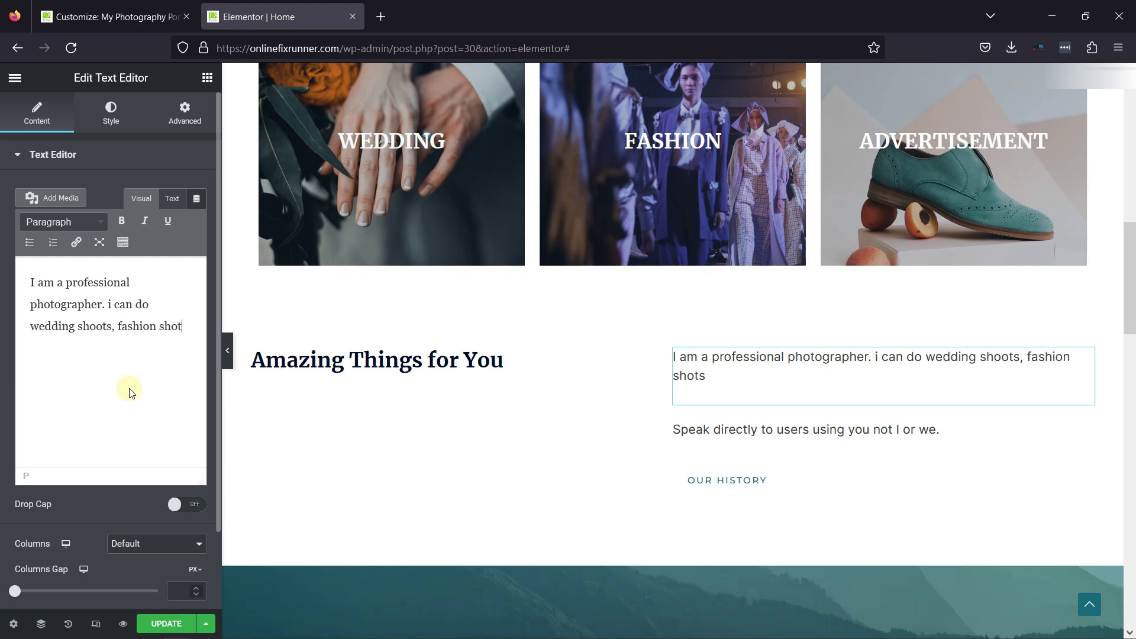
{"action": "type", "text": "dvertisement shoots."}
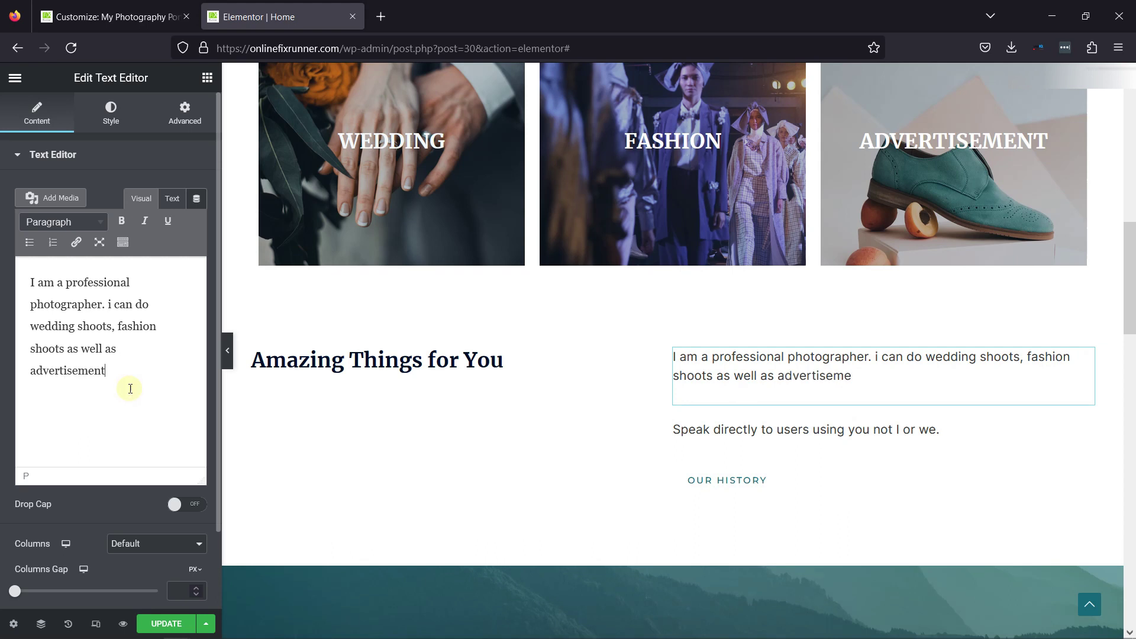
Delete all the text of the Speak directly line.
{"action": "left_click", "coordinate": [818, 453]}
{"action": "key", "text": "ctrl+a"}
{"action": "key", "text": "BackSpace"}
Select the OUR HISTORY button, then scroll down to the Call To Action section.
{"action": "left_click", "coordinate": [728, 472]}
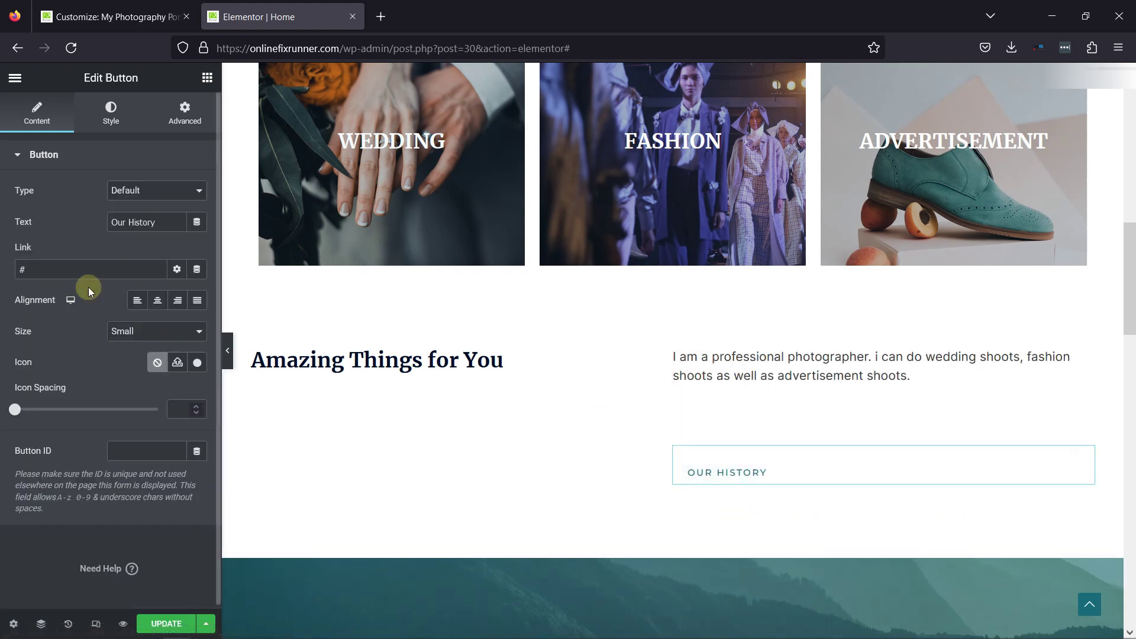
{"action": "scroll", "coordinate": [834, 100], "scroll_direction": "up", "scroll_amount": 12}
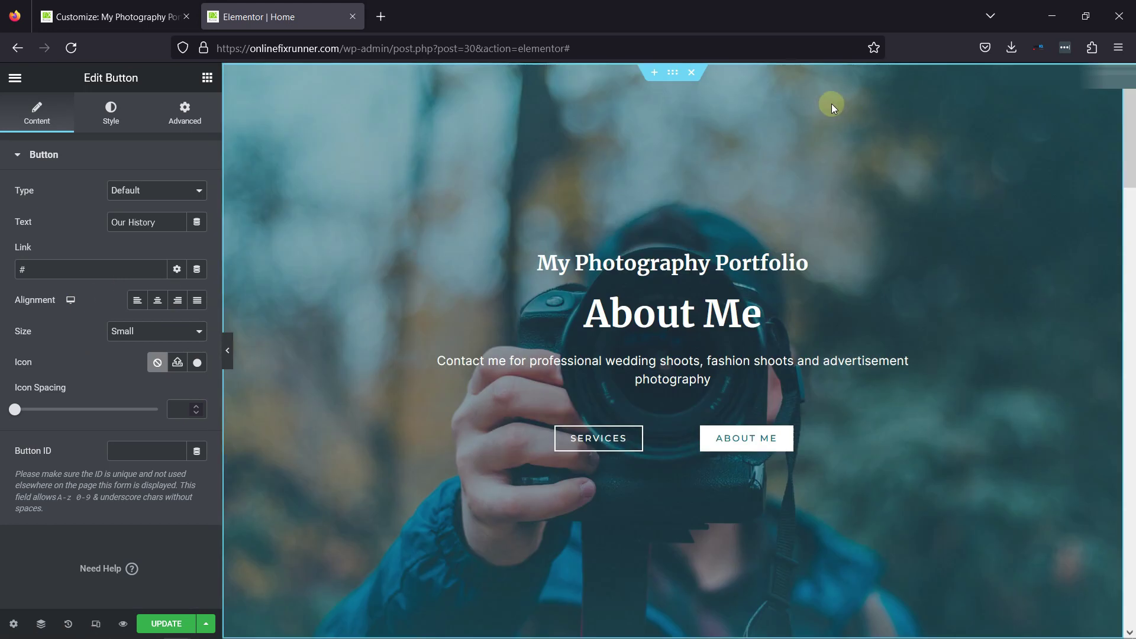
{"action": "scroll", "coordinate": [829, 284], "scroll_direction": "down", "scroll_amount": 12}
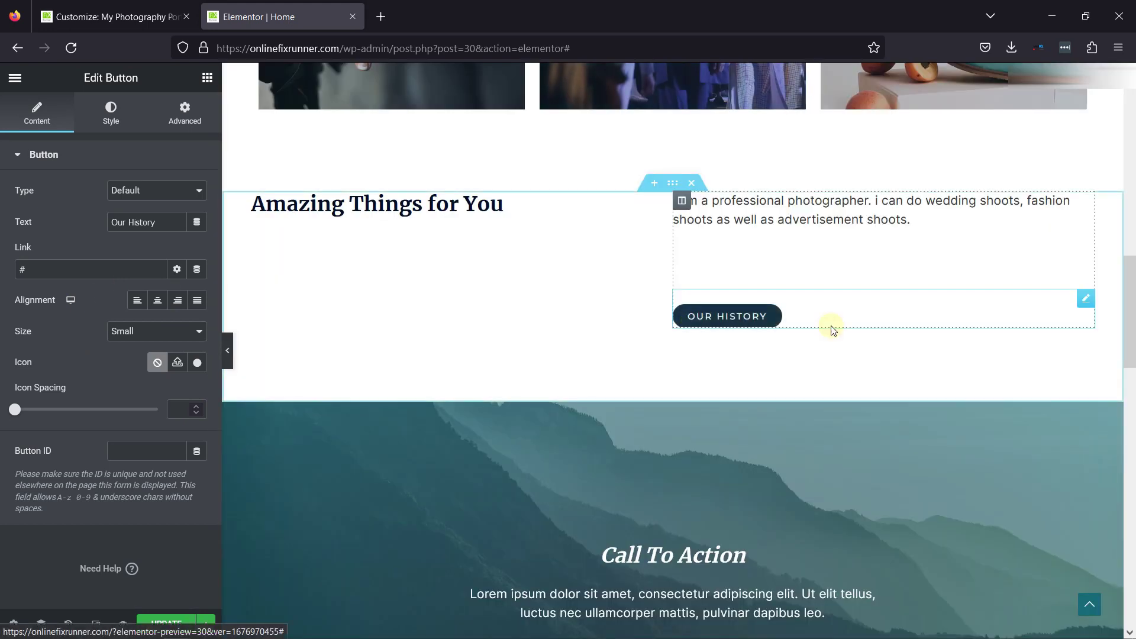
{"action": "scroll", "coordinate": [753, 404], "scroll_direction": "down", "scroll_amount": 4}
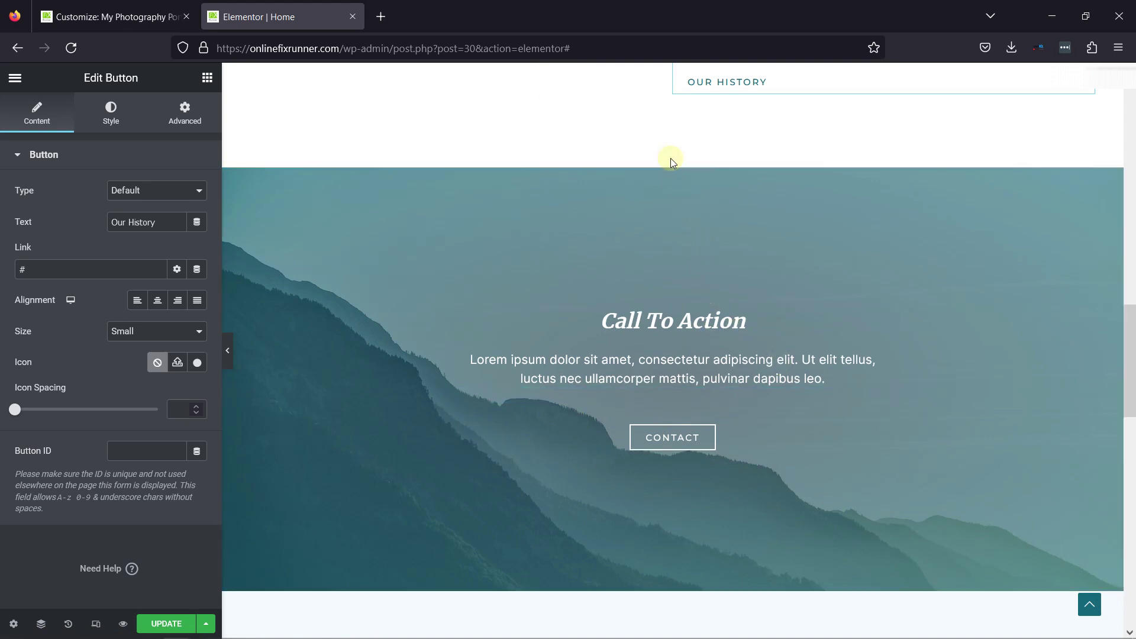
Give the Call To Action section the camera-operator photo as its background image.
{"action": "left_click", "coordinate": [673, 159]}
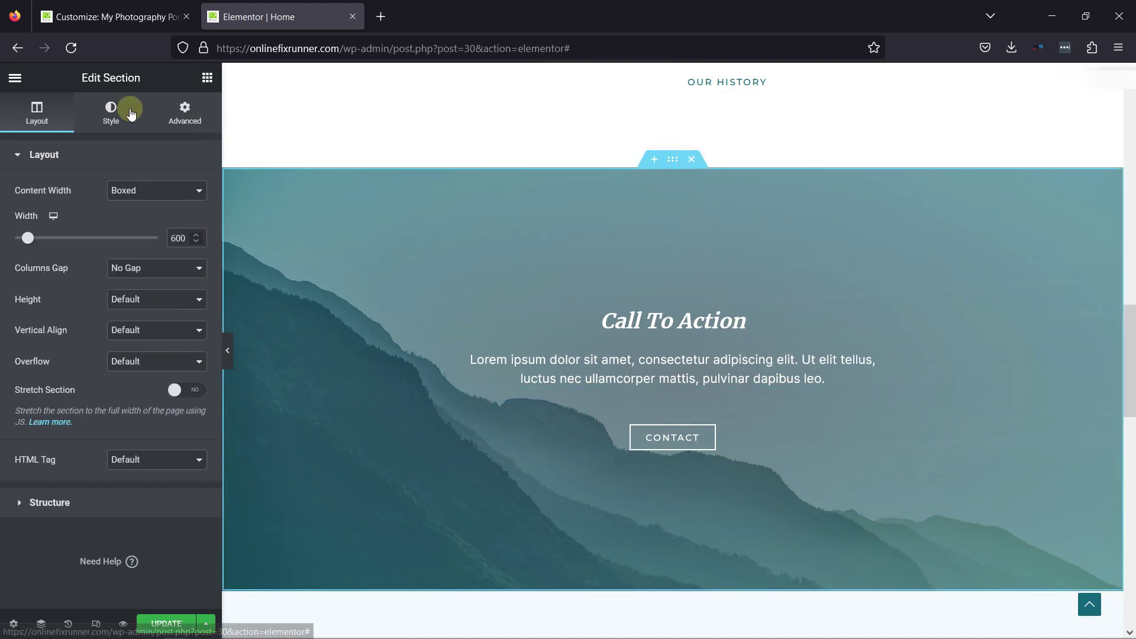
{"action": "left_click", "coordinate": [111, 108]}
{"action": "left_click", "coordinate": [70, 334]}
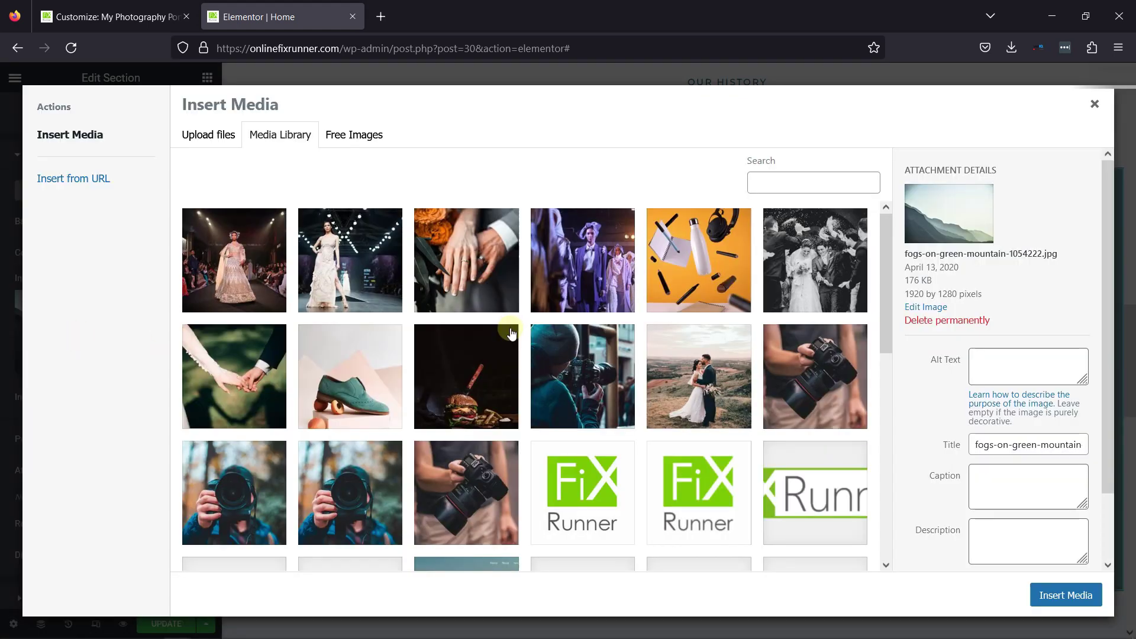
{"action": "left_click", "coordinate": [618, 385]}
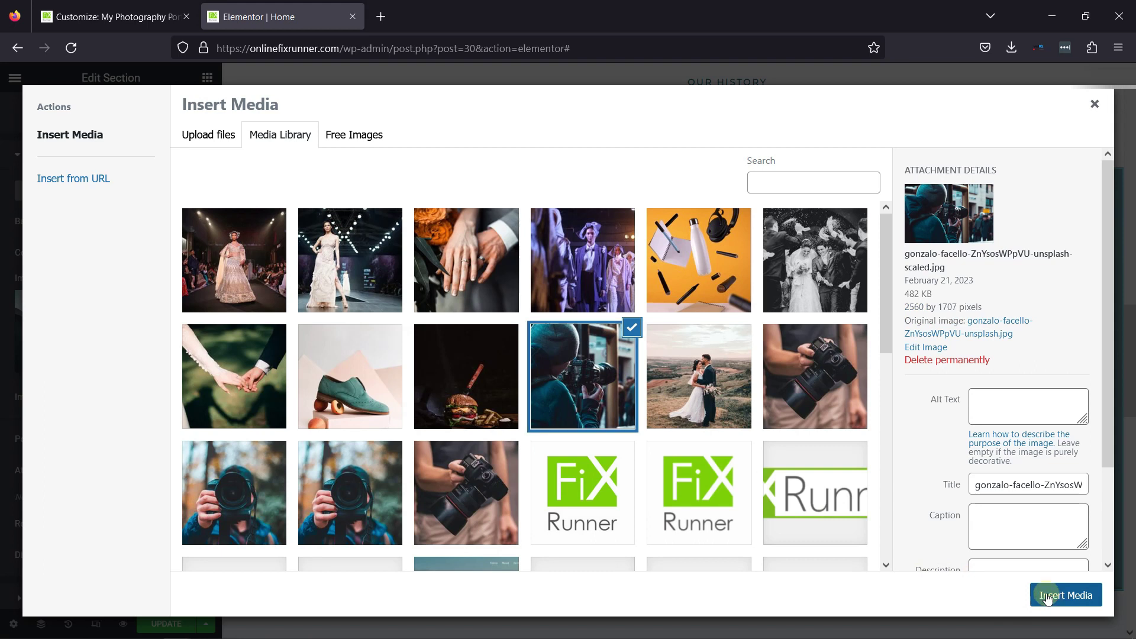
{"action": "left_click", "coordinate": [1047, 597]}
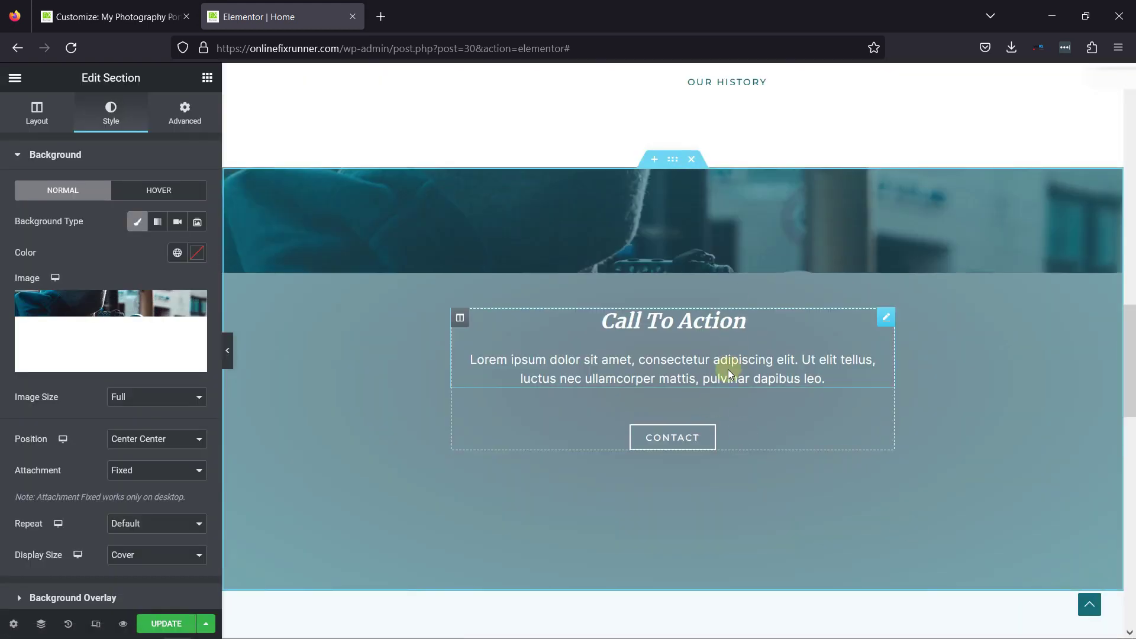
Change the Call To Action title to 'Hire Me'.
{"action": "left_click", "coordinate": [679, 328]}
{"action": "key", "text": "ctrl+a"}
{"action": "type", "text": "H"}
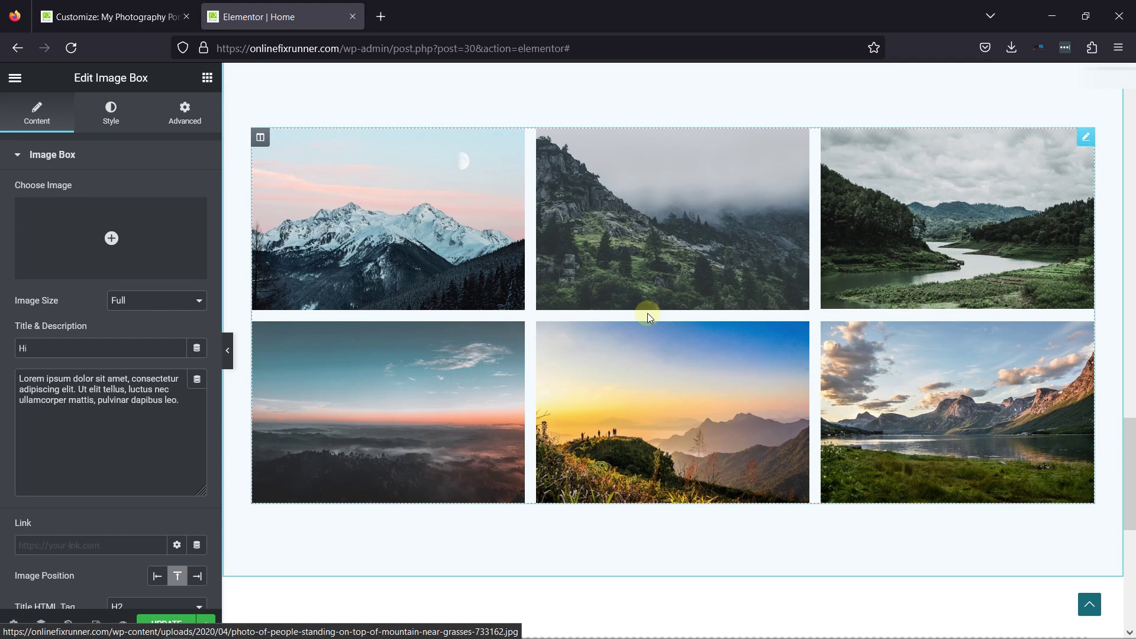
{"action": "scroll", "coordinate": [649, 317], "scroll_direction": "up", "scroll_amount": 4}
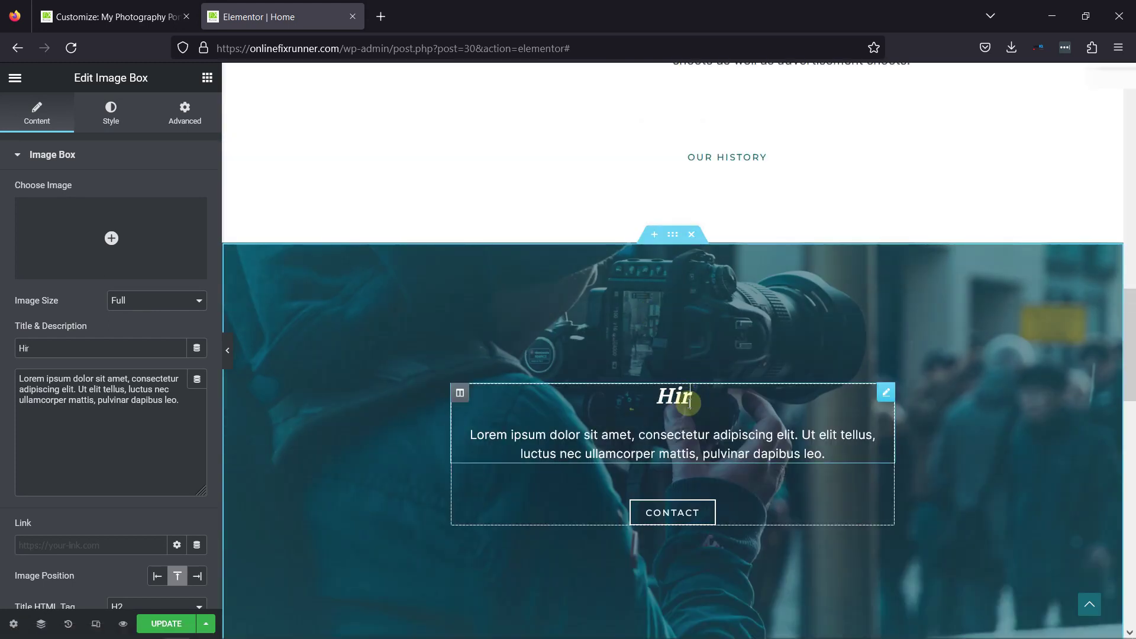
{"action": "type", "text": "ire Me"}
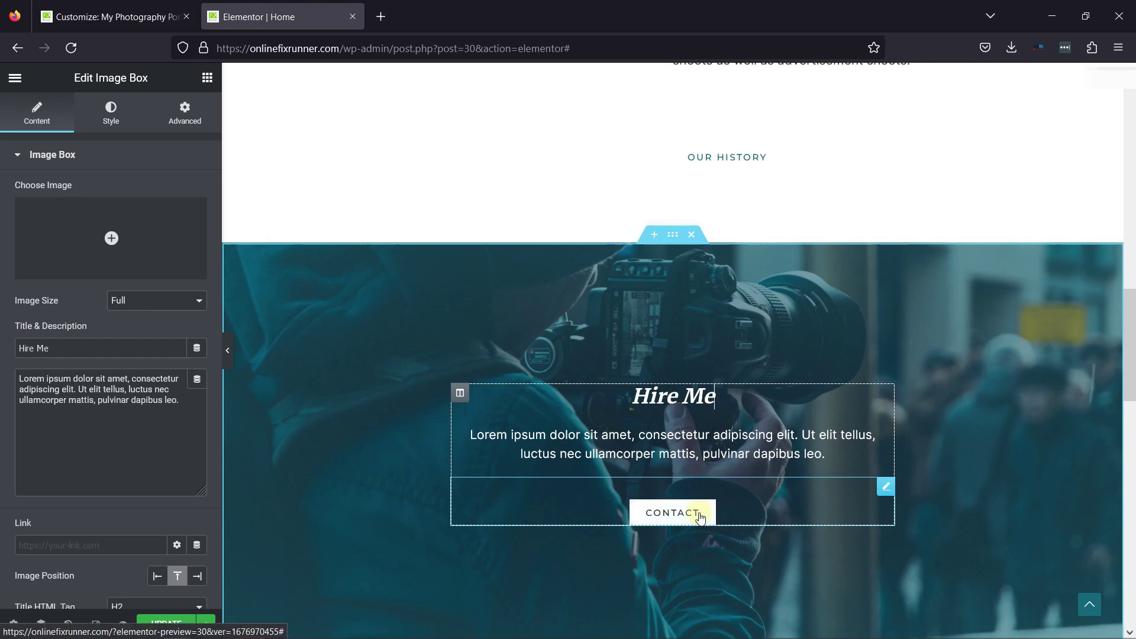
{"action": "scroll", "coordinate": [974, 514], "scroll_direction": "down", "scroll_amount": 1}
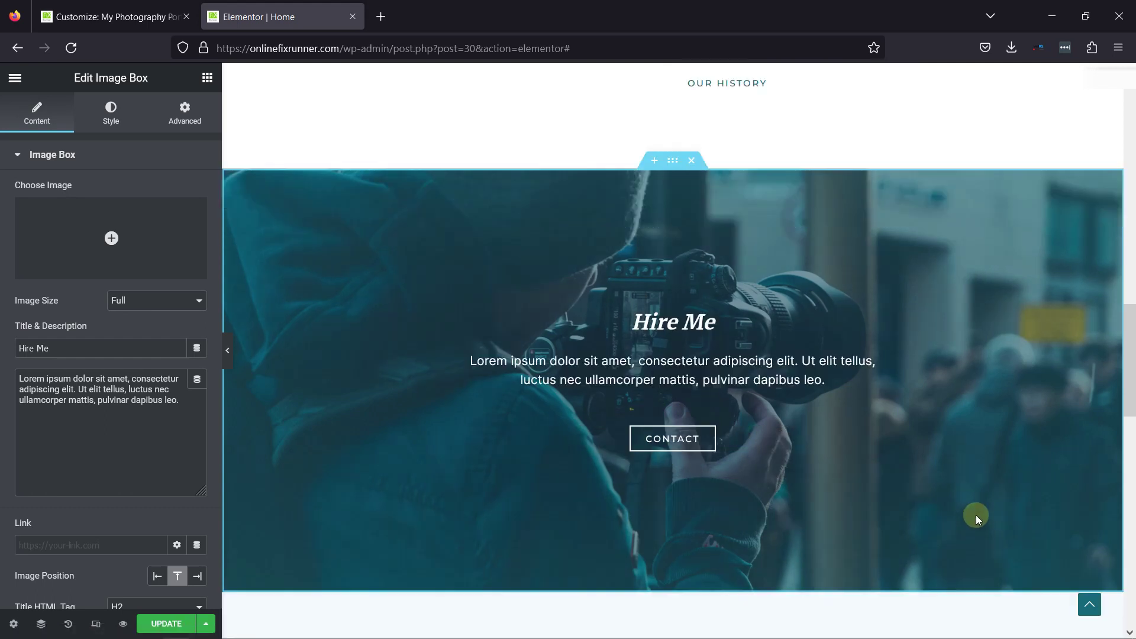
{"action": "scroll", "coordinate": [975, 514], "scroll_direction": "down", "scroll_amount": 6}
Open Edit gallery for the Basic Gallery's six landscape images via Edit Basic Gallery.
{"action": "scroll", "coordinate": [676, 414], "scroll_direction": "down", "scroll_amount": 1}
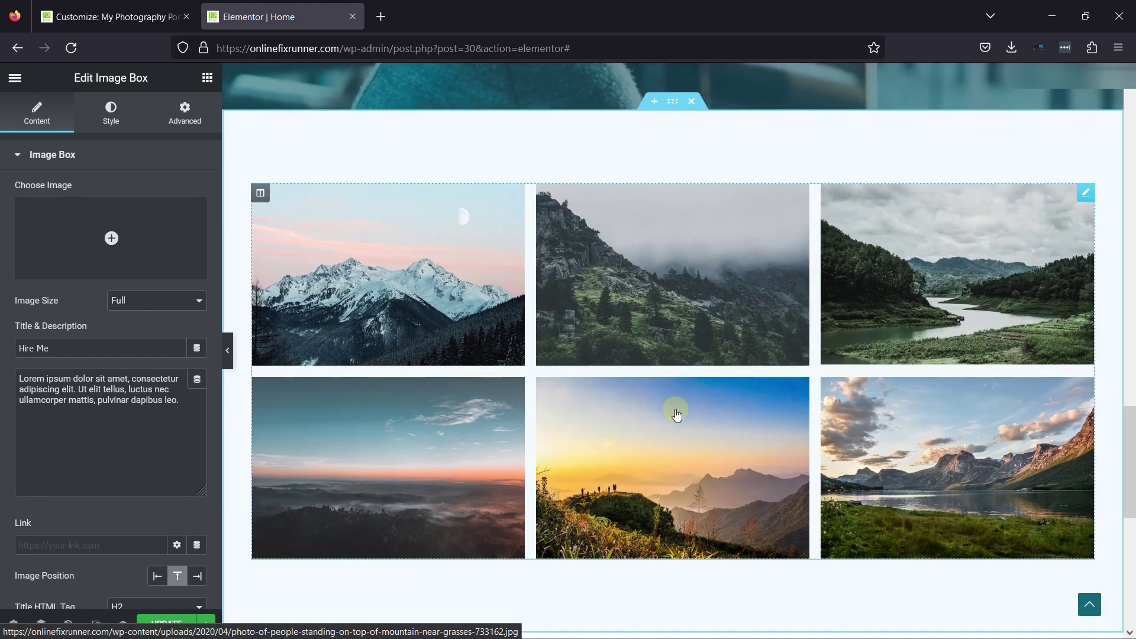
{"action": "scroll", "coordinate": [676, 414], "scroll_direction": "down", "scroll_amount": 1}
{"action": "right_click", "coordinate": [310, 190]}
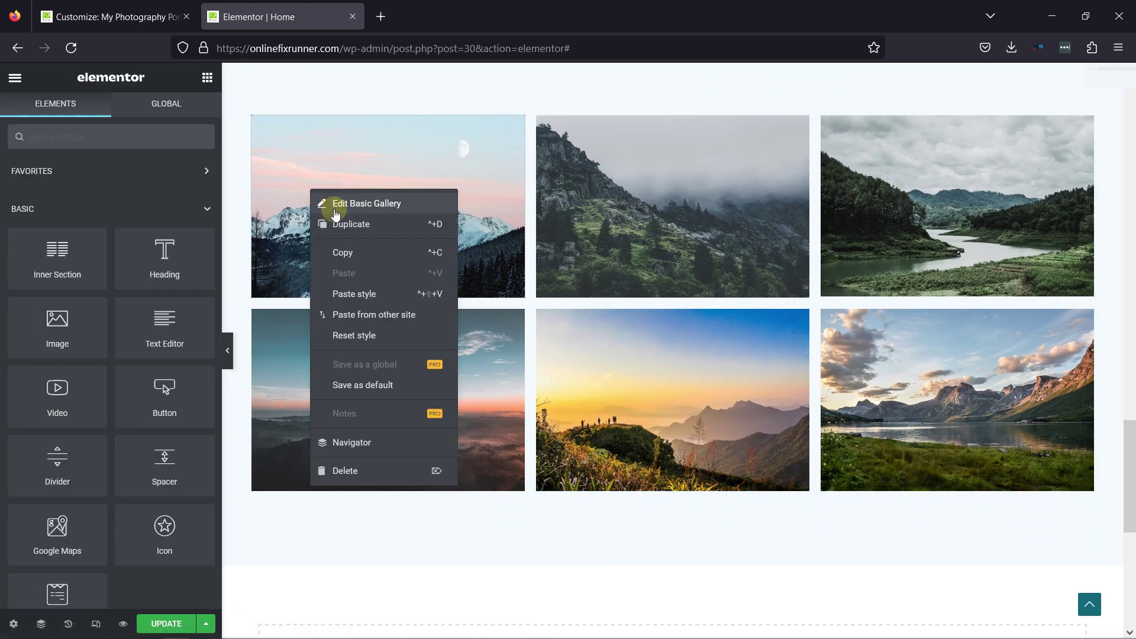
{"action": "left_click", "coordinate": [322, 167]}
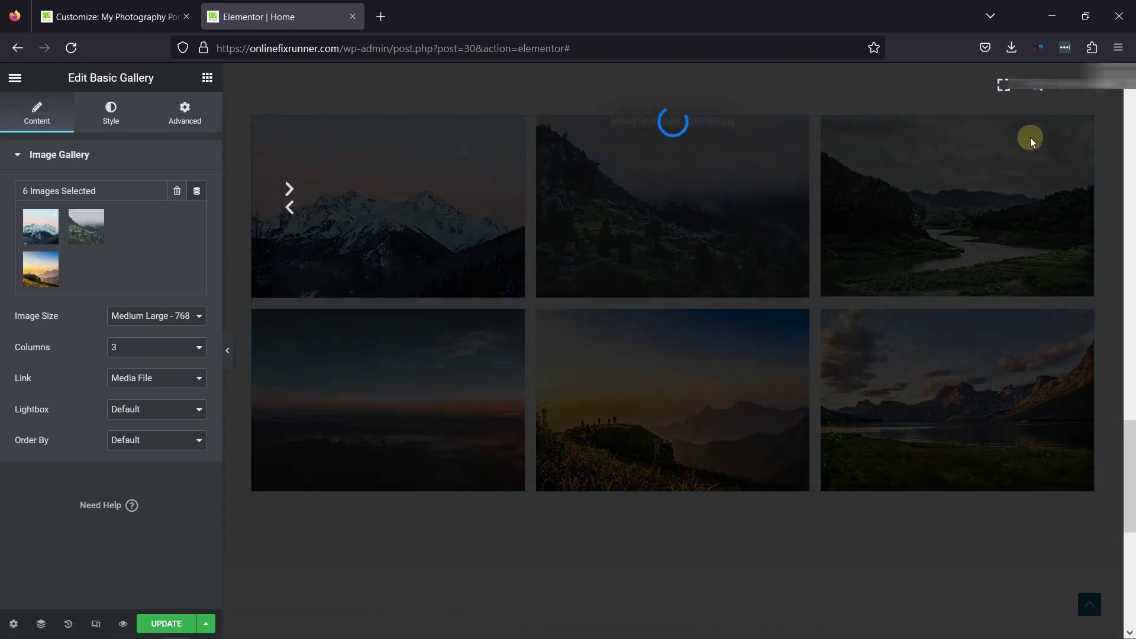
{"action": "left_click", "coordinate": [1115, 82]}
{"action": "right_click", "coordinate": [430, 204]}
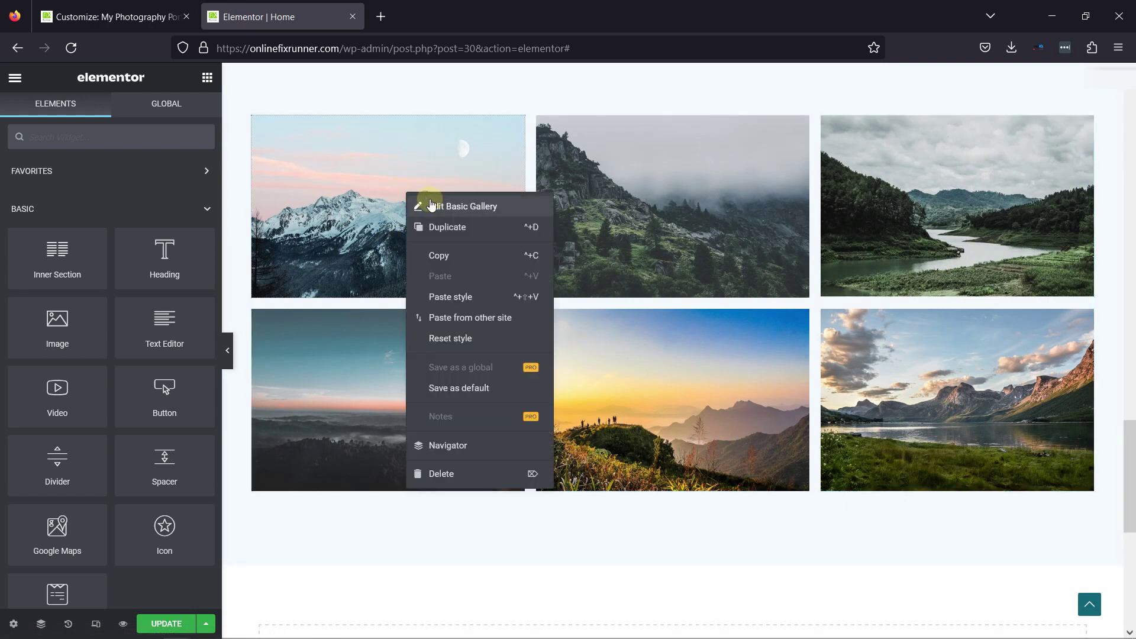
{"action": "left_click", "coordinate": [388, 149]}
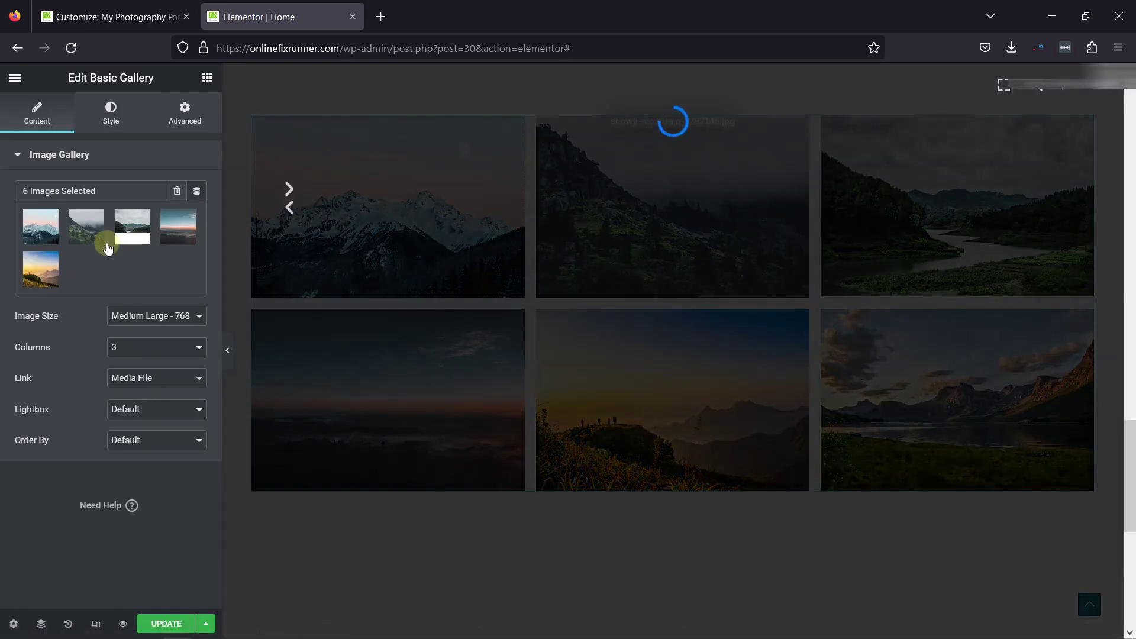
{"action": "left_click", "coordinate": [109, 278]}
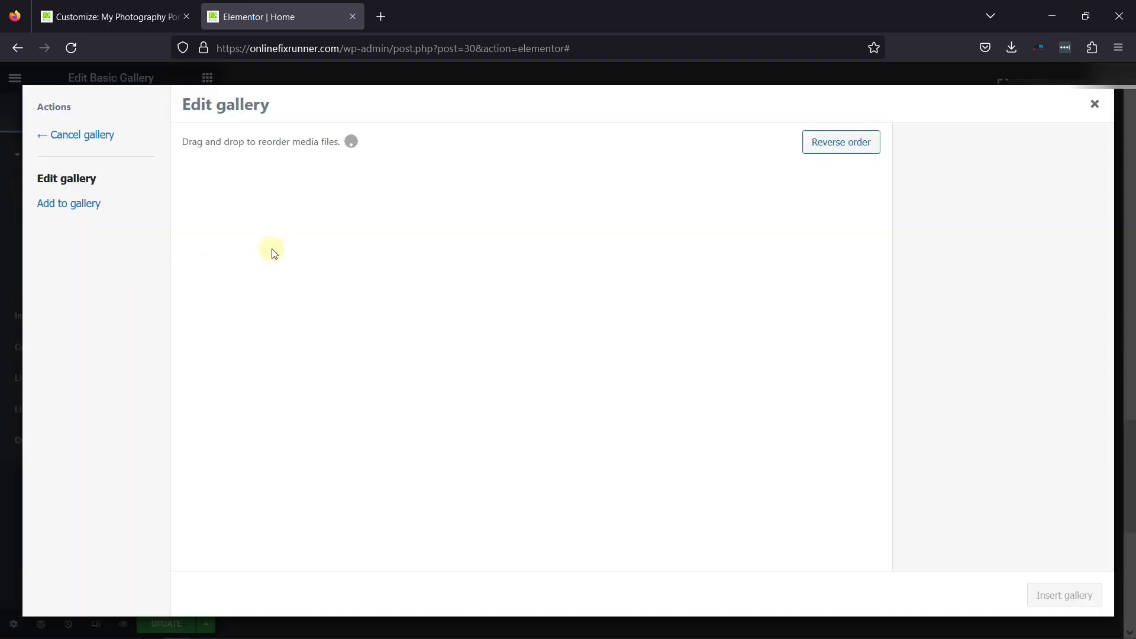
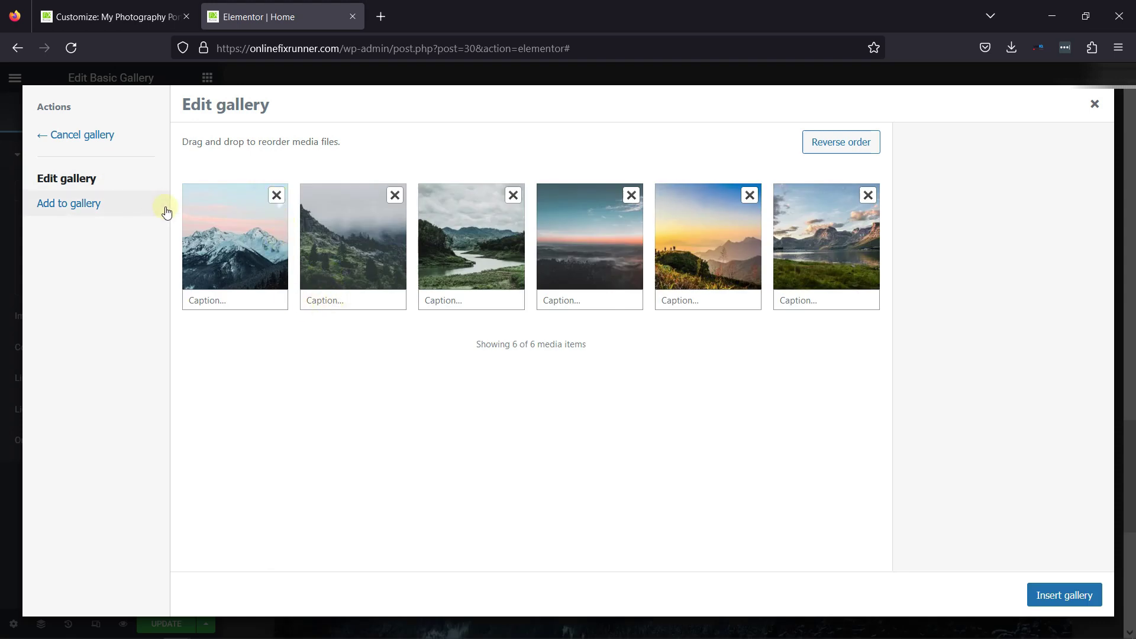
Remove the four mountain landscape photos from the Basic Gallery.
{"action": "left_click", "coordinate": [276, 196]}
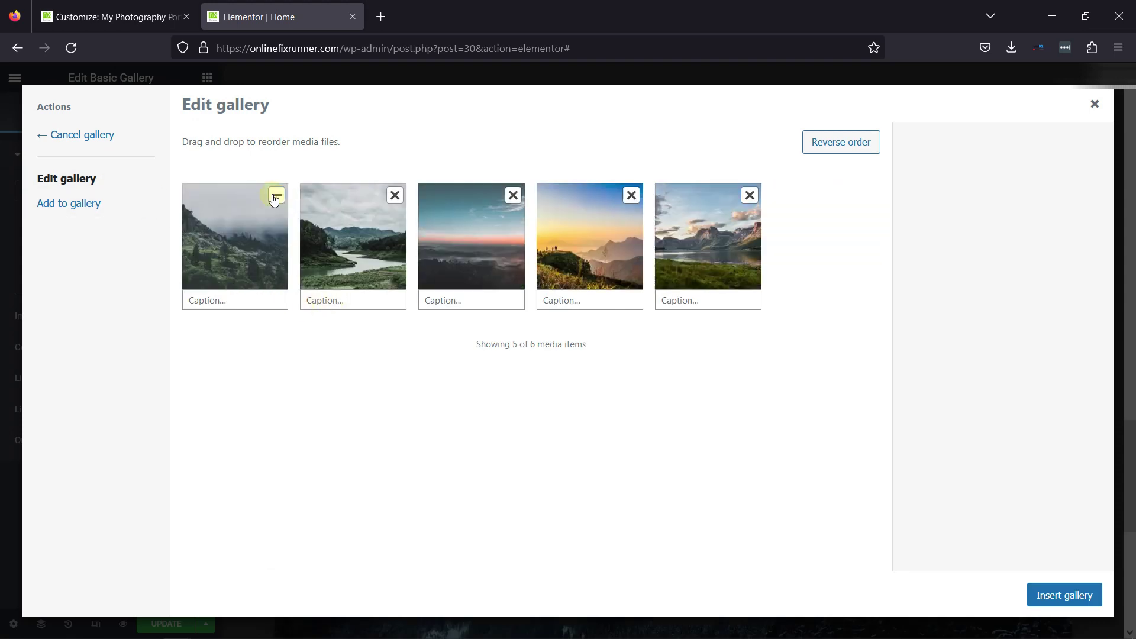
{"action": "left_click", "coordinate": [276, 195]}
{"action": "left_click", "coordinate": [277, 195]}
{"action": "left_click", "coordinate": [276, 195]}
{"action": "left_click", "coordinate": [276, 195]}
{"action": "left_click", "coordinate": [276, 195]}
Add the wedding rings and hand-holding photos, then insert the six-image gallery.
{"action": "left_click", "coordinate": [79, 207]}
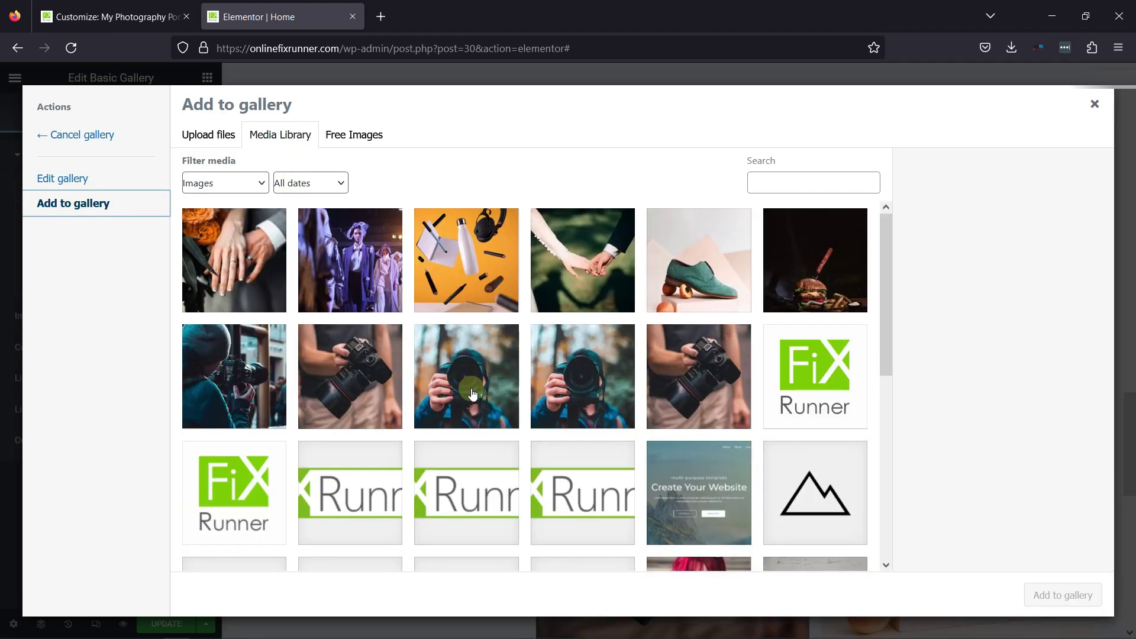
{"action": "left_click", "coordinate": [222, 280]}
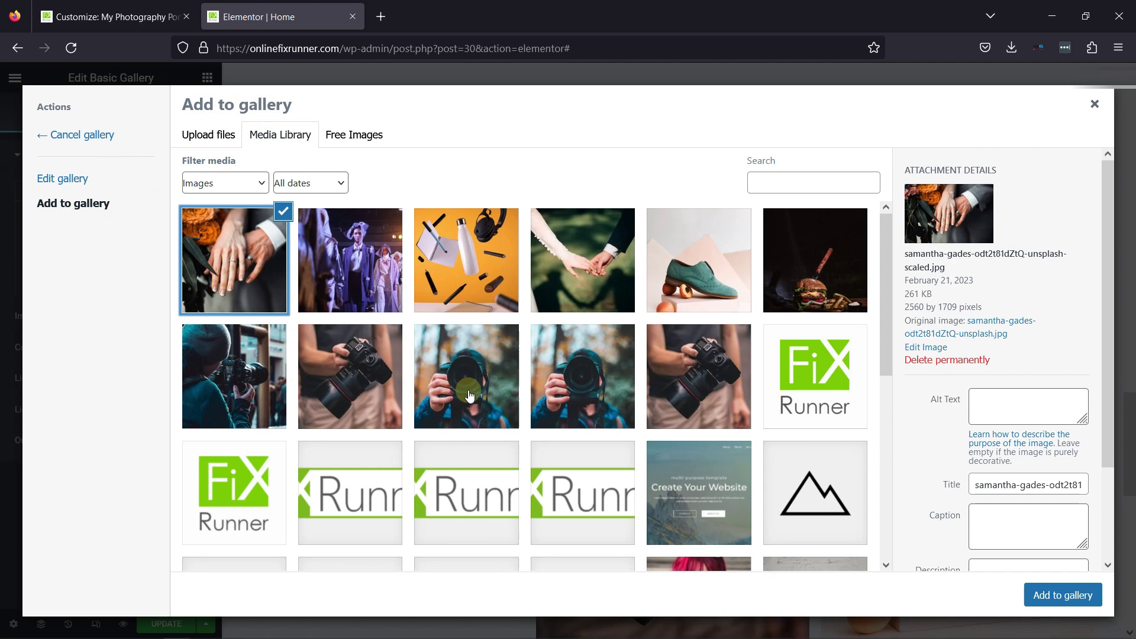
{"action": "left_click", "coordinate": [565, 268]}
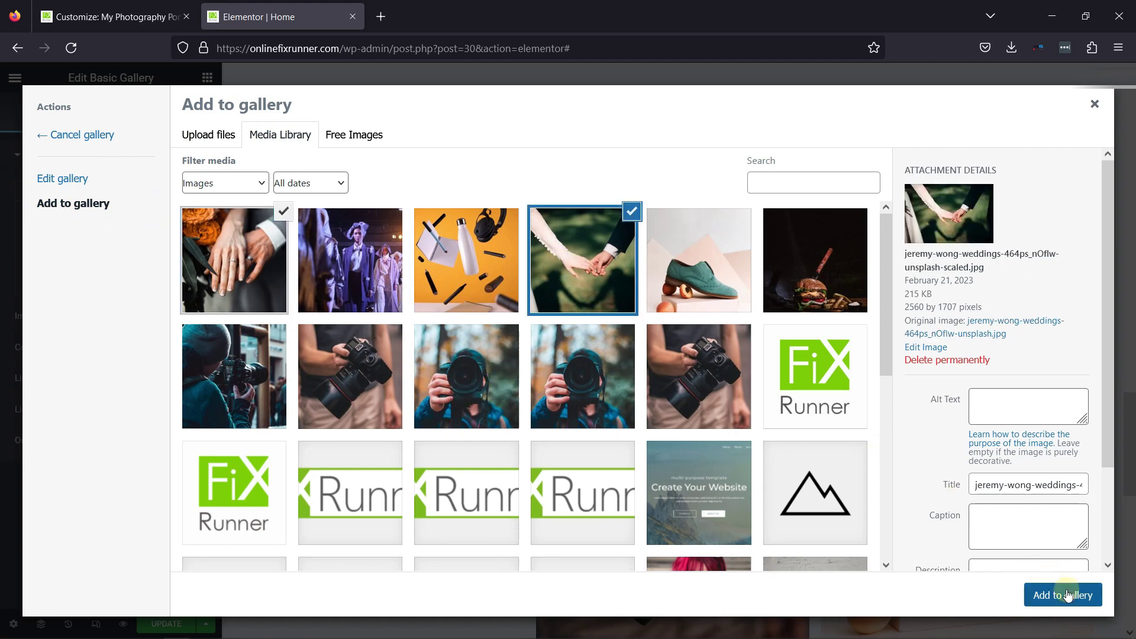
{"action": "left_click", "coordinate": [1081, 594]}
{"action": "left_click", "coordinate": [1074, 594]}
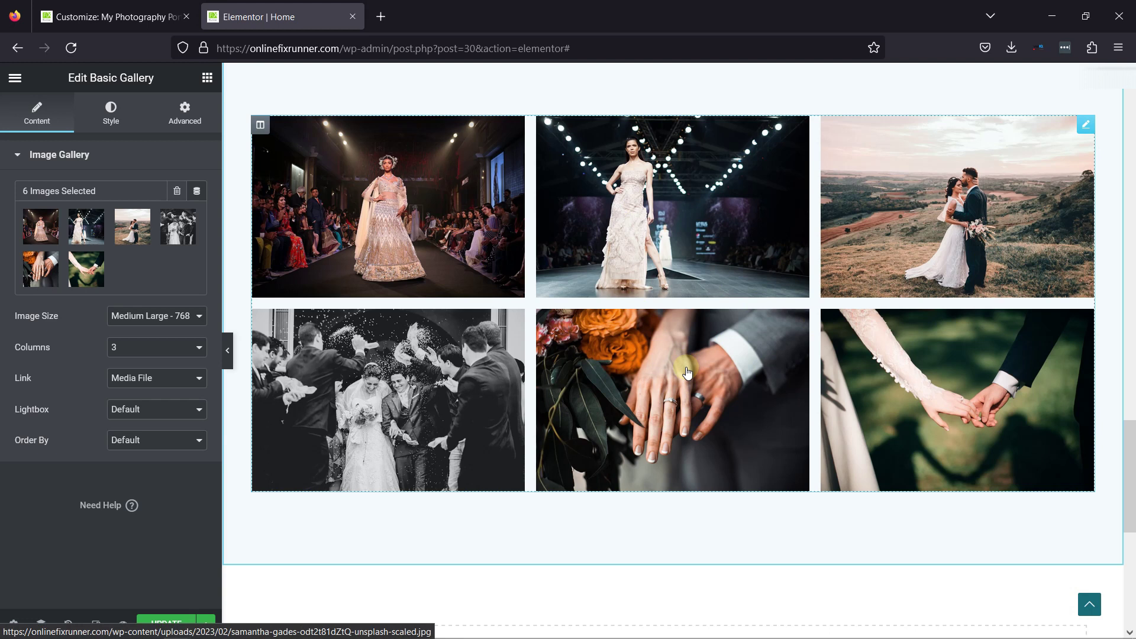
Save the Home page with its new wedding gallery and open the editor's main menu.
{"action": "scroll", "coordinate": [703, 383], "scroll_direction": "down", "scroll_amount": 8}
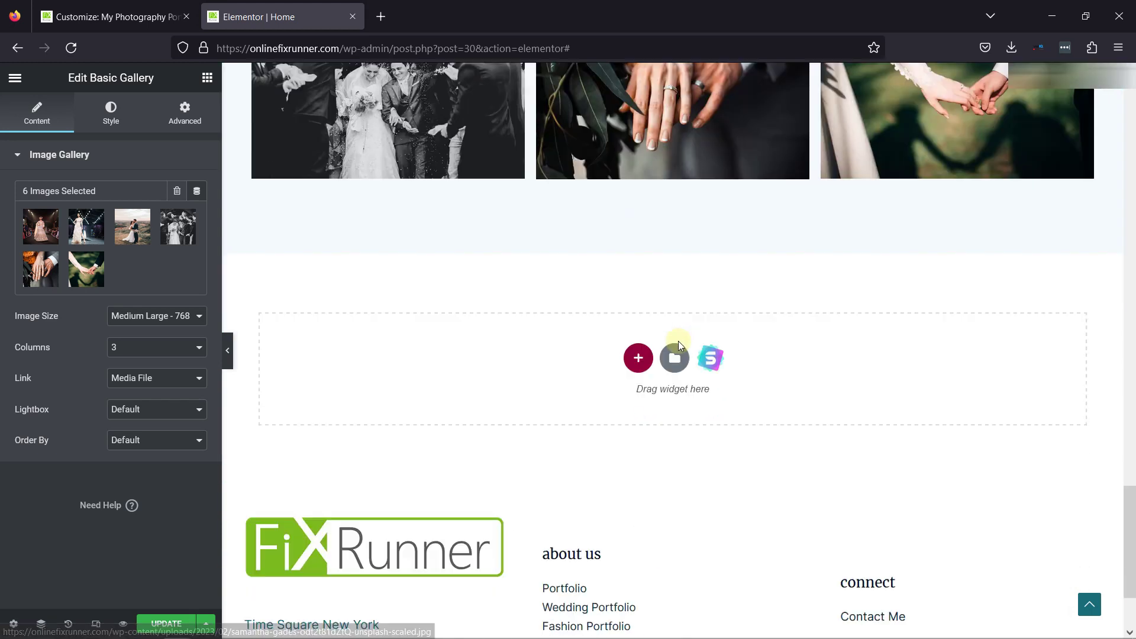
{"action": "scroll", "coordinate": [730, 342], "scroll_direction": "up", "scroll_amount": 10}
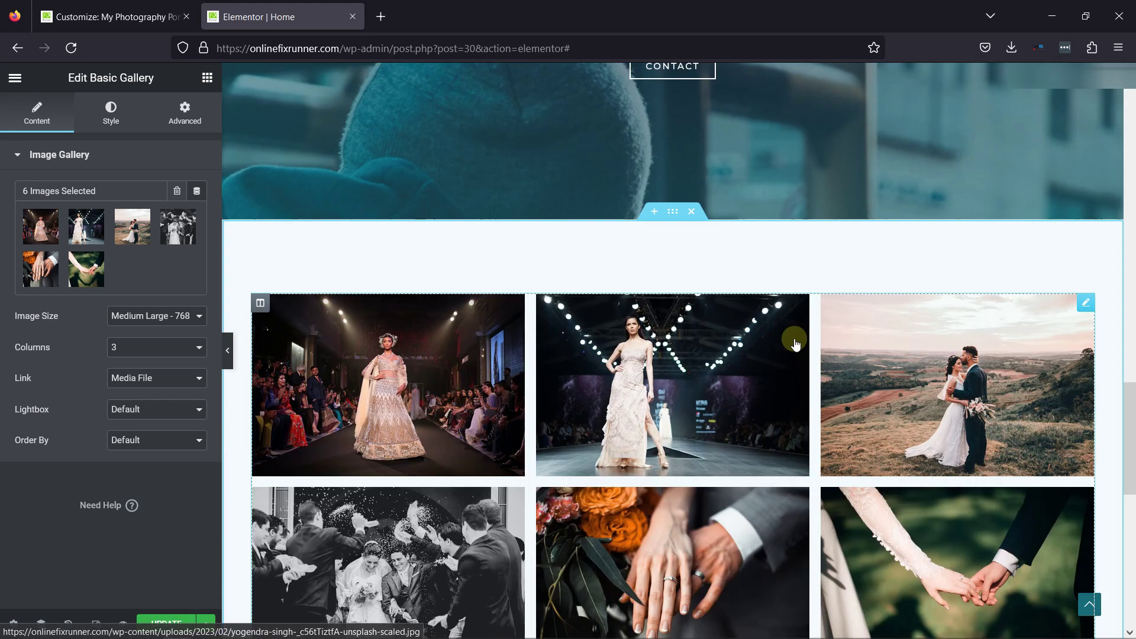
{"action": "scroll", "coordinate": [802, 248], "scroll_direction": "up", "scroll_amount": 15}
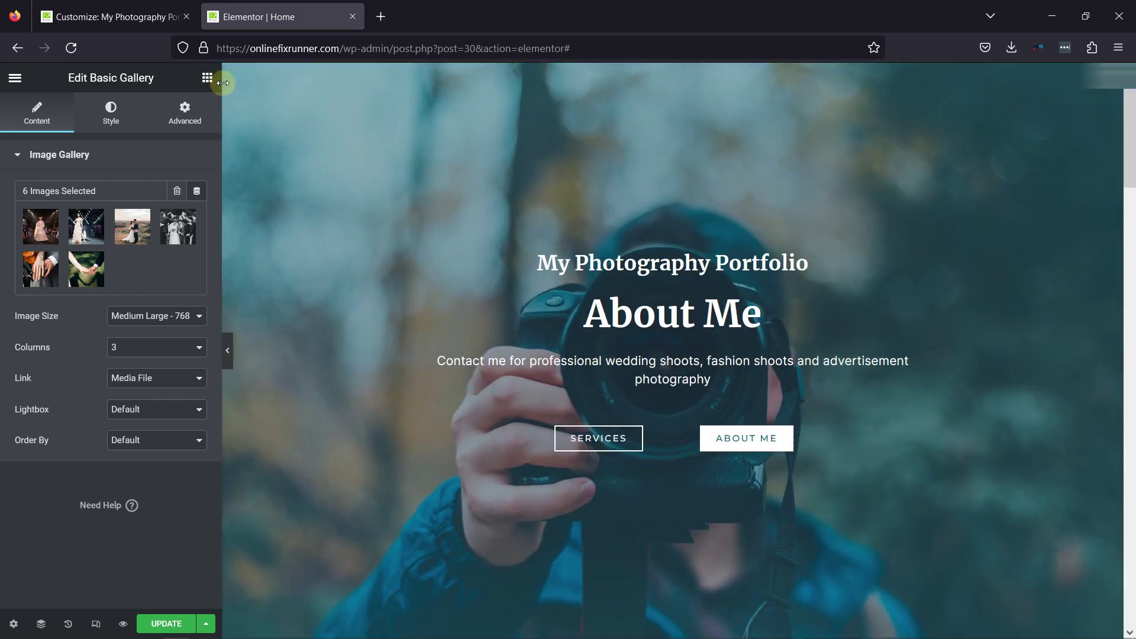
{"action": "left_click", "coordinate": [205, 83]}
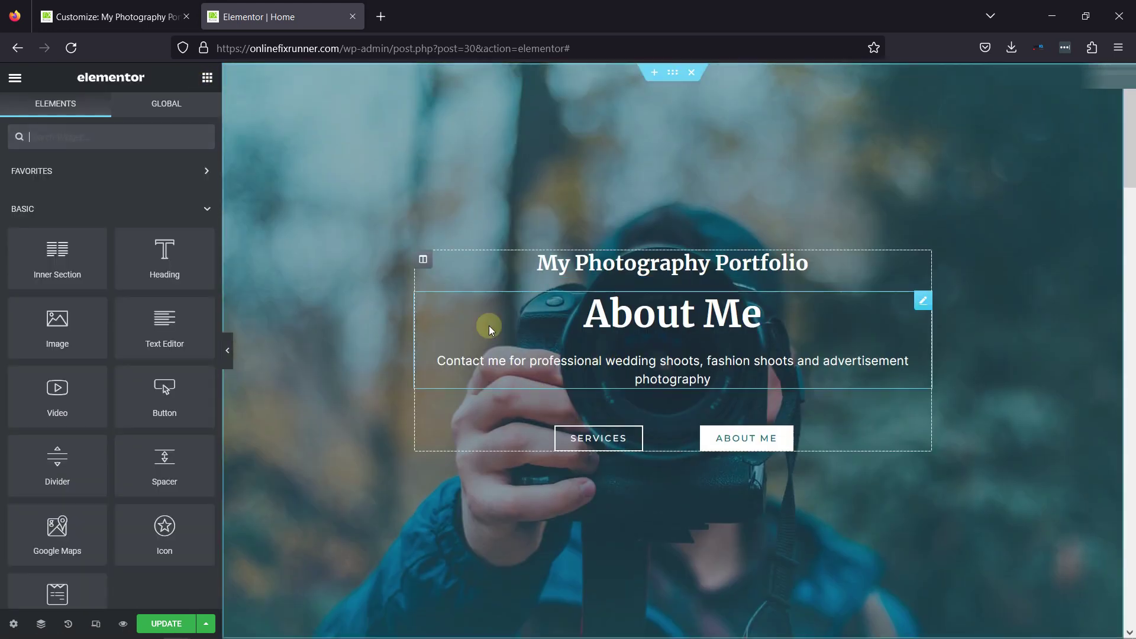
{"action": "left_click", "coordinate": [180, 623]}
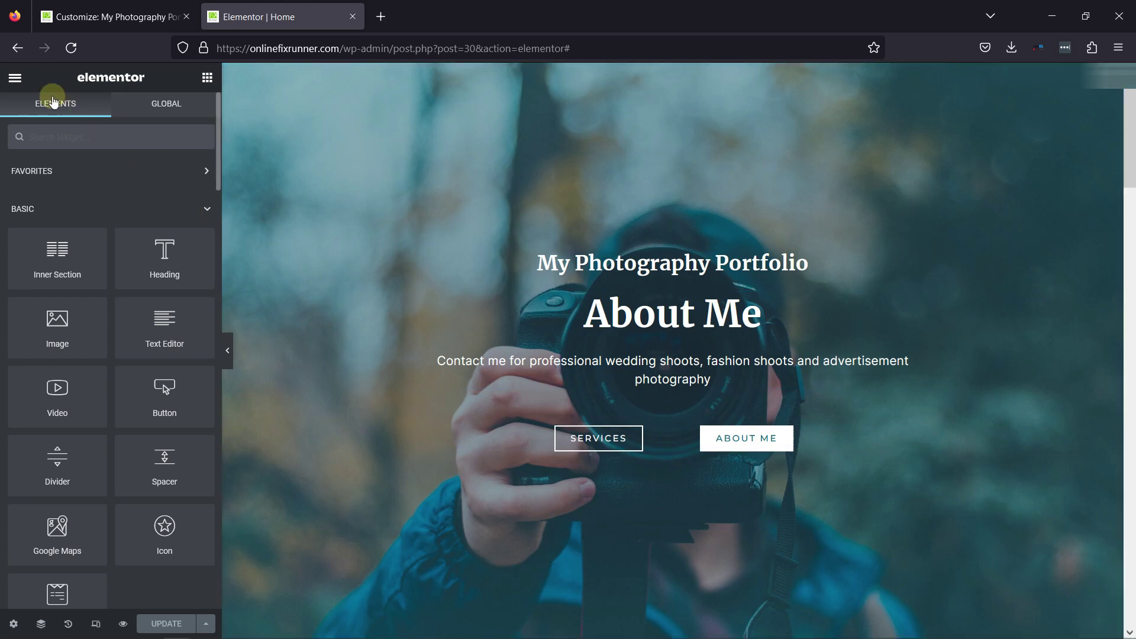
{"action": "left_click", "coordinate": [15, 77]}
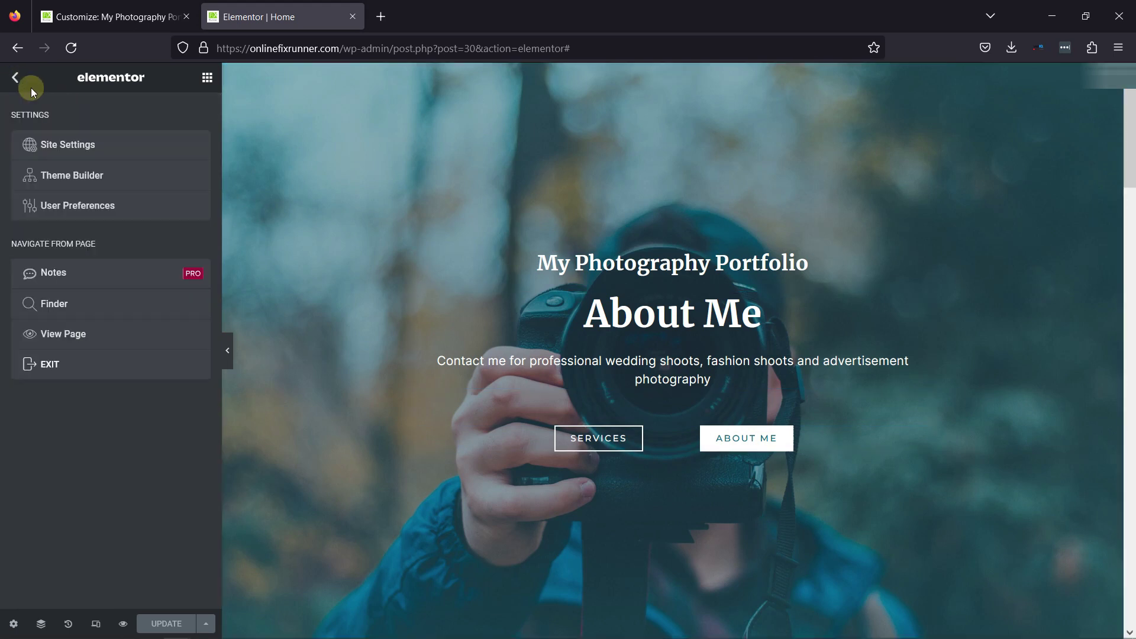
Search Finder for 'abo' and open the About page in the editor.
{"action": "left_click", "coordinate": [91, 304]}
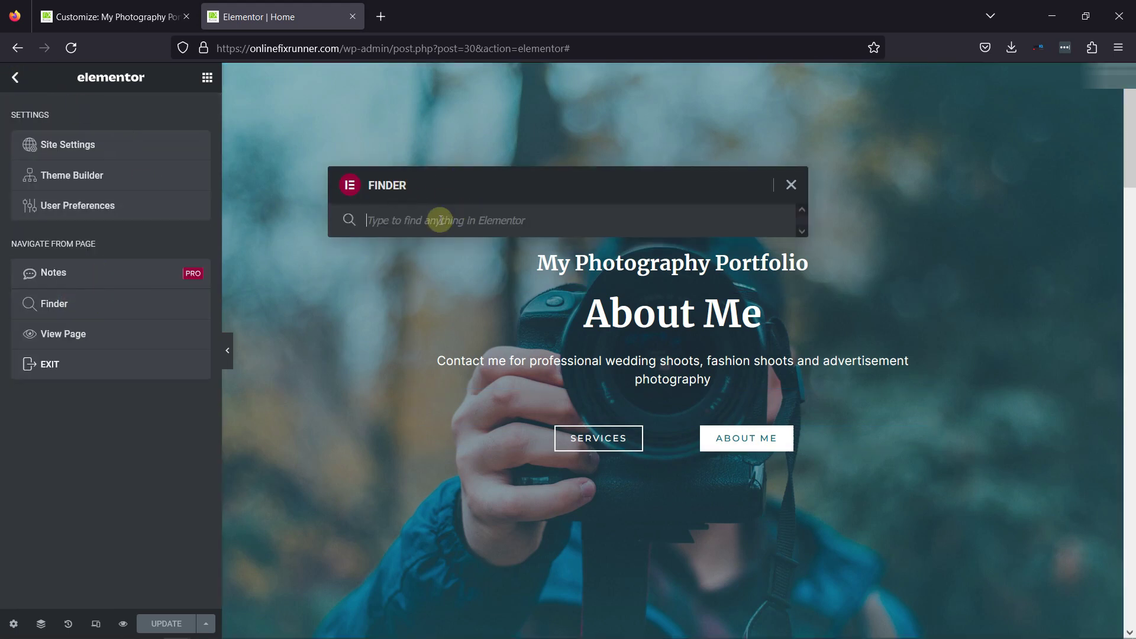
{"action": "type", "text": "about"}
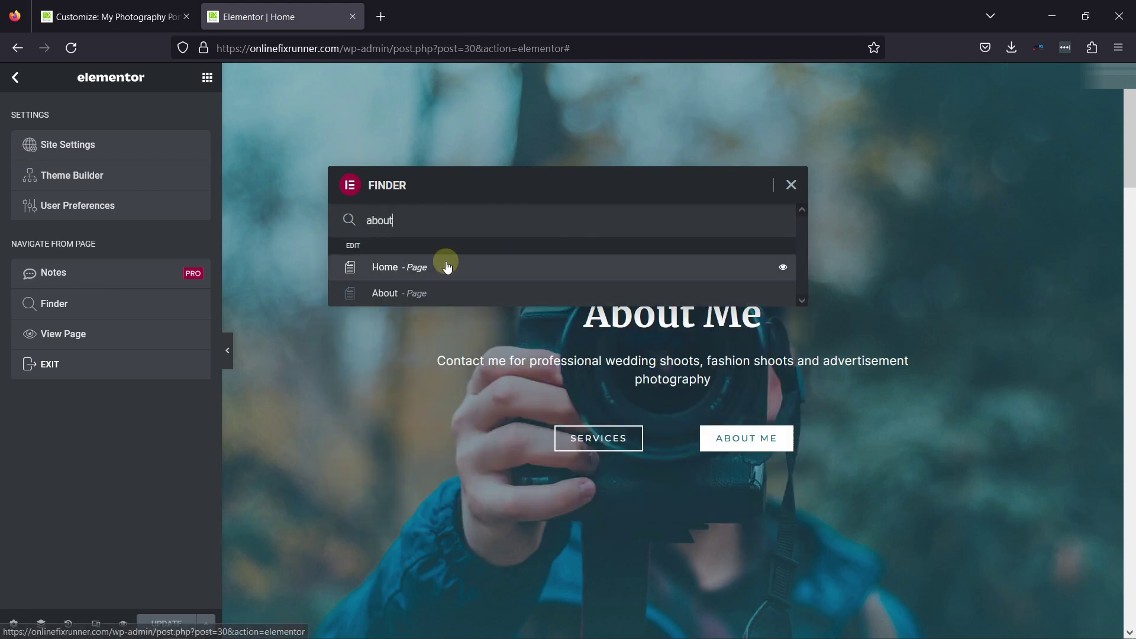
{"action": "left_click", "coordinate": [436, 287]}
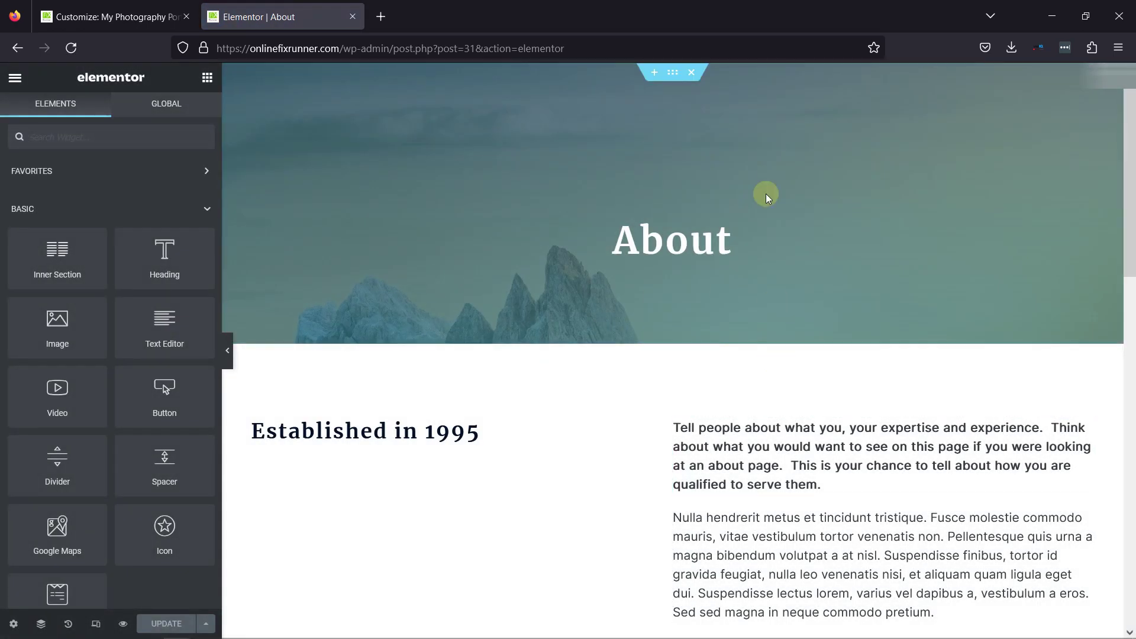
{"action": "scroll", "coordinate": [794, 426], "scroll_direction": "down", "scroll_amount": 5}
{"action": "scroll", "coordinate": [819, 436], "scroll_direction": "up", "scroll_amount": 5}
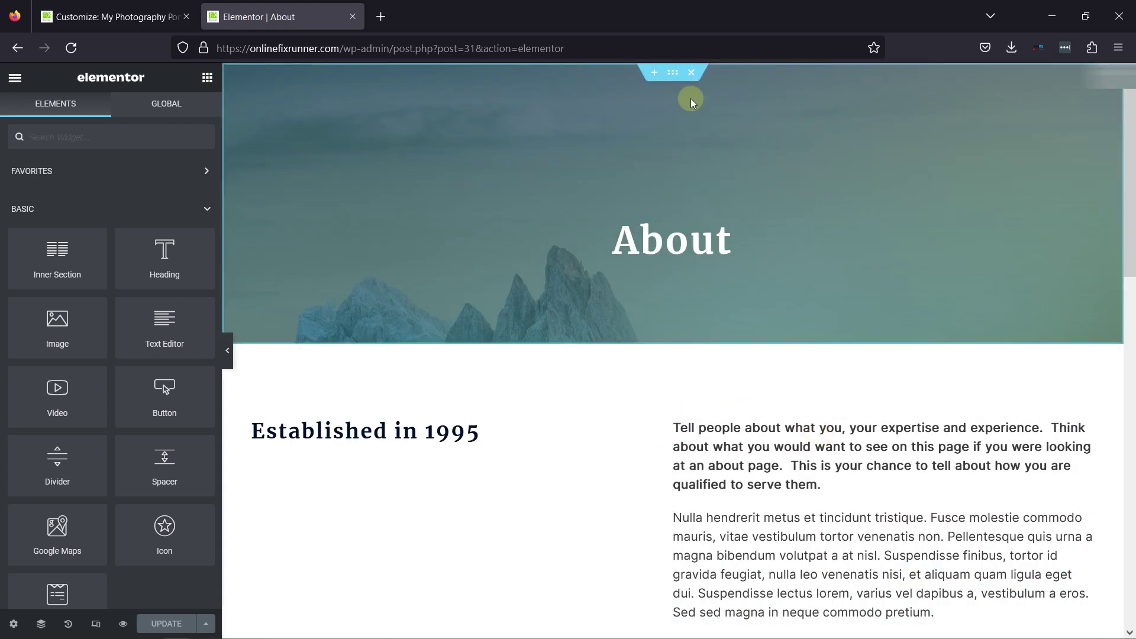
Set the About header section's background image to the camera-in-hands photo.
{"action": "left_click", "coordinate": [673, 72]}
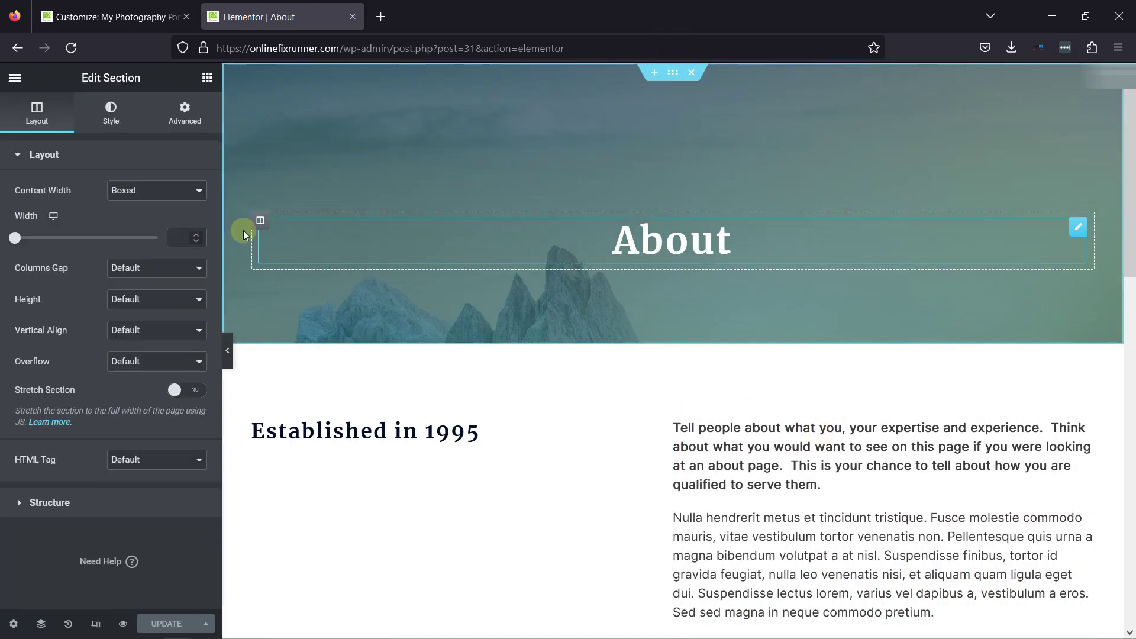
{"action": "left_click", "coordinate": [116, 118]}
{"action": "left_click", "coordinate": [84, 318]}
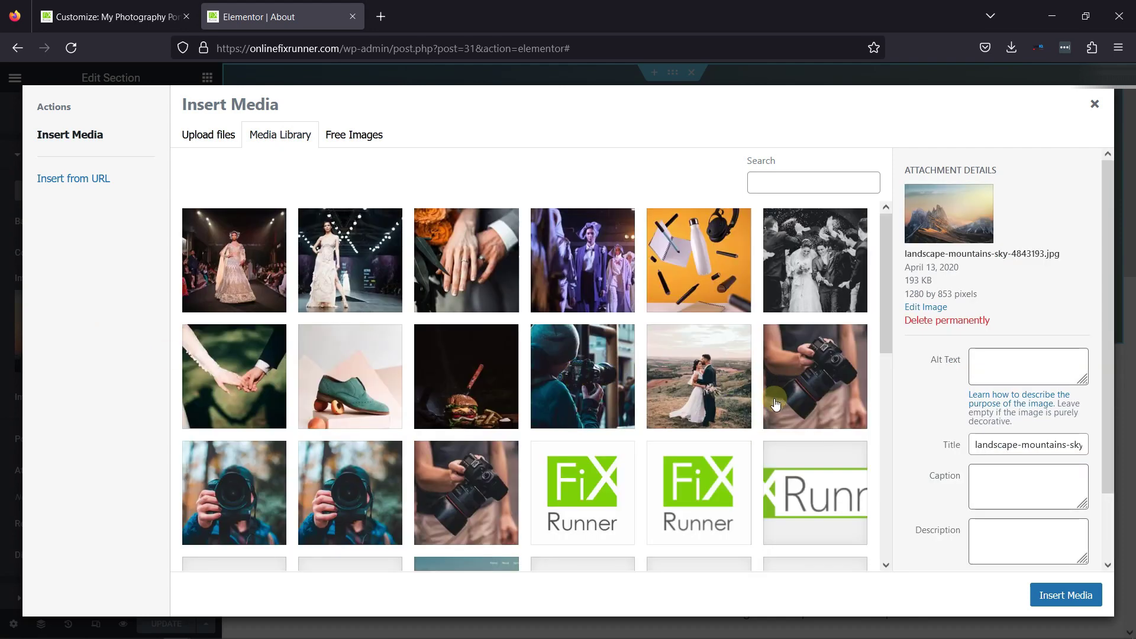
{"action": "left_click", "coordinate": [490, 501]}
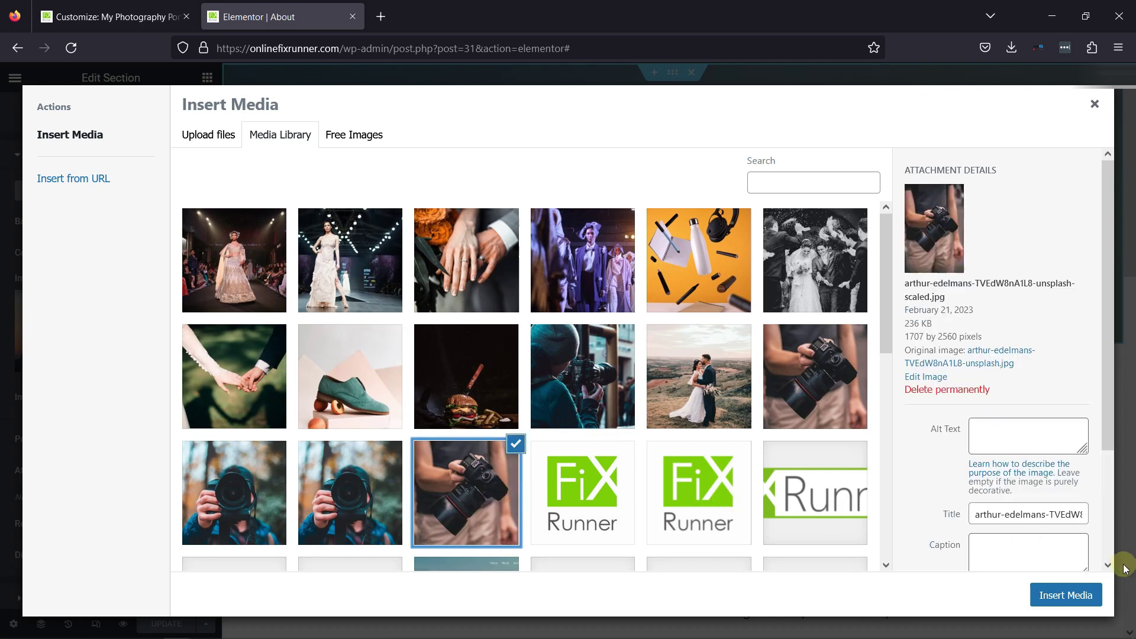
{"action": "left_click", "coordinate": [1036, 589]}
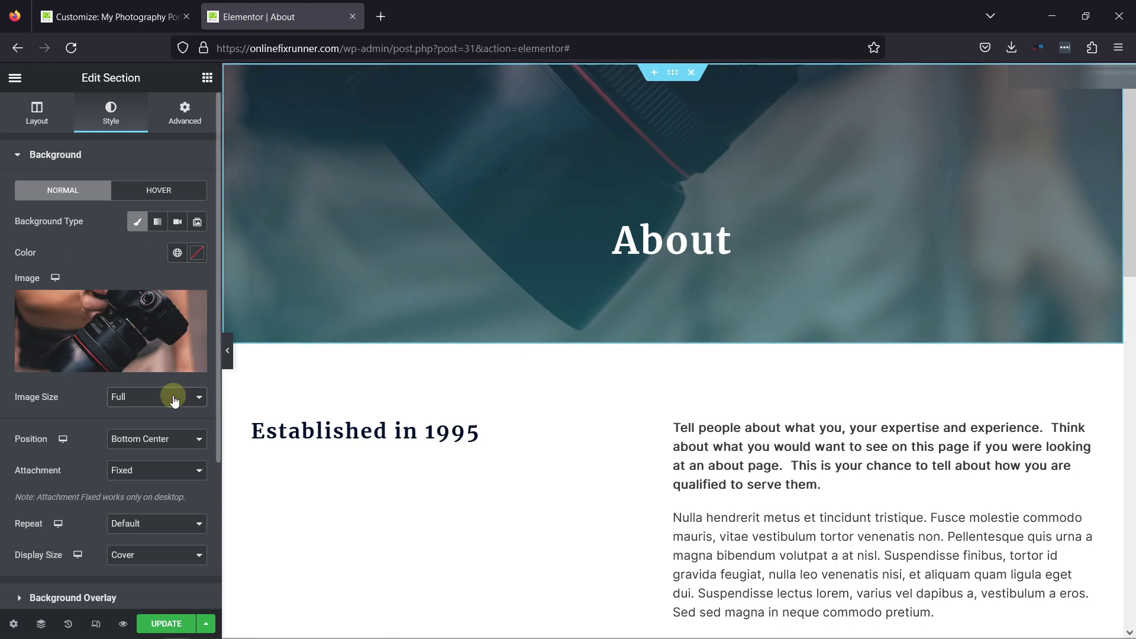
Position the header background at Center Center with Full image size.
{"action": "left_click", "coordinate": [174, 398]}
{"action": "left_click", "coordinate": [161, 469]}
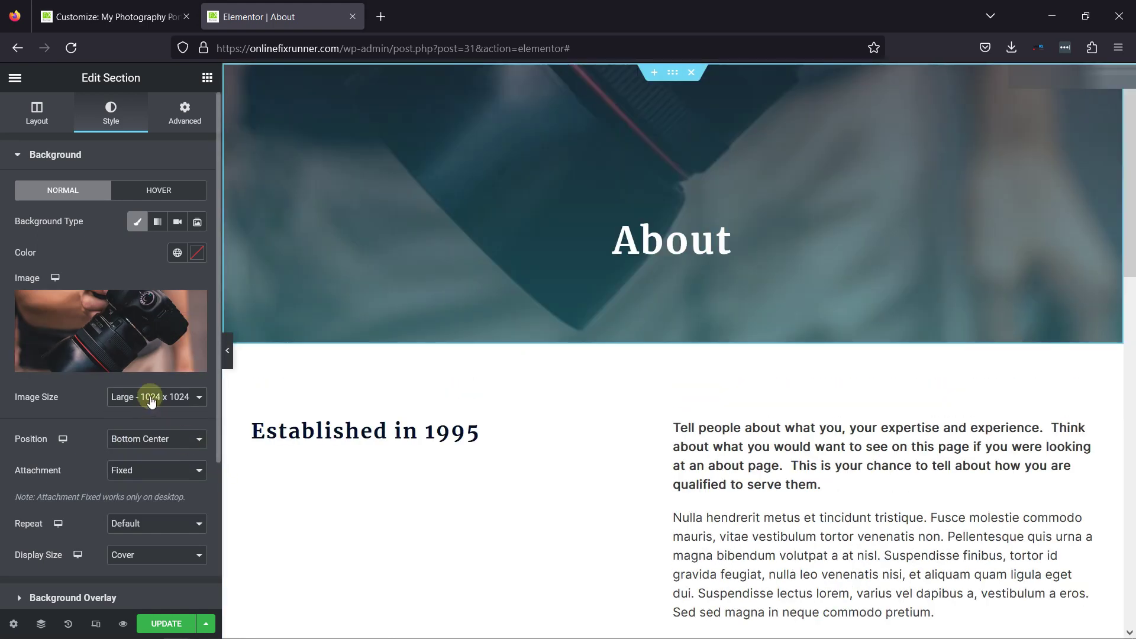
{"action": "left_click", "coordinate": [151, 397]}
{"action": "left_click", "coordinate": [137, 430]}
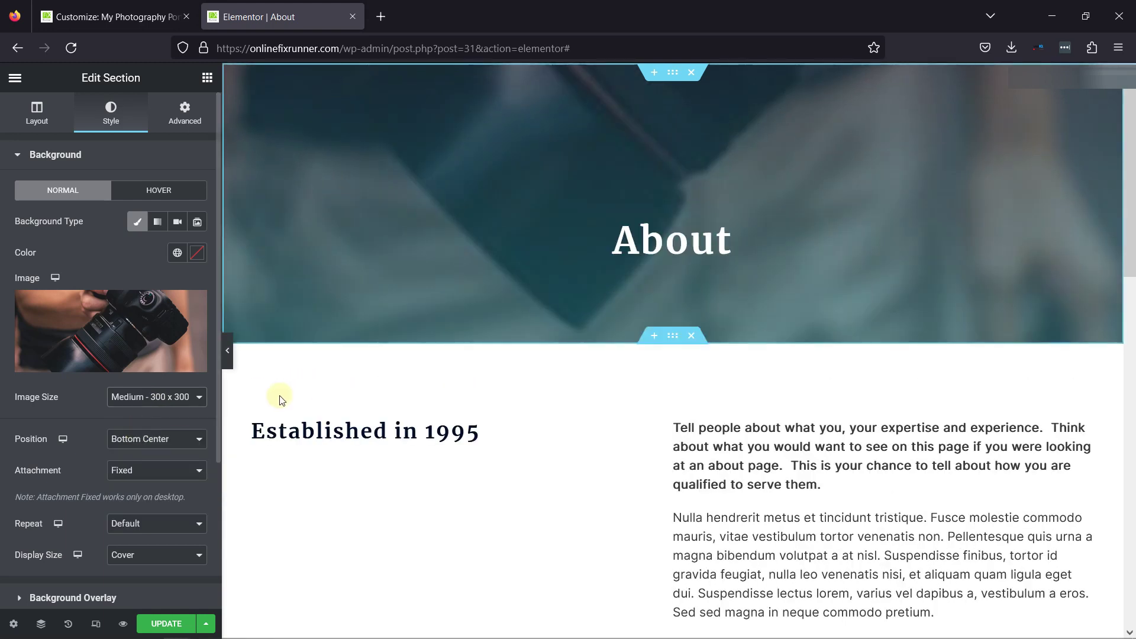
{"action": "left_click", "coordinate": [166, 397]}
{"action": "left_click", "coordinate": [154, 472]}
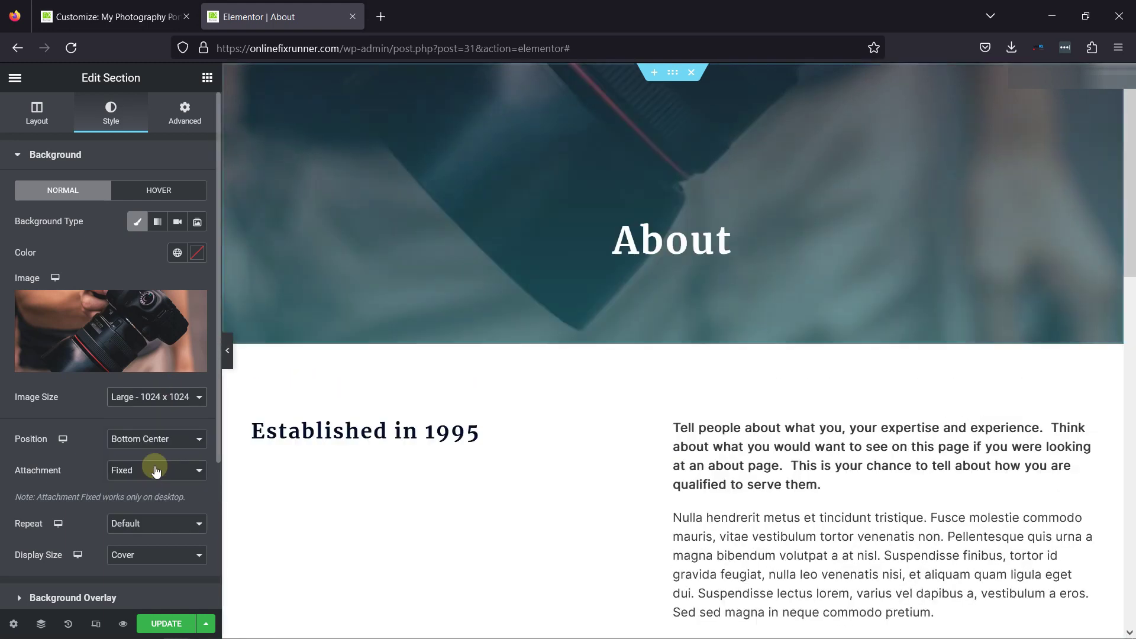
{"action": "left_click", "coordinate": [152, 439]}
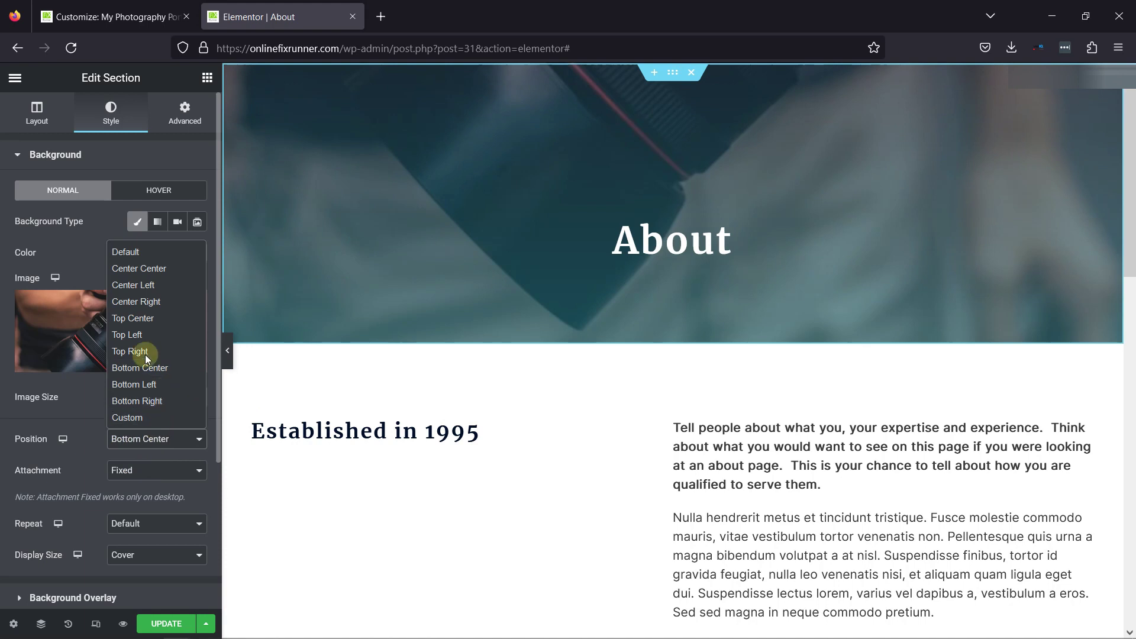
{"action": "left_click", "coordinate": [162, 270]}
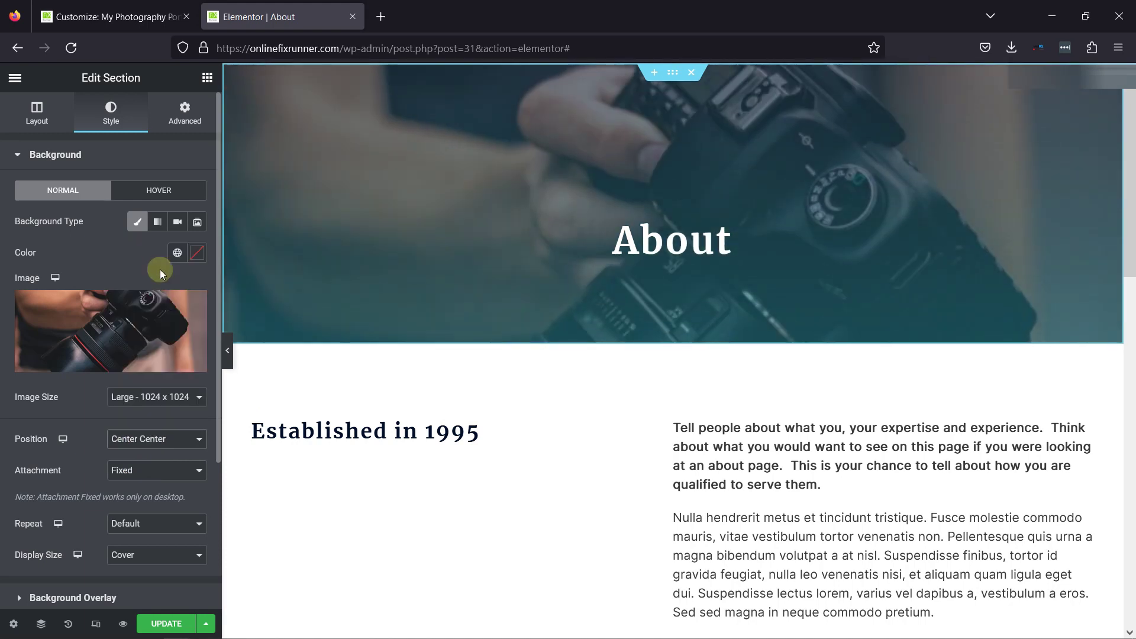
{"action": "left_click", "coordinate": [153, 397]}
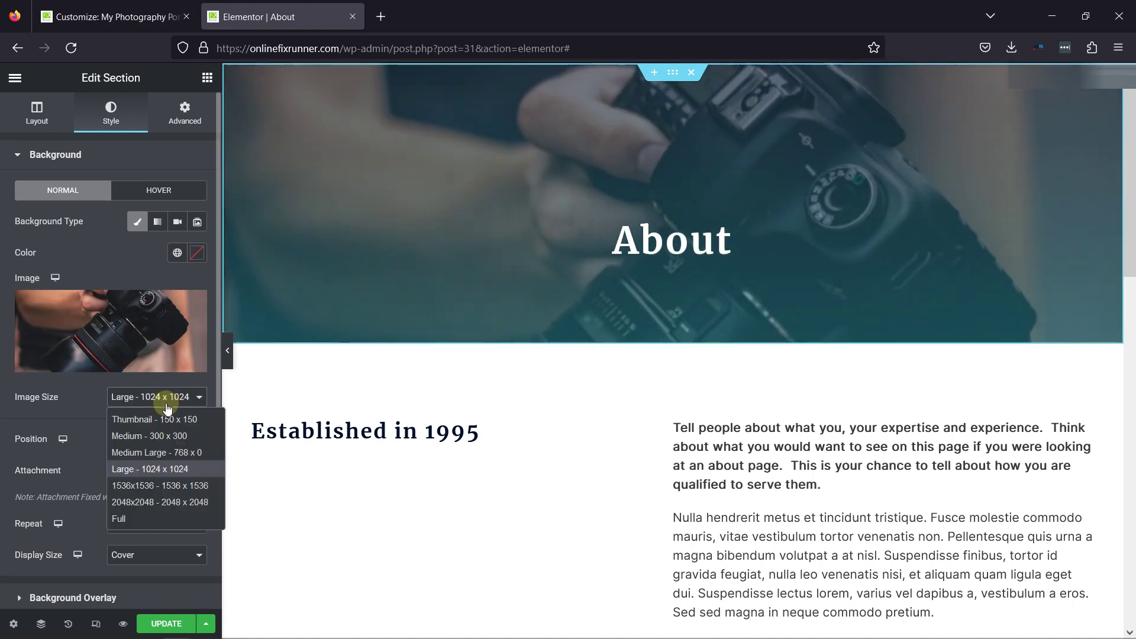
{"action": "left_click", "coordinate": [148, 436]}
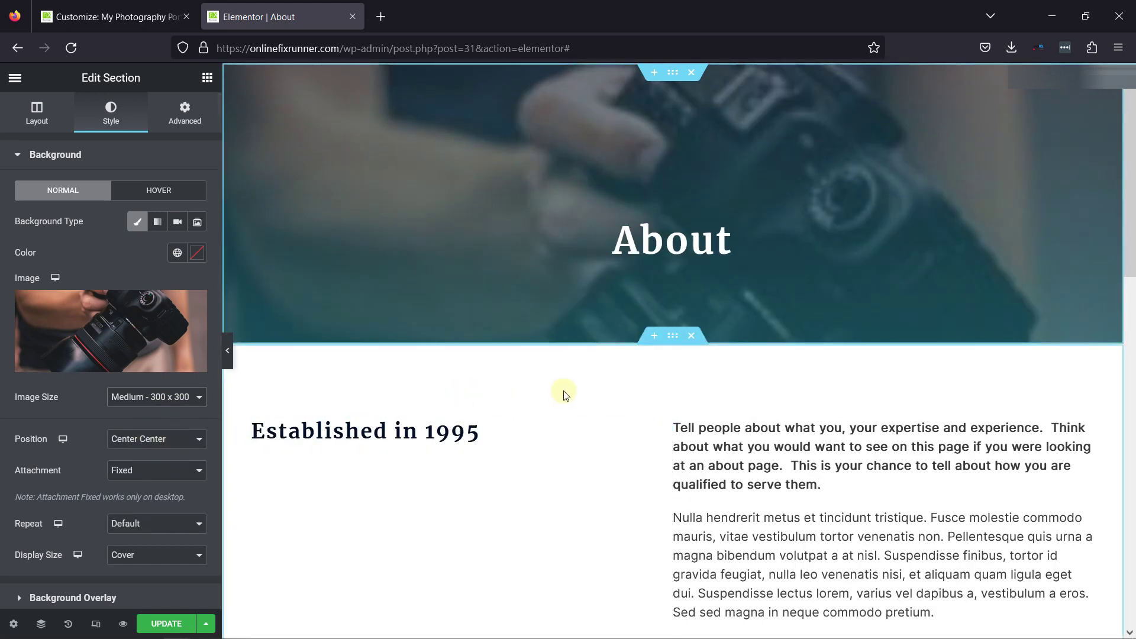
{"action": "left_click", "coordinate": [177, 397]}
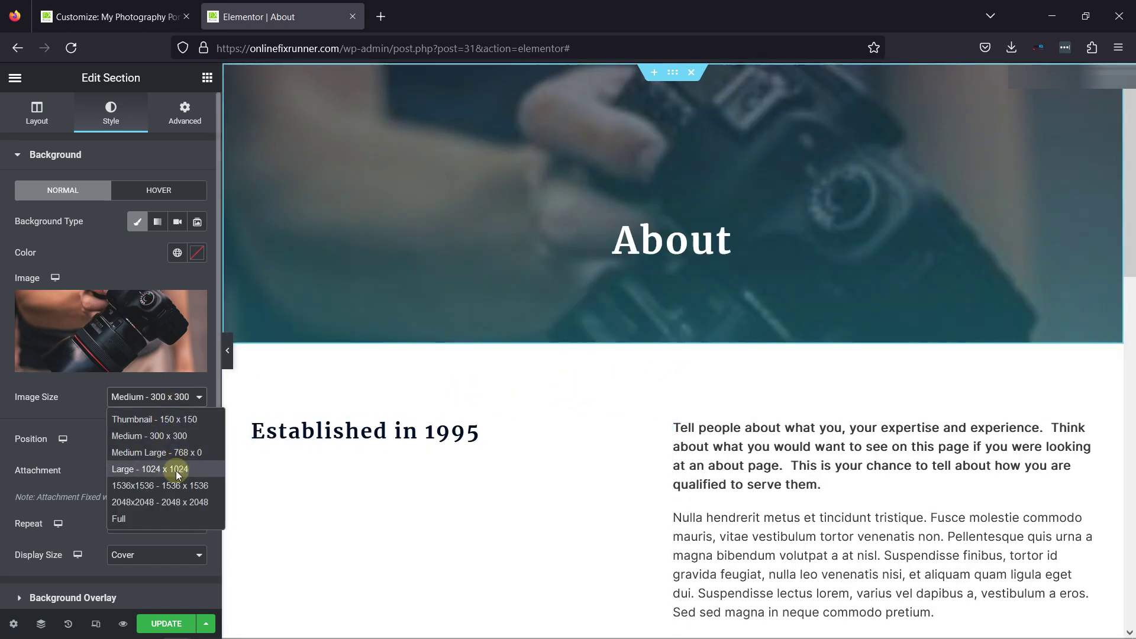
{"action": "left_click", "coordinate": [133, 514]}
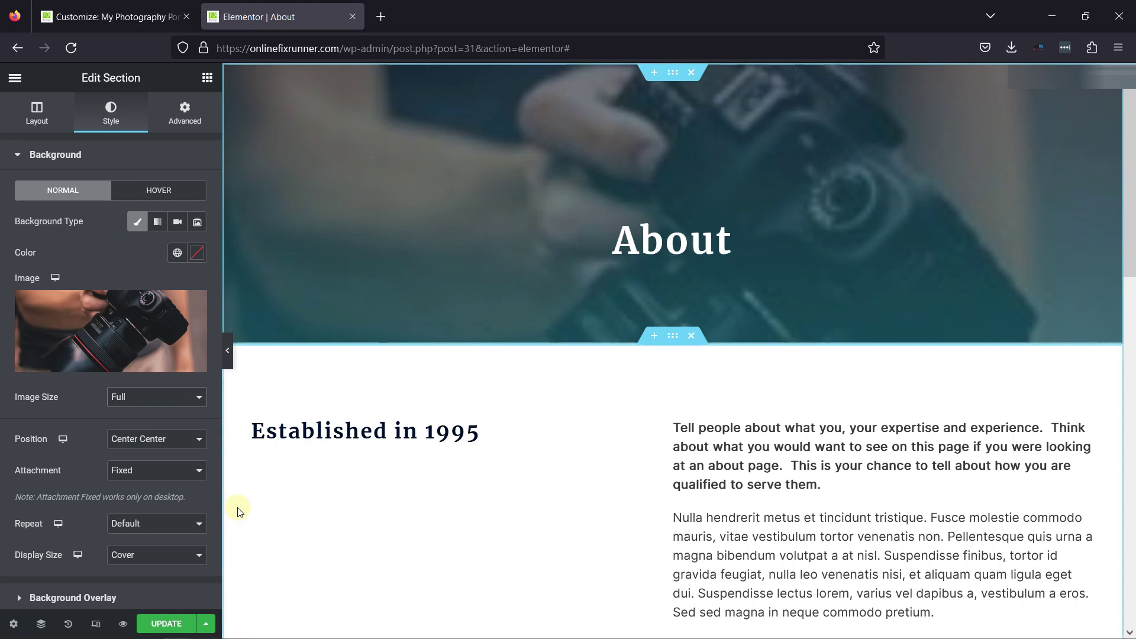
{"action": "scroll", "coordinate": [438, 277], "scroll_direction": "down", "scroll_amount": 3}
Replace the 'Established in 1995' heading with 'Professional Photography'.
{"action": "triple_click", "coordinate": [485, 275]}
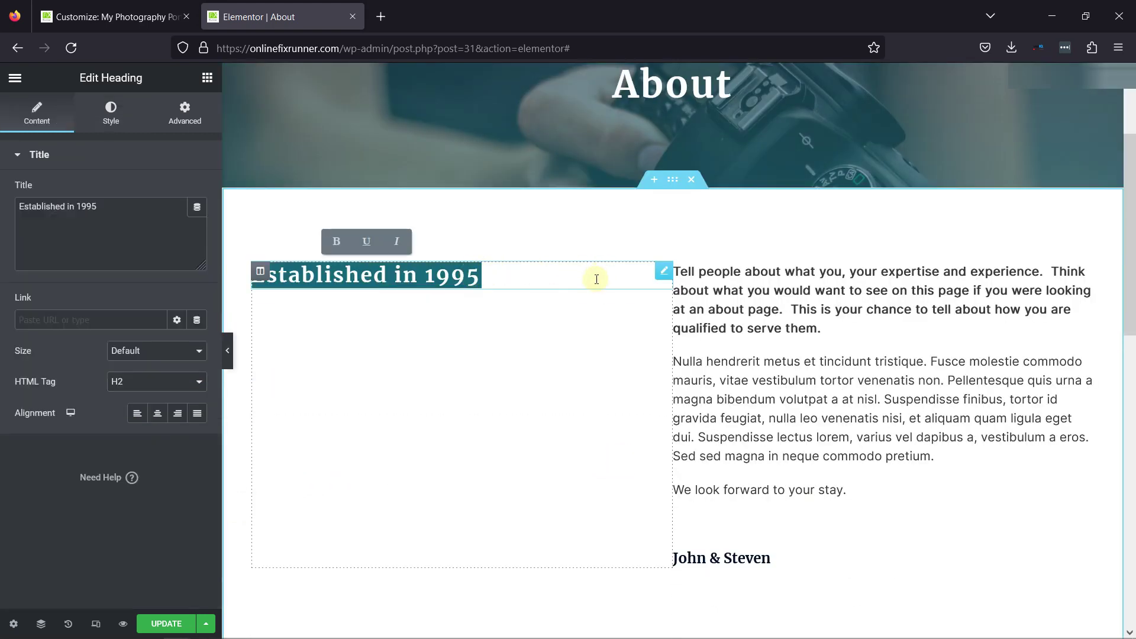
{"action": "type", "text": "Professional Photography"}
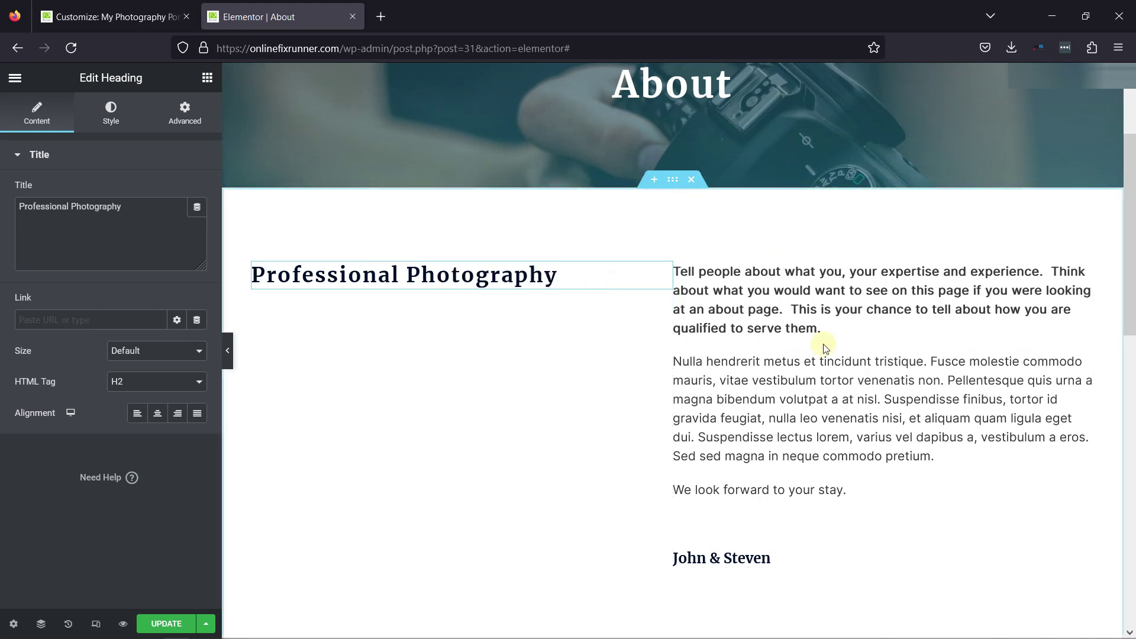
{"action": "scroll", "coordinate": [835, 464], "scroll_direction": "down", "scroll_amount": 4}
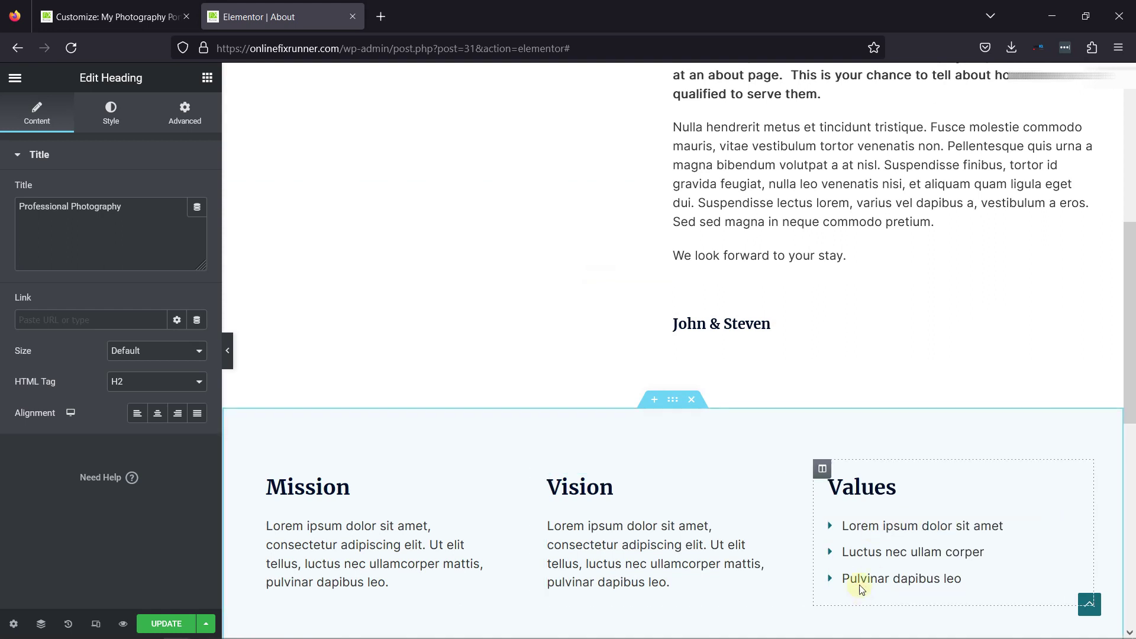
{"action": "scroll", "coordinate": [858, 574], "scroll_direction": "down", "scroll_amount": 3}
{"action": "scroll", "coordinate": [893, 455], "scroll_direction": "up", "scroll_amount": 9}
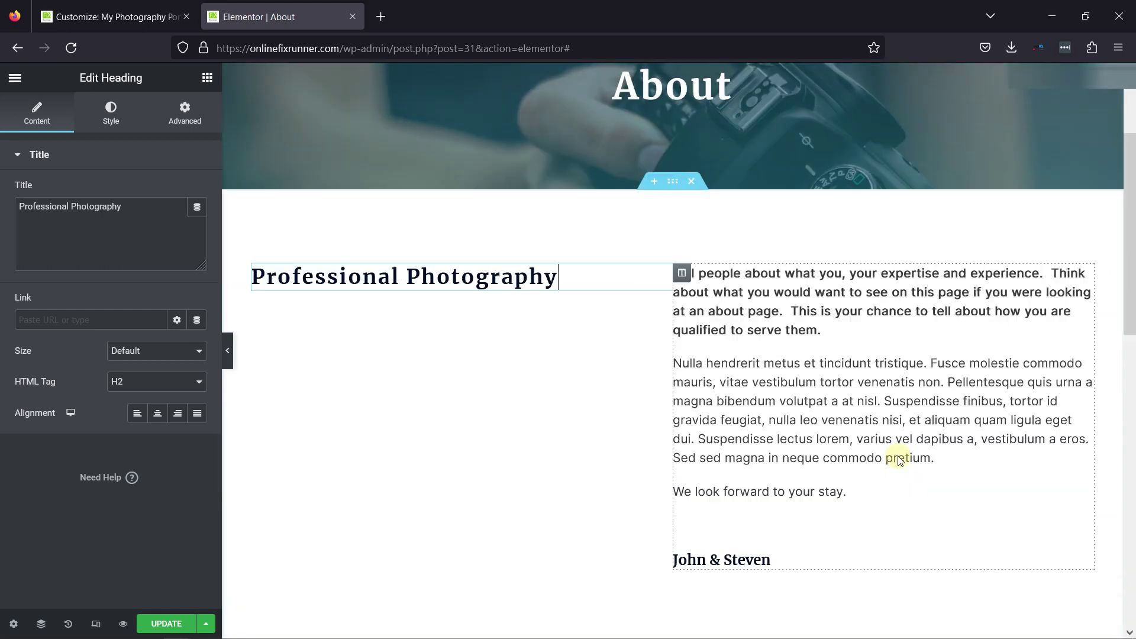
Change the banner heading to 'About Me' and save the page.
{"action": "left_click", "coordinate": [766, 240]}
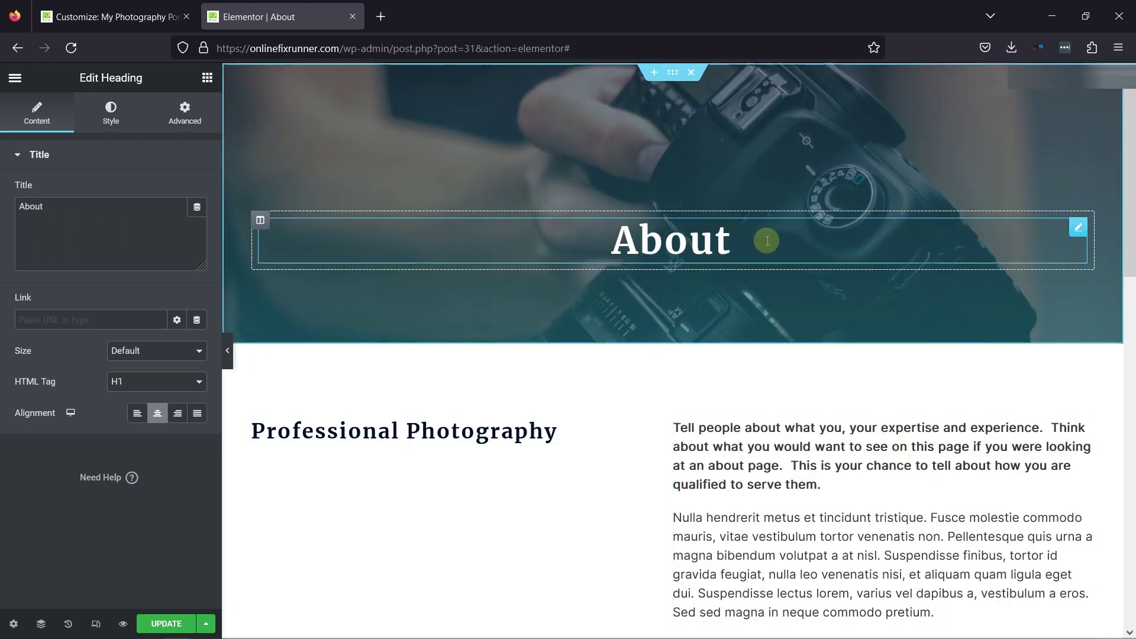
{"action": "type", "text": "Me"}
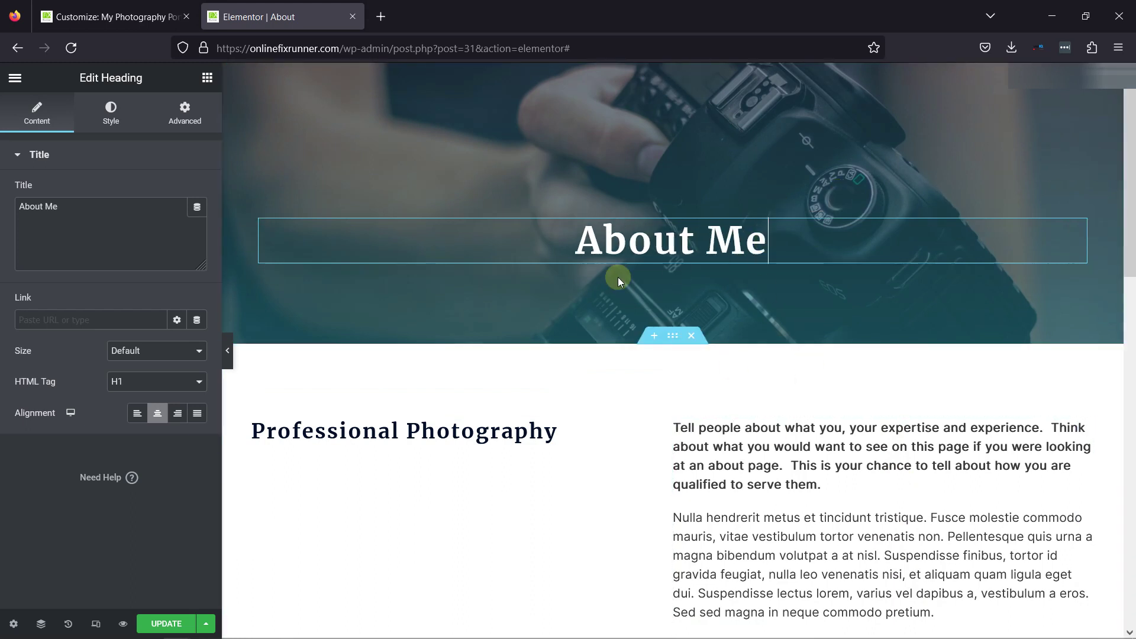
{"action": "left_click", "coordinate": [157, 619]}
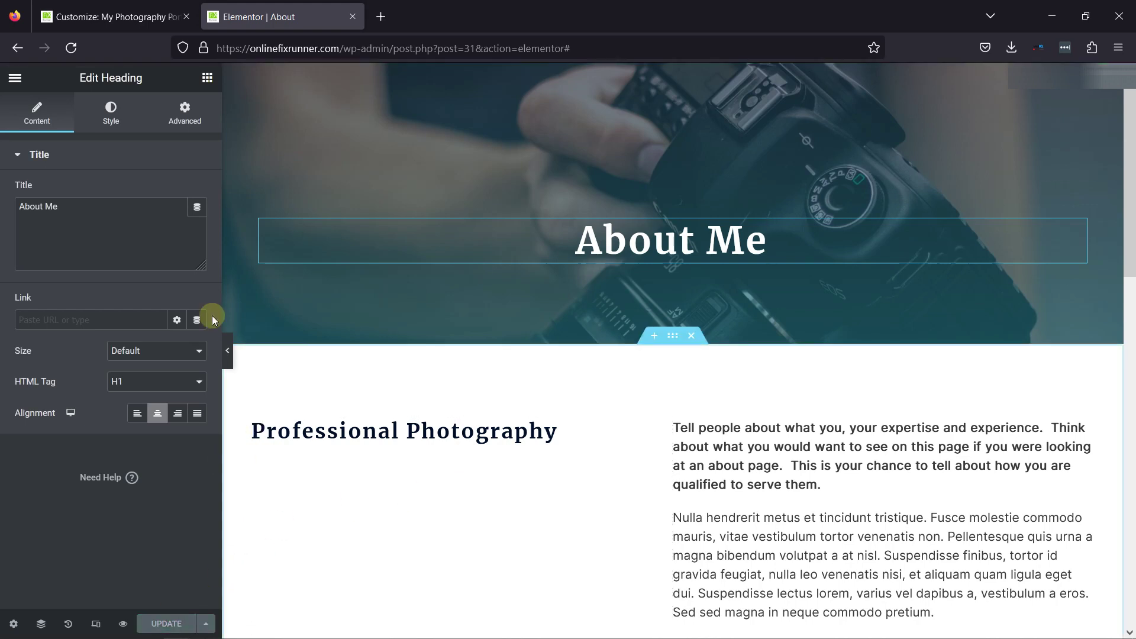
Search Finder for 'service' and open the Services page.
{"action": "left_click", "coordinate": [16, 75]}
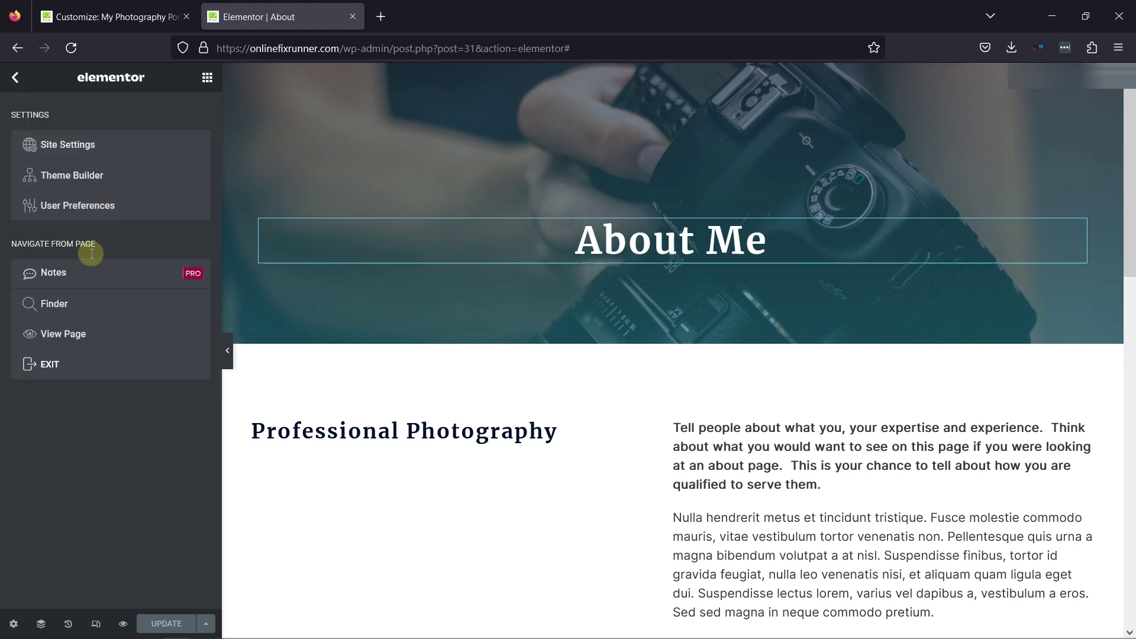
{"action": "left_click", "coordinate": [88, 304]}
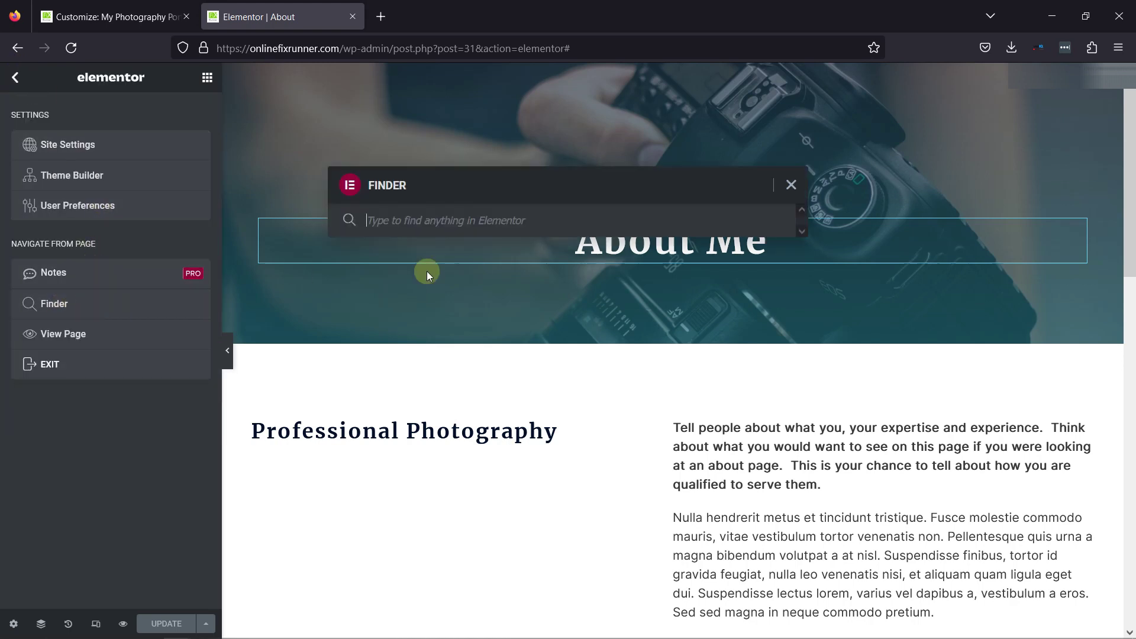
{"action": "type", "text": "servic"}
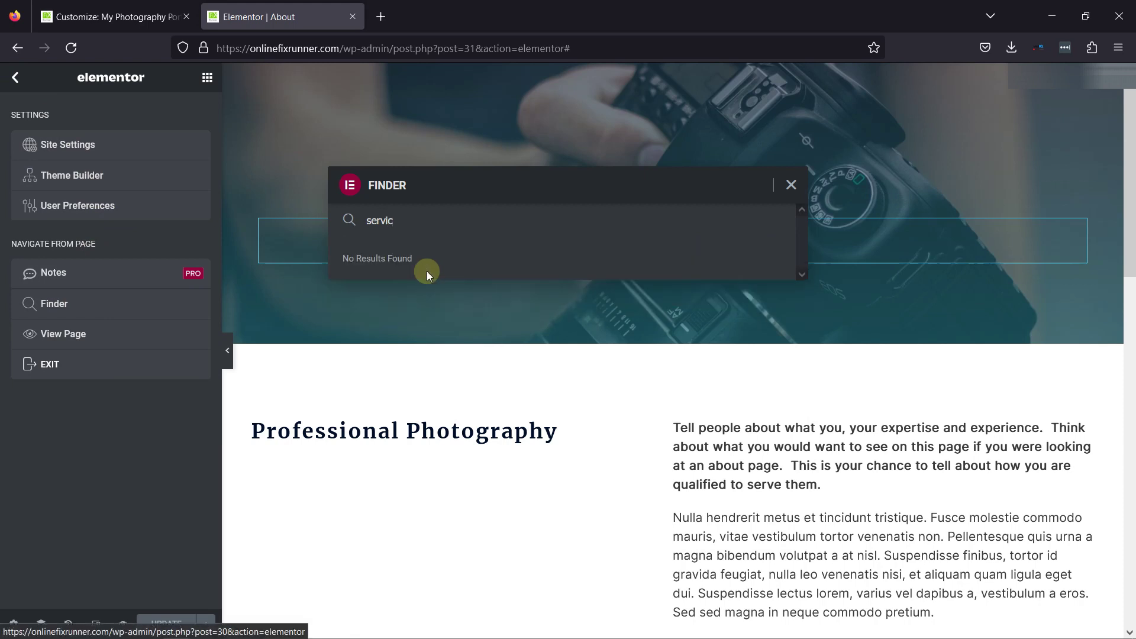
{"action": "type", "text": "e"}
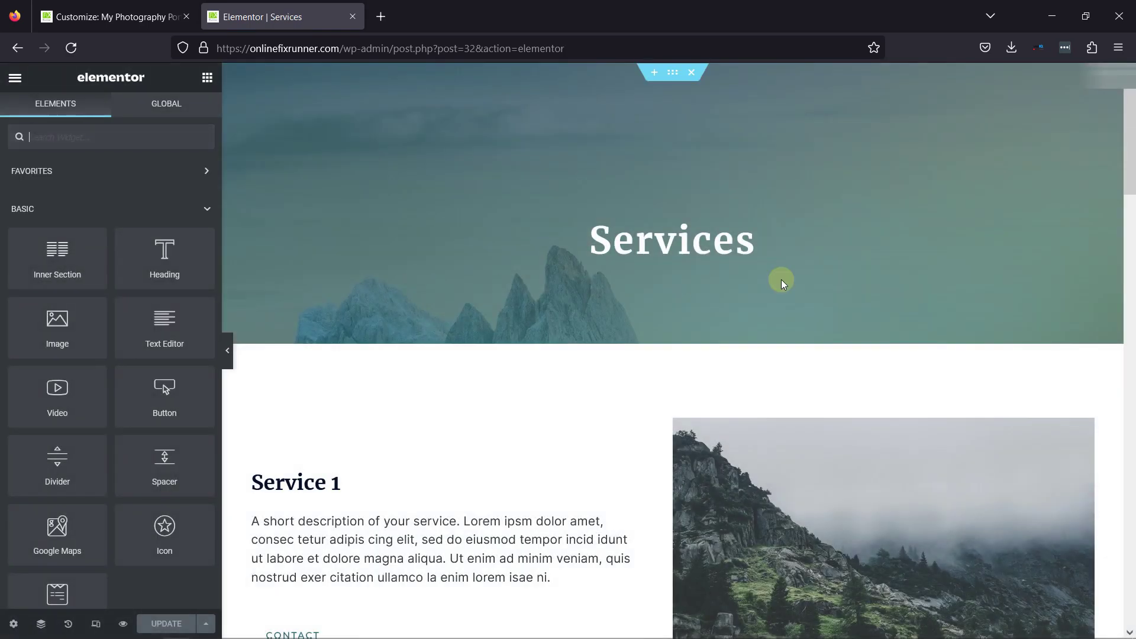
{"action": "scroll", "coordinate": [804, 284], "scroll_direction": "down", "scroll_amount": 5}
{"action": "scroll", "coordinate": [804, 284], "scroll_direction": "up", "scroll_amount": 5}
{"action": "mouse_move", "coordinate": [751, 96]}
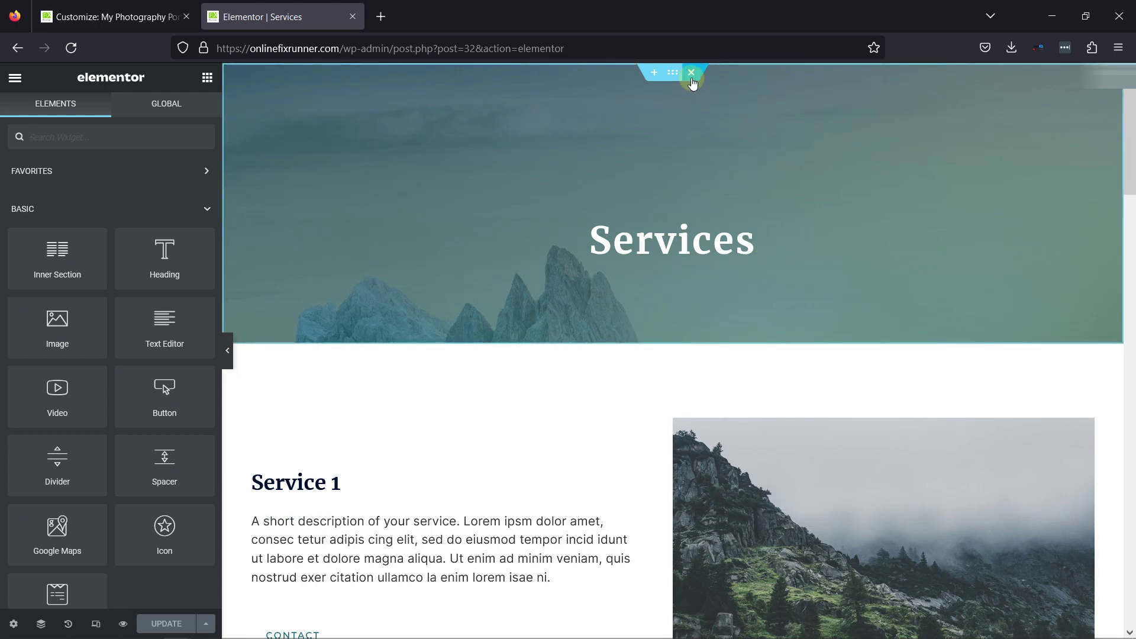
Set the Services banner background image to the photographer-with-camera photo.
{"action": "left_click", "coordinate": [675, 82]}
{"action": "left_click", "coordinate": [110, 113]}
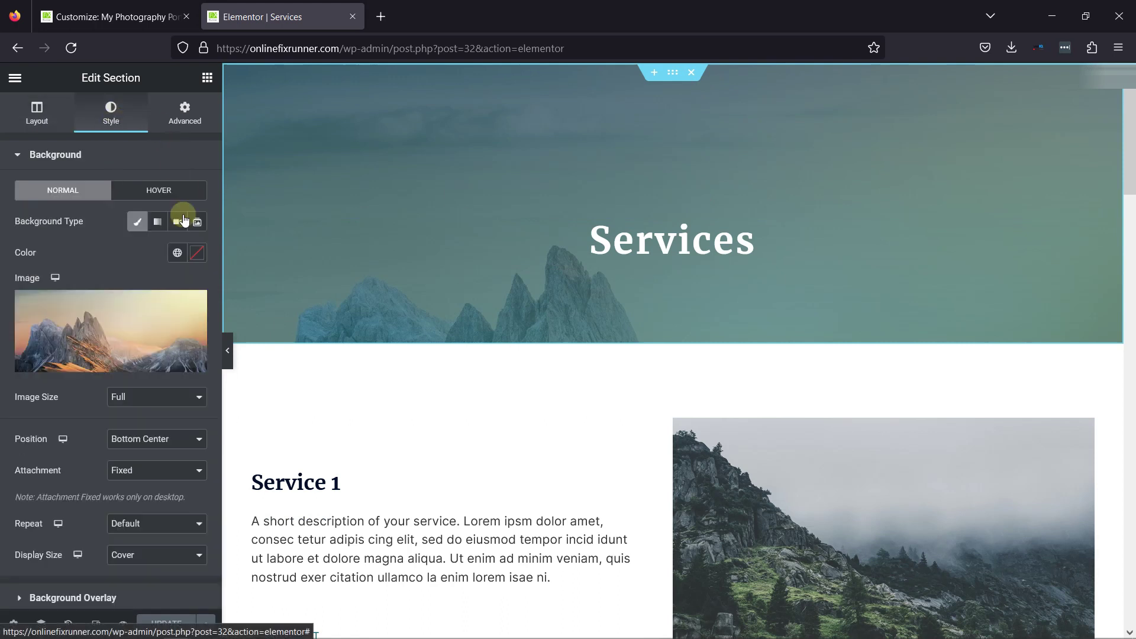
{"action": "left_click", "coordinate": [114, 332]}
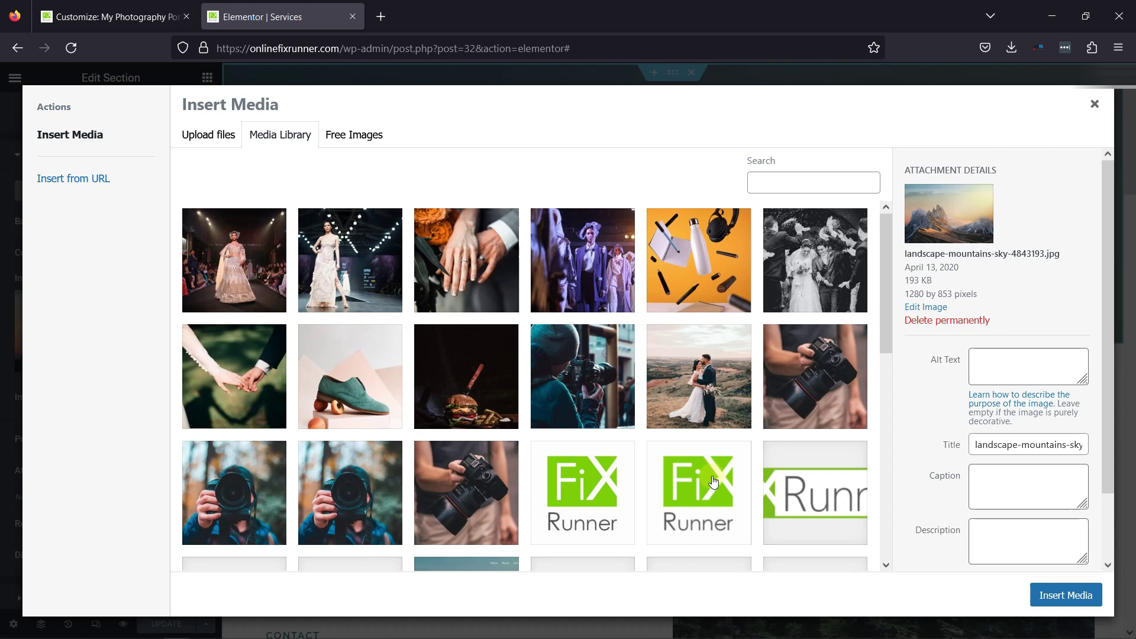
{"action": "left_click", "coordinate": [593, 404]}
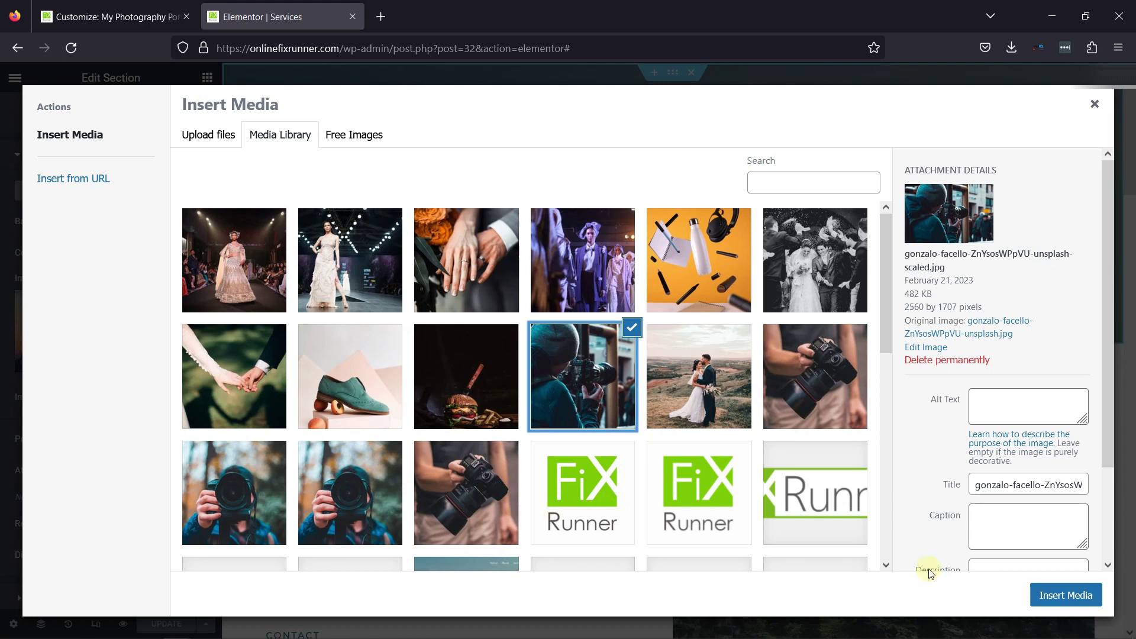
{"action": "left_click", "coordinate": [1041, 599]}
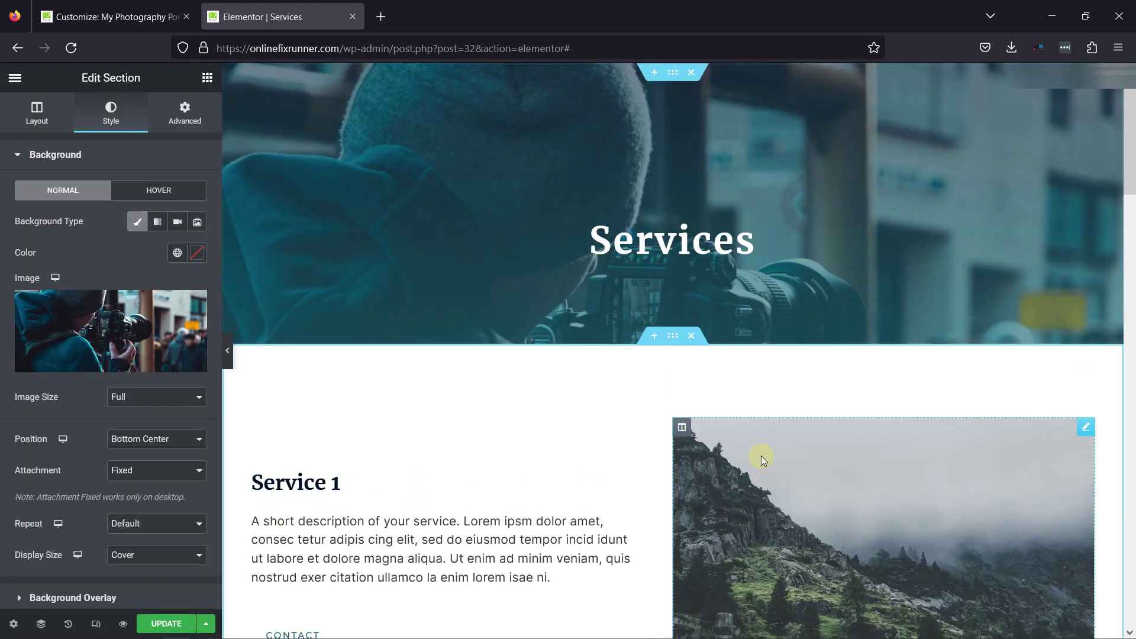
{"action": "scroll", "coordinate": [789, 449], "scroll_direction": "down", "scroll_amount": 2}
{"action": "scroll", "coordinate": [789, 449], "scroll_direction": "up", "scroll_amount": 2}
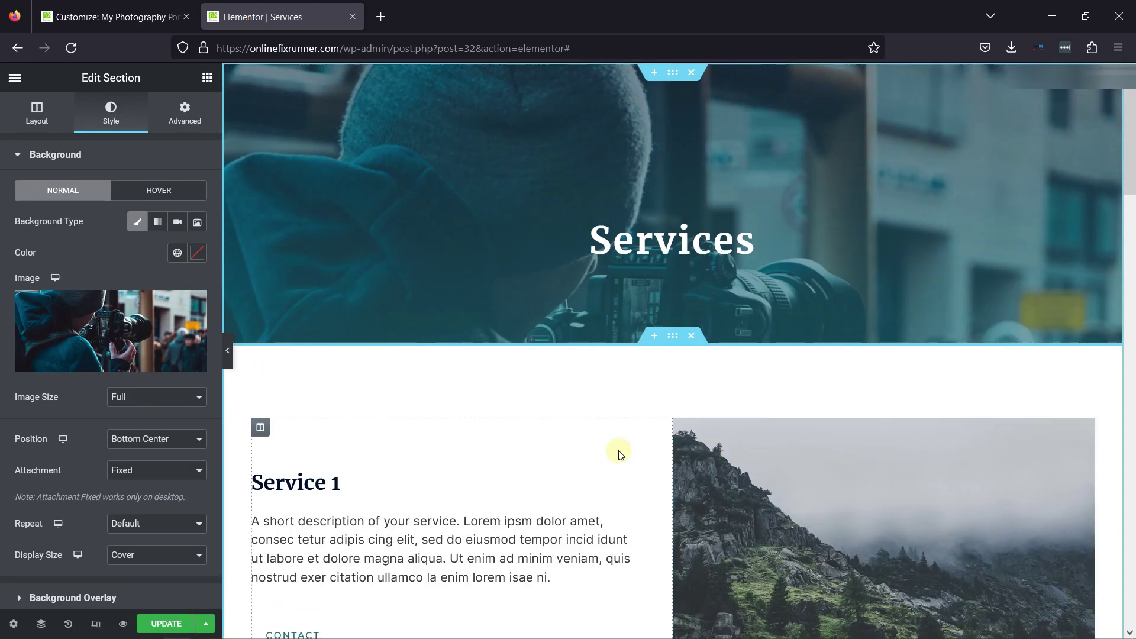
Keep the banner background position at Bottom Center after trying other positions.
{"action": "left_click", "coordinate": [172, 438]}
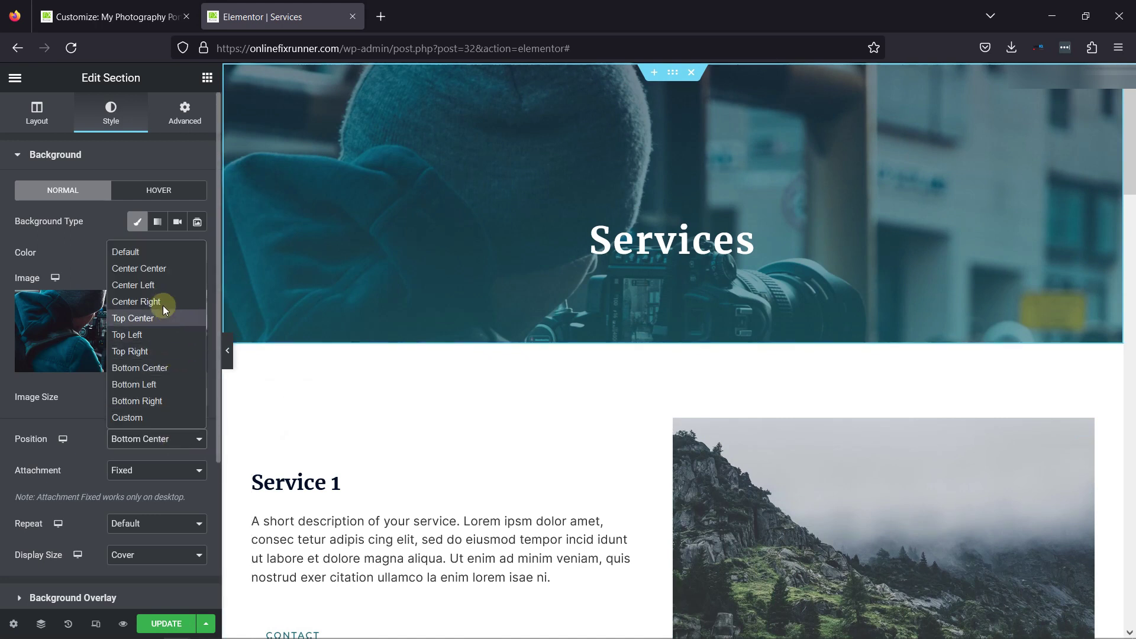
{"action": "left_click", "coordinate": [142, 268]}
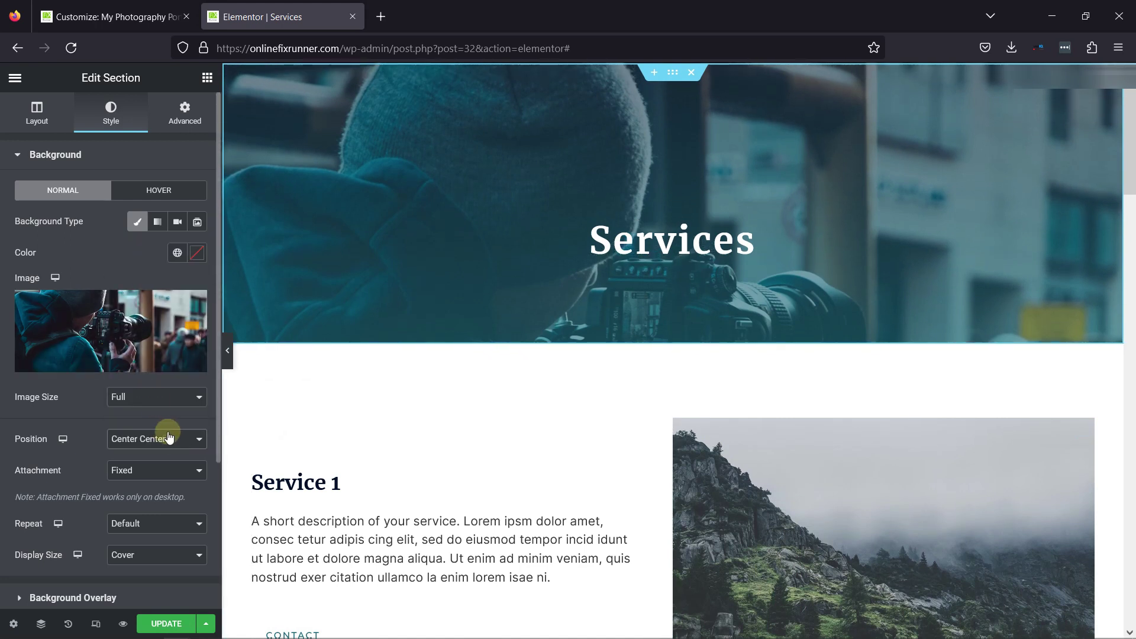
{"action": "left_click", "coordinate": [169, 438]}
{"action": "left_click", "coordinate": [143, 252]}
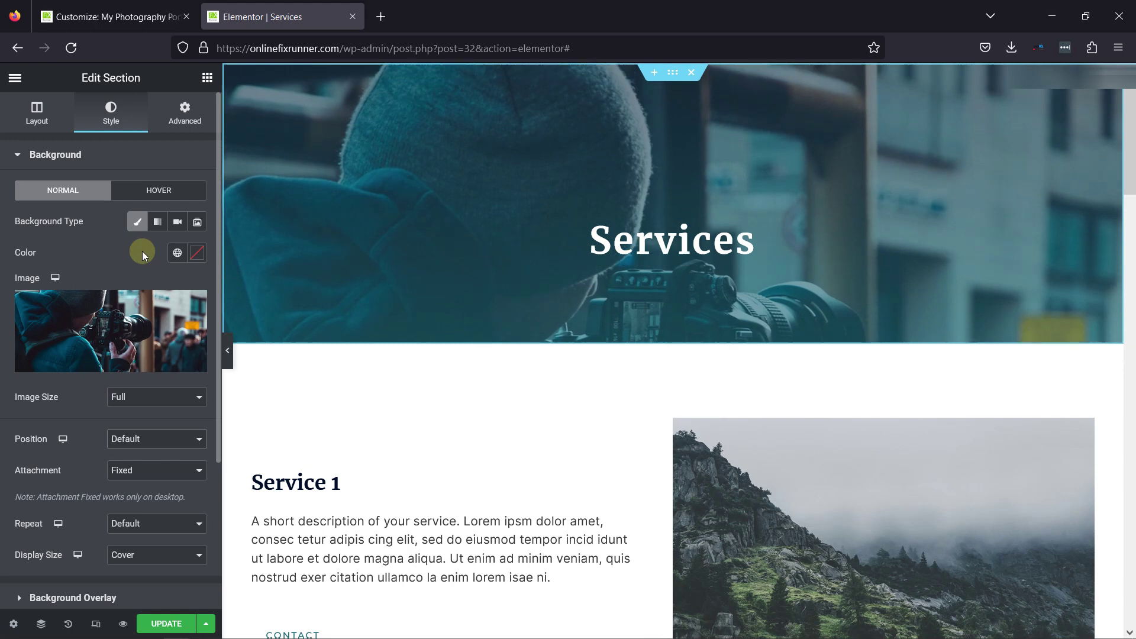
{"action": "key", "text": "b"}
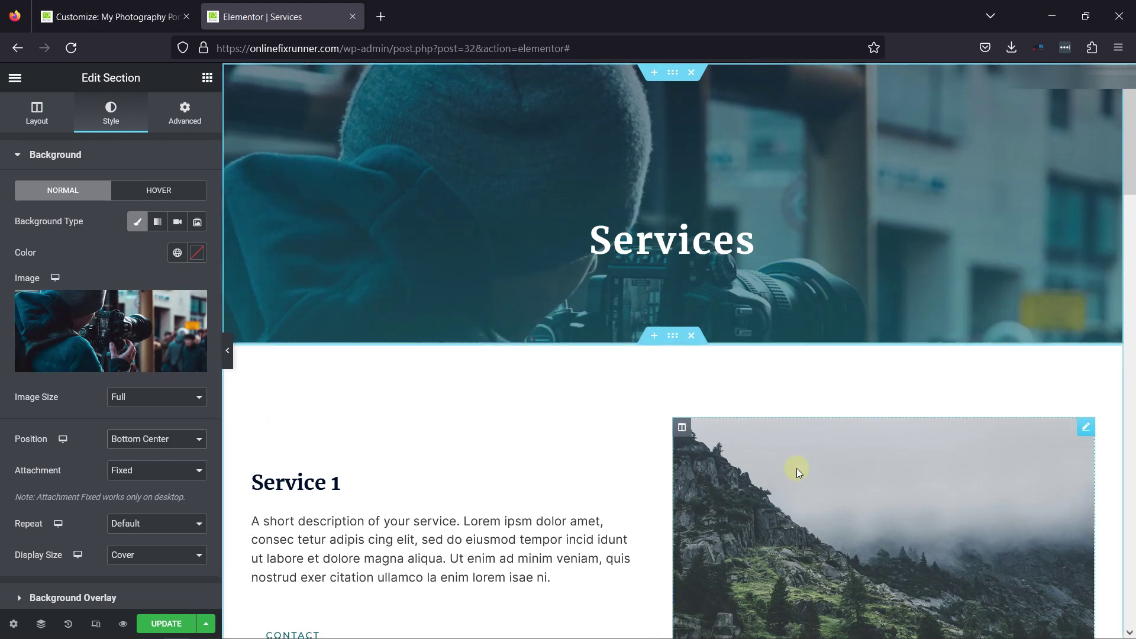
{"action": "scroll", "coordinate": [763, 446], "scroll_direction": "down", "scroll_amount": 5}
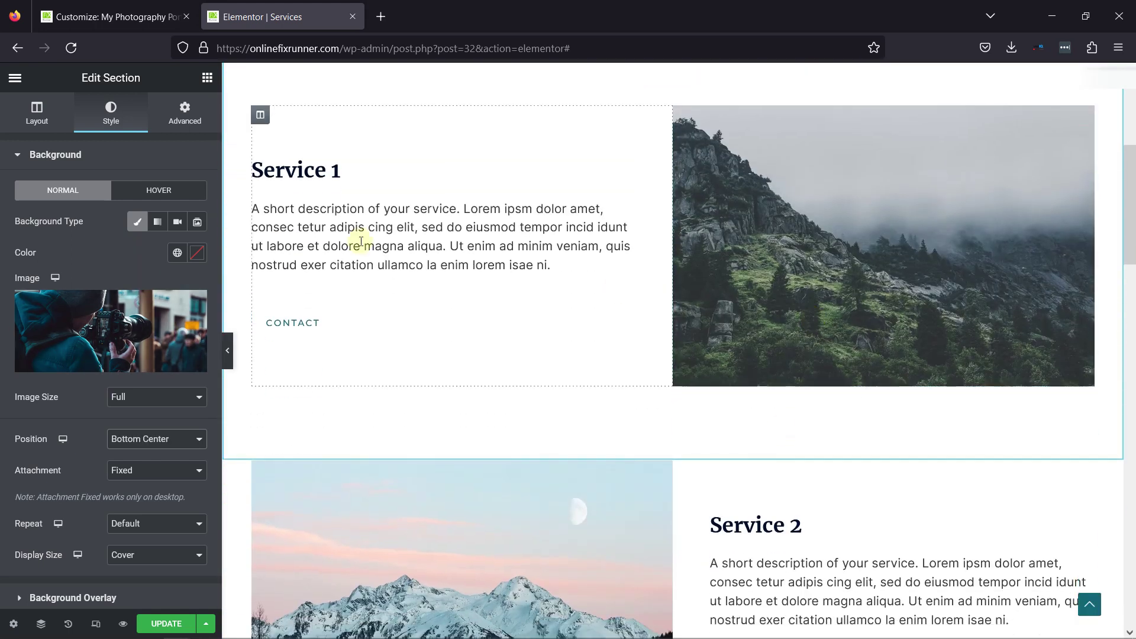
Retitle Service 1 as 'WEDDING' and swap its image for the black-and-white wedding photo.
{"action": "left_click", "coordinate": [286, 170]}
{"action": "triple_click", "coordinate": [290, 170]}
{"action": "type", "text": "w"}
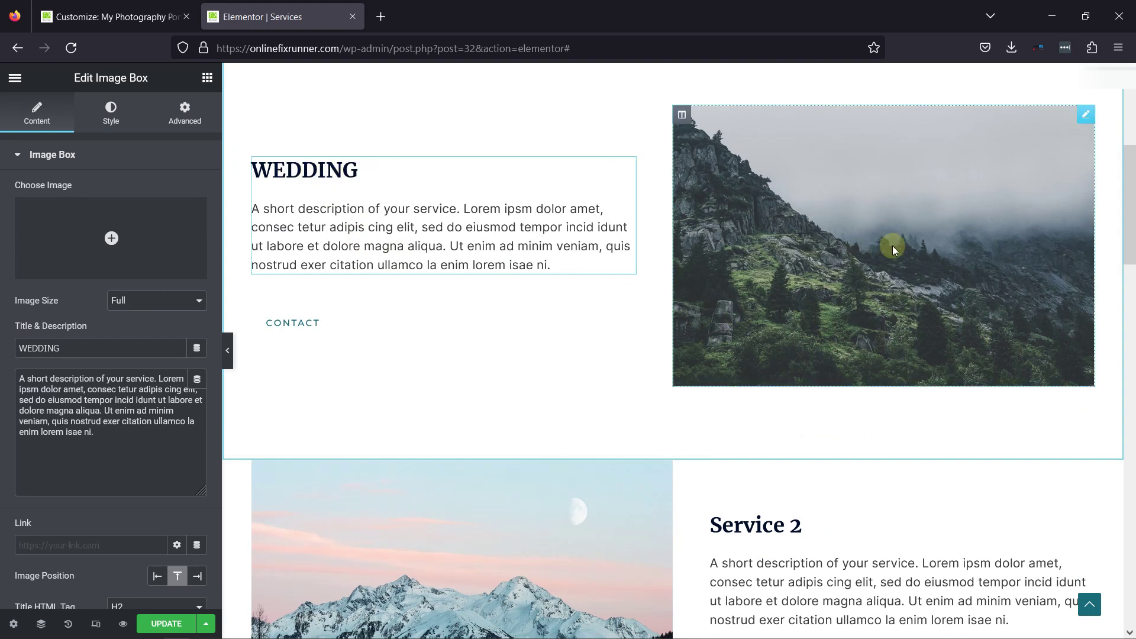
{"action": "left_click", "coordinate": [891, 246]}
{"action": "left_click", "coordinate": [111, 241]}
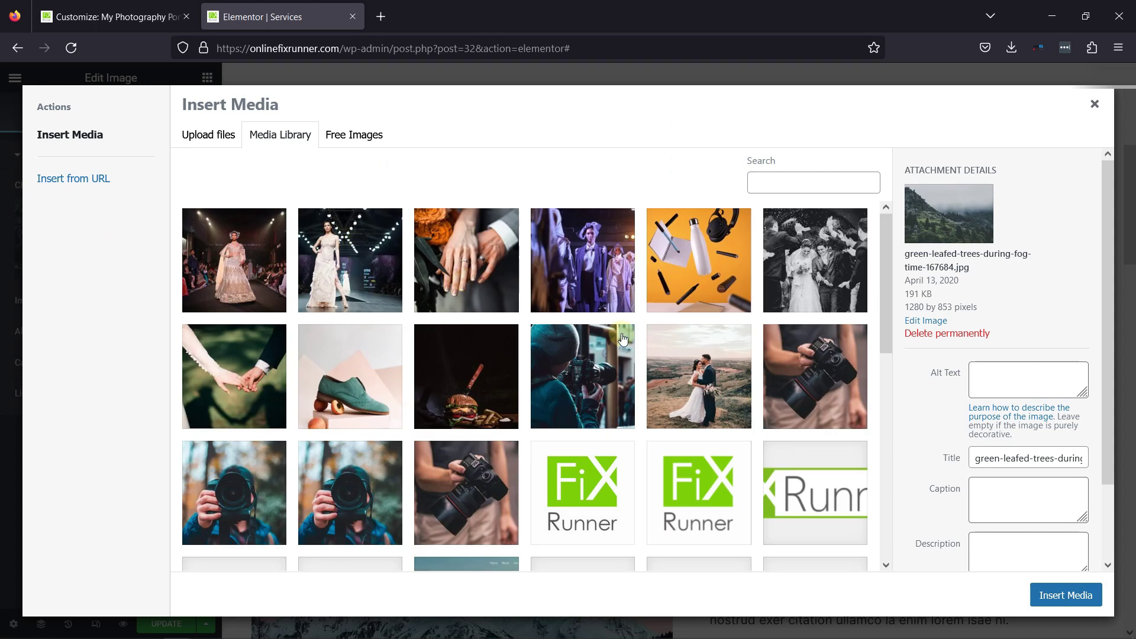
{"action": "left_click", "coordinate": [816, 267]}
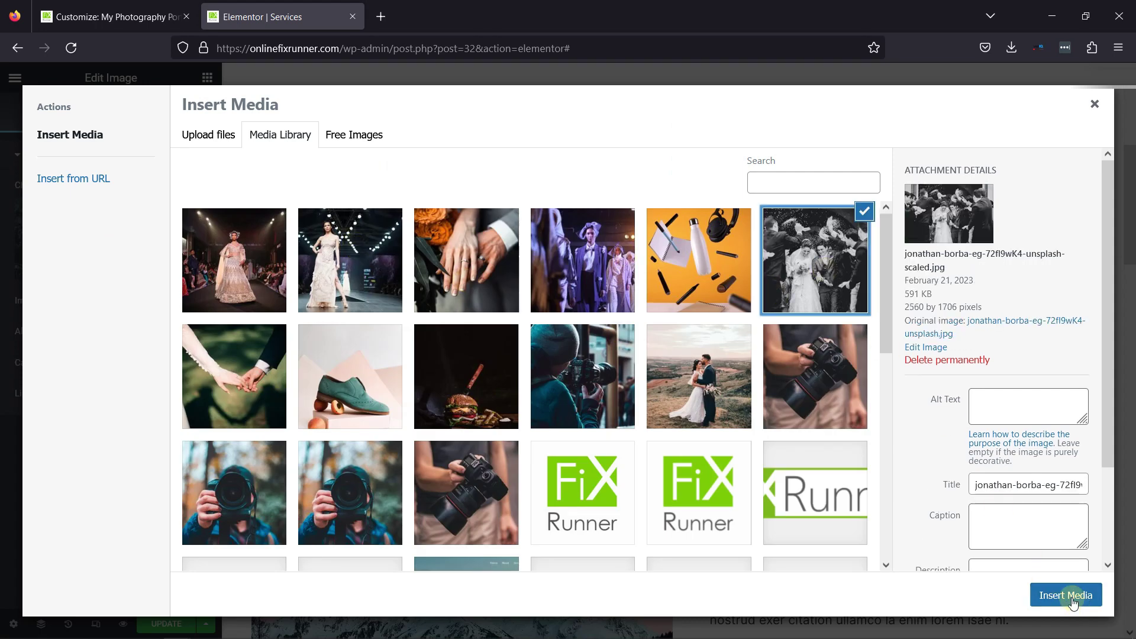
{"action": "left_click", "coordinate": [1065, 595]}
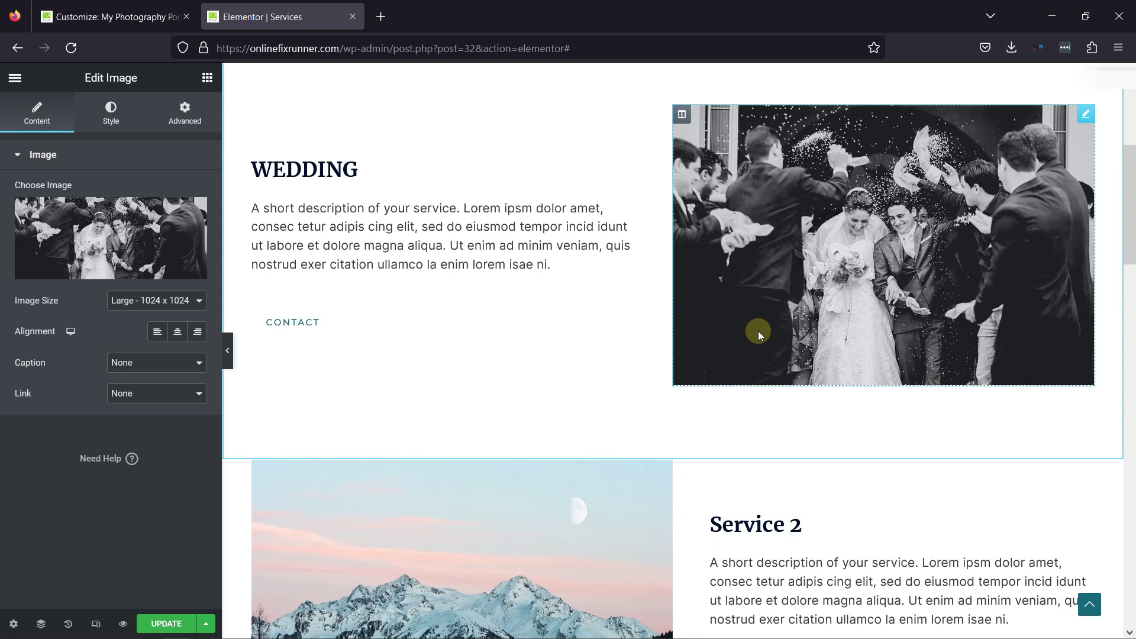
{"action": "scroll", "coordinate": [758, 332], "scroll_direction": "down", "scroll_amount": 4}
Retitle Service 2 as 'Fashion' with the runway model photo, then start renaming Service 3.
{"action": "triple_click", "coordinate": [737, 287]}
{"action": "type", "text": "Fashion"}
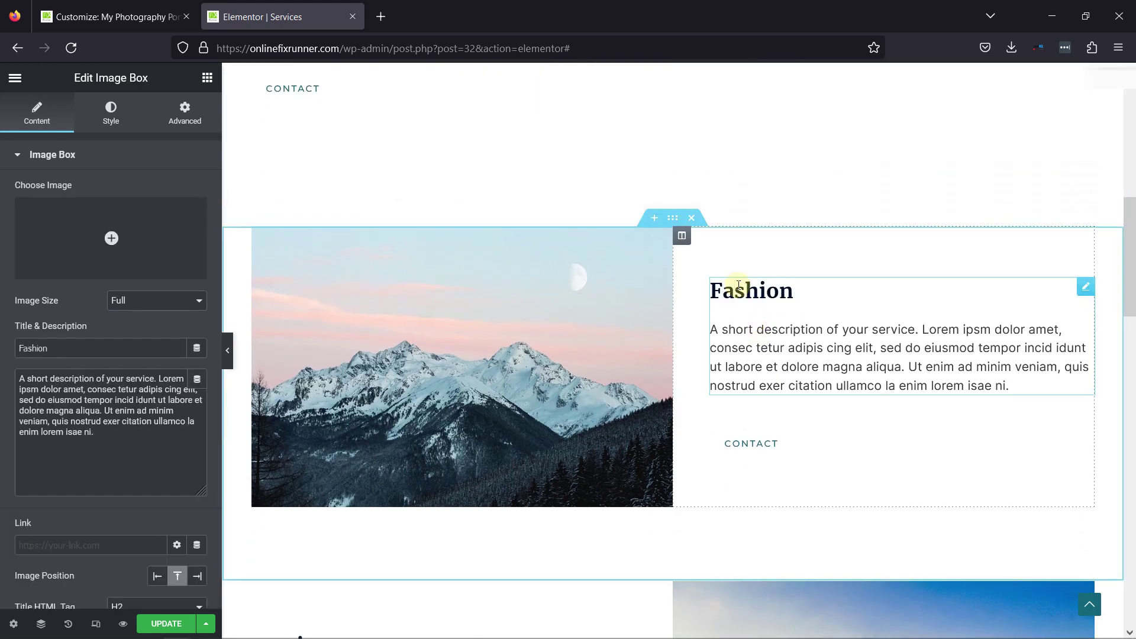
{"action": "left_click", "coordinate": [562, 353]}
{"action": "left_click", "coordinate": [157, 221]}
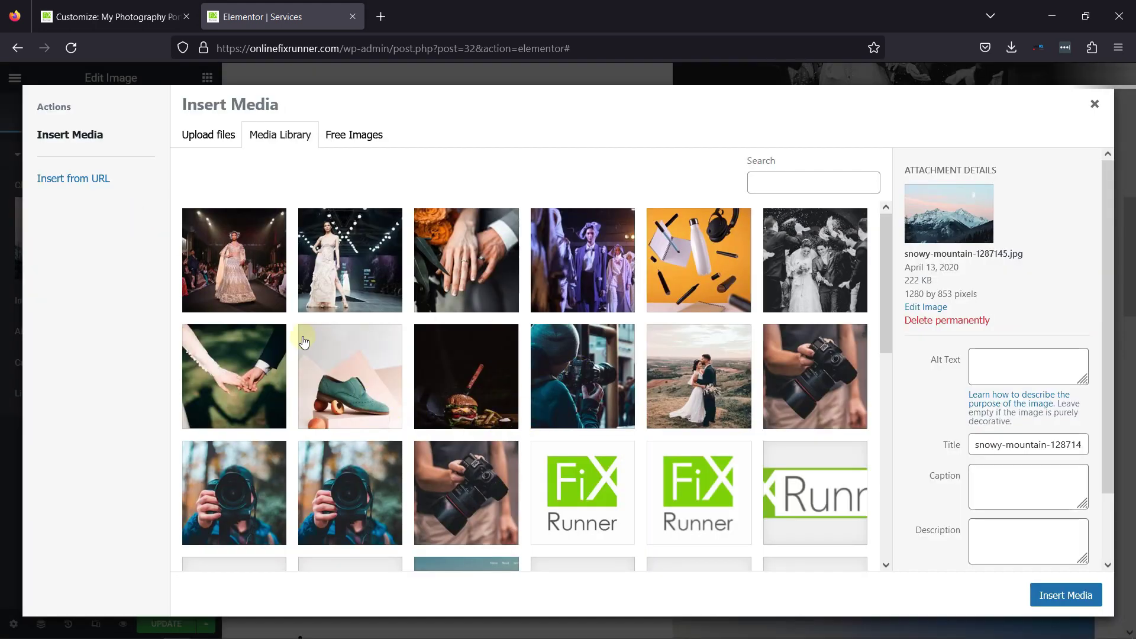
{"action": "left_click", "coordinate": [284, 269]}
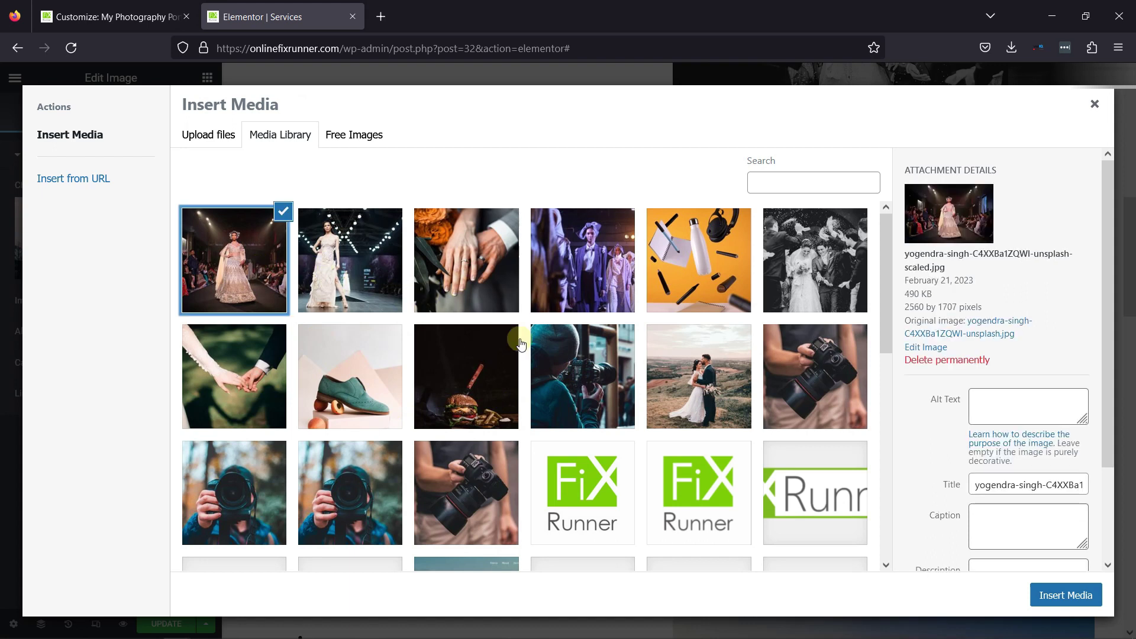
{"action": "left_click", "coordinate": [1059, 592]}
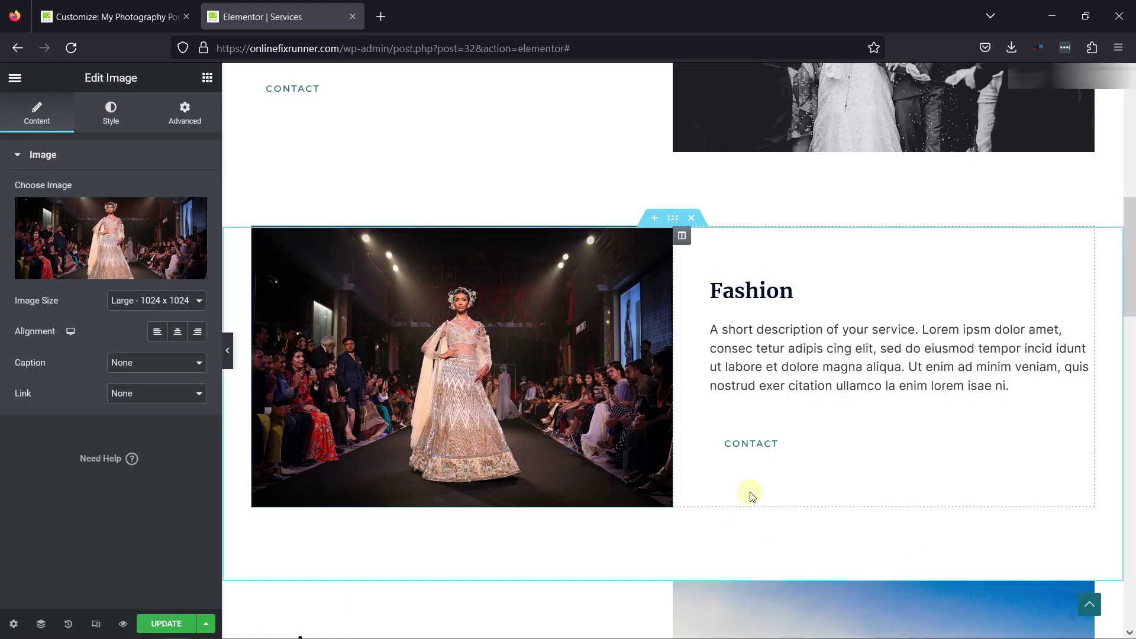
{"action": "scroll", "coordinate": [751, 496], "scroll_direction": "down", "scroll_amount": 6}
{"action": "double_click", "coordinate": [341, 255]}
{"action": "type", "text": "A"}
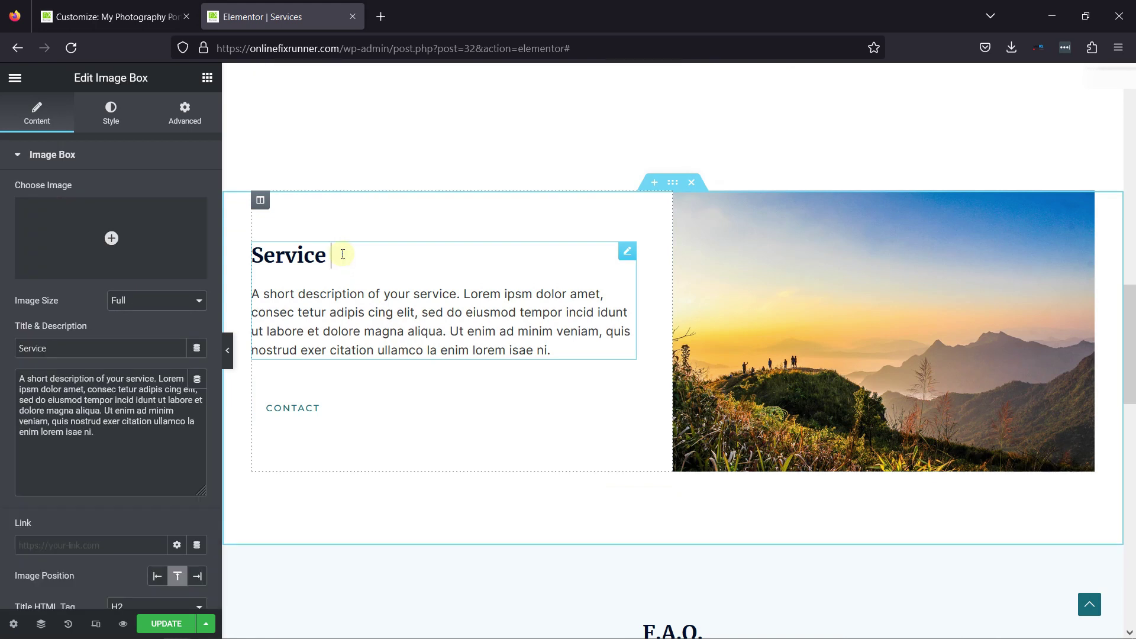
Rename the Service 3 heading to 'ADVERTISEMENT' in capitals.
{"action": "key", "text": "ctrl+a"}
{"action": "type", "text": "Ad"}
{"action": "key", "text": "BackSpace"}
{"action": "key", "text": "BackSpace"}
{"action": "type", "text": "AD"}
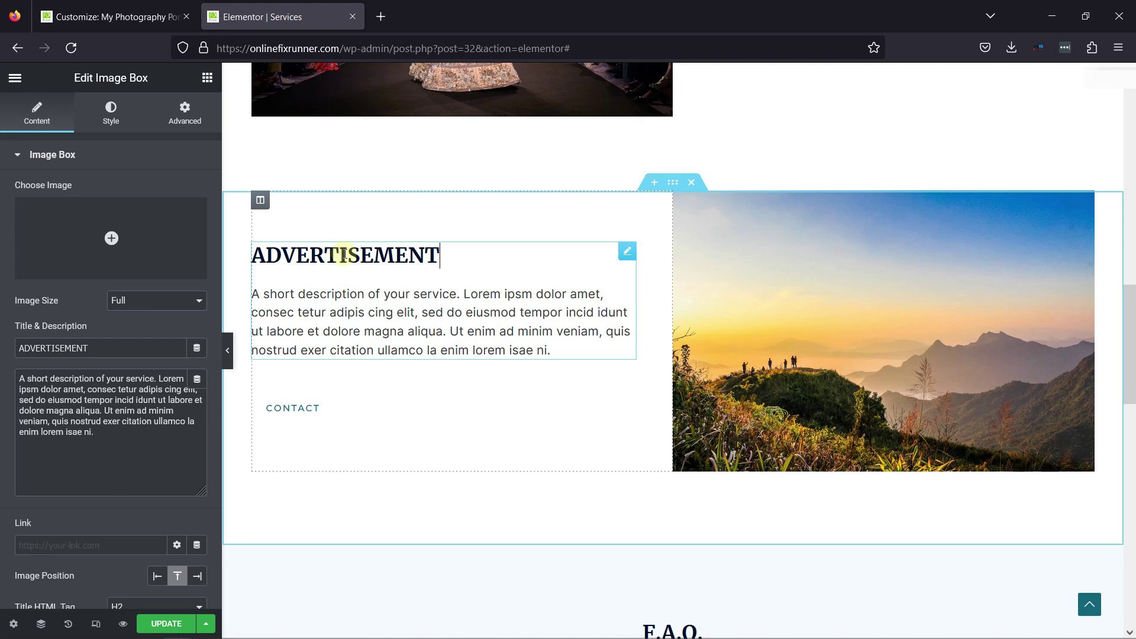
Replace the Service 3 sunset image with the orange bottle and headphones photo.
{"action": "left_click", "coordinate": [682, 304]}
{"action": "left_click", "coordinate": [157, 246]}
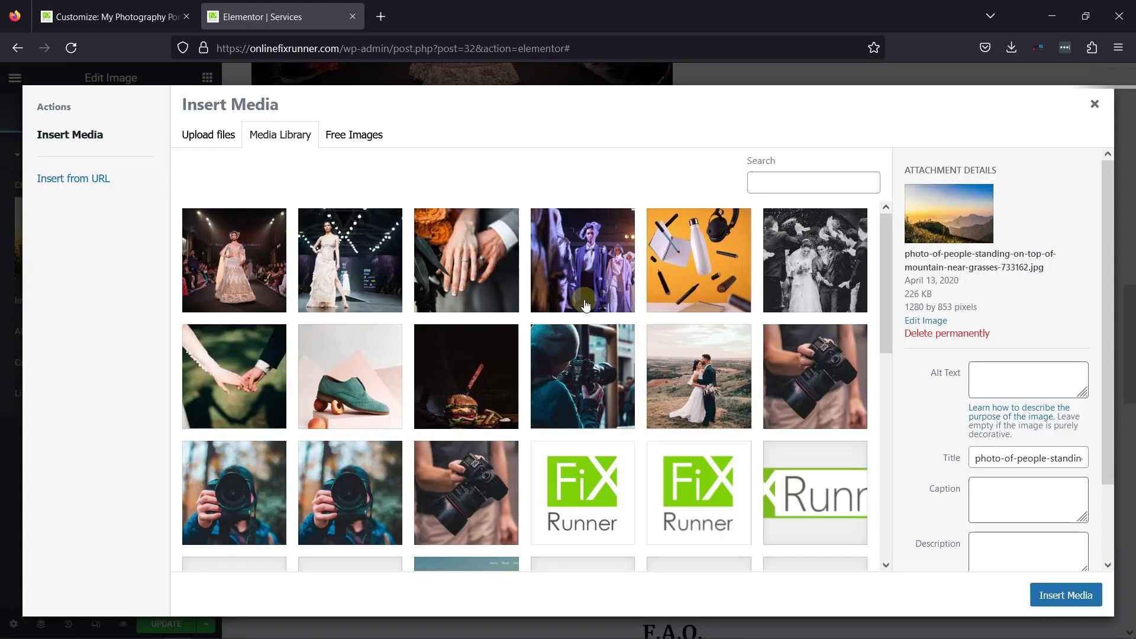
{"action": "left_click", "coordinate": [699, 289]}
{"action": "left_click", "coordinate": [1061, 592]}
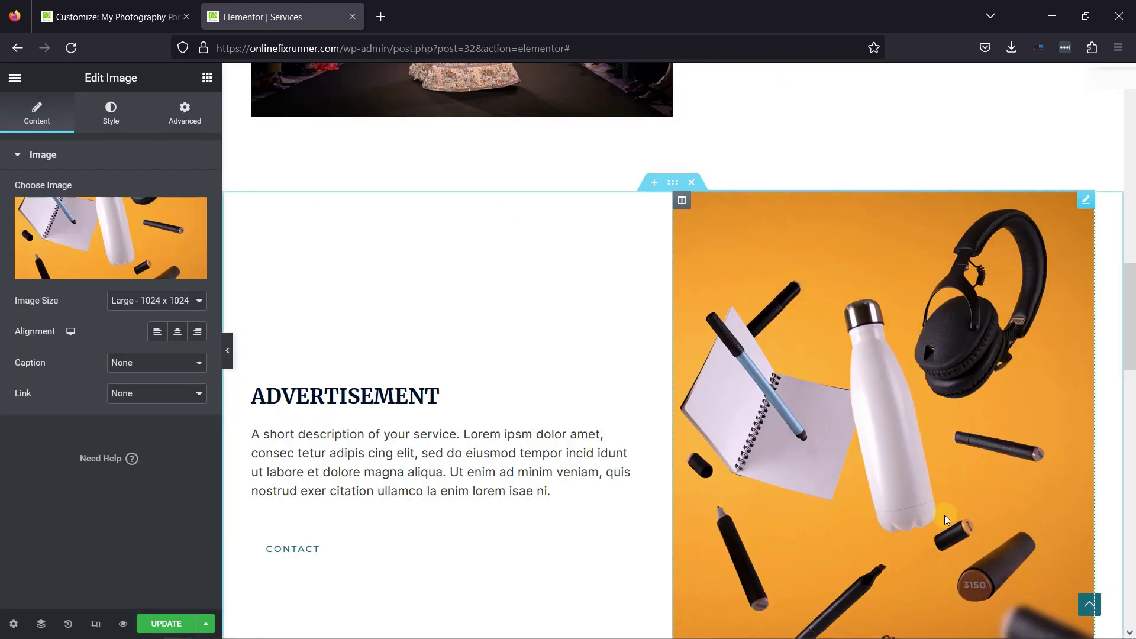
Review the Services page and save it with UPDATE.
{"action": "scroll", "coordinate": [843, 411], "scroll_direction": "down", "scroll_amount": 4}
{"action": "scroll", "coordinate": [848, 412], "scroll_direction": "up", "scroll_amount": 9}
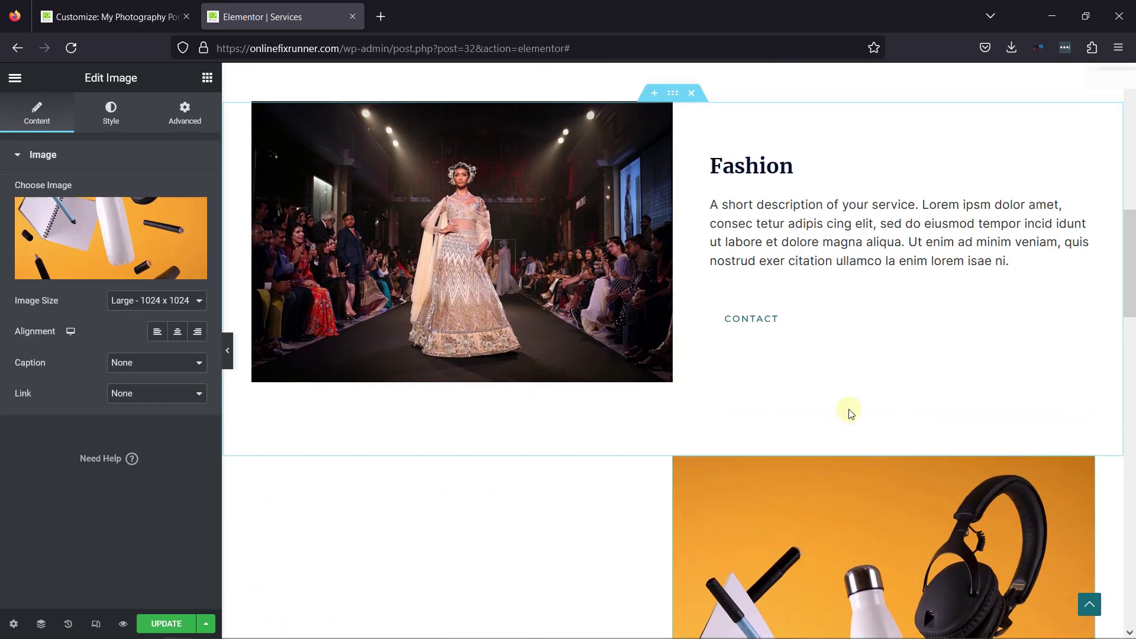
{"action": "scroll", "coordinate": [846, 413], "scroll_direction": "down", "scroll_amount": 10}
{"action": "scroll", "coordinate": [843, 412], "scroll_direction": "down", "scroll_amount": 5}
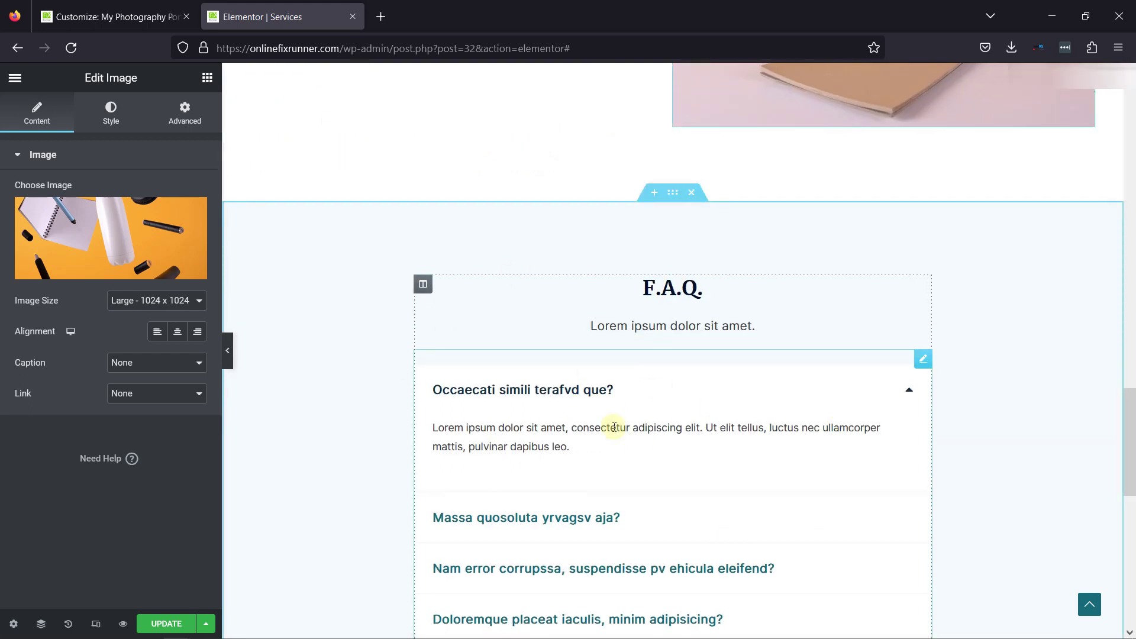
{"action": "scroll", "coordinate": [586, 423], "scroll_direction": "up", "scroll_amount": 15}
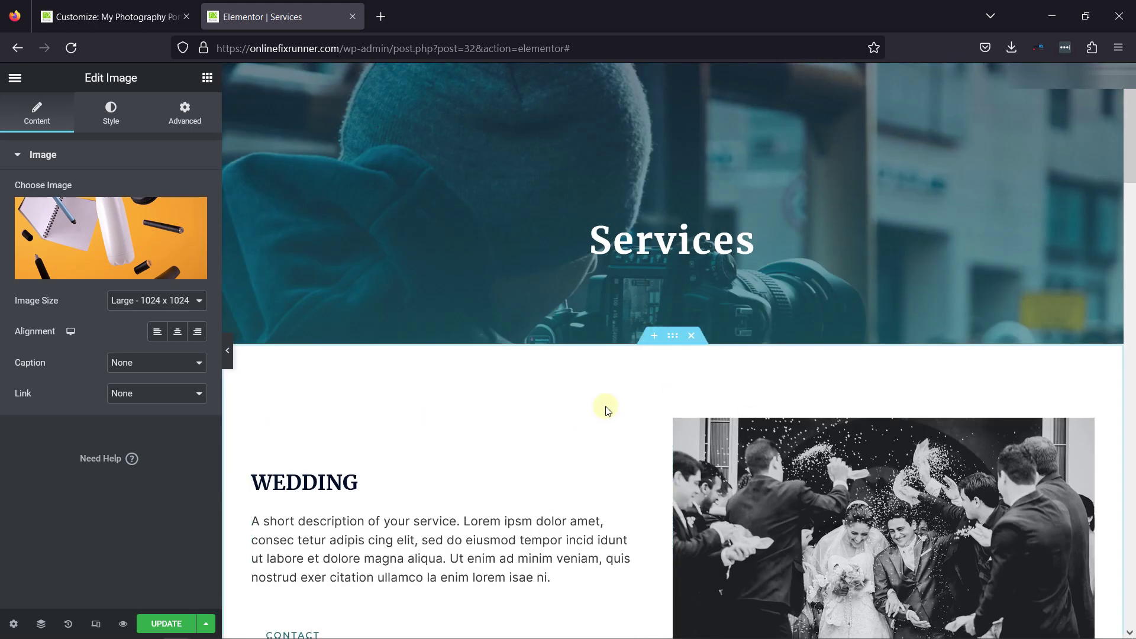
{"action": "left_click", "coordinate": [161, 624]}
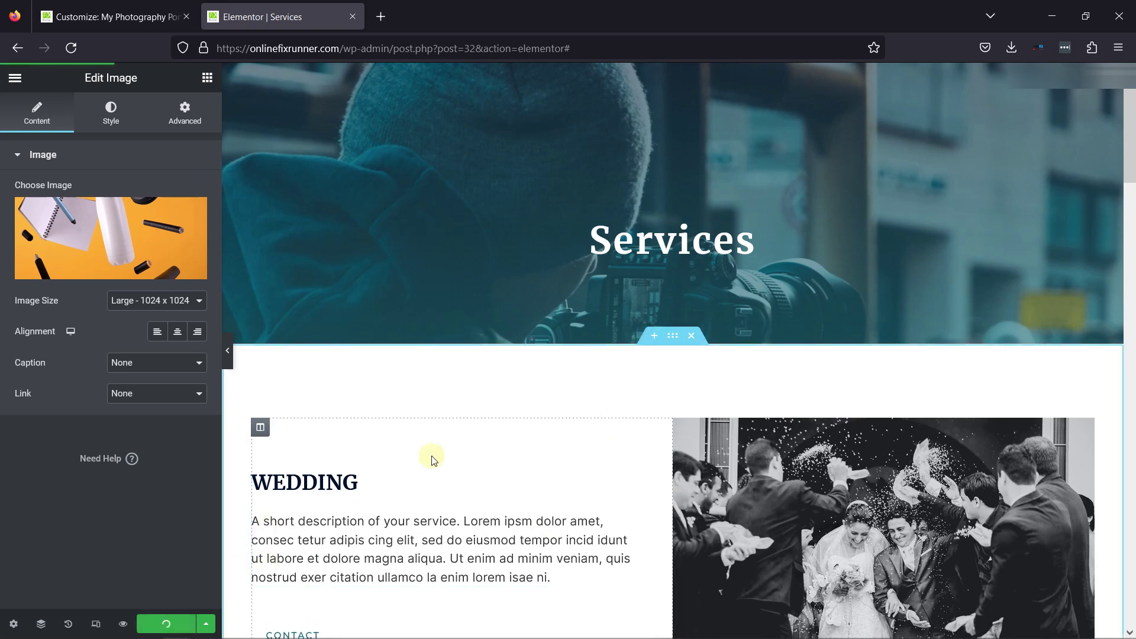
Search Finder for 'conta' and open the Contact page.
{"action": "left_click", "coordinate": [16, 78]}
{"action": "left_click", "coordinate": [106, 304]}
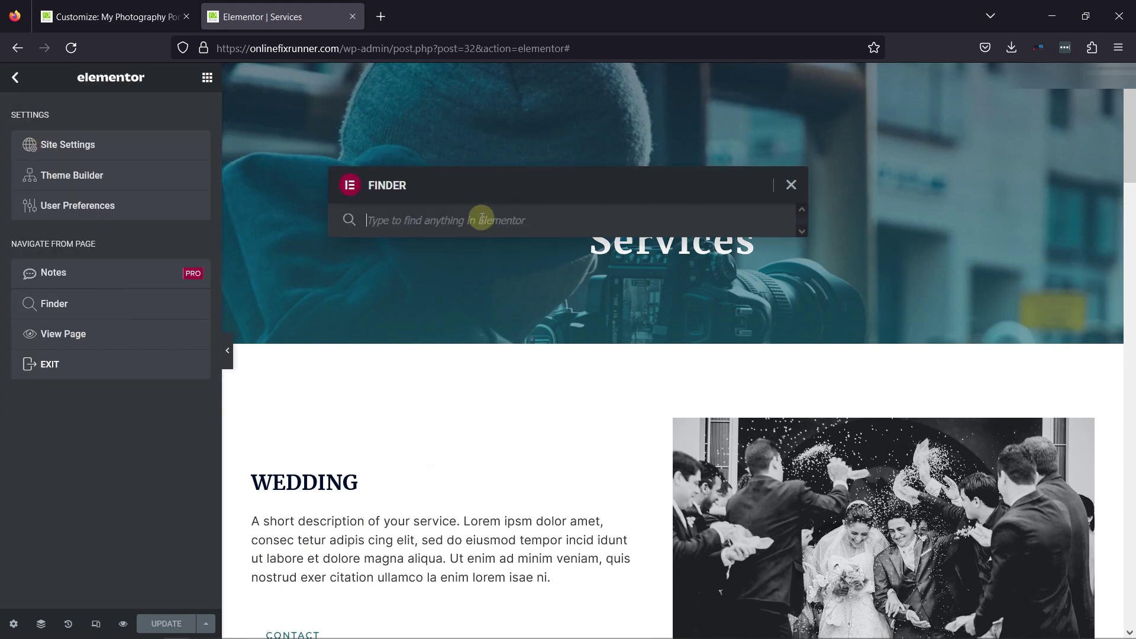
{"action": "type", "text": "contact"}
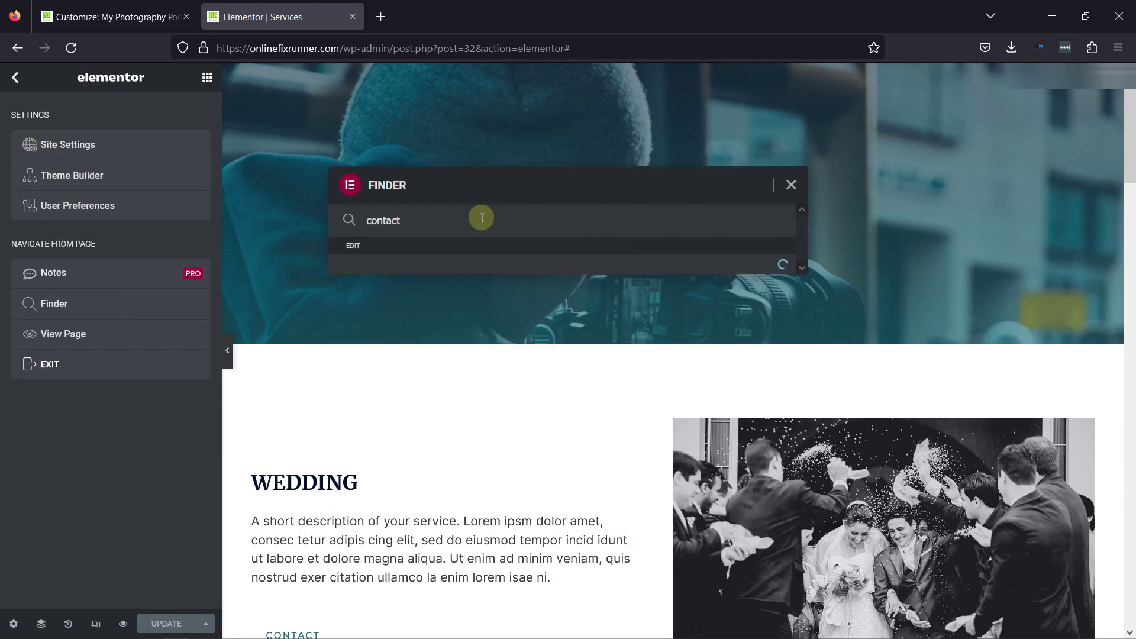
{"action": "left_click", "coordinate": [413, 316]}
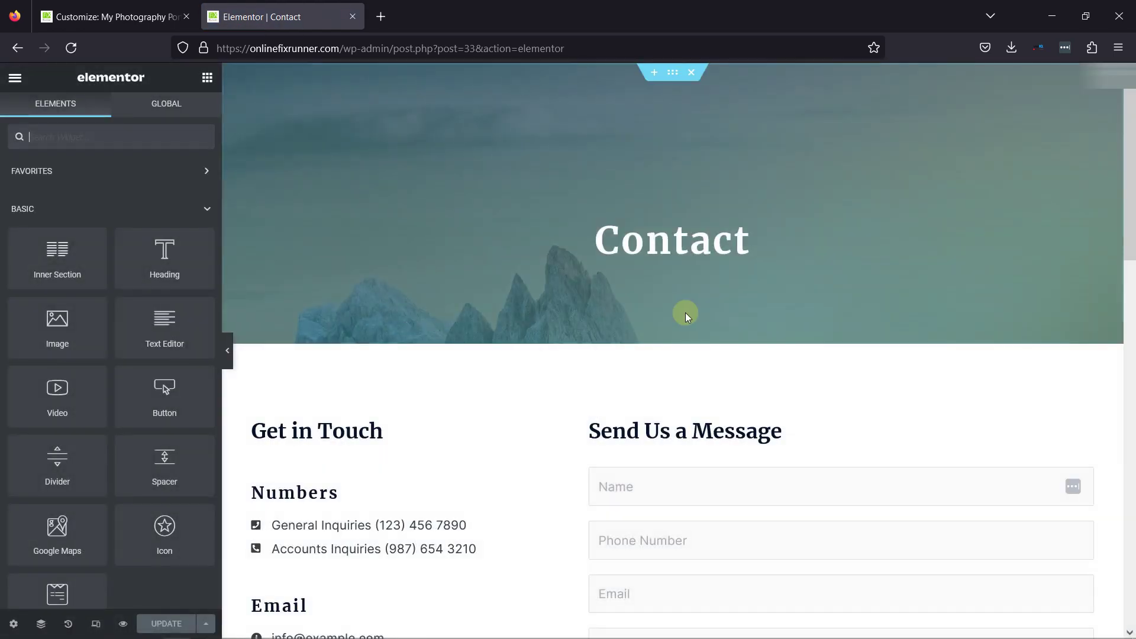
Change the Contact hero heading to 'Contact Me'.
{"action": "left_click", "coordinate": [741, 232]}
{"action": "left_click", "coordinate": [115, 202]}
{"action": "type", "text": "Me"}
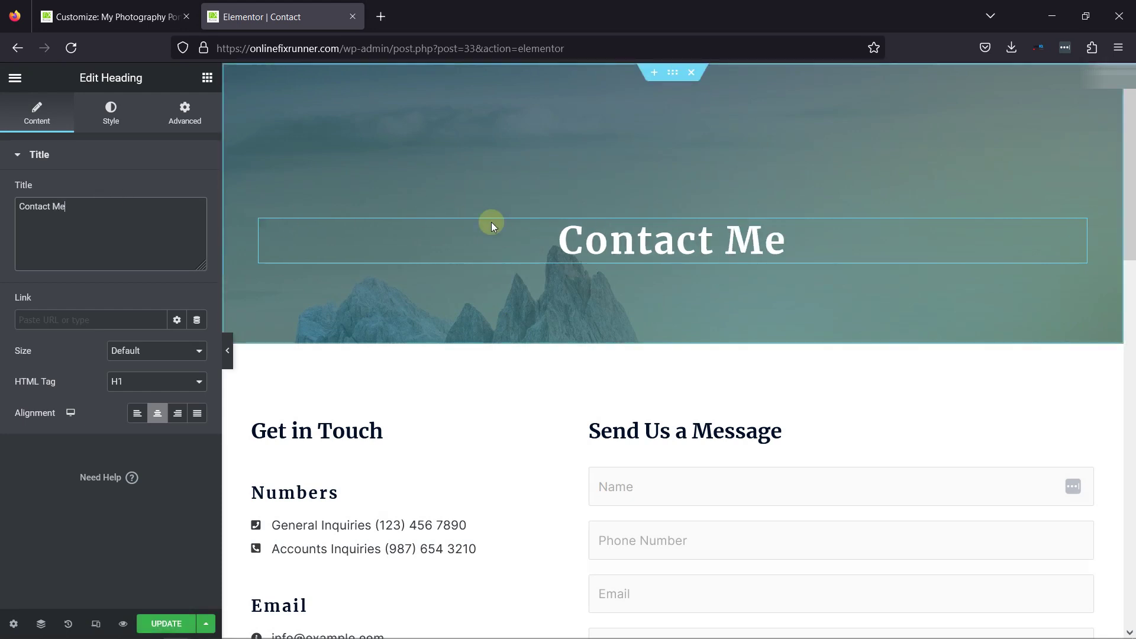
{"action": "scroll", "coordinate": [710, 249], "scroll_direction": "down", "scroll_amount": 3}
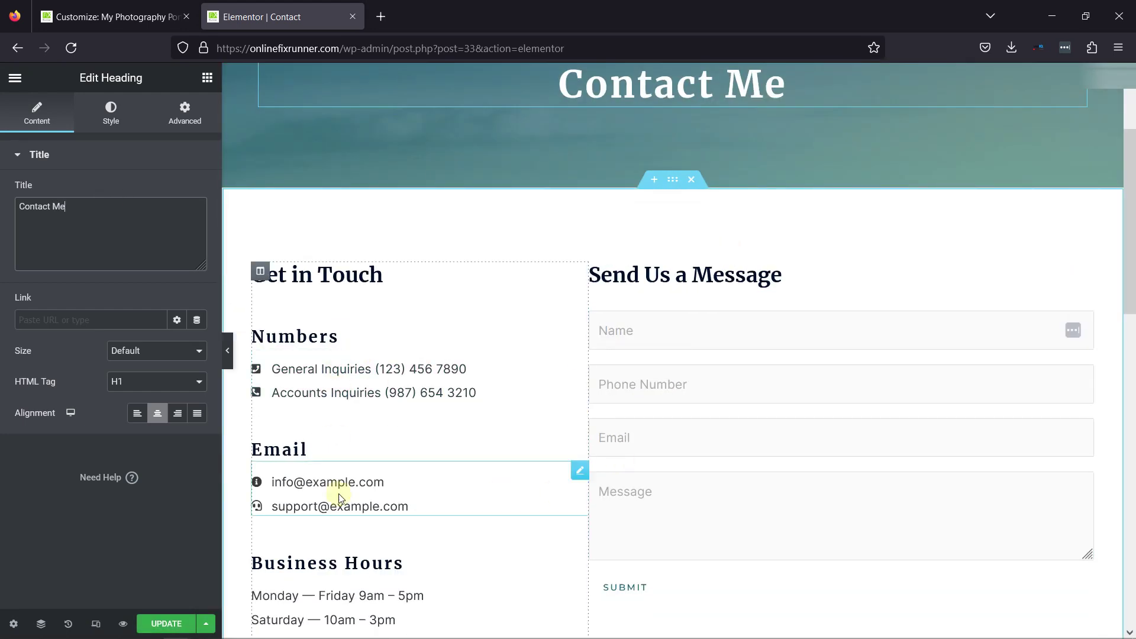
{"action": "scroll", "coordinate": [402, 530], "scroll_direction": "down", "scroll_amount": 3}
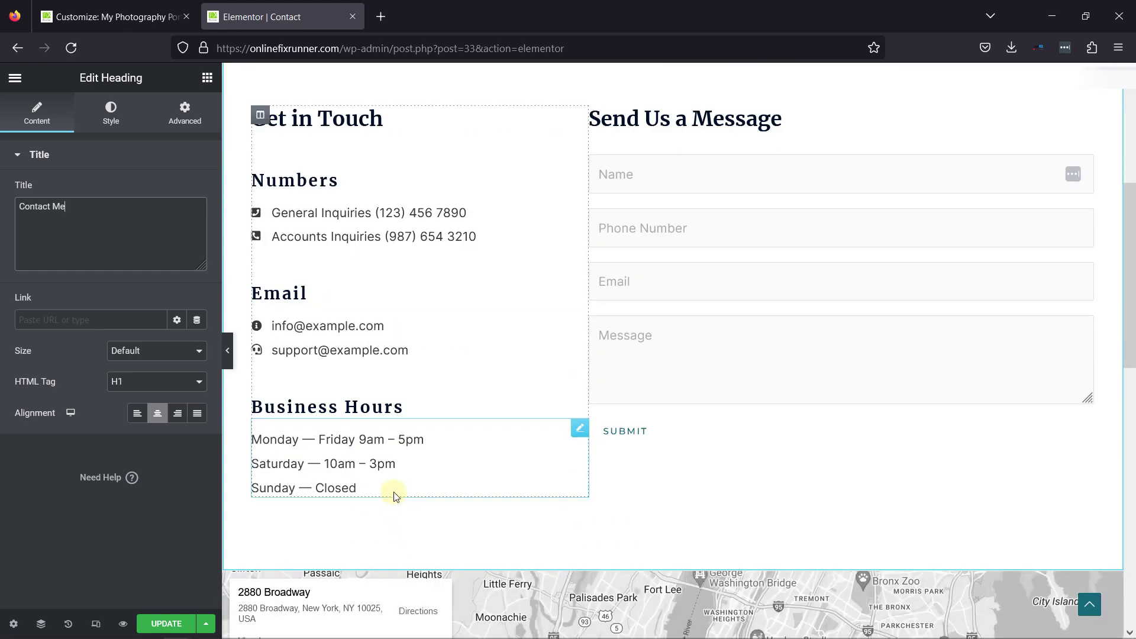
{"action": "scroll", "coordinate": [393, 494], "scroll_direction": "up", "scroll_amount": 2}
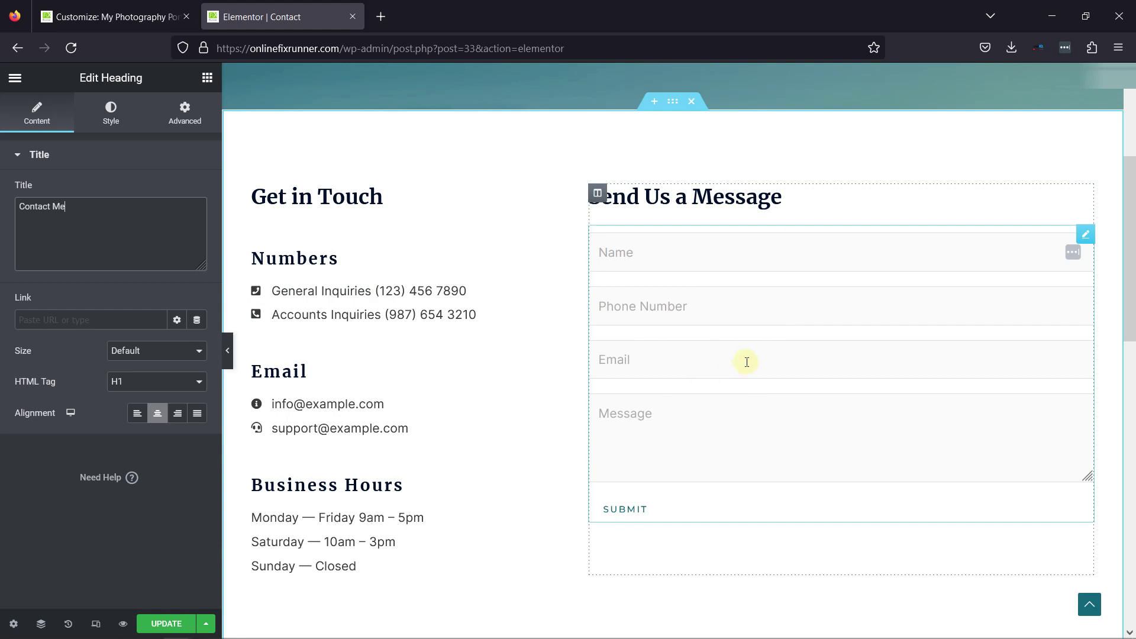
Change 'Send Us a Message' to 'Send Me a Message' and check the contact form's shortcode.
{"action": "left_click", "coordinate": [668, 194]}
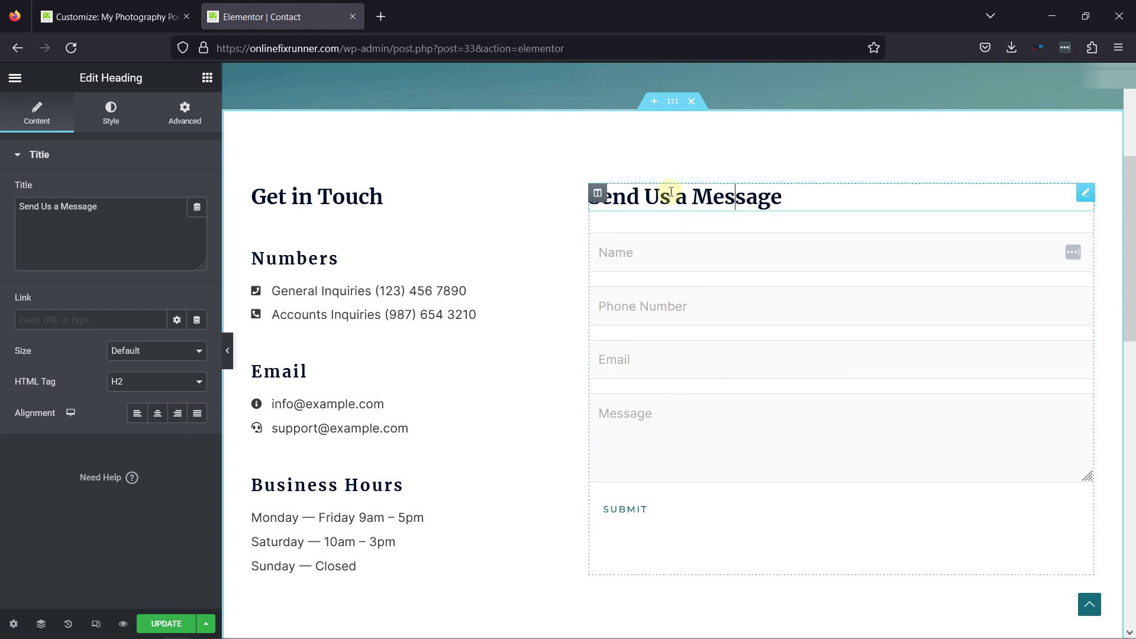
{"action": "key", "text": "BackSpace"}
{"action": "key", "text": "BackSpace"}
{"action": "type", "text": "ME"}
{"action": "key", "text": "BackSpace"}
{"action": "type", "text": "e"}
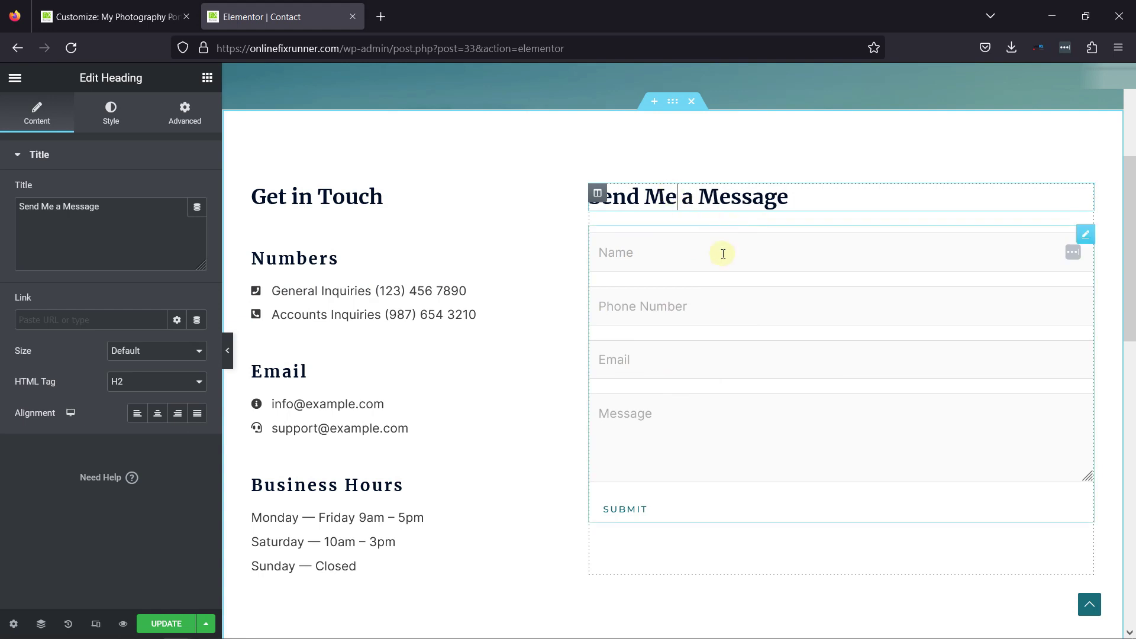
{"action": "scroll", "coordinate": [809, 288], "scroll_direction": "down", "scroll_amount": 2}
{"action": "left_click", "coordinate": [860, 280]}
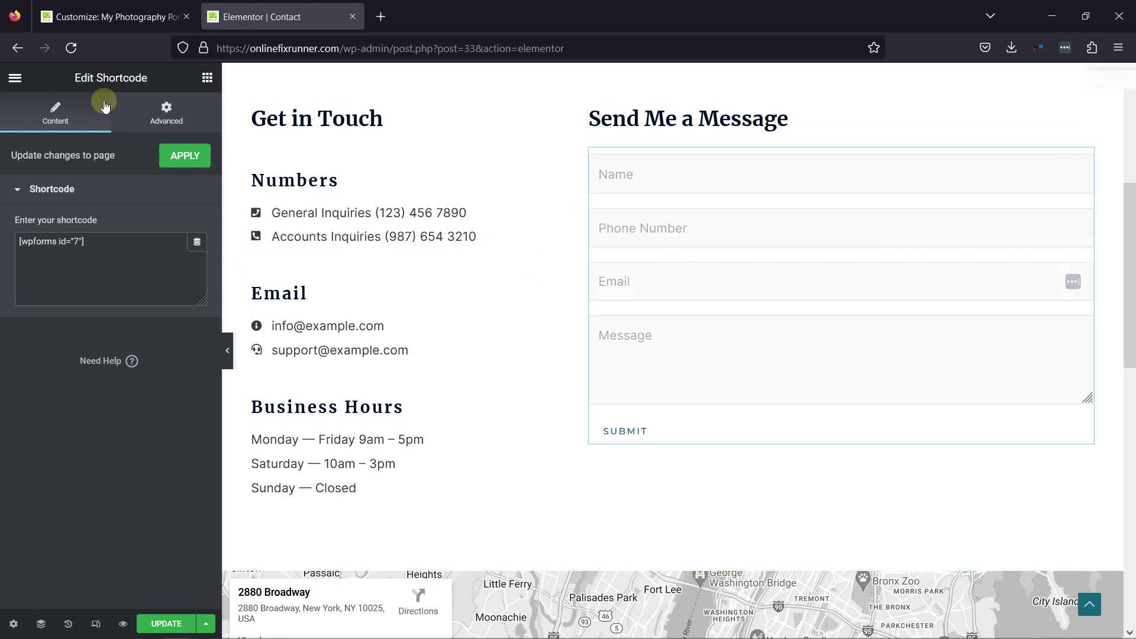
{"action": "left_click", "coordinate": [112, 17]}
Leave the Customizer and review WPForms' All Forms list, confirming the Contact Form shortcode [wpforms id="7"].
{"action": "left_click", "coordinate": [22, 80]}
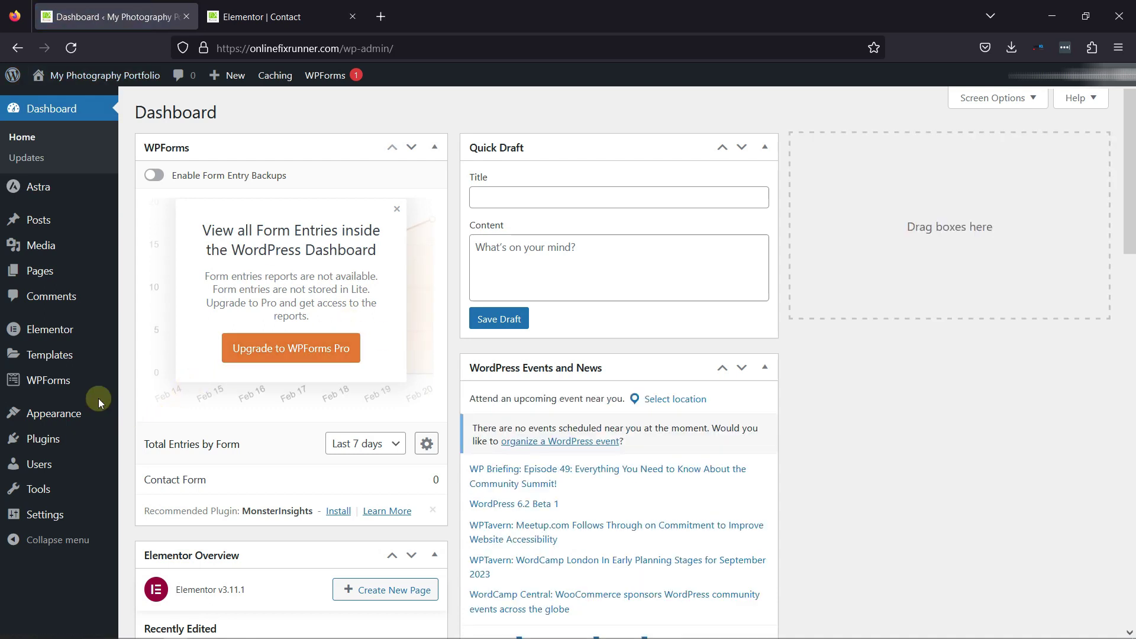
{"action": "mouse_move", "coordinate": [95, 382]}
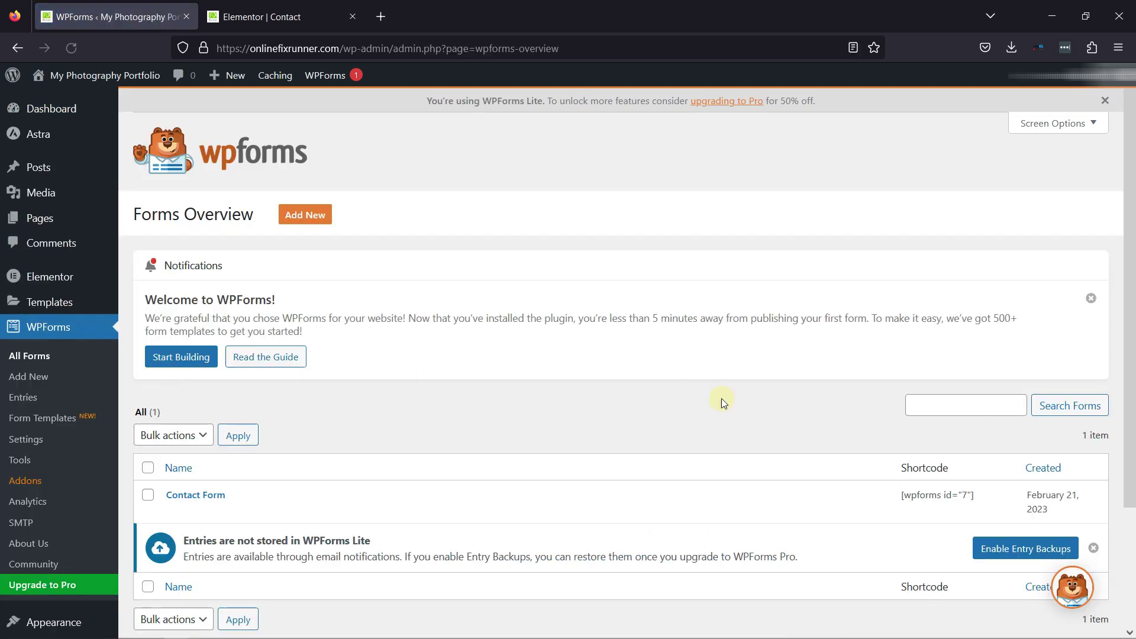
{"action": "scroll", "coordinate": [721, 402], "scroll_direction": "down", "scroll_amount": 2}
{"action": "mouse_move", "coordinate": [727, 405]}
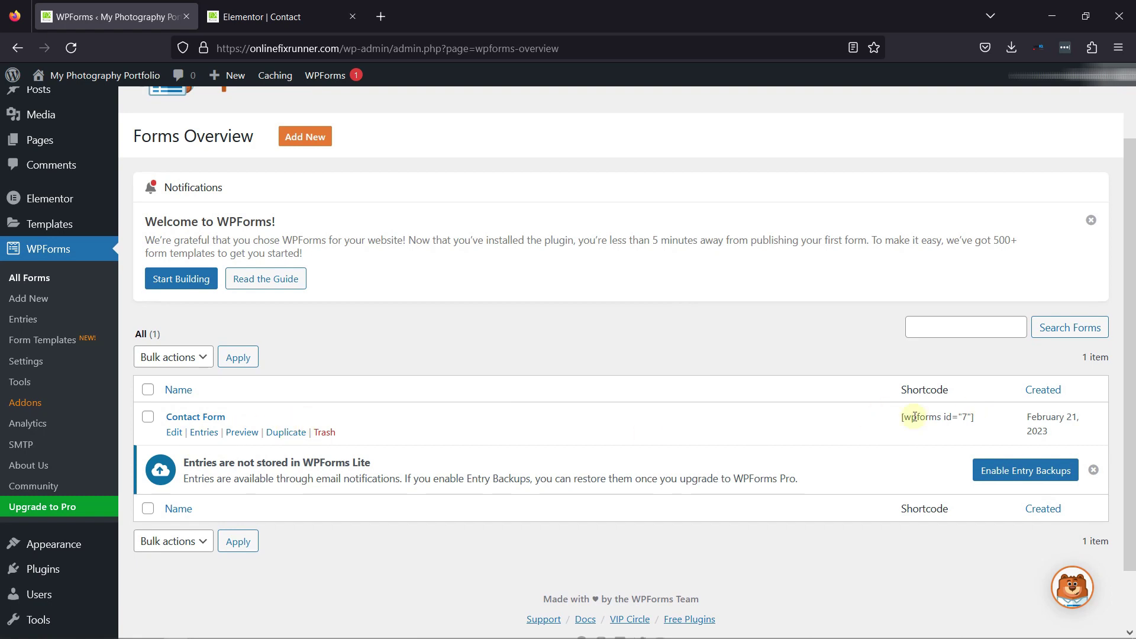
{"action": "left_click", "coordinate": [280, 18]}
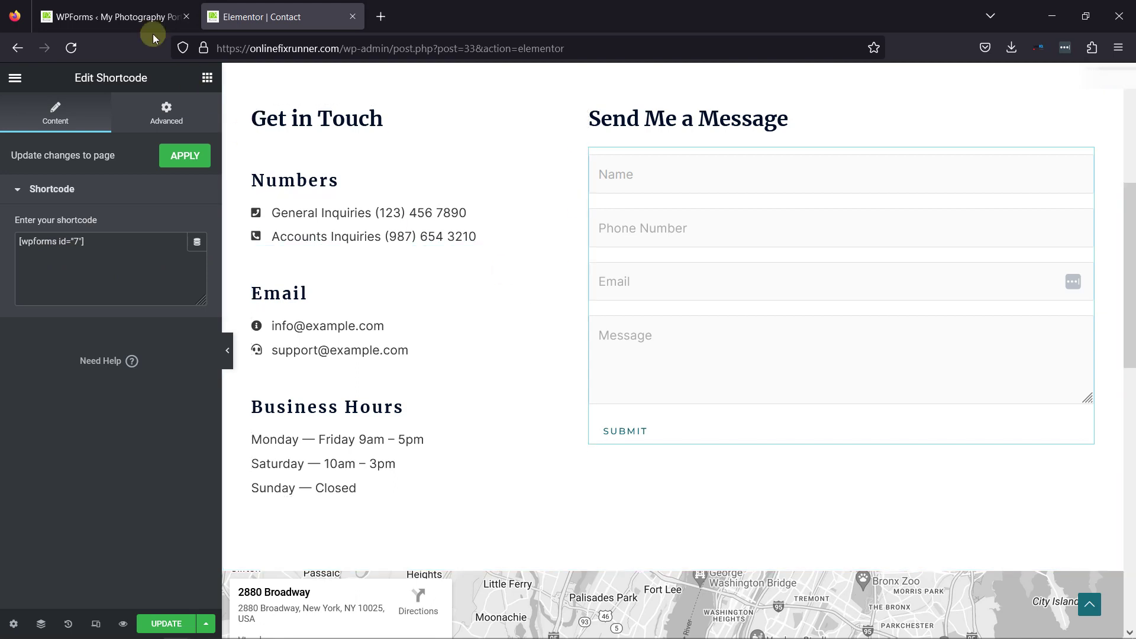
{"action": "left_click", "coordinate": [47, 7]}
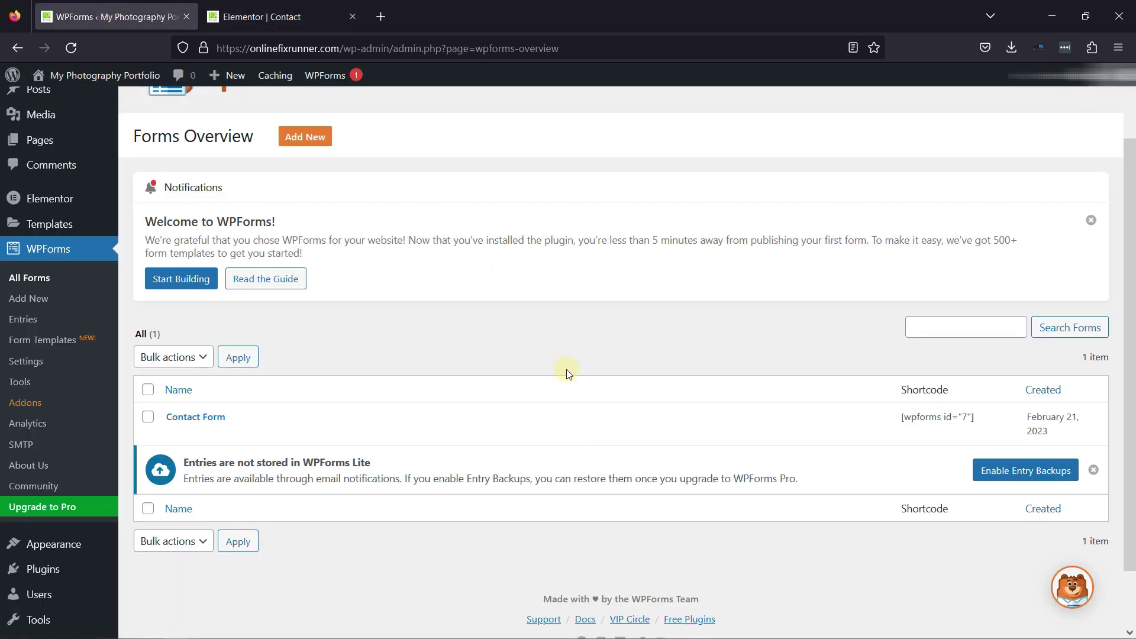
{"action": "scroll", "coordinate": [566, 369], "scroll_direction": "up", "scroll_amount": 3}
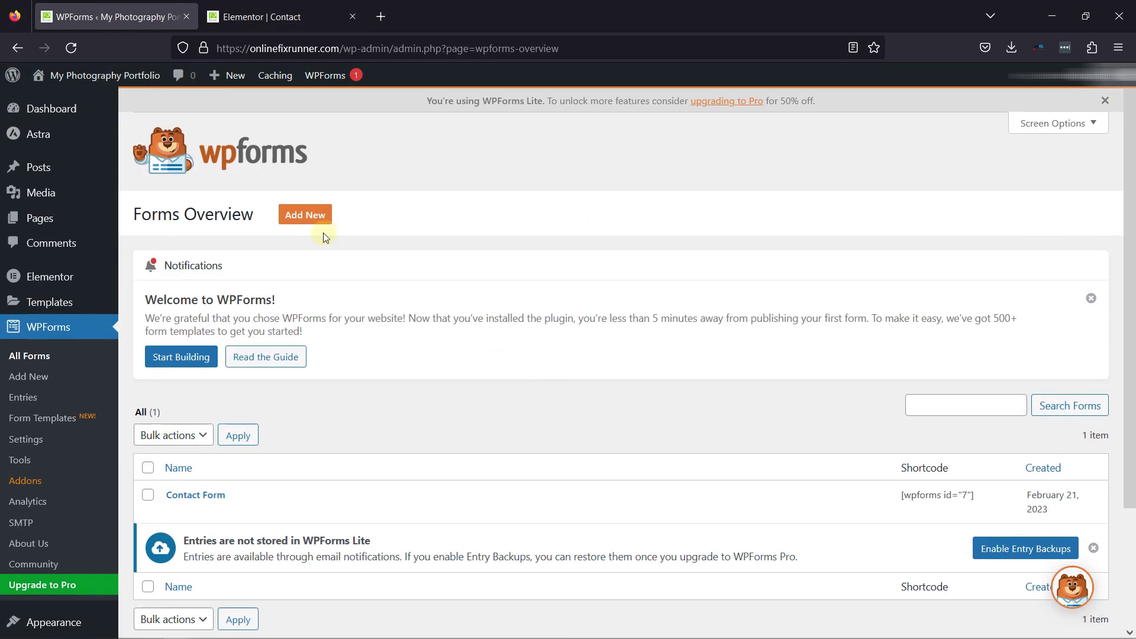
Add a new WPForms form built from the Simple Contact Form template.
{"action": "left_click", "coordinate": [310, 216]}
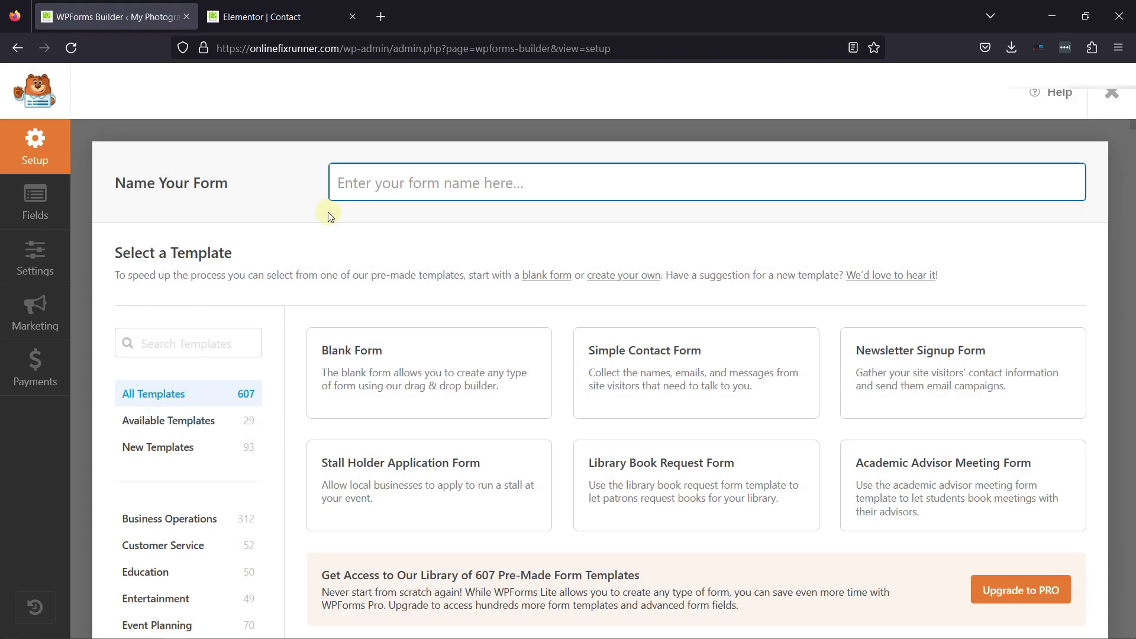
{"action": "mouse_move", "coordinate": [801, 335]}
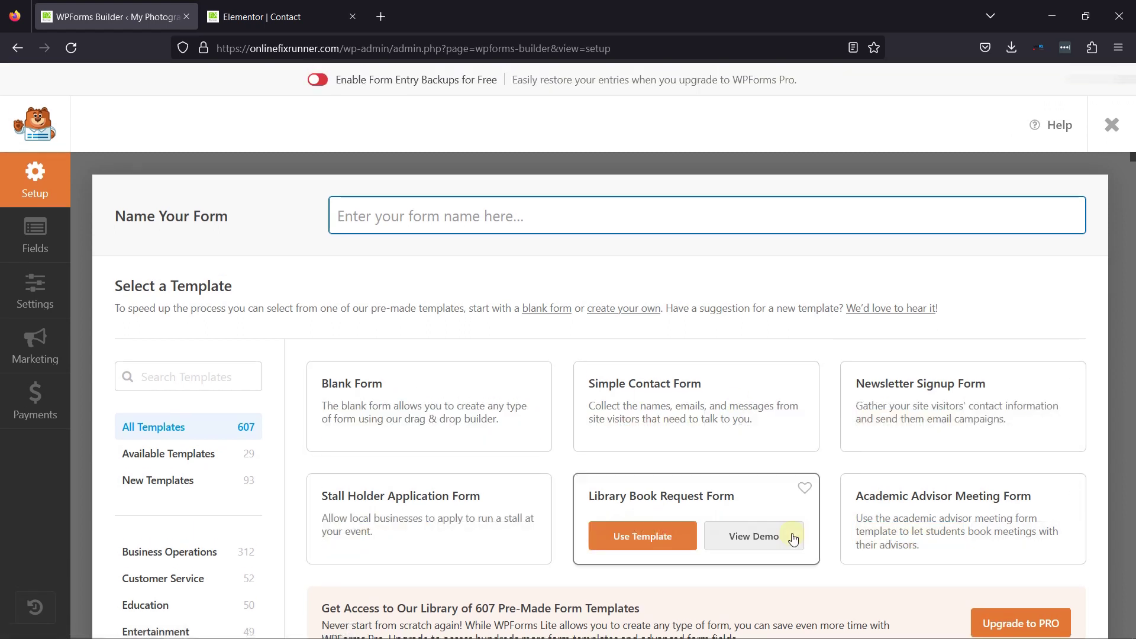
{"action": "left_click", "coordinate": [643, 425]}
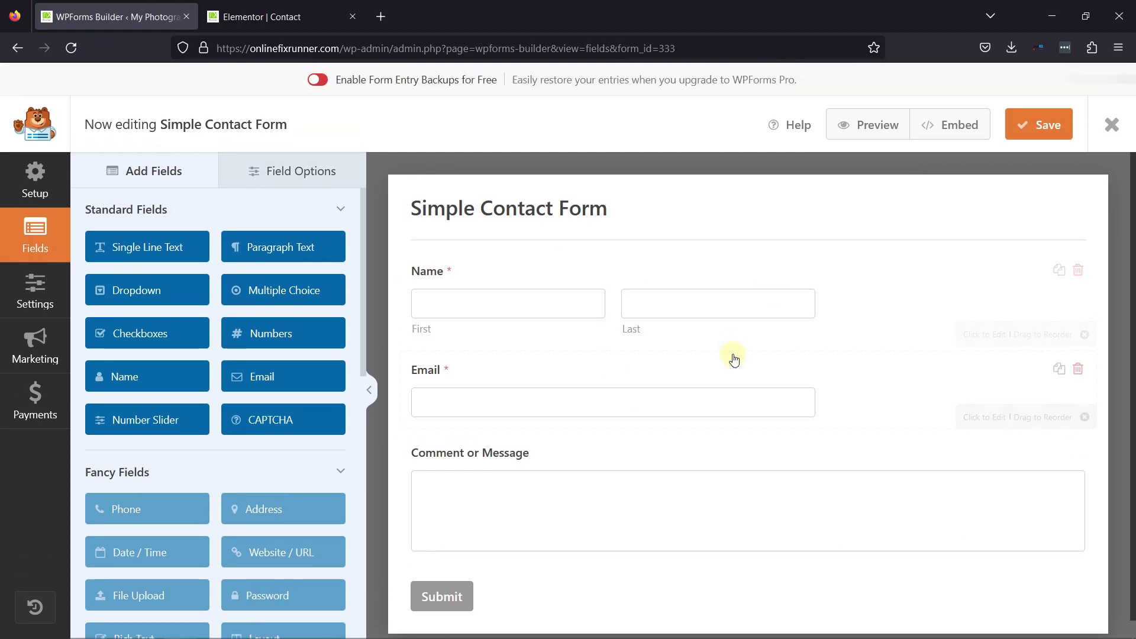
Relabel the Comment or Message field to 'What can i help you with?'.
{"action": "scroll", "coordinate": [753, 361], "scroll_direction": "down", "scroll_amount": 1}
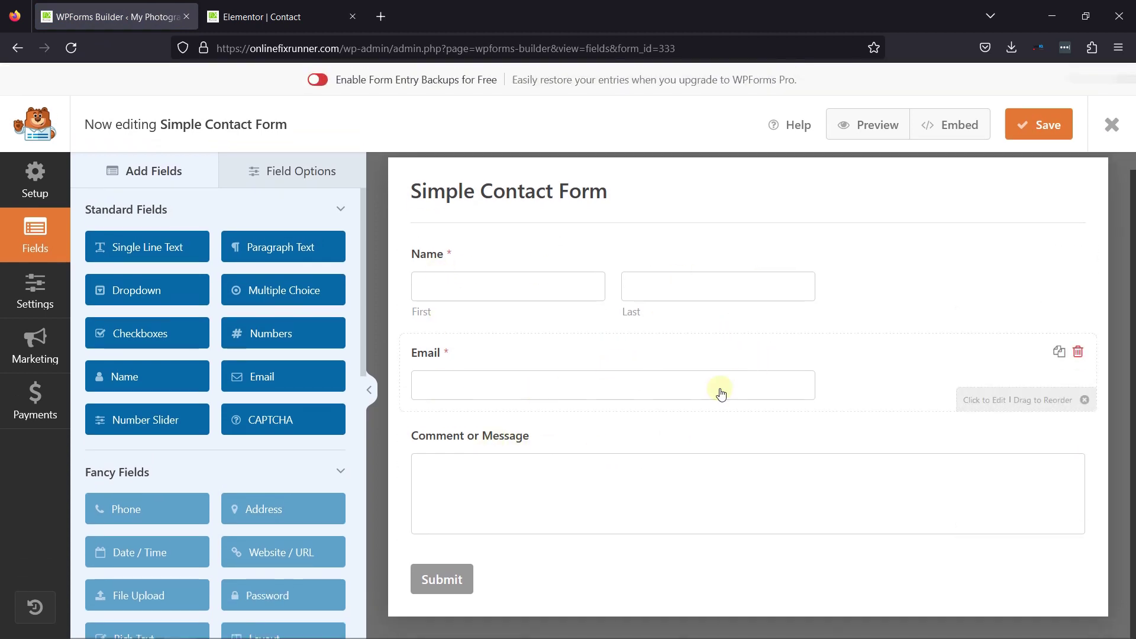
{"action": "left_click", "coordinate": [460, 439]}
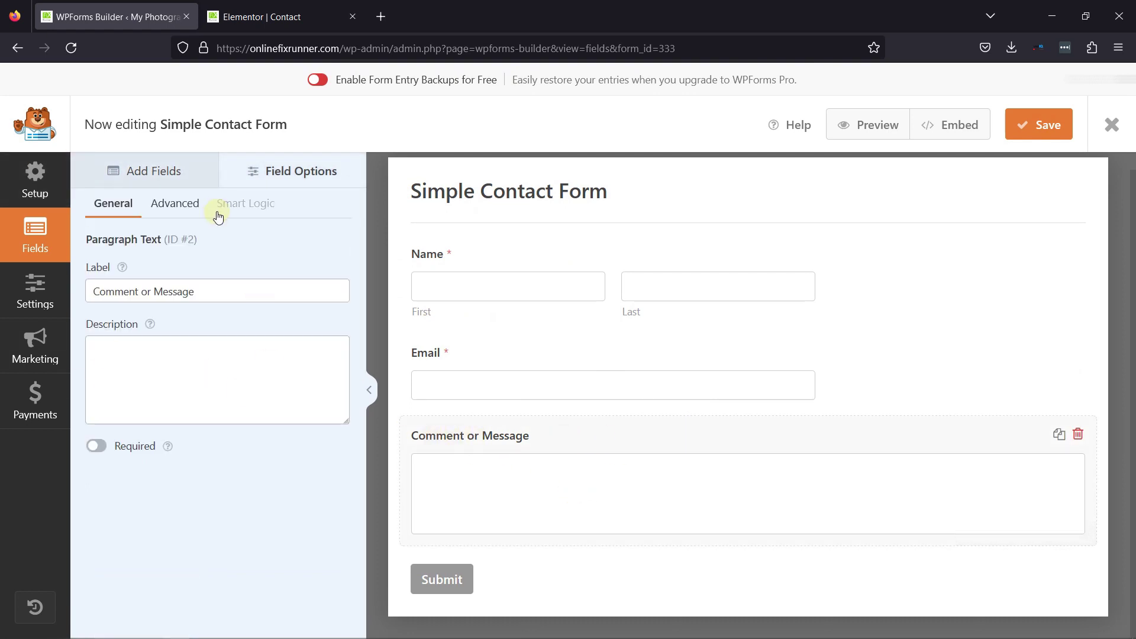
{"action": "left_click_drag", "start_coordinate": [195, 291], "coordinate": [91, 291]}
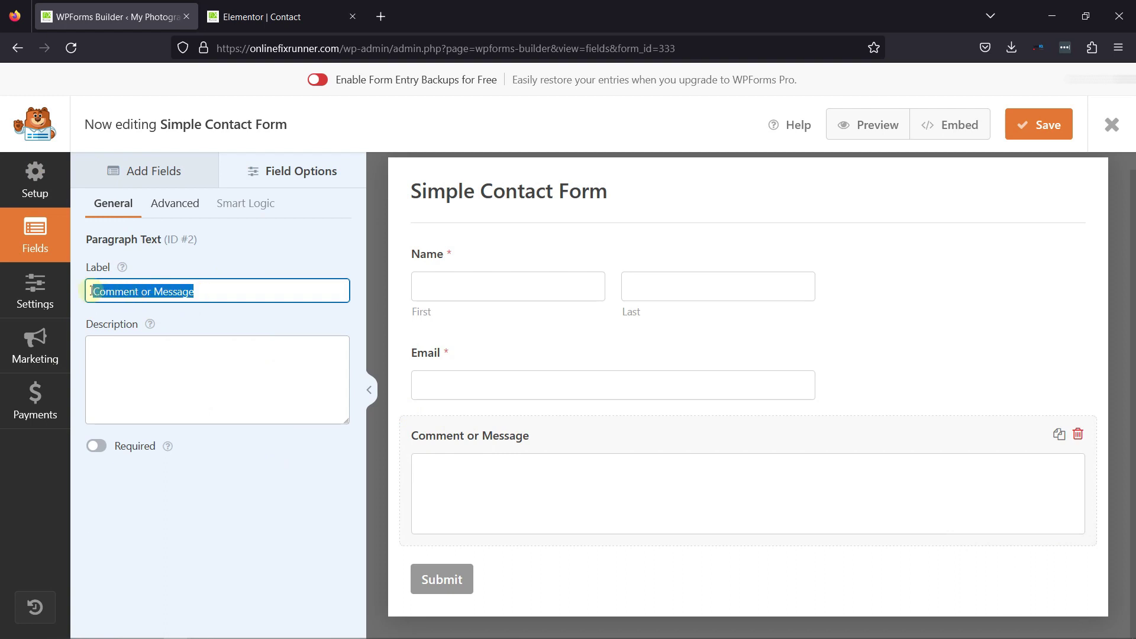
{"action": "type", "text": "Enquiry"}
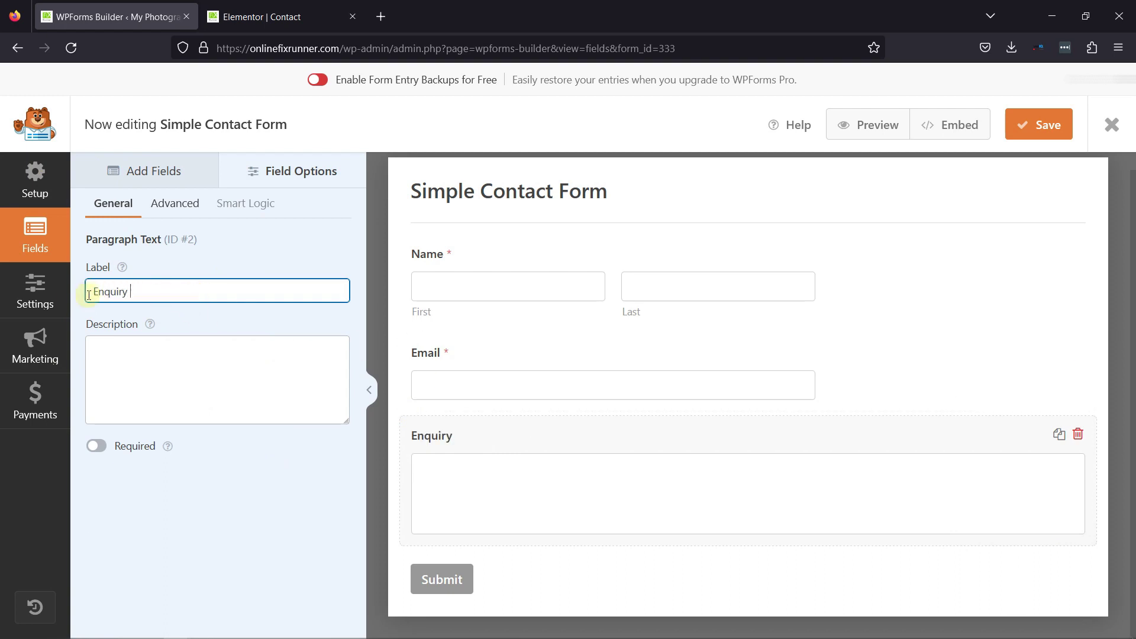
{"action": "left_click_drag", "start_coordinate": [89, 294], "coordinate": [200, 312]}
{"action": "type", "text": "WHat c"}
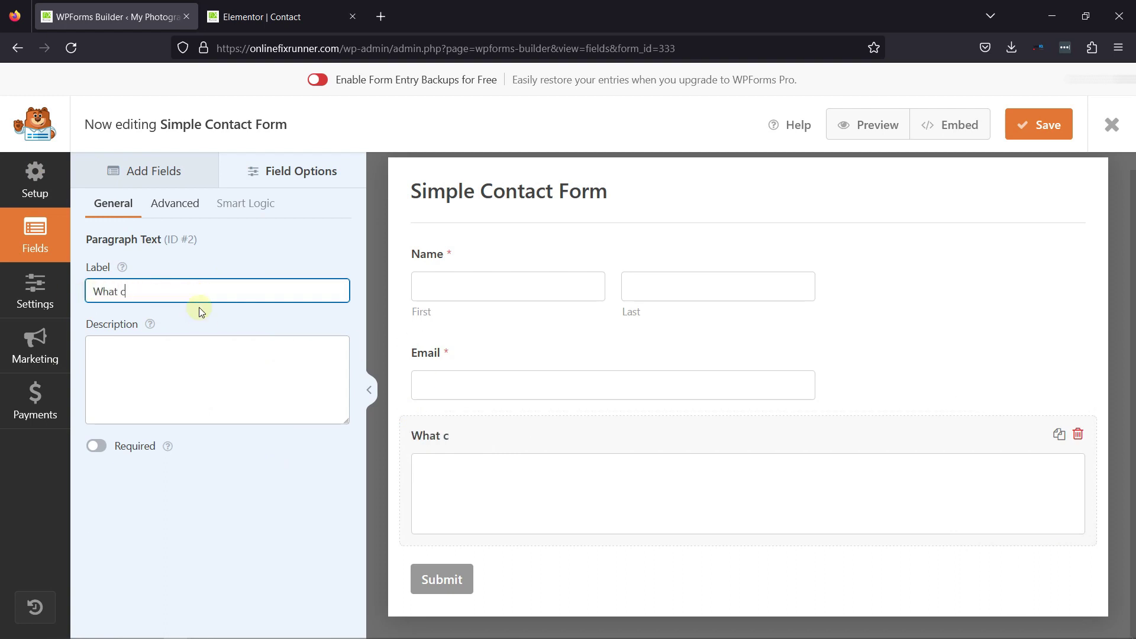
{"action": "type", "text": "an i help you with?"}
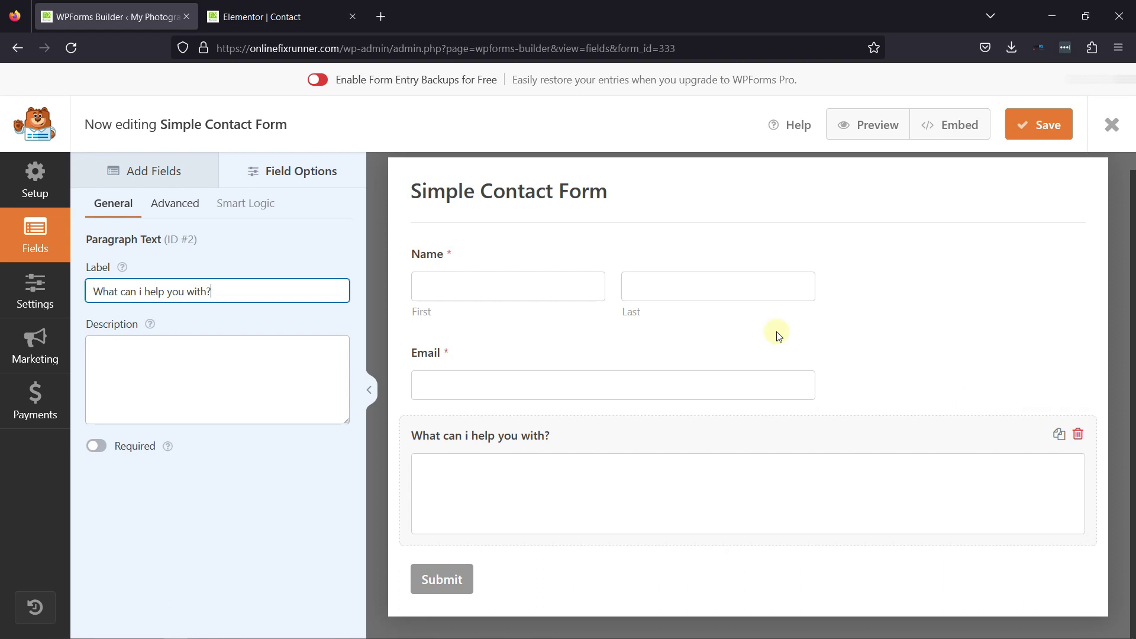
Add a Multiple Choice field 'Type Of Shoot' with choices Wedding, Fashion and Advertisement.
{"action": "left_click", "coordinate": [170, 167]}
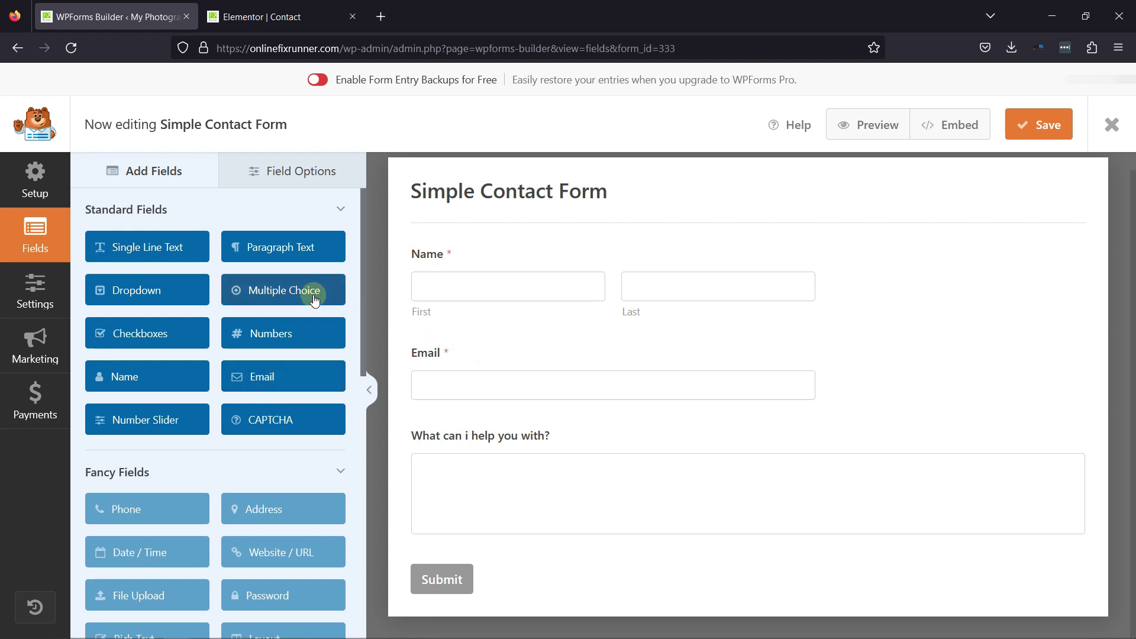
{"action": "left_click_drag", "start_coordinate": [281, 292], "coordinate": [475, 553]}
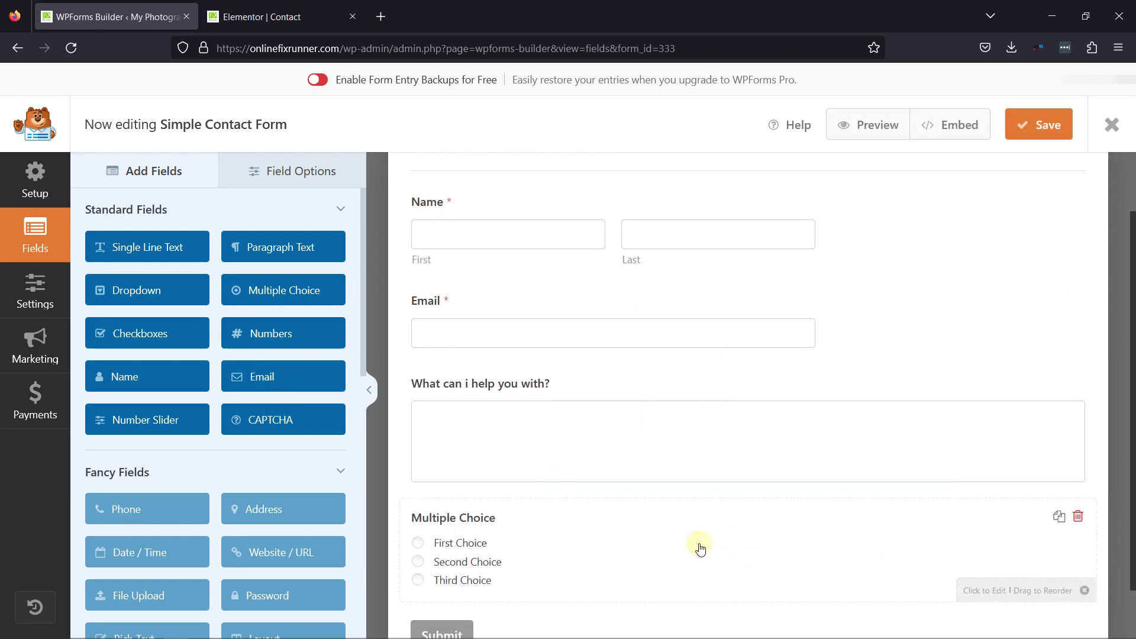
{"action": "left_click", "coordinate": [580, 544]}
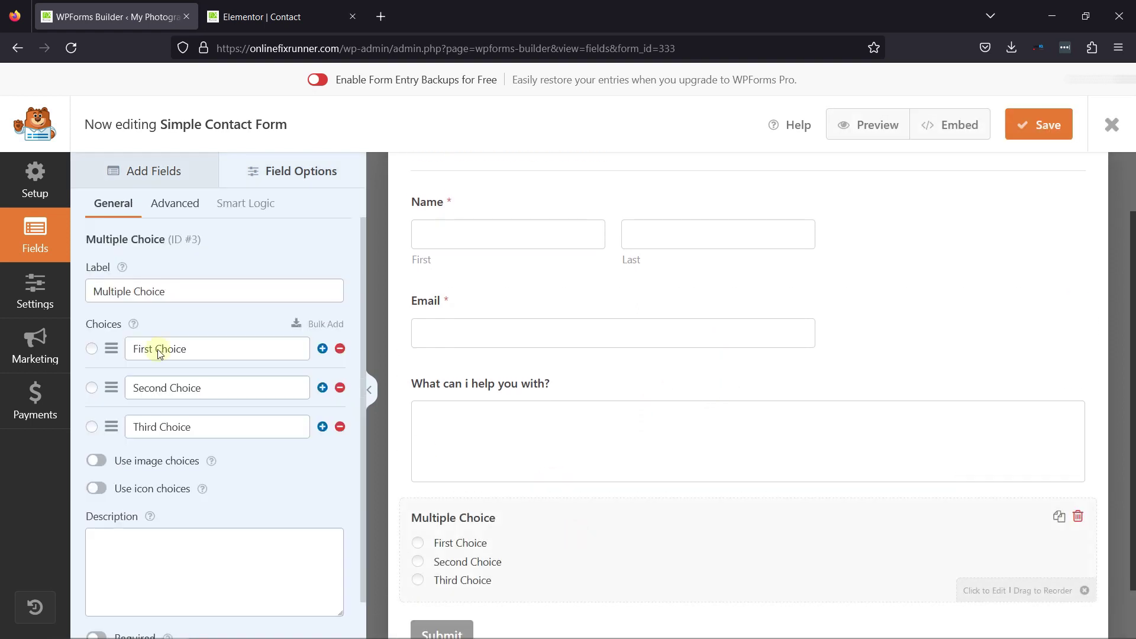
{"action": "left_click_drag", "start_coordinate": [175, 294], "coordinate": [105, 296]}
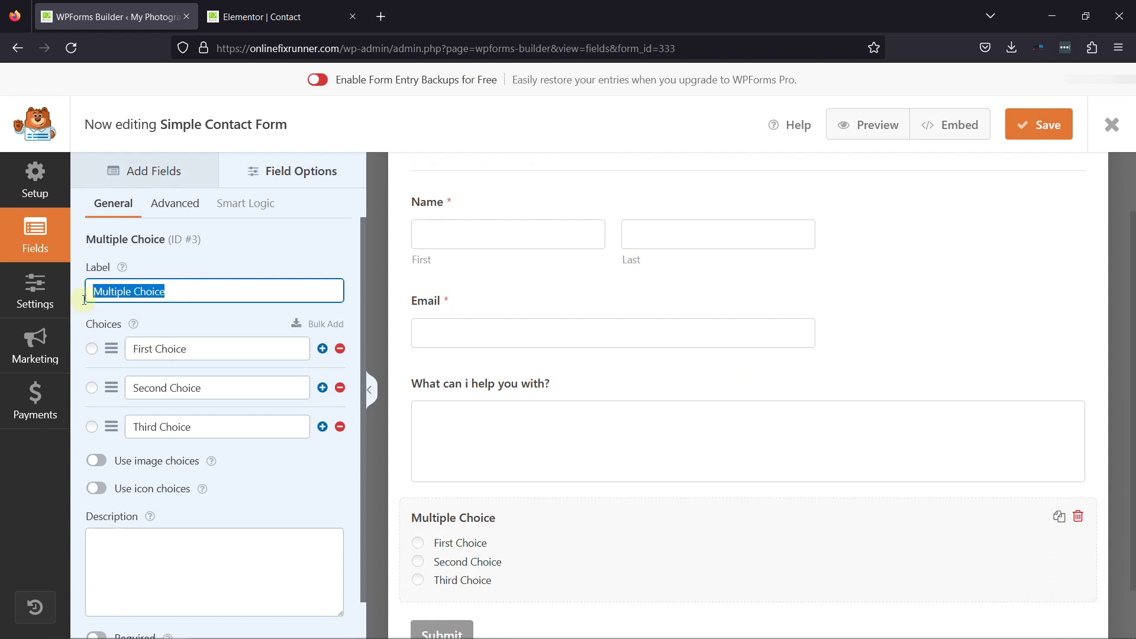
{"action": "type", "text": "Type Of Shoot"}
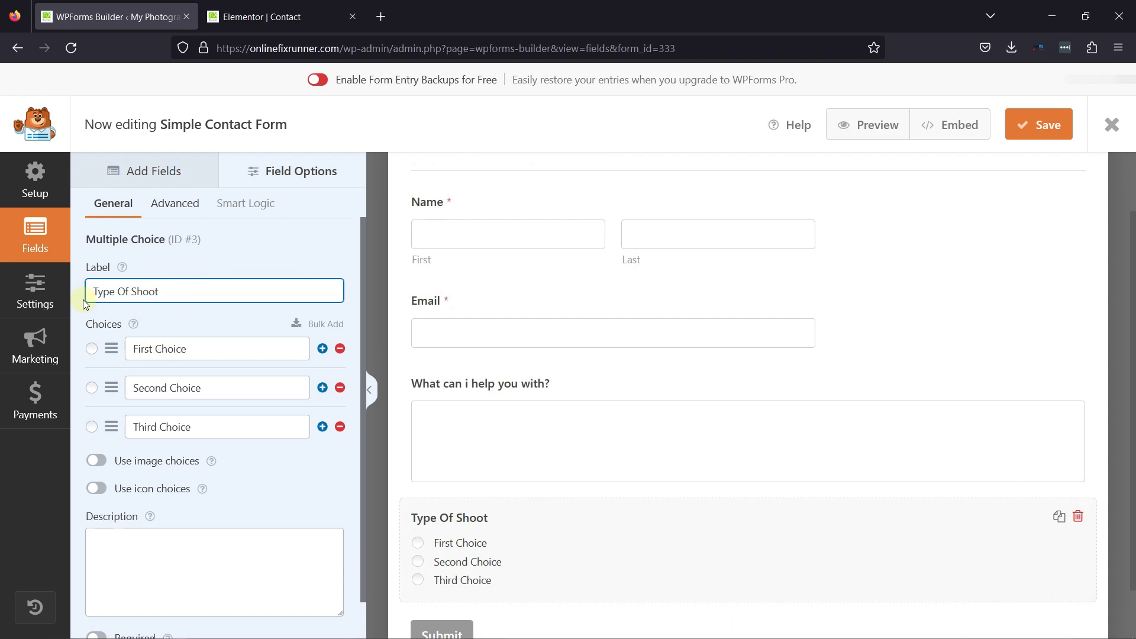
{"action": "left_click_drag", "start_coordinate": [216, 344], "coordinate": [136, 348]}
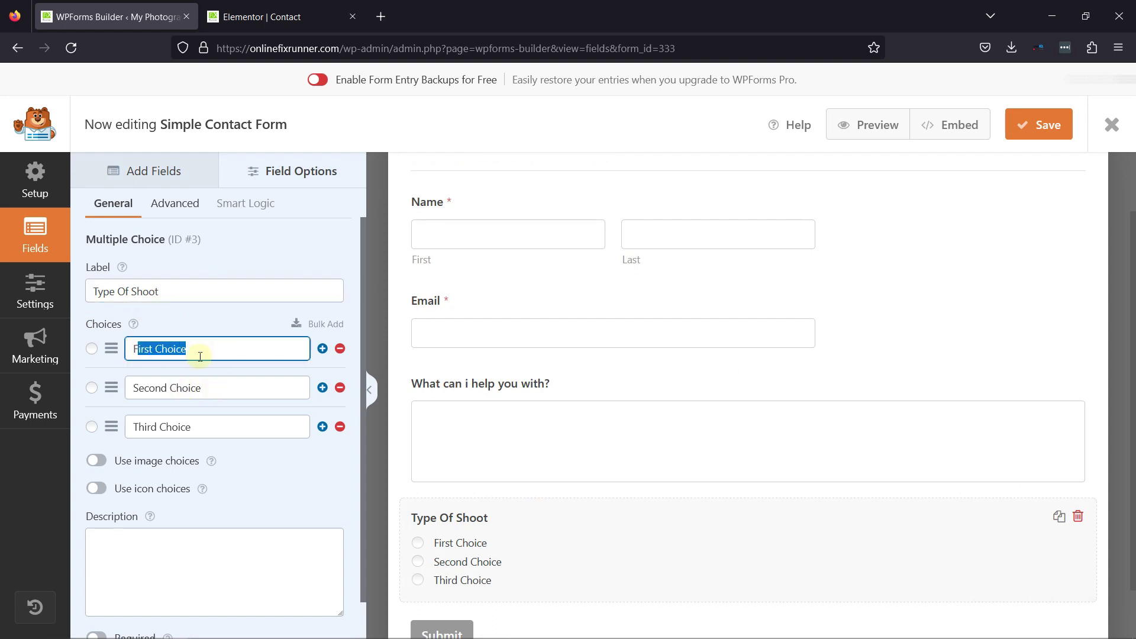
{"action": "key", "text": "BackSpace"}
{"action": "key", "text": "BackSpace"}
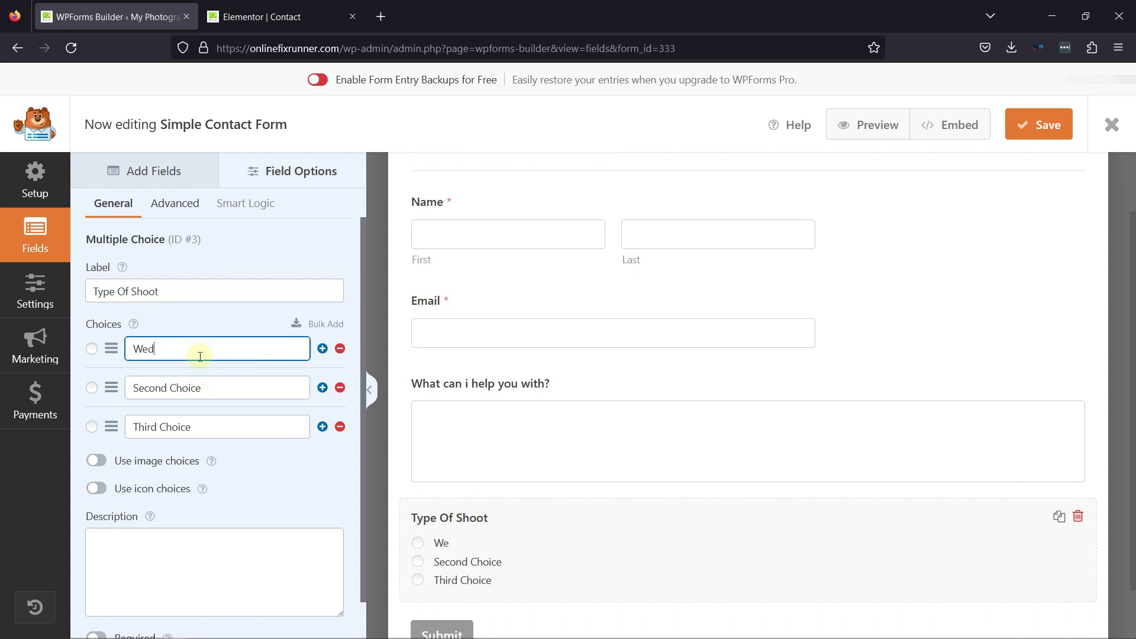
{"action": "left_click_drag", "start_coordinate": [202, 387], "coordinate": [96, 395]}
{"action": "type", "text": "Fashion"}
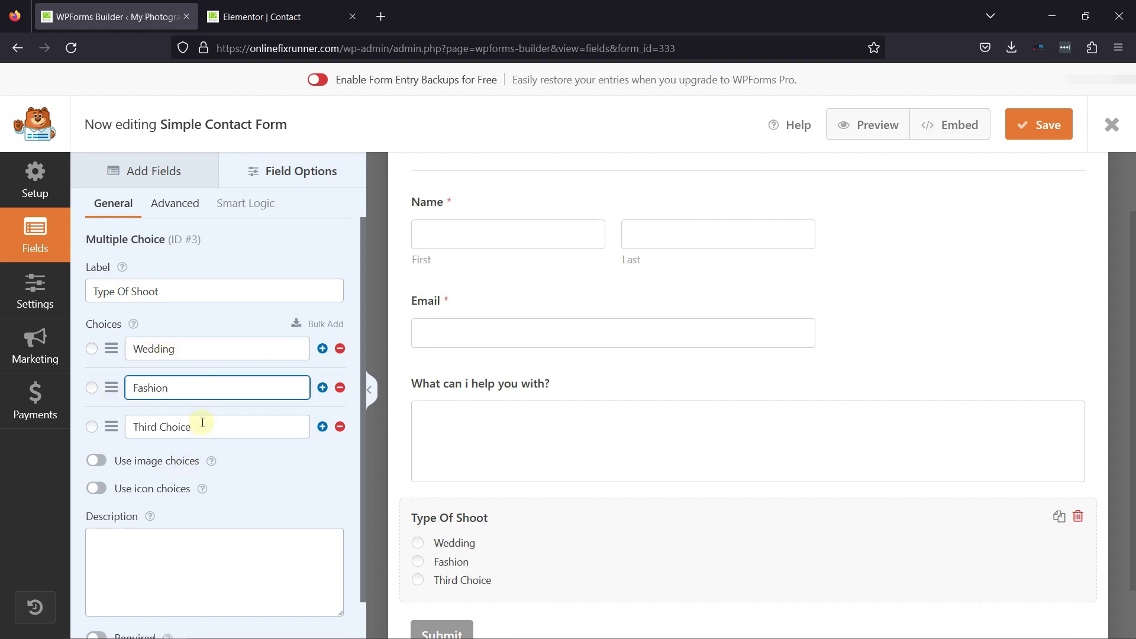
{"action": "left_click_drag", "start_coordinate": [203, 427], "coordinate": [118, 428]}
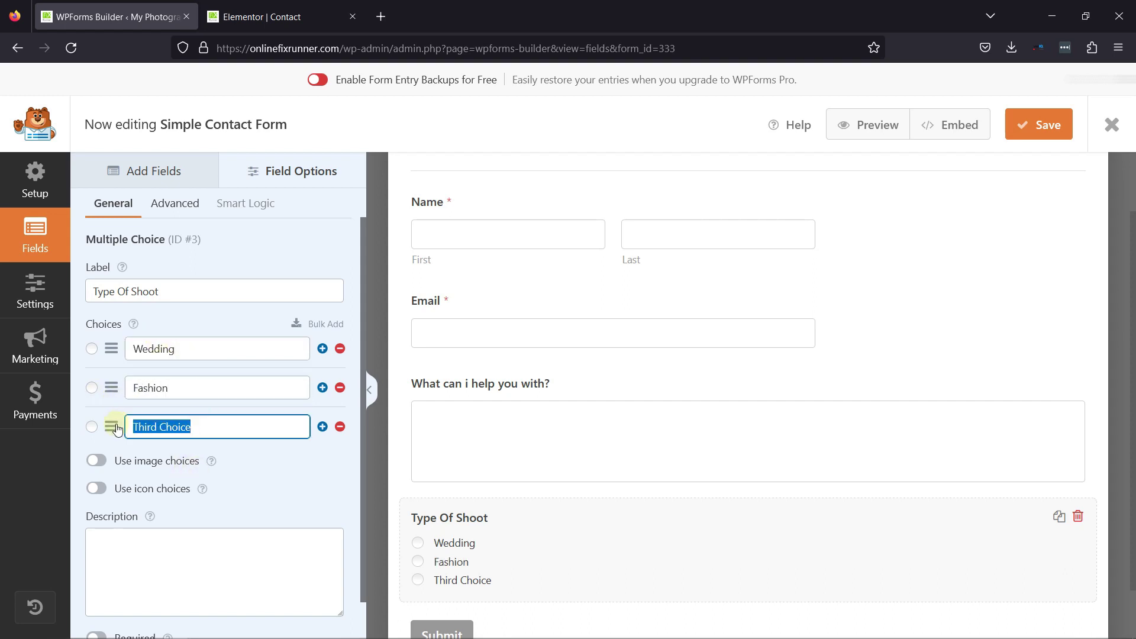
{"action": "type", "text": "Adver"}
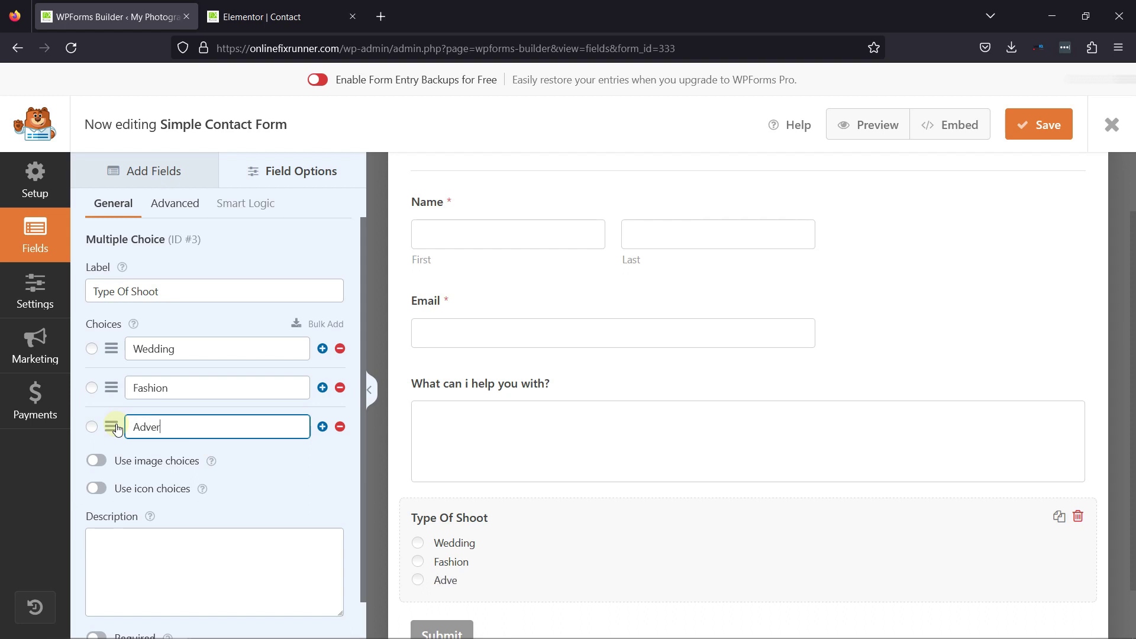
{"action": "type", "text": "tisement"}
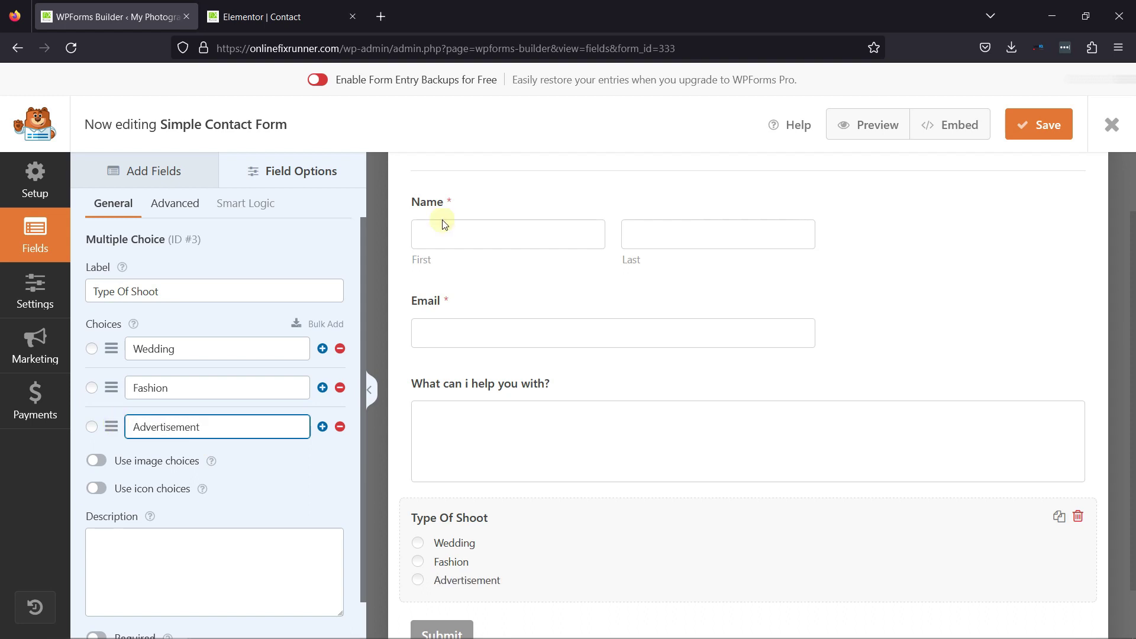
Make the Type Of Shoot field required.
{"action": "scroll", "coordinate": [733, 394], "scroll_direction": "down", "scroll_amount": 2}
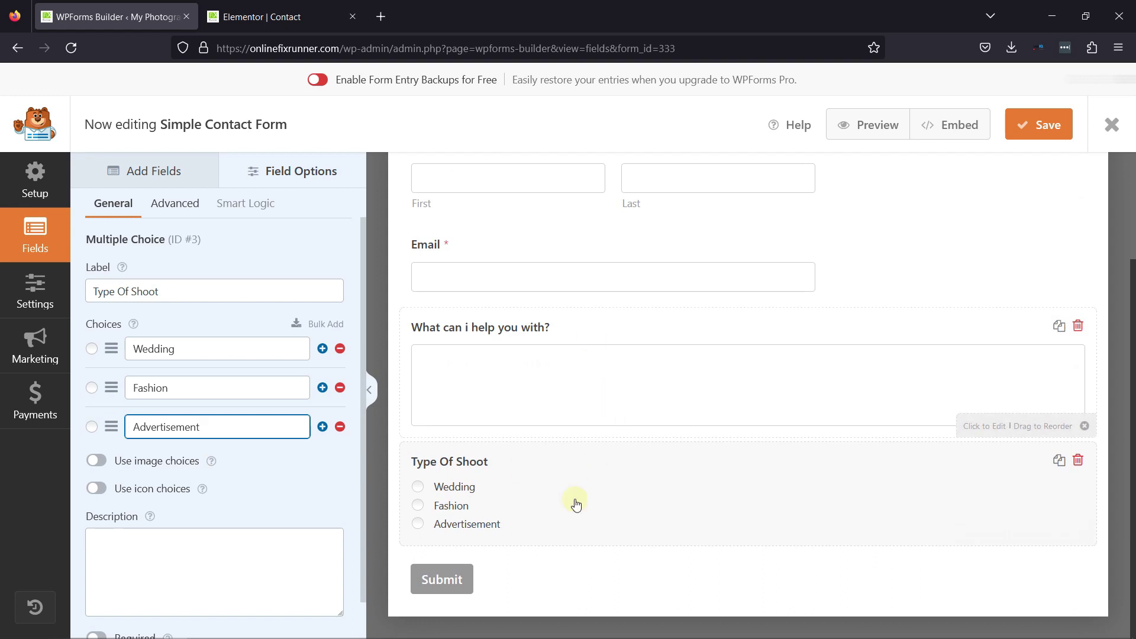
{"action": "scroll", "coordinate": [225, 494], "scroll_direction": "down", "scroll_amount": 1}
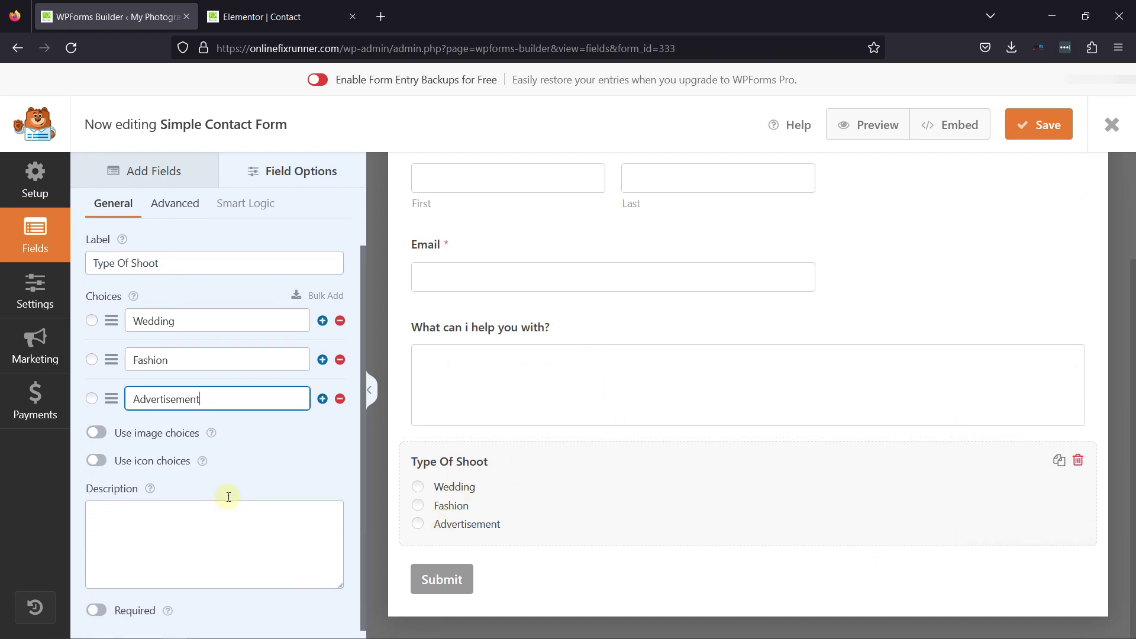
{"action": "scroll", "coordinate": [228, 496], "scroll_direction": "up", "scroll_amount": 1}
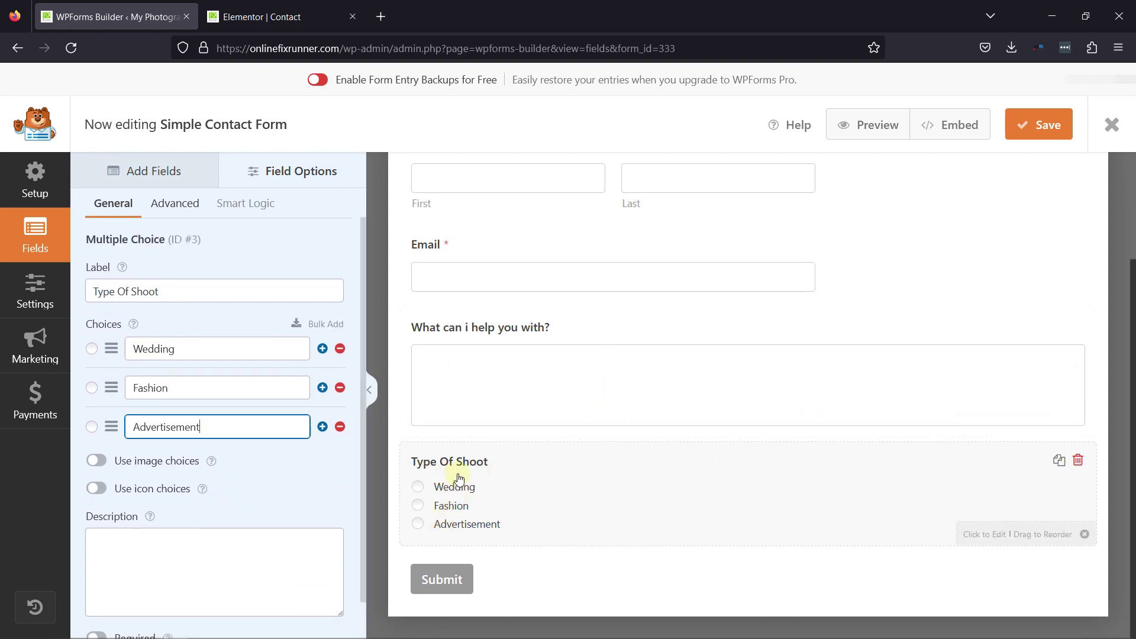
{"action": "scroll", "coordinate": [299, 474], "scroll_direction": "down", "scroll_amount": 1}
{"action": "left_click", "coordinate": [97, 603]}
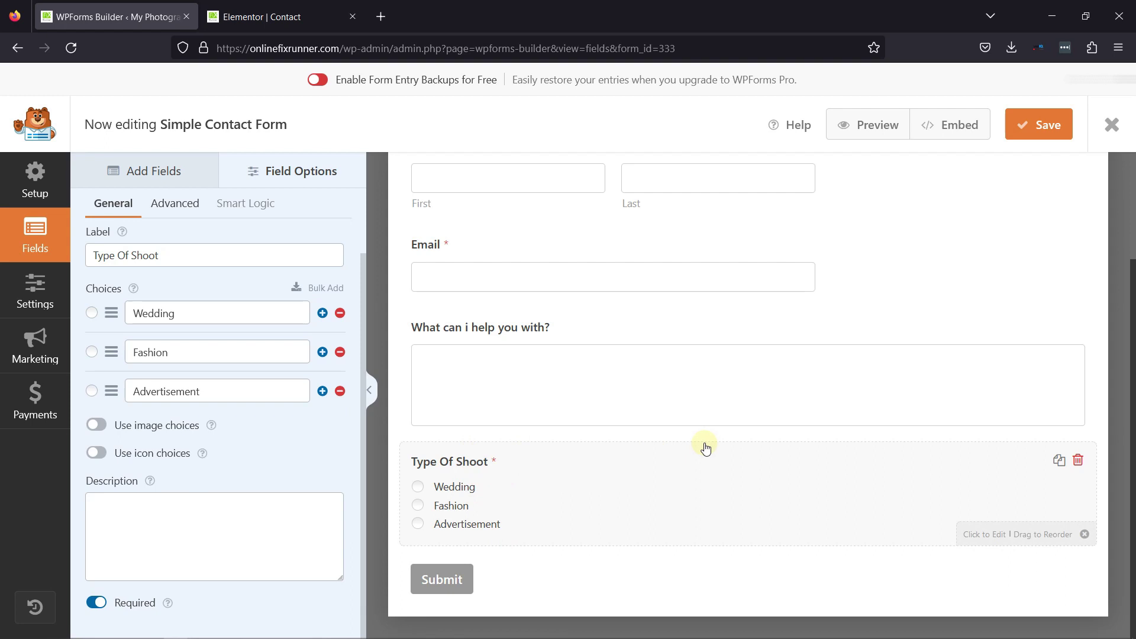
{"action": "scroll", "coordinate": [719, 441], "scroll_direction": "up", "scroll_amount": 2}
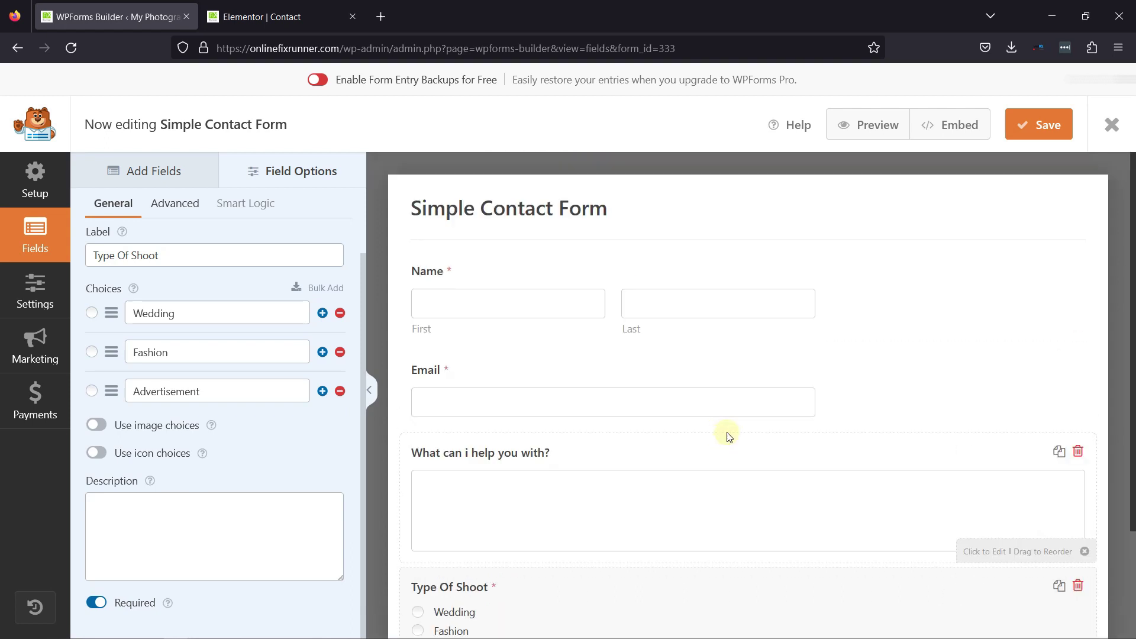
Save the form, pick the Contact page in the Embed window, then close it without embedding.
{"action": "left_click", "coordinate": [1044, 125]}
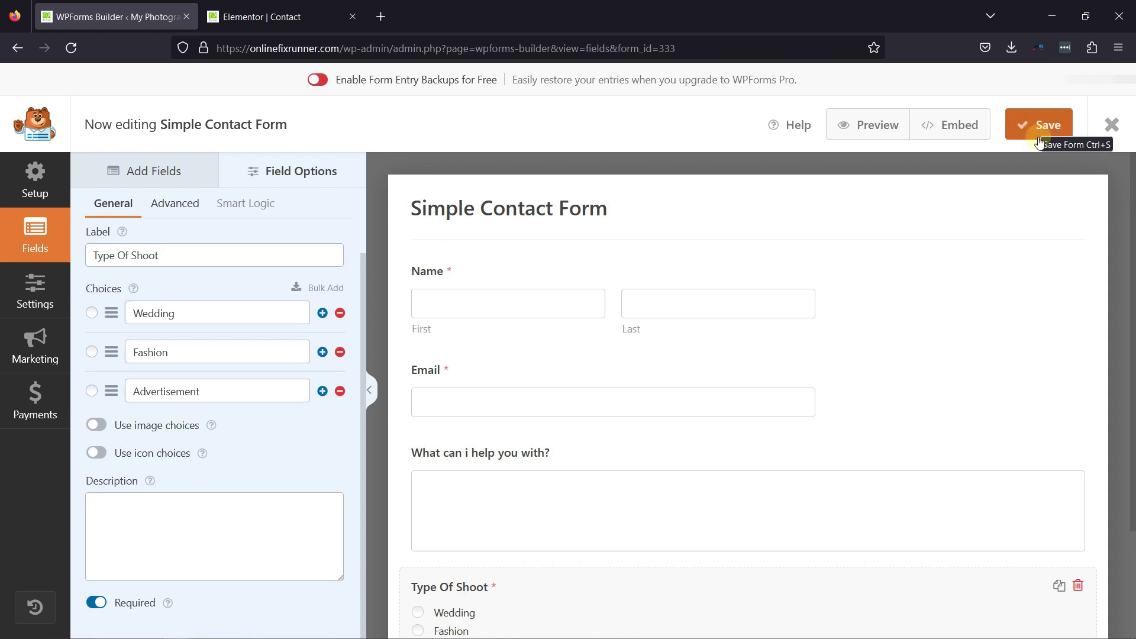
{"action": "left_click", "coordinate": [953, 126]}
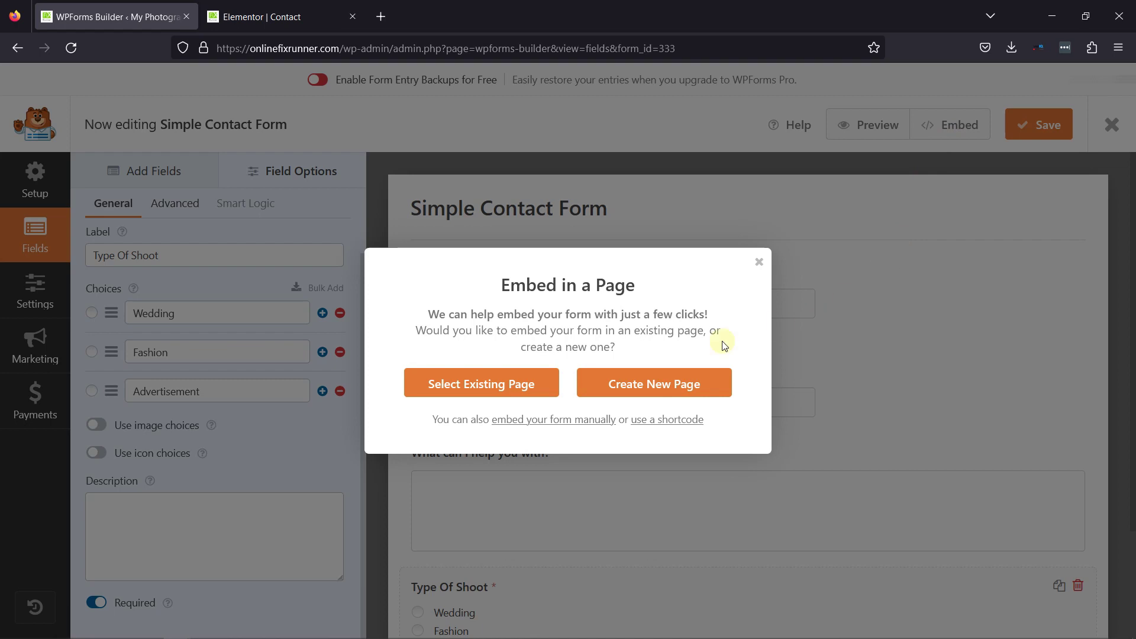
{"action": "left_click", "coordinate": [505, 386]}
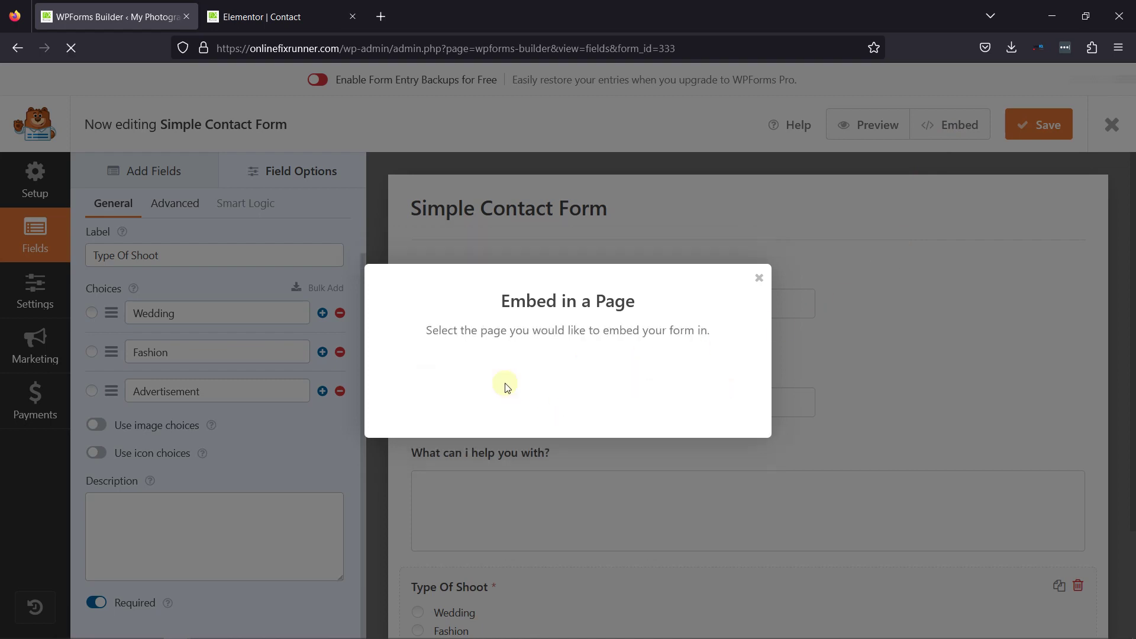
{"action": "left_click", "coordinate": [488, 369]}
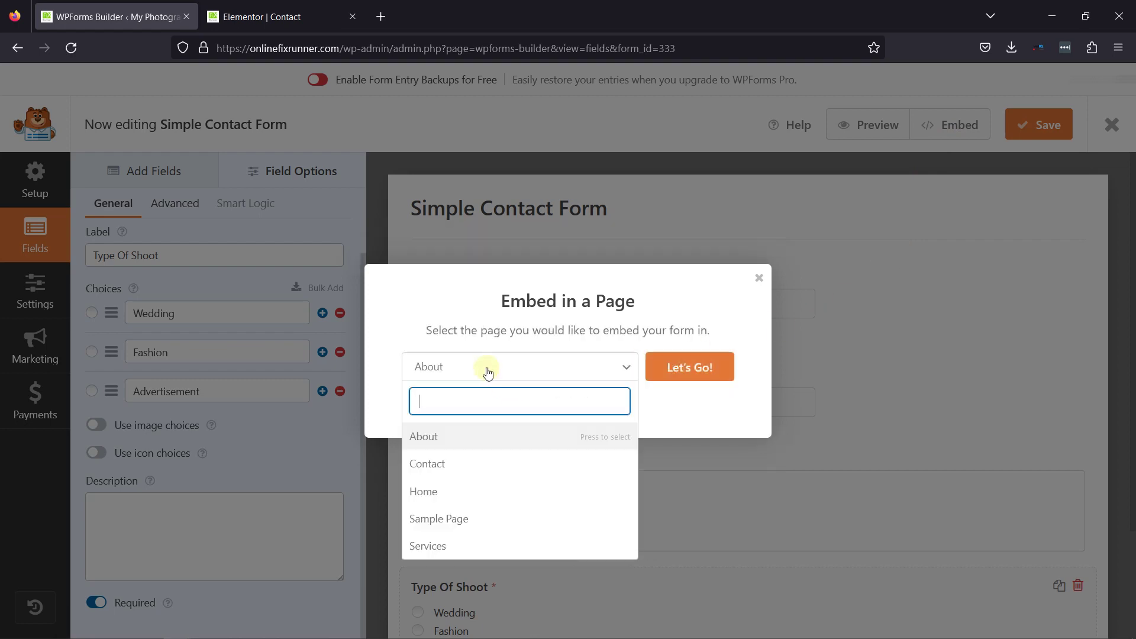
{"action": "left_click", "coordinate": [465, 463]}
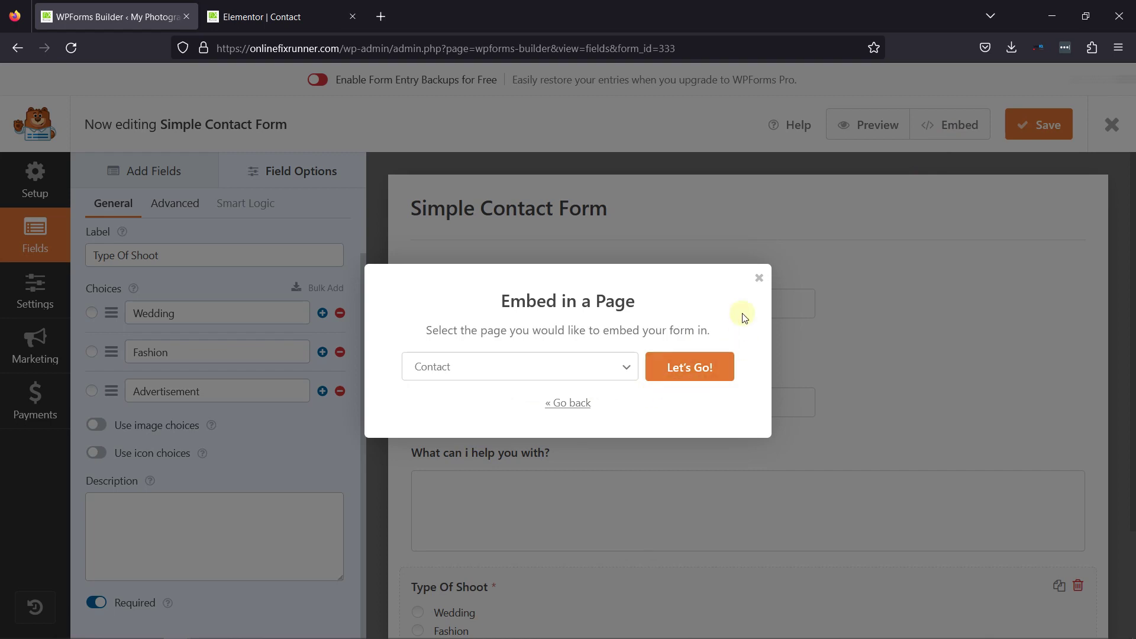
{"action": "left_click", "coordinate": [758, 278]}
Copy the Simple Contact Form's shortcode [wpforms id="333"] from the forms overview.
{"action": "left_click", "coordinate": [1112, 124]}
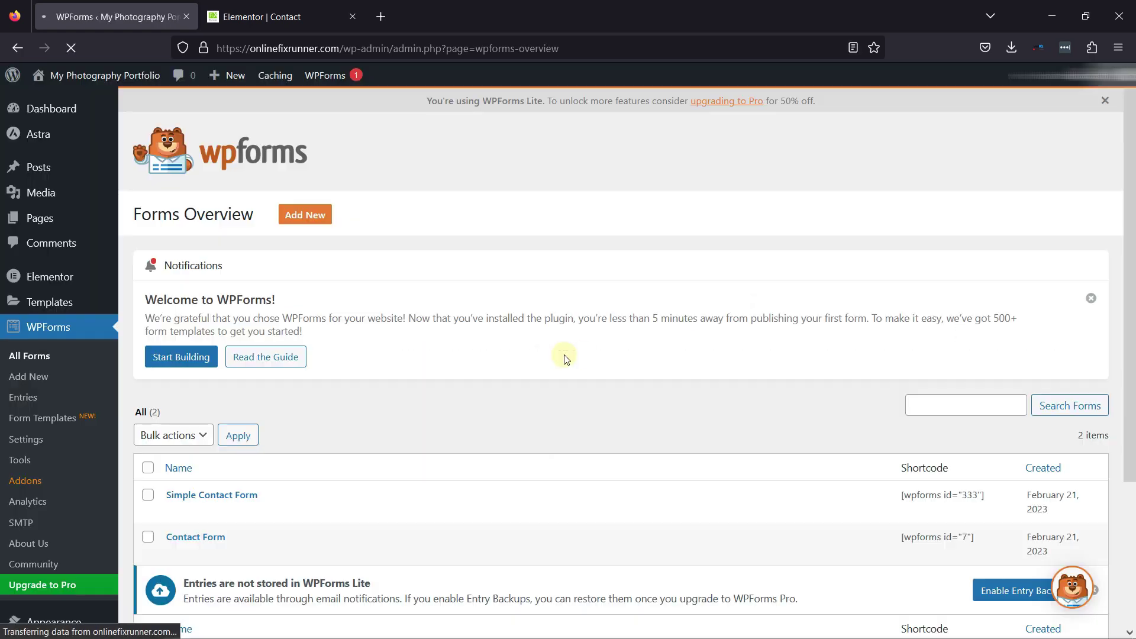
{"action": "scroll", "coordinate": [565, 357], "scroll_direction": "down", "scroll_amount": 3}
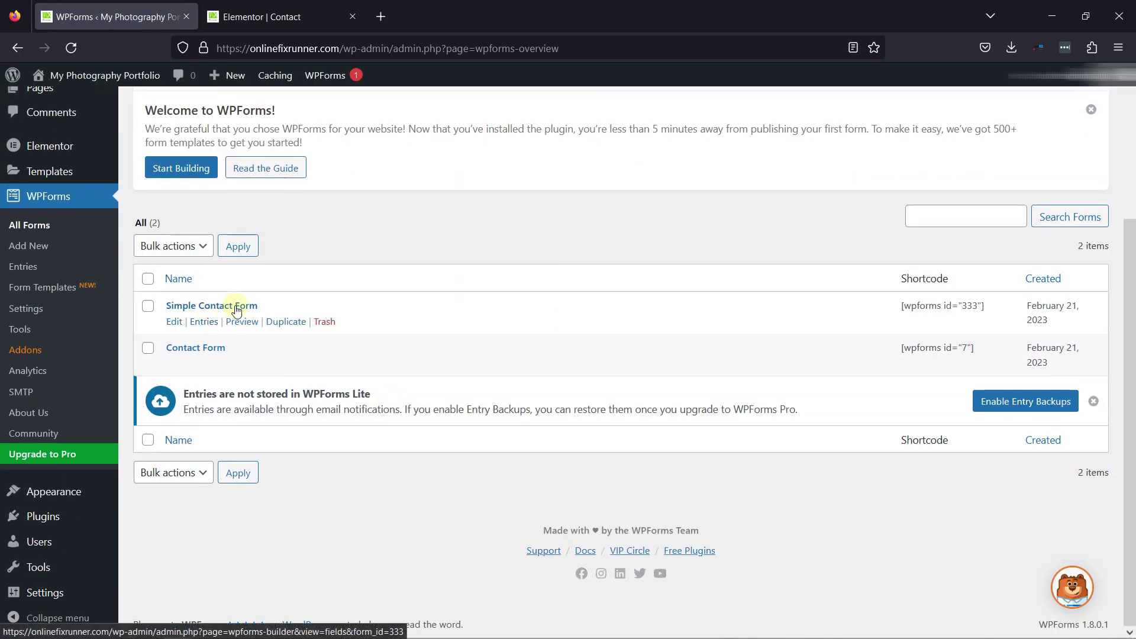
{"action": "triple_click", "coordinate": [943, 305]}
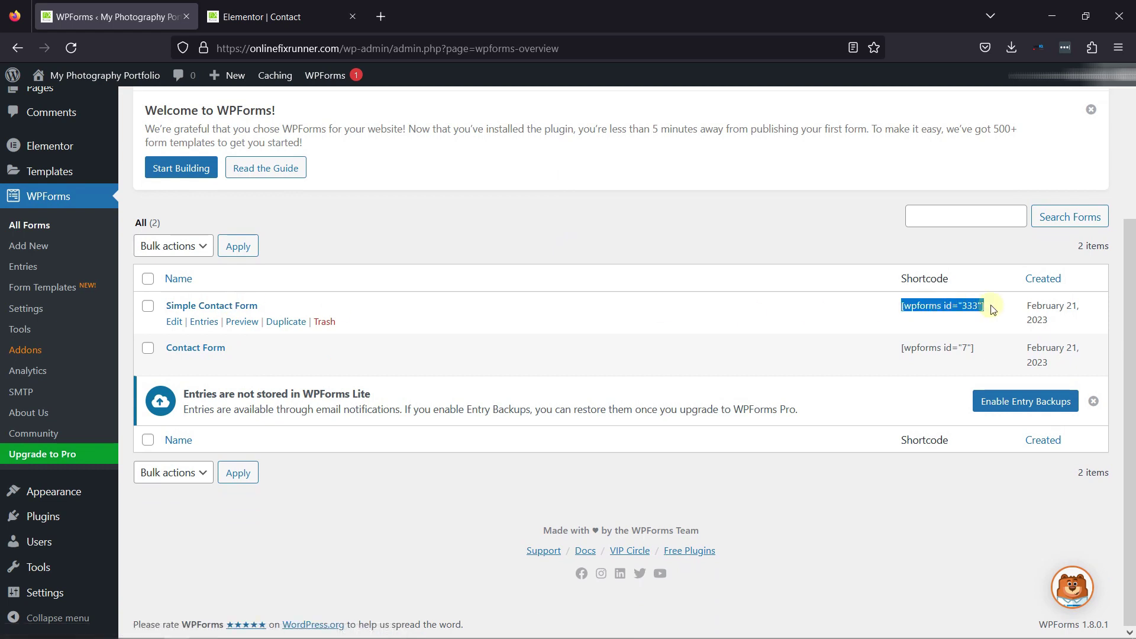
{"action": "right_click", "coordinate": [949, 305]}
{"action": "left_click", "coordinate": [955, 317]}
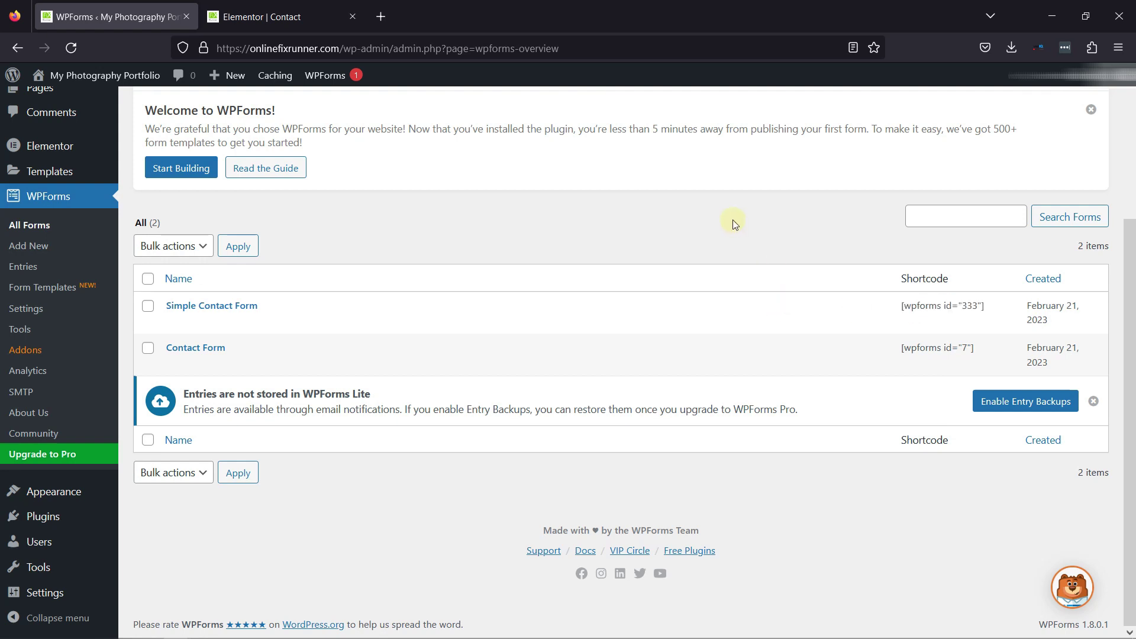
Replace the Contact page's form shortcode with [wpforms id="333"].
{"action": "left_click", "coordinate": [311, 18]}
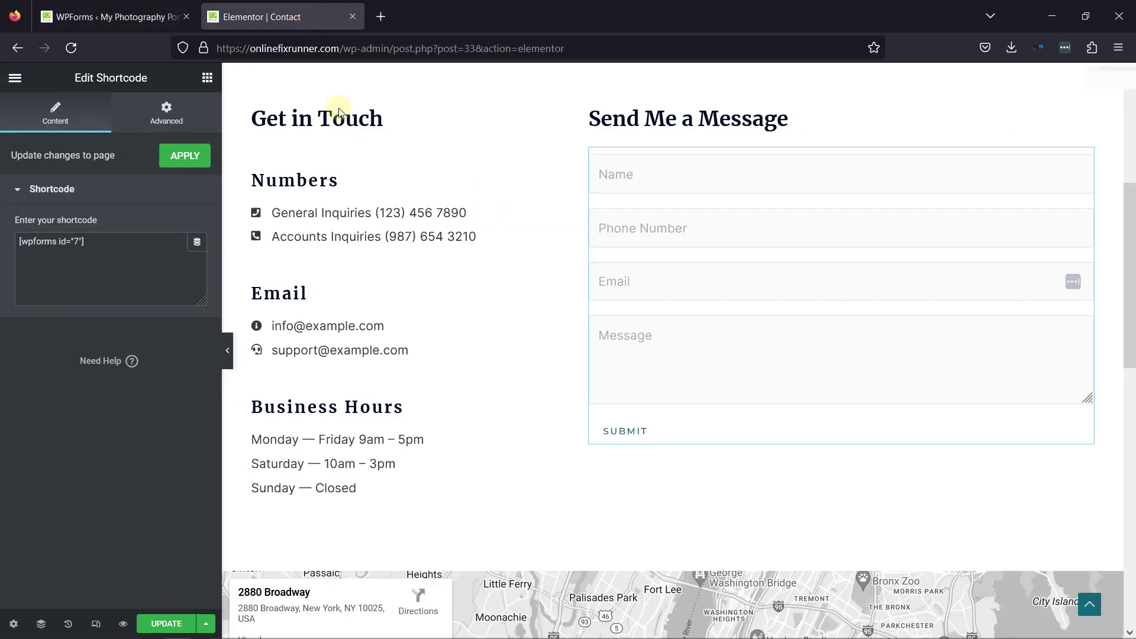
{"action": "triple_click", "coordinate": [107, 246]}
{"action": "right_click", "coordinate": [107, 246]}
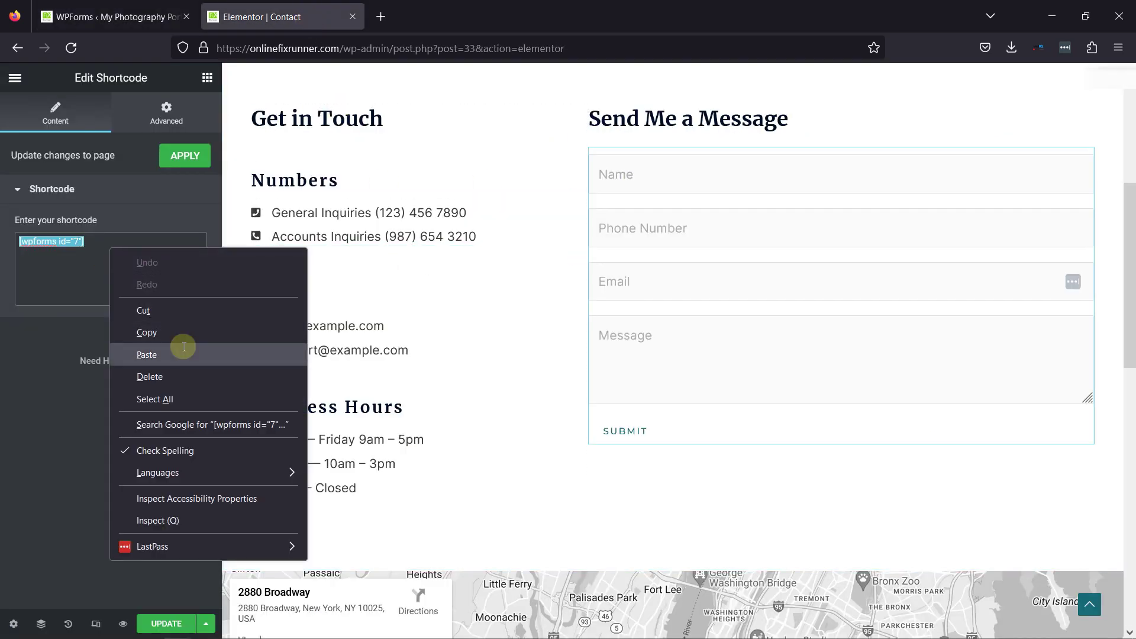
{"action": "left_click", "coordinate": [180, 354]}
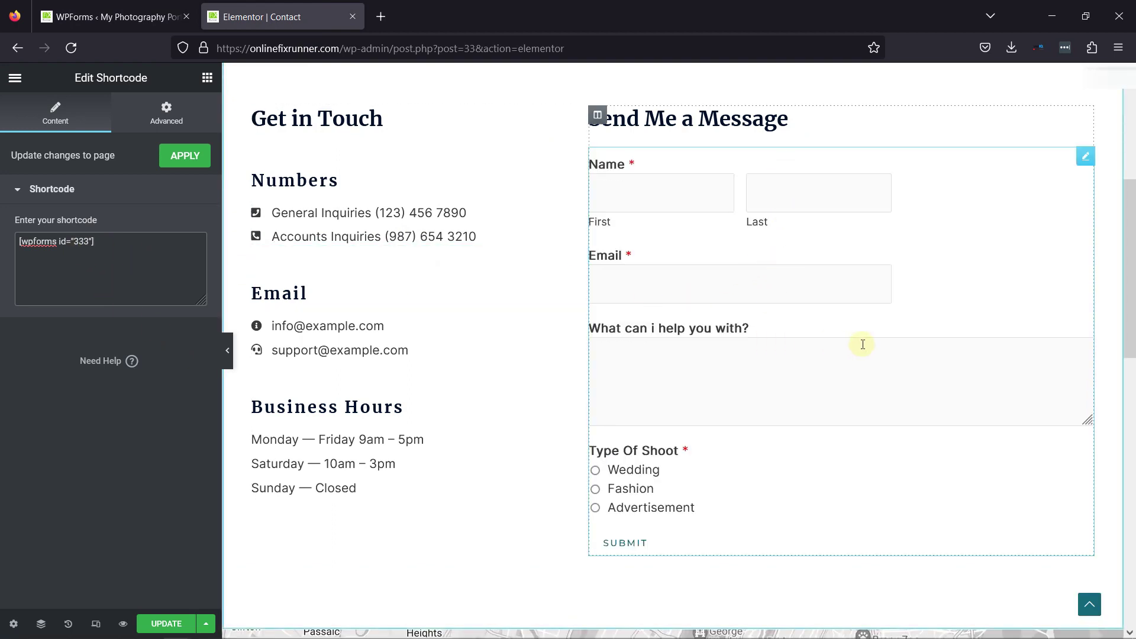
{"action": "scroll", "coordinate": [958, 349], "scroll_direction": "down", "scroll_amount": 8}
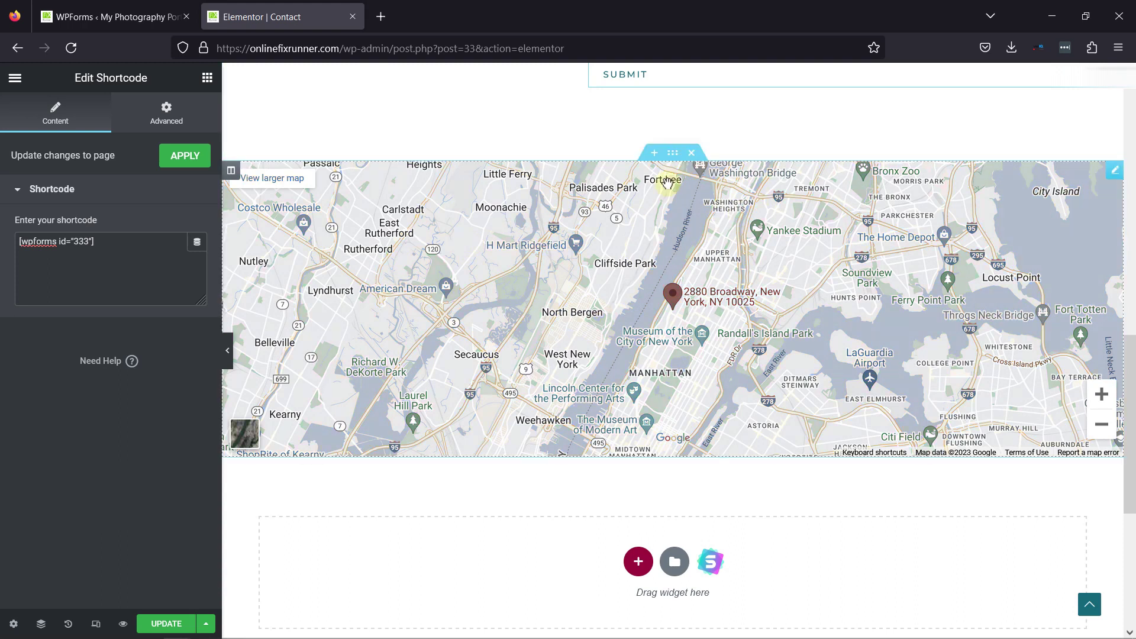
Check the map section and its column, then publish the updated Contact page.
{"action": "left_click", "coordinate": [685, 202]}
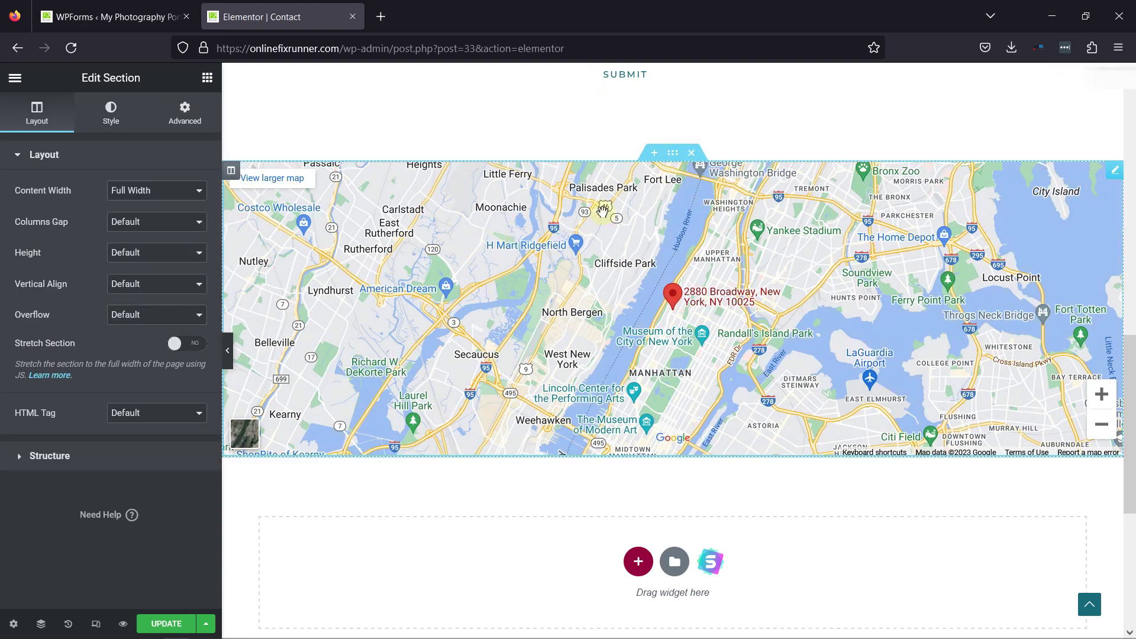
{"action": "left_click", "coordinate": [696, 315]}
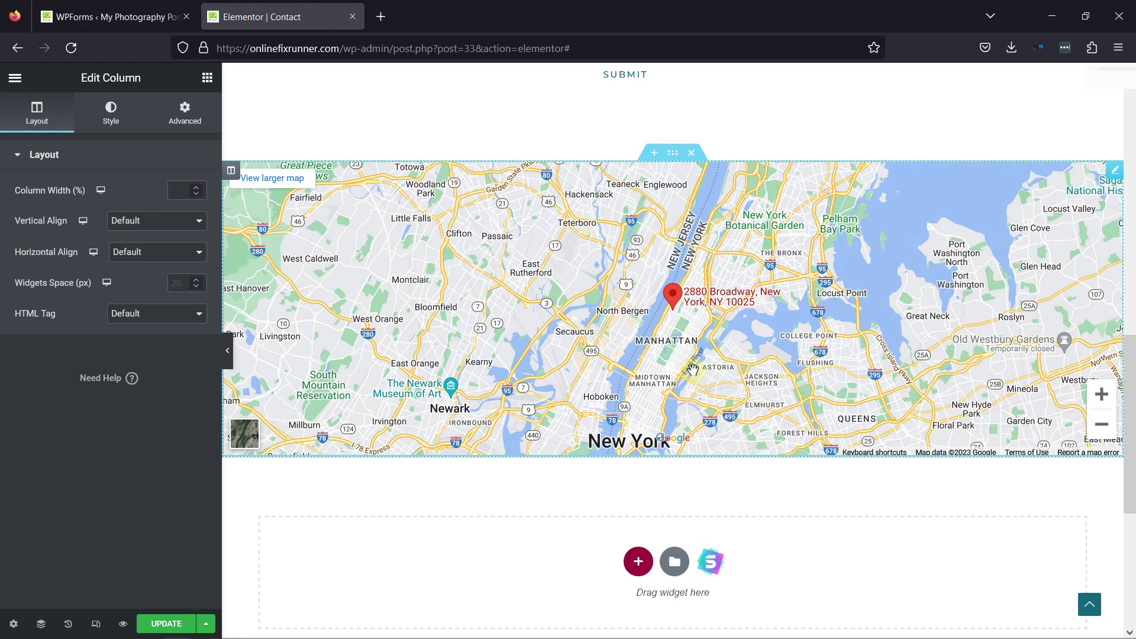
{"action": "scroll", "coordinate": [692, 370], "scroll_direction": "up", "scroll_amount": 10}
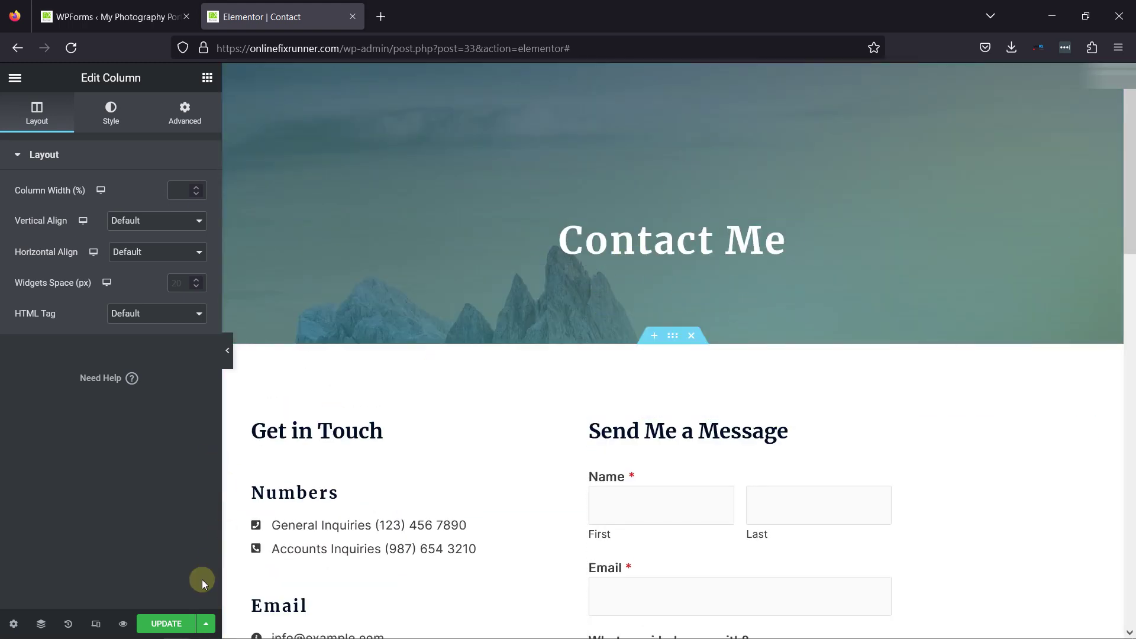
{"action": "left_click", "coordinate": [166, 623]}
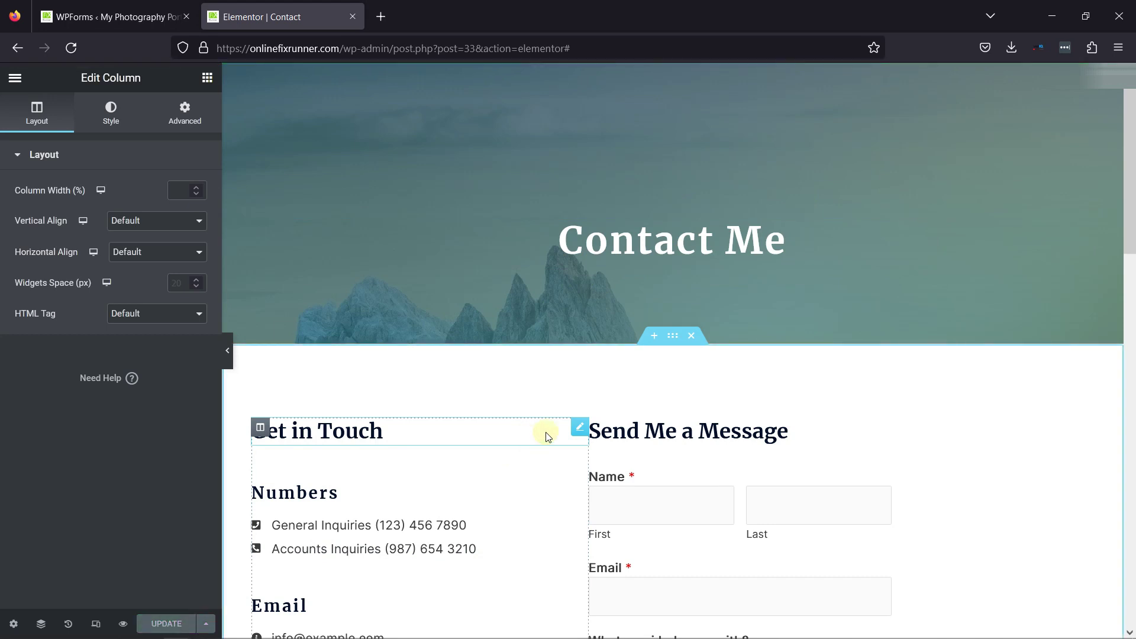
{"action": "left_click_drag", "start_coordinate": [112, 12], "coordinate": [278, 13]}
Open the live site and load the Home page into Elementor by searching 'home'.
{"action": "mouse_move", "coordinate": [77, 75]}
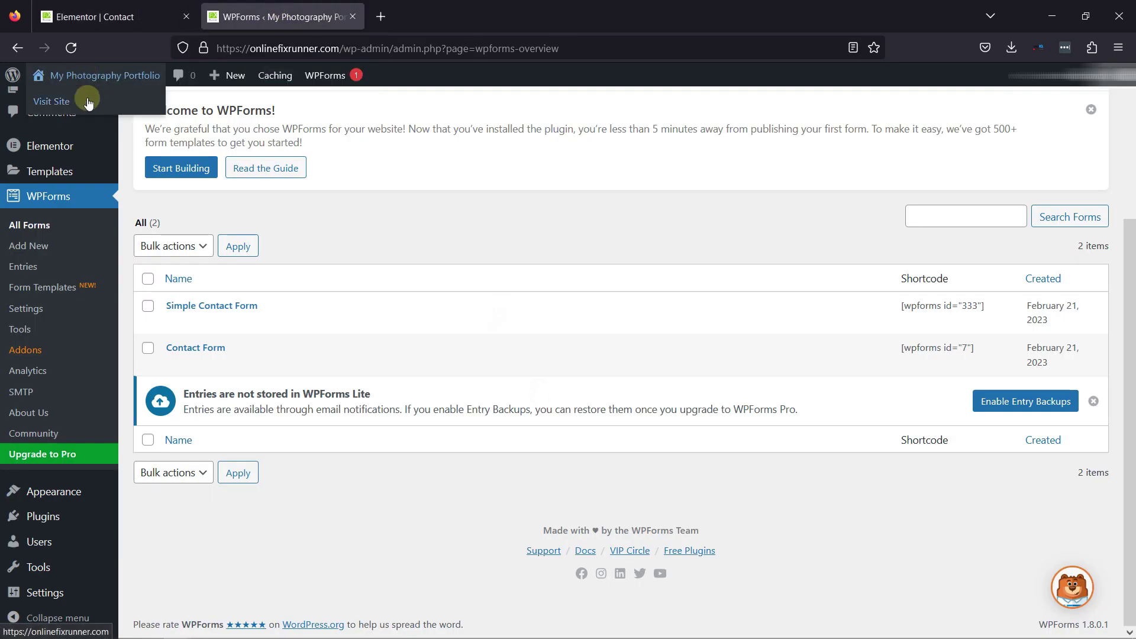
{"action": "left_click", "coordinate": [99, 103]}
{"action": "left_click", "coordinate": [159, 13]}
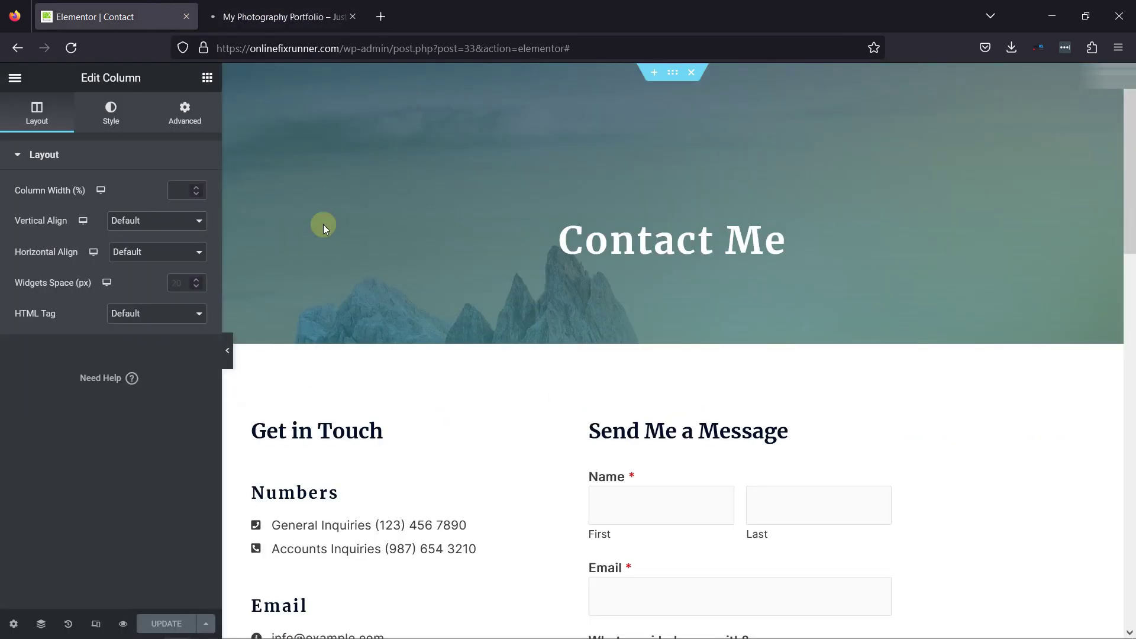
{"action": "left_click", "coordinate": [23, 82]}
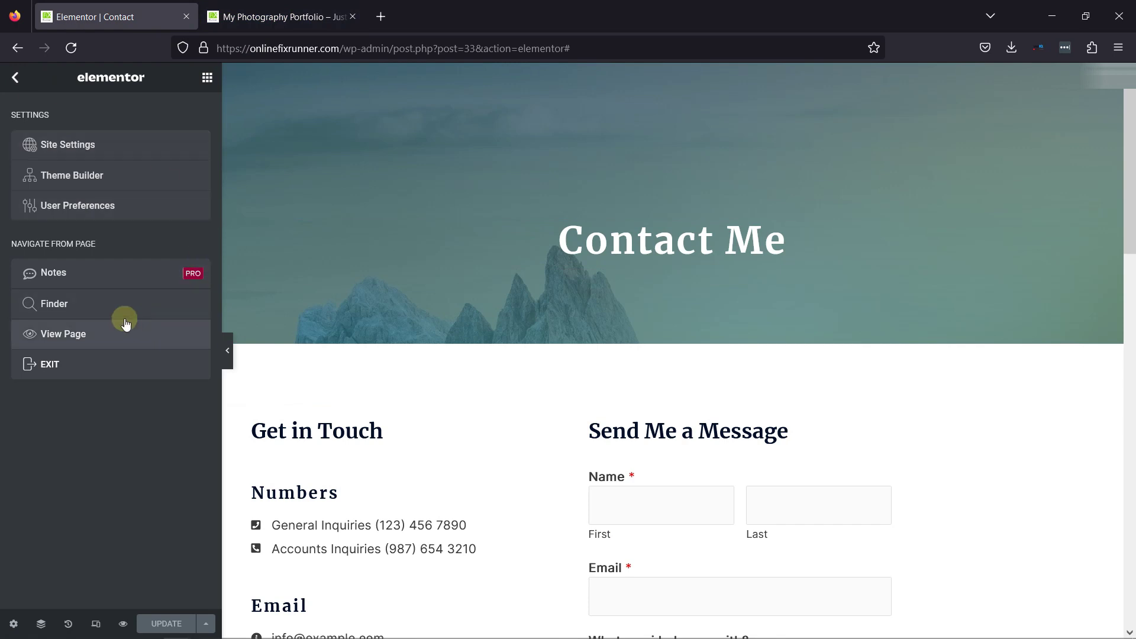
{"action": "left_click", "coordinate": [82, 301]}
{"action": "type", "text": "home"}
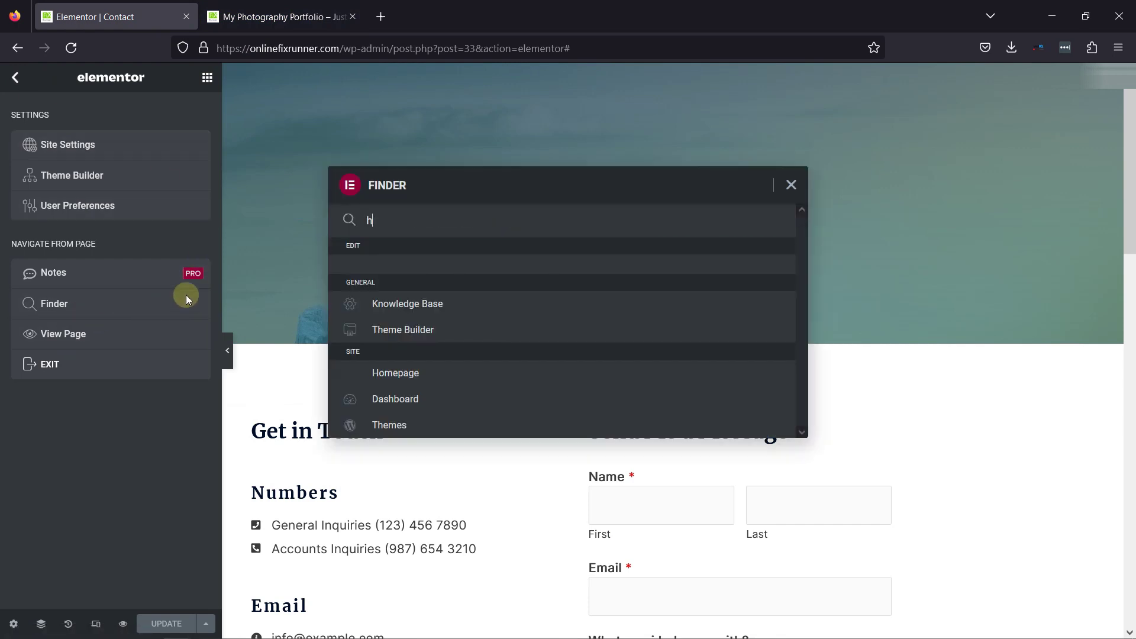
{"action": "left_click", "coordinate": [407, 276]}
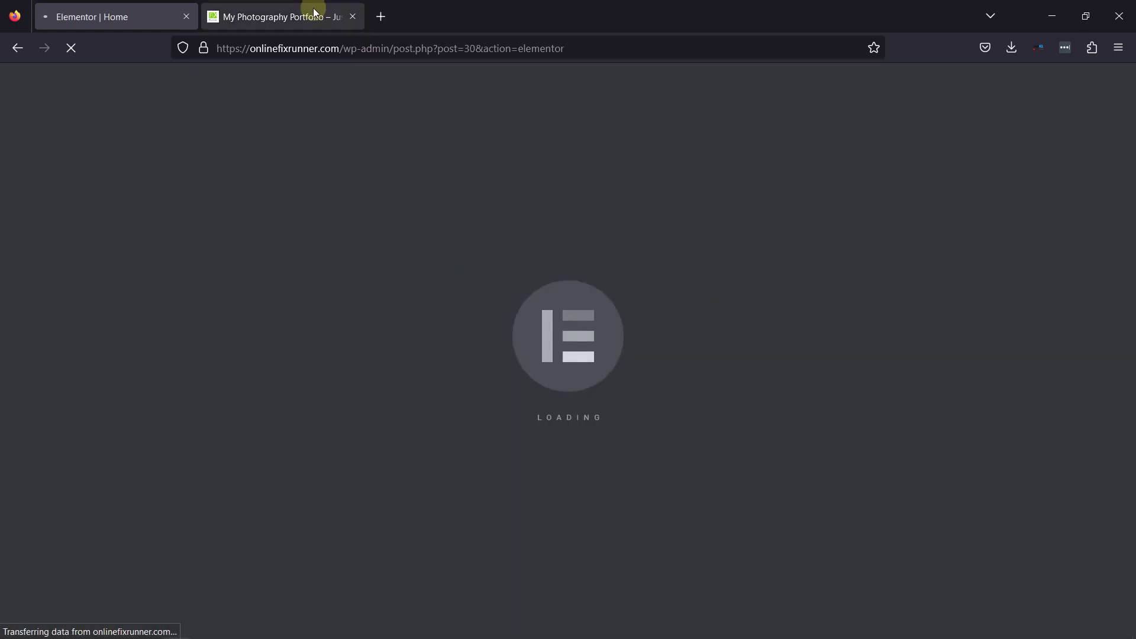
Open the live Contact, Services and About pages in new tabs, then return to the Home editor.
{"action": "left_click", "coordinate": [314, 12]}
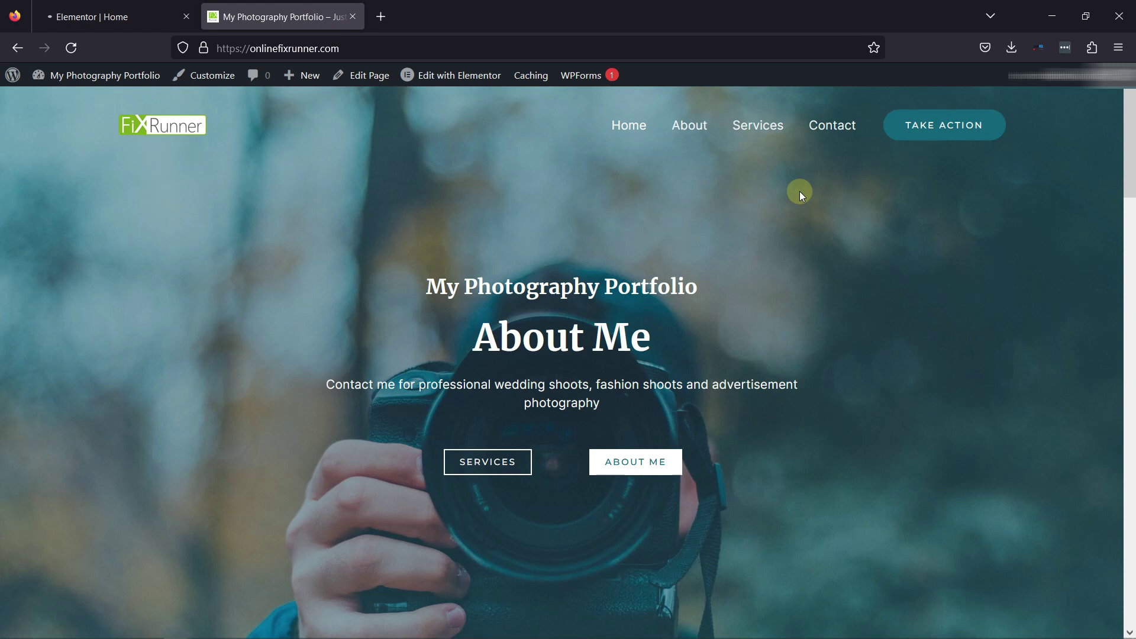
{"action": "right_click", "coordinate": [834, 125]}
{"action": "left_click", "coordinate": [852, 136]}
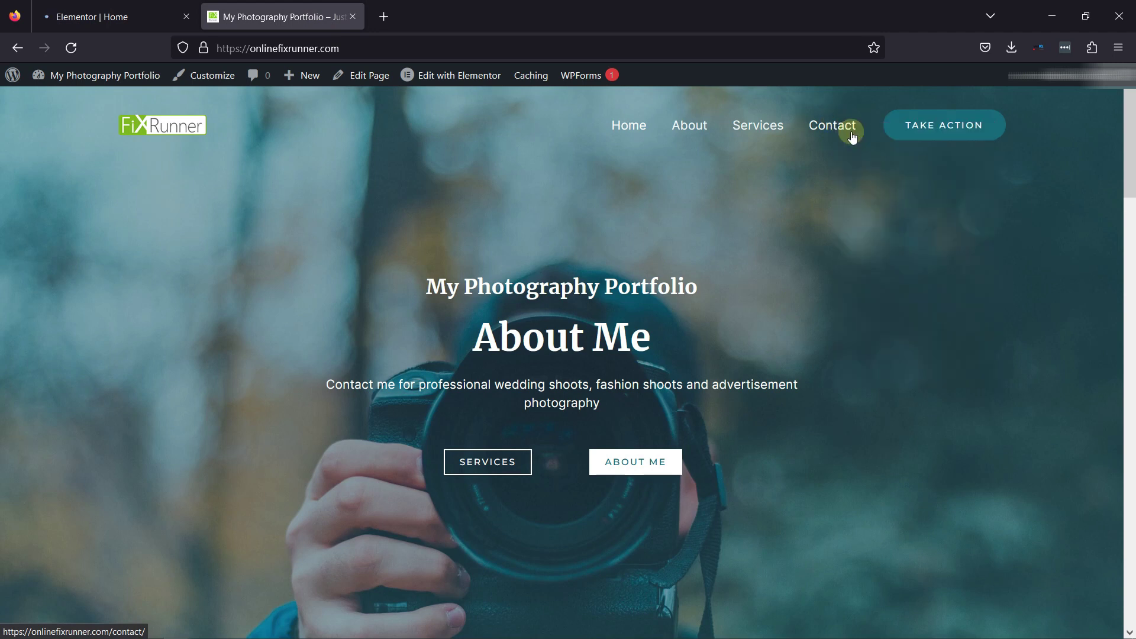
{"action": "right_click", "coordinate": [769, 129]}
{"action": "left_click", "coordinate": [780, 140]}
{"action": "right_click", "coordinate": [691, 131]}
{"action": "left_click", "coordinate": [704, 141]}
{"action": "left_click", "coordinate": [650, 13]}
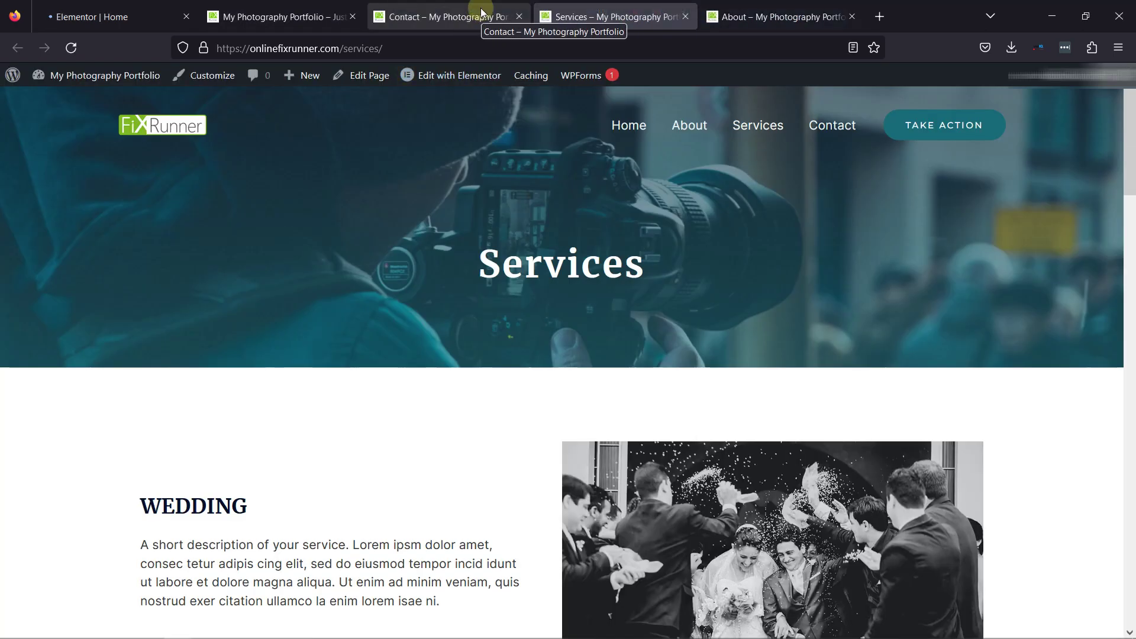
{"action": "left_click", "coordinate": [480, 13]}
{"action": "left_click", "coordinate": [647, 13]}
{"action": "left_click", "coordinate": [740, 16]}
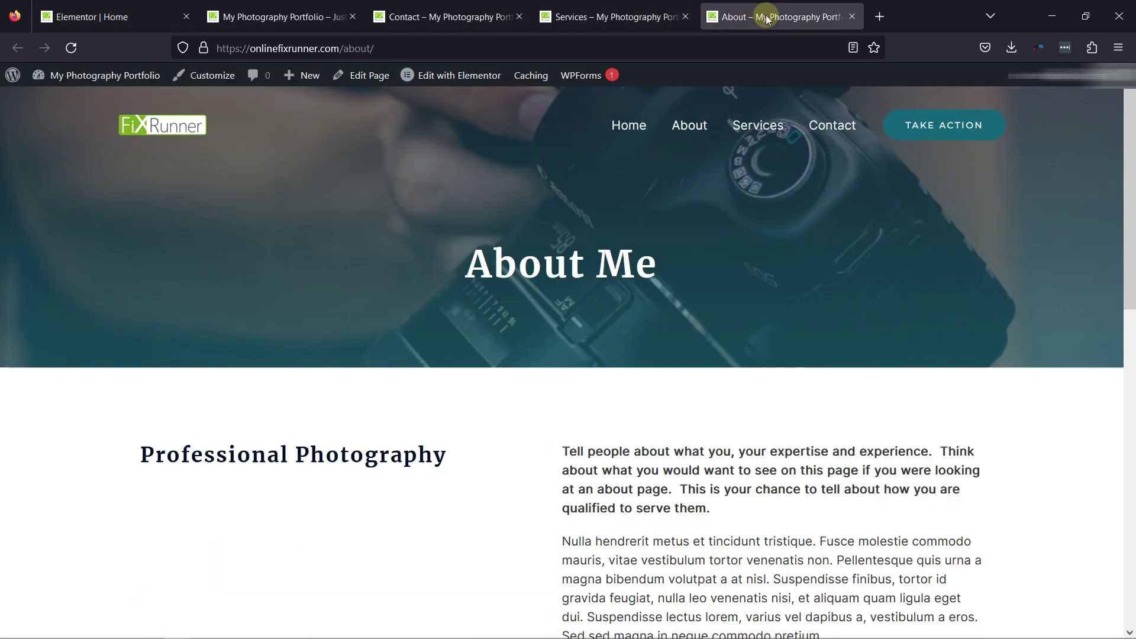
{"action": "left_click", "coordinate": [197, 24]}
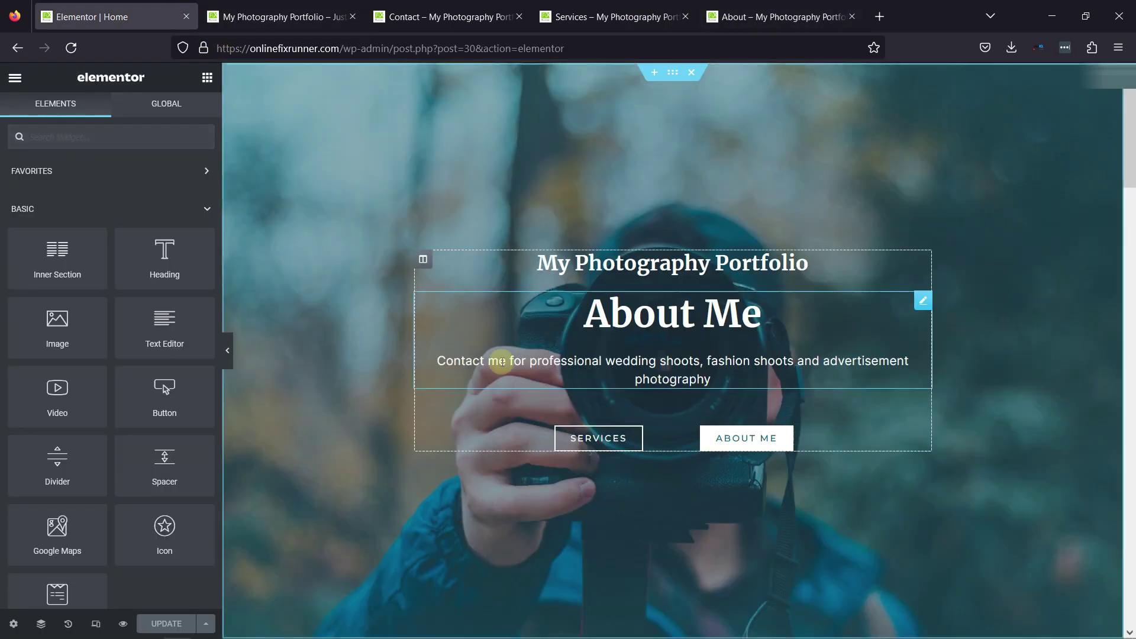
Link the hero's SERVICES button to the Services page URL.
{"action": "left_click", "coordinate": [613, 429]}
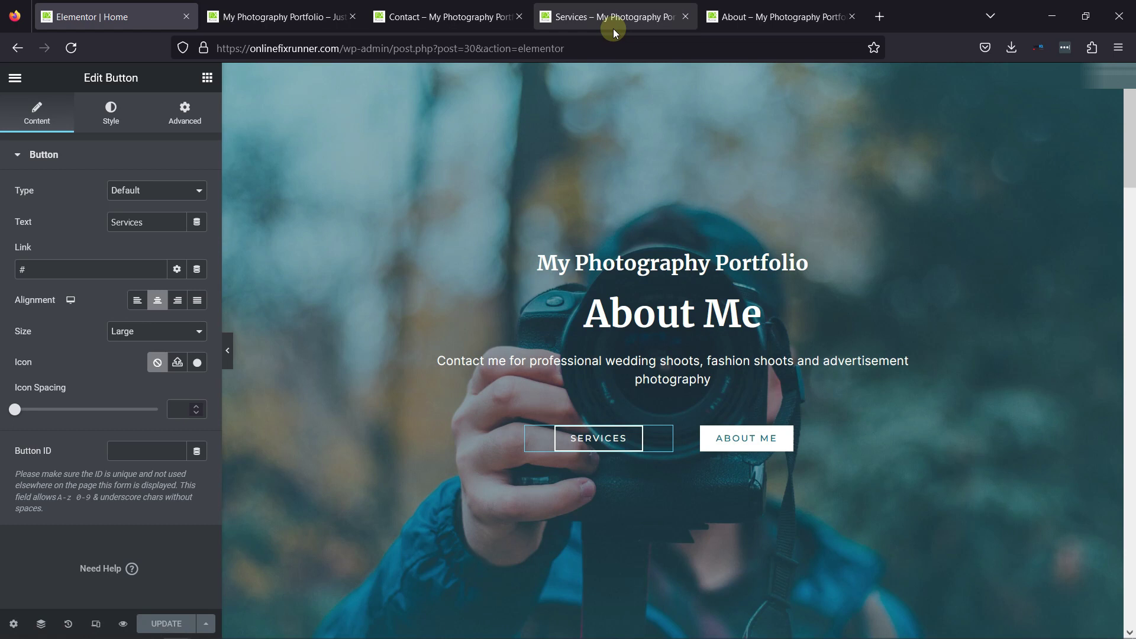
{"action": "left_click", "coordinate": [613, 26]}
{"action": "left_click", "coordinate": [487, 53]}
{"action": "key", "text": "ctrl+c"}
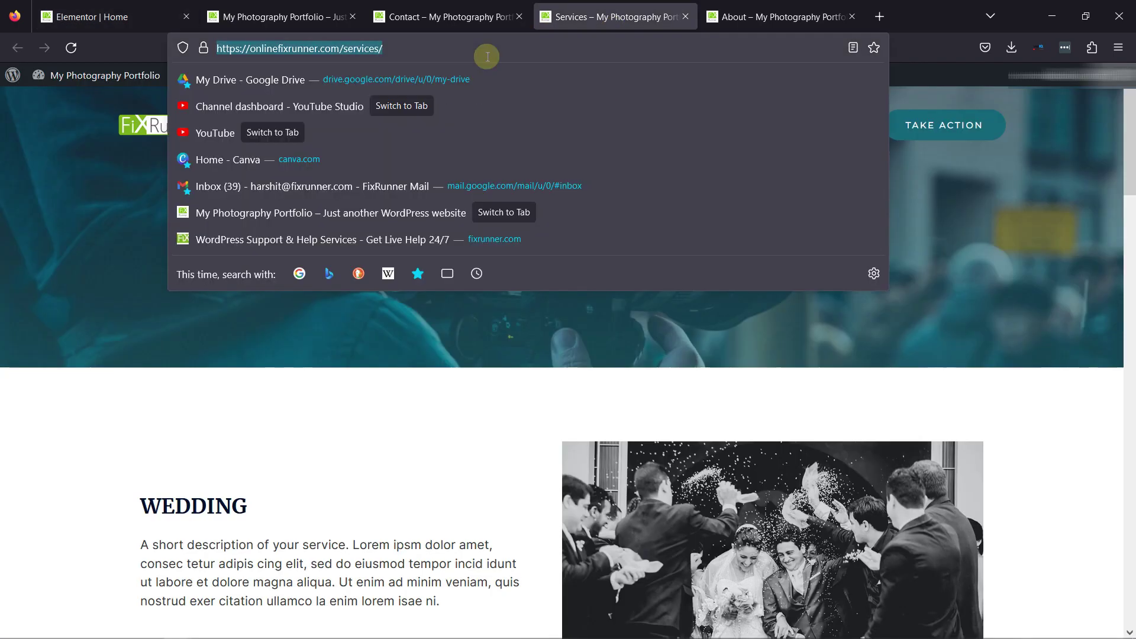
{"action": "left_click", "coordinate": [248, 357]}
{"action": "left_click", "coordinate": [76, 18]}
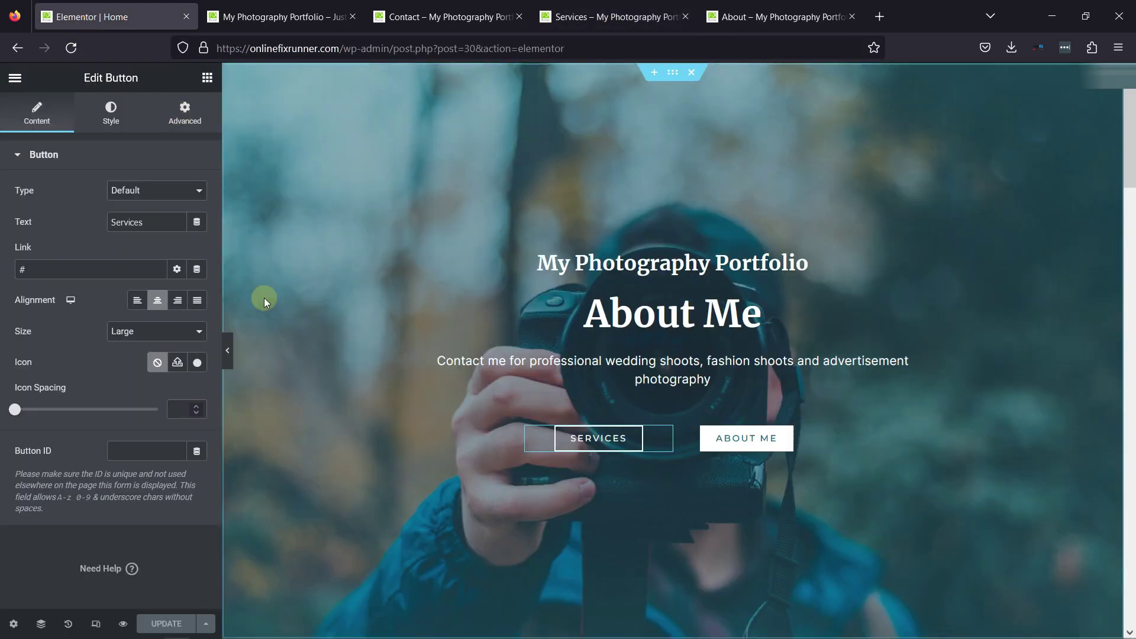
{"action": "double_click", "coordinate": [84, 275]}
{"action": "key", "text": "ctrl+v"}
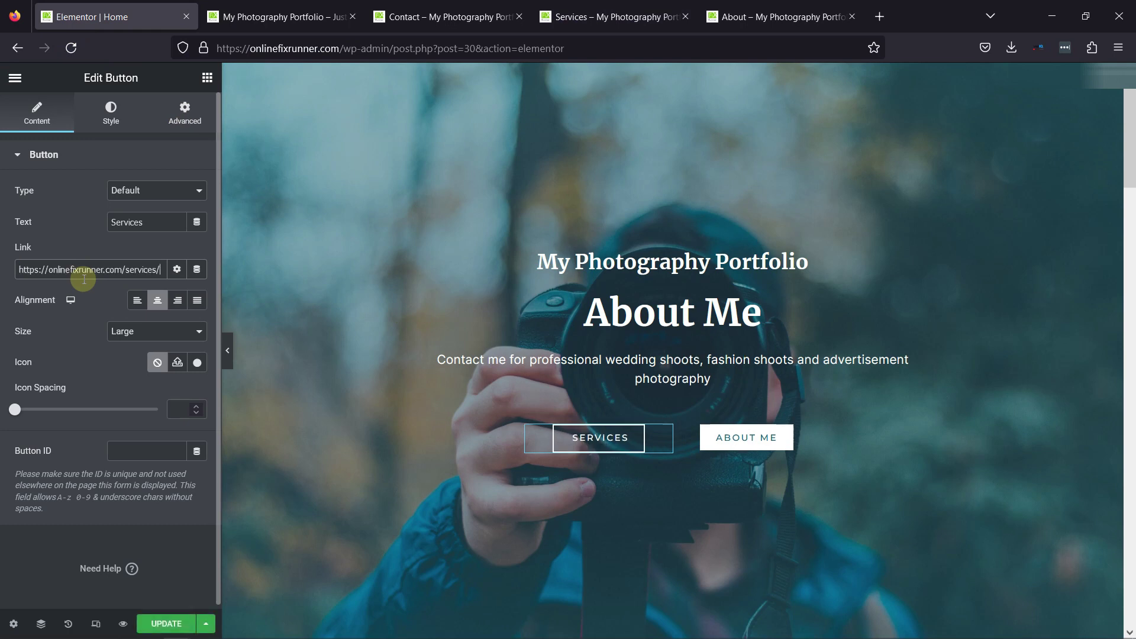
Link the hero's ABOUT ME button to the About page URL.
{"action": "left_click", "coordinate": [746, 437]}
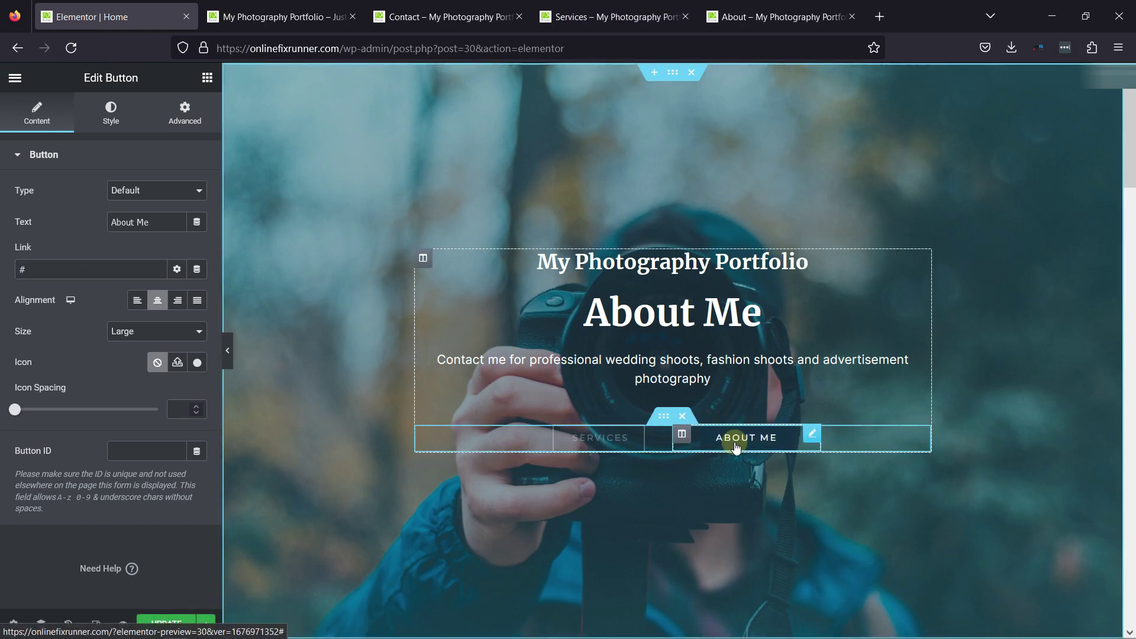
{"action": "left_click", "coordinate": [739, 12]}
{"action": "left_click", "coordinate": [517, 48]}
{"action": "key", "text": "ctrl+a"}
{"action": "key", "text": "ctrl+c"}
{"action": "left_click", "coordinate": [318, 341]}
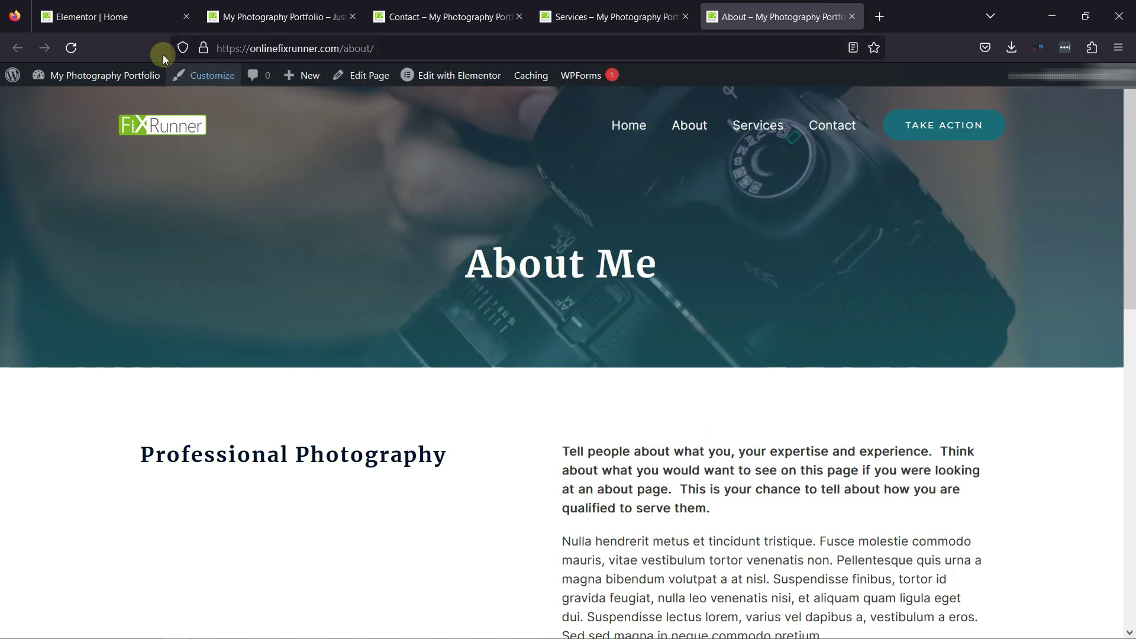
{"action": "left_click", "coordinate": [112, 16]}
{"action": "triple_click", "coordinate": [84, 268]}
{"action": "key", "text": "ctrl+v"}
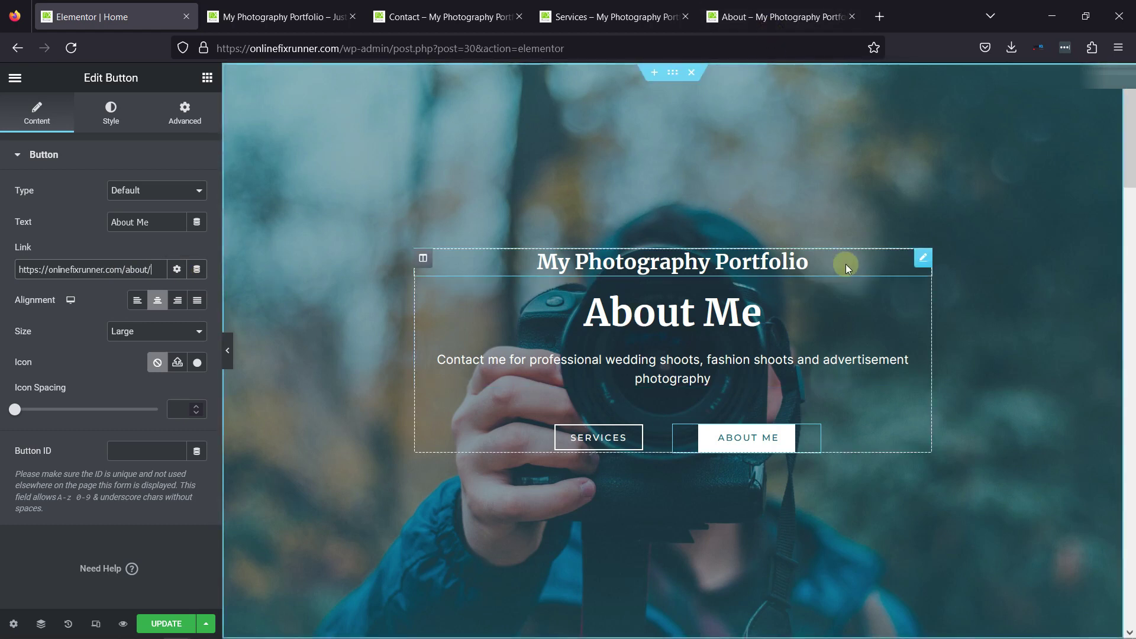
Link the OUR HISTORY button to the About page URL.
{"action": "scroll", "coordinate": [846, 264], "scroll_direction": "down", "scroll_amount": 5}
{"action": "scroll", "coordinate": [846, 262], "scroll_direction": "down", "scroll_amount": 5}
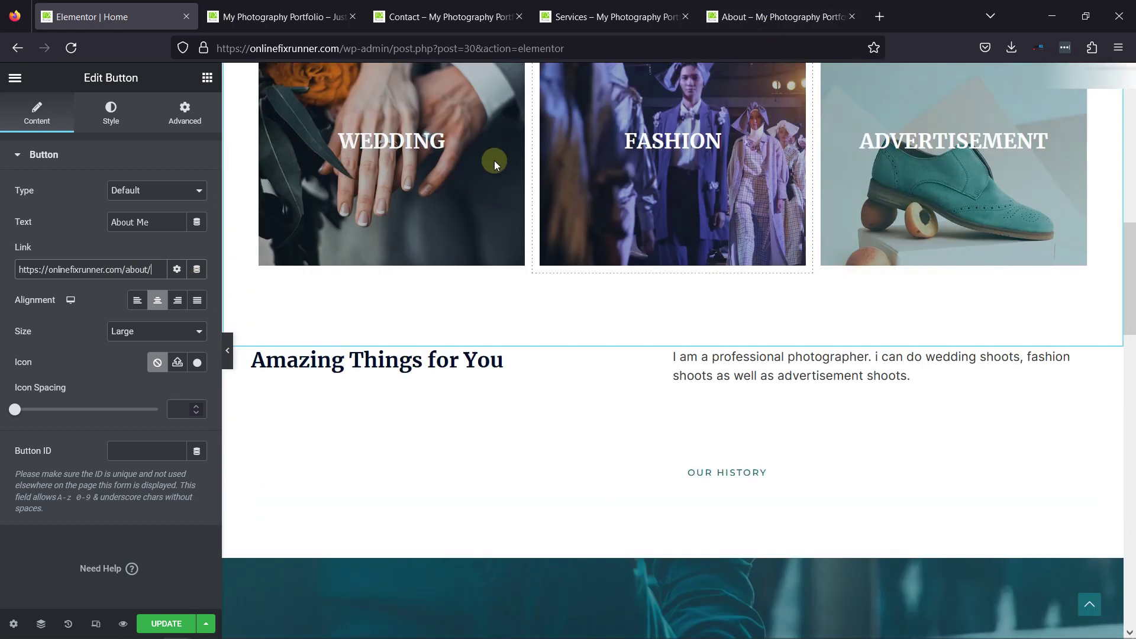
{"action": "left_click", "coordinate": [414, 142]}
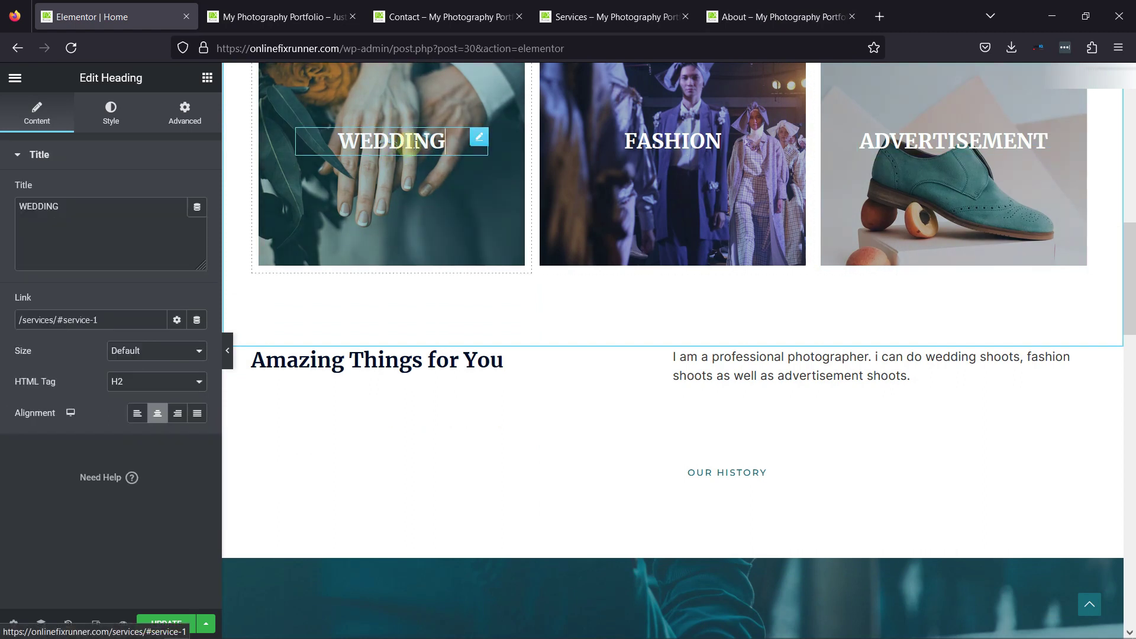
{"action": "scroll", "coordinate": [626, 222], "scroll_direction": "up", "scroll_amount": 2}
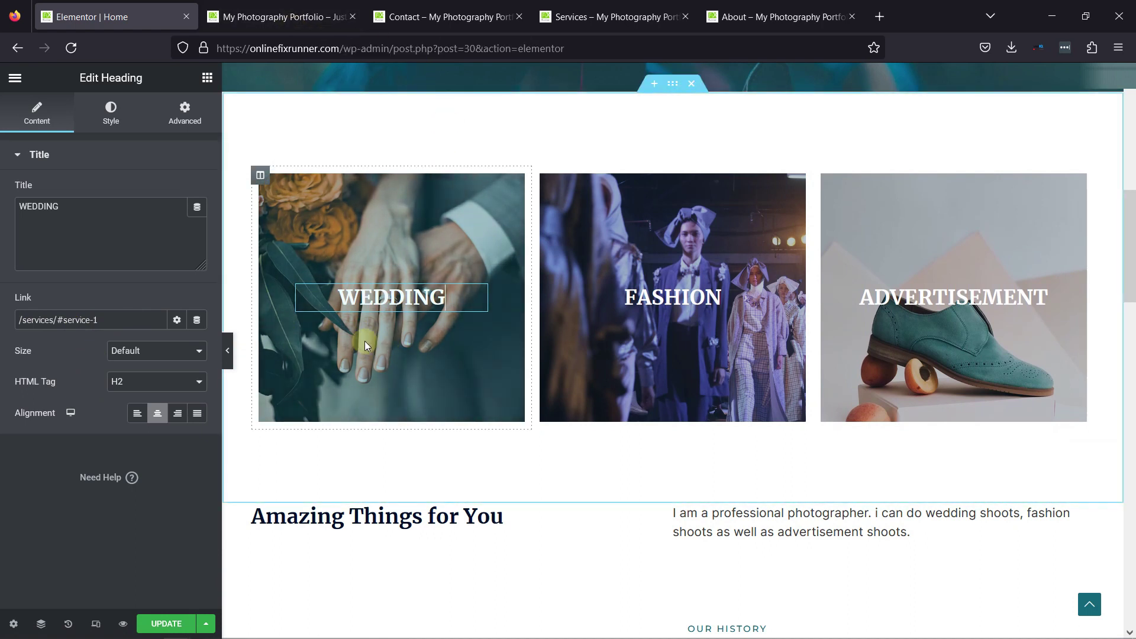
{"action": "scroll", "coordinate": [546, 347], "scroll_direction": "down", "scroll_amount": 4}
{"action": "left_click", "coordinate": [724, 317]}
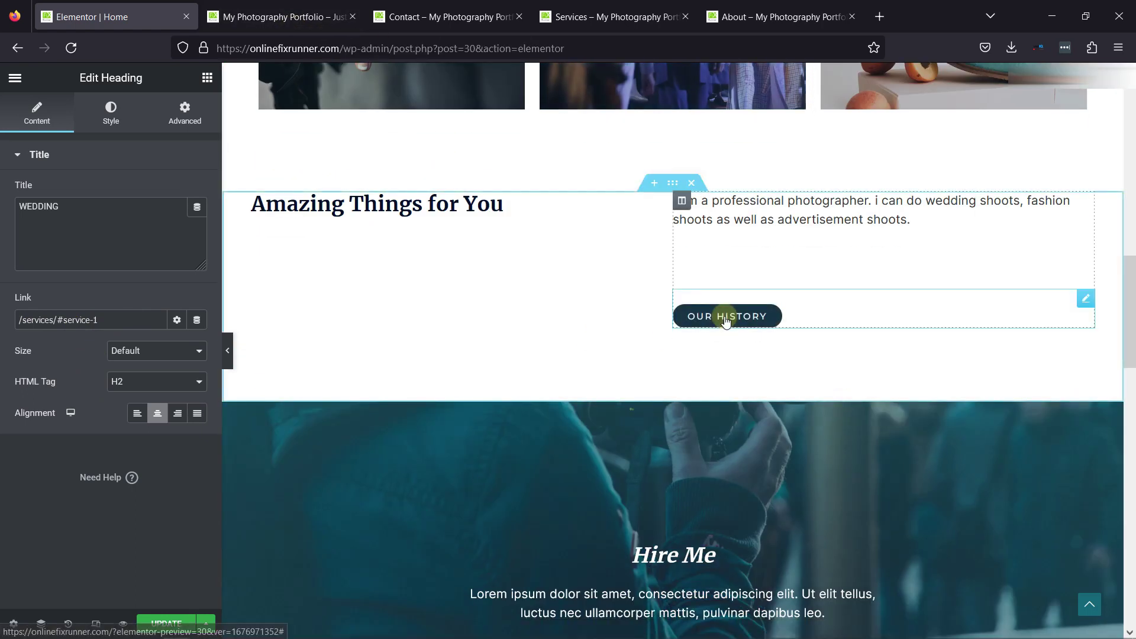
{"action": "left_click", "coordinate": [769, 17]}
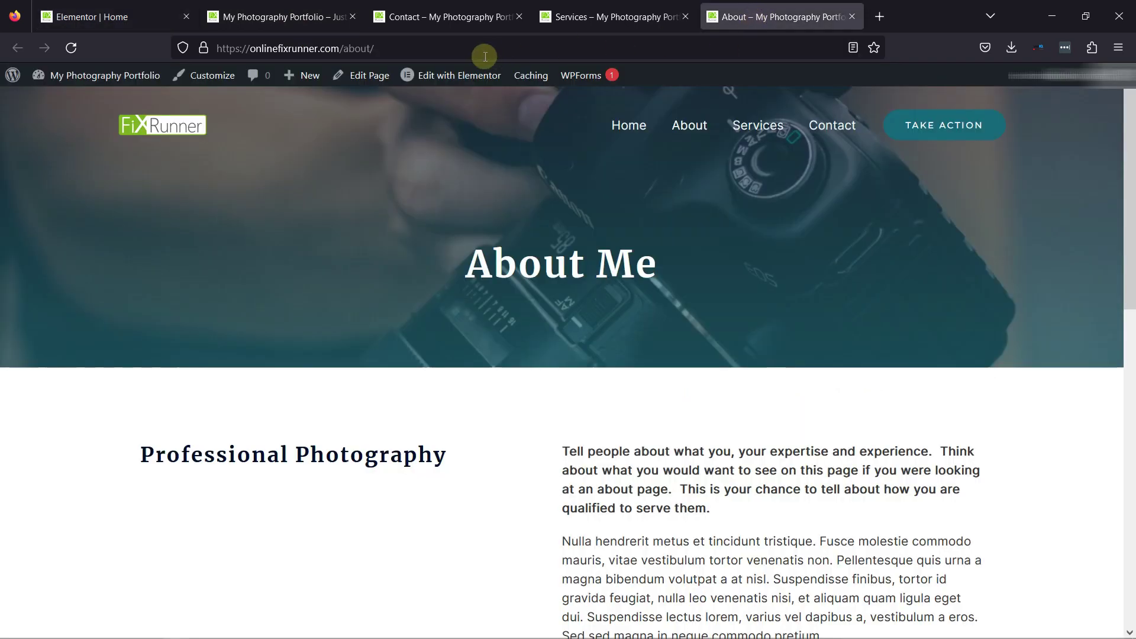
{"action": "left_click", "coordinate": [485, 56]}
{"action": "key", "text": "ctrl+c"}
{"action": "left_click", "coordinate": [347, 344]}
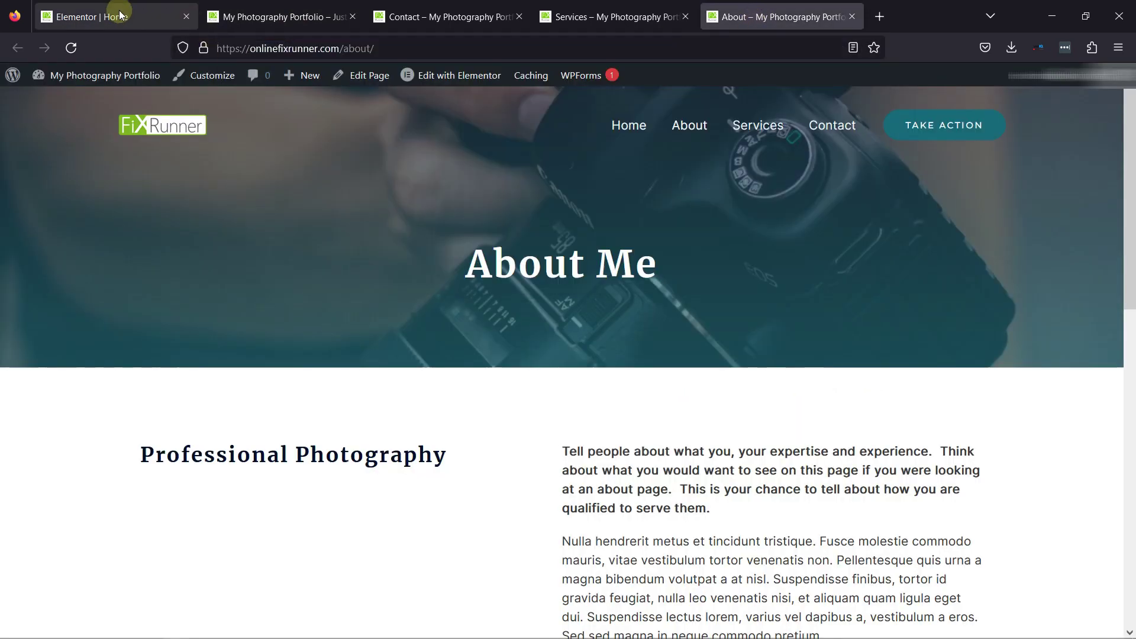
{"action": "left_click", "coordinate": [112, 16]}
{"action": "left_click", "coordinate": [94, 276]}
{"action": "key", "text": "ctrl+a"}
{"action": "key", "text": "ctrl+v"}
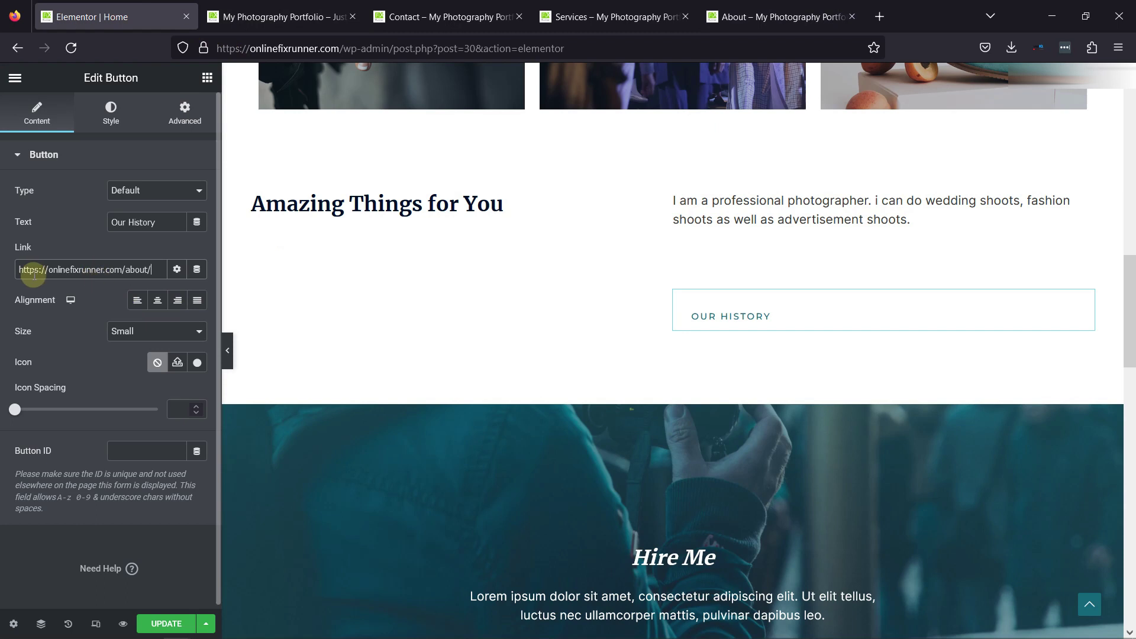
Link the Hire Me section's CONTACT button to the Contact page URL.
{"action": "scroll", "coordinate": [734, 326], "scroll_direction": "down", "scroll_amount": 5}
{"action": "left_click", "coordinate": [649, 358]}
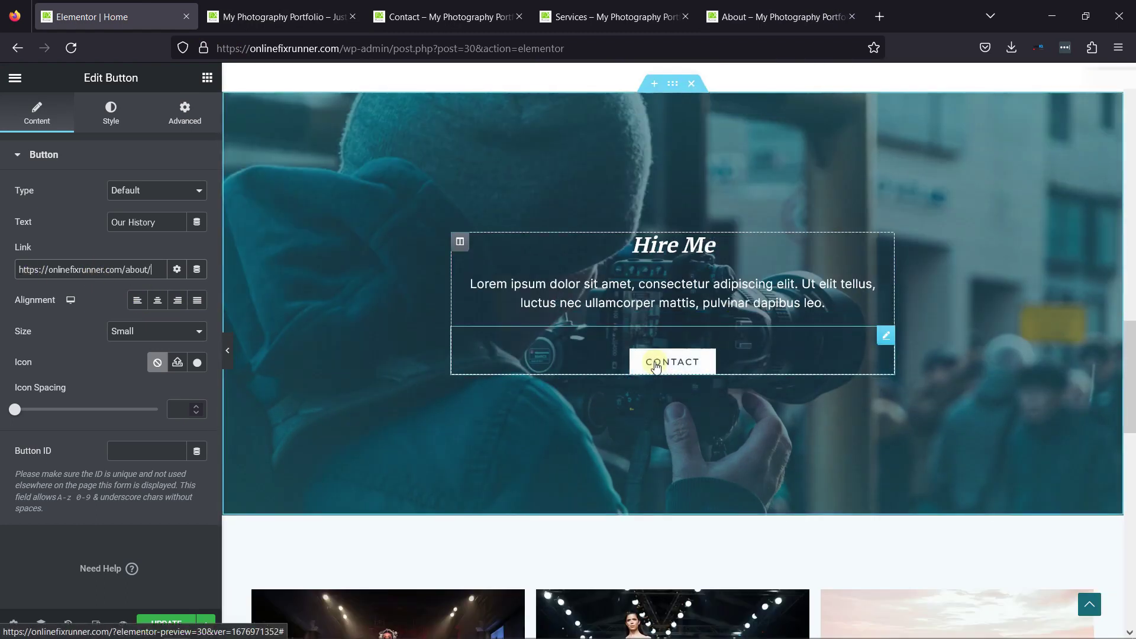
{"action": "left_click", "coordinate": [477, 17]}
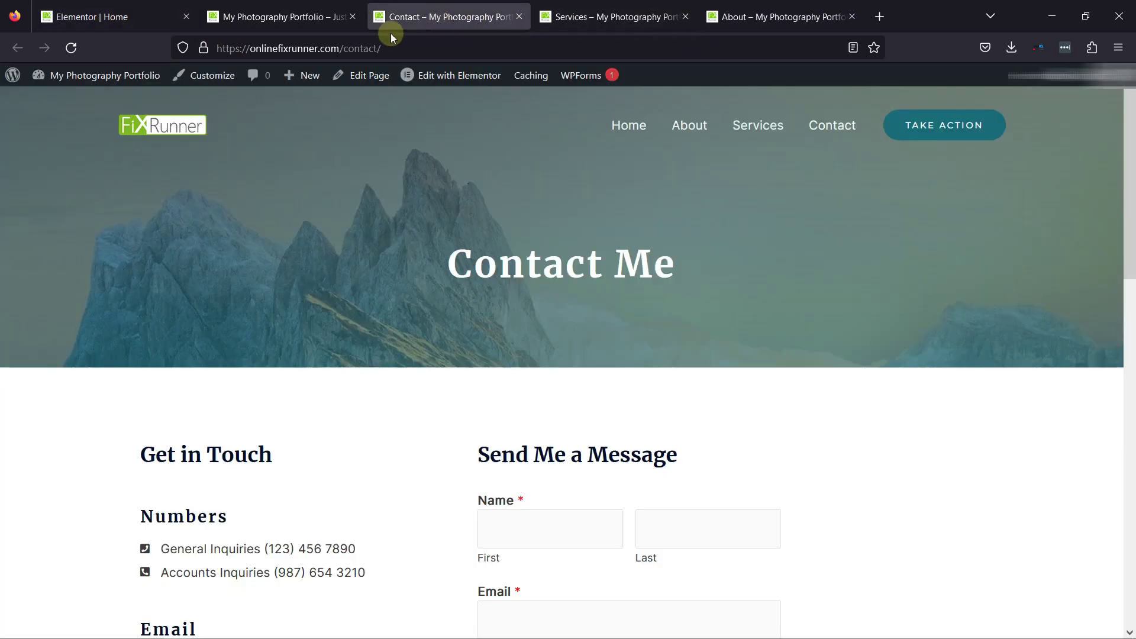
{"action": "left_click", "coordinate": [386, 50]}
{"action": "key", "text": "ctrl+c"}
{"action": "left_click", "coordinate": [140, 18]}
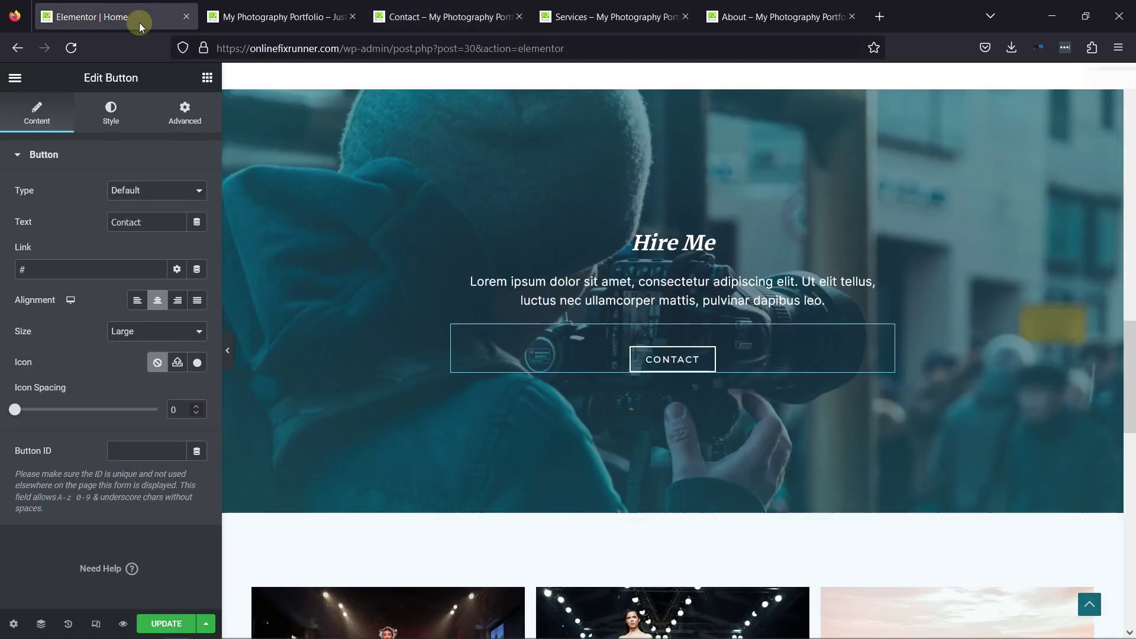
{"action": "left_click", "coordinate": [109, 264]}
{"action": "key", "text": "ctrl+a"}
{"action": "key", "text": "ctrl+v"}
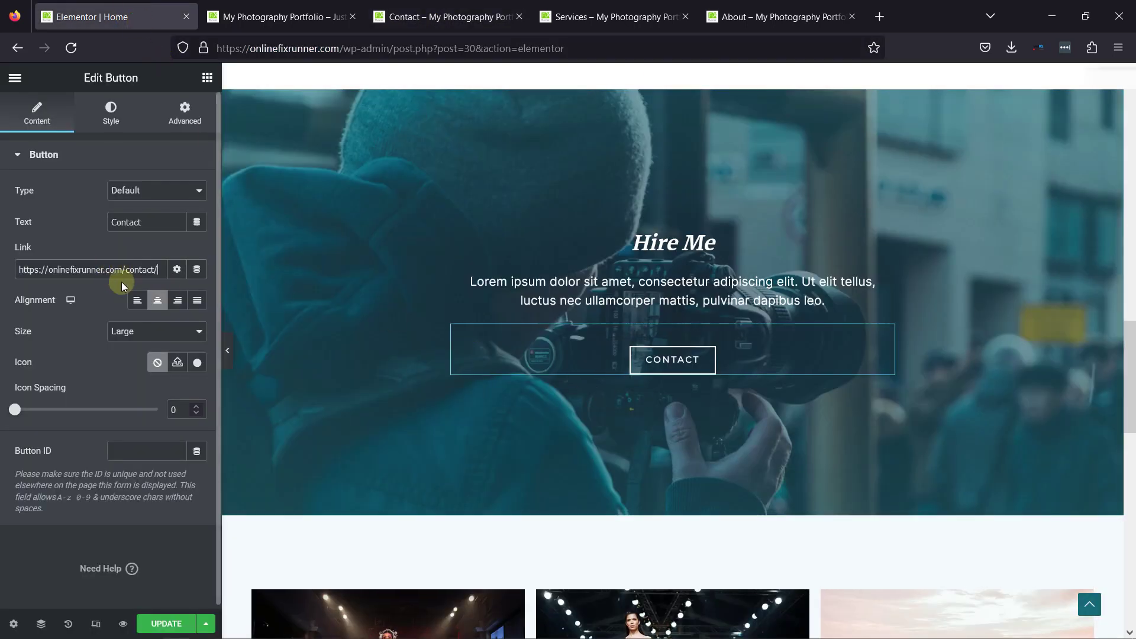
Save the Home page with its new button links.
{"action": "scroll", "coordinate": [829, 353], "scroll_direction": "down", "scroll_amount": 12}
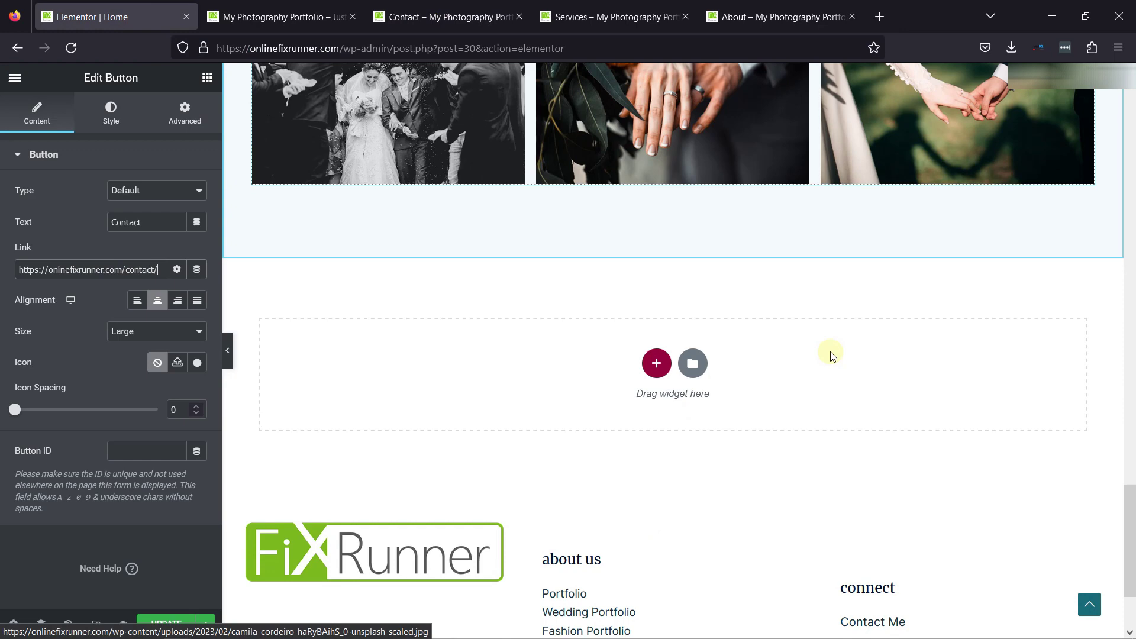
{"action": "scroll", "coordinate": [830, 354], "scroll_direction": "up", "scroll_amount": 5}
{"action": "scroll", "coordinate": [830, 353], "scroll_direction": "down", "scroll_amount": 6}
{"action": "scroll", "coordinate": [831, 355], "scroll_direction": "up", "scroll_amount": 15}
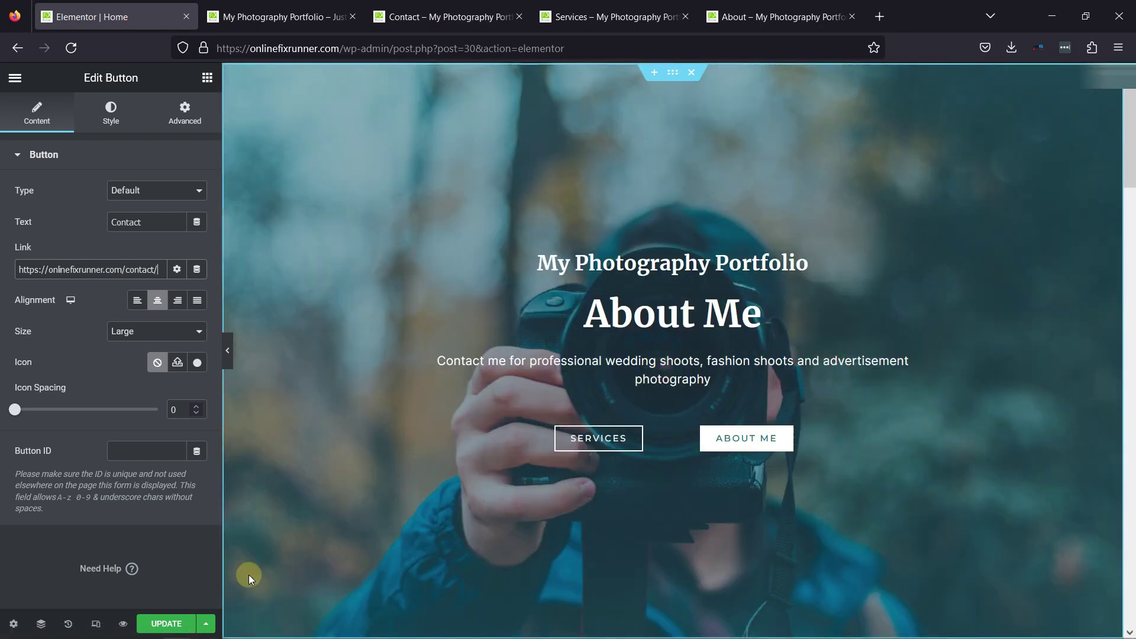
{"action": "left_click", "coordinate": [166, 623]}
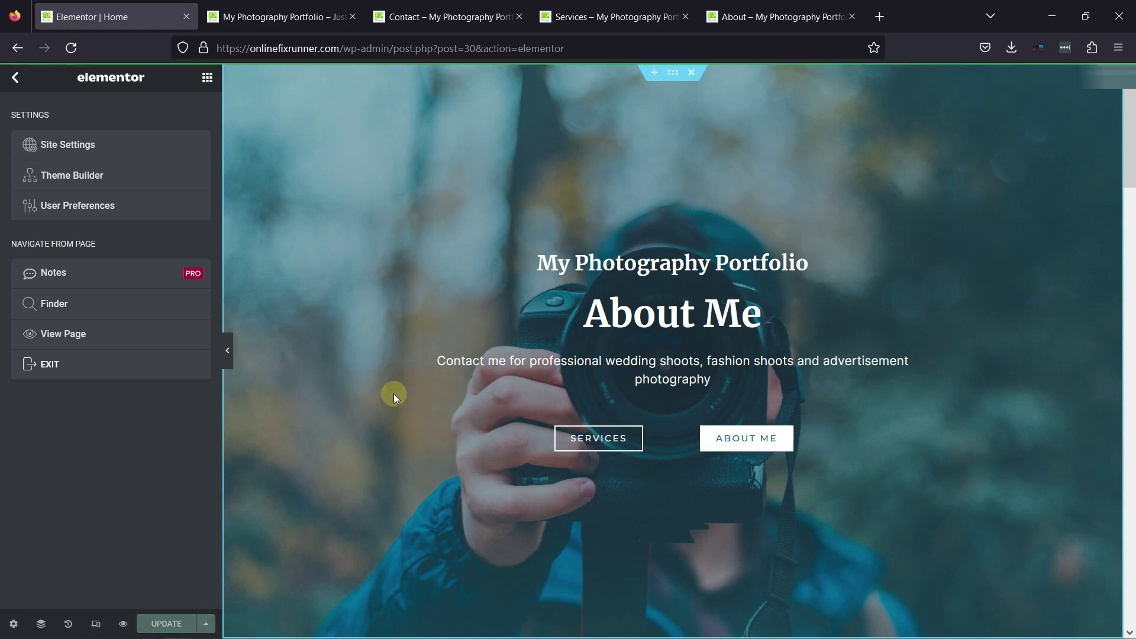
In the Customizer, change the header button text from Take Action to Hire Me.
{"action": "left_click", "coordinate": [54, 365]}
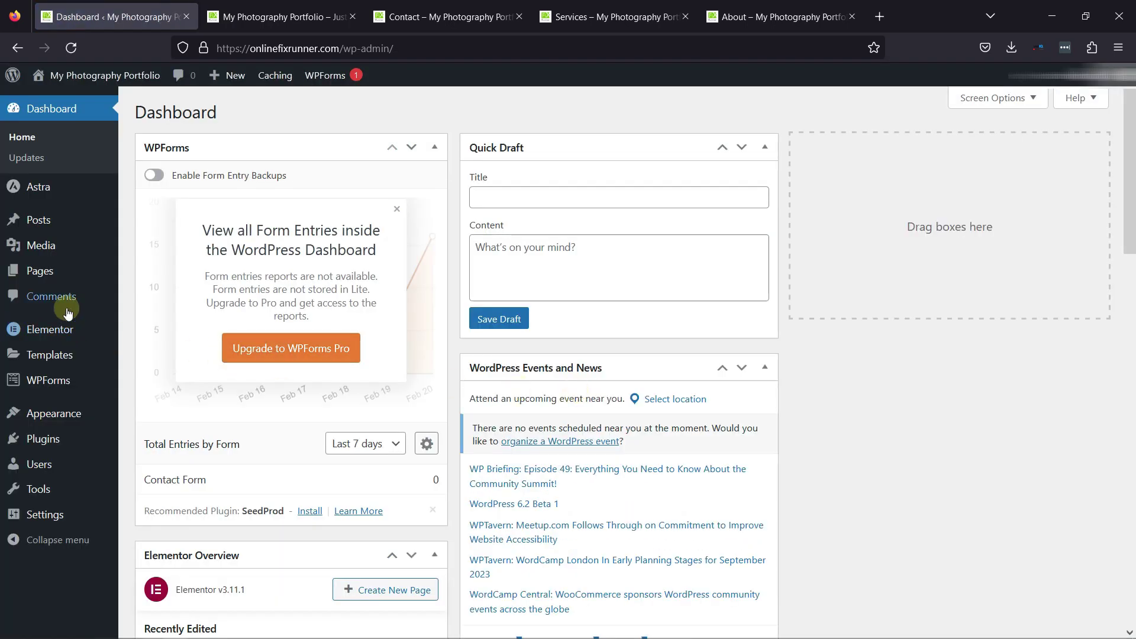
{"action": "mouse_move", "coordinate": [164, 418]}
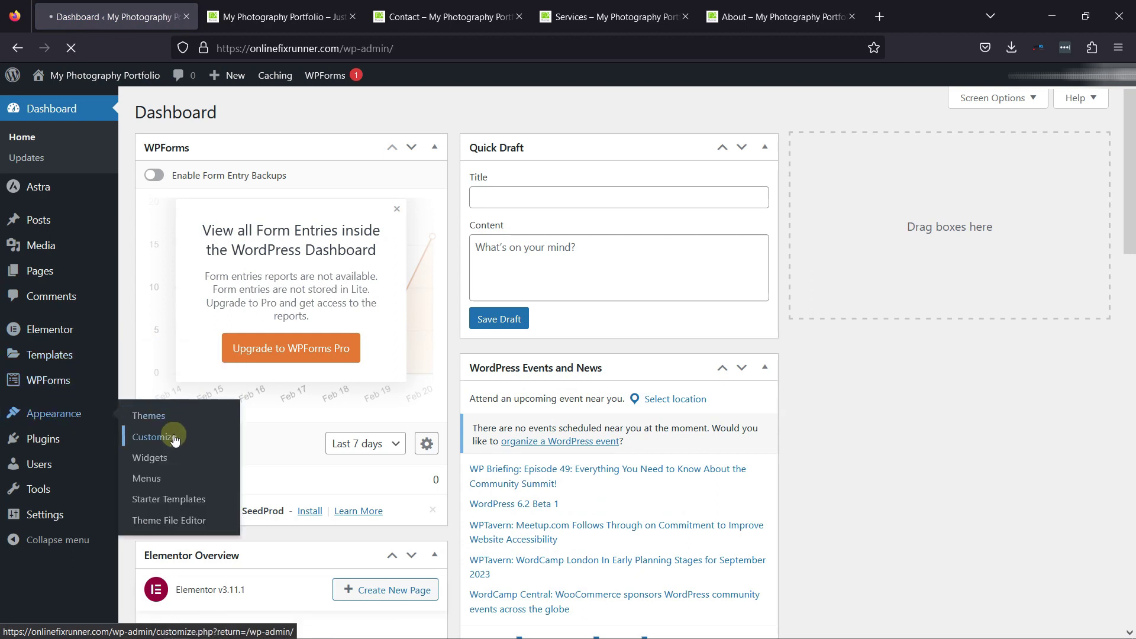
{"action": "left_click", "coordinate": [174, 437]}
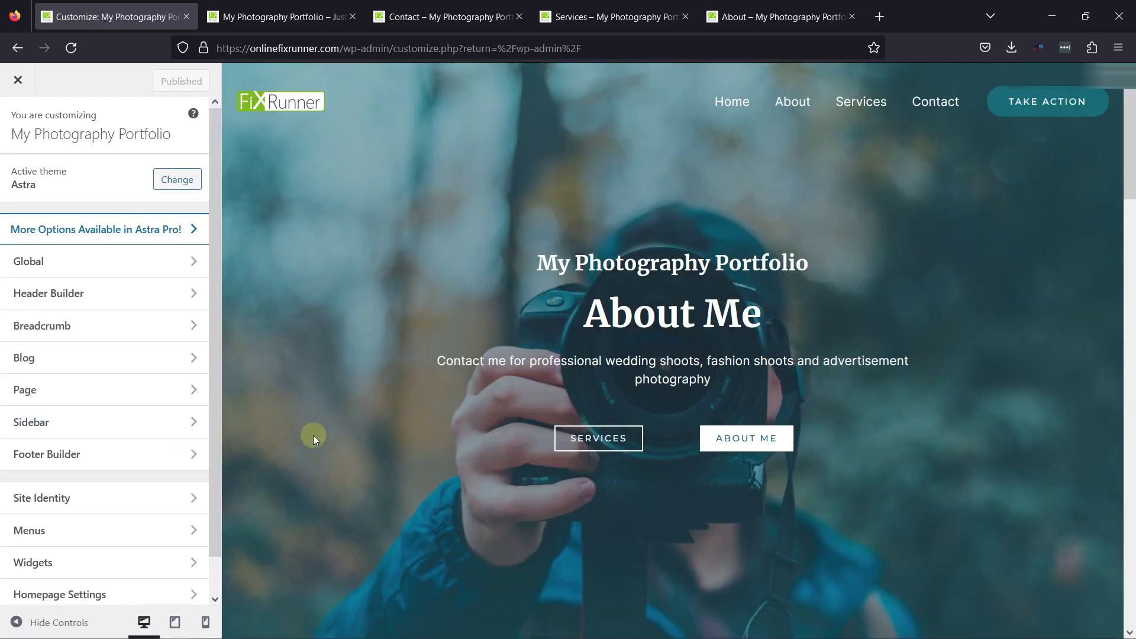
{"action": "mouse_move", "coordinate": [995, 87]}
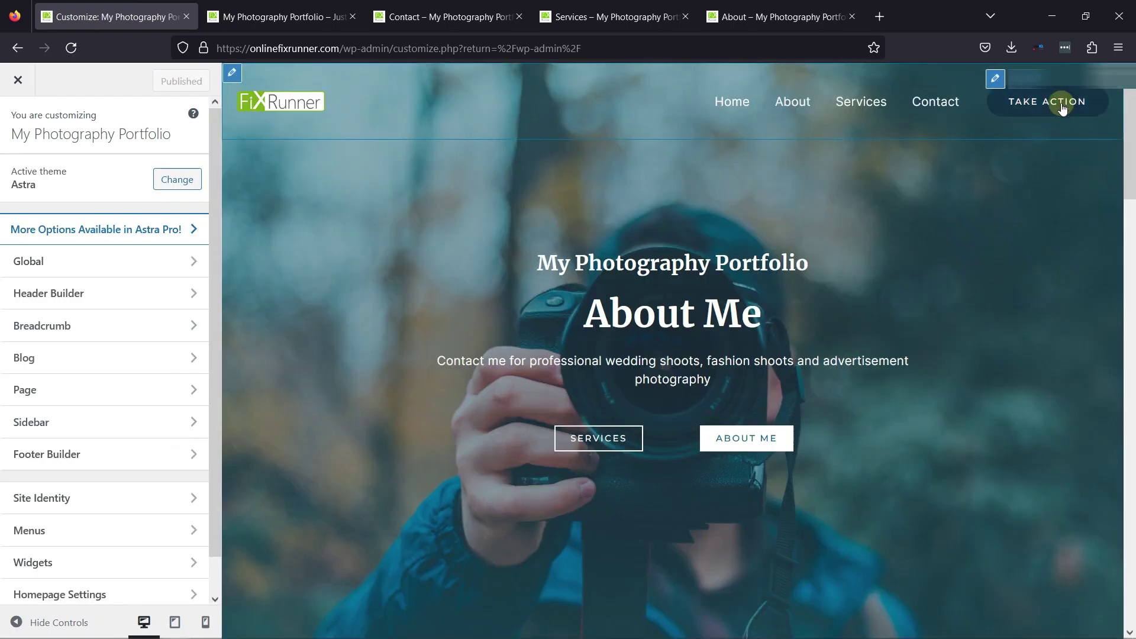
{"action": "left_click", "coordinate": [995, 83]}
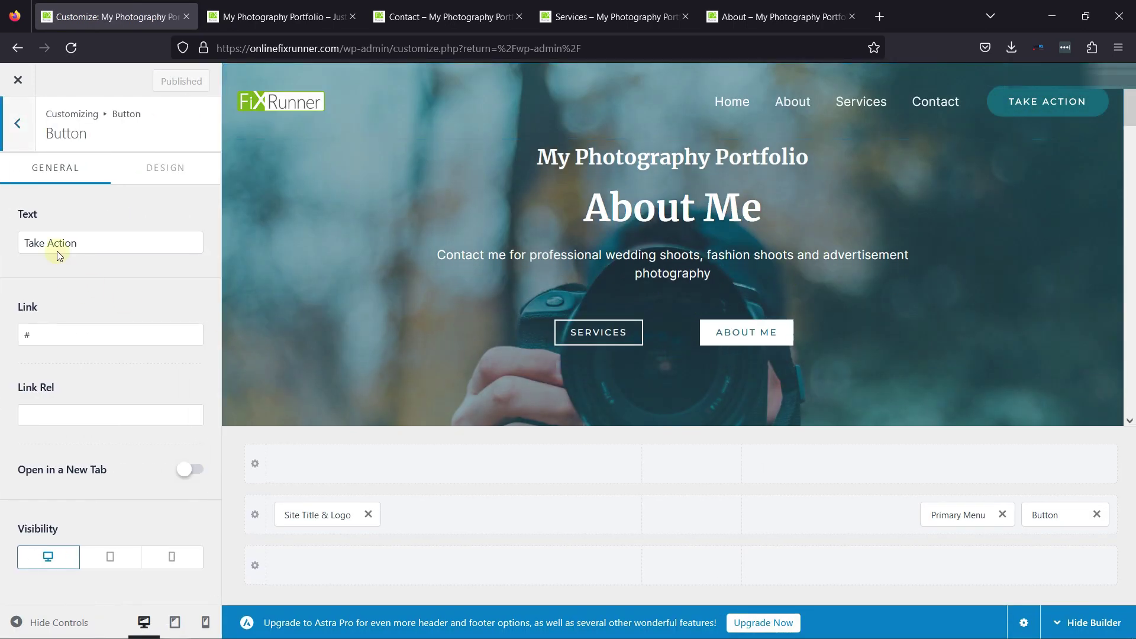
{"action": "left_click_drag", "start_coordinate": [157, 253], "coordinate": [16, 255]}
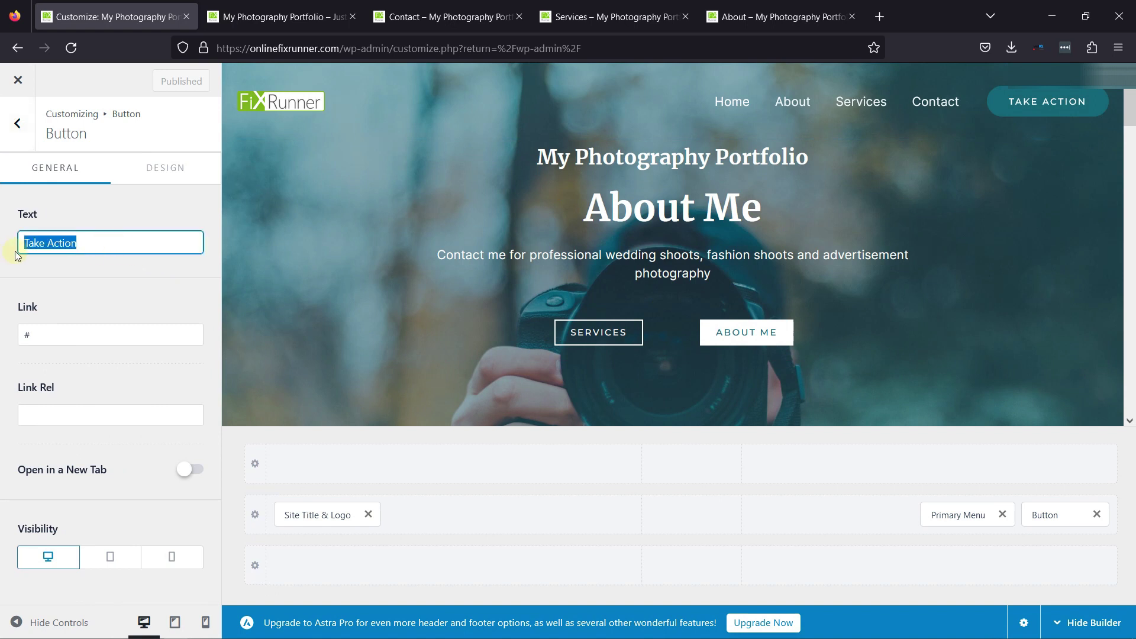
{"action": "type", "text": "Hire Me"}
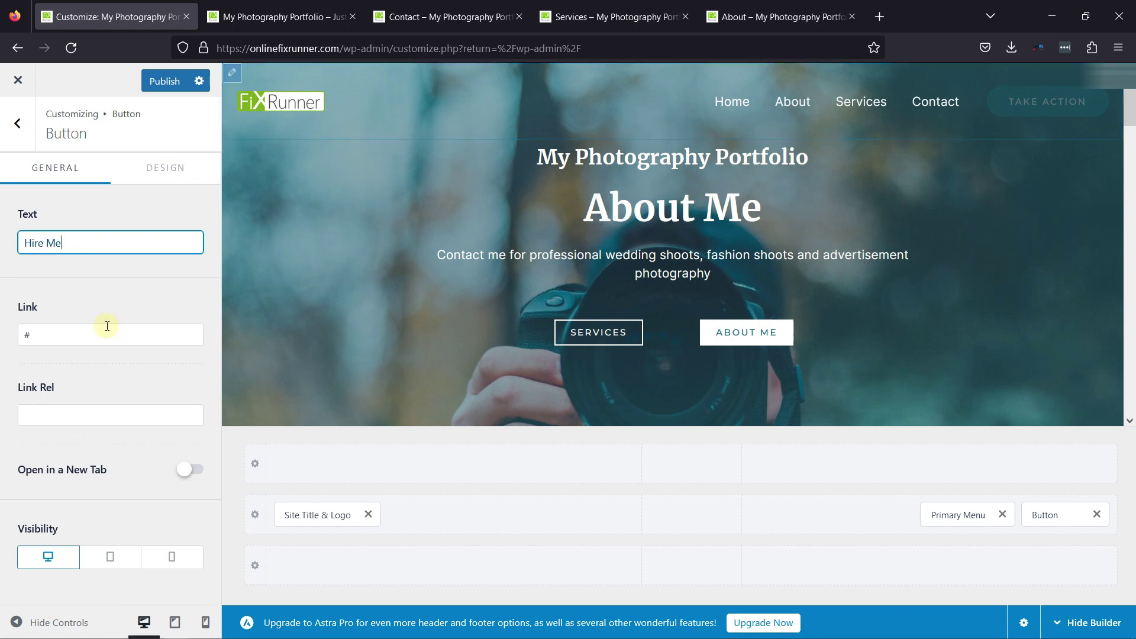
{"action": "left_click", "coordinate": [42, 334]}
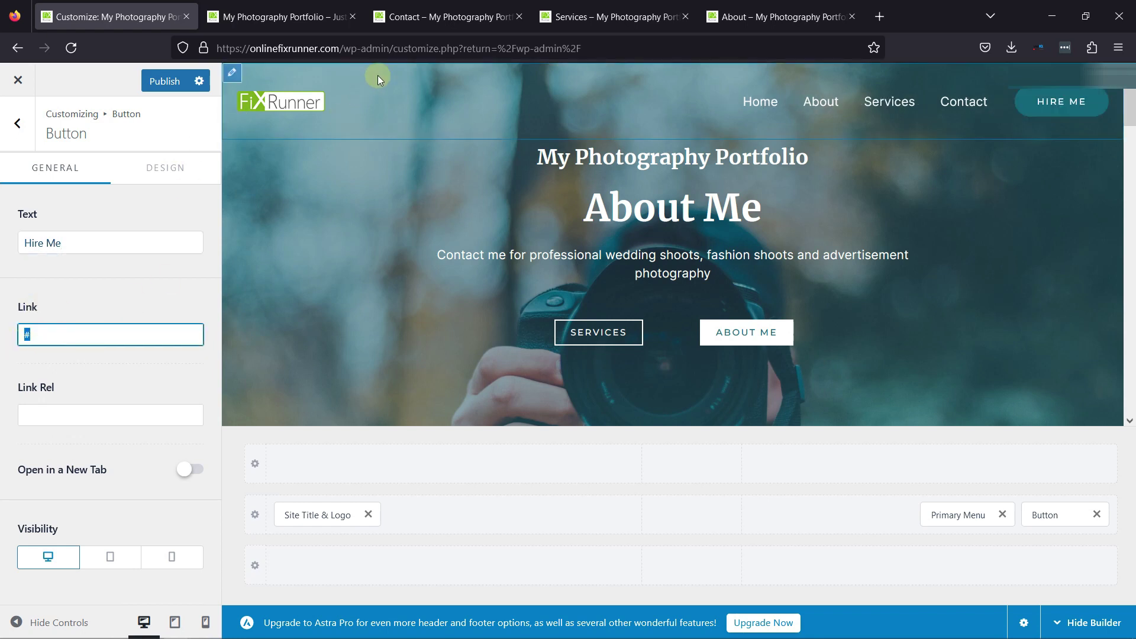
Link the header button to the Contact page URL, open in a new tab, and publish.
{"action": "left_click", "coordinate": [440, 18]}
{"action": "key", "text": "ctrl+c"}
{"action": "left_click", "coordinate": [148, 17]}
{"action": "key", "text": "ctrl+a"}
{"action": "key", "text": "ctrl+v"}
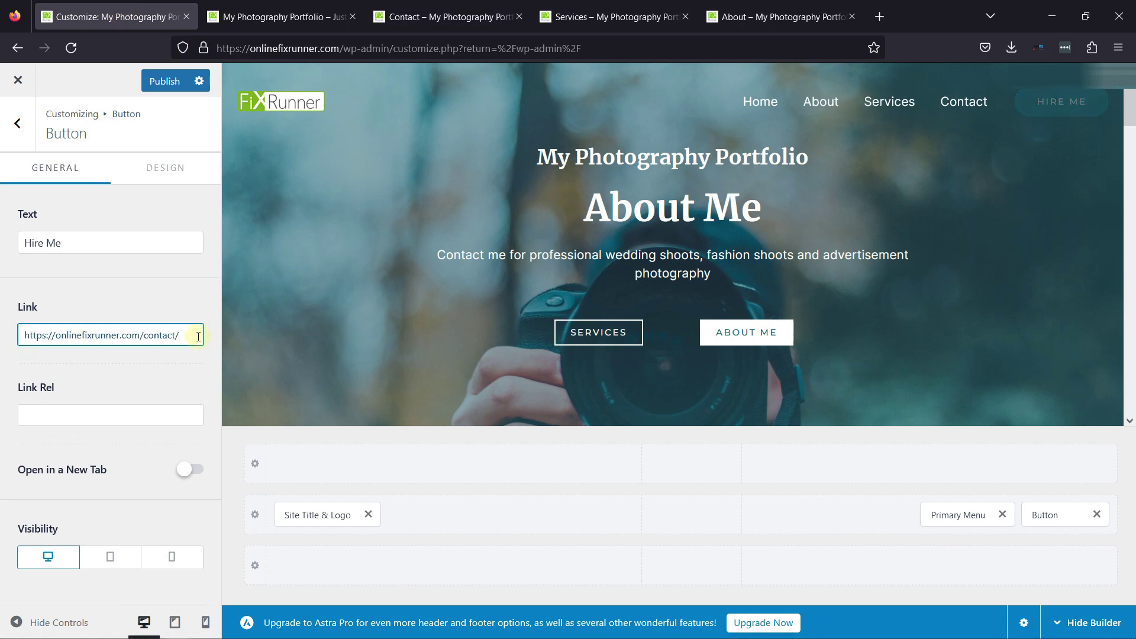
{"action": "left_click", "coordinate": [189, 472]}
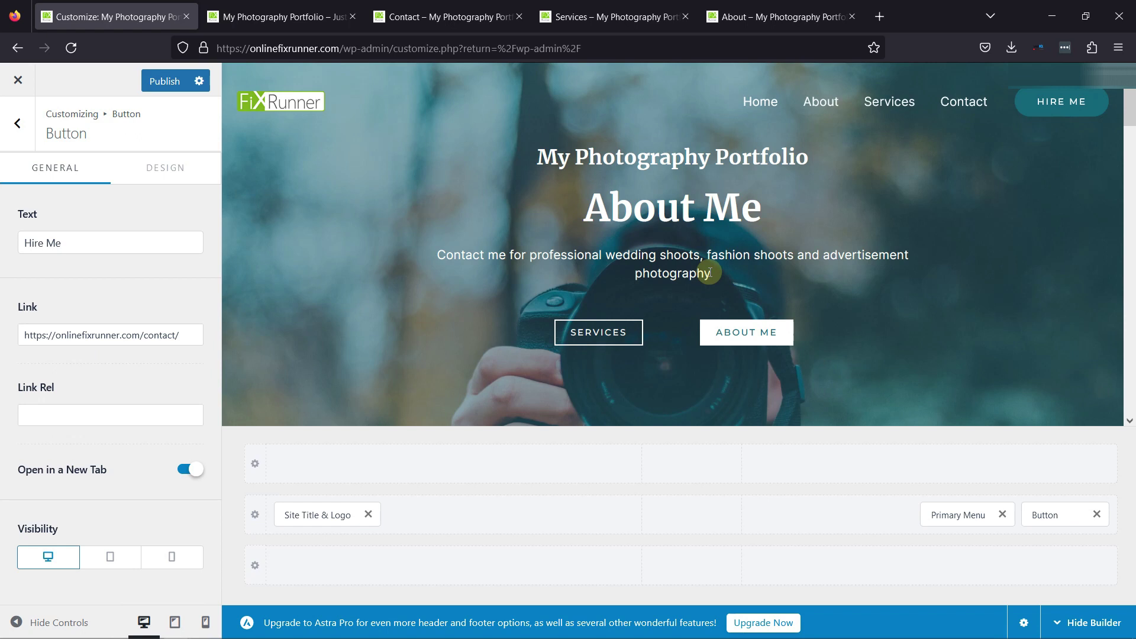
{"action": "left_click", "coordinate": [173, 83]}
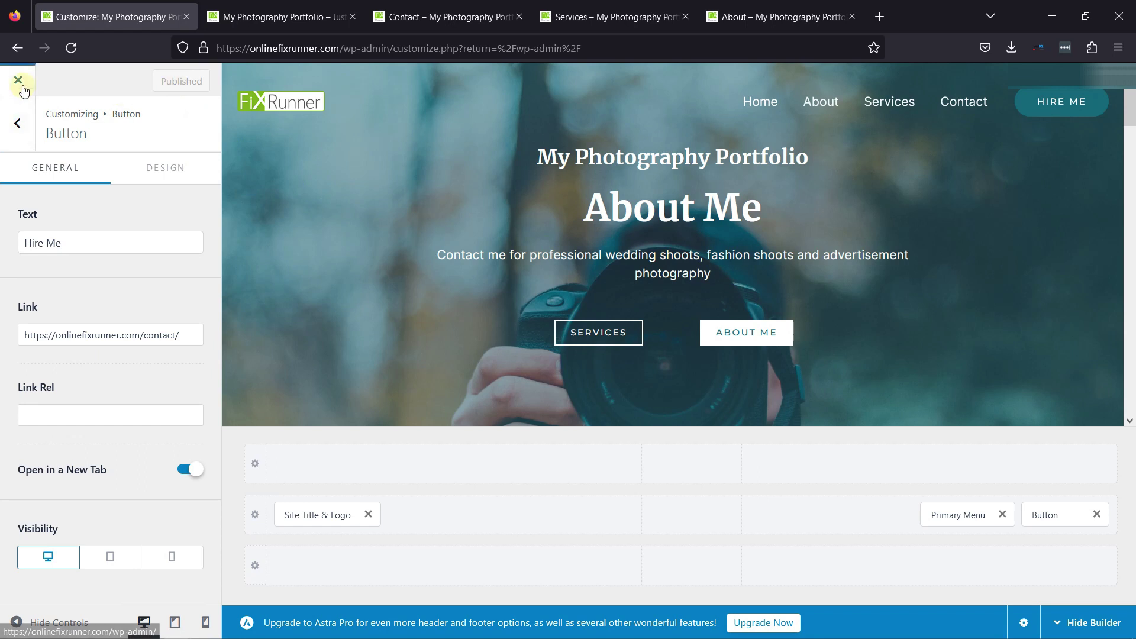
Reload the live home page and close the Contact, Services and About tabs.
{"action": "left_click", "coordinate": [269, 17]}
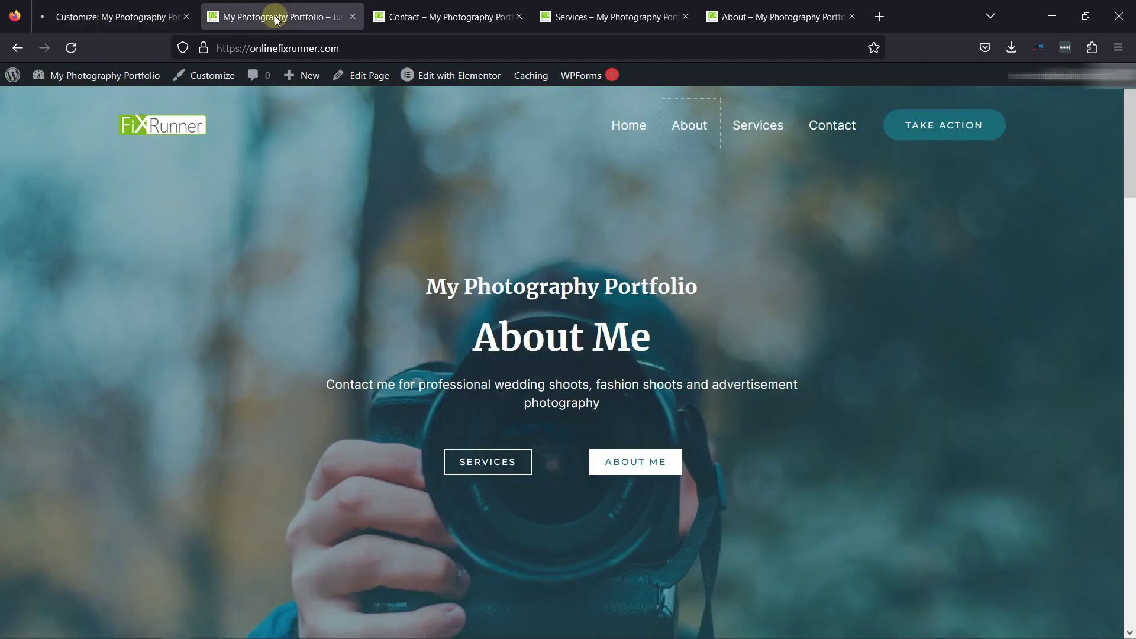
{"action": "left_click", "coordinate": [77, 48]}
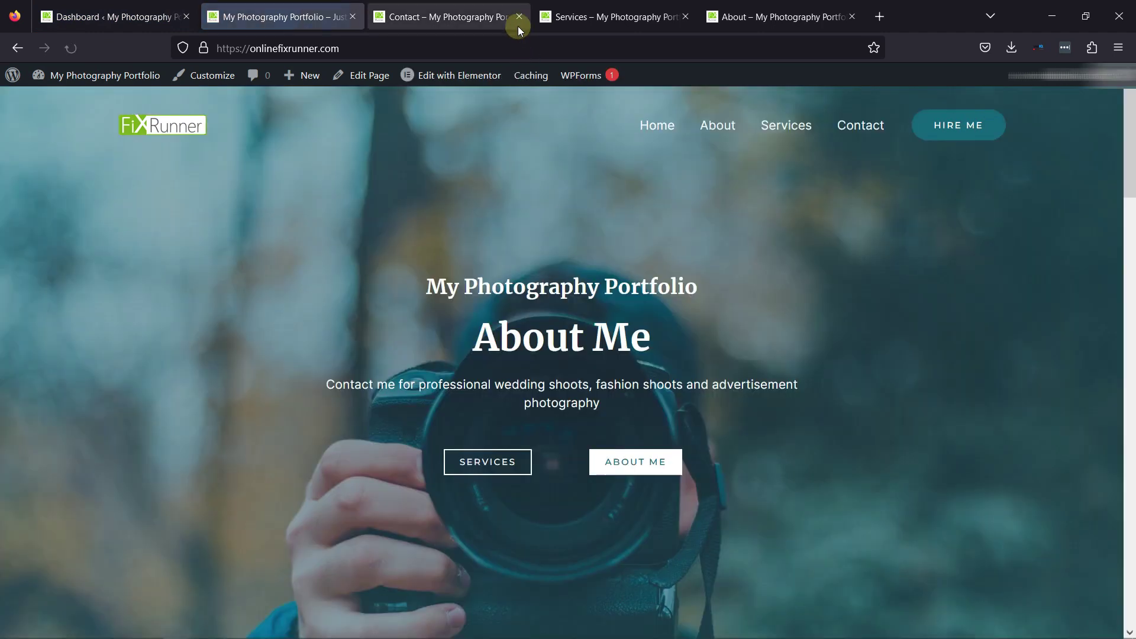
{"action": "left_click", "coordinate": [519, 17]}
{"action": "left_click", "coordinate": [519, 17]}
{"action": "left_click", "coordinate": [519, 16]}
Scroll the home page, test where the Hire Me button leads, then return home.
{"action": "scroll", "coordinate": [715, 247], "scroll_direction": "down", "scroll_amount": 15}
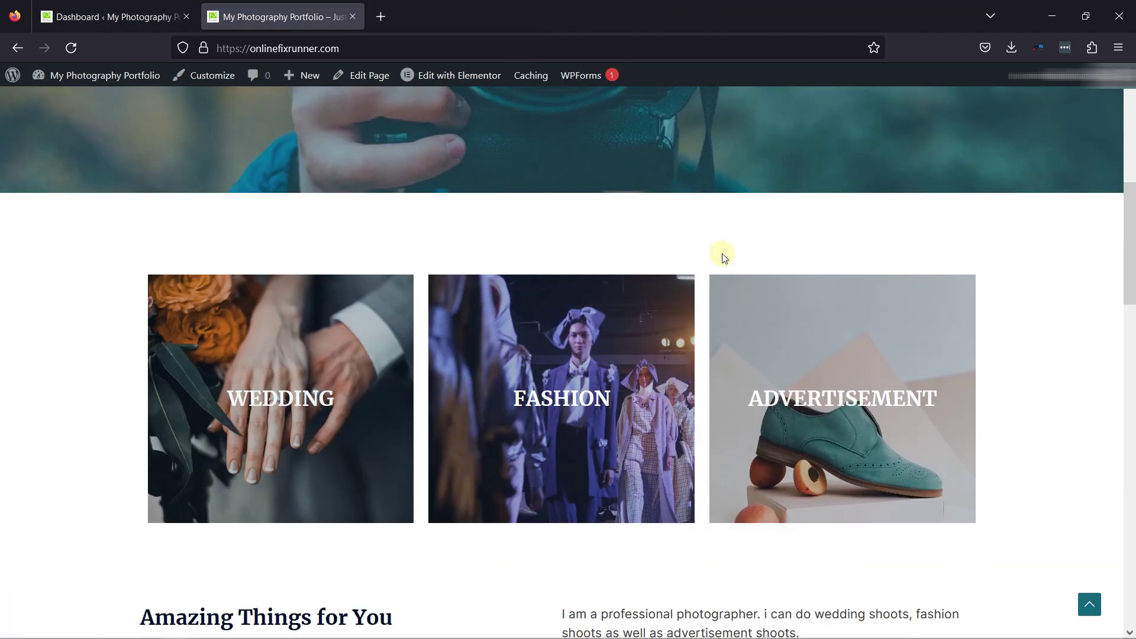
{"action": "scroll", "coordinate": [739, 303], "scroll_direction": "down", "scroll_amount": 8}
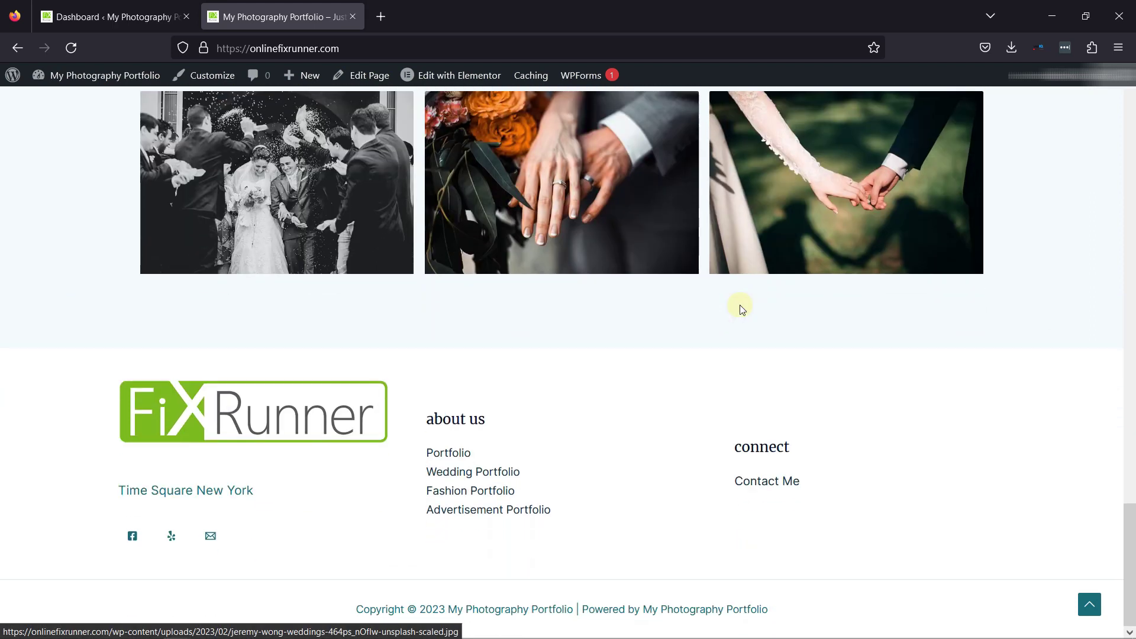
{"action": "scroll", "coordinate": [739, 304], "scroll_direction": "up", "scroll_amount": 20}
{"action": "scroll", "coordinate": [740, 304], "scroll_direction": "up", "scroll_amount": 4}
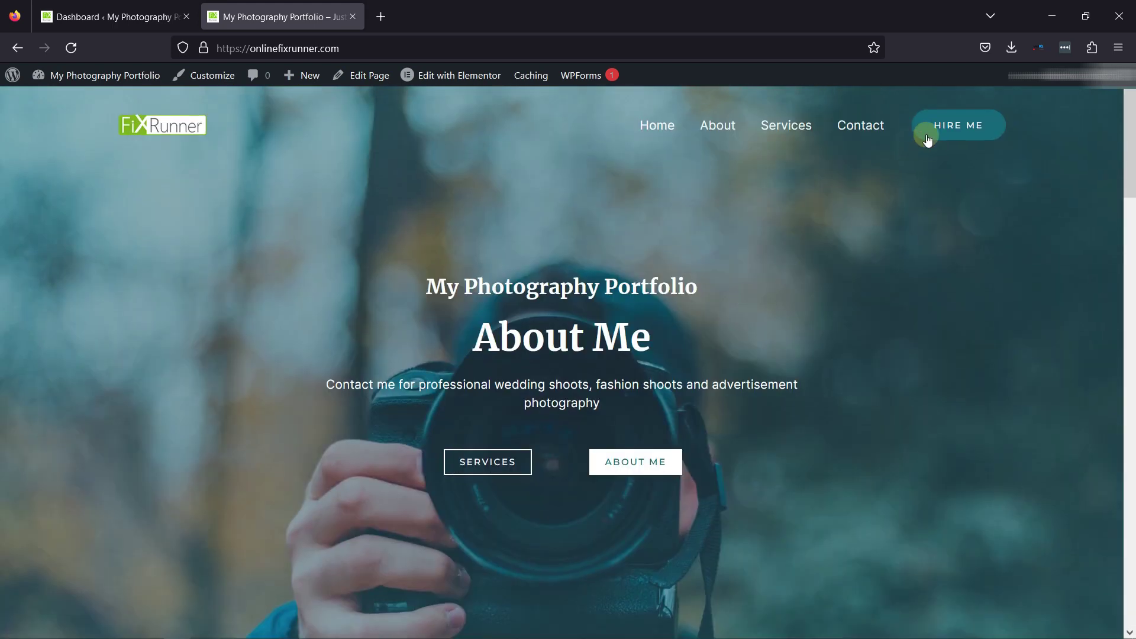
{"action": "left_click", "coordinate": [956, 126]}
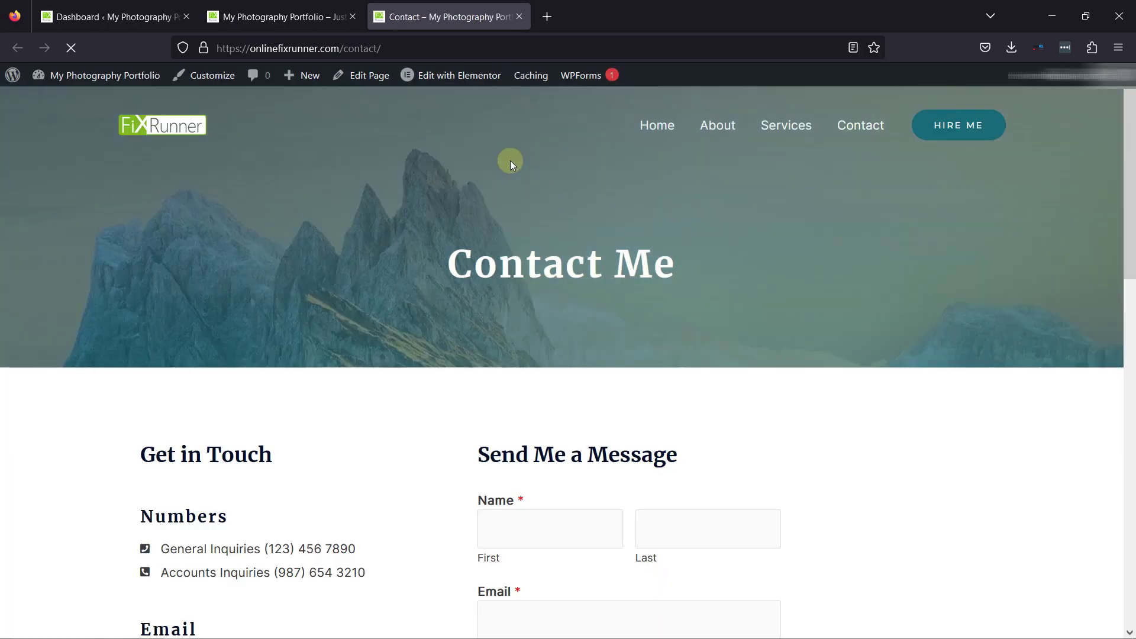
{"action": "left_click", "coordinate": [291, 26]}
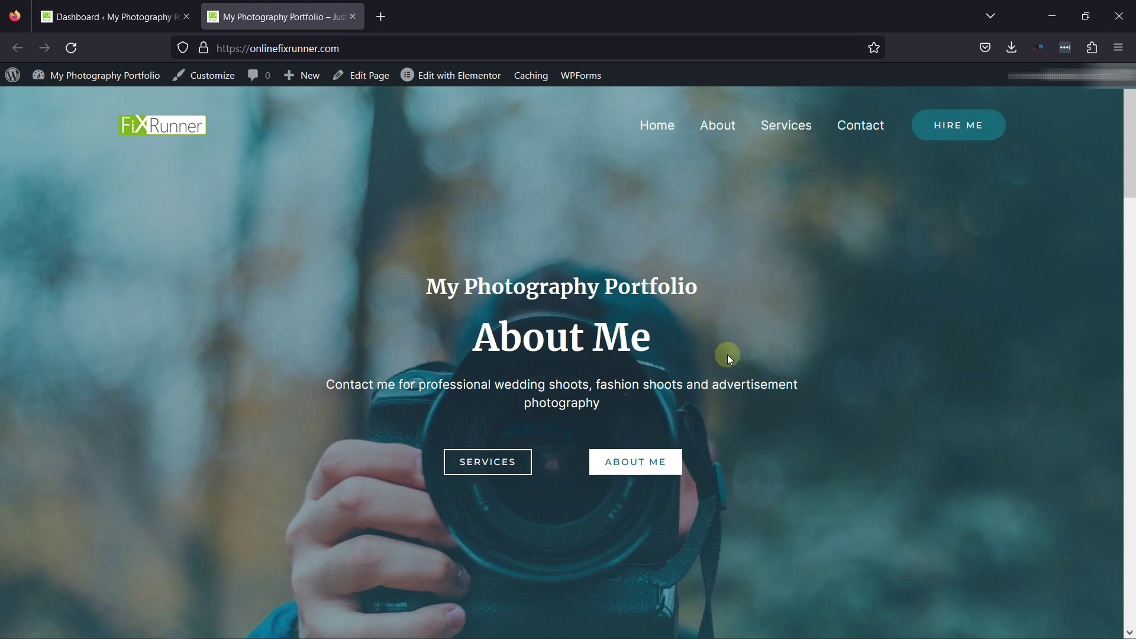
Search plugins for 'photo gallery' and install Photo Gallery by 10Web.
{"action": "left_click", "coordinate": [172, 17]}
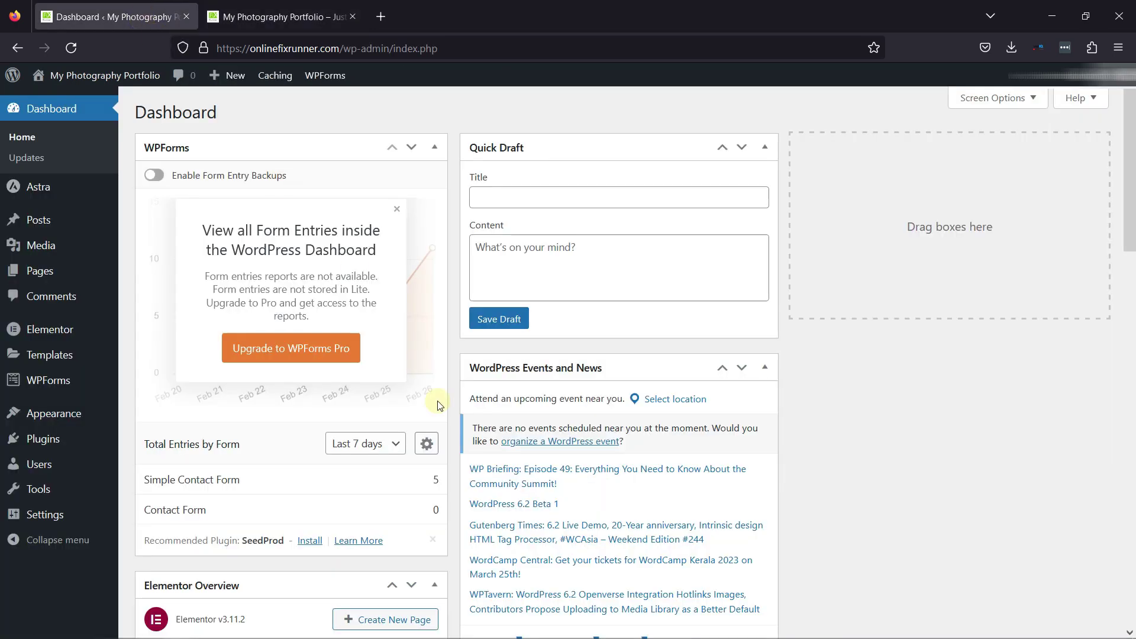
{"action": "mouse_move", "coordinate": [95, 439]}
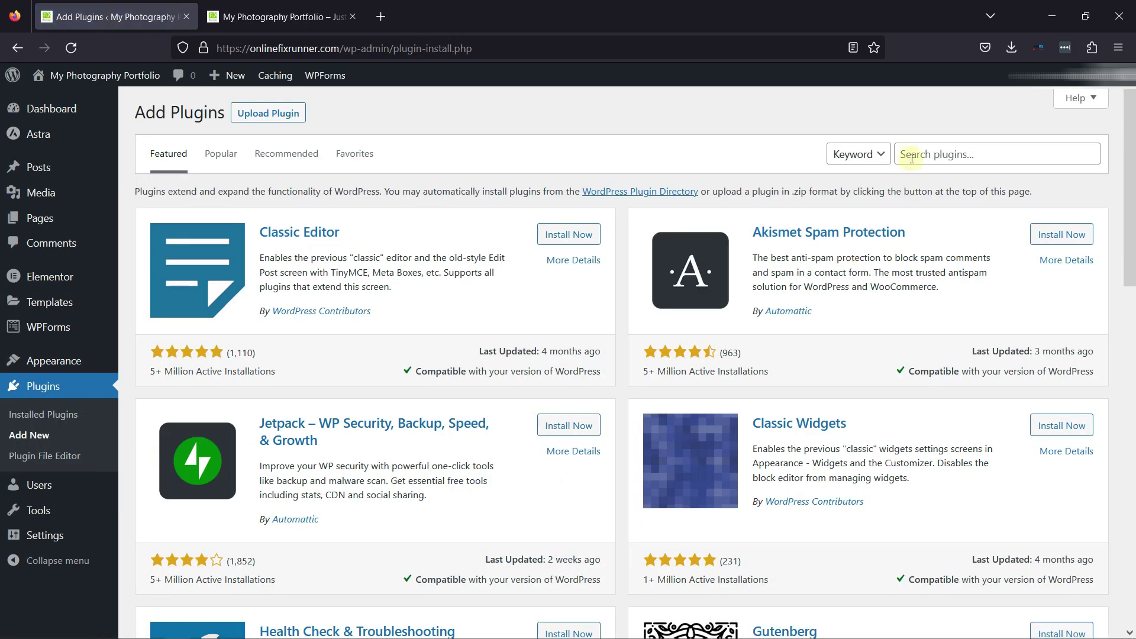
{"action": "left_click", "coordinate": [911, 158]}
{"action": "type", "text": "photo"}
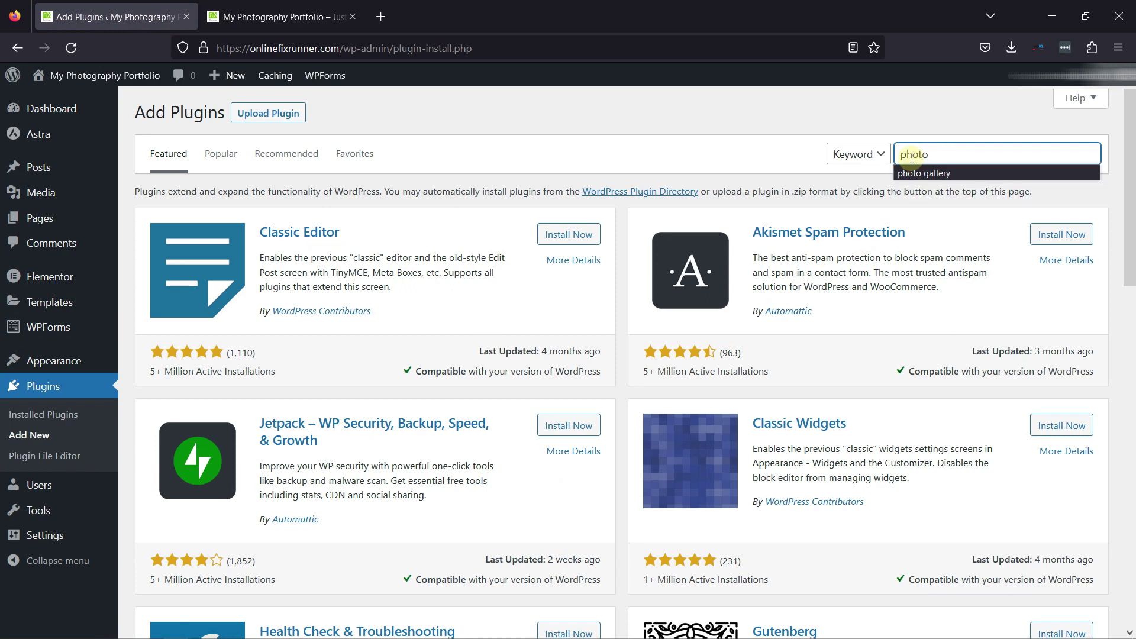
{"action": "type", "text": " gall"}
{"action": "key", "text": "Down"}
{"action": "key", "text": "Return"}
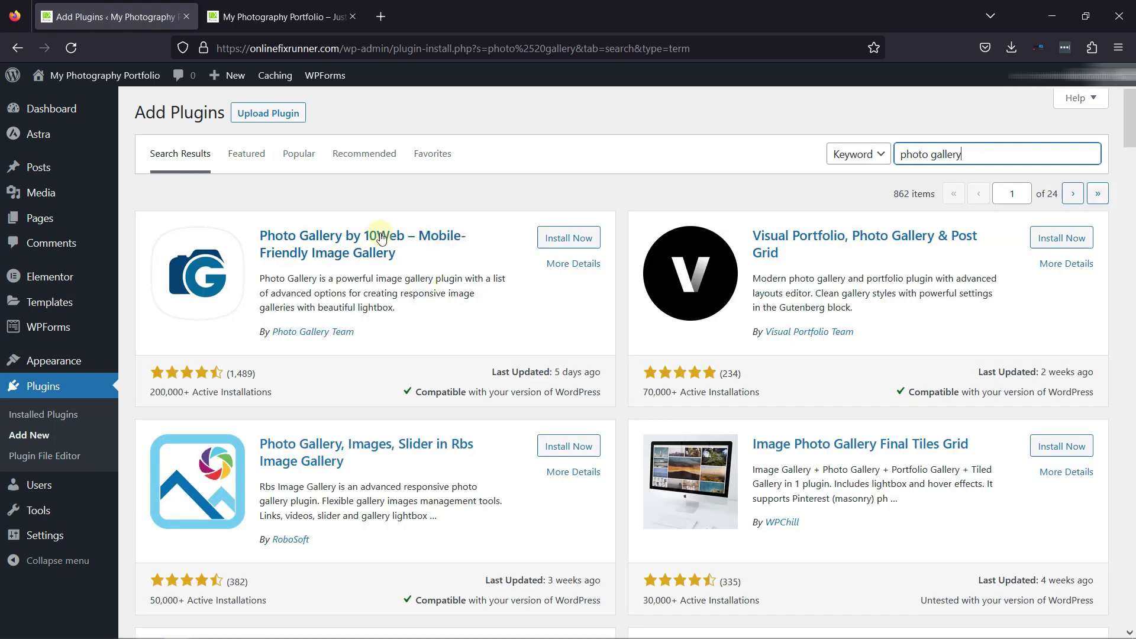
{"action": "left_click", "coordinate": [562, 238]}
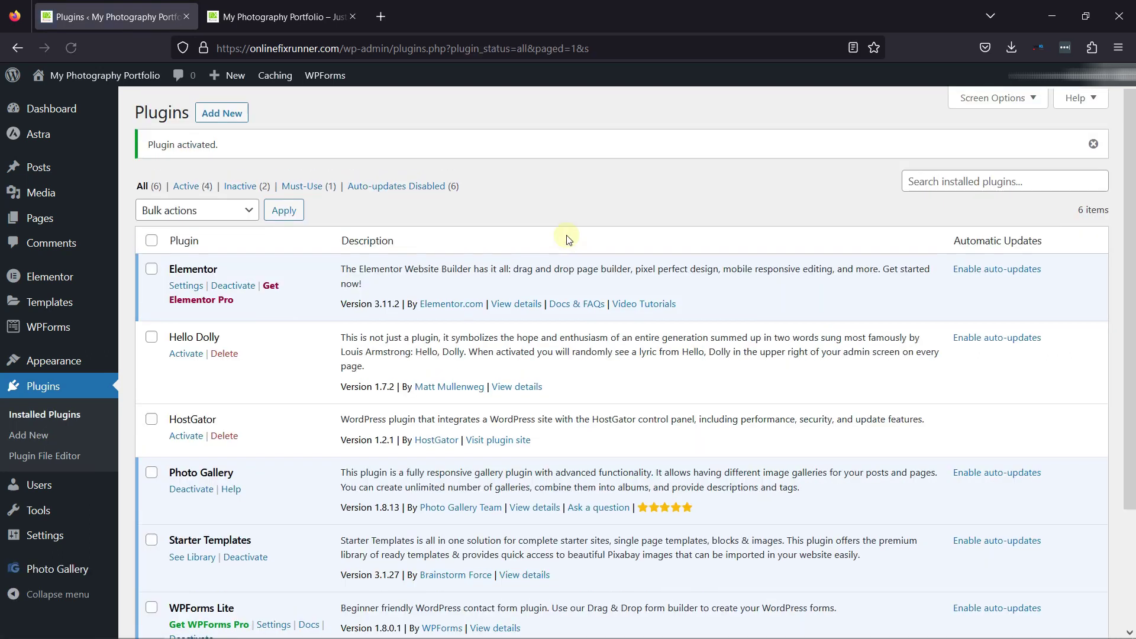
{"action": "scroll", "coordinate": [566, 239], "scroll_direction": "down", "scroll_amount": 3}
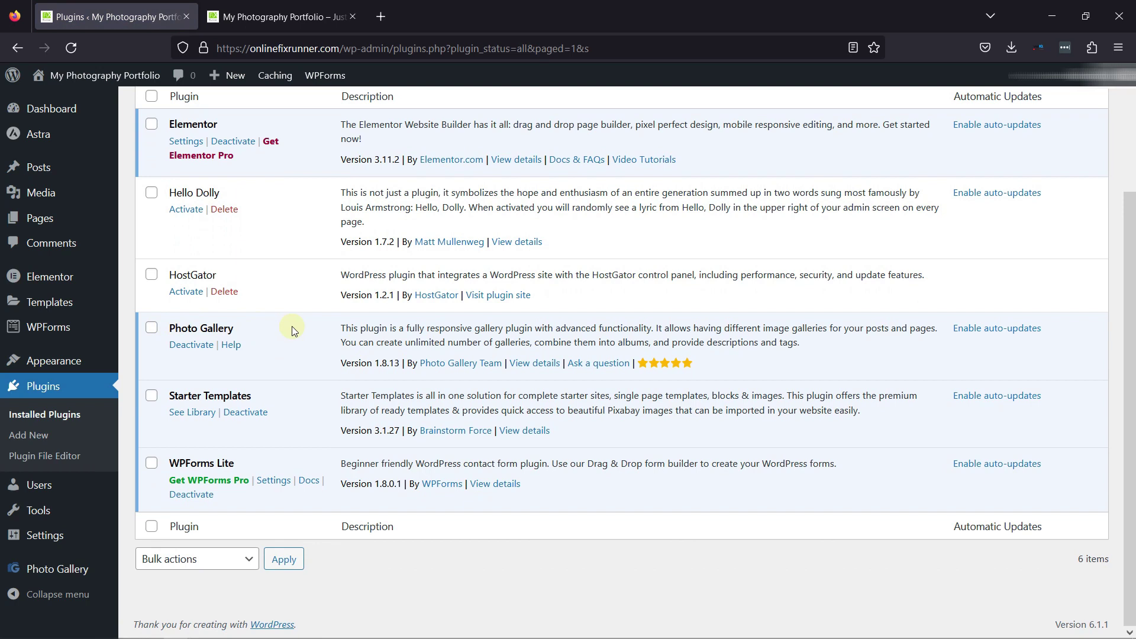
{"action": "scroll", "coordinate": [292, 325], "scroll_direction": "up", "scroll_amount": 3}
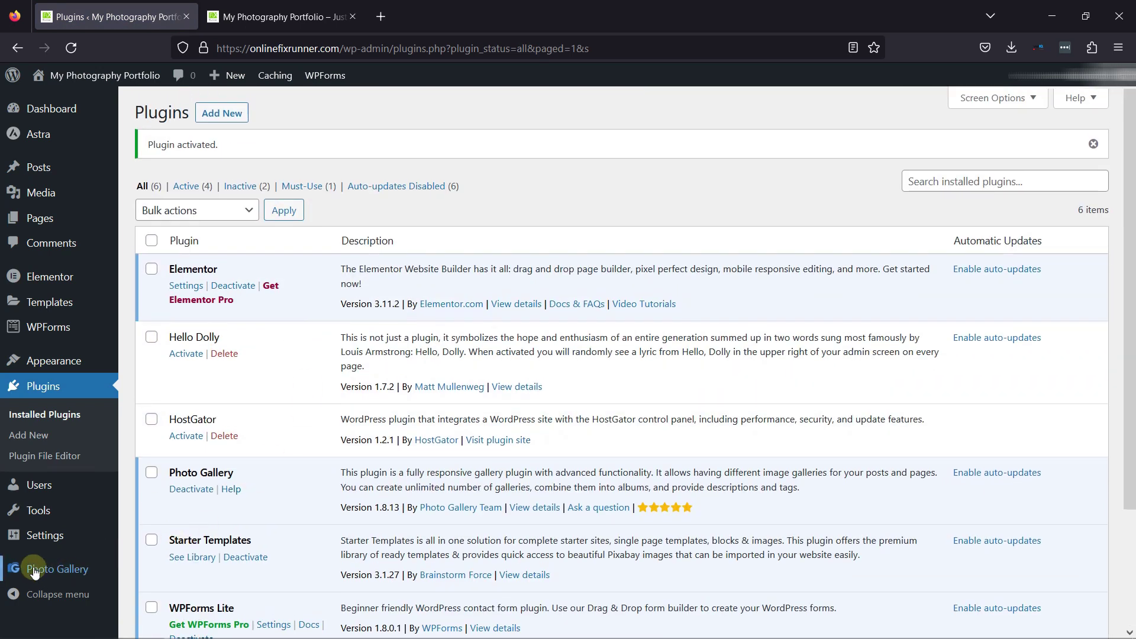
Open the live Services page and scroll through its Wedding and Fashion sections.
{"action": "mouse_move", "coordinate": [65, 576]}
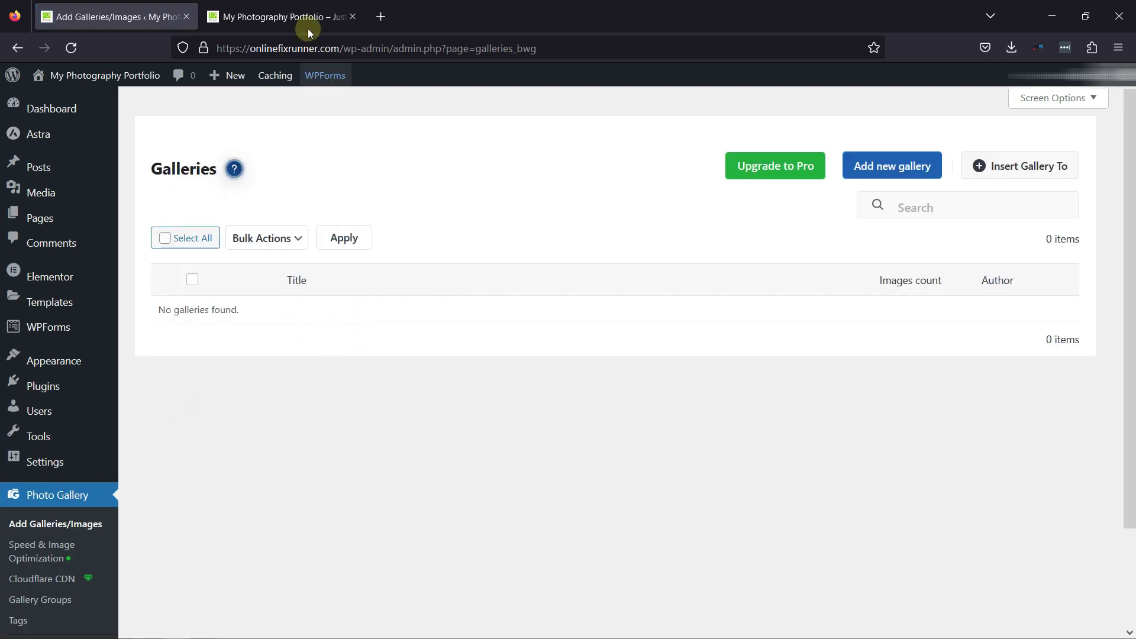
{"action": "left_click", "coordinate": [296, 16]}
{"action": "left_click", "coordinate": [785, 133]}
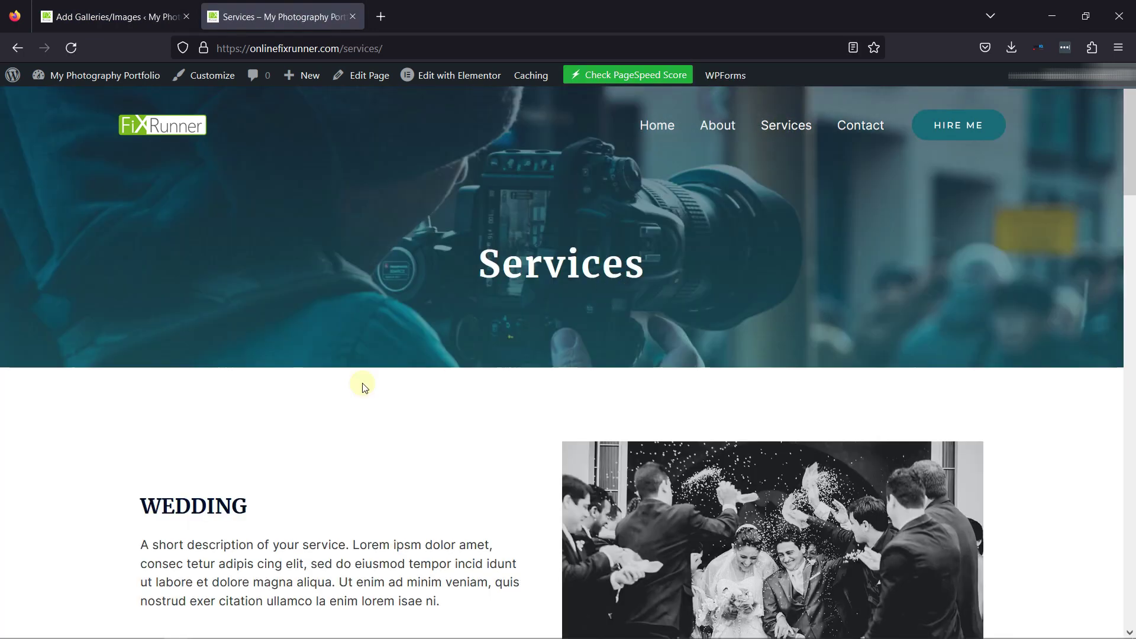
{"action": "scroll", "coordinate": [294, 399], "scroll_direction": "down", "scroll_amount": 4}
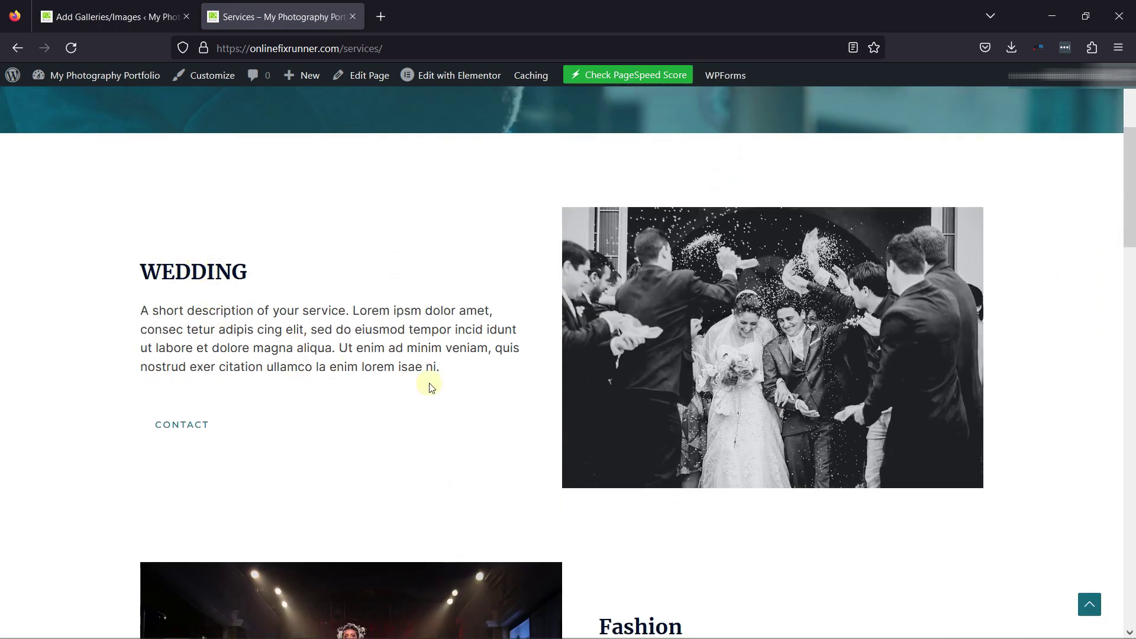
{"action": "scroll", "coordinate": [430, 386], "scroll_direction": "down", "scroll_amount": 3}
{"action": "scroll", "coordinate": [459, 318], "scroll_direction": "up", "scroll_amount": 1}
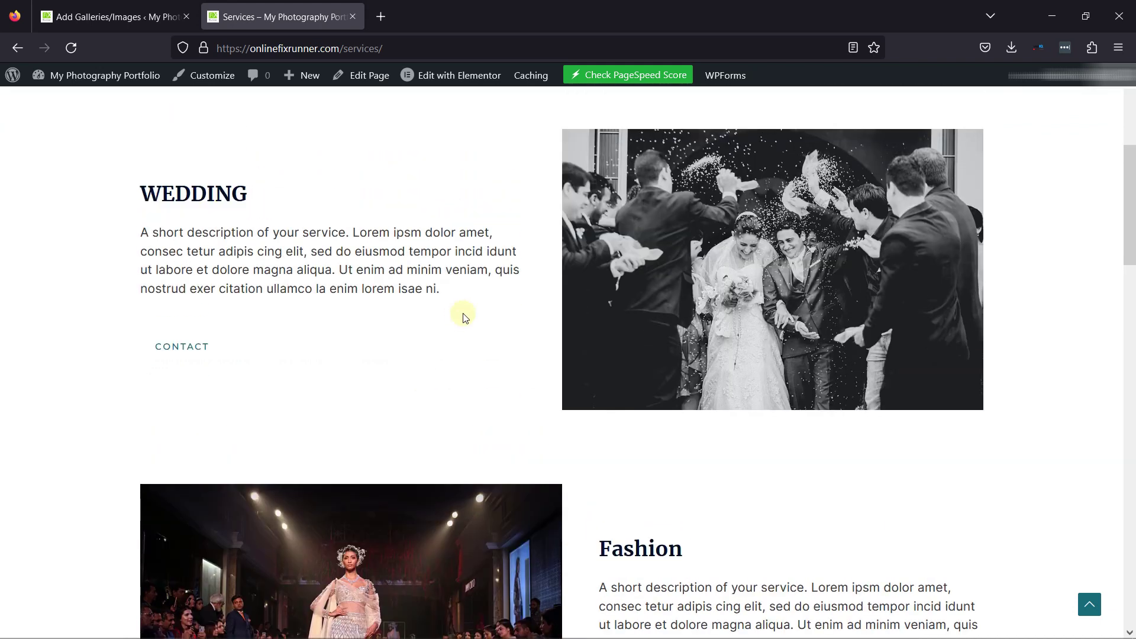
Start a new gallery and add the wedding veil photo from the media library.
{"action": "left_click", "coordinate": [113, 16]}
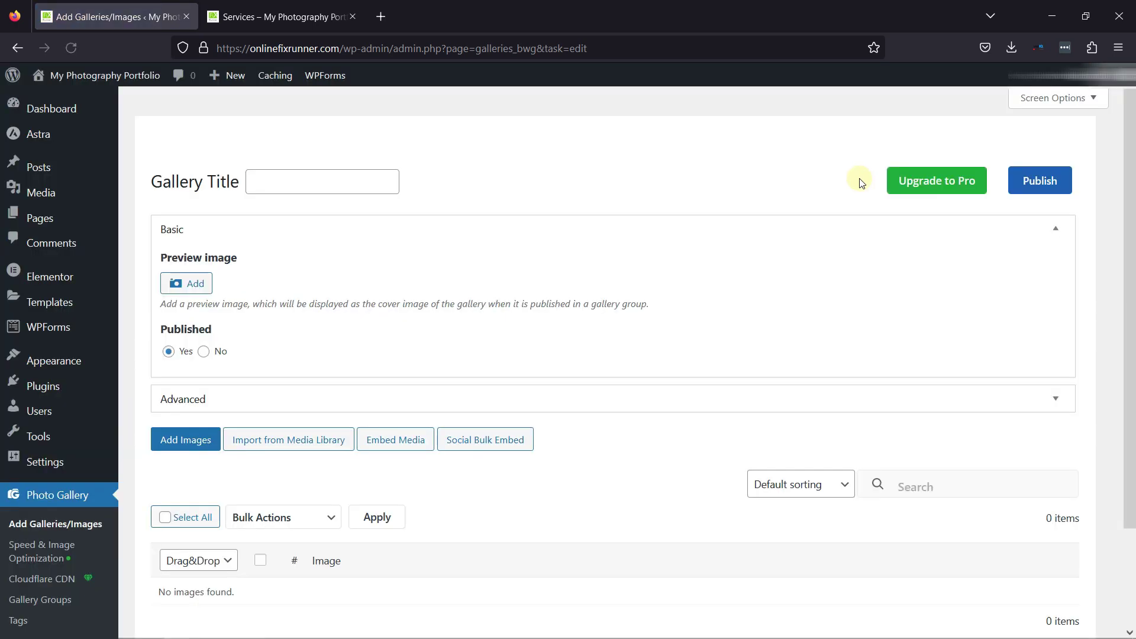
{"action": "left_click", "coordinate": [333, 176]}
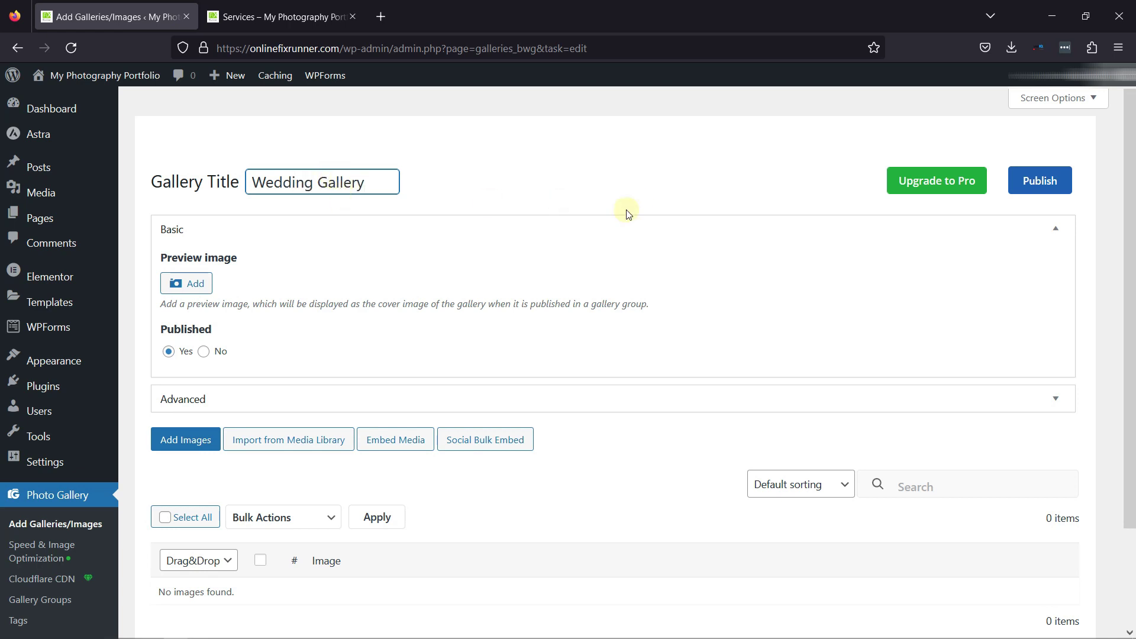
{"action": "left_click", "coordinate": [285, 441]}
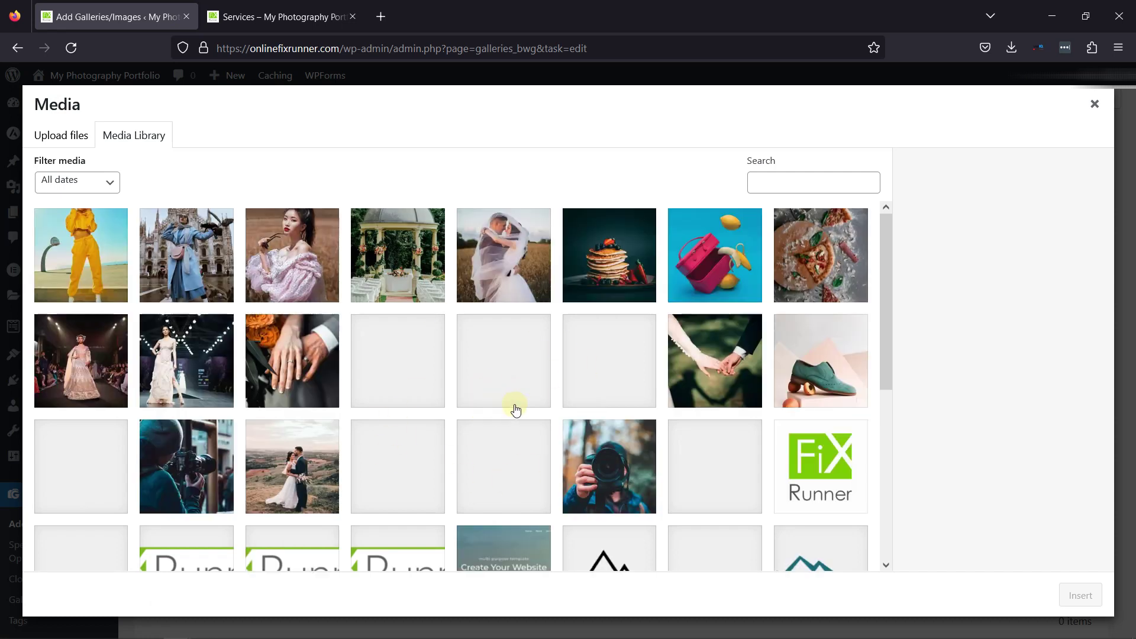
{"action": "left_click", "coordinate": [521, 265]}
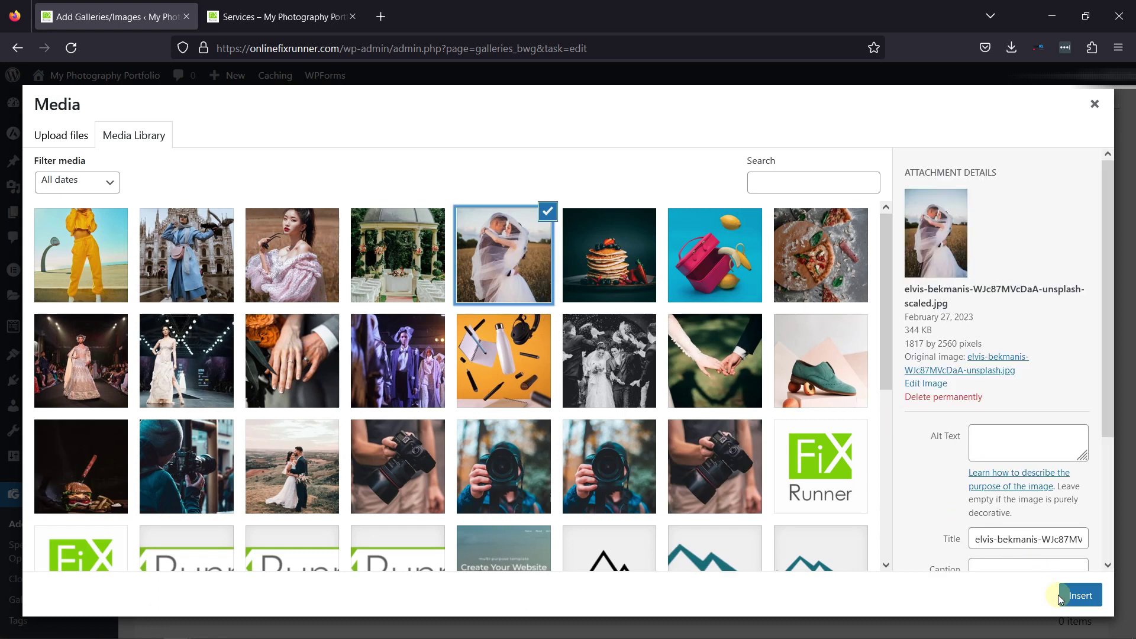
{"action": "left_click", "coordinate": [1079, 595]}
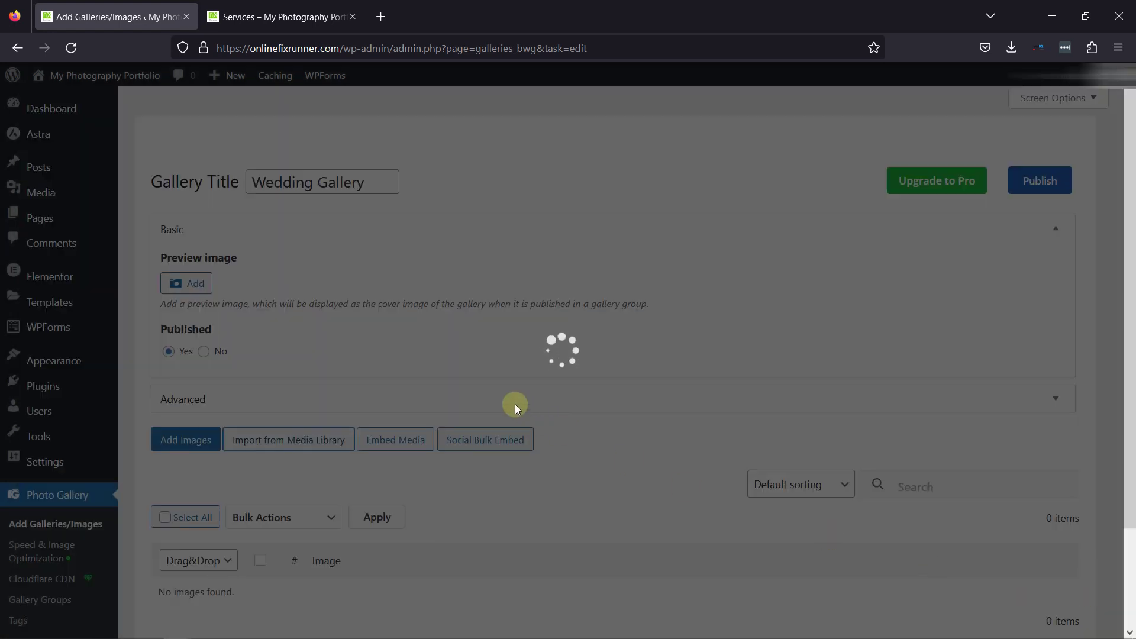
{"action": "scroll", "coordinate": [516, 408], "scroll_direction": "down", "scroll_amount": 1}
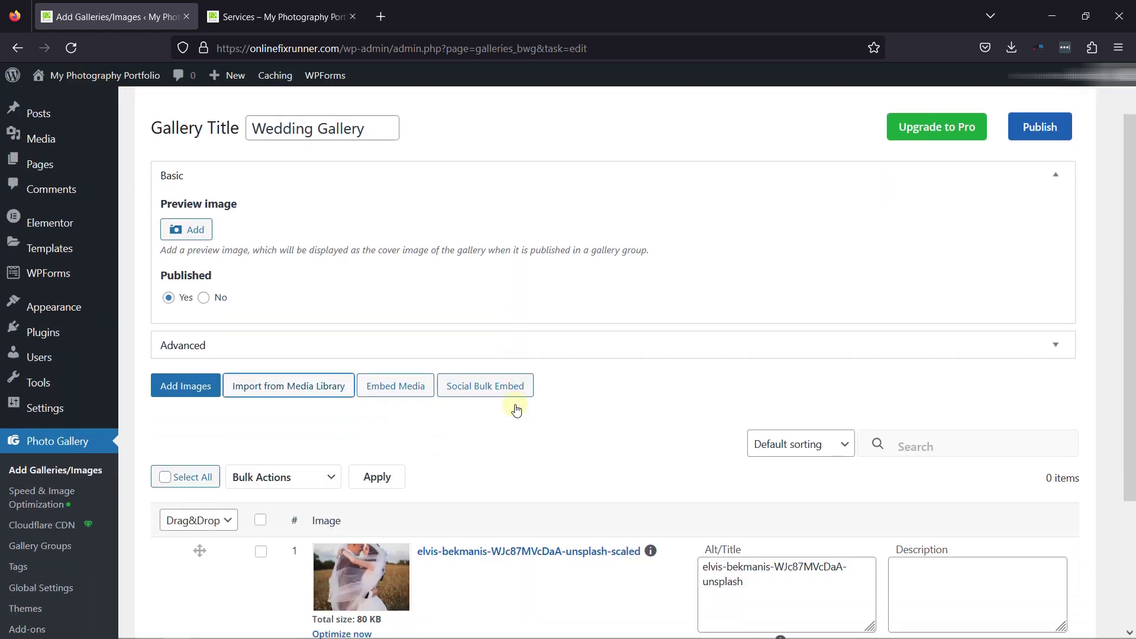
{"action": "scroll", "coordinate": [473, 439], "scroll_direction": "up", "scroll_amount": 1}
{"action": "scroll", "coordinate": [473, 439], "scroll_direction": "down", "scroll_amount": 1}
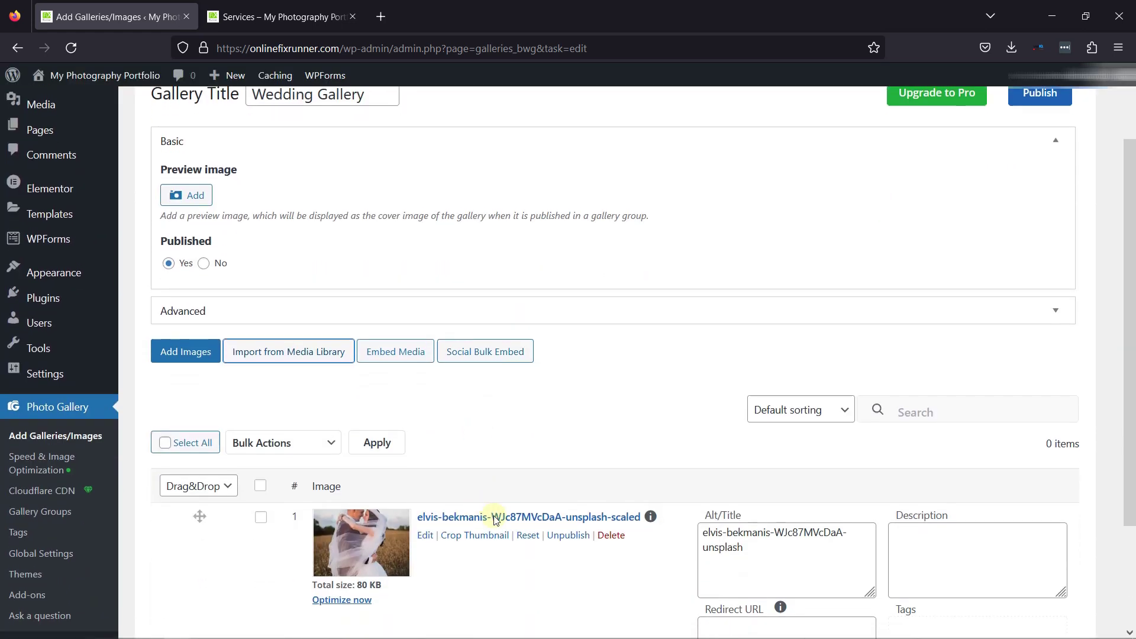
{"action": "scroll", "coordinate": [414, 432], "scroll_direction": "down", "scroll_amount": 2}
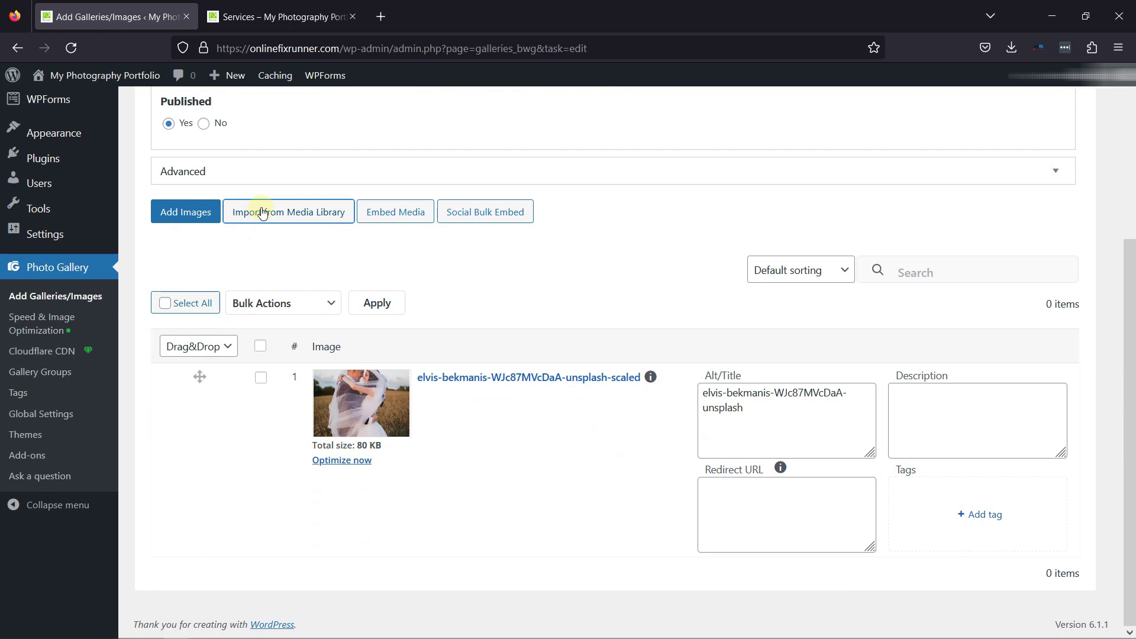
Insert the gazebo, hands, black-and-white group, rings and hilltop couple photos.
{"action": "left_click", "coordinate": [293, 220]}
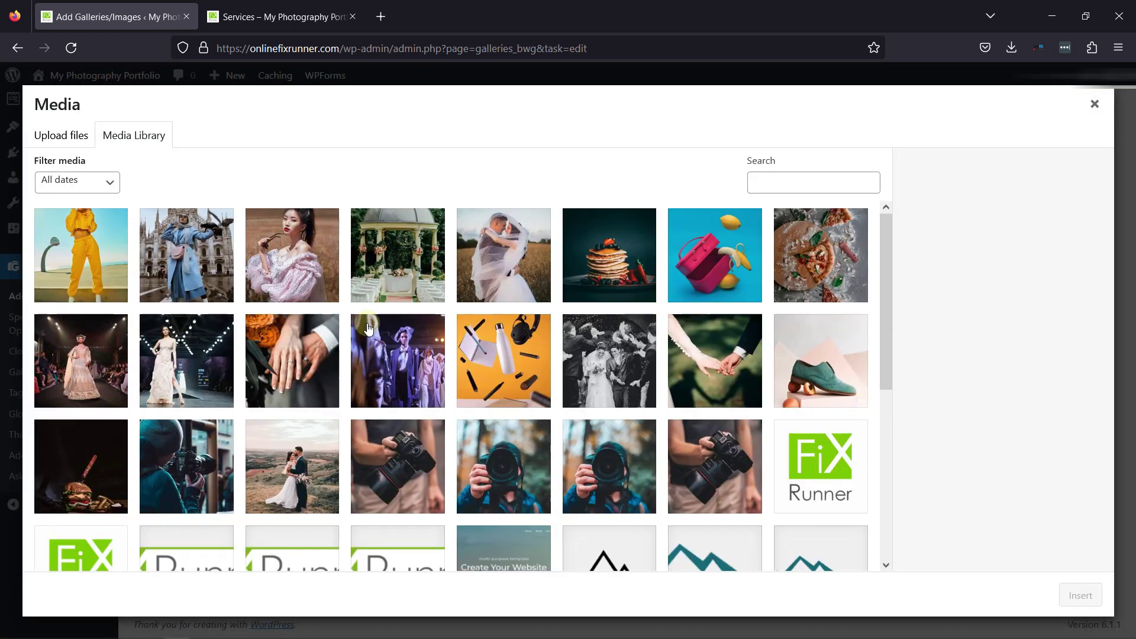
{"action": "left_click", "coordinate": [410, 268]}
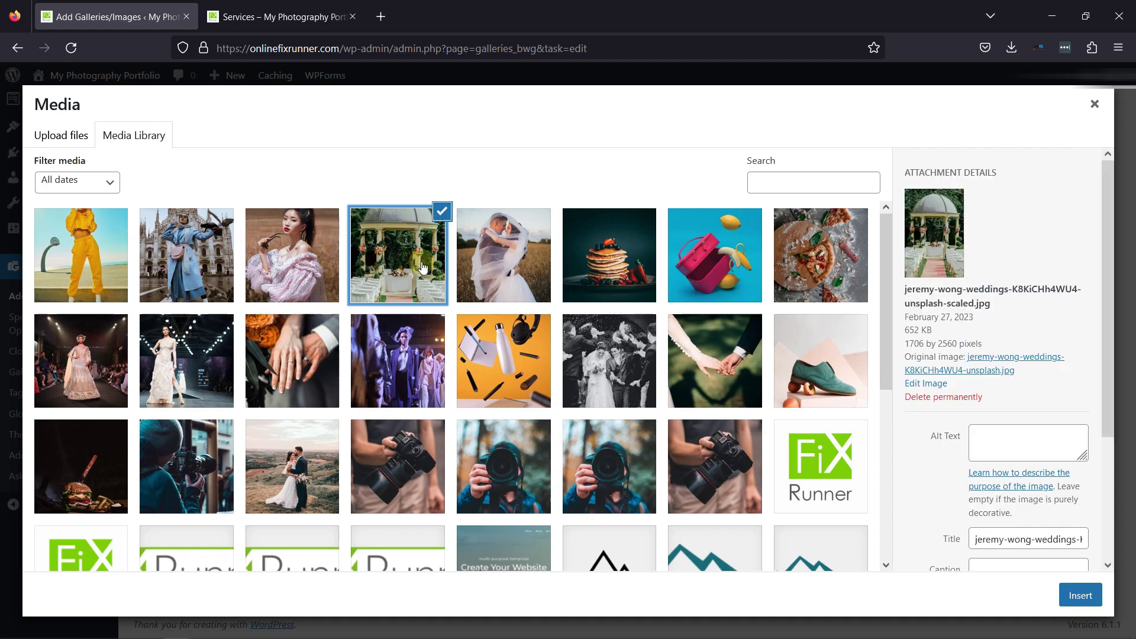
{"action": "left_click", "coordinate": [682, 385]}
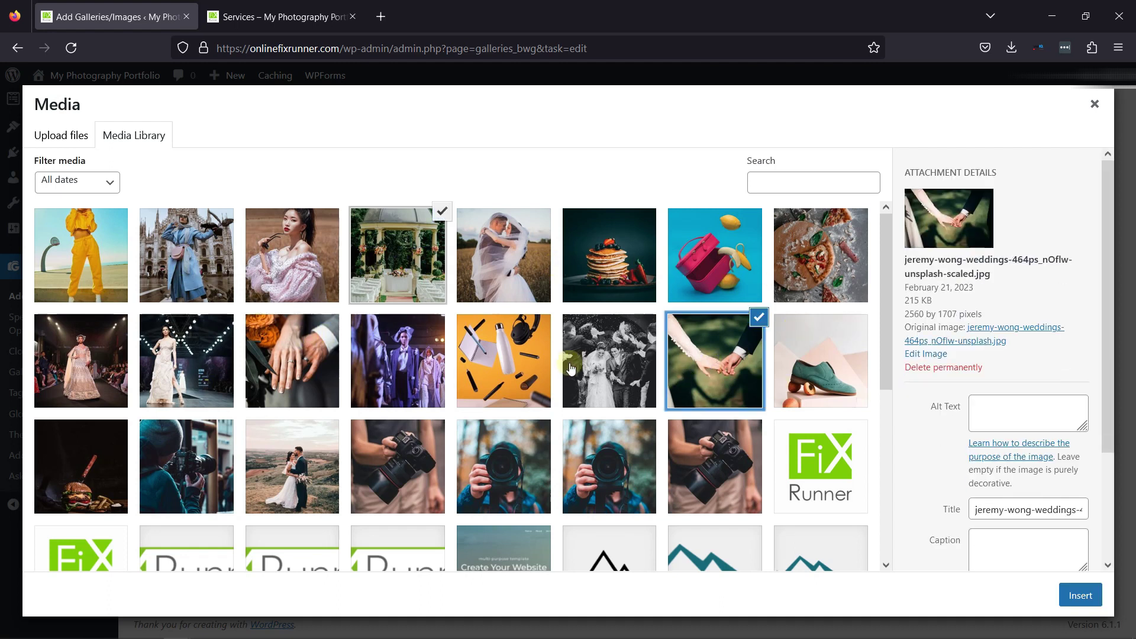
{"action": "left_click", "coordinate": [577, 362]}
{"action": "left_click", "coordinate": [300, 356]}
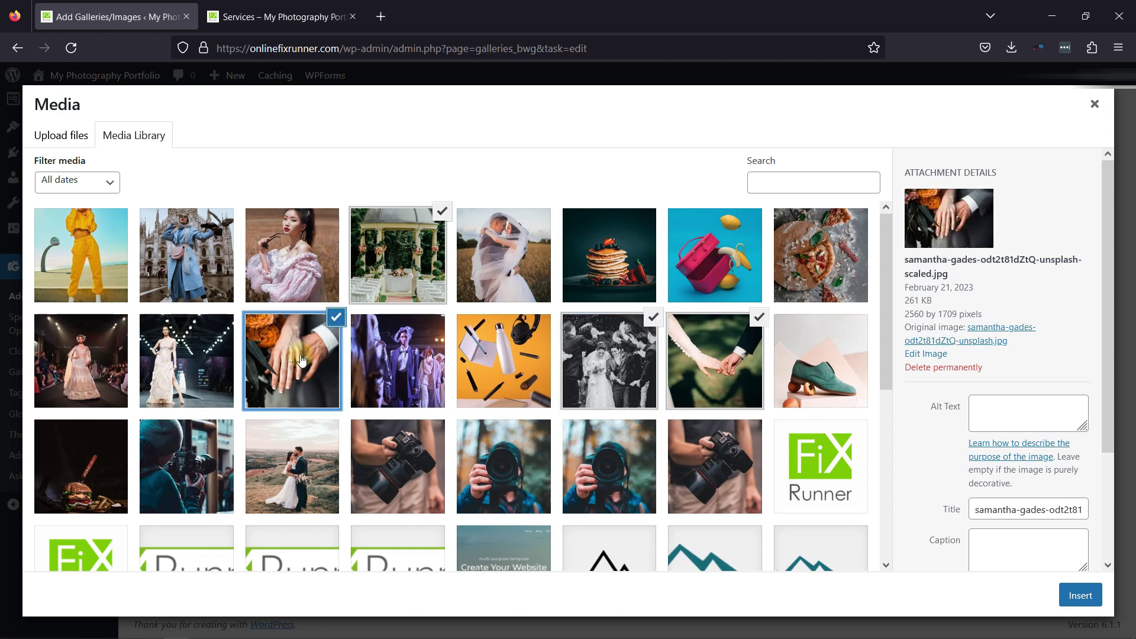
{"action": "left_click", "coordinate": [270, 487]}
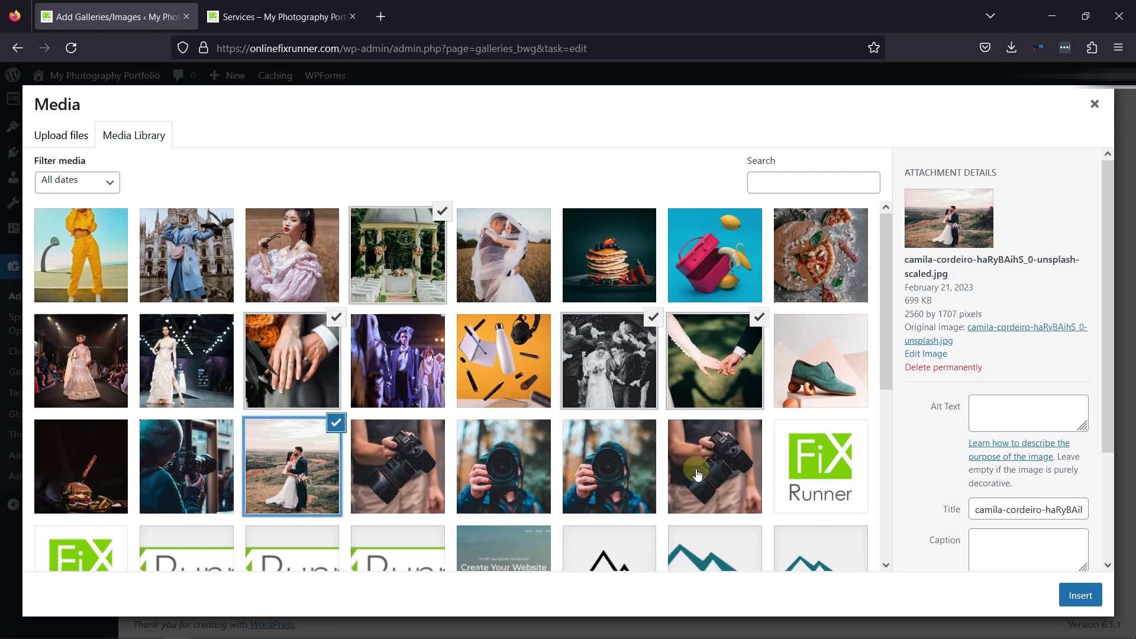
{"action": "scroll", "coordinate": [767, 467], "scroll_direction": "down", "scroll_amount": 3}
{"action": "scroll", "coordinate": [767, 469], "scroll_direction": "up", "scroll_amount": 2}
{"action": "scroll", "coordinate": [768, 468], "scroll_direction": "up", "scroll_amount": 1}
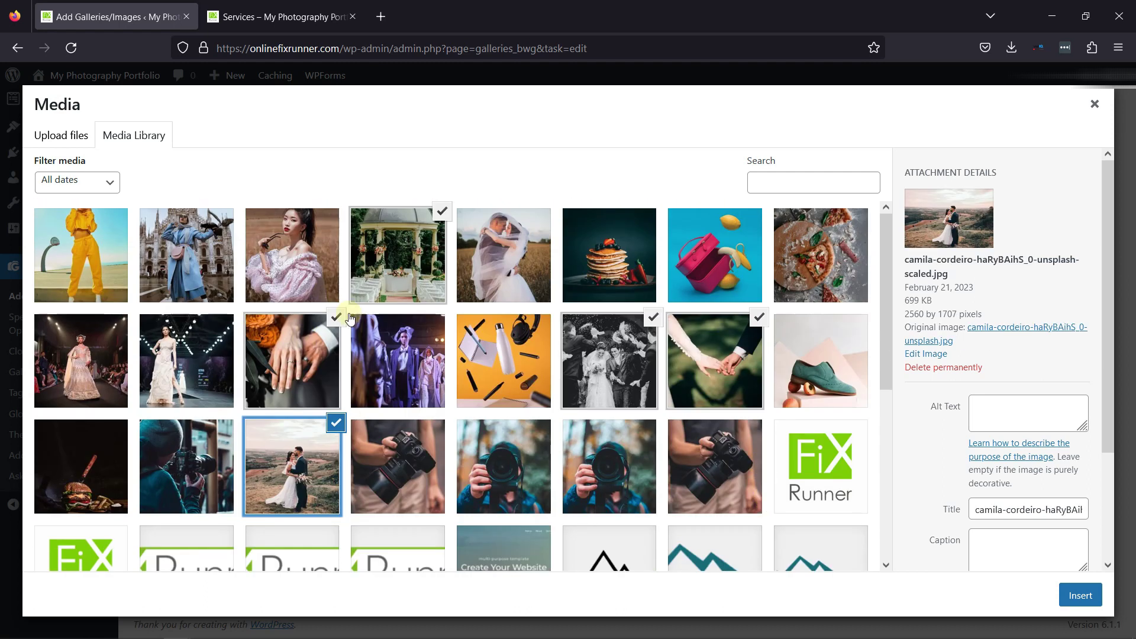
{"action": "left_click", "coordinate": [1081, 595]}
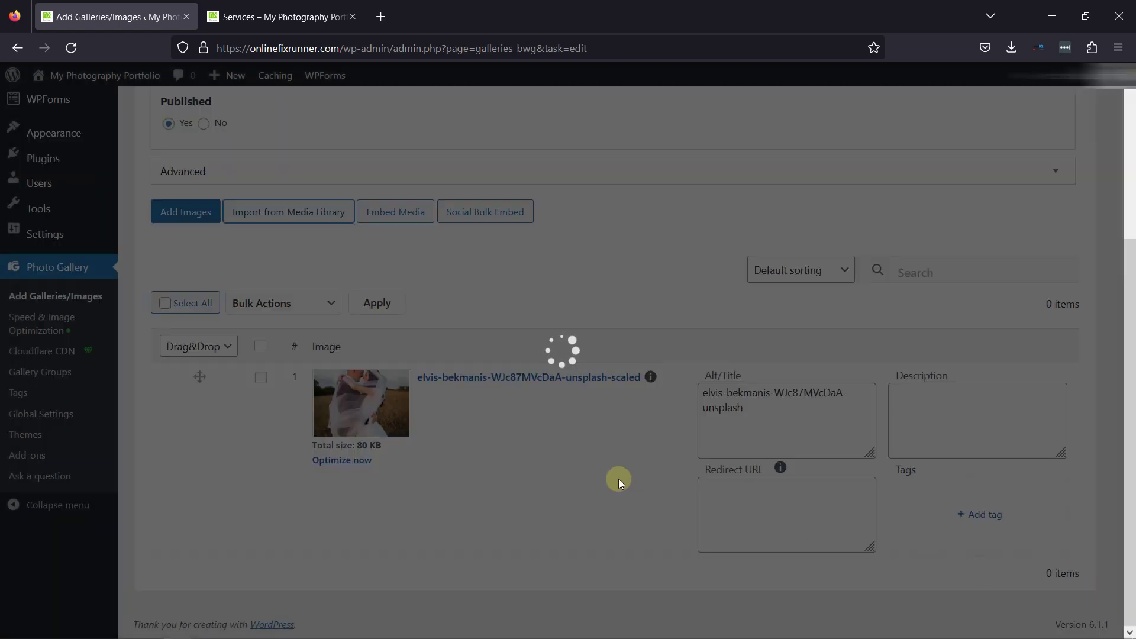
Clear the Alt/Title text of all six wedding images.
{"action": "mouse_move", "coordinate": [636, 402]}
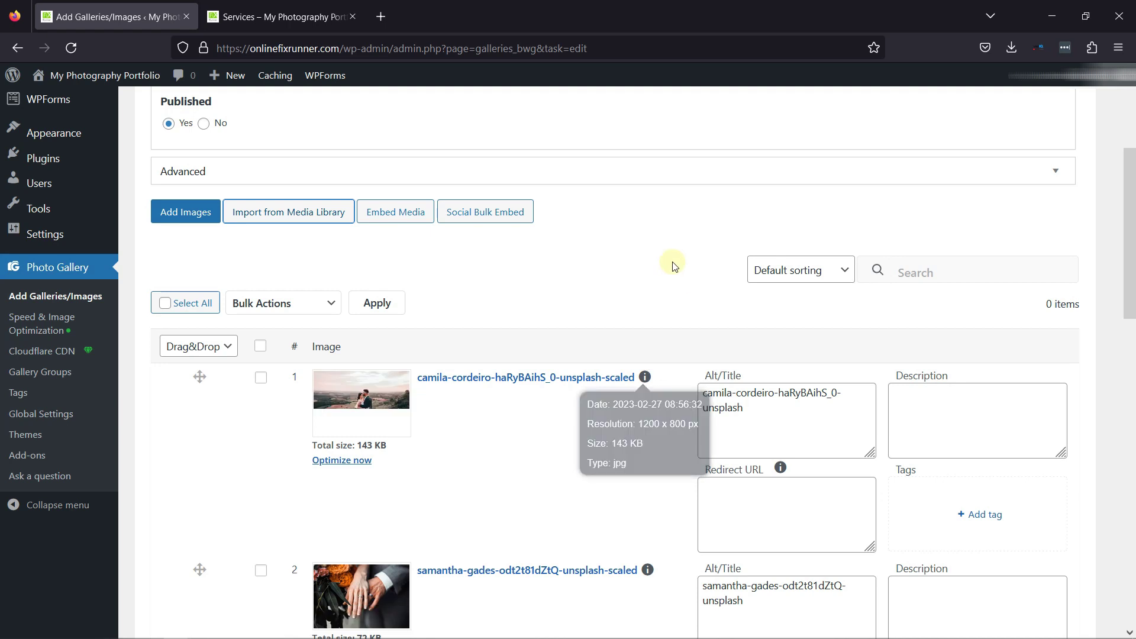
{"action": "scroll", "coordinate": [598, 324], "scroll_direction": "down", "scroll_amount": 10}
{"action": "scroll", "coordinate": [598, 327], "scroll_direction": "down", "scroll_amount": 5}
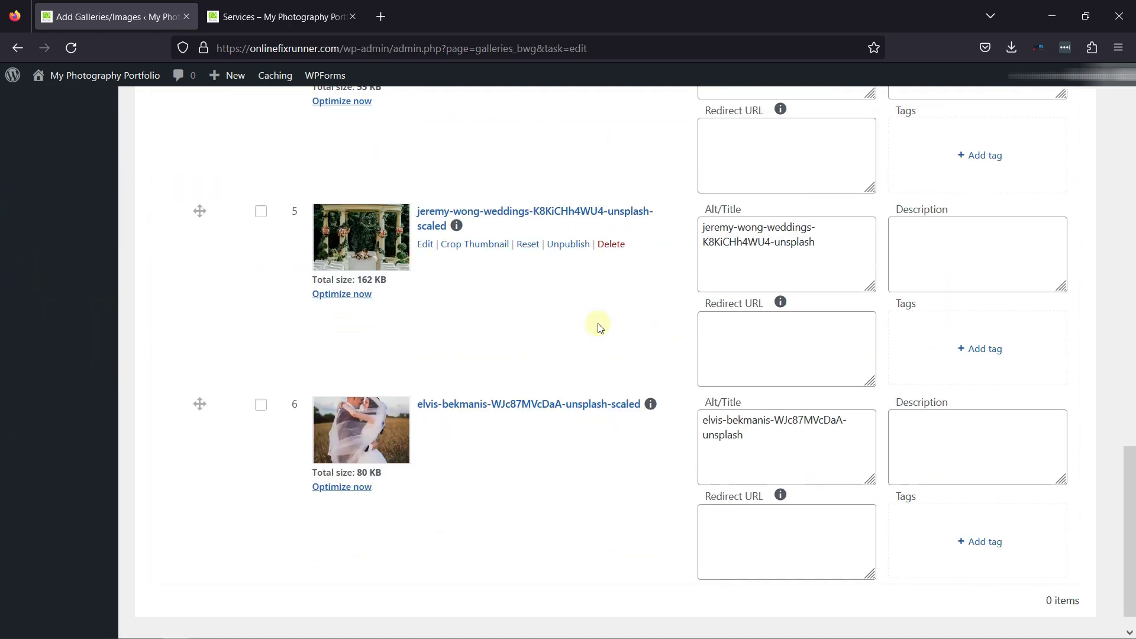
{"action": "scroll", "coordinate": [598, 327], "scroll_direction": "up", "scroll_amount": 16}
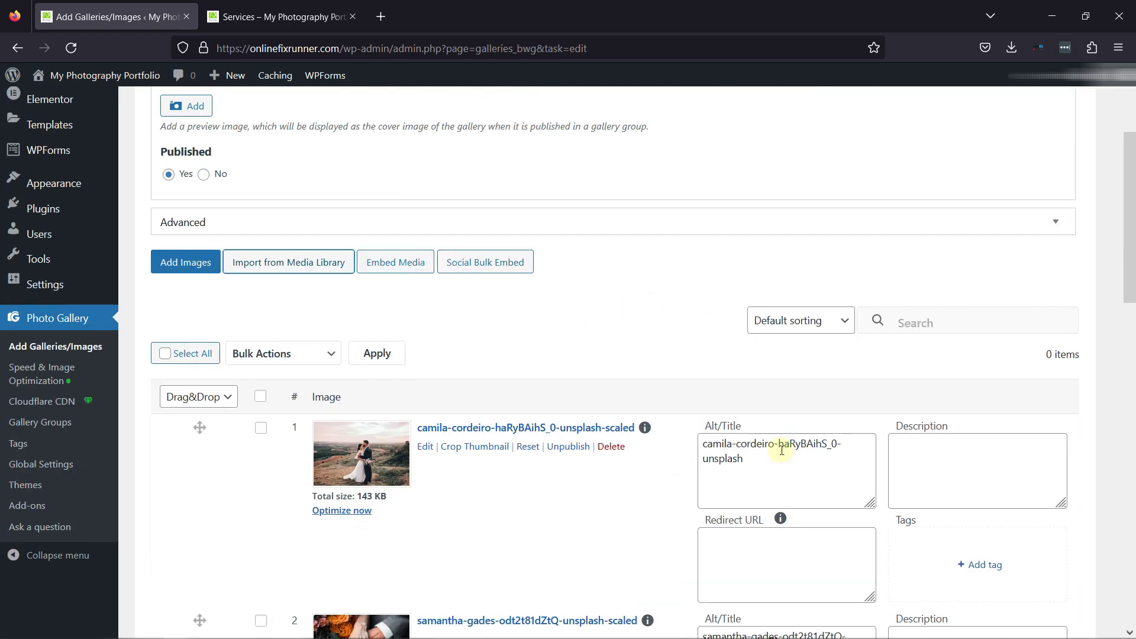
{"action": "left_click_drag", "start_coordinate": [772, 467], "coordinate": [681, 441]}
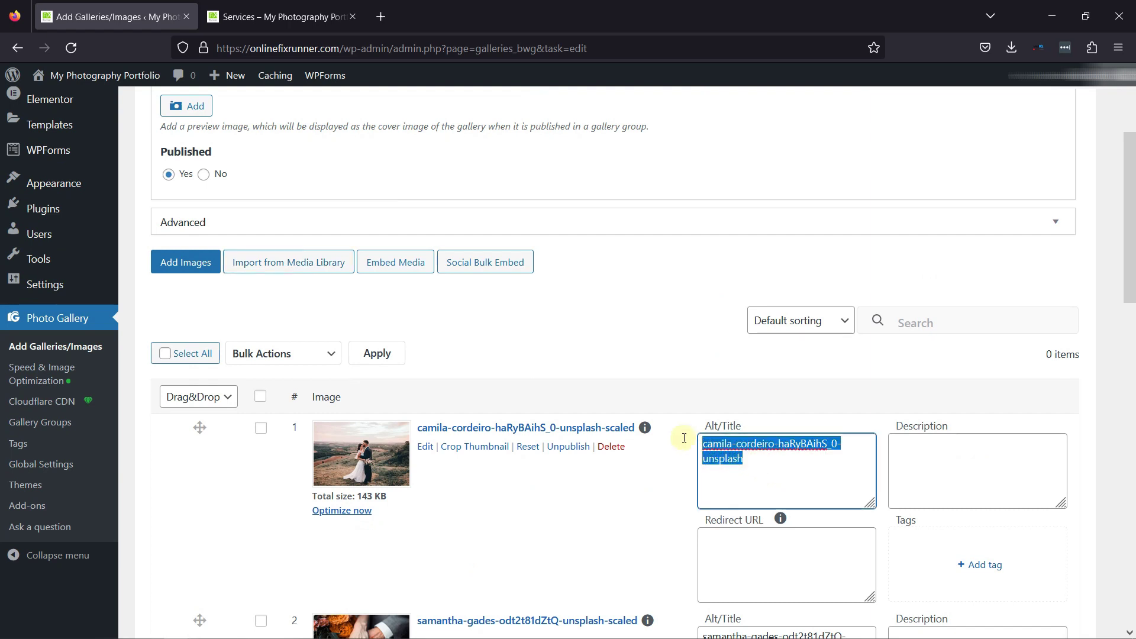
{"action": "key", "text": "BackSpace"}
{"action": "scroll", "coordinate": [851, 438], "scroll_direction": "down", "scroll_amount": 4}
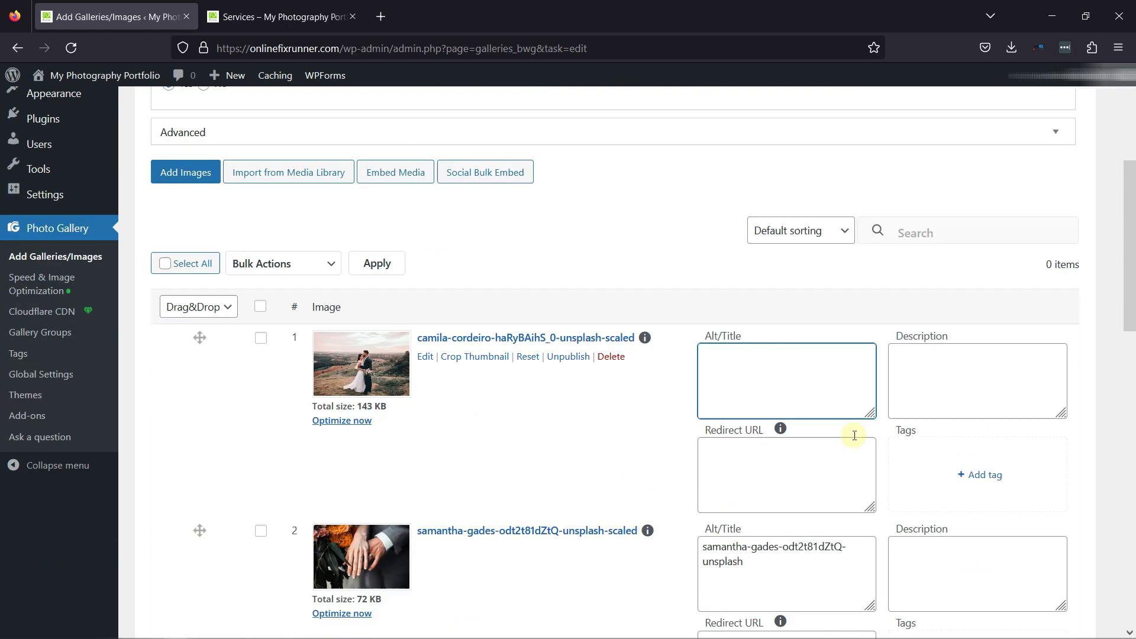
{"action": "left_click", "coordinate": [787, 426]}
{"action": "key", "text": "ctrl+a"}
{"action": "key", "text": "BackSpace"}
{"action": "scroll", "coordinate": [797, 451], "scroll_direction": "down", "scroll_amount": 4}
{"action": "left_click_drag", "start_coordinate": [748, 452], "coordinate": [695, 428]}
{"action": "key", "text": "BackSpace"}
{"action": "scroll", "coordinate": [800, 505], "scroll_direction": "down", "scroll_amount": 4}
{"action": "left_click_drag", "start_coordinate": [826, 344], "coordinate": [686, 322]}
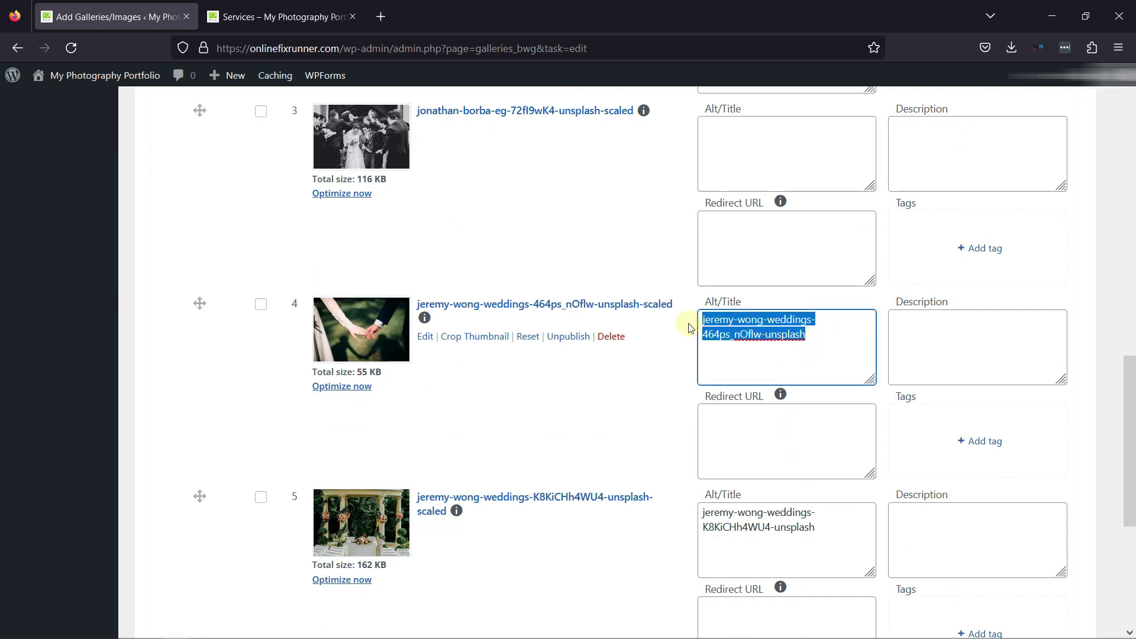
{"action": "key", "text": "BackSpace"}
{"action": "scroll", "coordinate": [805, 355], "scroll_direction": "down", "scroll_amount": 4}
{"action": "left_click_drag", "start_coordinate": [813, 330], "coordinate": [679, 286]}
{"action": "key", "text": "BackSpace"}
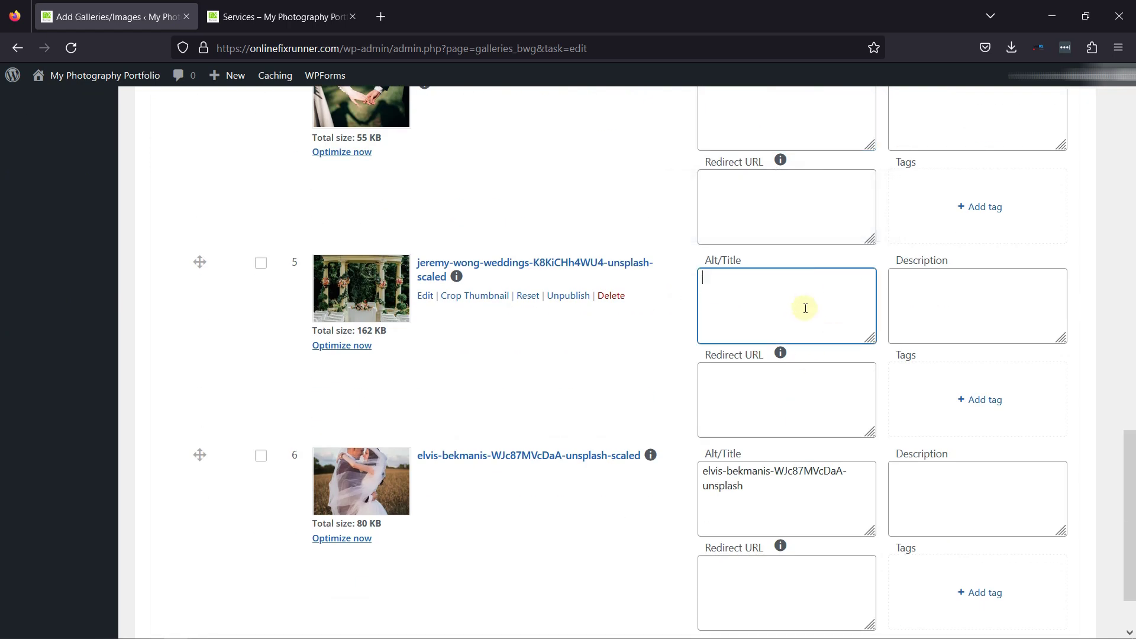
{"action": "scroll", "coordinate": [814, 413], "scroll_direction": "down", "scroll_amount": 3}
{"action": "left_click_drag", "start_coordinate": [760, 421], "coordinate": [674, 395]}
{"action": "key", "text": "BackSpace"}
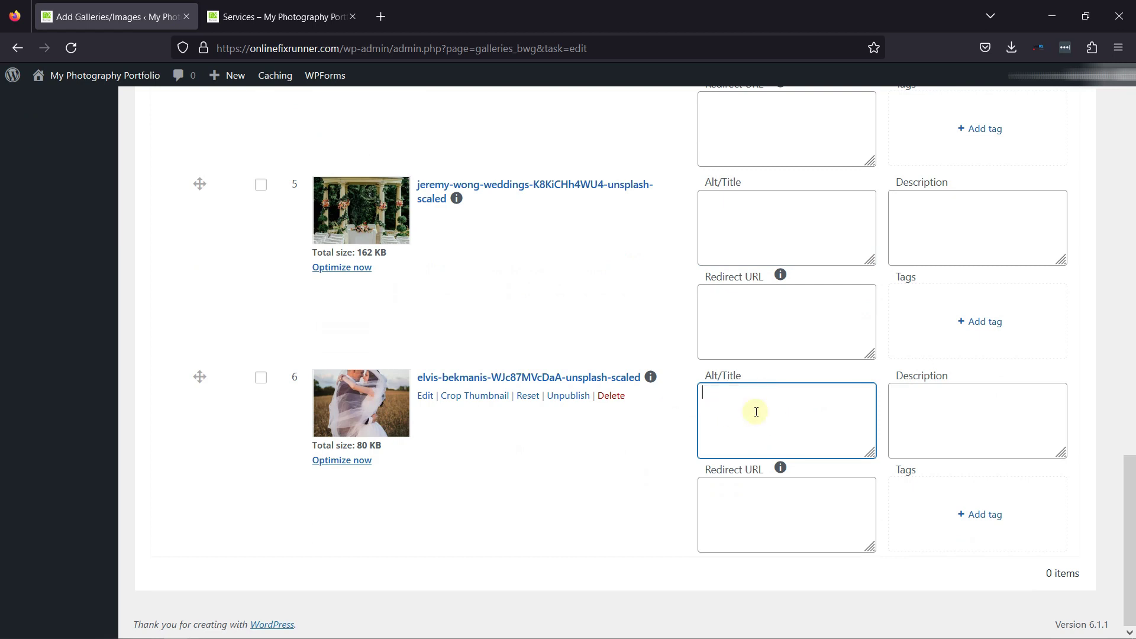
Publish the Wedding Gallery.
{"action": "scroll", "coordinate": [796, 431], "scroll_direction": "up", "scroll_amount": 15}
{"action": "scroll", "coordinate": [797, 433], "scroll_direction": "up", "scroll_amount": 4}
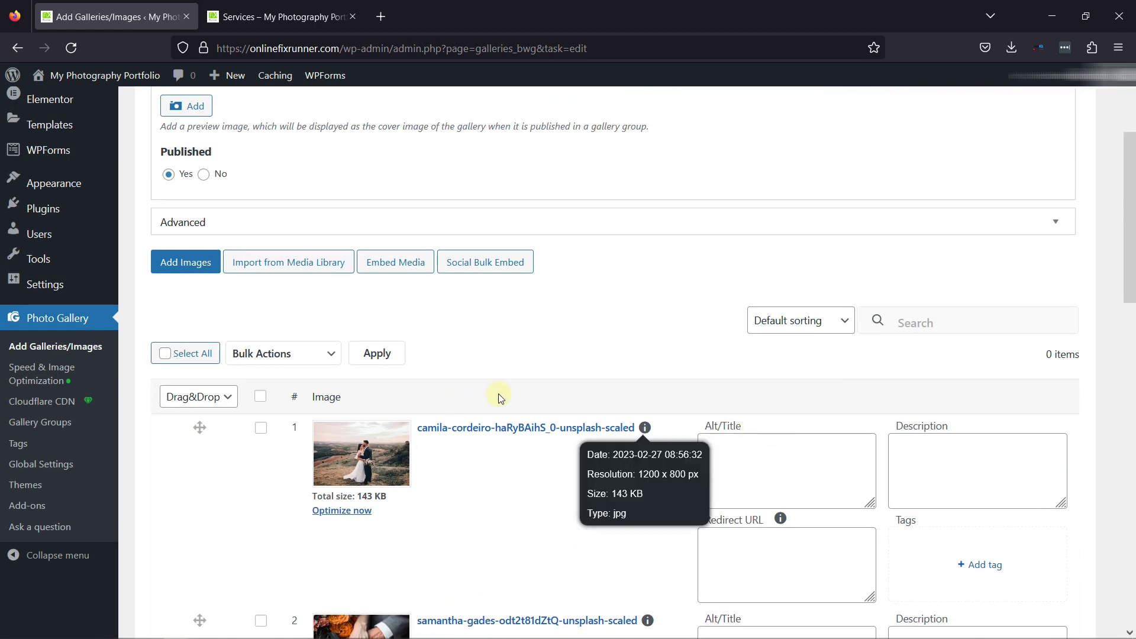
{"action": "scroll", "coordinate": [607, 315], "scroll_direction": "up", "scroll_amount": 3}
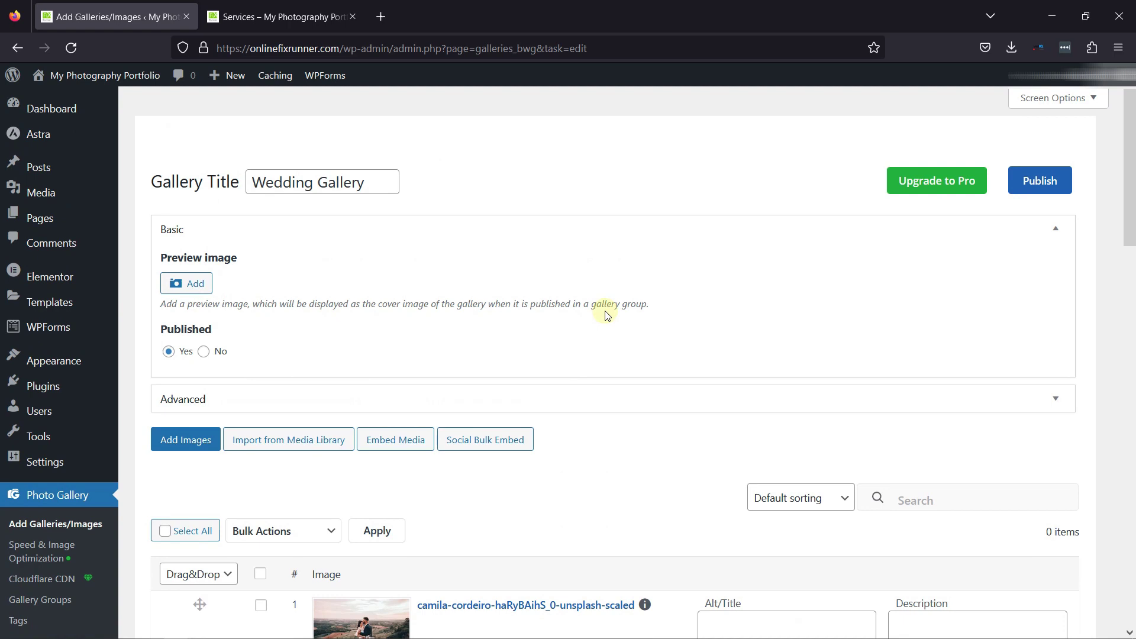
{"action": "left_click", "coordinate": [1024, 182]}
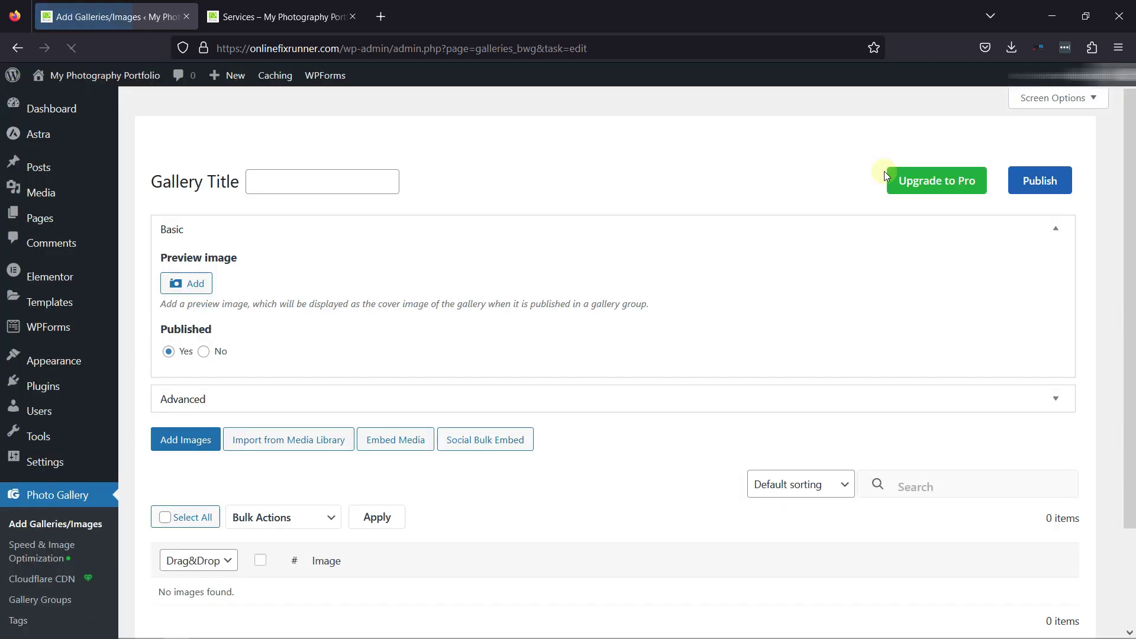
Import the yellow outfit, blue coat, pink, purple, white-gown and pink-gown runway photos.
{"action": "left_click", "coordinate": [329, 181]}
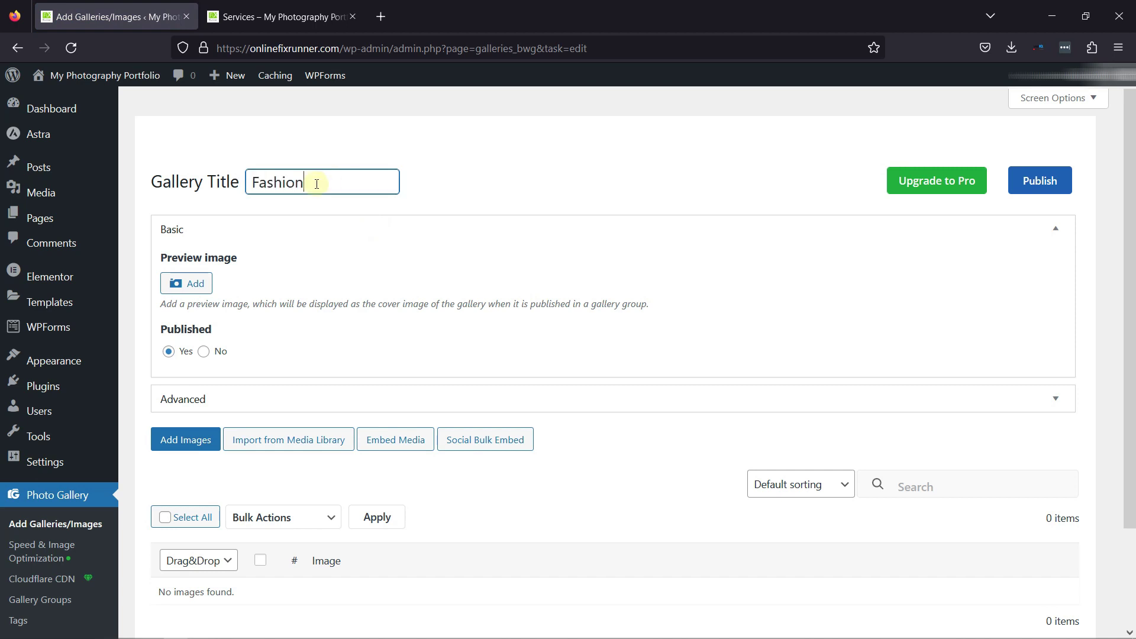
{"action": "scroll", "coordinate": [314, 267], "scroll_direction": "down", "scroll_amount": 3}
{"action": "left_click", "coordinate": [267, 322]}
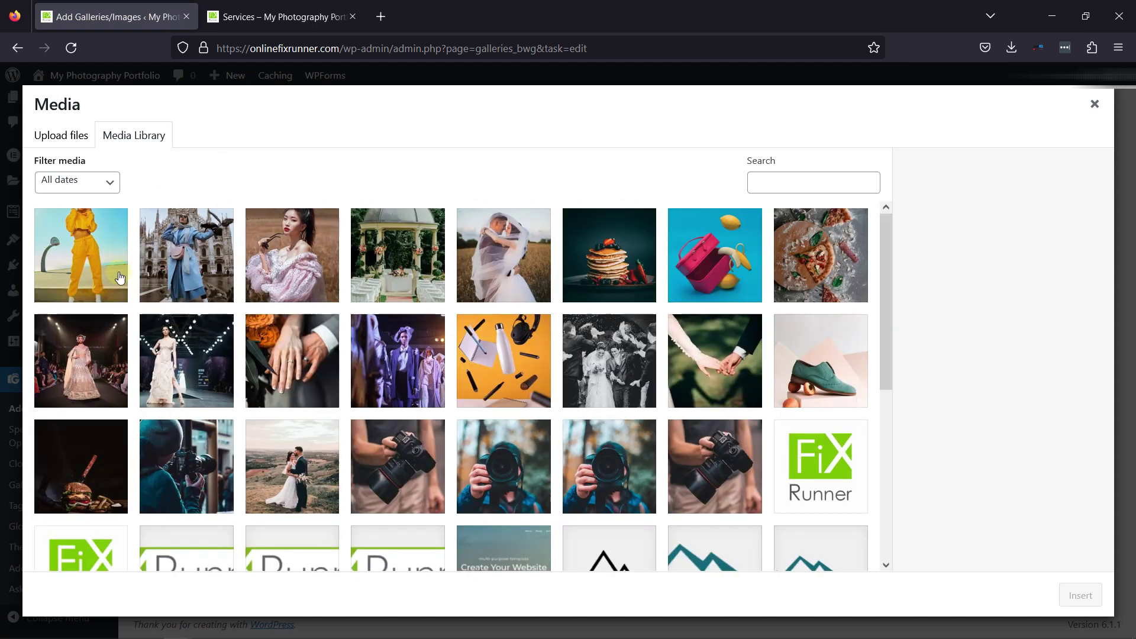
{"action": "left_click", "coordinate": [86, 255]}
{"action": "left_click", "coordinate": [186, 255]}
{"action": "left_click", "coordinate": [288, 272]}
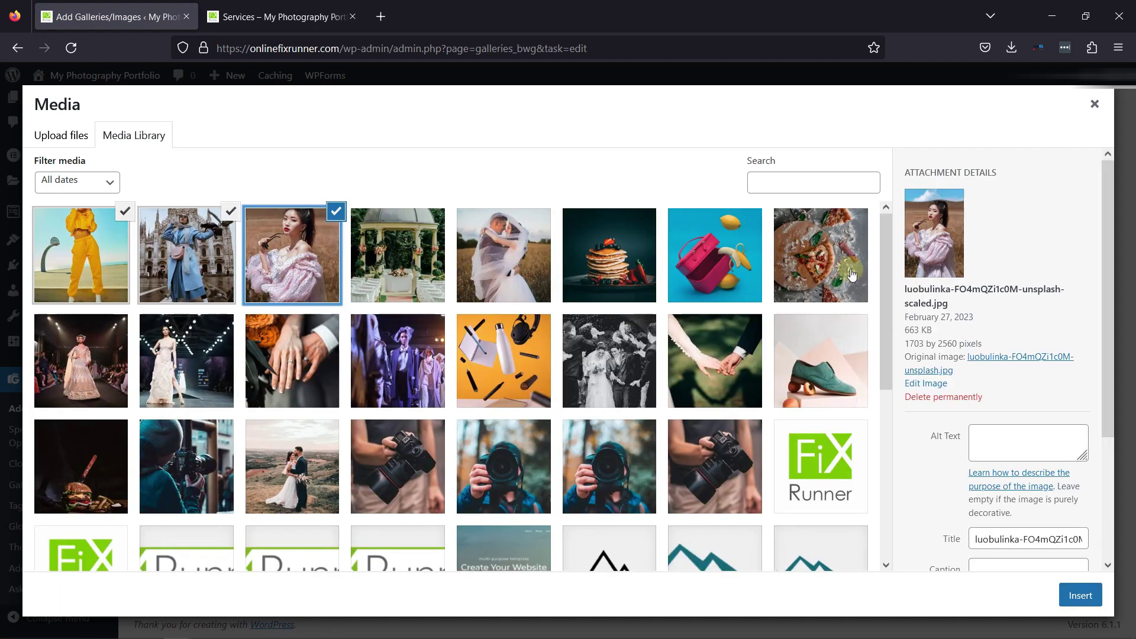
{"action": "left_click", "coordinate": [398, 360]}
{"action": "left_click", "coordinate": [187, 360]}
{"action": "left_click", "coordinate": [81, 361]}
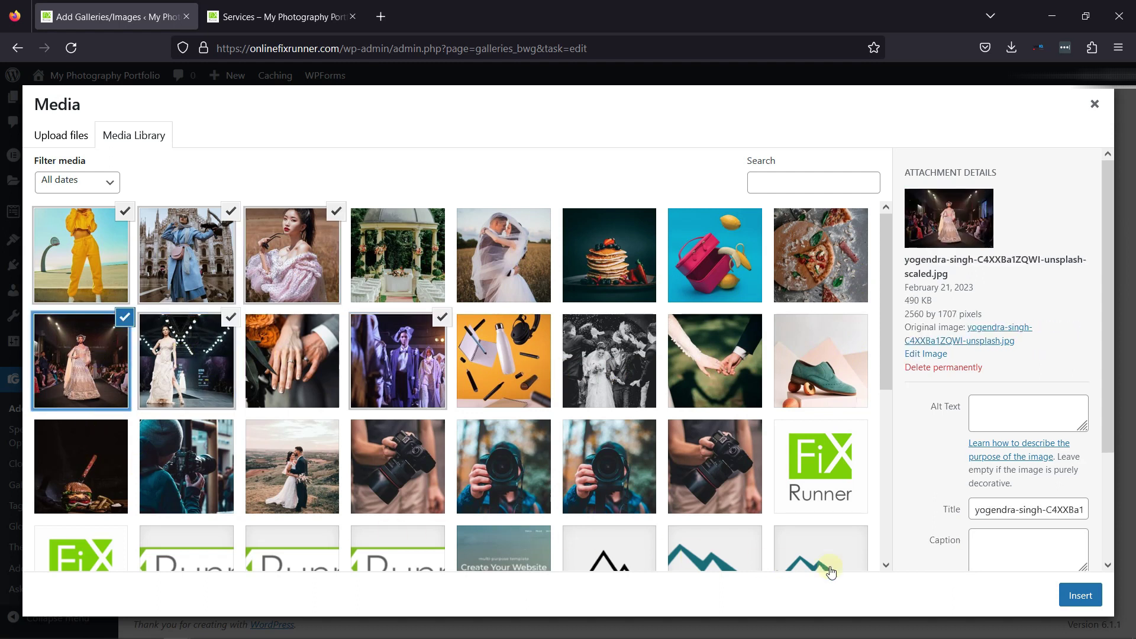
{"action": "left_click", "coordinate": [1080, 595]}
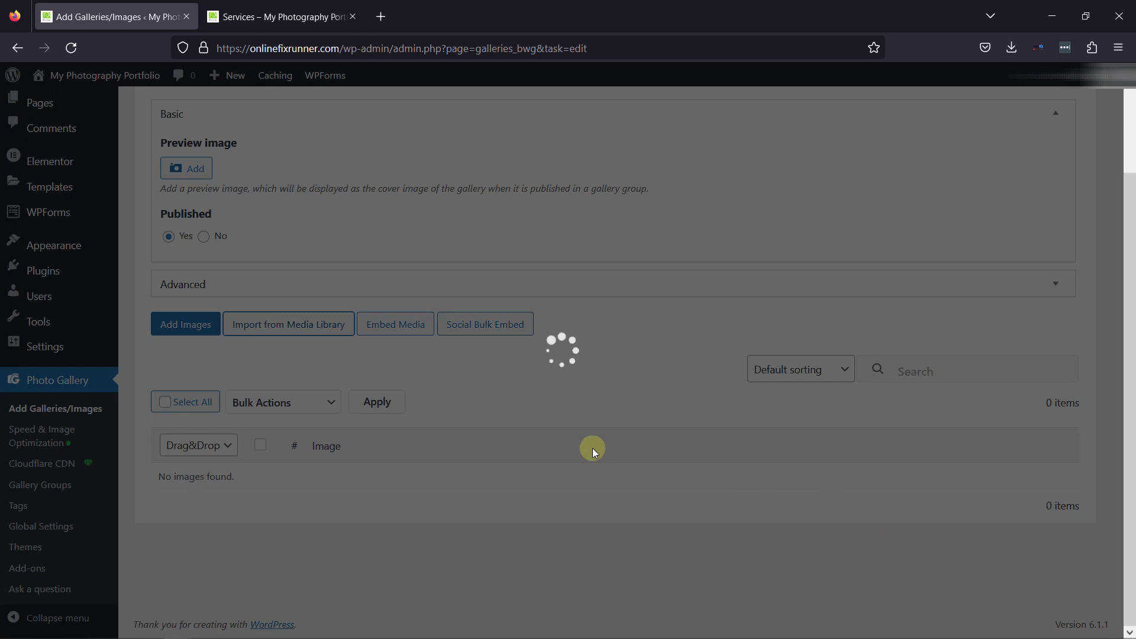
Empty the Alt/Title text of all six fashion images.
{"action": "scroll", "coordinate": [651, 526], "scroll_direction": "down", "scroll_amount": 3}
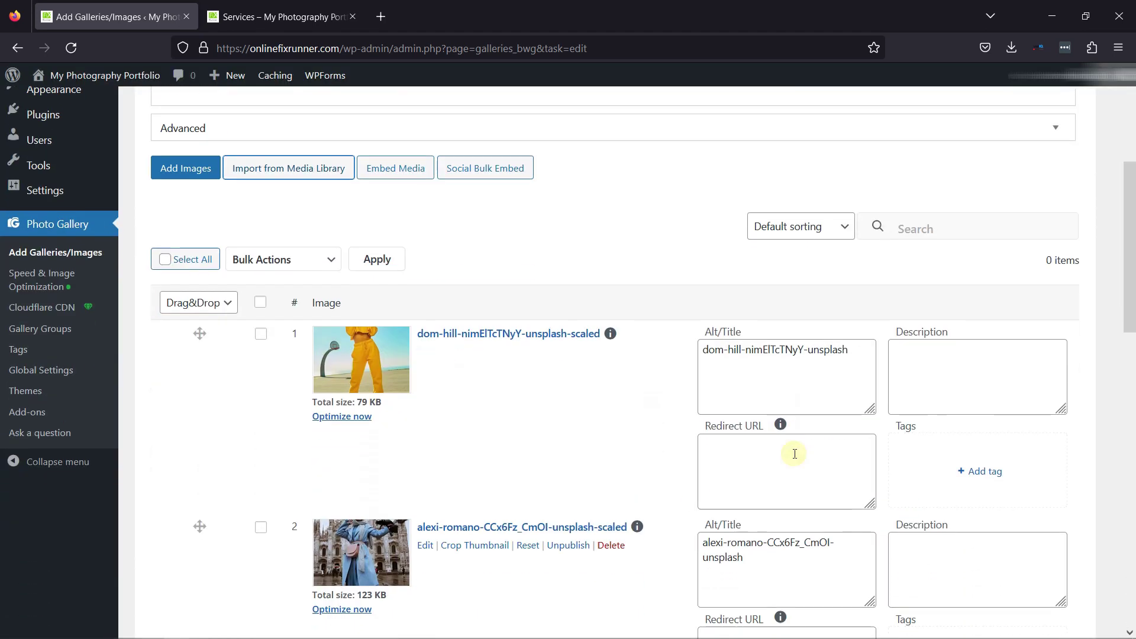
{"action": "left_click", "coordinate": [800, 363]}
{"action": "key", "text": "ctrl+a"}
{"action": "key", "text": "BackSpace"}
{"action": "scroll", "coordinate": [794, 373], "scroll_direction": "down", "scroll_amount": 4}
{"action": "left_click", "coordinate": [755, 307]}
{"action": "key", "text": "ctrl+a"}
{"action": "key", "text": "BackSpace"}
{"action": "double_click", "coordinate": [802, 507]}
{"action": "key", "text": "ctrl+a"}
{"action": "key", "text": "BackSpace"}
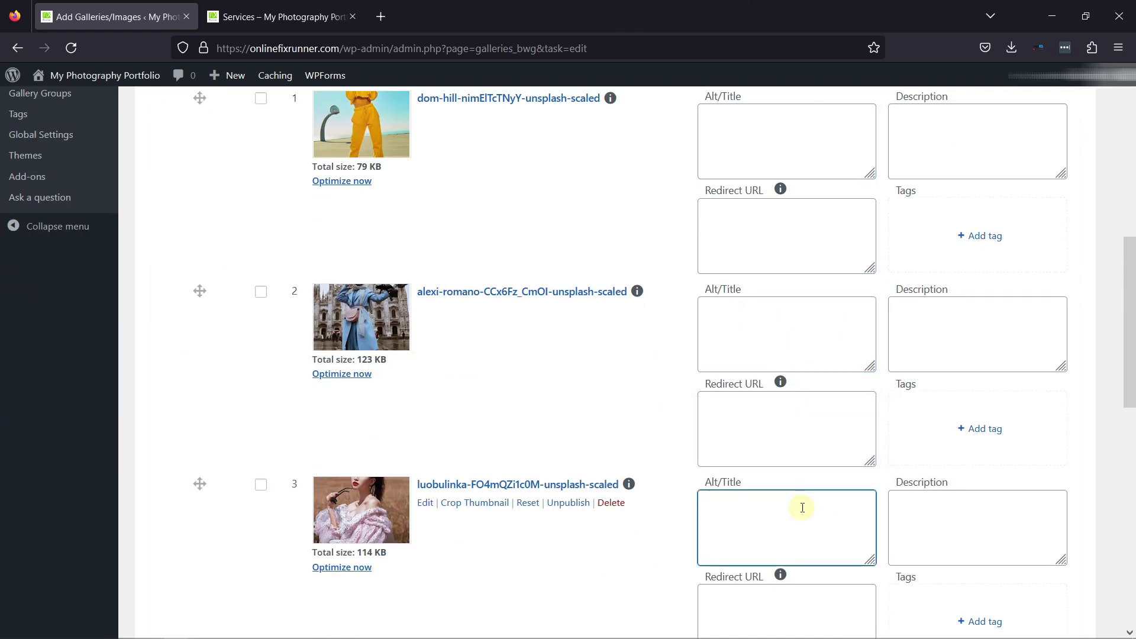
{"action": "scroll", "coordinate": [792, 473], "scroll_direction": "down", "scroll_amount": 8}
{"action": "left_click", "coordinate": [785, 426]}
{"action": "key", "text": "ctrl+a"}
{"action": "key", "text": "BackSpace"}
{"action": "left_click", "coordinate": [795, 228]}
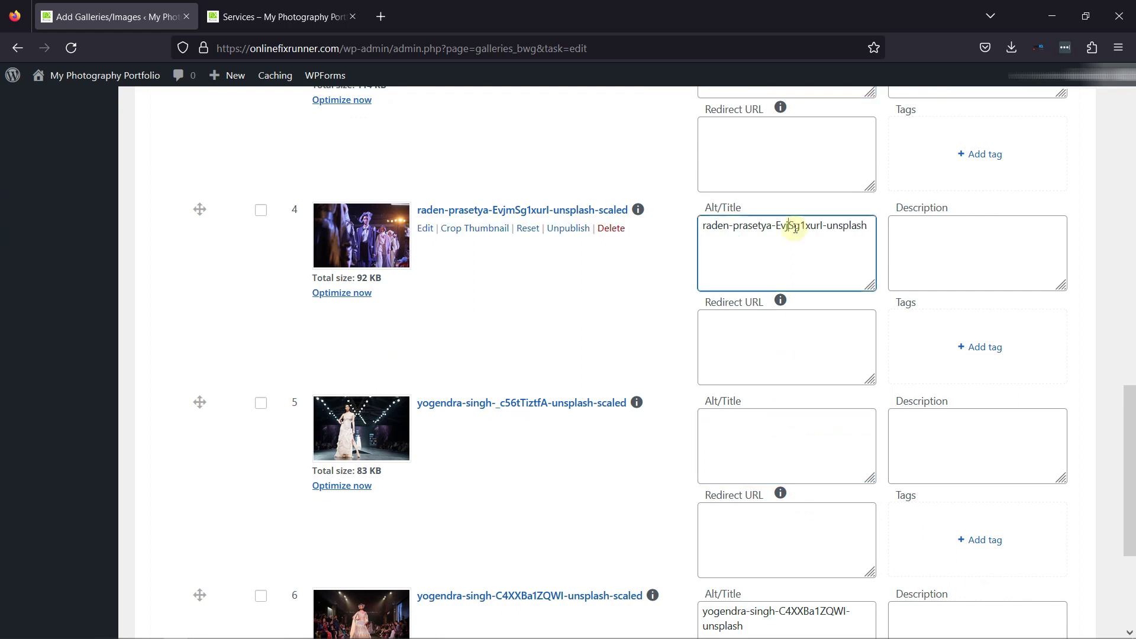
{"action": "key", "text": "ctrl+a"}
{"action": "key", "text": "BackSpace"}
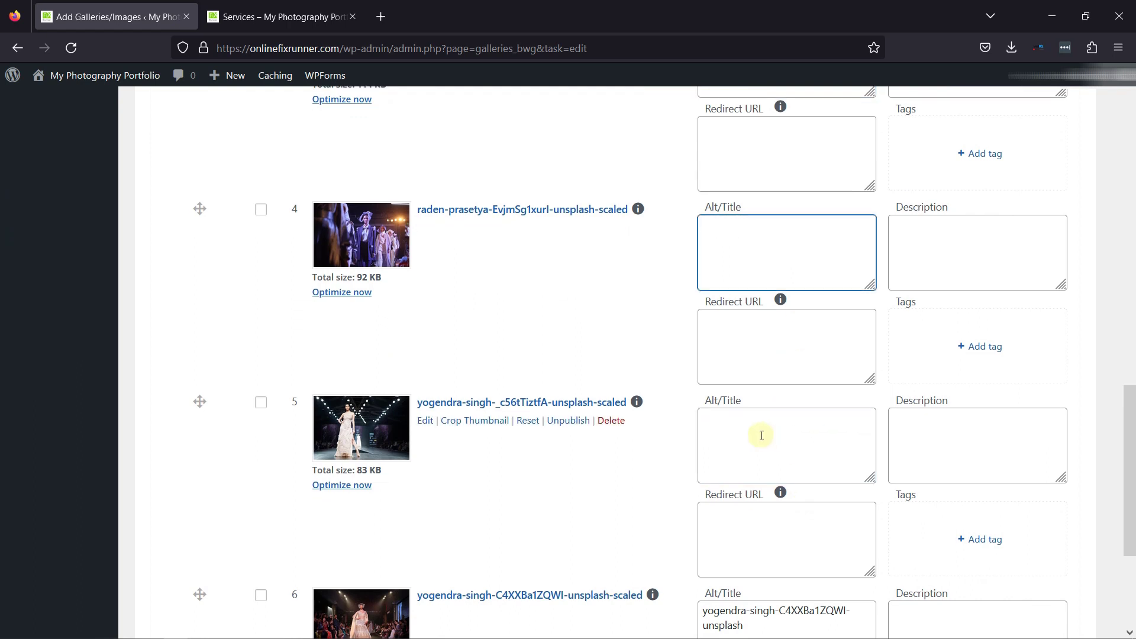
{"action": "scroll", "coordinate": [792, 434], "scroll_direction": "down", "scroll_amount": 4}
{"action": "left_click", "coordinate": [787, 392]}
{"action": "key", "text": "ctrl+a"}
{"action": "key", "text": "BackSpace"}
{"action": "scroll", "coordinate": [801, 388], "scroll_direction": "up", "scroll_amount": 15}
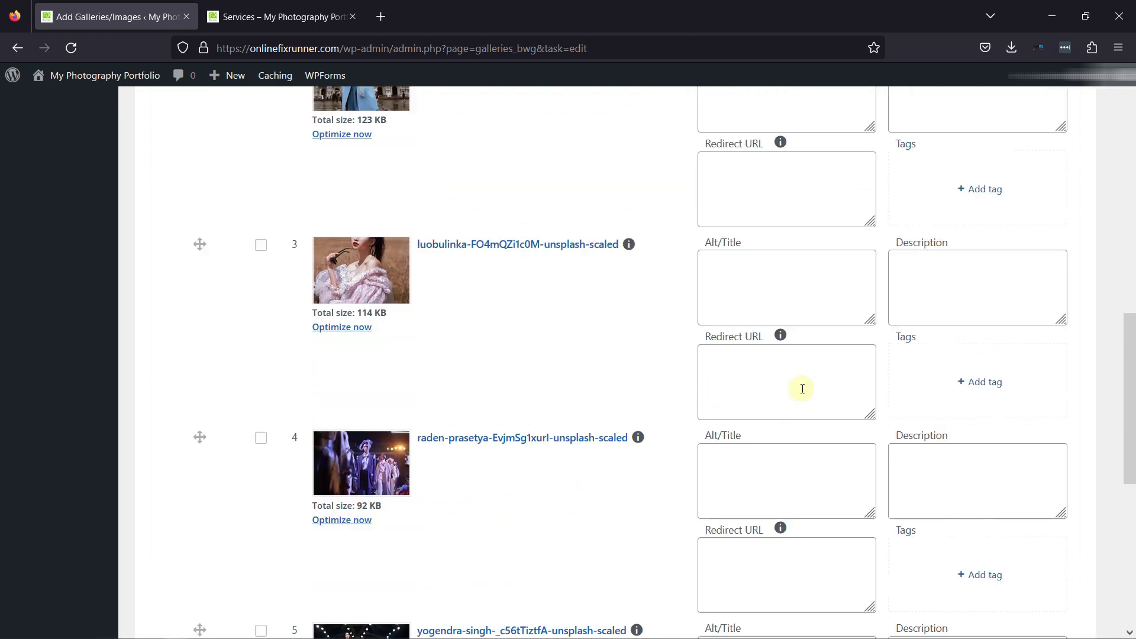
{"action": "scroll", "coordinate": [802, 388], "scroll_direction": "up", "scroll_amount": 5}
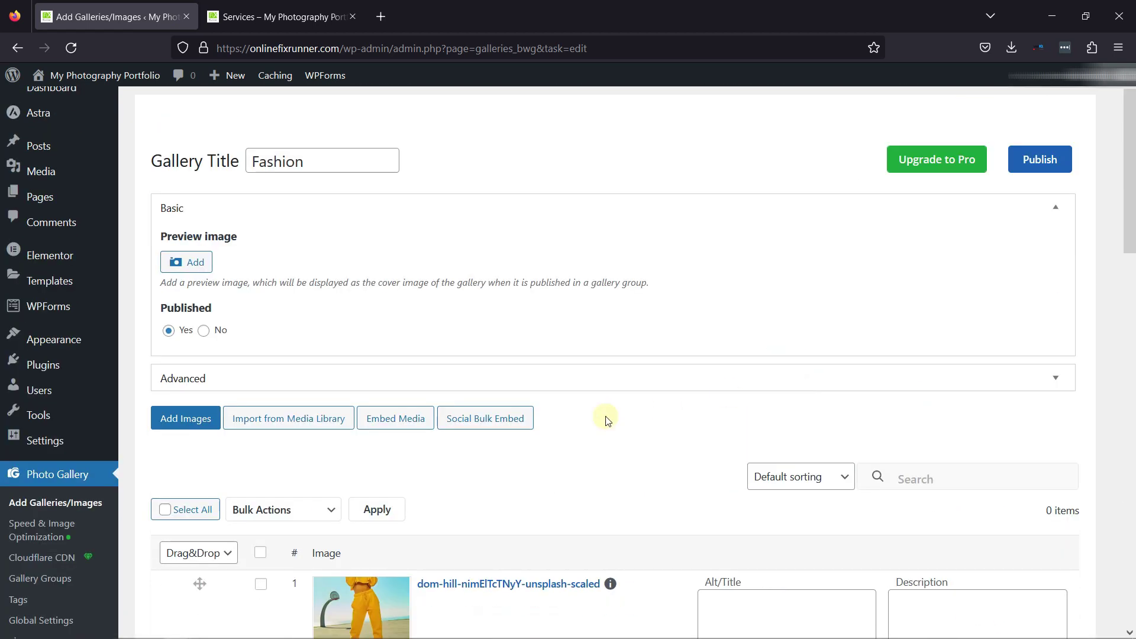
Publish the gallery renamed 'Fashion Gallery', then start a blank new gallery.
{"action": "left_click", "coordinate": [1026, 169]}
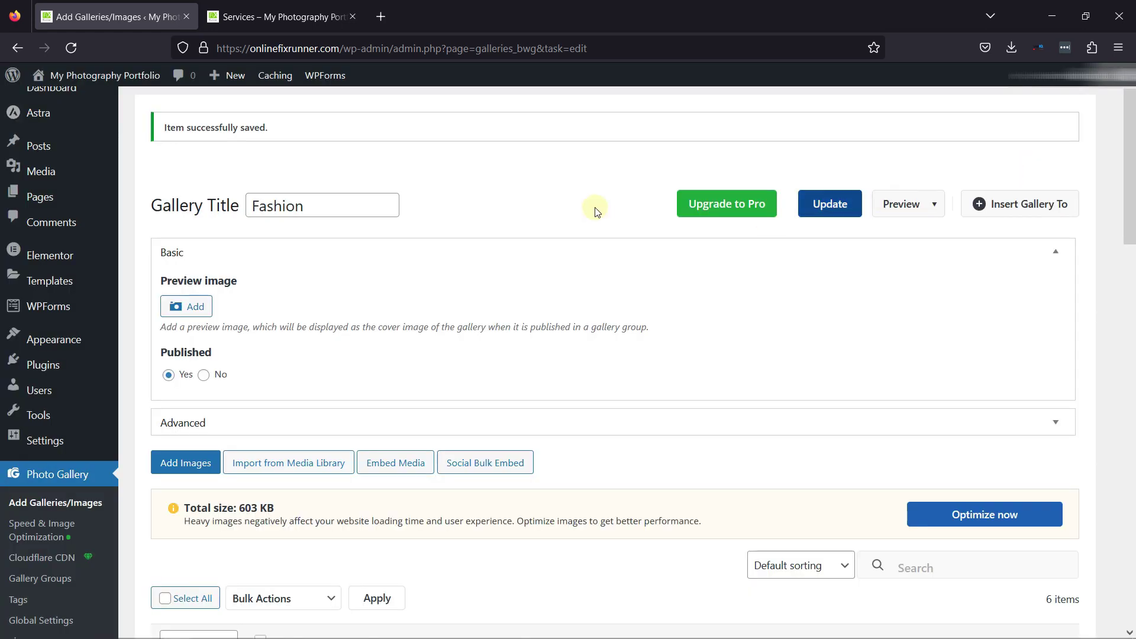
{"action": "left_click", "coordinate": [379, 197]}
{"action": "type", "text": "Gallery"}
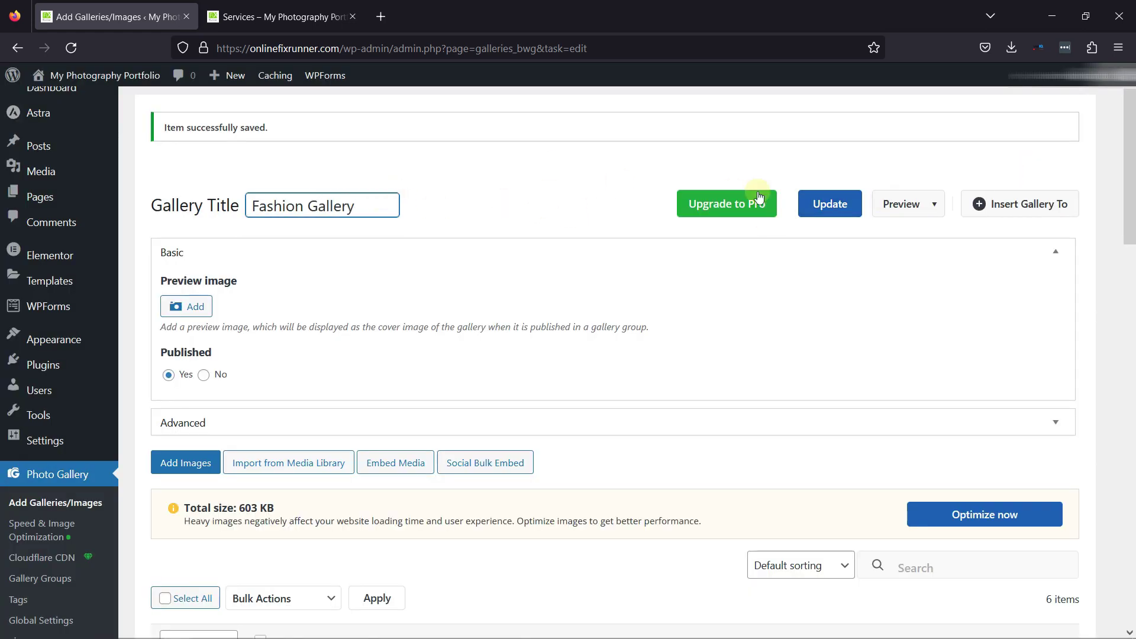
{"action": "left_click", "coordinate": [829, 204]}
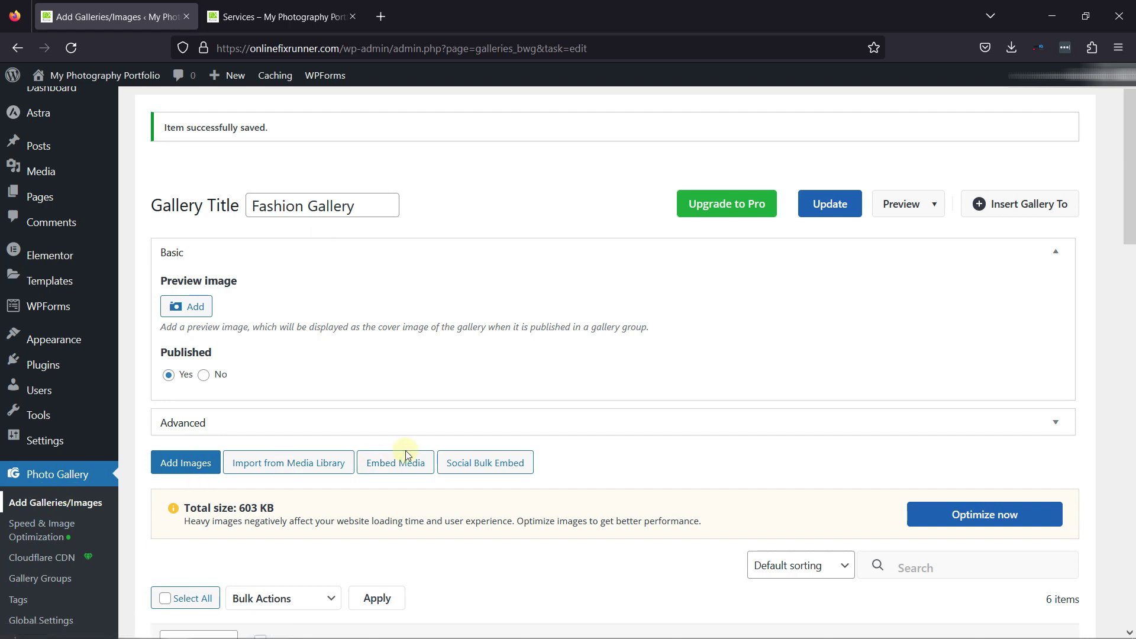
{"action": "left_click", "coordinate": [83, 504]}
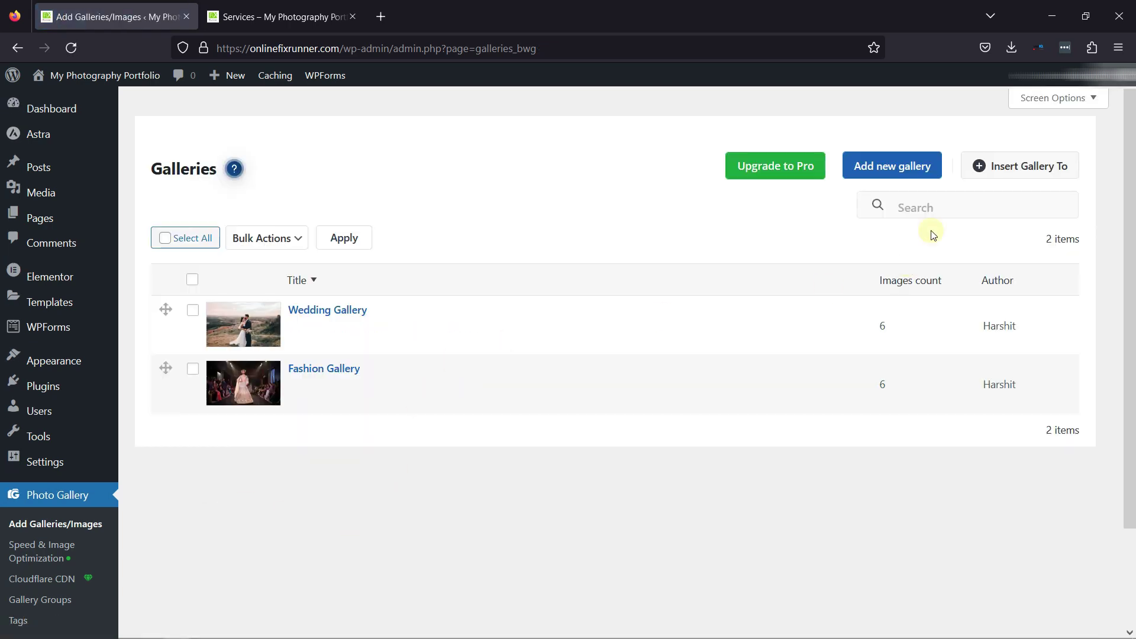
{"action": "left_click", "coordinate": [858, 168]}
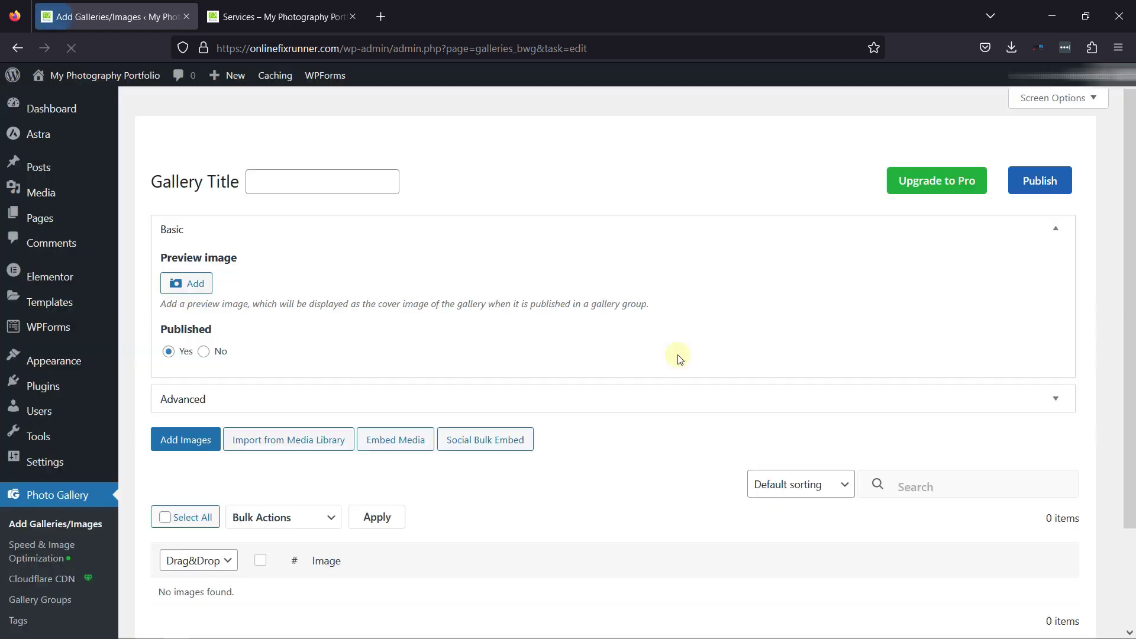
Title the new gallery 'Advertisement Gallery'.
{"action": "left_click", "coordinate": [391, 186]}
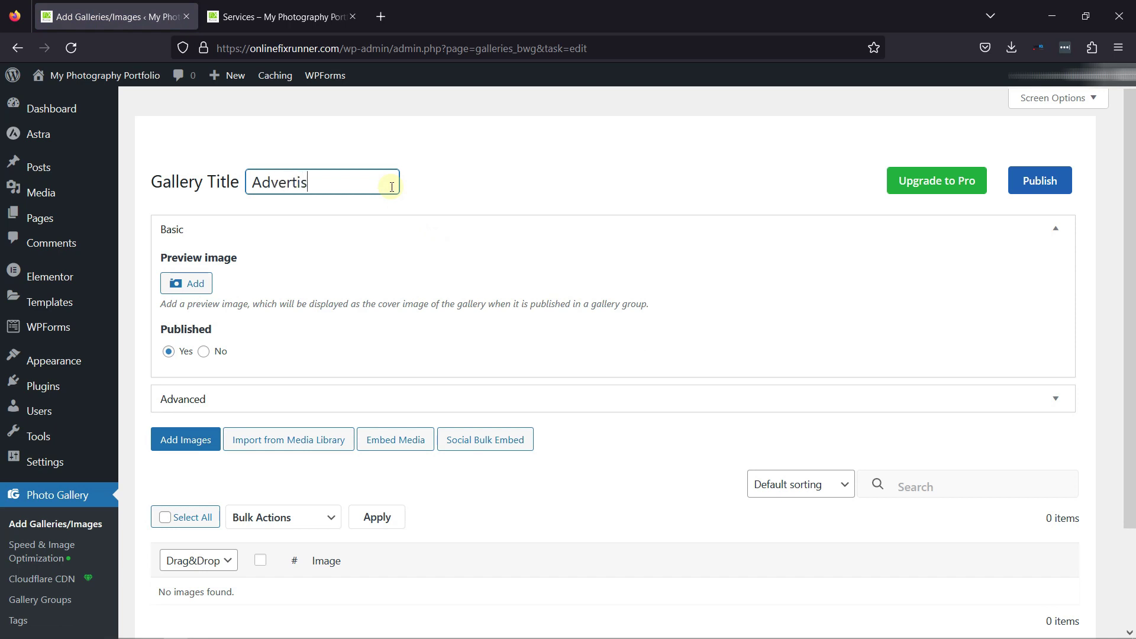
{"action": "type", "text": "Advertisement Gallery"}
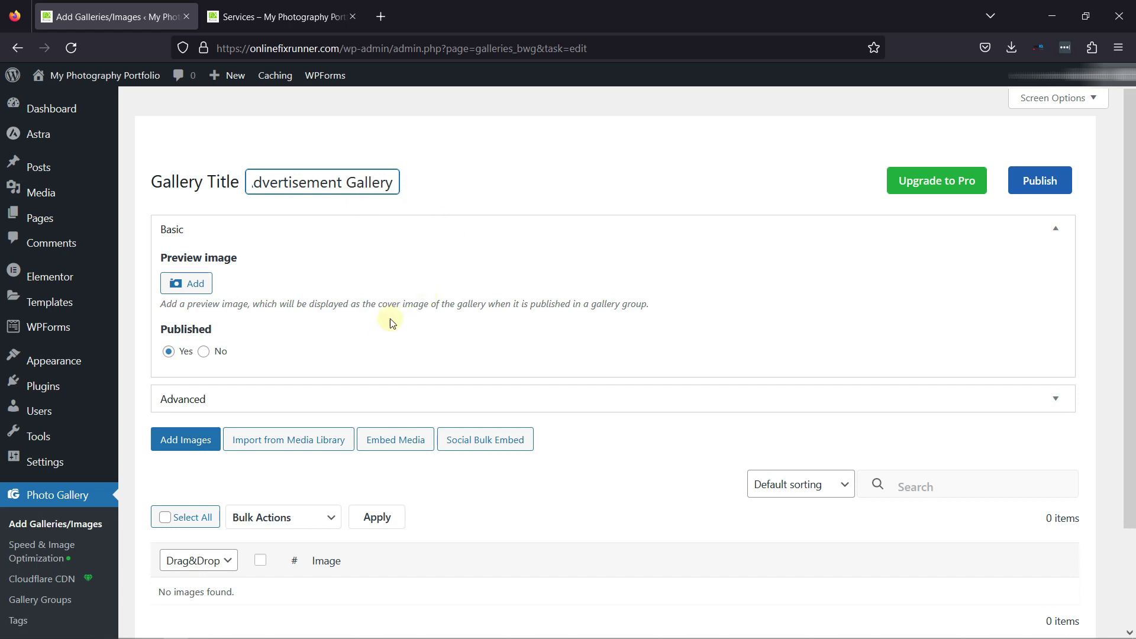
{"action": "scroll", "coordinate": [393, 323], "scroll_direction": "down", "scroll_amount": 3}
Import the pancake, pink bag, pizza, green shoe, orange flat-lay and burger photos.
{"action": "left_click", "coordinate": [275, 325]}
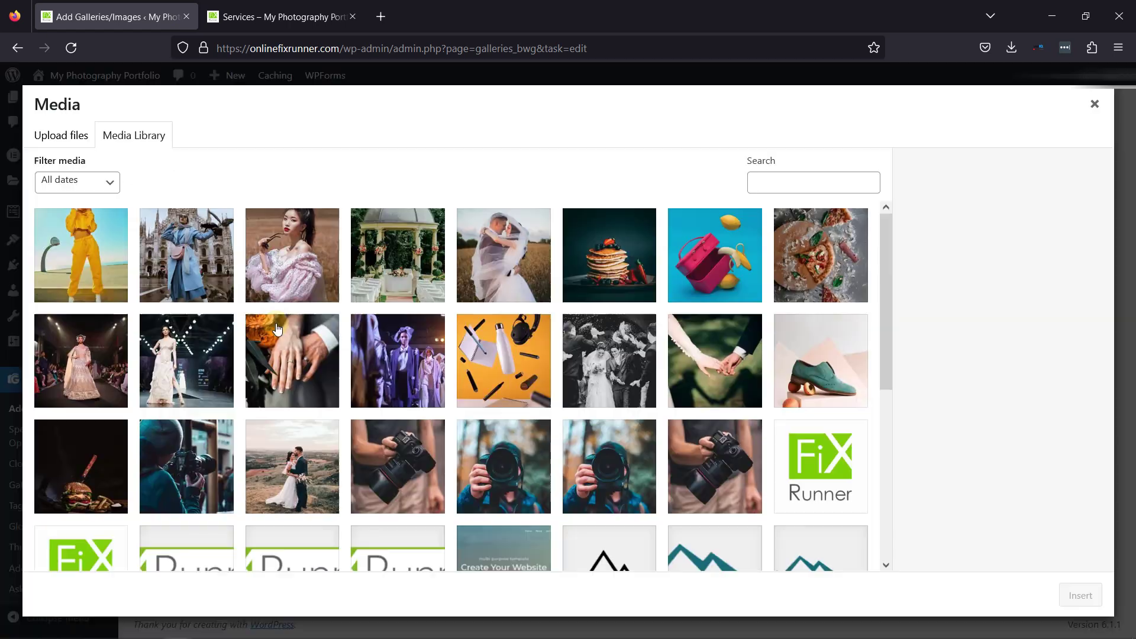
{"action": "left_click", "coordinate": [618, 266]}
{"action": "left_click", "coordinate": [713, 257]}
{"action": "left_click", "coordinate": [843, 257]}
{"action": "left_click", "coordinate": [780, 381]}
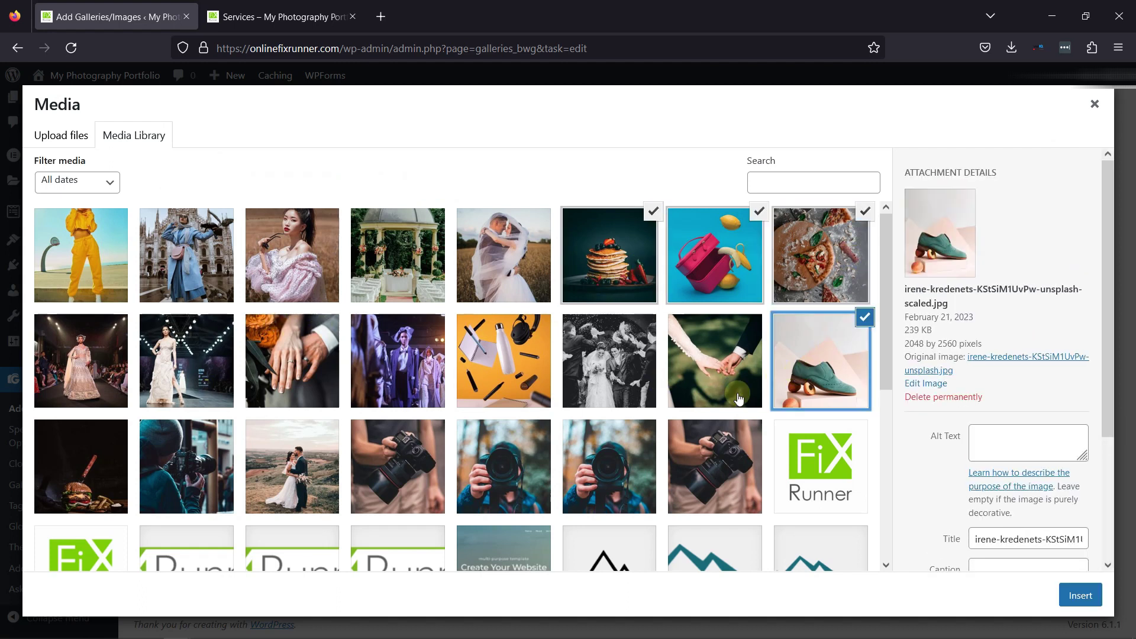
{"action": "left_click", "coordinate": [507, 397]}
{"action": "left_click", "coordinate": [94, 465]}
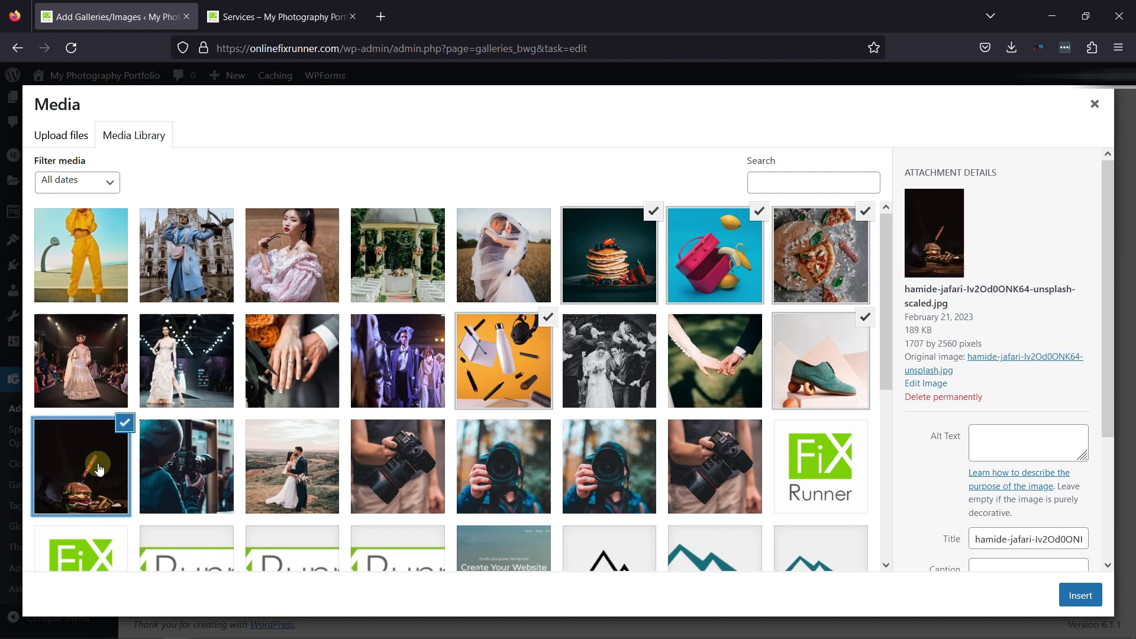
{"action": "left_click", "coordinate": [1093, 595]}
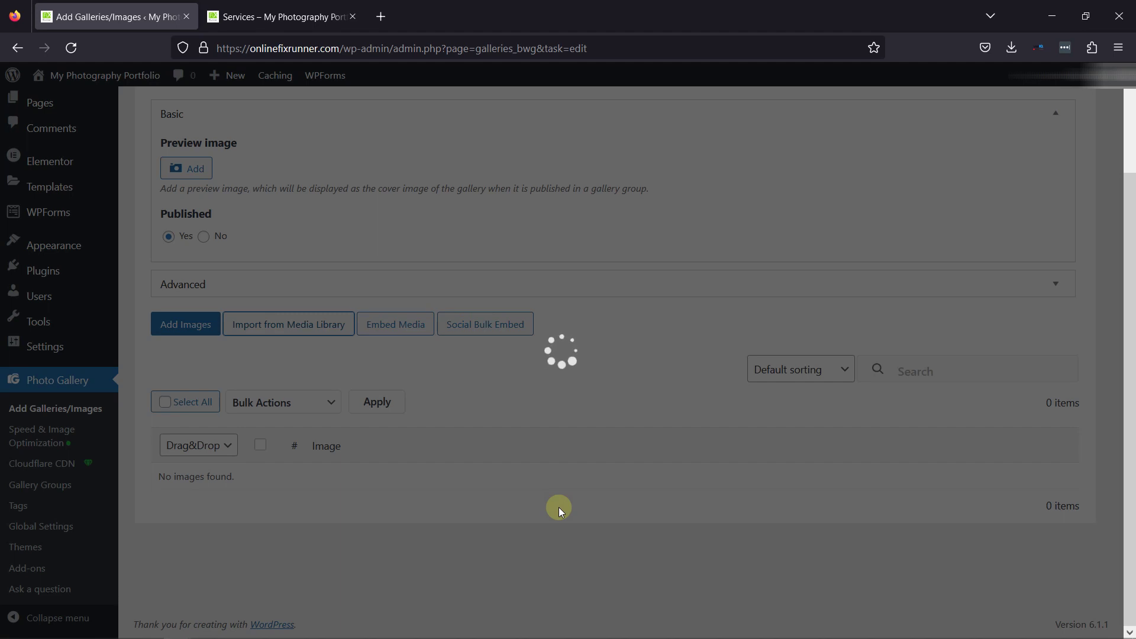
{"action": "scroll", "coordinate": [828, 456], "scroll_direction": "down", "scroll_amount": 3}
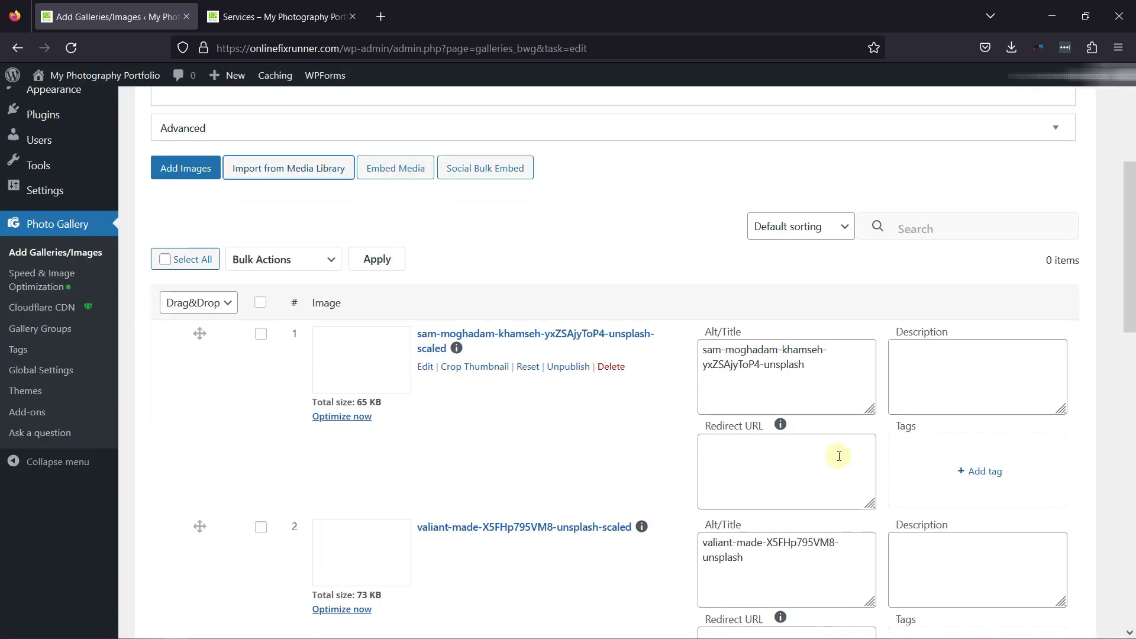
Clear the alt/title text of the first three Advertisement Gallery images.
{"action": "left_click", "coordinate": [806, 371]}
{"action": "key", "text": "ctrl+a"}
{"action": "key", "text": "BackSpace"}
{"action": "scroll", "coordinate": [787, 473], "scroll_direction": "down", "scroll_amount": 3}
{"action": "left_click", "coordinate": [787, 402]}
{"action": "key", "text": "ctrl+a"}
{"action": "key", "text": "BackSpace"}
{"action": "scroll", "coordinate": [787, 437], "scroll_direction": "down", "scroll_amount": 3}
{"action": "left_click", "coordinate": [786, 449]}
{"action": "key", "text": "ctrl+a"}
{"action": "key", "text": "BackSpace"}
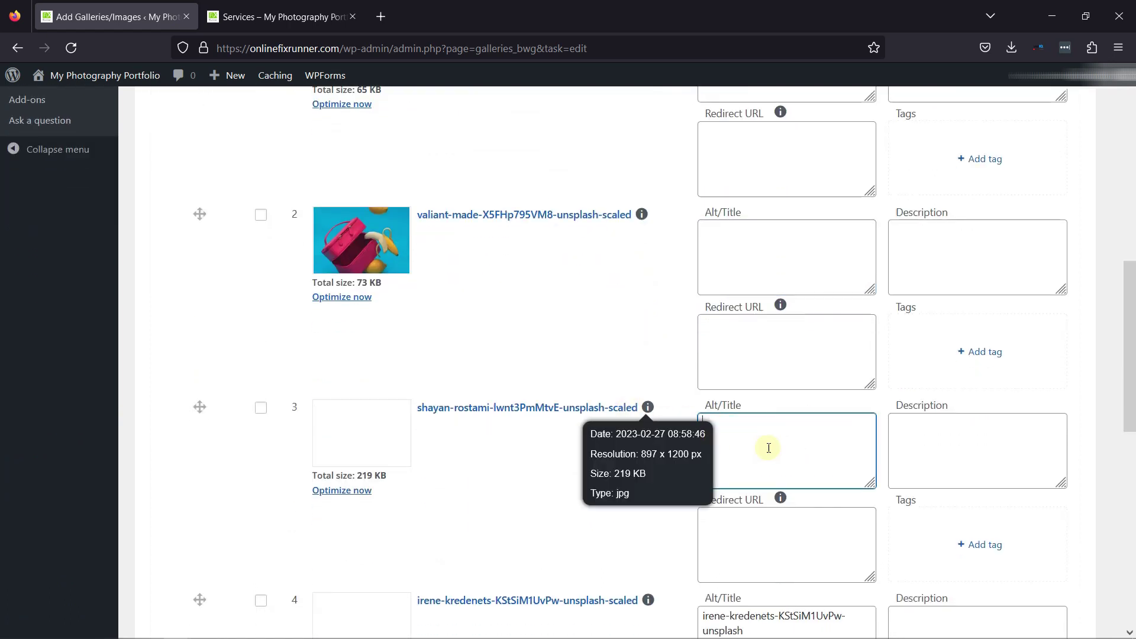
Clear the alt/title text of the remaining three images.
{"action": "scroll", "coordinate": [769, 449], "scroll_direction": "down", "scroll_amount": 4}
{"action": "left_click", "coordinate": [785, 407]}
{"action": "key", "text": "ctrl+a"}
{"action": "key", "text": "BackSpace"}
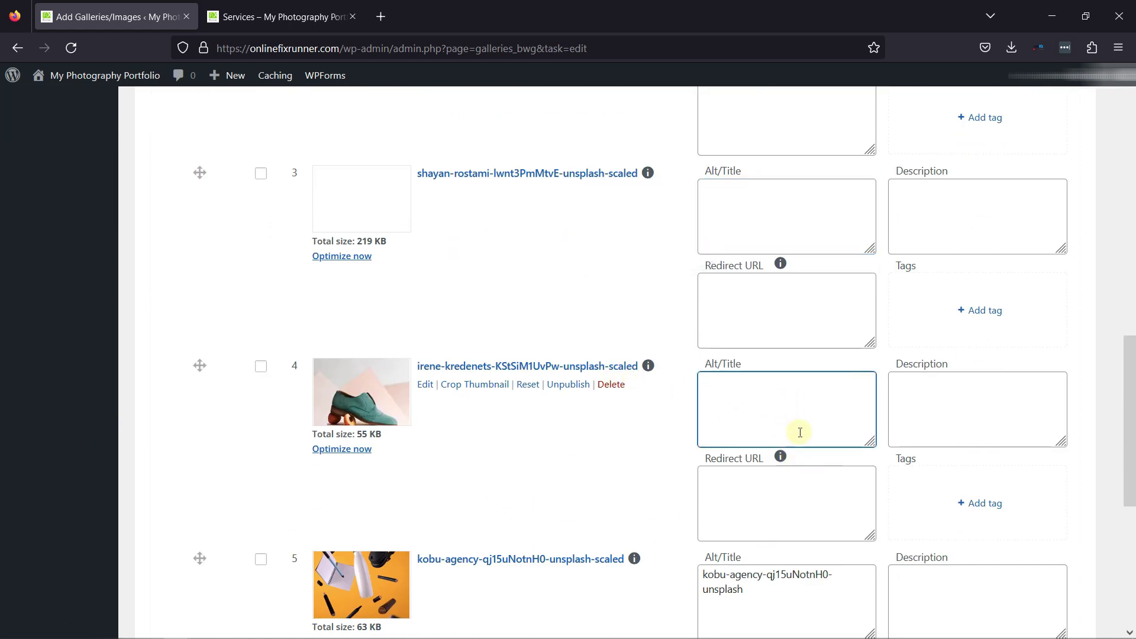
{"action": "scroll", "coordinate": [793, 432], "scroll_direction": "down", "scroll_amount": 3}
{"action": "left_click", "coordinate": [785, 432]}
{"action": "key", "text": "ctrl+a"}
{"action": "key", "text": "BackSpace"}
{"action": "scroll", "coordinate": [801, 451], "scroll_direction": "down", "scroll_amount": 4}
{"action": "double_click", "coordinate": [794, 436]}
{"action": "left_click", "coordinate": [783, 413]}
{"action": "key", "text": "ctrl+a"}
{"action": "key", "text": "BackSpace"}
Publish the Advertisement Gallery with its emptied image titles.
{"action": "scroll", "coordinate": [793, 438], "scroll_direction": "up", "scroll_amount": 15}
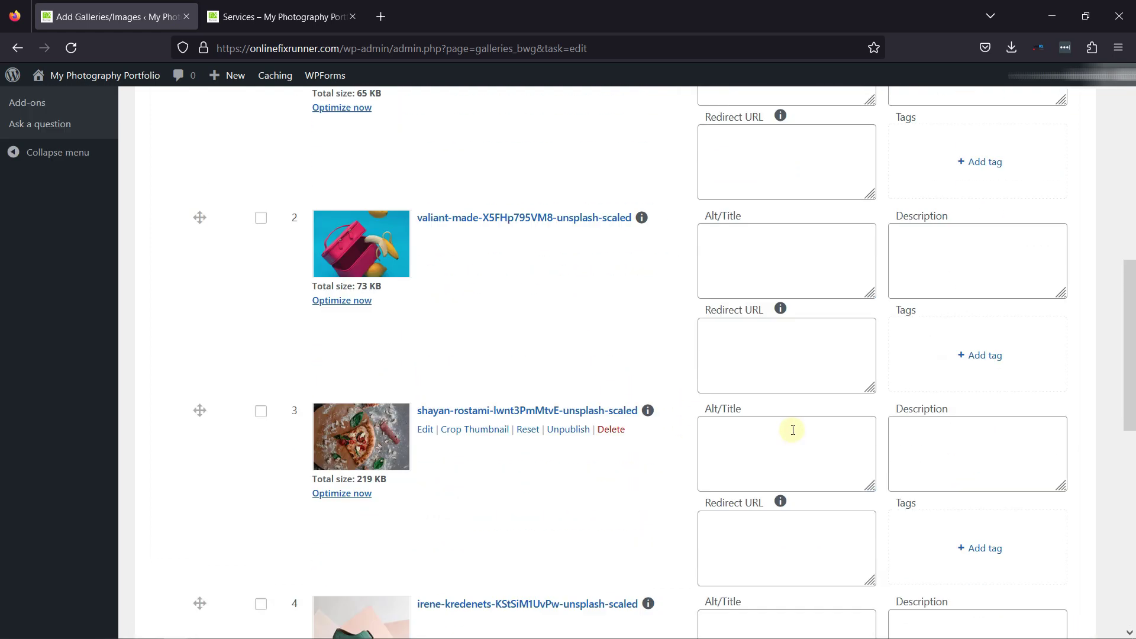
{"action": "scroll", "coordinate": [790, 435], "scroll_direction": "up", "scroll_amount": 4}
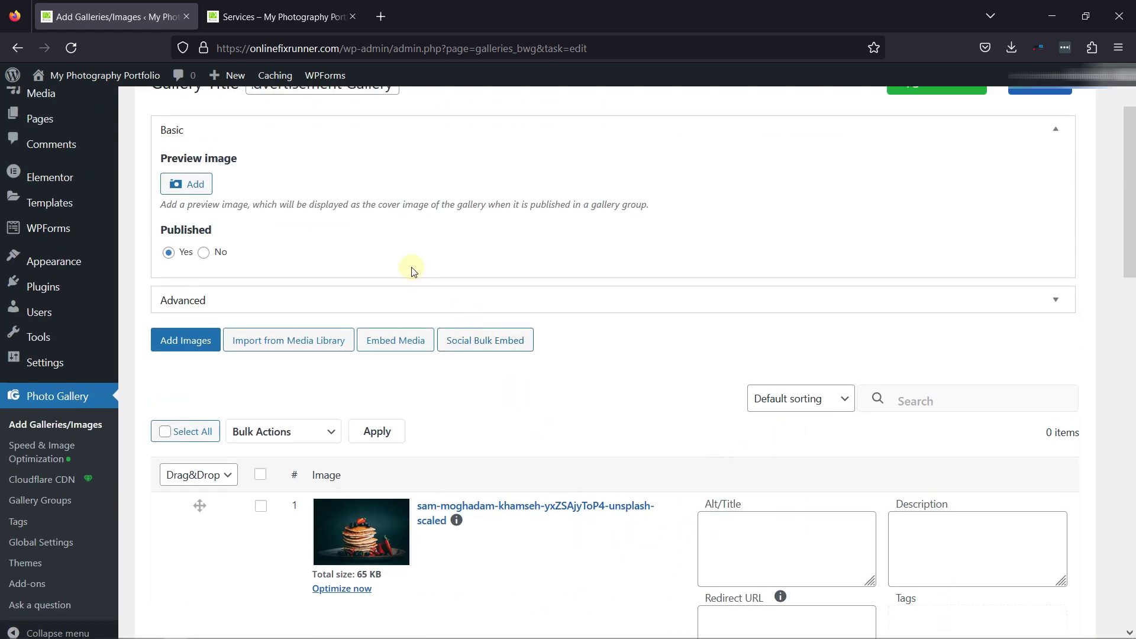
{"action": "scroll", "coordinate": [412, 271], "scroll_direction": "up", "scroll_amount": 2}
{"action": "left_click", "coordinate": [1053, 184]}
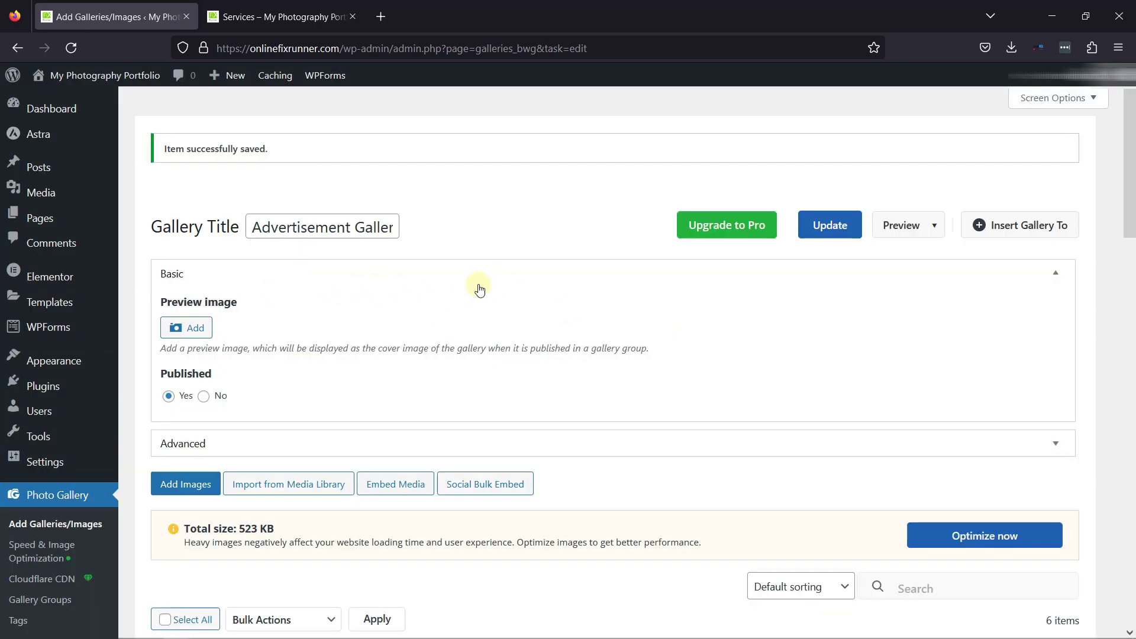
Return to the galleries list and create a new WordPress page via Pages > Add New.
{"action": "left_click", "coordinate": [76, 524]}
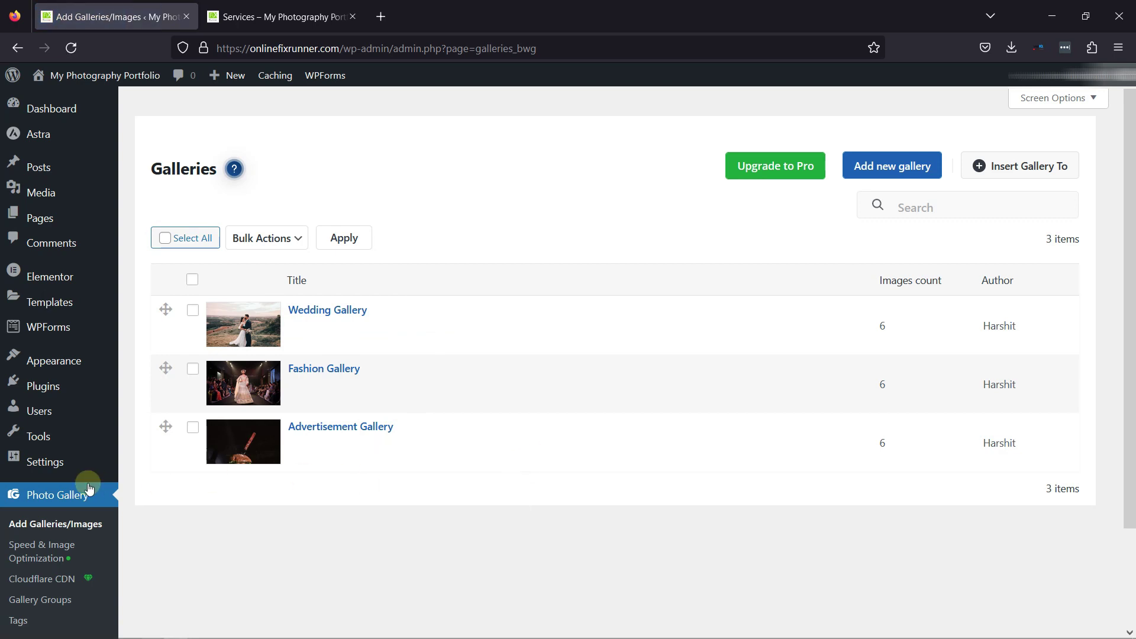
{"action": "scroll", "coordinate": [84, 481], "scroll_direction": "down", "scroll_amount": 3}
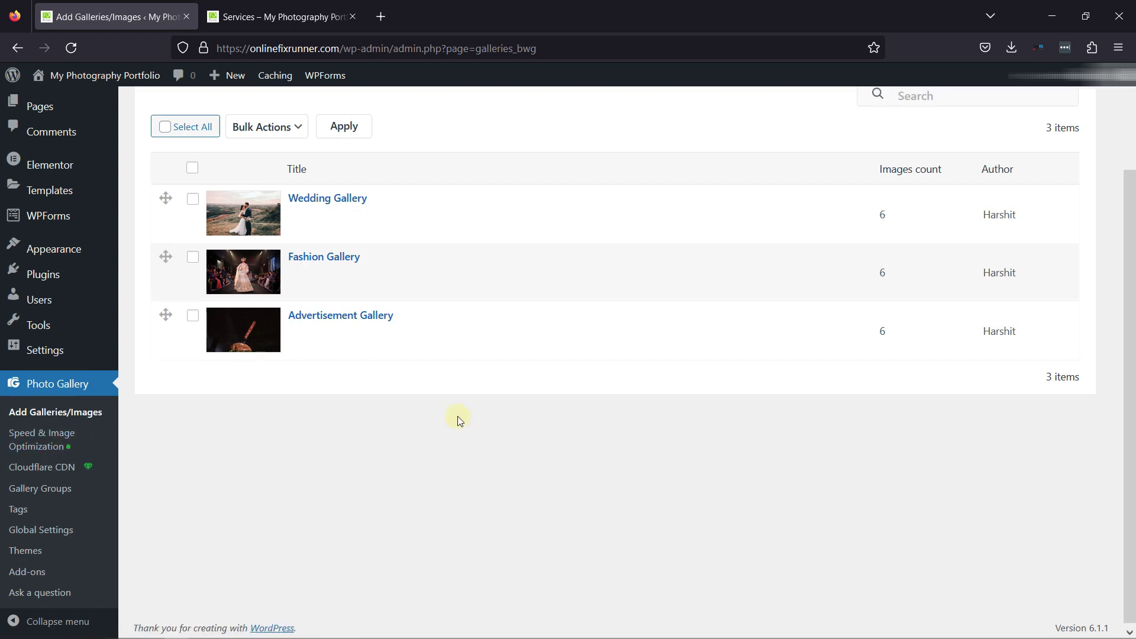
{"action": "scroll", "coordinate": [456, 417], "scroll_direction": "up", "scroll_amount": 3}
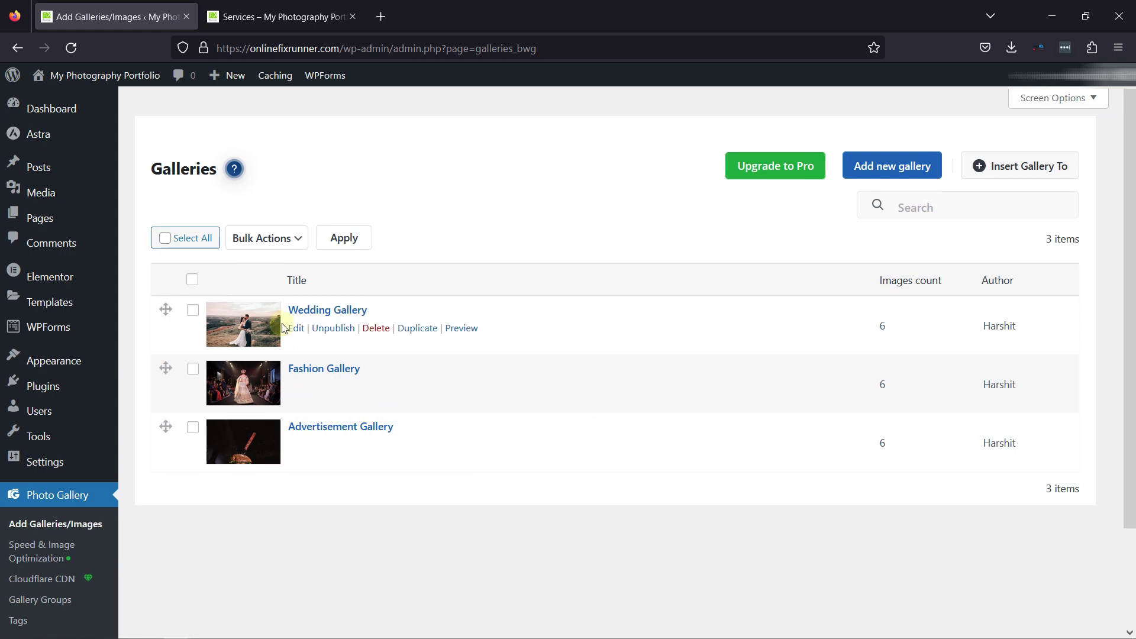
{"action": "mouse_move", "coordinate": [72, 214]}
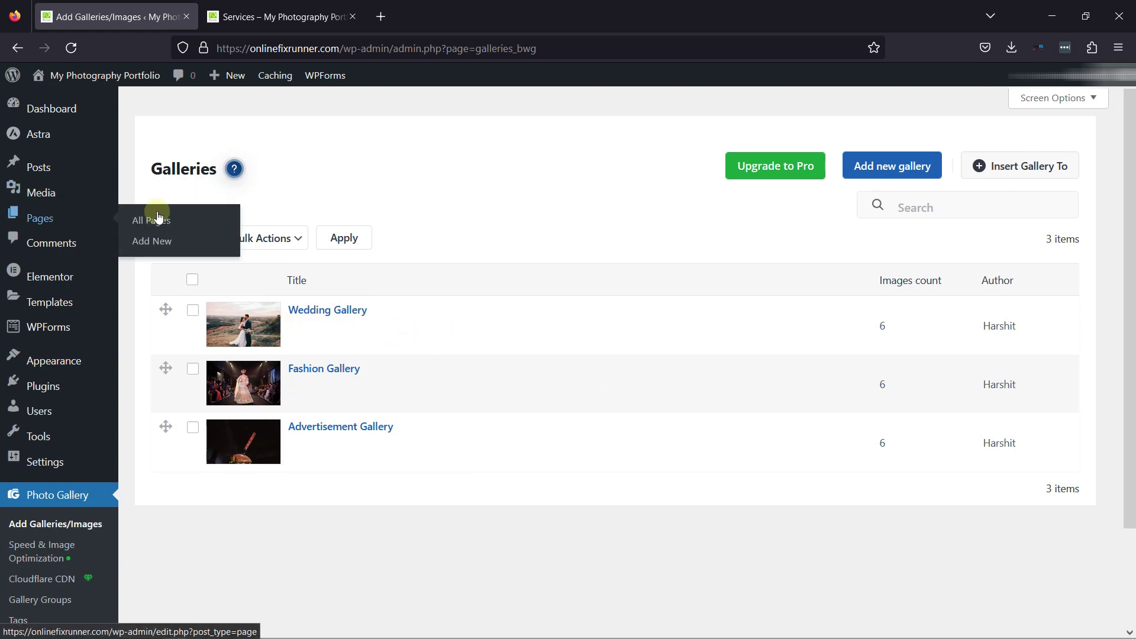
{"action": "left_click", "coordinate": [160, 240]}
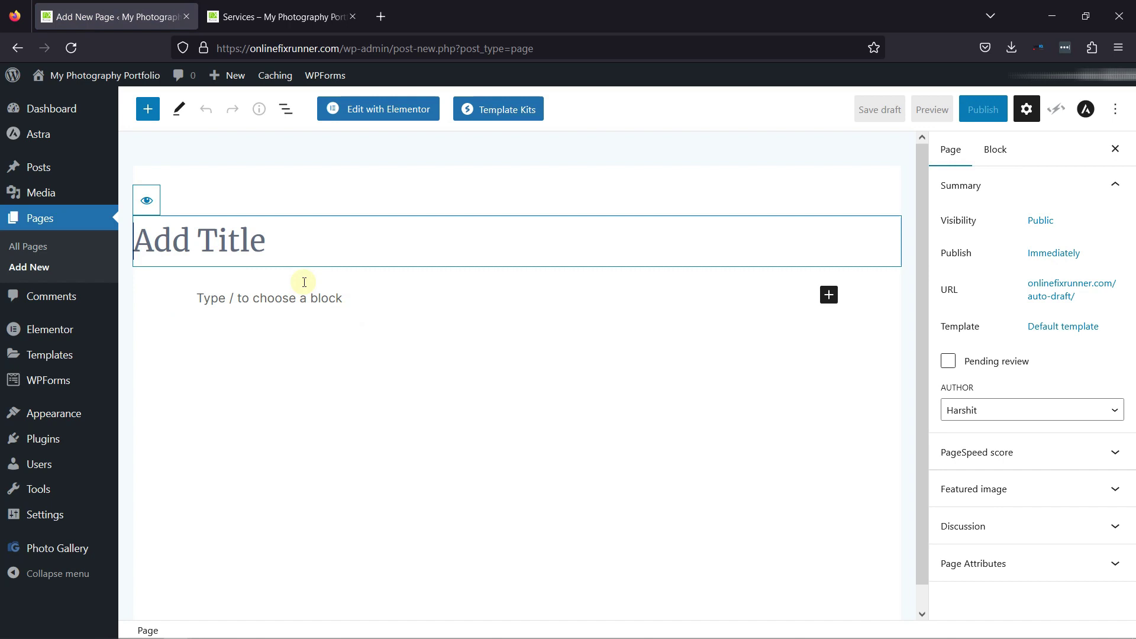
Title the new page 'Wedding Gallery' and insert a Photo Gallery block found by searching 'photo'.
{"action": "type", "text": "Wedding Gallery"}
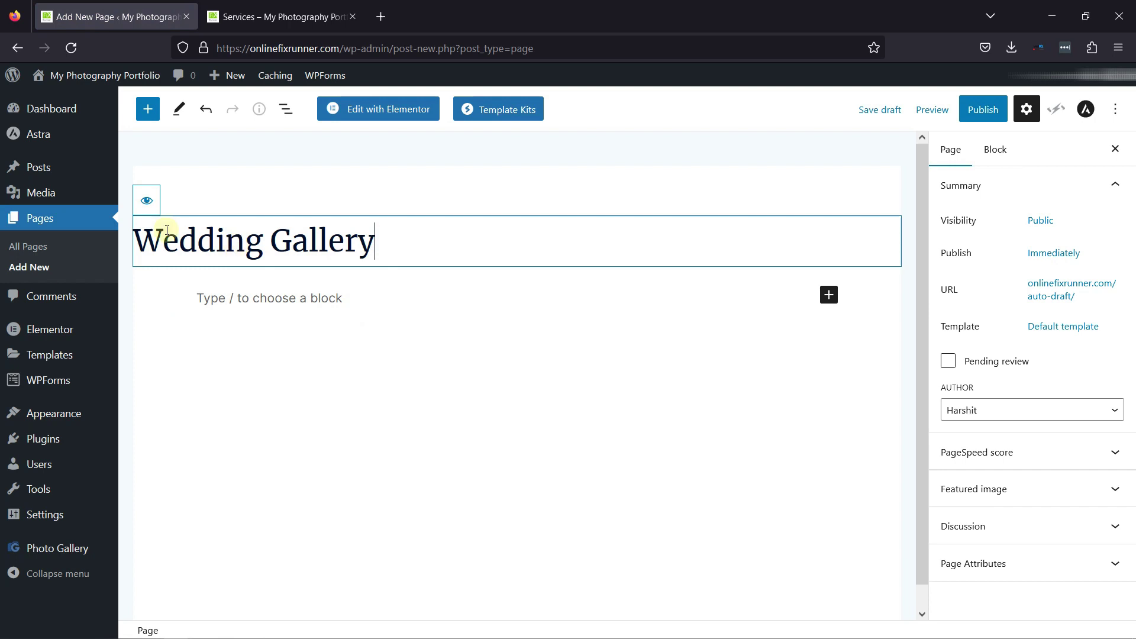
{"action": "left_click", "coordinate": [349, 303]}
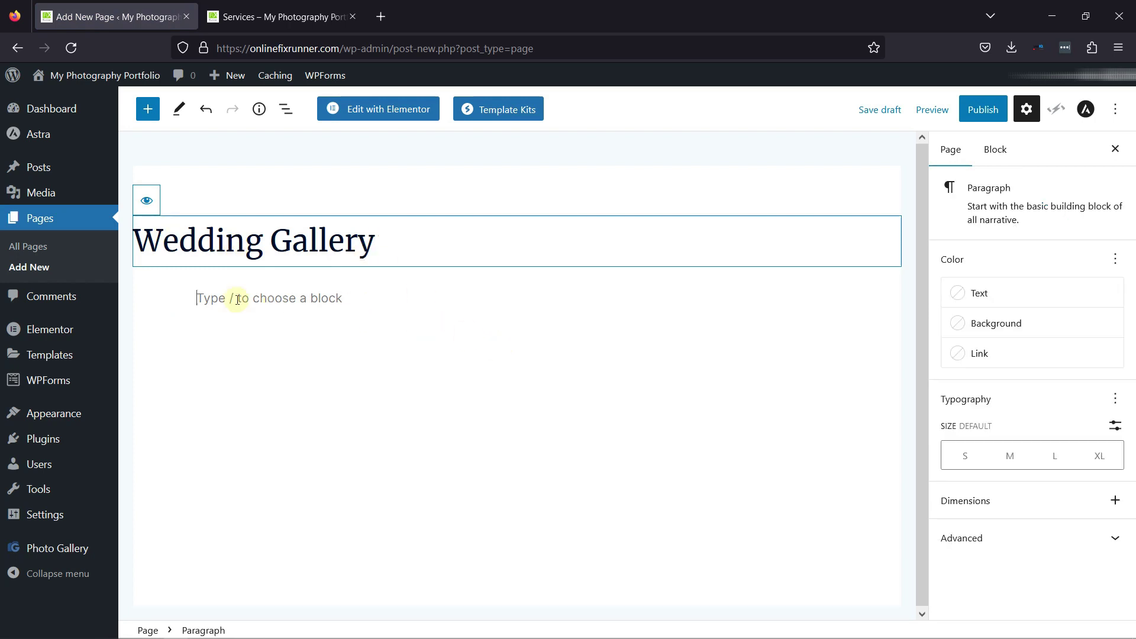
{"action": "left_click", "coordinate": [829, 299]}
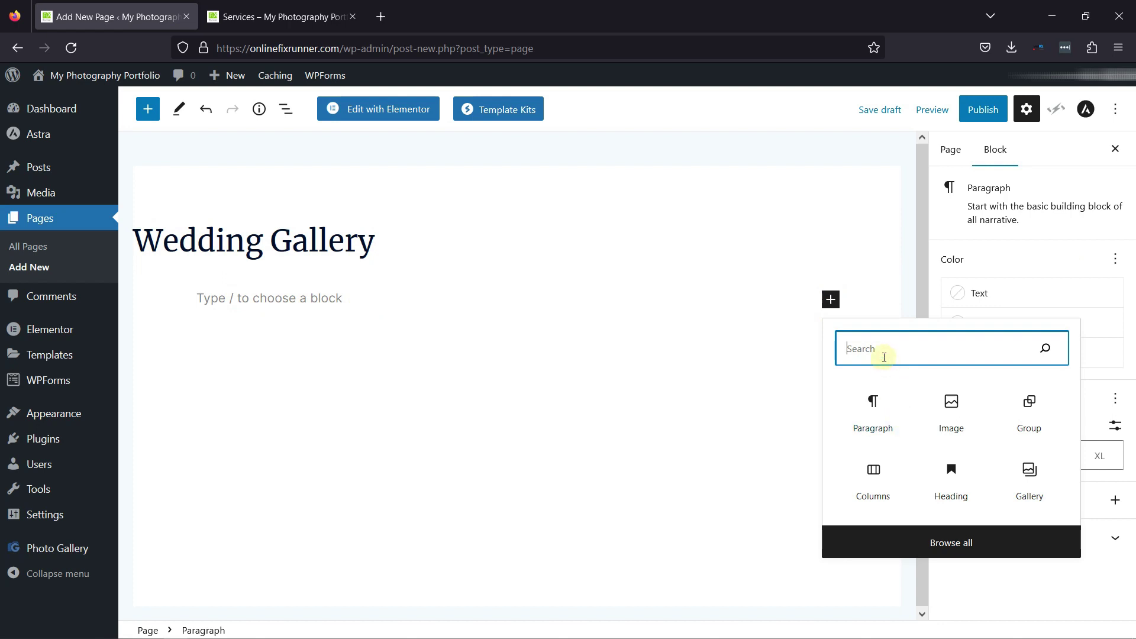
{"action": "type", "text": "photo"}
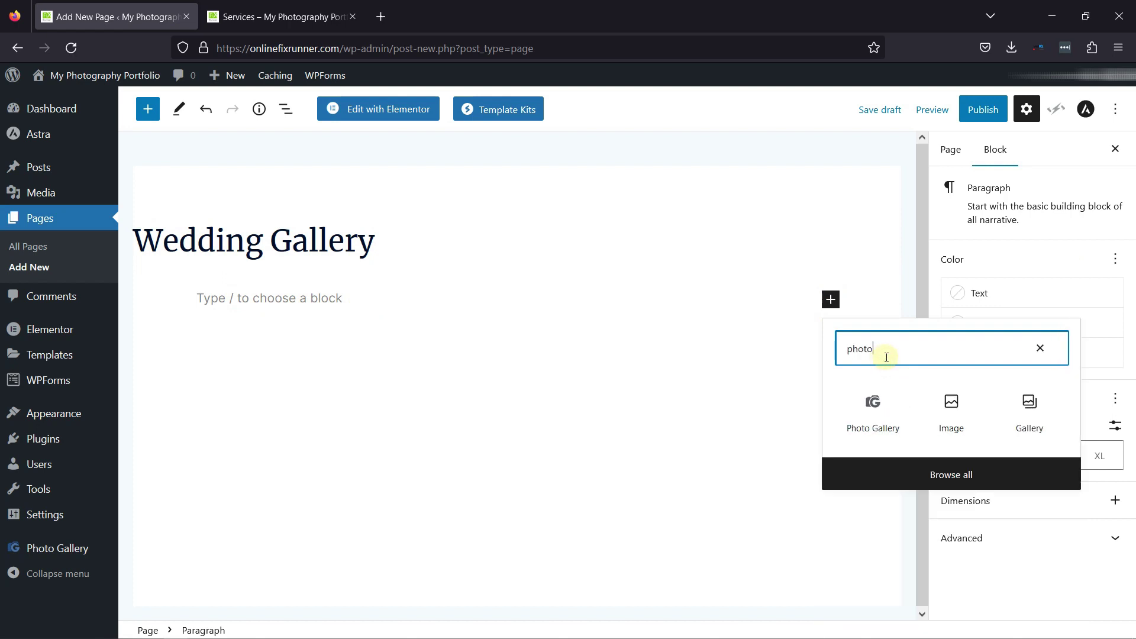
{"action": "left_click", "coordinate": [878, 408]}
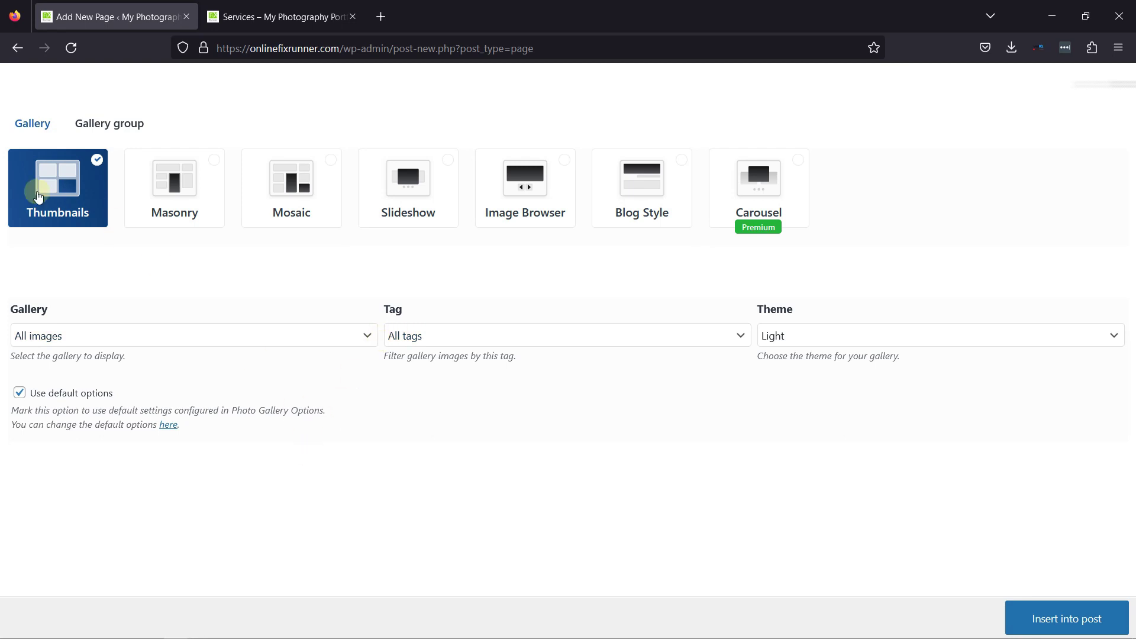
Set the block to show Wedding Gallery in Blog Style with the Light theme and insert it.
{"action": "left_click", "coordinate": [625, 204]}
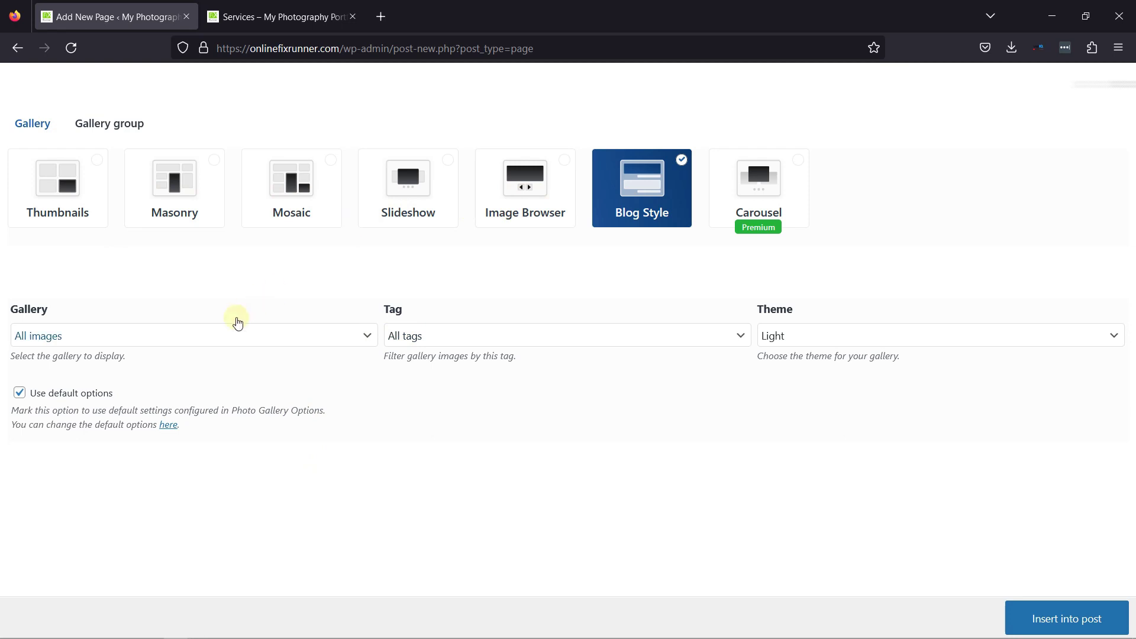
{"action": "left_click", "coordinate": [216, 335]}
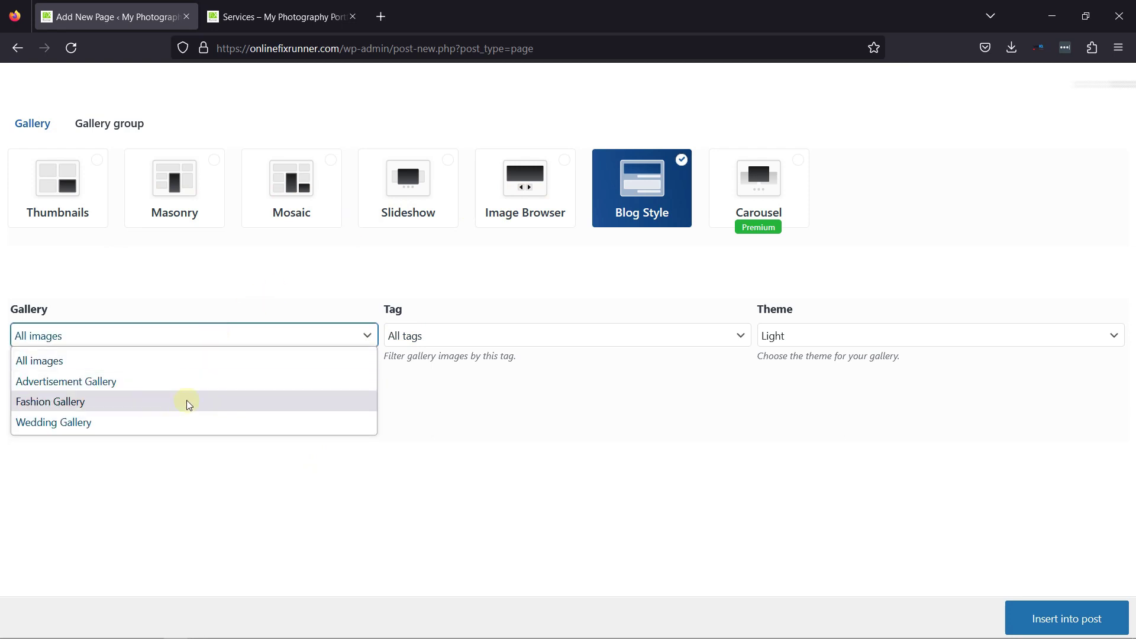
{"action": "left_click", "coordinate": [155, 422]}
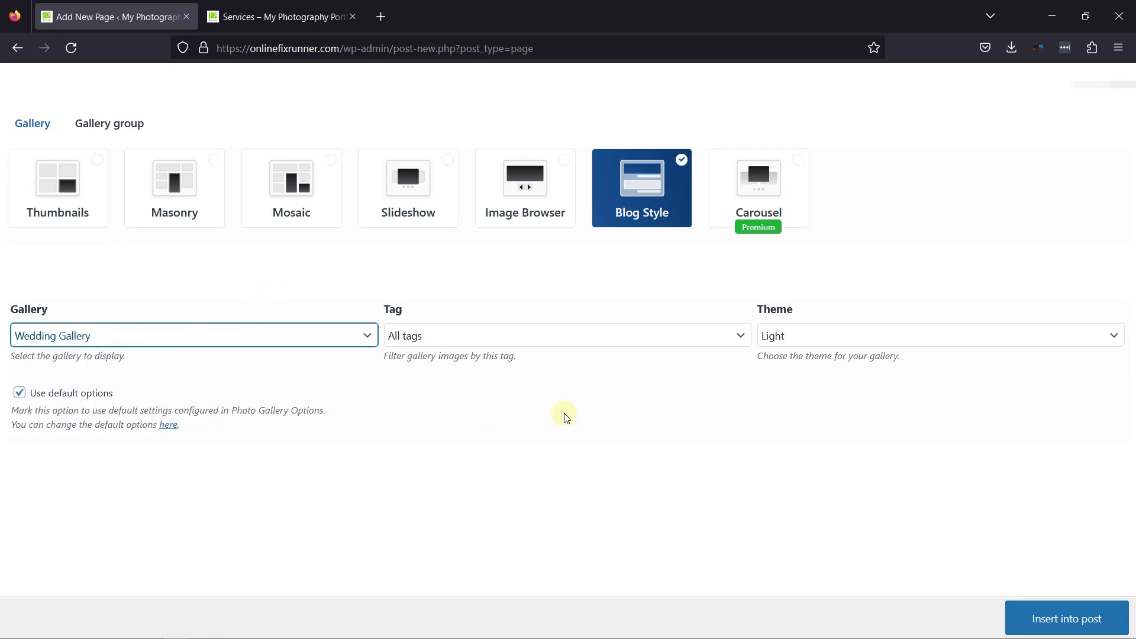
{"action": "left_click", "coordinate": [795, 335]}
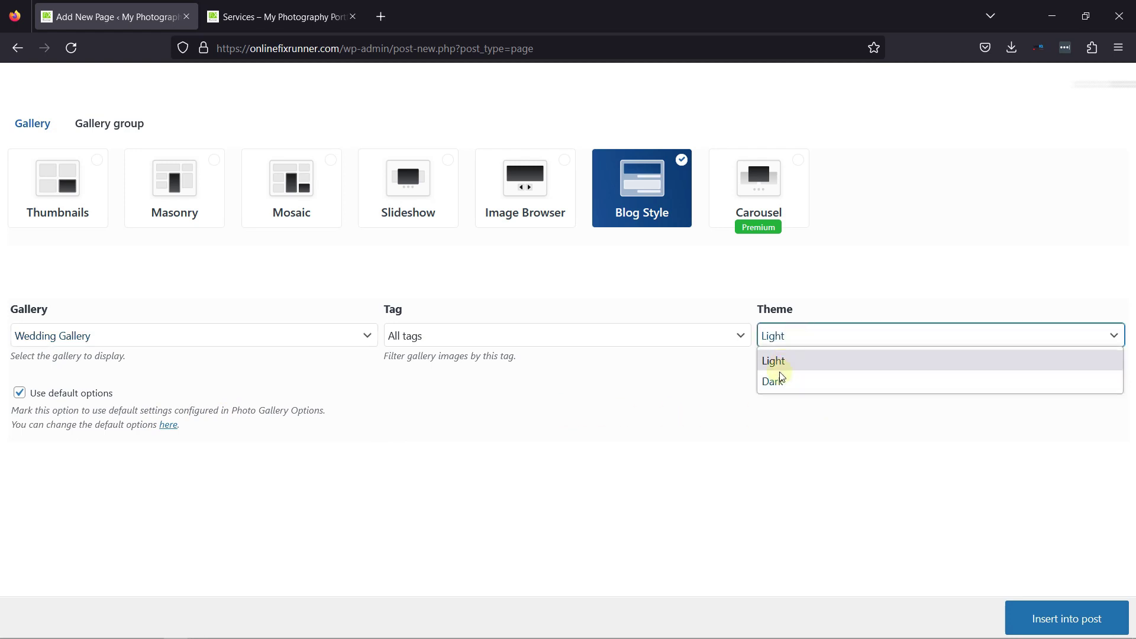
{"action": "left_click", "coordinate": [819, 479]}
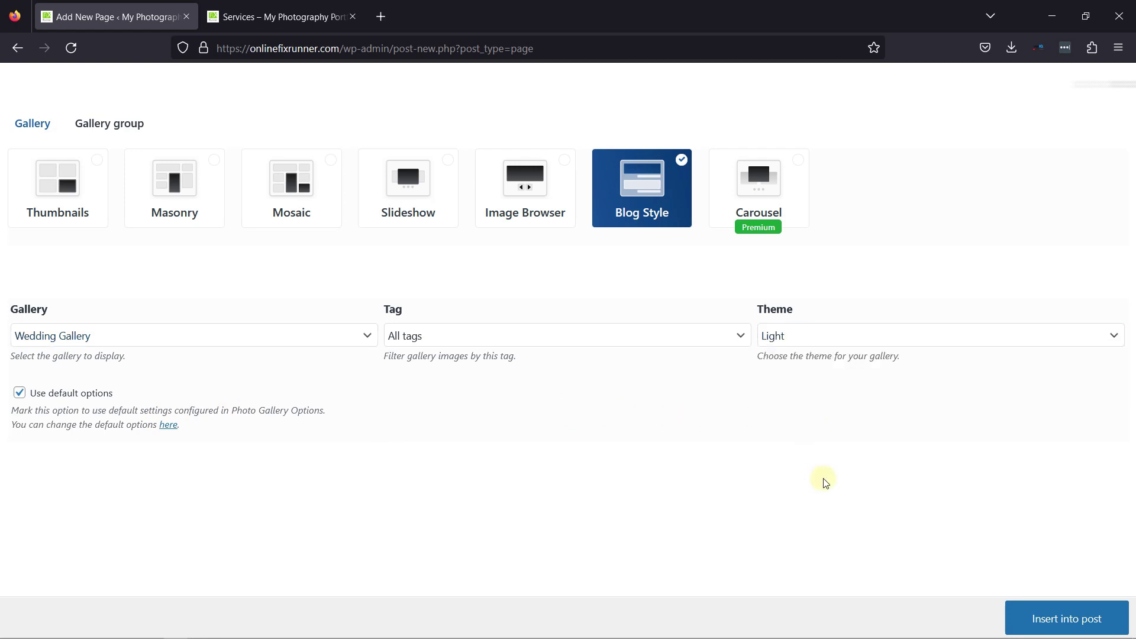
{"action": "left_click", "coordinate": [1021, 611]}
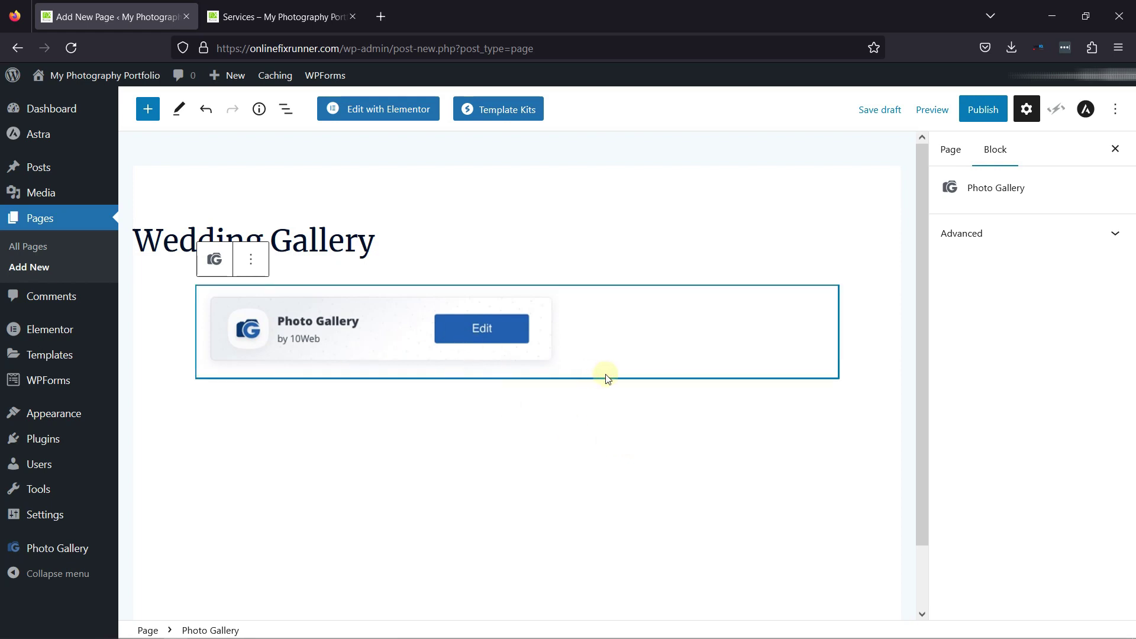
Publish the Wedding Gallery page and begin another new page.
{"action": "left_click", "coordinate": [982, 110]}
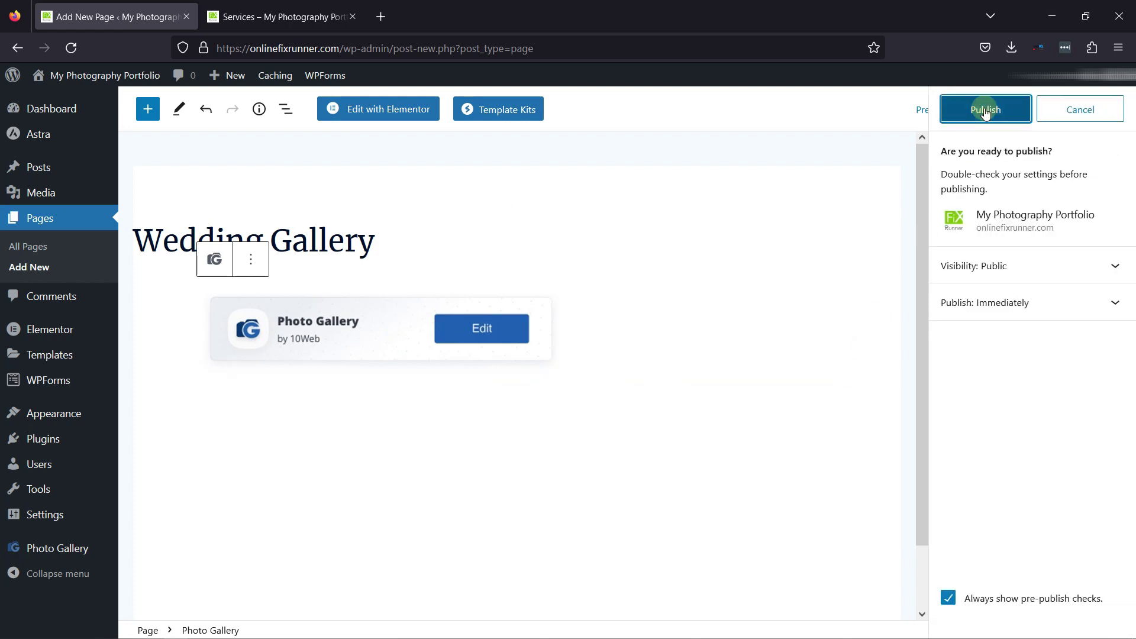
{"action": "left_click", "coordinate": [984, 112]}
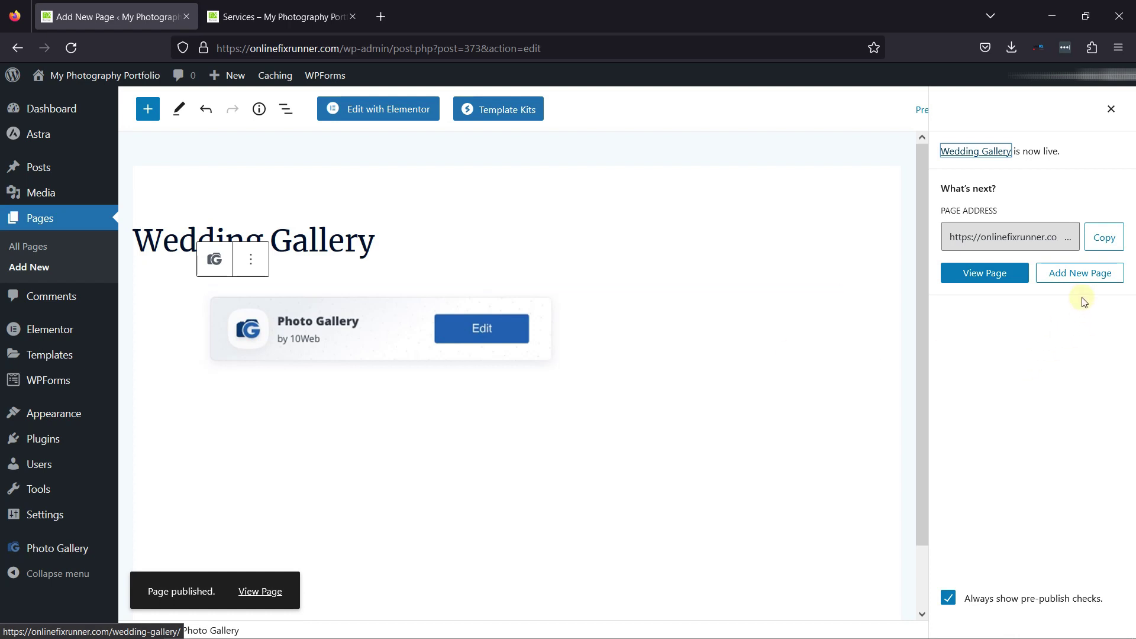
{"action": "left_click", "coordinate": [1073, 272]}
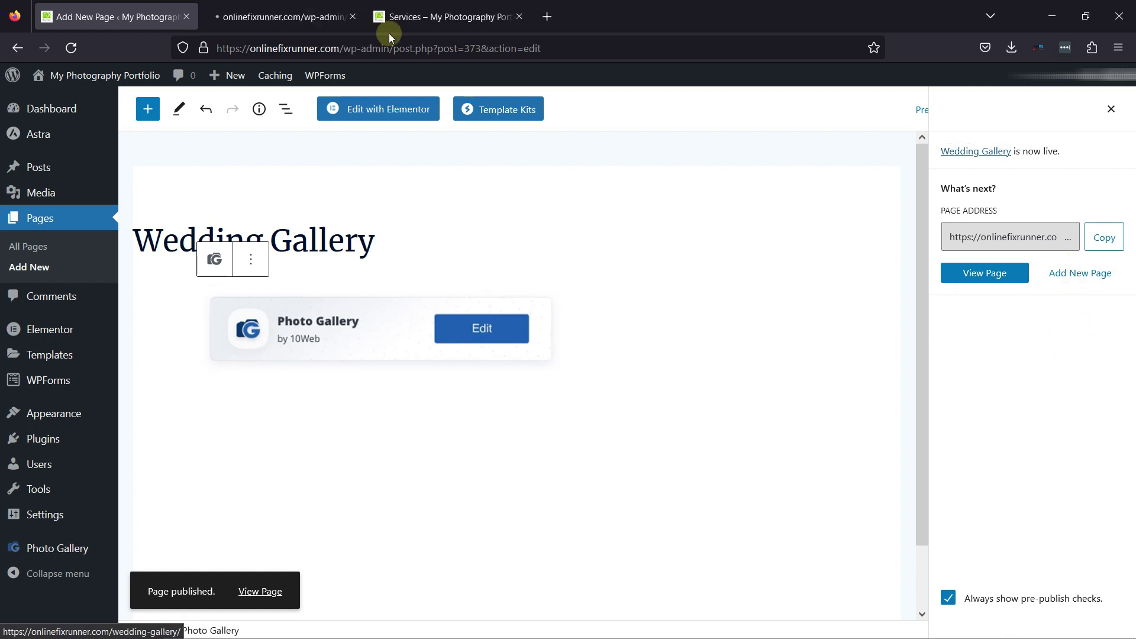
Title the new page 'Fashion Gallery' and add a Photo Gallery block.
{"action": "left_click", "coordinate": [332, 17]}
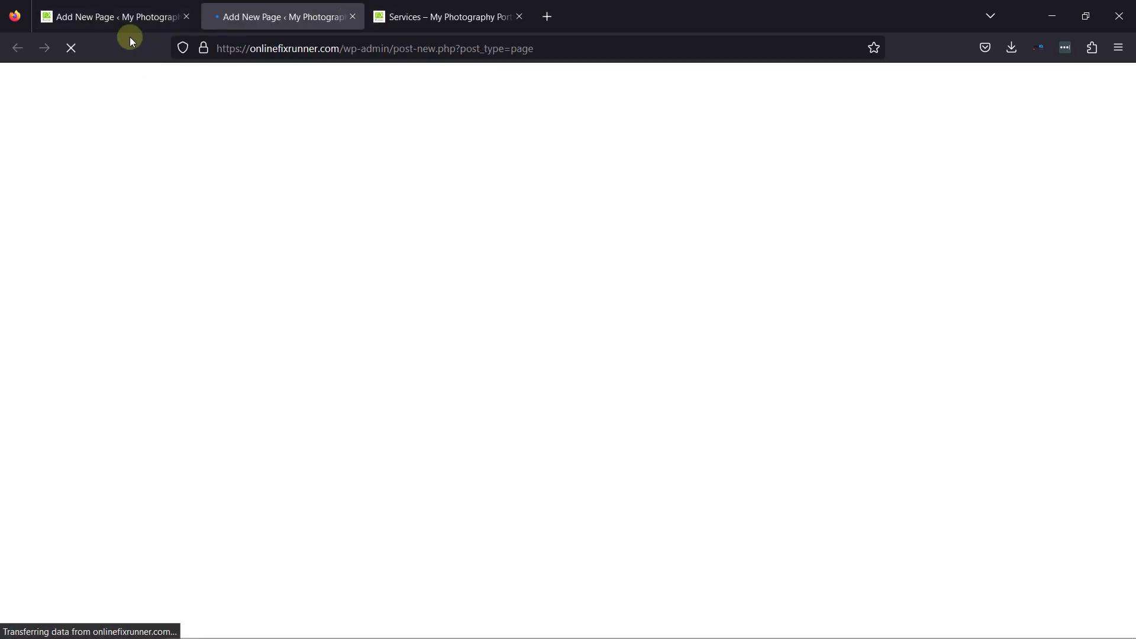
{"action": "left_click", "coordinate": [126, 18]}
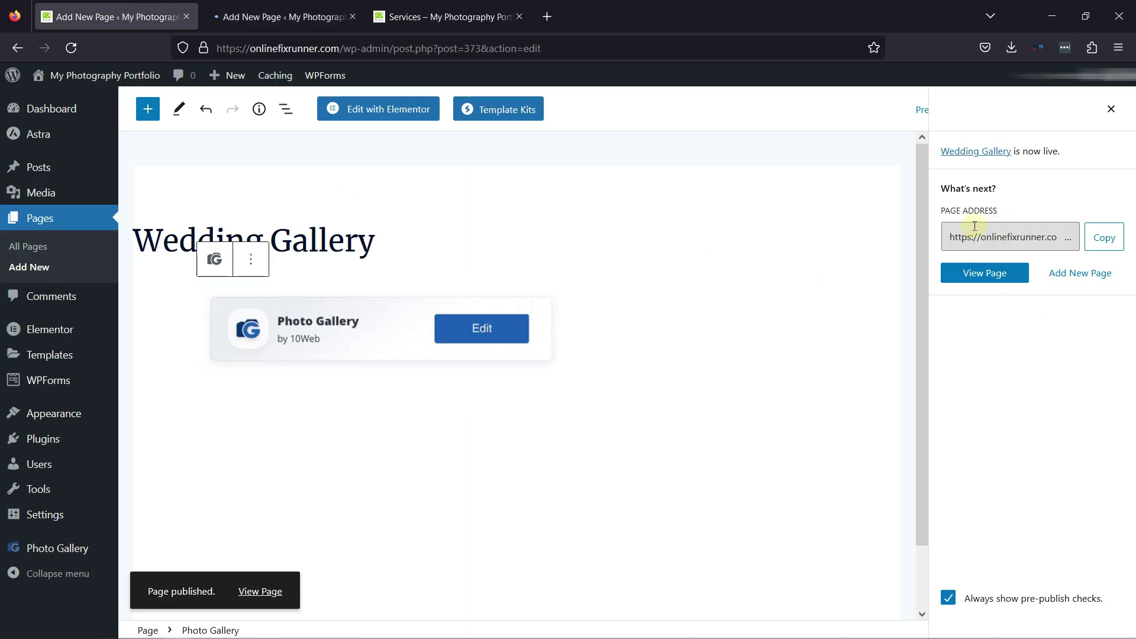
{"action": "left_click", "coordinate": [278, 16]}
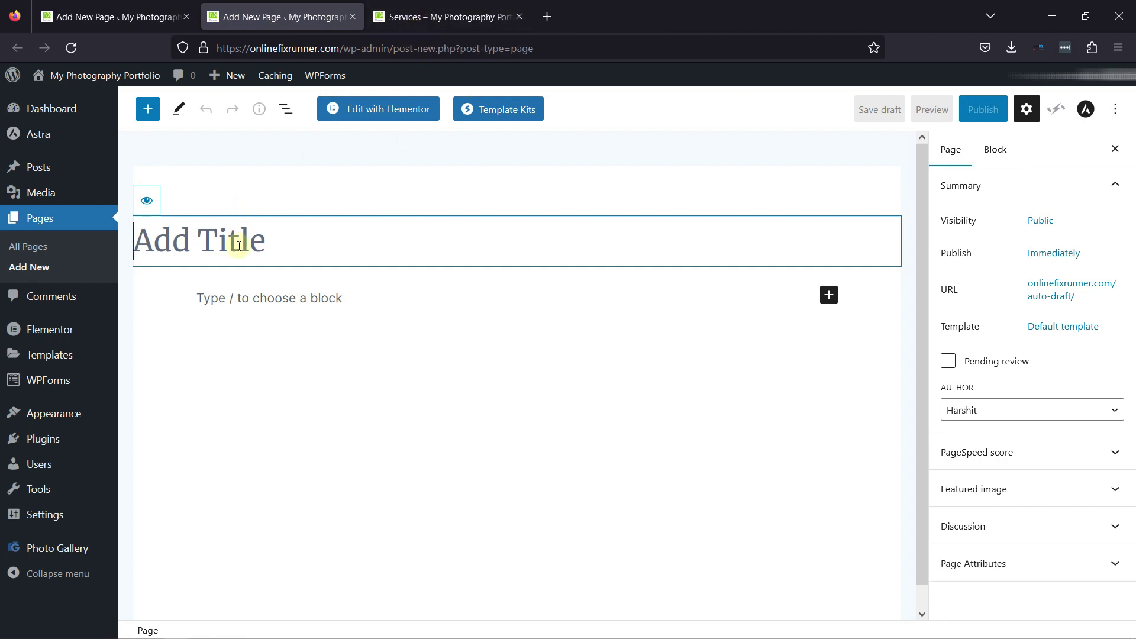
{"action": "type", "text": "Fashion"}
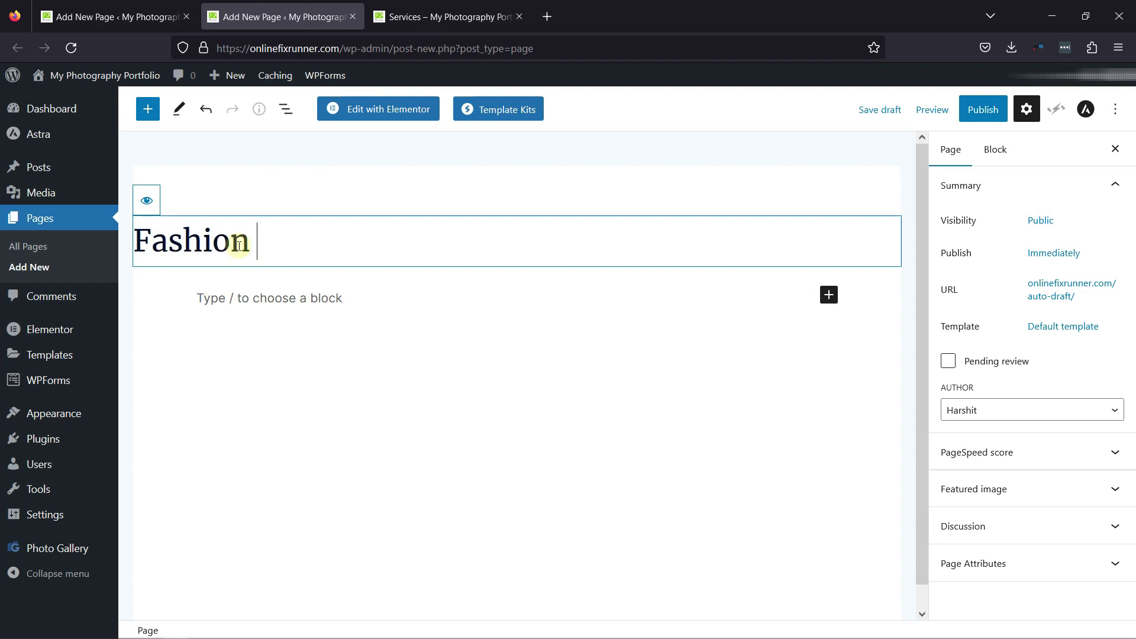
{"action": "type", "text": " Gallery"}
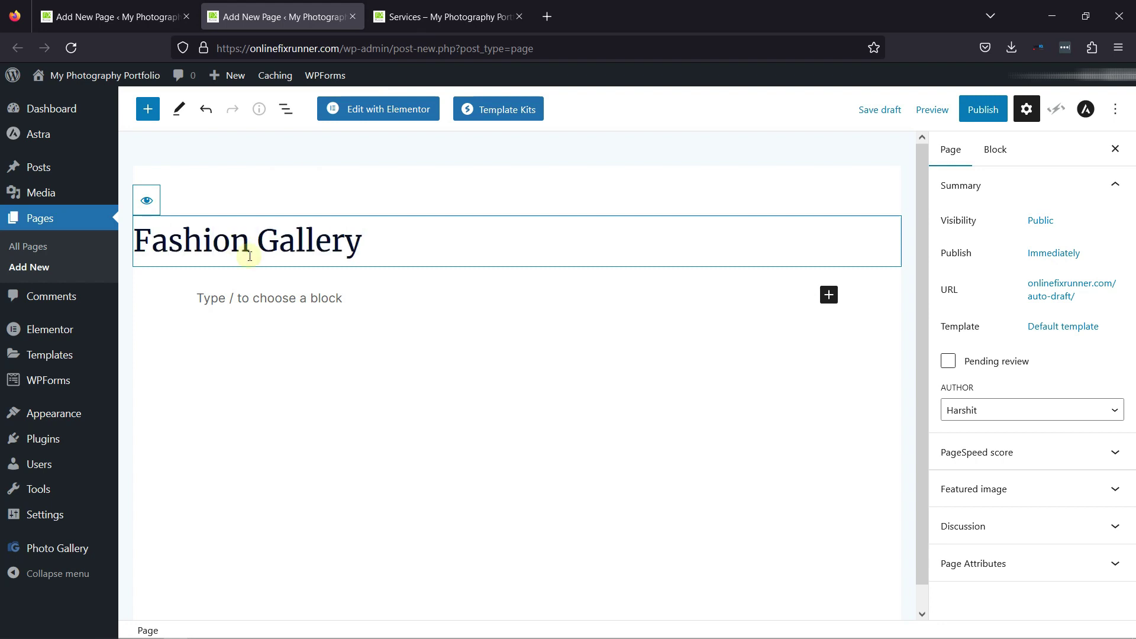
{"action": "left_click", "coordinate": [838, 298]}
{"action": "left_click", "coordinate": [832, 297]}
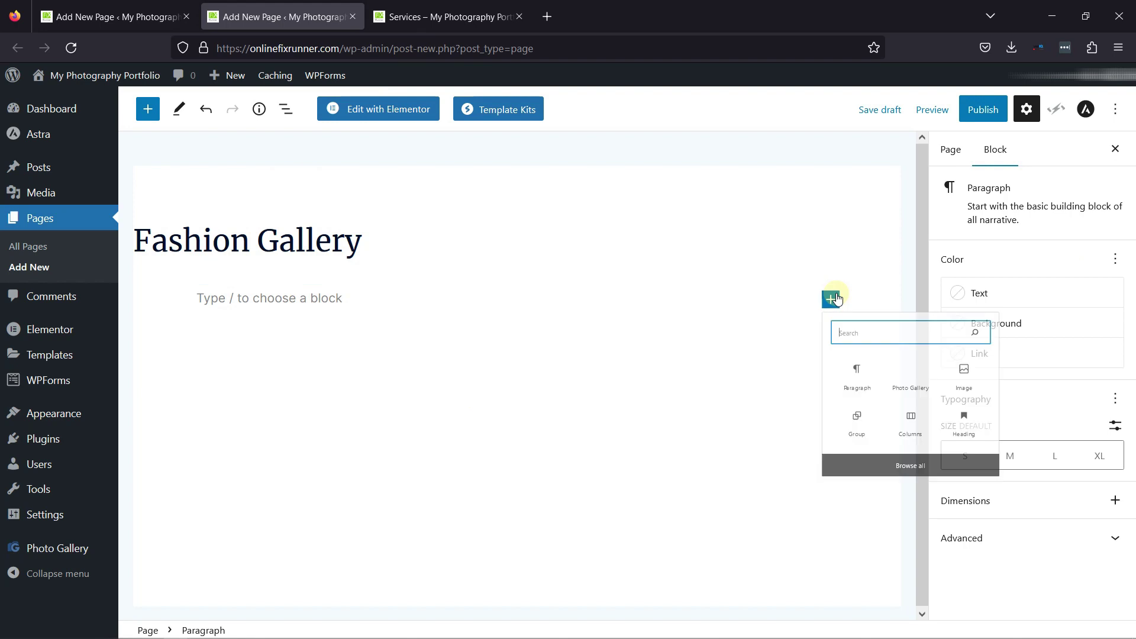
{"action": "left_click", "coordinate": [947, 399]}
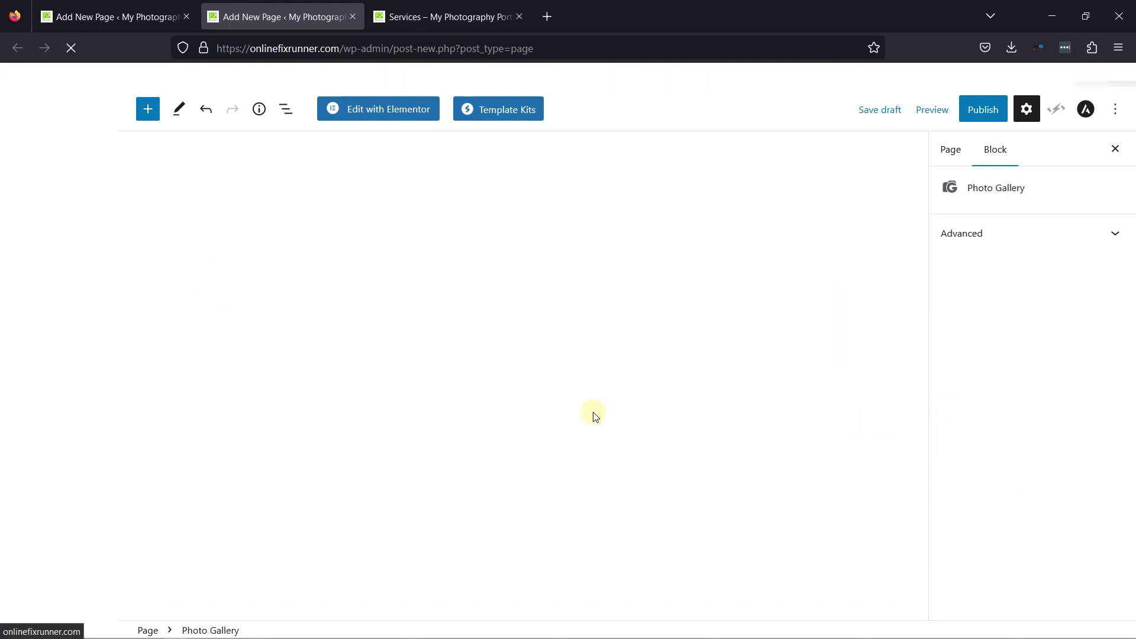
Display the Fashion Gallery as a Slideshow and insert it into the page.
{"action": "left_click", "coordinate": [152, 335]}
{"action": "left_click", "coordinate": [147, 398]}
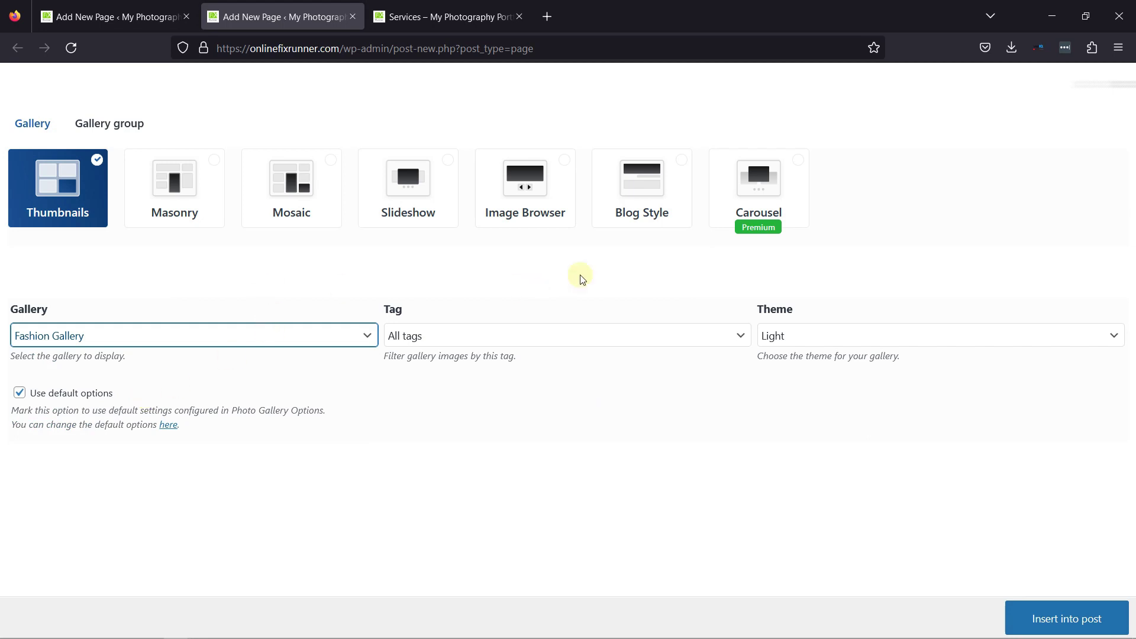
{"action": "left_click", "coordinate": [398, 199]}
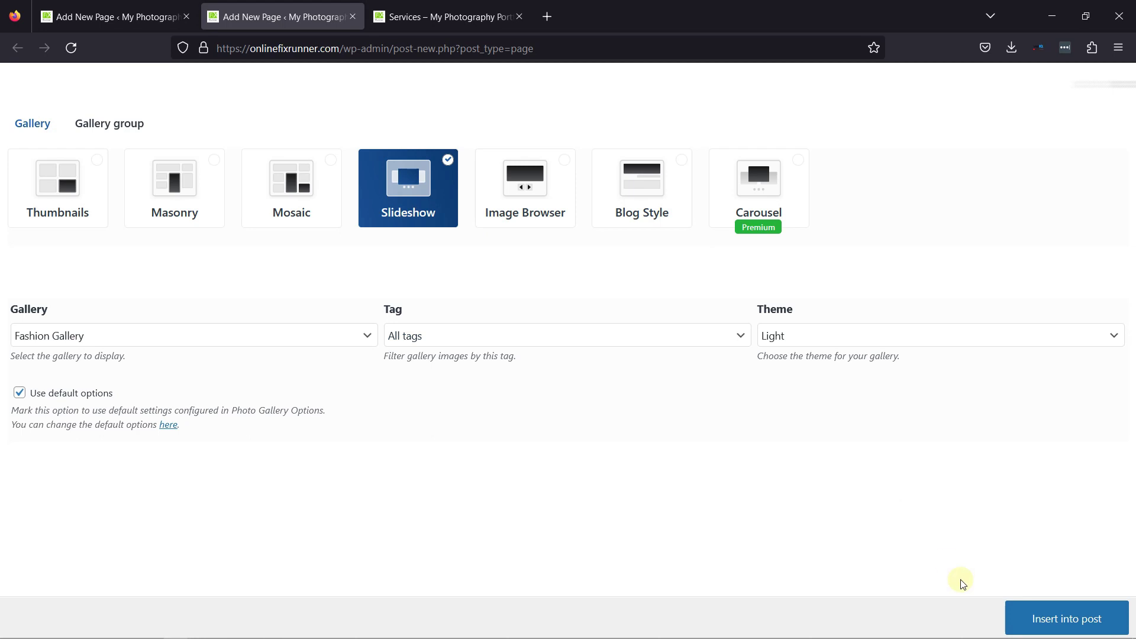
{"action": "left_click", "coordinate": [1044, 621]}
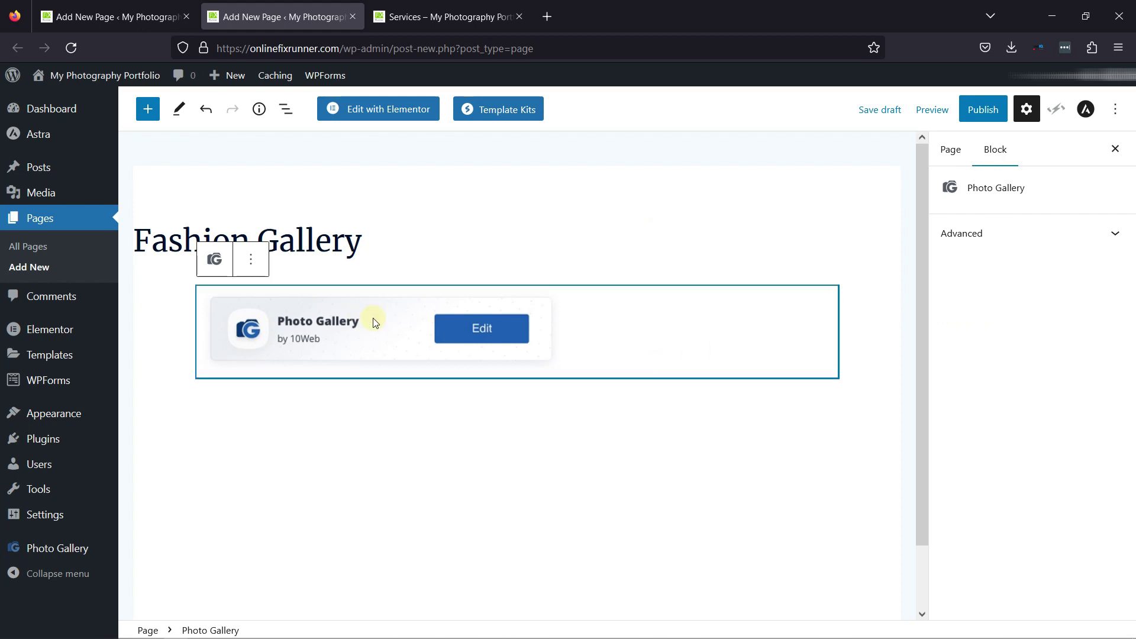
Publish the Fashion Gallery page and start another new page.
{"action": "left_click", "coordinate": [982, 113]}
{"action": "left_click", "coordinate": [983, 112]}
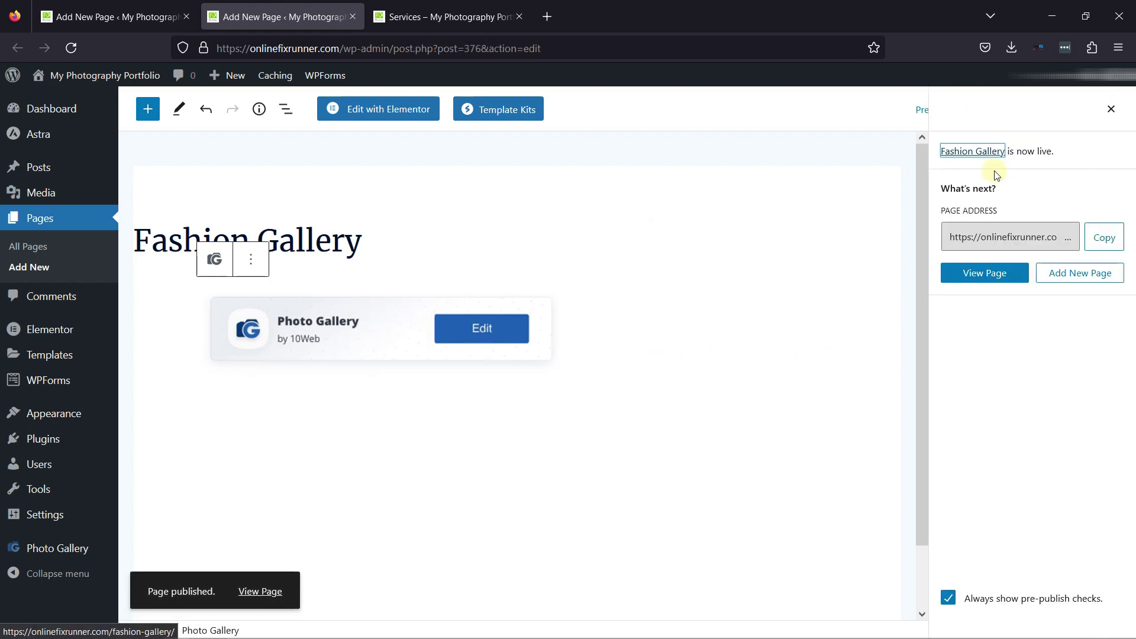
{"action": "left_click", "coordinate": [1057, 277]}
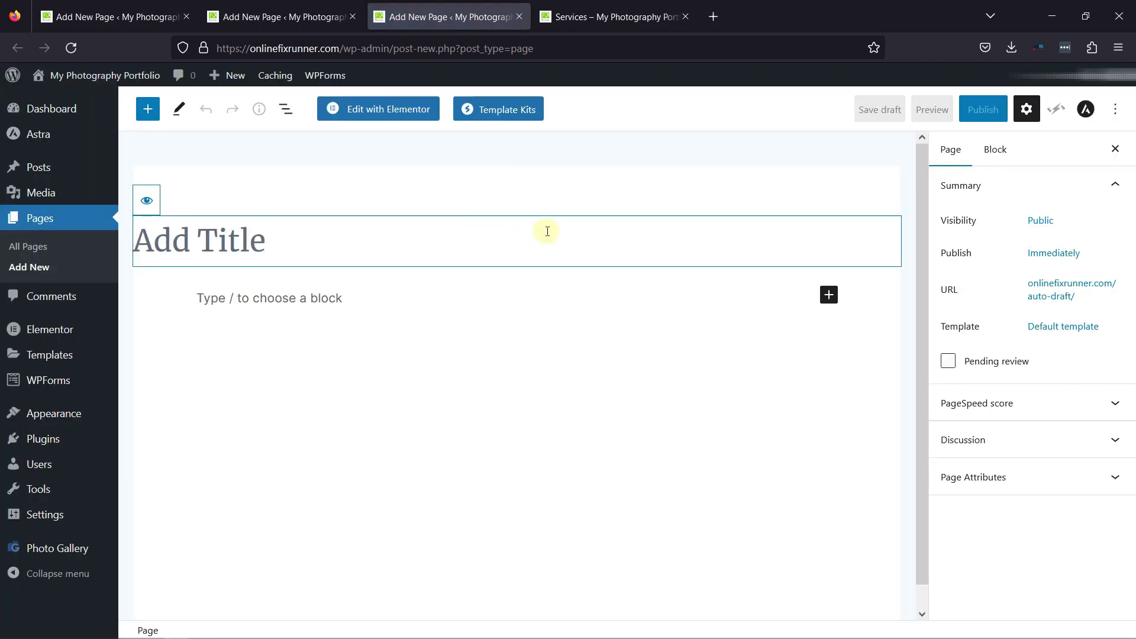
Title the page 'Advertisement Gallery' and add a Photo Gallery block.
{"action": "type", "text": "Adv"}
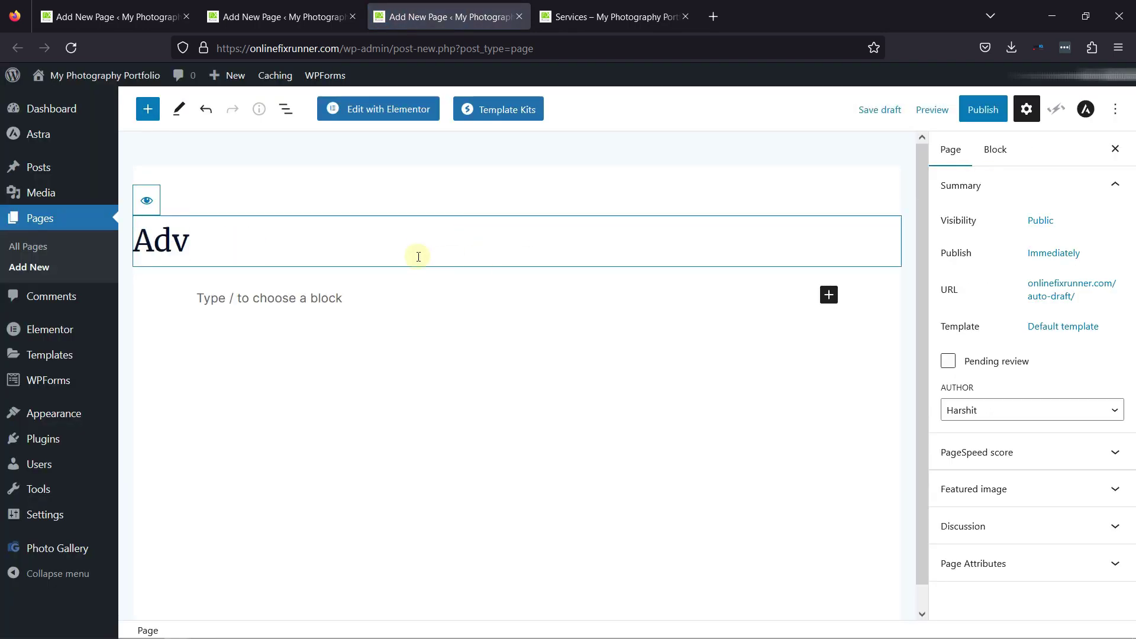
{"action": "type", "text": "ertisement"}
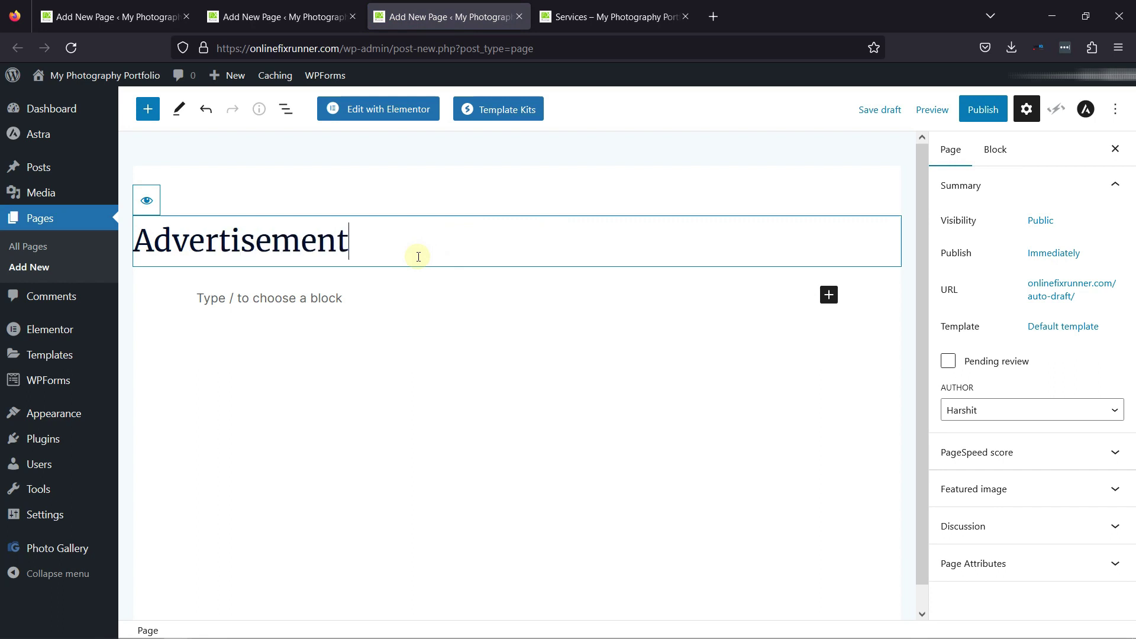
{"action": "type", "text": " Gallery"}
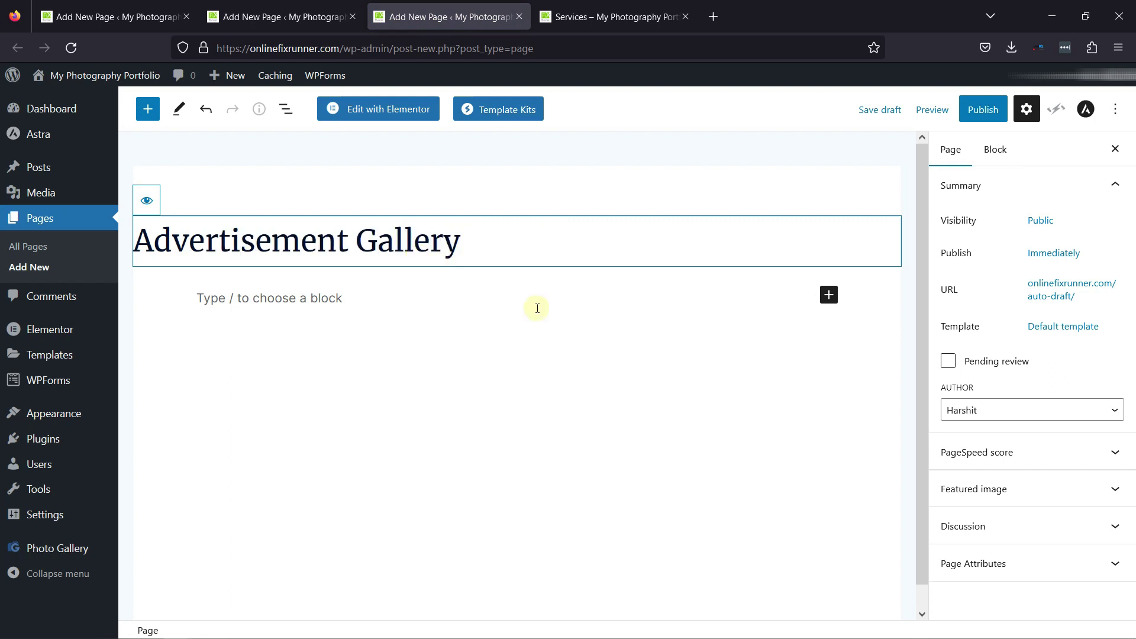
{"action": "left_click", "coordinate": [512, 307]}
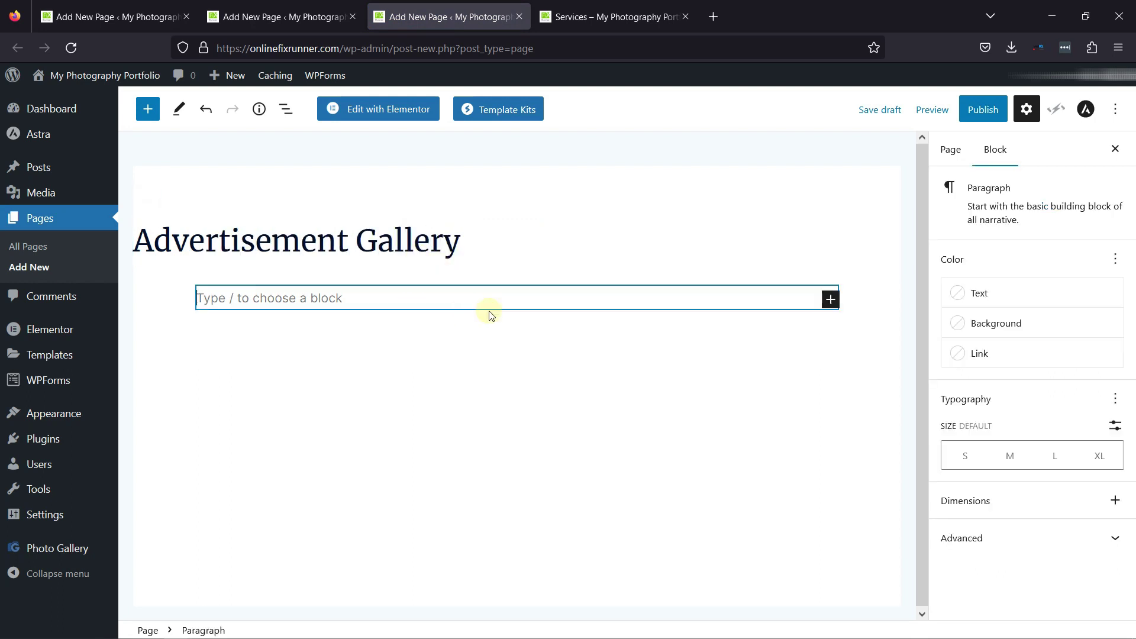
{"action": "left_click", "coordinate": [828, 300]}
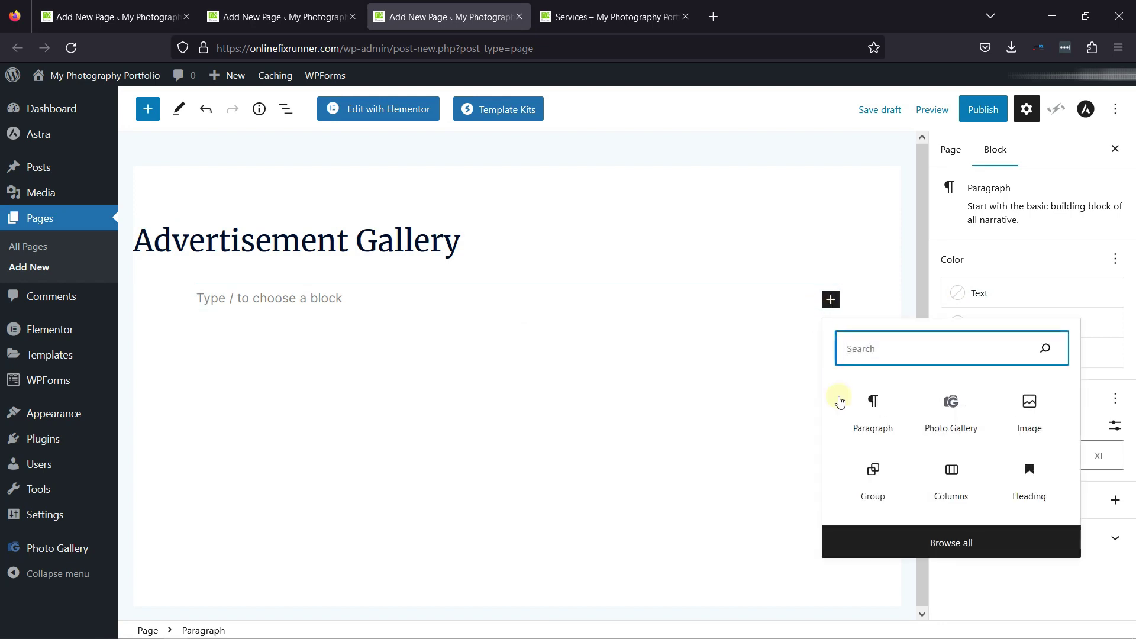
{"action": "left_click", "coordinate": [944, 409]}
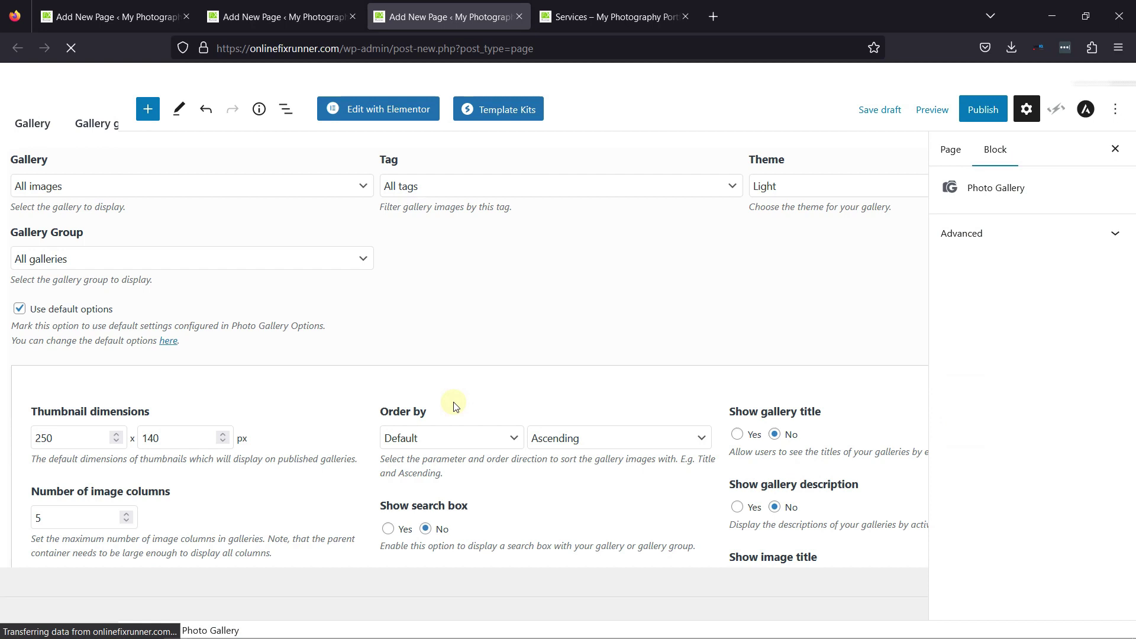
Embed the Advertisement Gallery in Masonry layout and publish the page.
{"action": "left_click", "coordinate": [274, 340]}
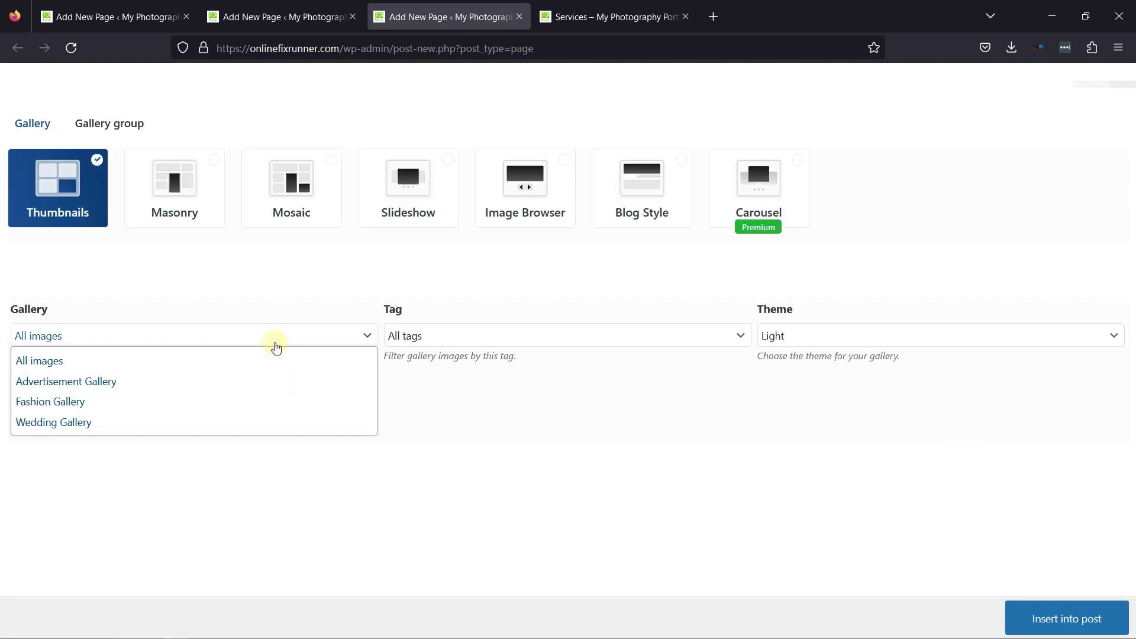
{"action": "left_click", "coordinate": [197, 383]}
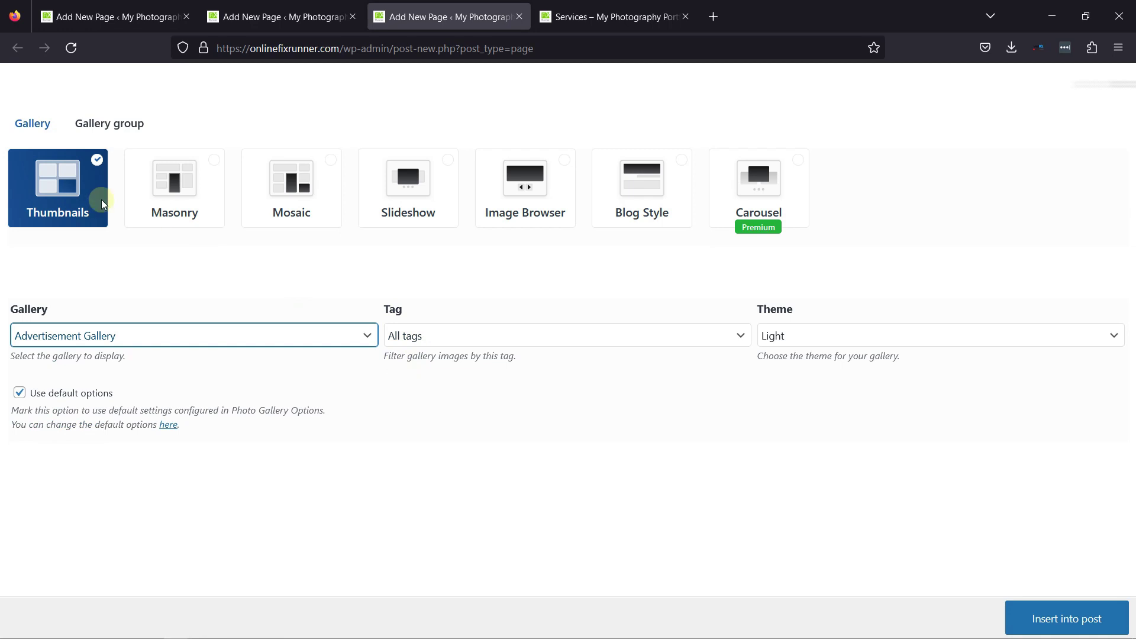
{"action": "left_click", "coordinate": [299, 195]}
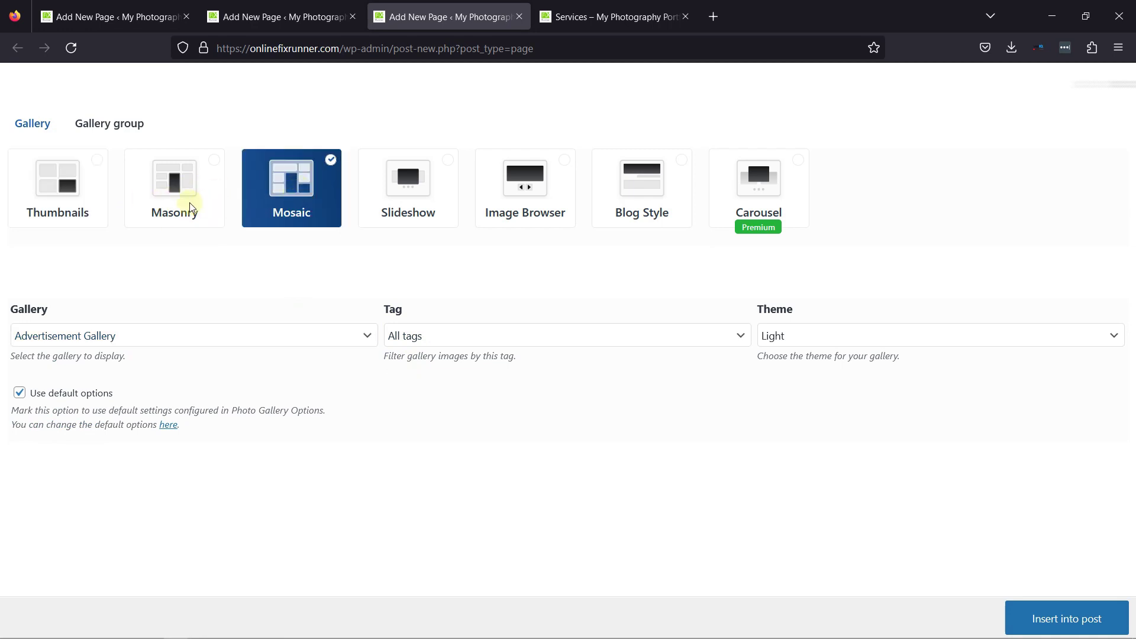
{"action": "left_click", "coordinate": [158, 200]}
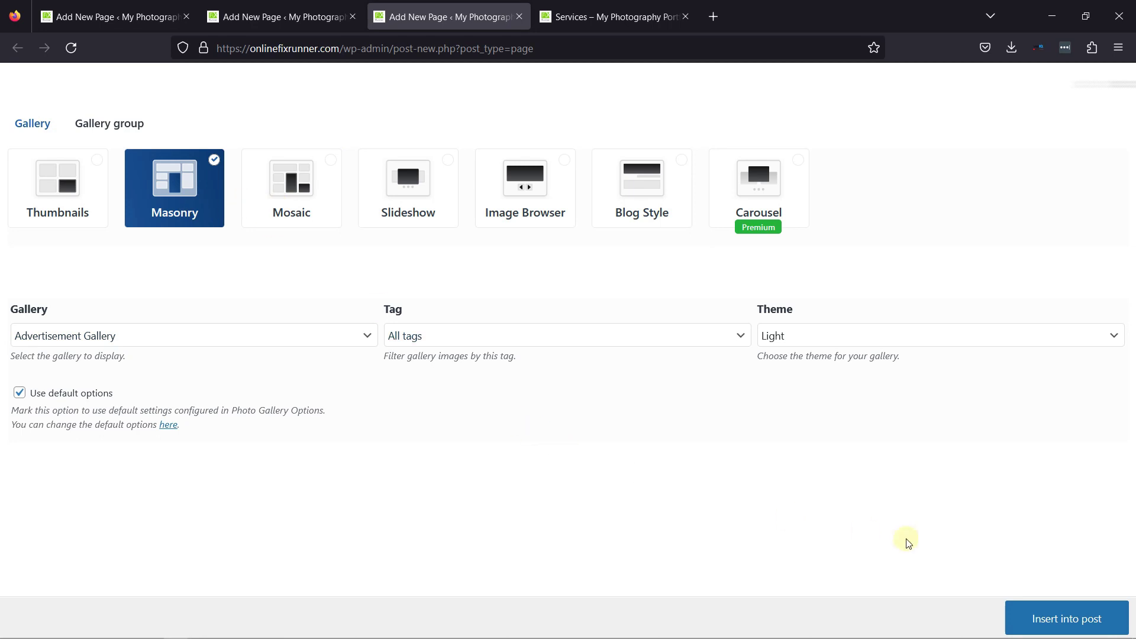
{"action": "left_click", "coordinate": [1046, 617]}
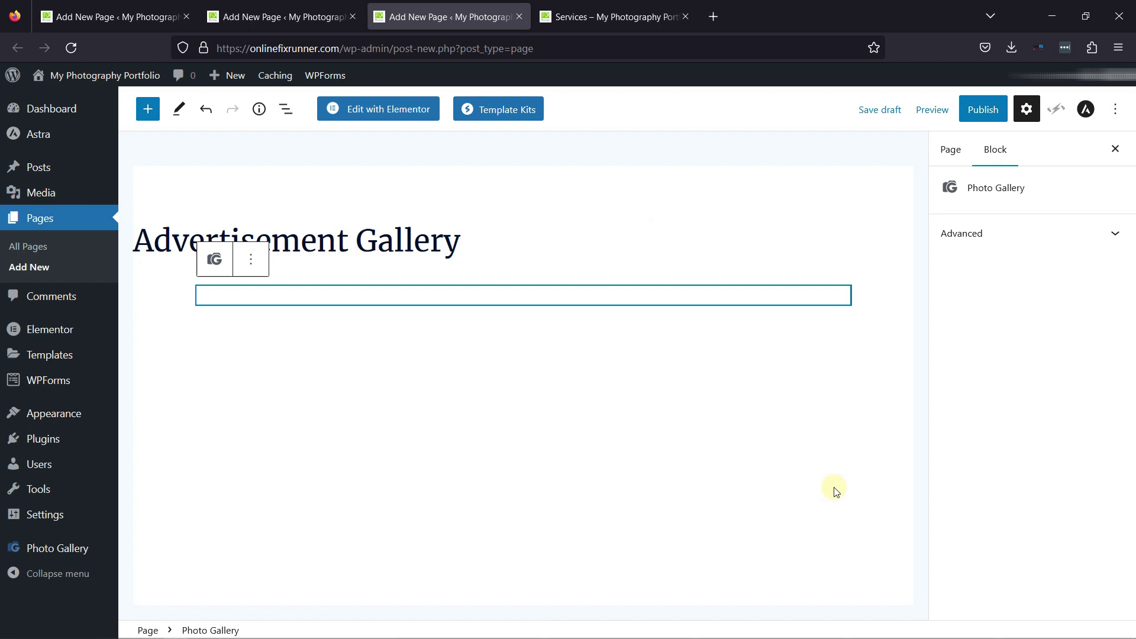
{"action": "left_click", "coordinate": [991, 111]}
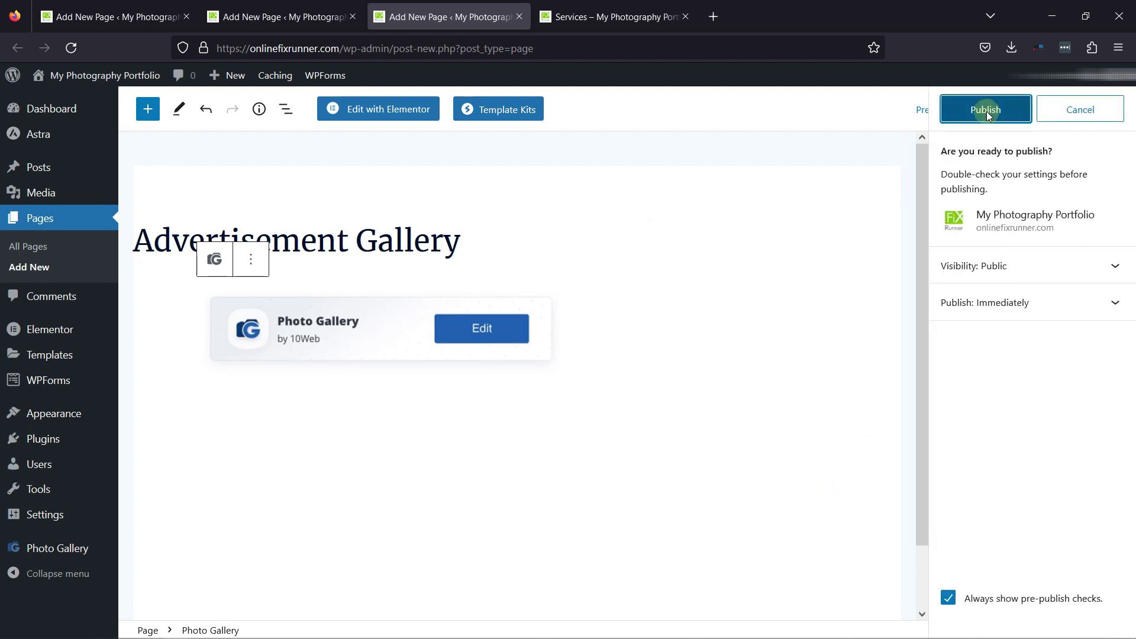
{"action": "left_click", "coordinate": [987, 110]}
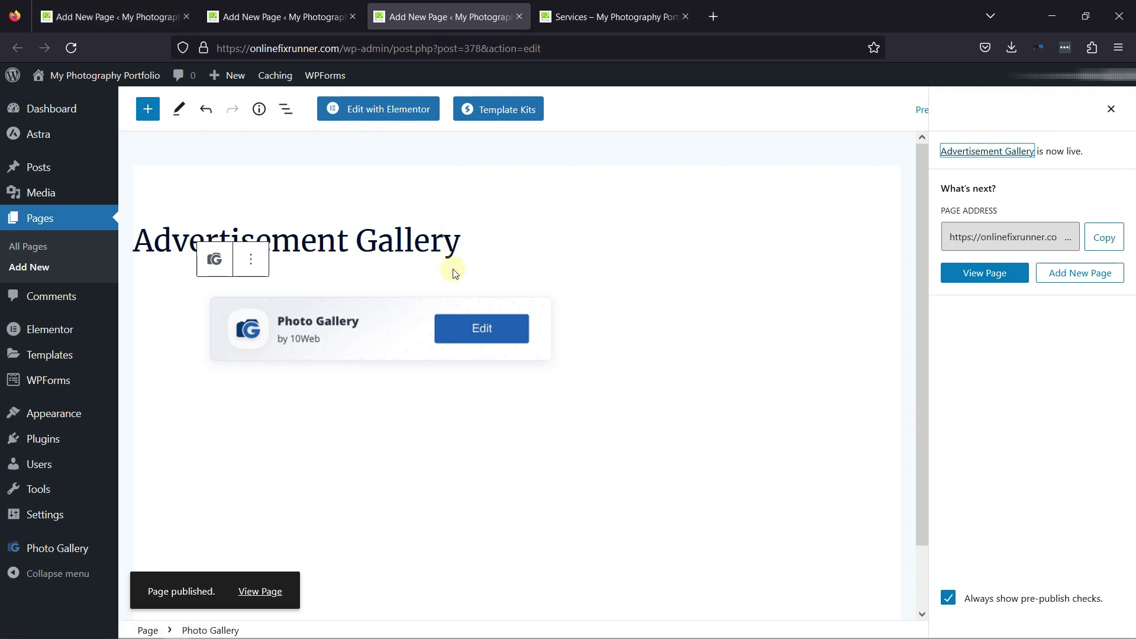
Scroll through the live Services page, then open it for editing in Elementor.
{"action": "left_click", "coordinate": [609, 16]}
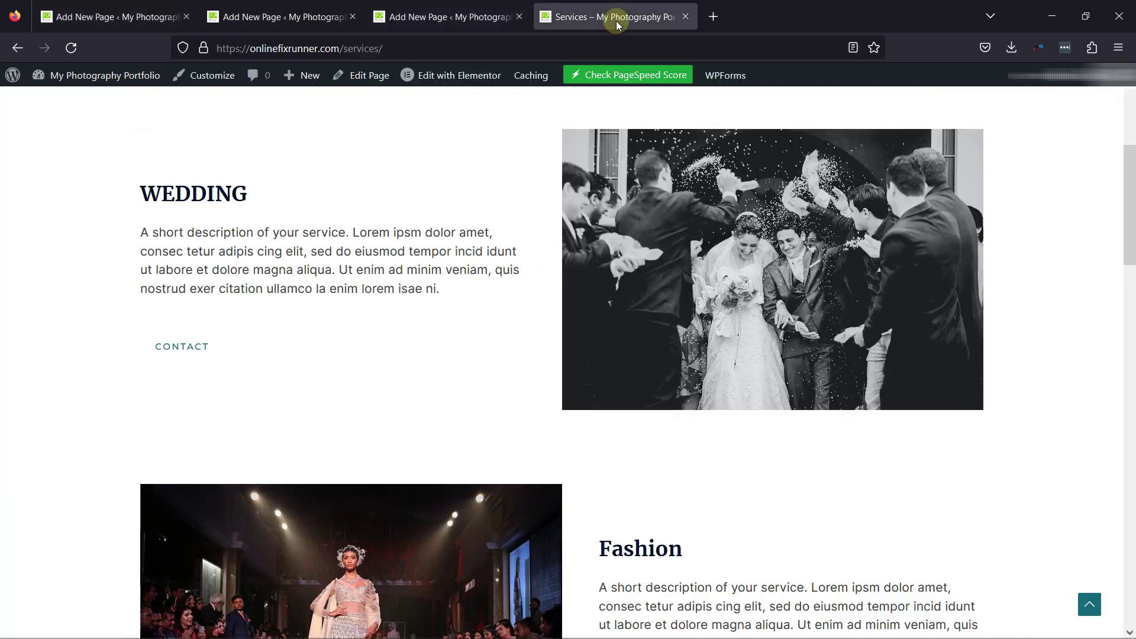
{"action": "scroll", "coordinate": [791, 517], "scroll_direction": "down", "scroll_amount": 9}
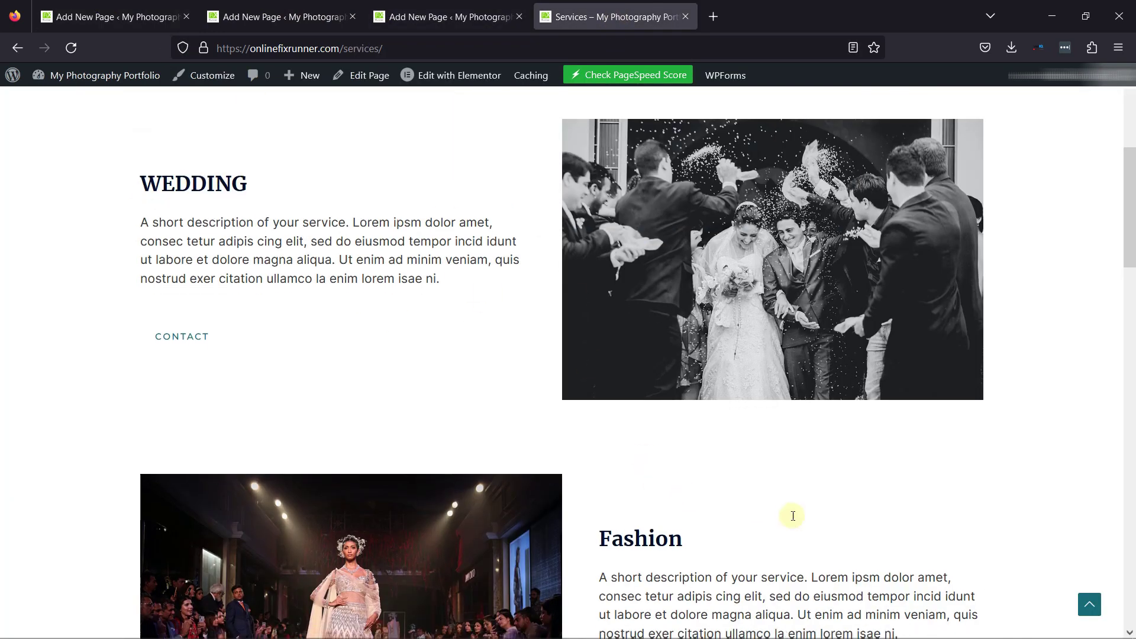
{"action": "scroll", "coordinate": [709, 405], "scroll_direction": "down", "scroll_amount": 3}
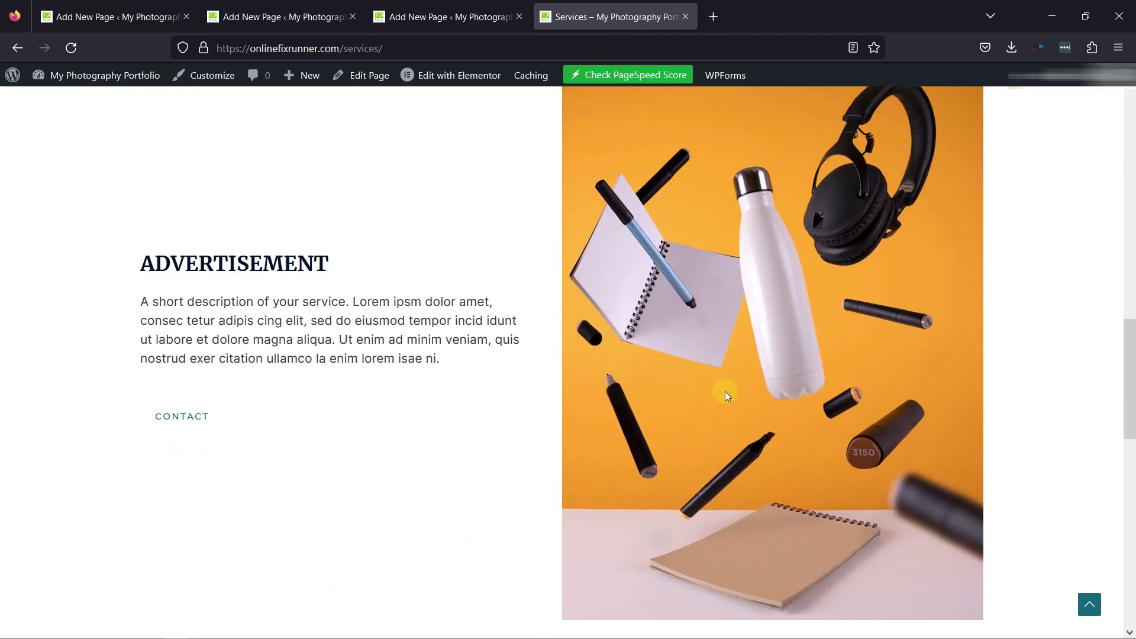
{"action": "scroll", "coordinate": [725, 392], "scroll_direction": "up", "scroll_amount": 12}
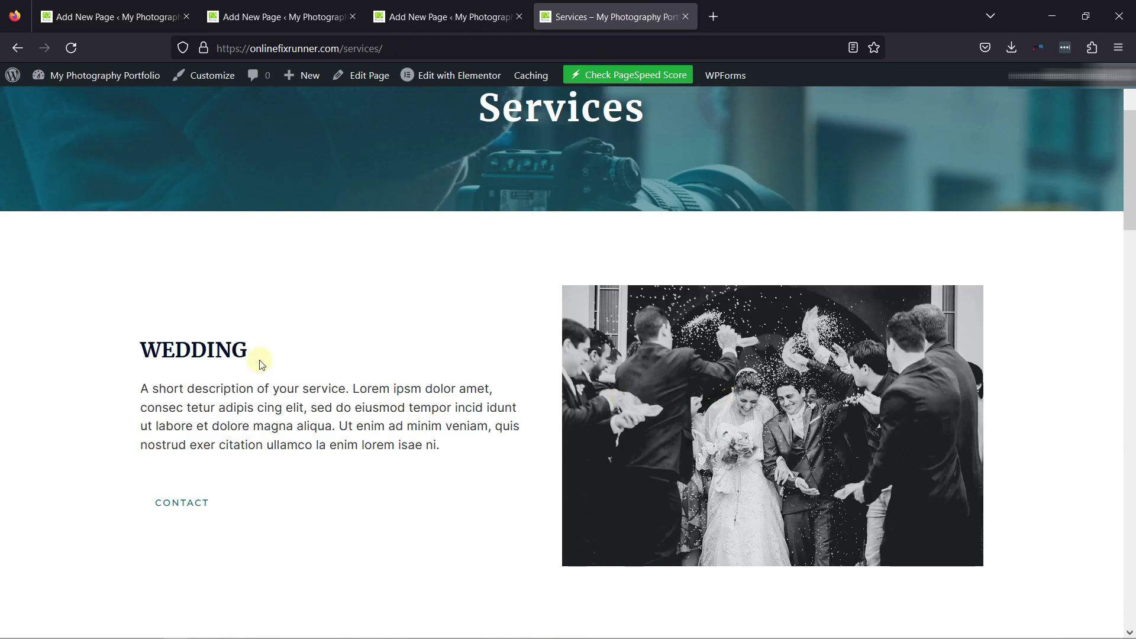
{"action": "left_click", "coordinate": [462, 80]}
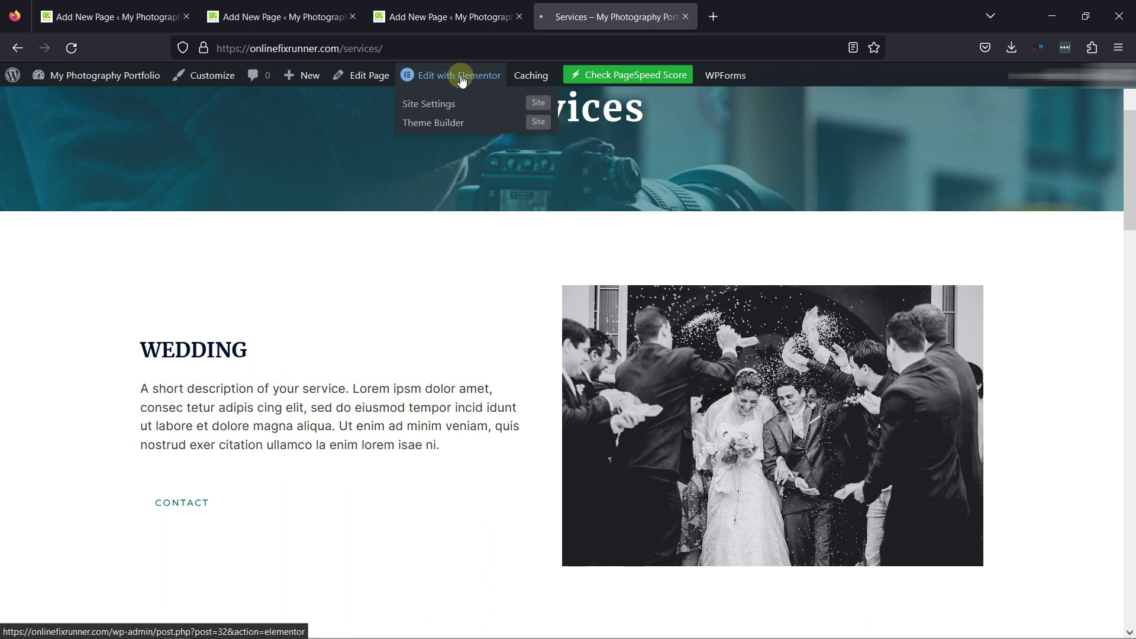
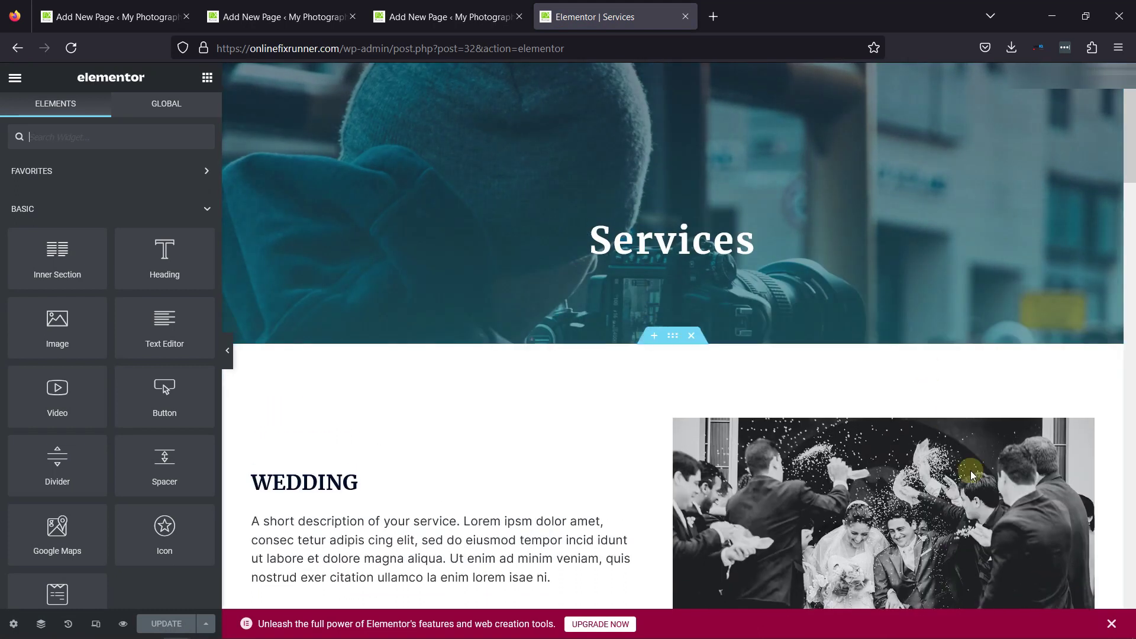
Copy the Wedding Gallery page address into the WEDDING image box's Link field.
{"action": "scroll", "coordinate": [646, 445], "scroll_direction": "down", "scroll_amount": 3}
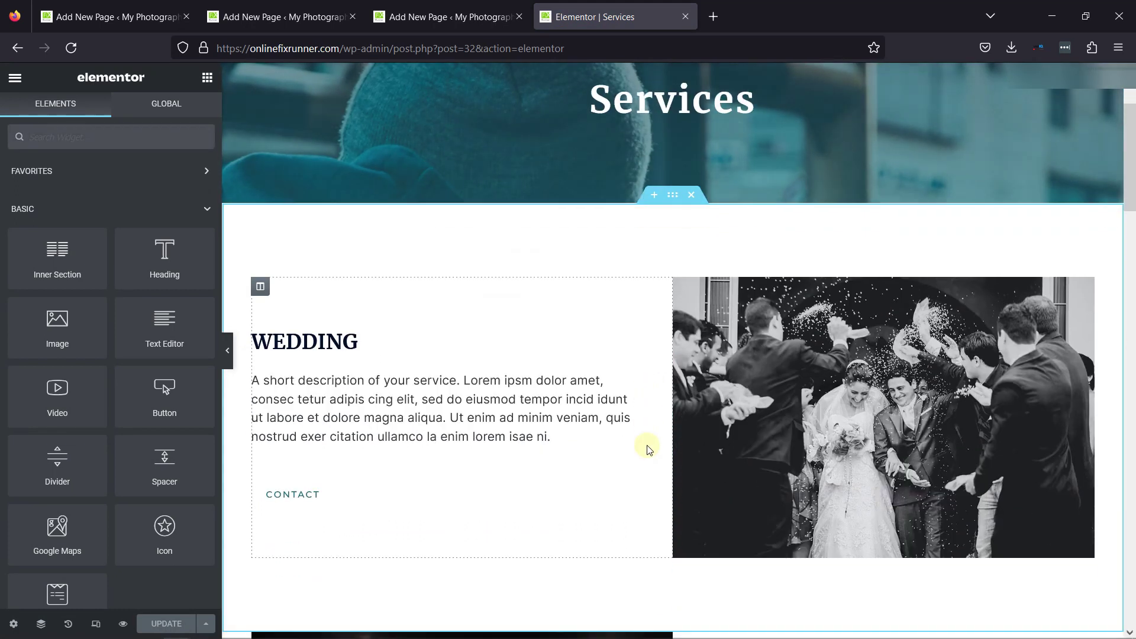
{"action": "left_click", "coordinate": [320, 326]}
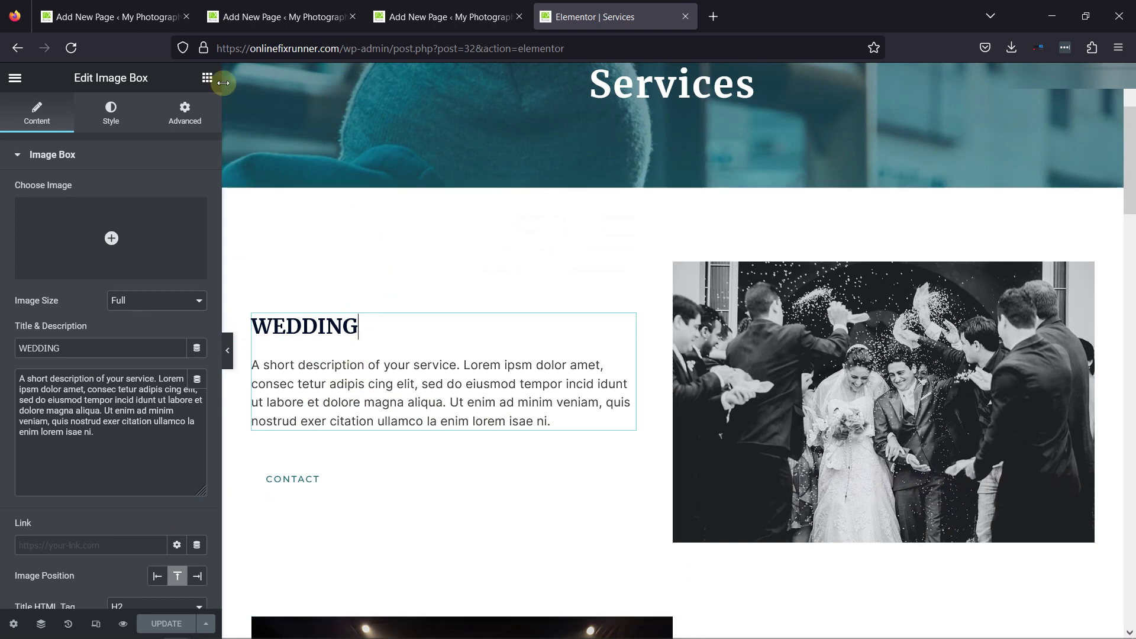
{"action": "left_click", "coordinate": [157, 23]}
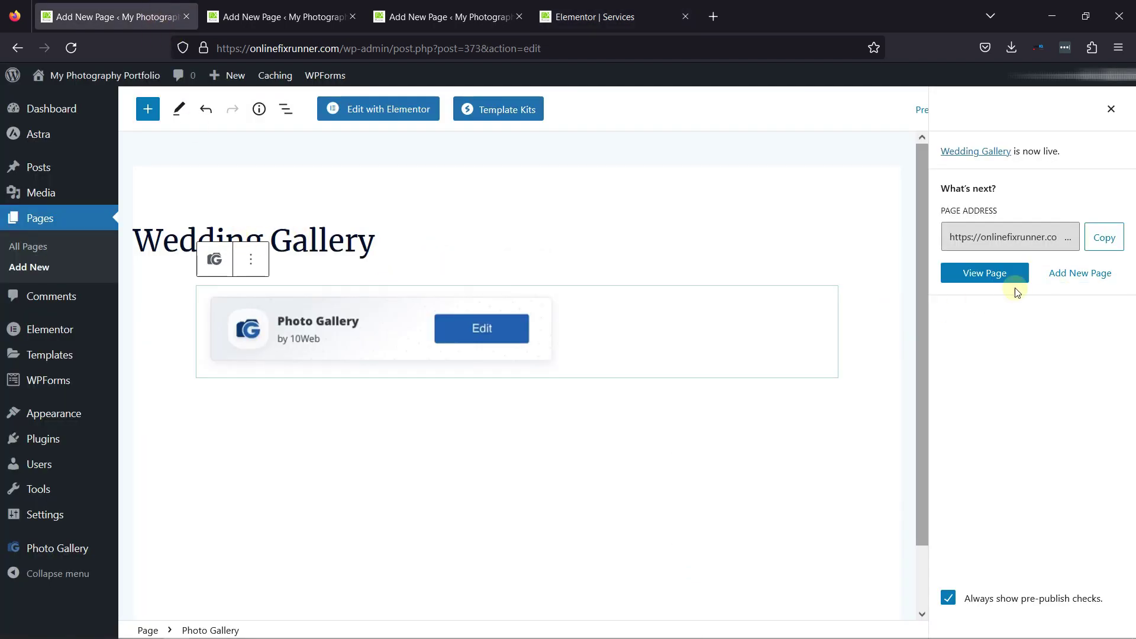
{"action": "left_click", "coordinate": [1086, 246]}
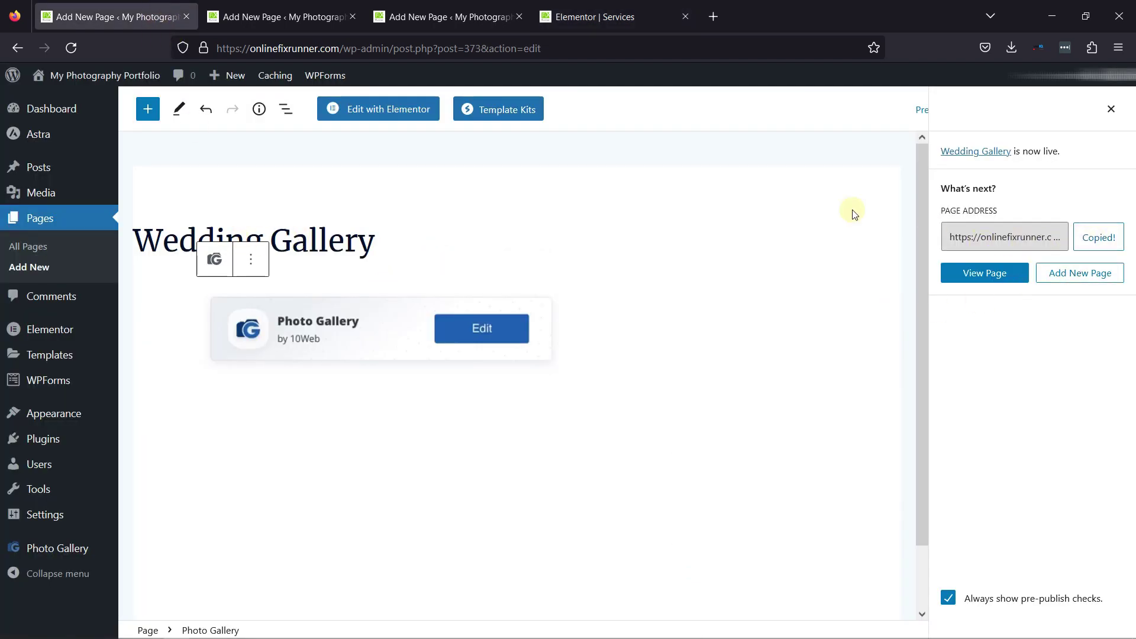
{"action": "left_click", "coordinate": [632, 28]}
{"action": "left_click", "coordinate": [79, 539]}
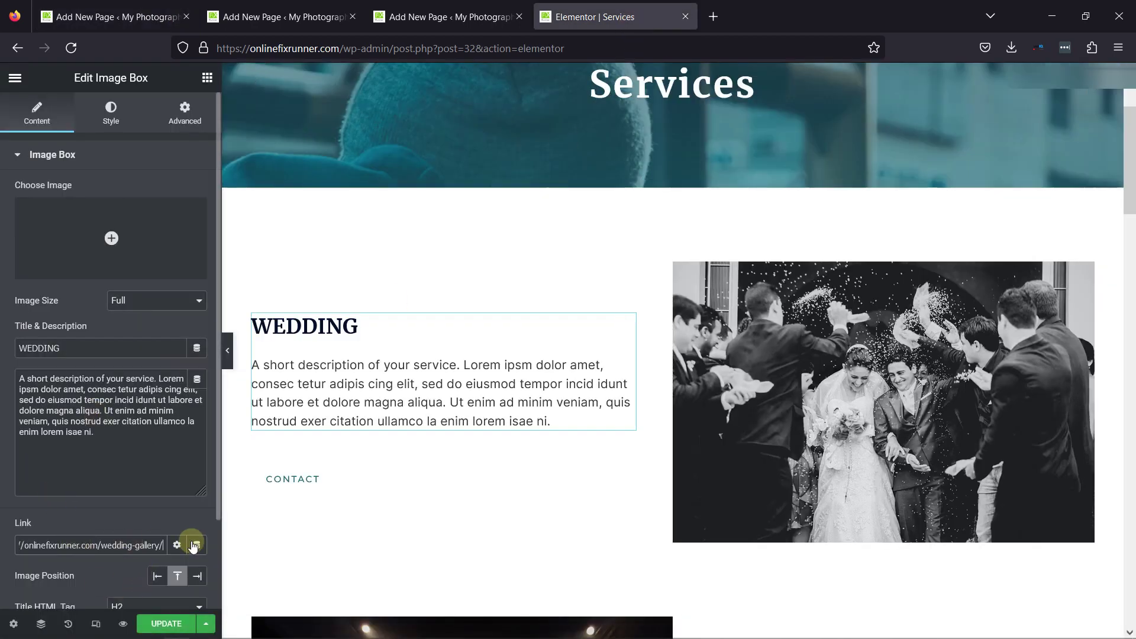
Copy the Fashion Gallery page address into the Fashion image box's Link field.
{"action": "scroll", "coordinate": [808, 335], "scroll_direction": "down", "scroll_amount": 6}
{"action": "left_click", "coordinate": [740, 297]}
{"action": "left_click", "coordinate": [282, 17]}
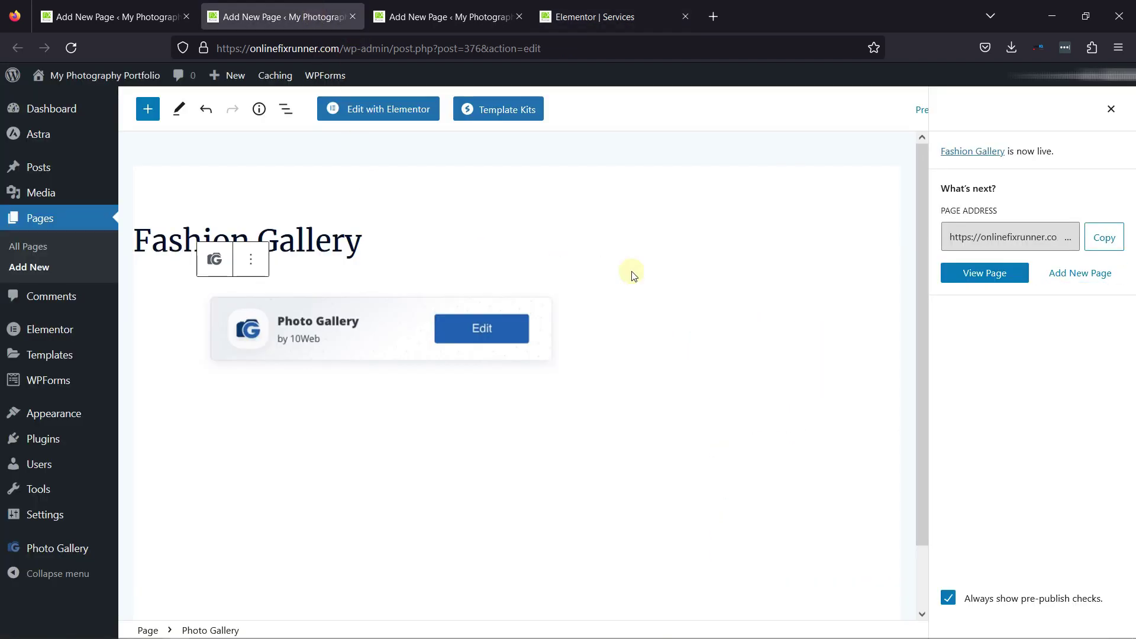
{"action": "left_click", "coordinate": [1098, 240]}
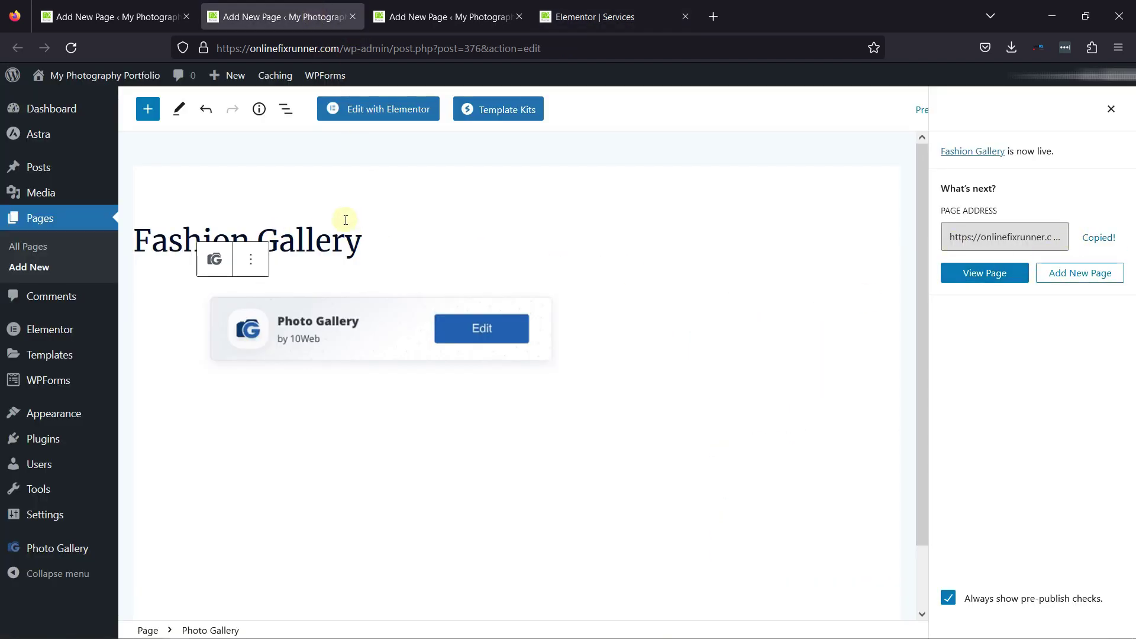
{"action": "left_click", "coordinate": [568, 18]}
{"action": "left_click", "coordinate": [111, 544]}
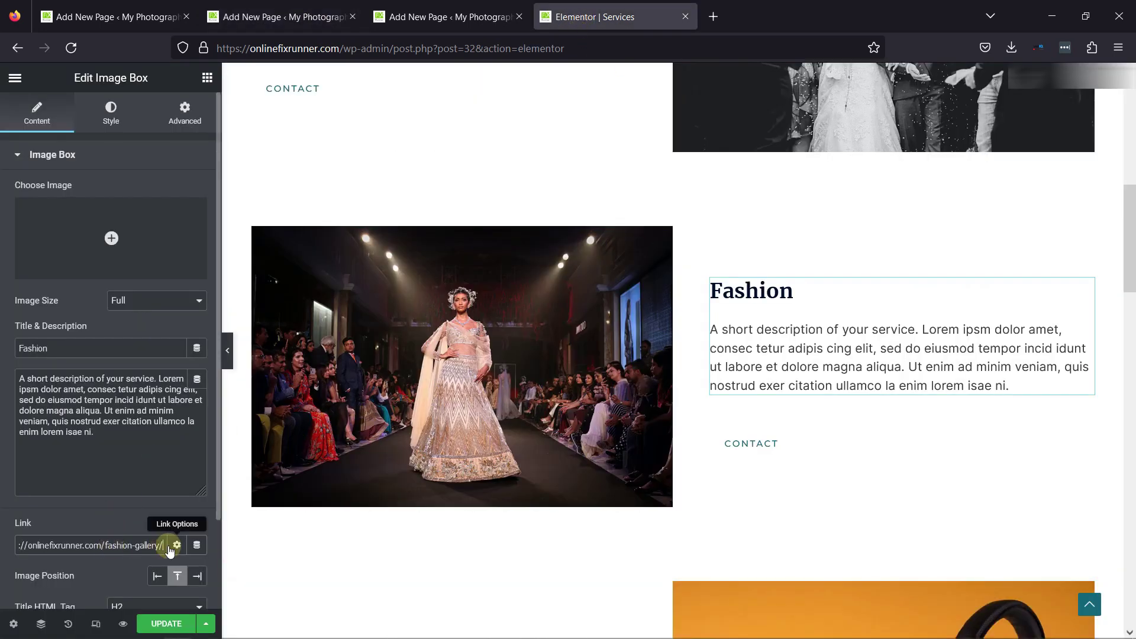
Link the ADVERTISEMENT image box to the Advertisement Gallery page and update the Services page.
{"action": "scroll", "coordinate": [628, 425], "scroll_direction": "down", "scroll_amount": 5}
{"action": "left_click", "coordinate": [355, 473]}
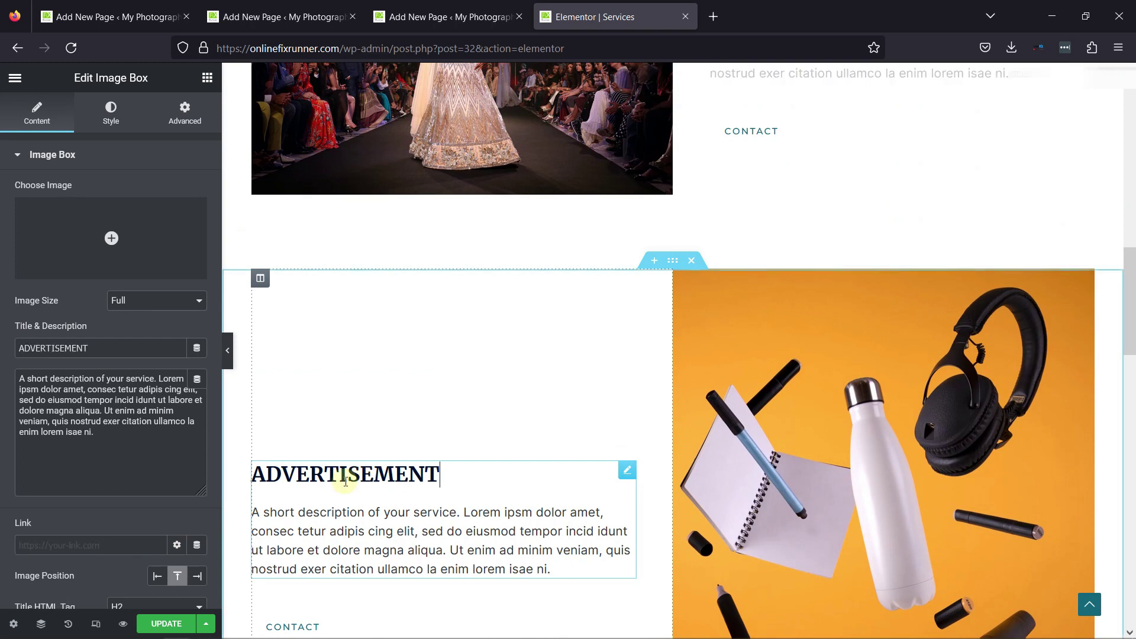
{"action": "left_click", "coordinate": [450, 16]}
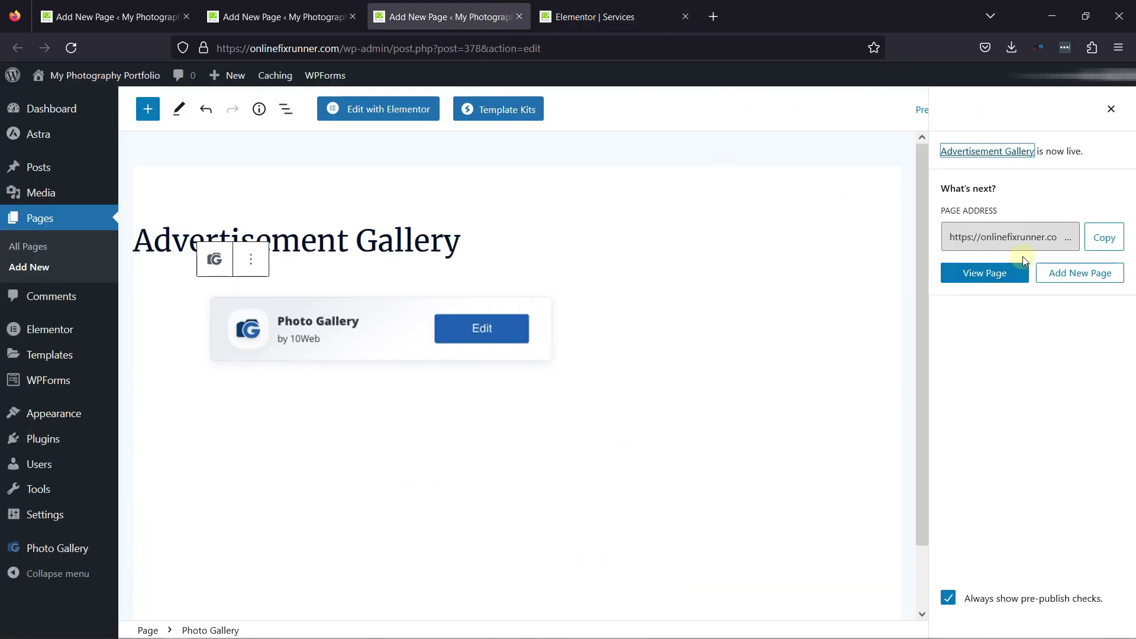
{"action": "left_click", "coordinate": [1096, 238]}
{"action": "left_click", "coordinate": [627, 18]}
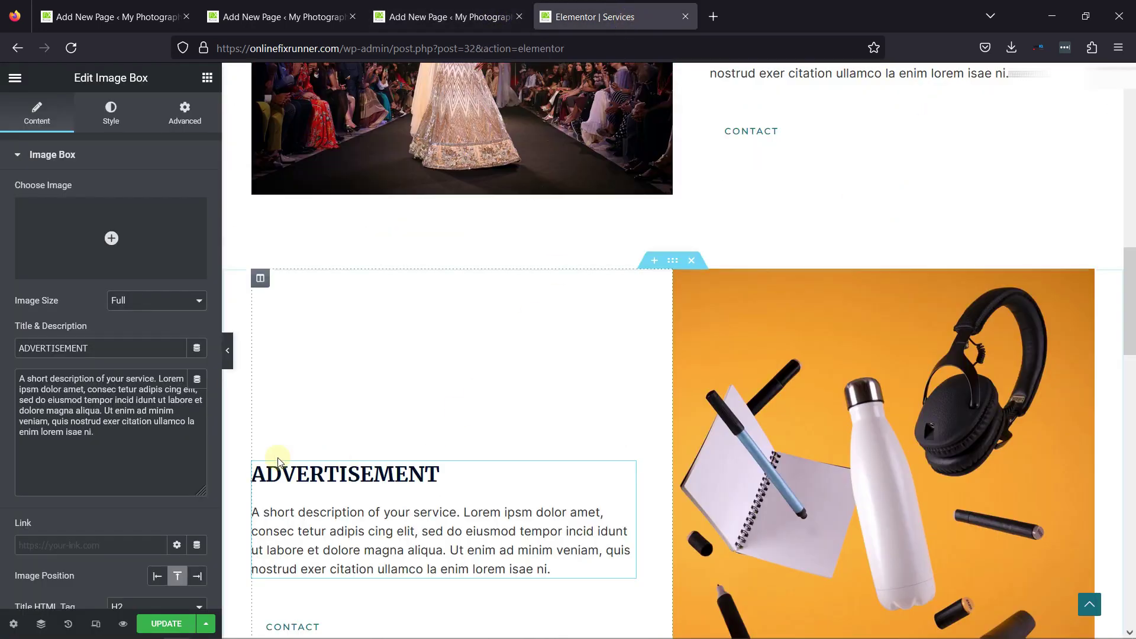
{"action": "left_click", "coordinate": [138, 546]}
{"action": "key", "text": "ctrl+v"}
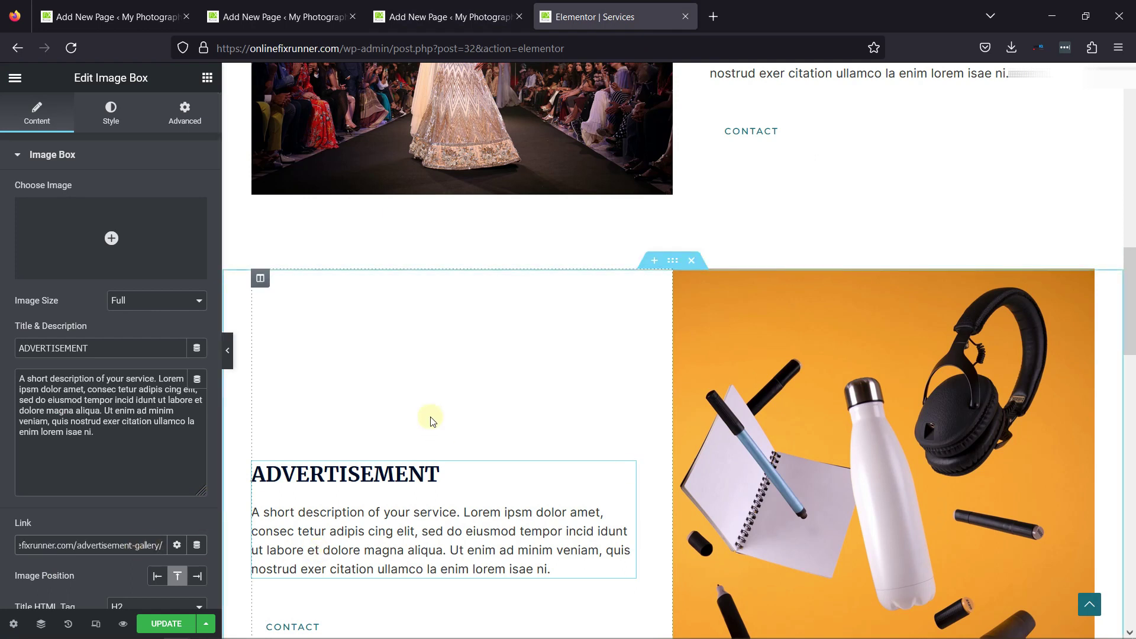
{"action": "left_click", "coordinate": [185, 623]}
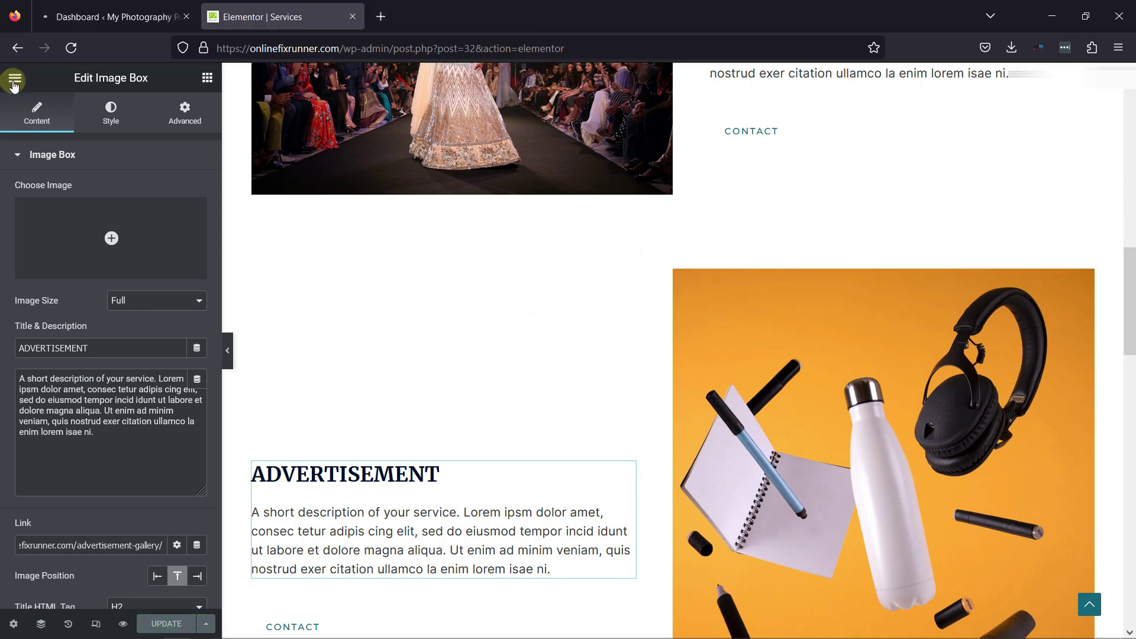
View the live Services page and open the WEDDING link in a new tab.
{"action": "left_click", "coordinate": [15, 77]}
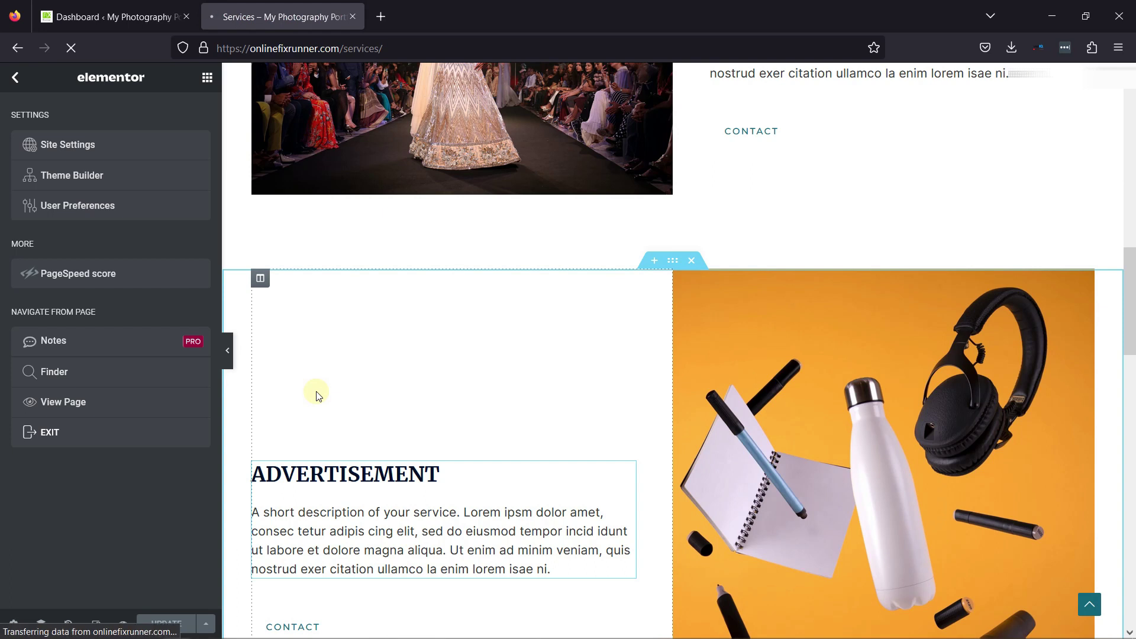
{"action": "scroll", "coordinate": [697, 288], "scroll_direction": "down", "scroll_amount": 3}
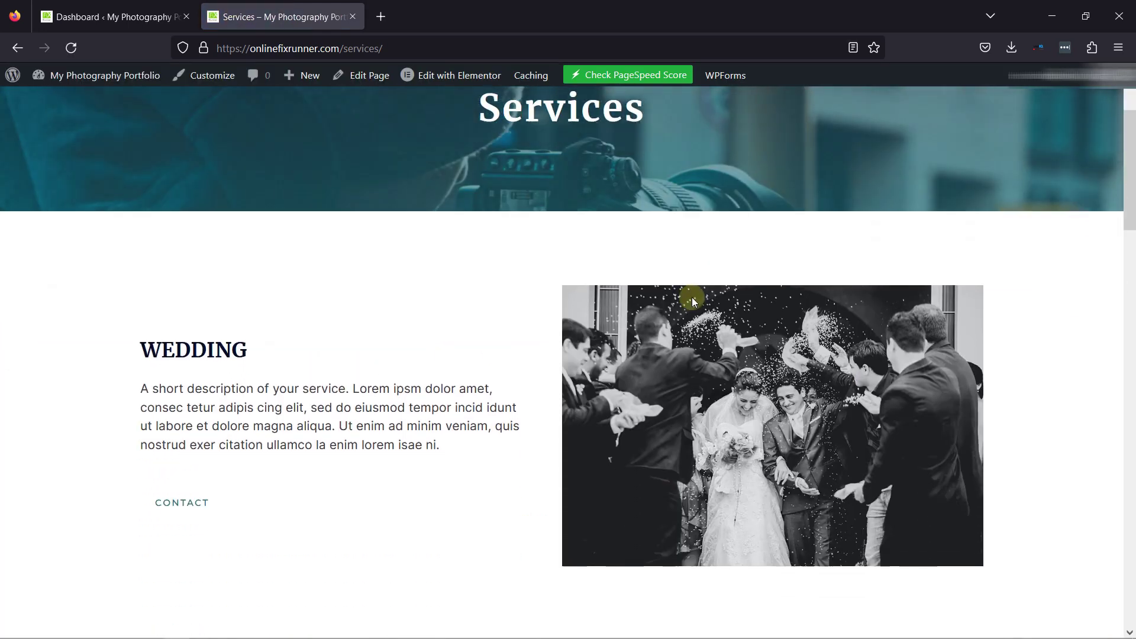
{"action": "scroll", "coordinate": [651, 305], "scroll_direction": "down", "scroll_amount": 3}
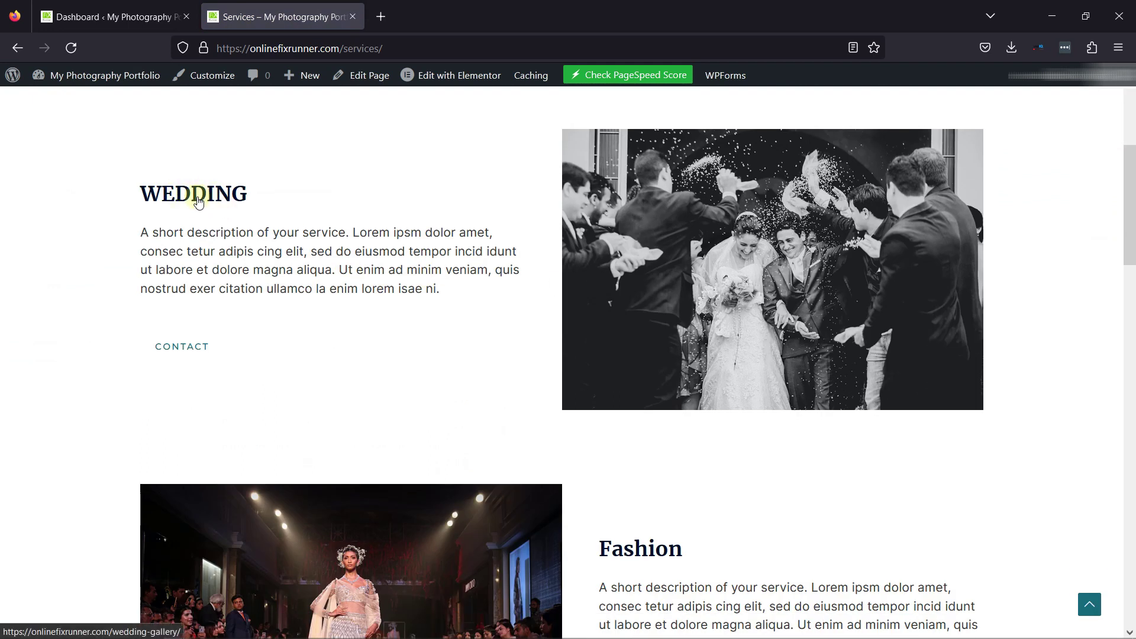
{"action": "right_click", "coordinate": [198, 202]}
{"action": "left_click", "coordinate": [218, 212]}
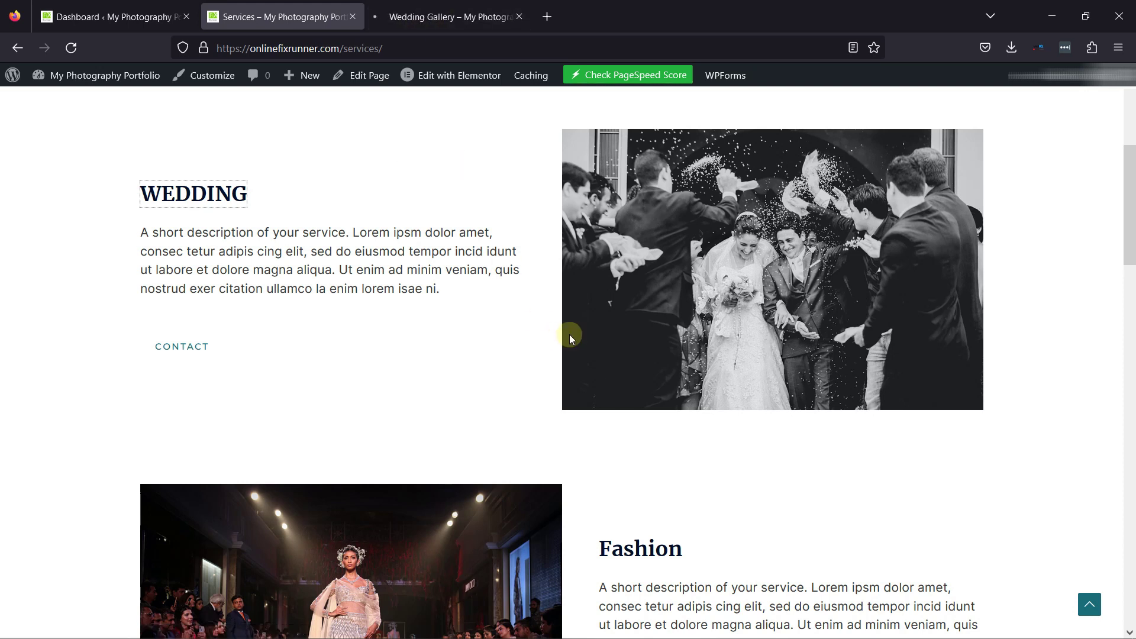
Open the Fashion and ADVERTISEMENT gallery links in their own new tabs.
{"action": "scroll", "coordinate": [570, 329], "scroll_direction": "down", "scroll_amount": 3}
{"action": "right_click", "coordinate": [662, 395]}
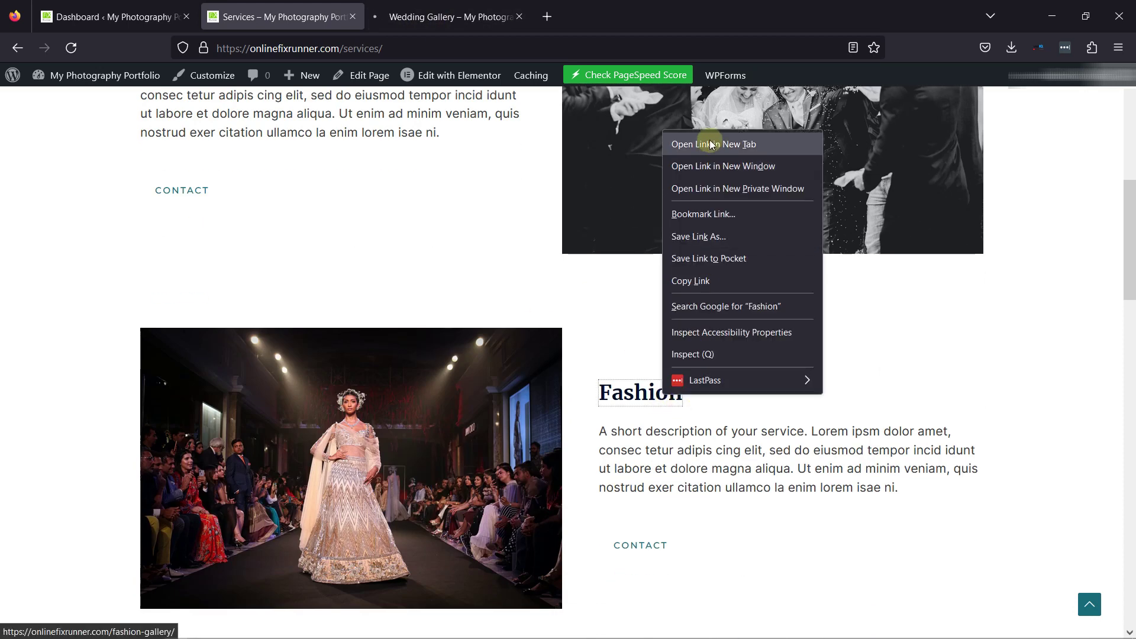
{"action": "left_click", "coordinate": [690, 144]}
{"action": "scroll", "coordinate": [599, 296], "scroll_direction": "down", "scroll_amount": 7}
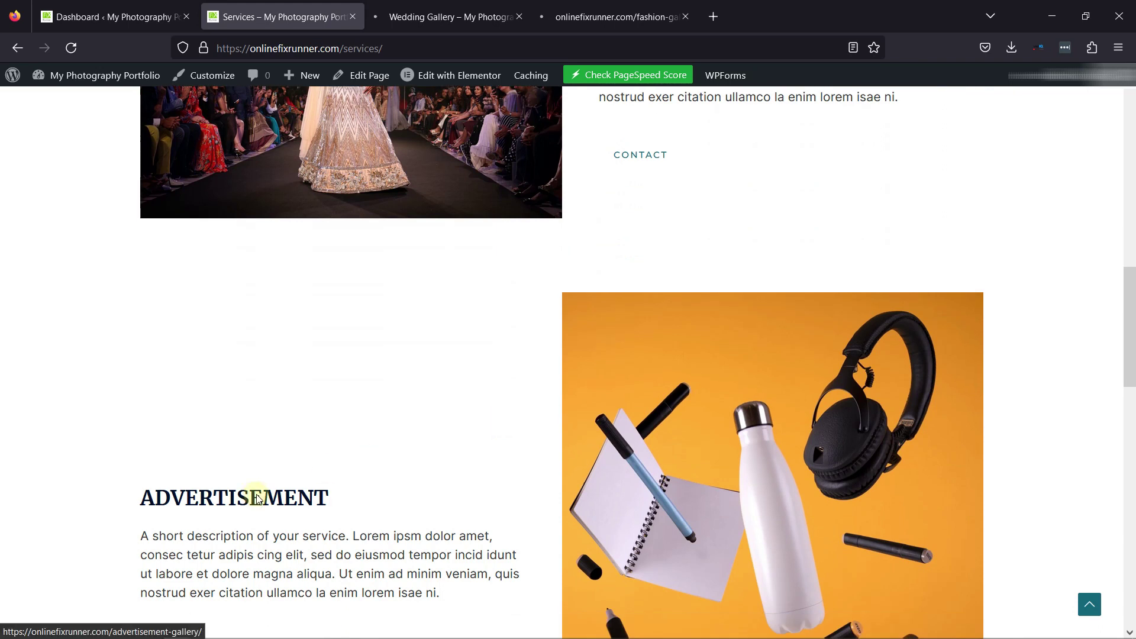
{"action": "right_click", "coordinate": [255, 495]}
{"action": "left_click", "coordinate": [304, 240]}
{"action": "scroll", "coordinate": [482, 290], "scroll_direction": "up", "scroll_amount": 15}
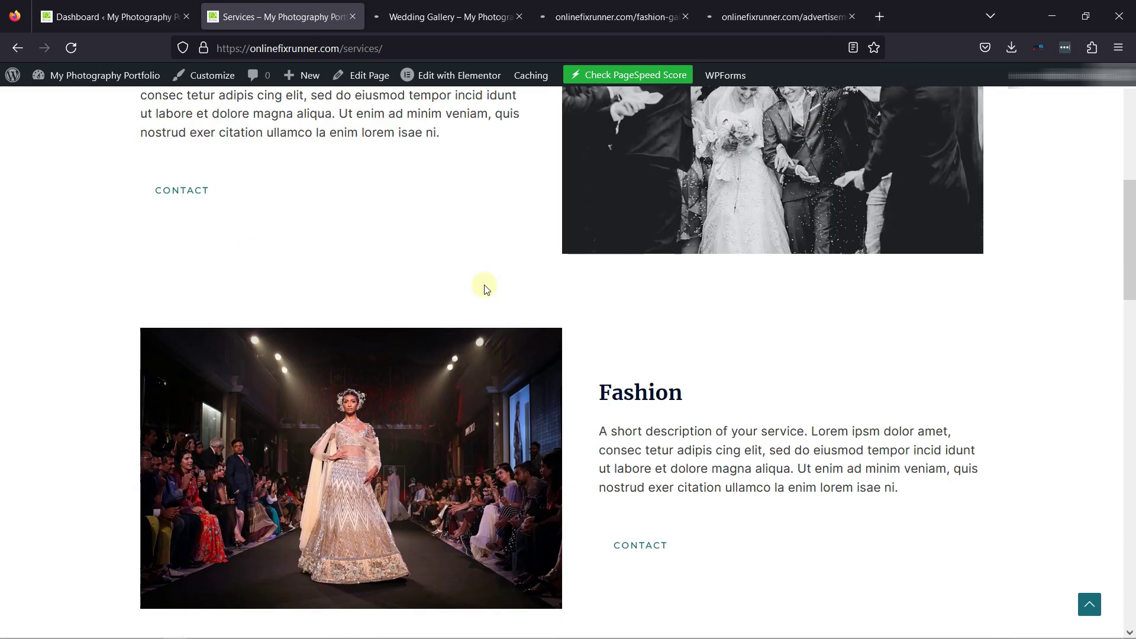
{"action": "left_click", "coordinate": [437, 27]}
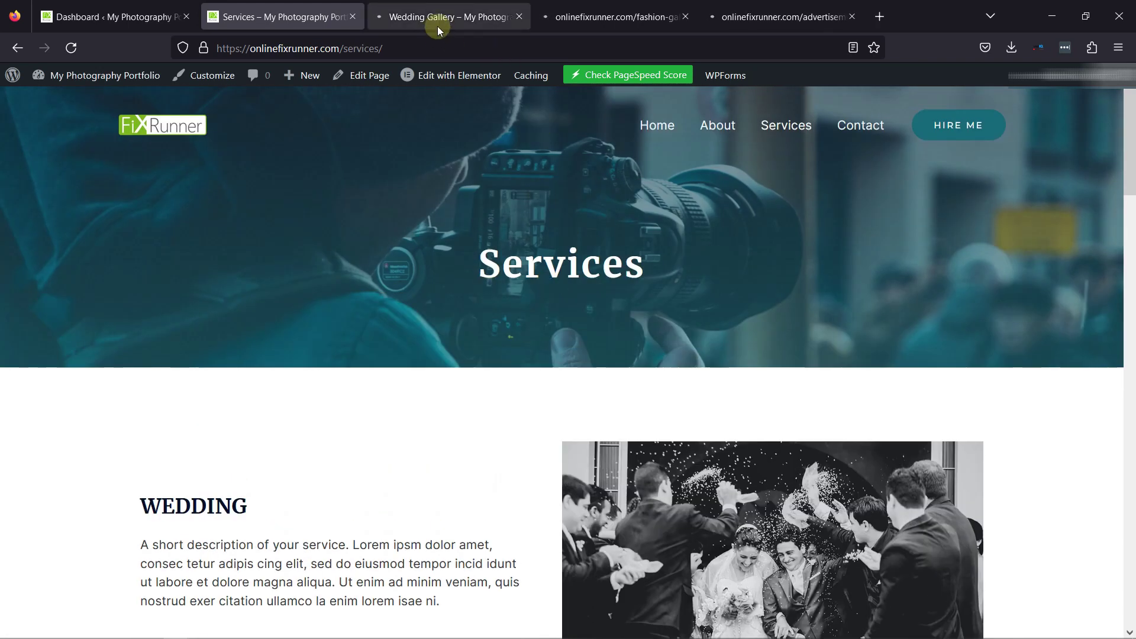
Scroll the Wedding Gallery photos, page to page 2 of 2, then back to page 1.
{"action": "scroll", "coordinate": [996, 332], "scroll_direction": "down", "scroll_amount": 10}
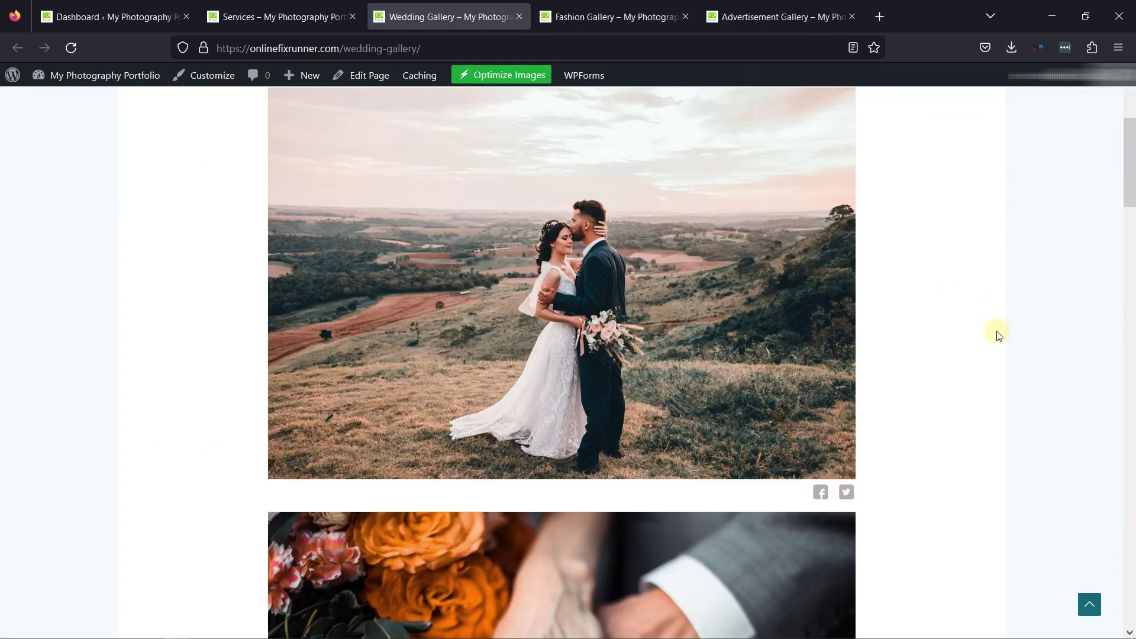
{"action": "scroll", "coordinate": [999, 335], "scroll_direction": "down", "scroll_amount": 15}
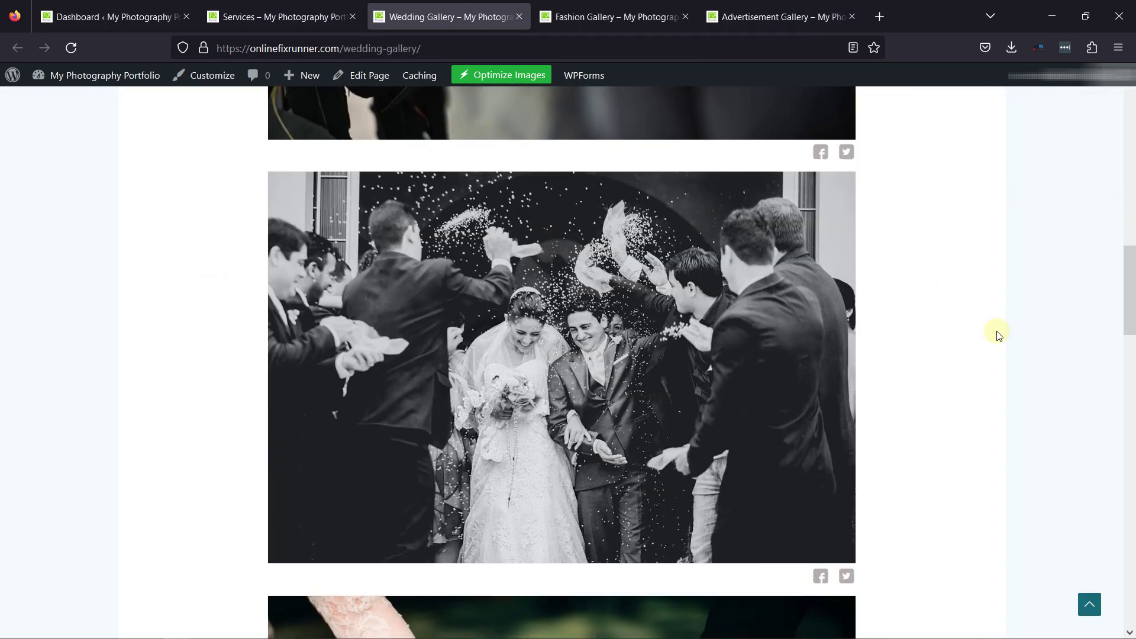
{"action": "scroll", "coordinate": [998, 335], "scroll_direction": "down", "scroll_amount": 12}
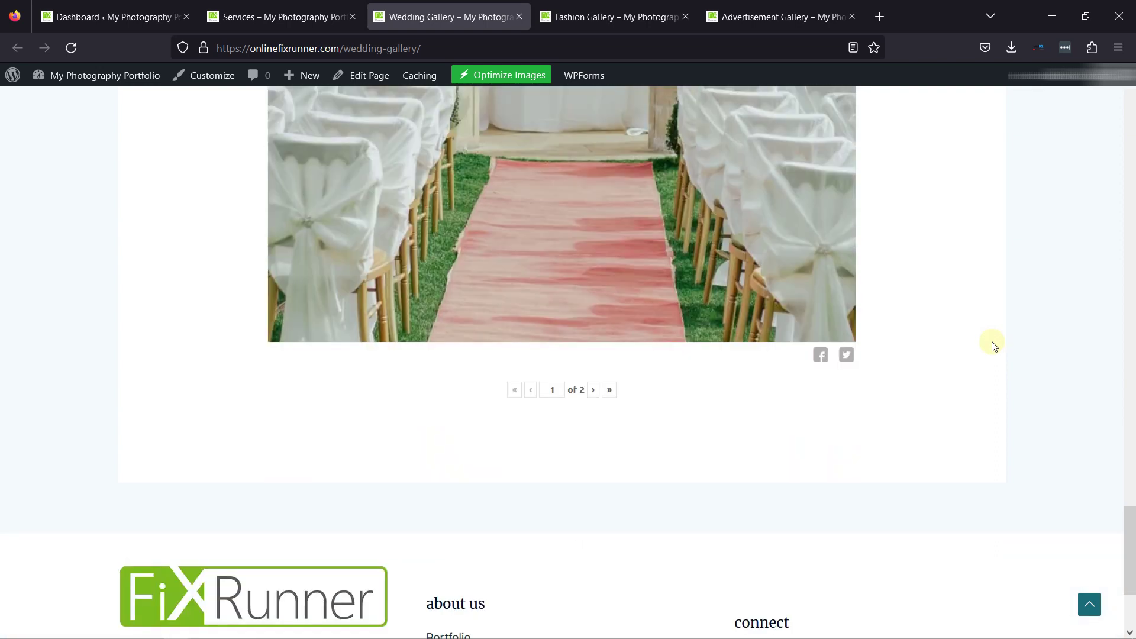
{"action": "left_click", "coordinate": [599, 315]}
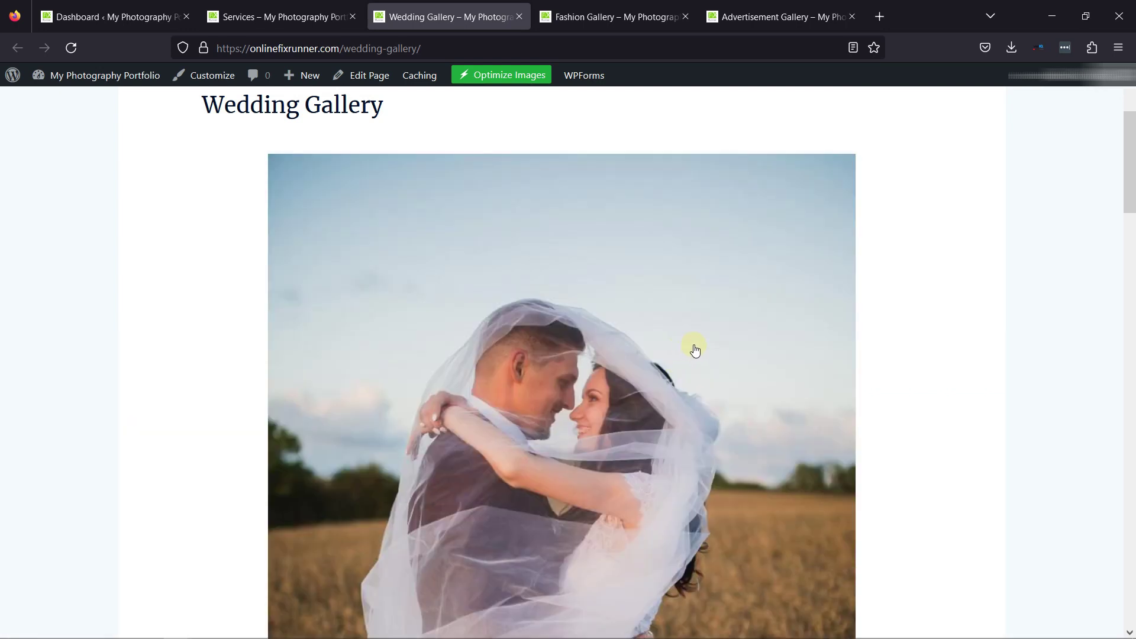
{"action": "scroll", "coordinate": [692, 347], "scroll_direction": "down", "scroll_amount": 10}
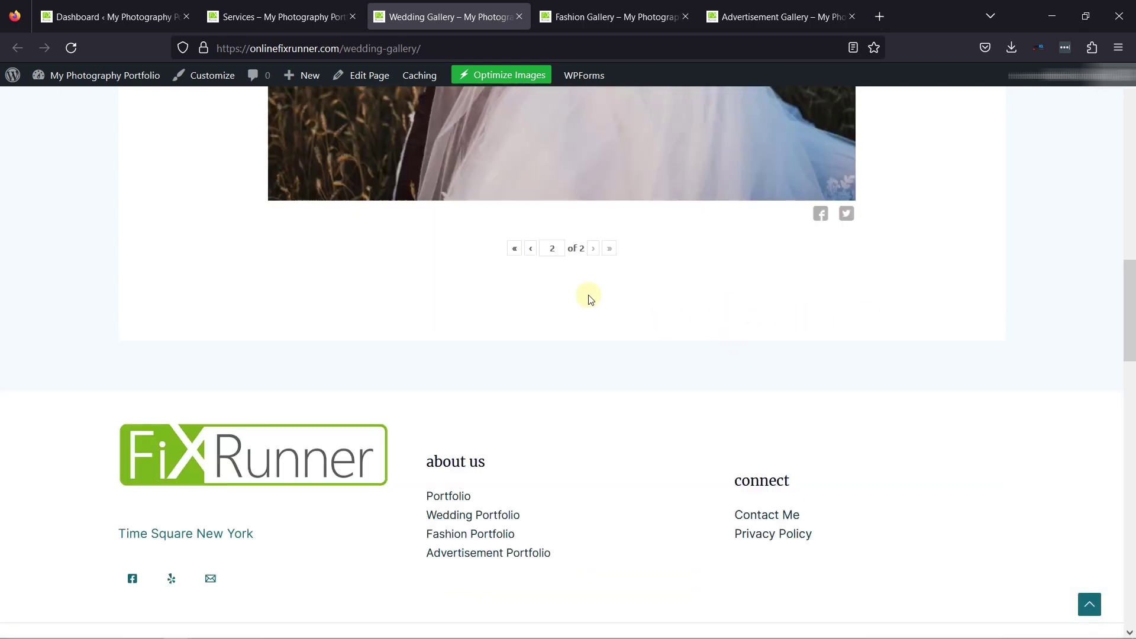
{"action": "left_click", "coordinate": [532, 249]}
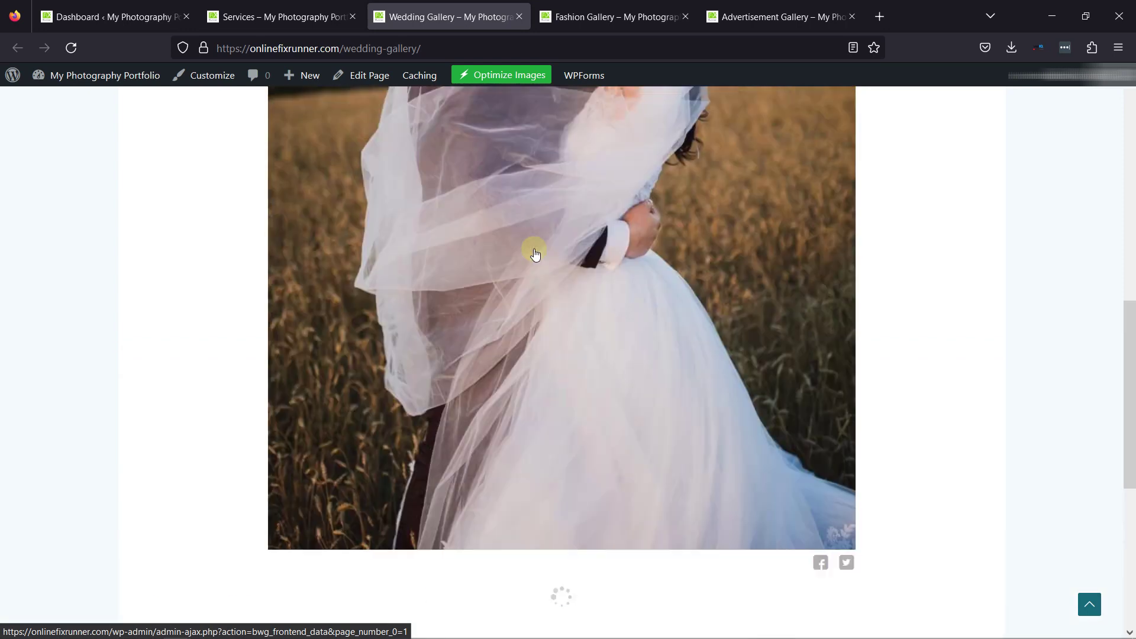
{"action": "scroll", "coordinate": [763, 384], "scroll_direction": "down", "scroll_amount": 2}
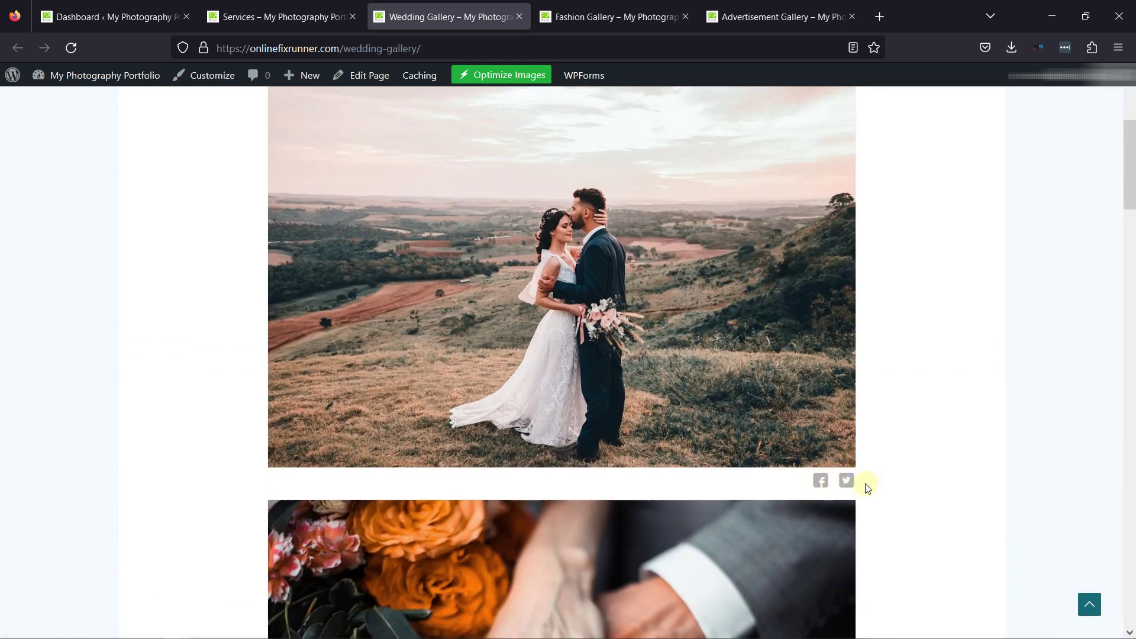
{"action": "scroll", "coordinate": [928, 332], "scroll_direction": "up", "scroll_amount": 4}
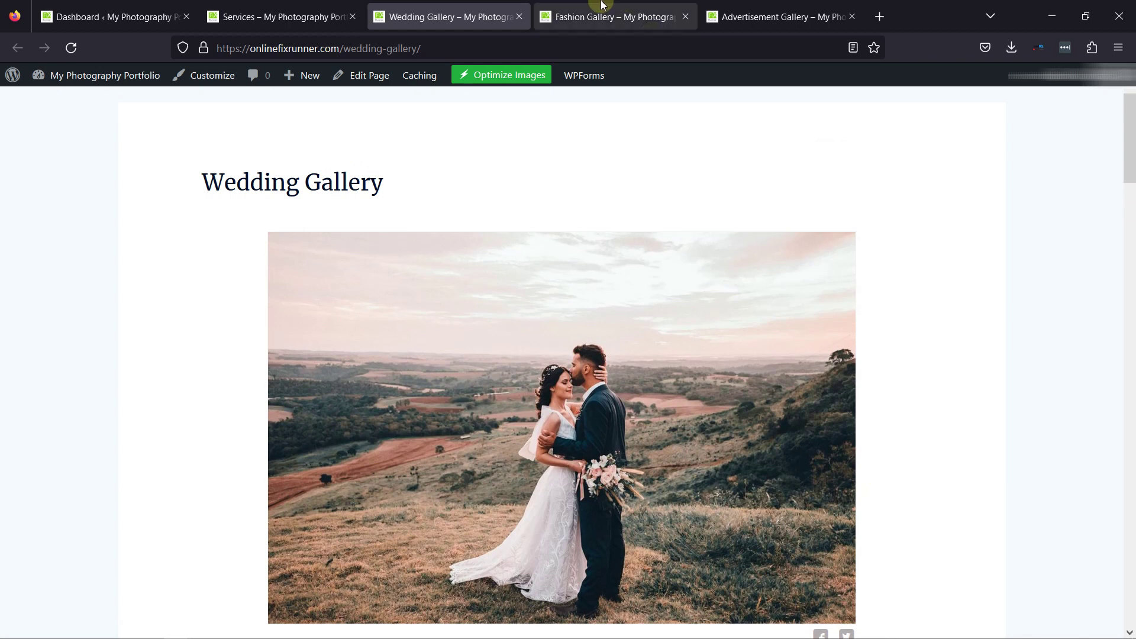
Advance the Fashion Gallery slideshow to its next photo.
{"action": "left_click", "coordinate": [601, 11]}
{"action": "scroll", "coordinate": [743, 408], "scroll_direction": "down", "scroll_amount": 5}
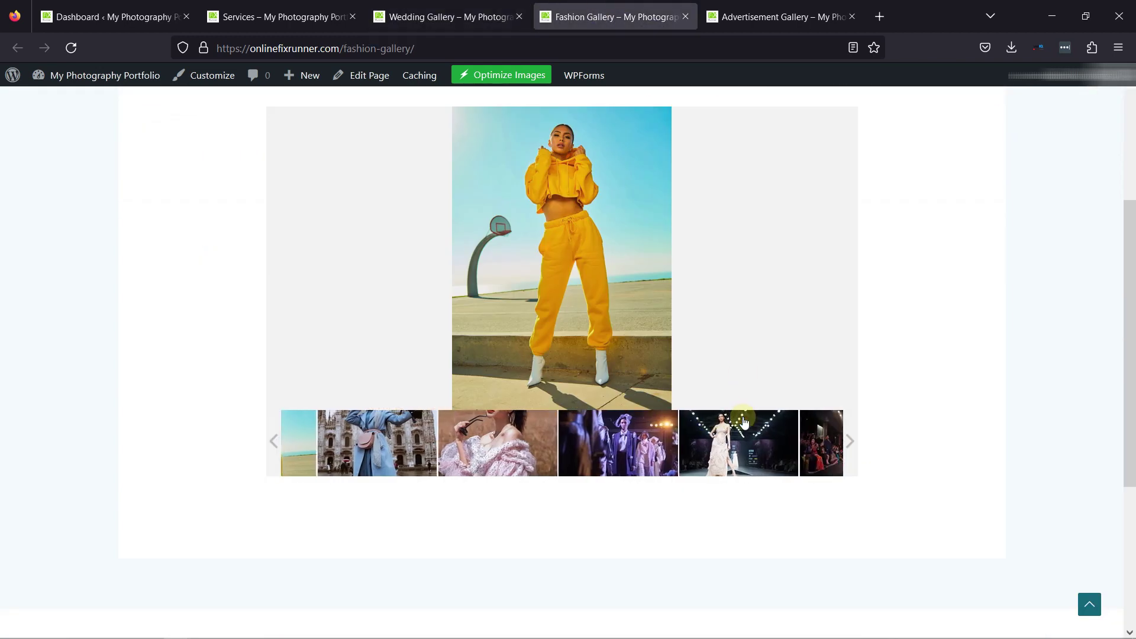
{"action": "scroll", "coordinate": [792, 314], "scroll_direction": "up", "scroll_amount": 2}
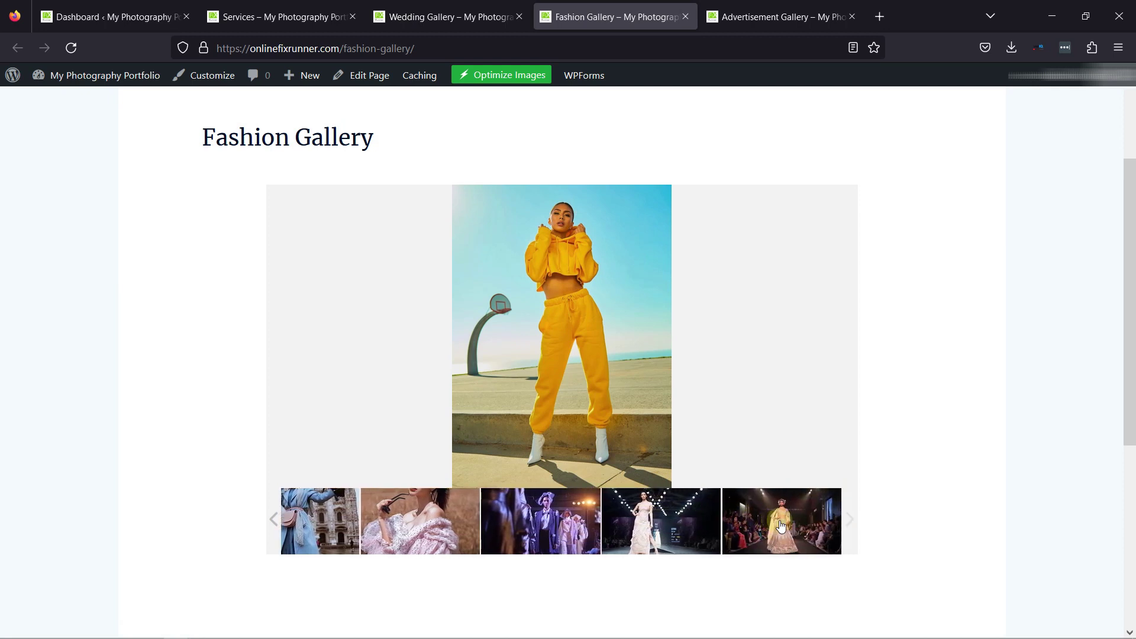
{"action": "left_click", "coordinate": [830, 342]}
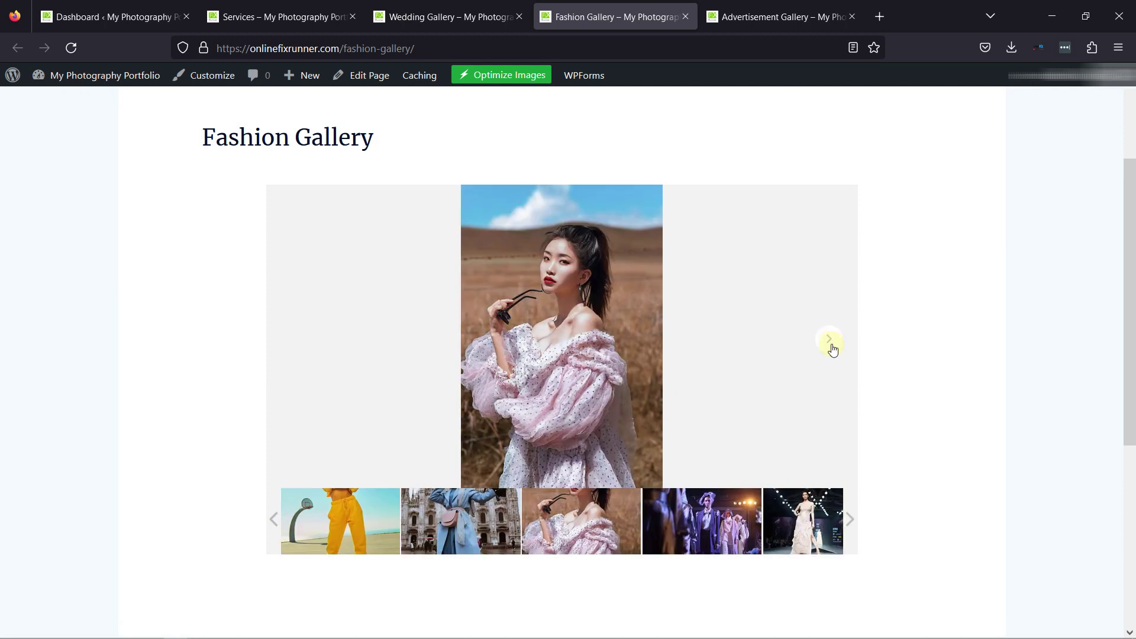
Scroll through the seven product and food photos in the Advertisement Gallery grid.
{"action": "left_click", "coordinate": [799, 18]}
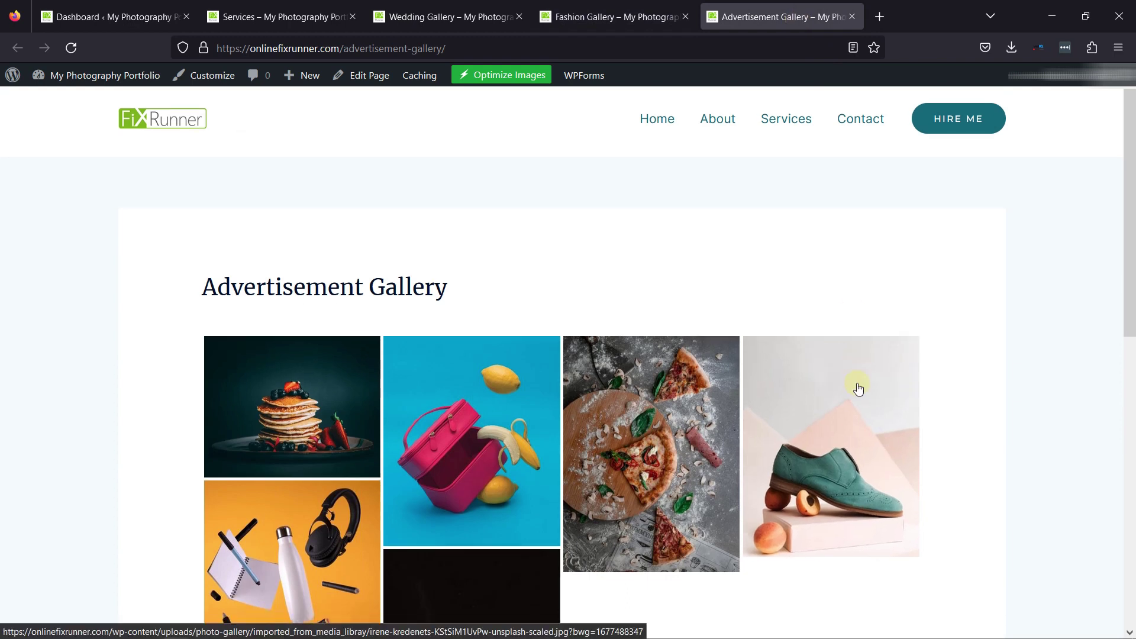
{"action": "scroll", "coordinate": [858, 386], "scroll_direction": "down", "scroll_amount": 4}
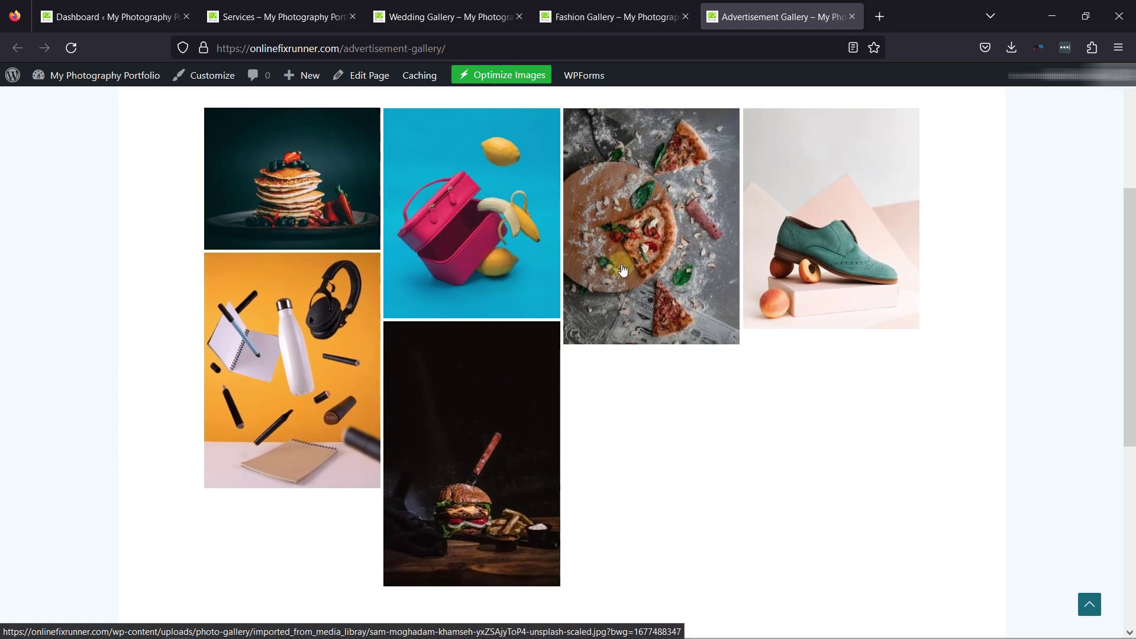
{"action": "scroll", "coordinate": [343, 348], "scroll_direction": "up", "scroll_amount": 3}
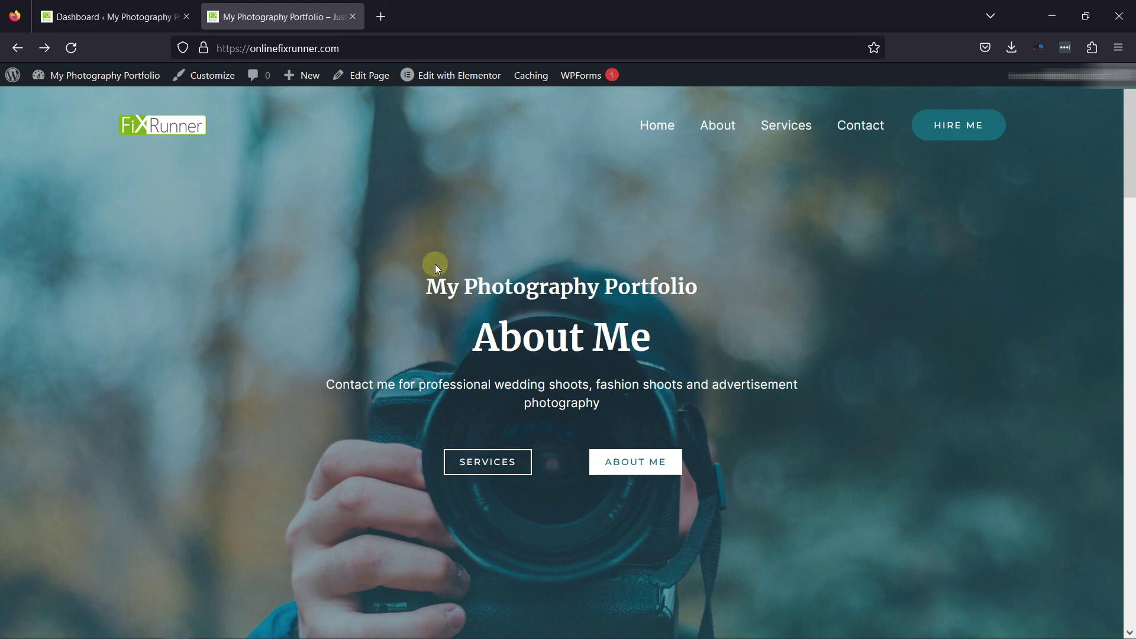
From the Dashboard, go to Settings > Privacy and keep Privacy Policy as the privacy page.
{"action": "left_click", "coordinate": [89, 18]}
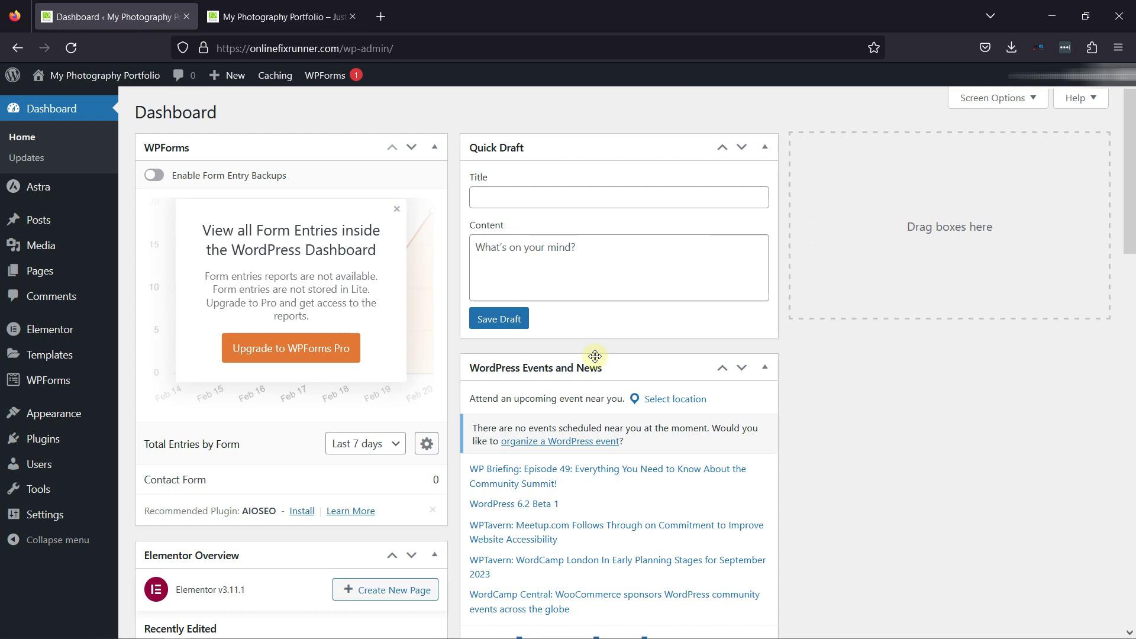
{"action": "mouse_move", "coordinate": [98, 517]}
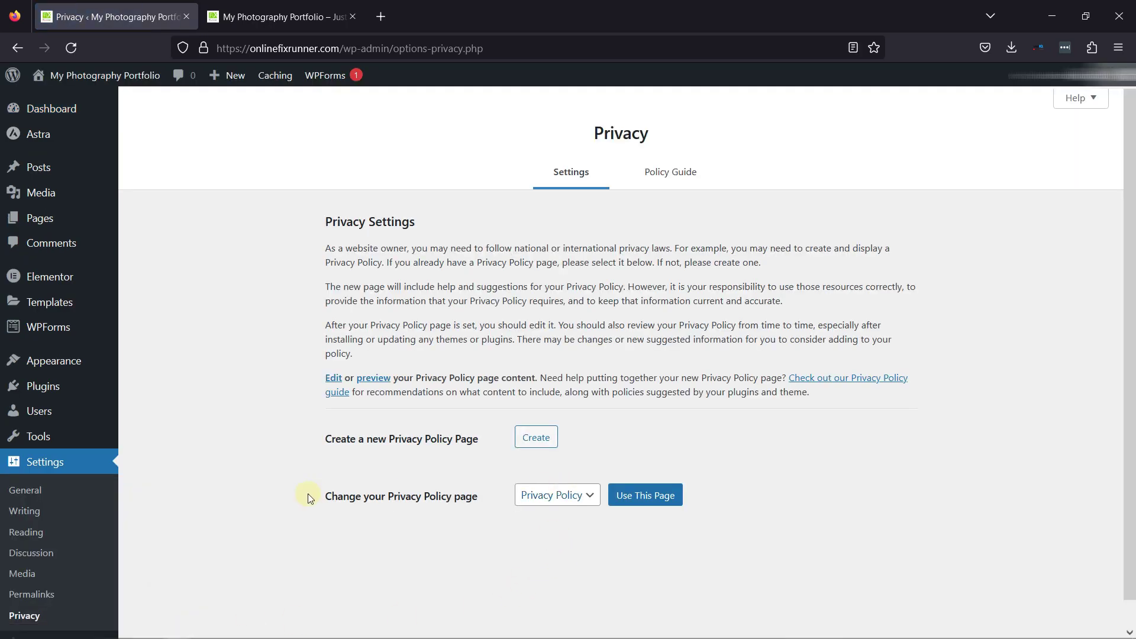
{"action": "left_click", "coordinate": [527, 501]}
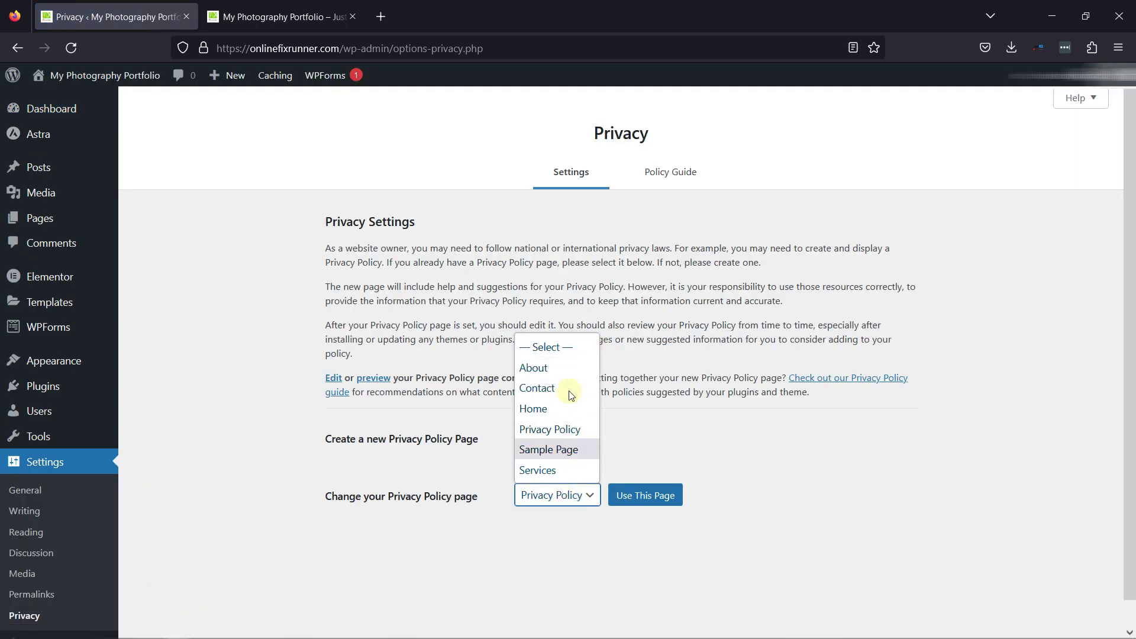
{"action": "left_click", "coordinate": [815, 469]}
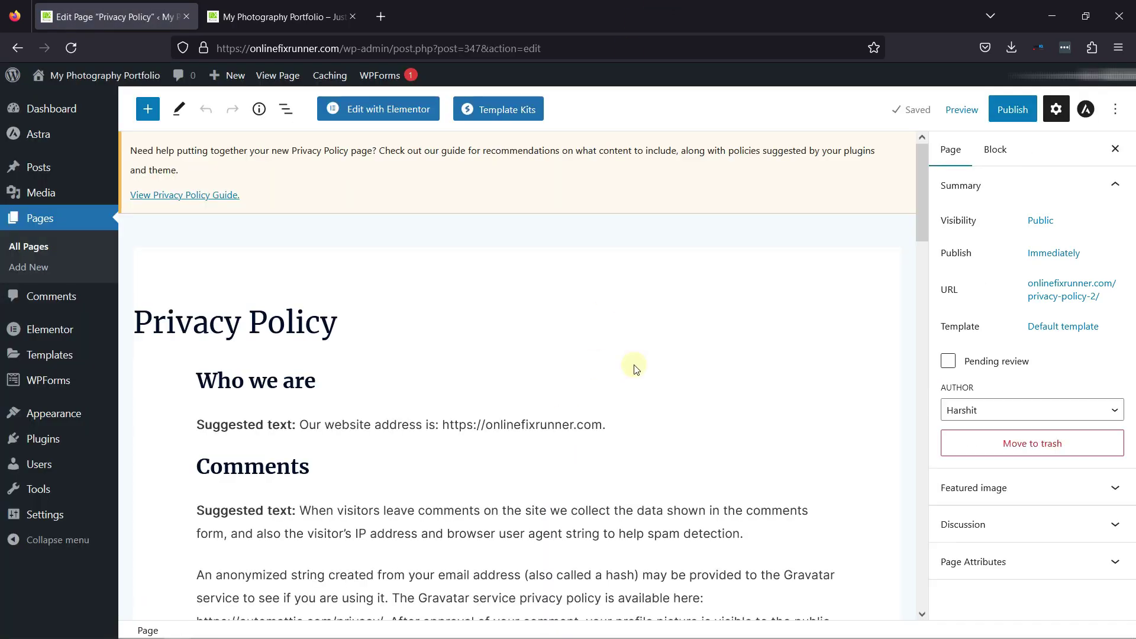
Review the Privacy Policy page content and publish it live.
{"action": "scroll", "coordinate": [631, 367], "scroll_direction": "down", "scroll_amount": 15}
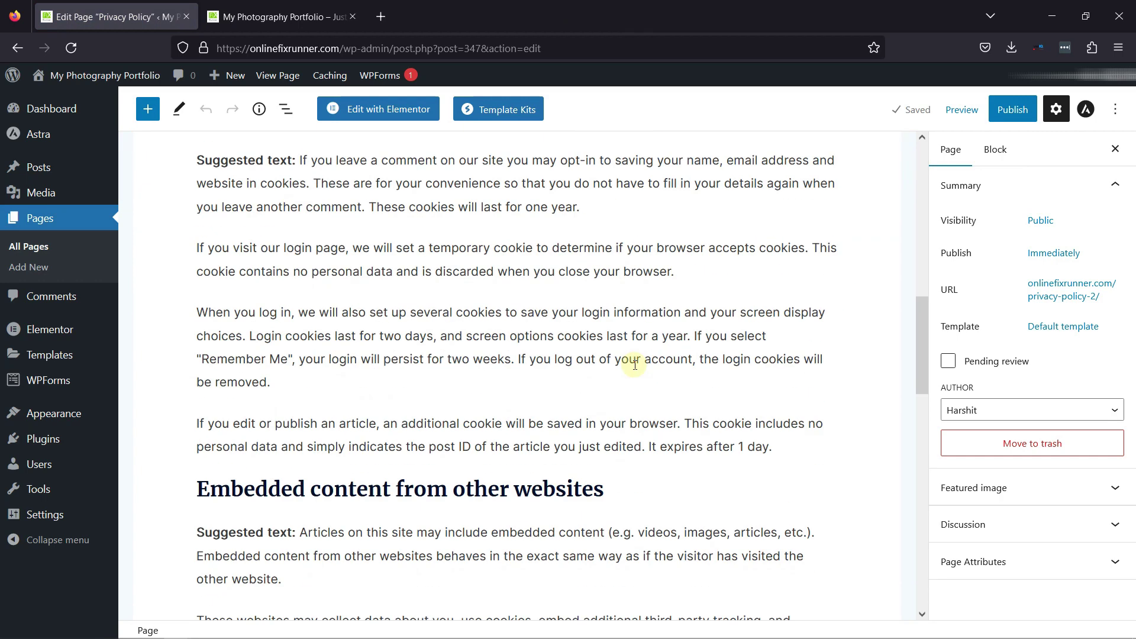
{"action": "scroll", "coordinate": [587, 401], "scroll_direction": "up", "scroll_amount": 15}
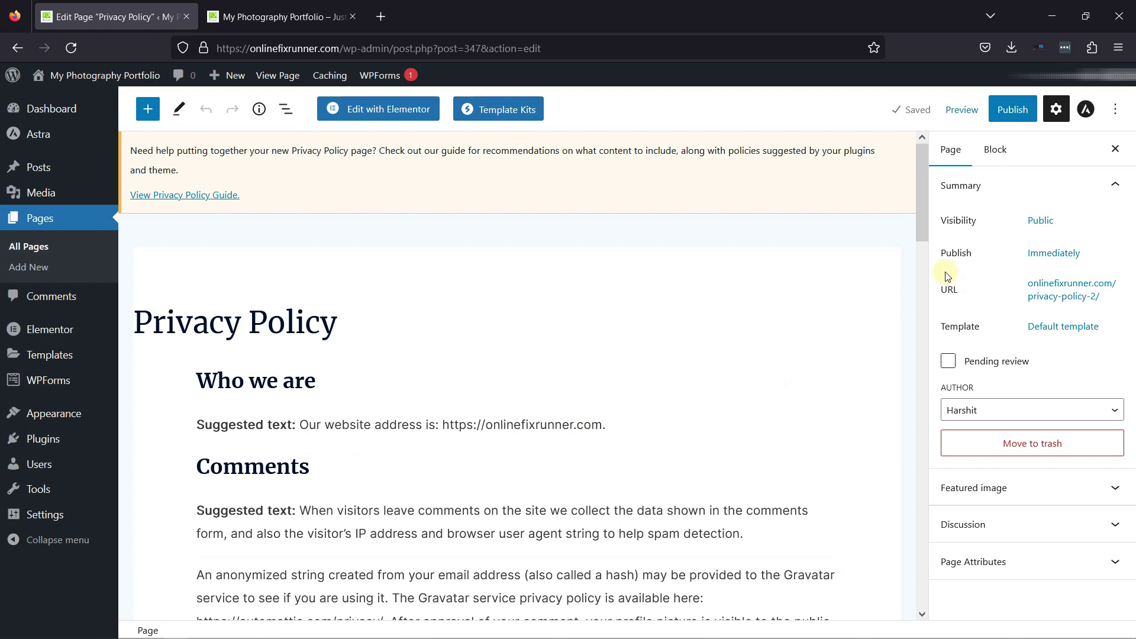
{"action": "left_click", "coordinate": [1006, 112]}
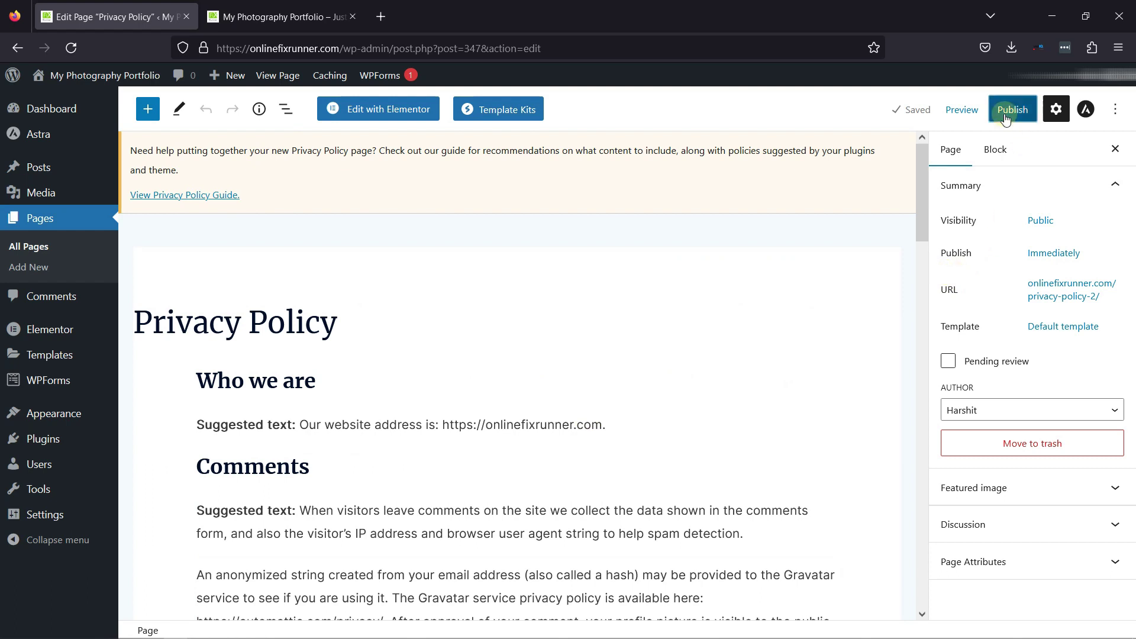
{"action": "left_click", "coordinate": [1005, 115]}
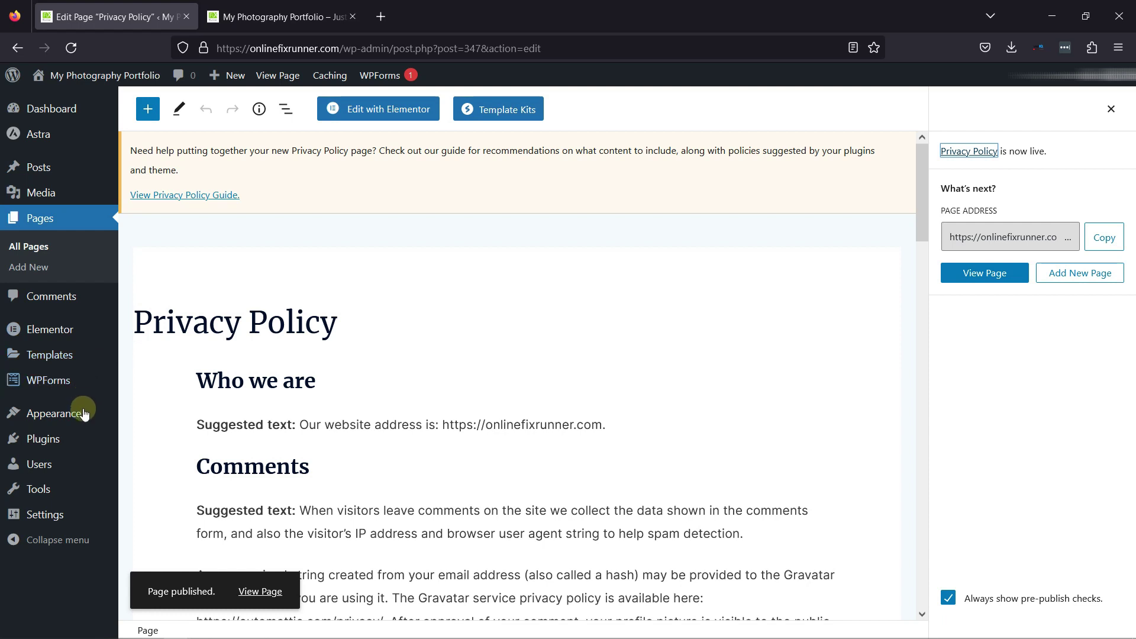
{"action": "mouse_move", "coordinate": [84, 414]}
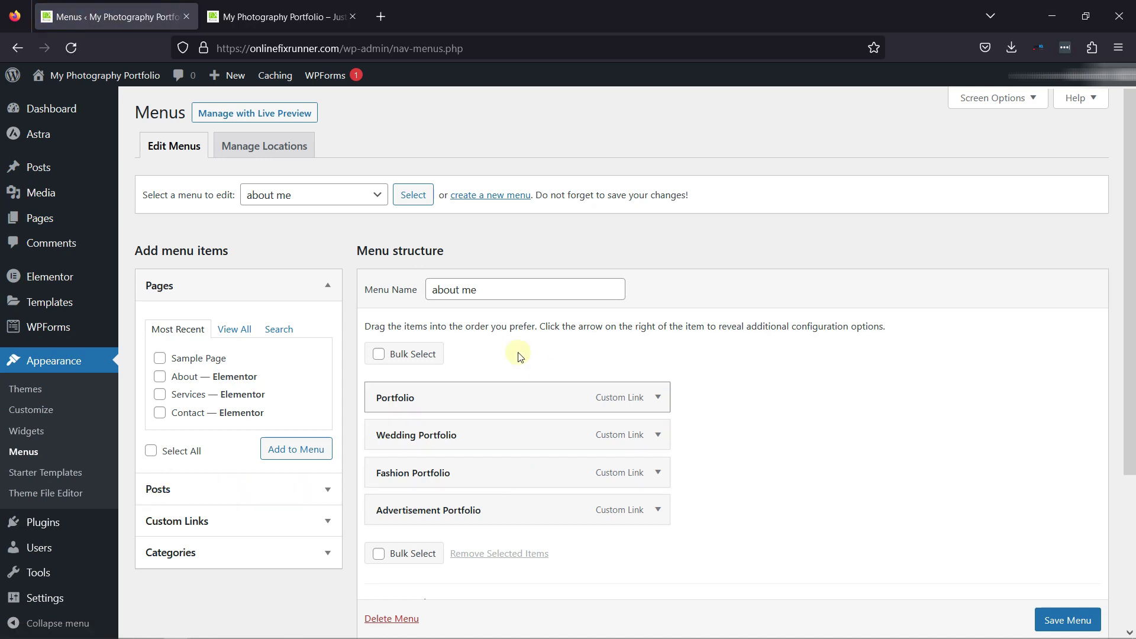
Add the Privacy Policy page after Contact in the Navigation (Primary Menu) and save it.
{"action": "left_click", "coordinate": [370, 200]}
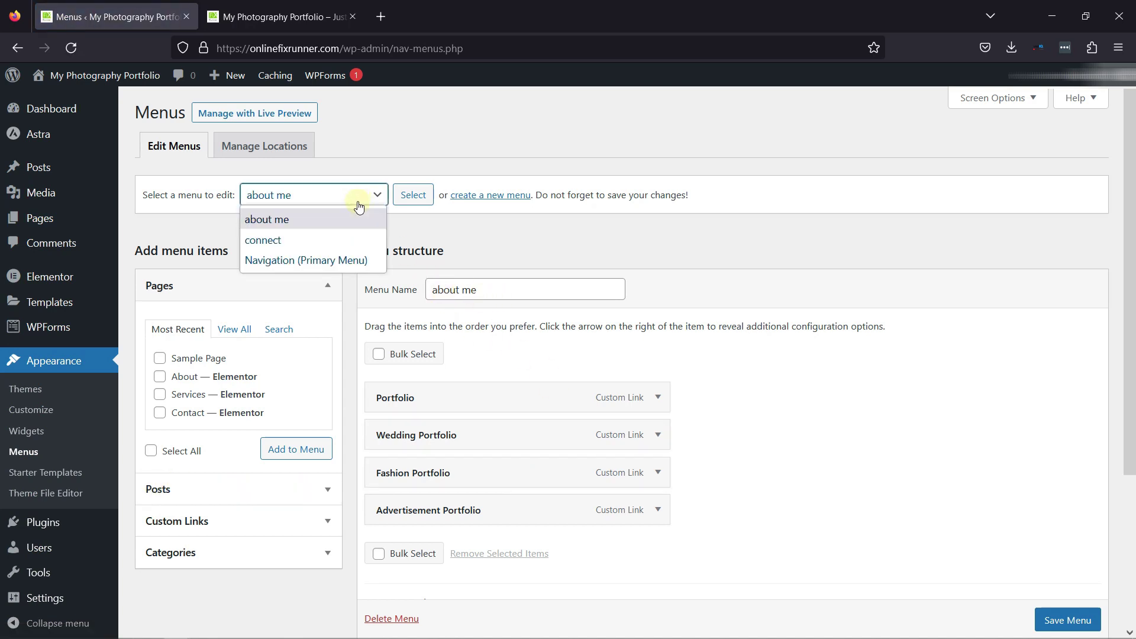
{"action": "left_click", "coordinate": [361, 261]}
{"action": "left_click", "coordinate": [402, 202]}
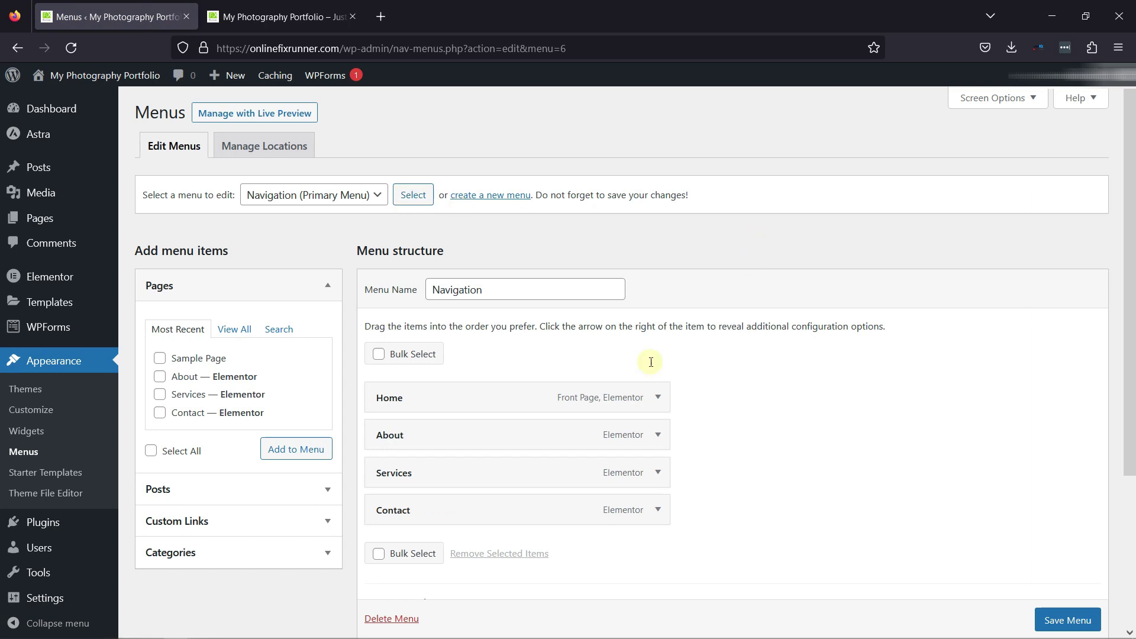
{"action": "left_click", "coordinate": [239, 332]}
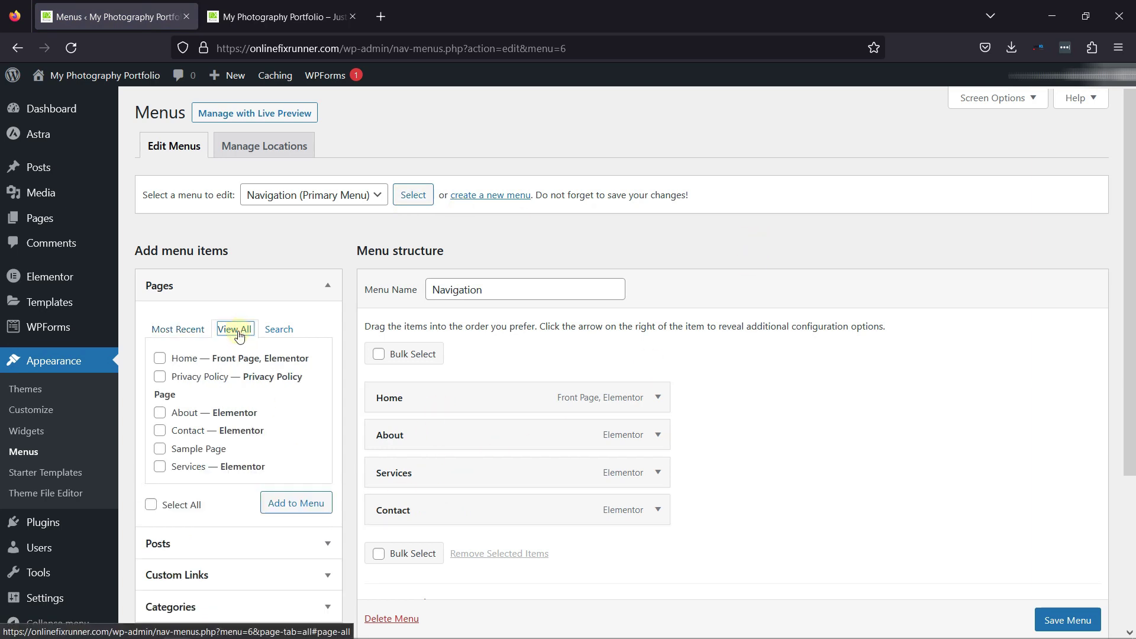
{"action": "left_click", "coordinate": [160, 377]}
{"action": "left_click", "coordinate": [276, 509]}
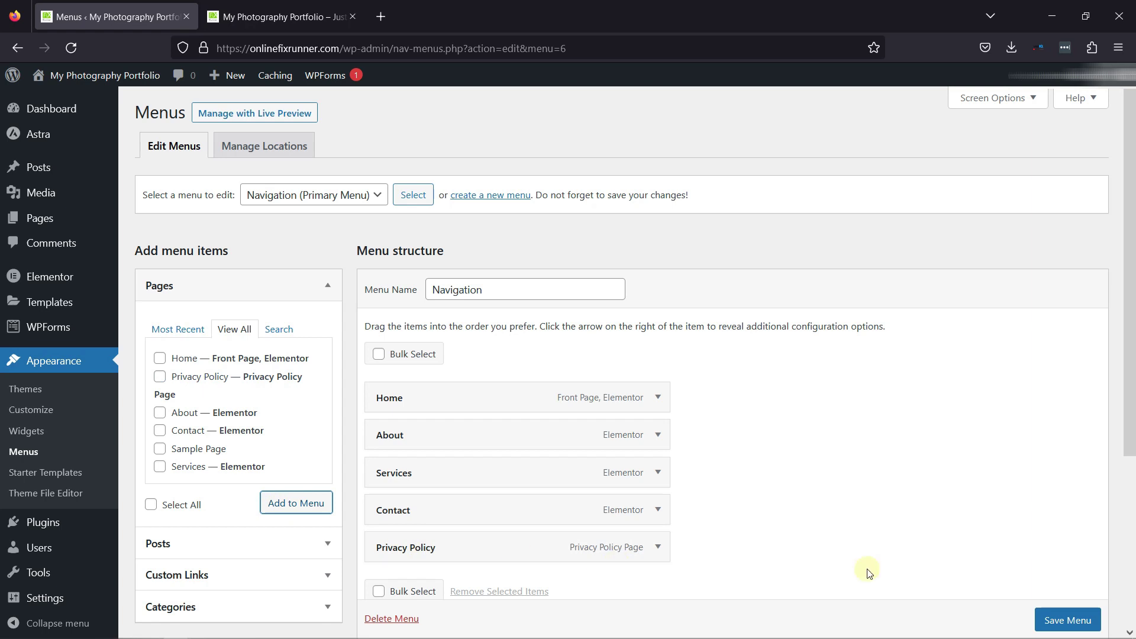
{"action": "left_click", "coordinate": [1058, 622]}
{"action": "scroll", "coordinate": [1058, 626], "scroll_direction": "down", "scroll_amount": 1}
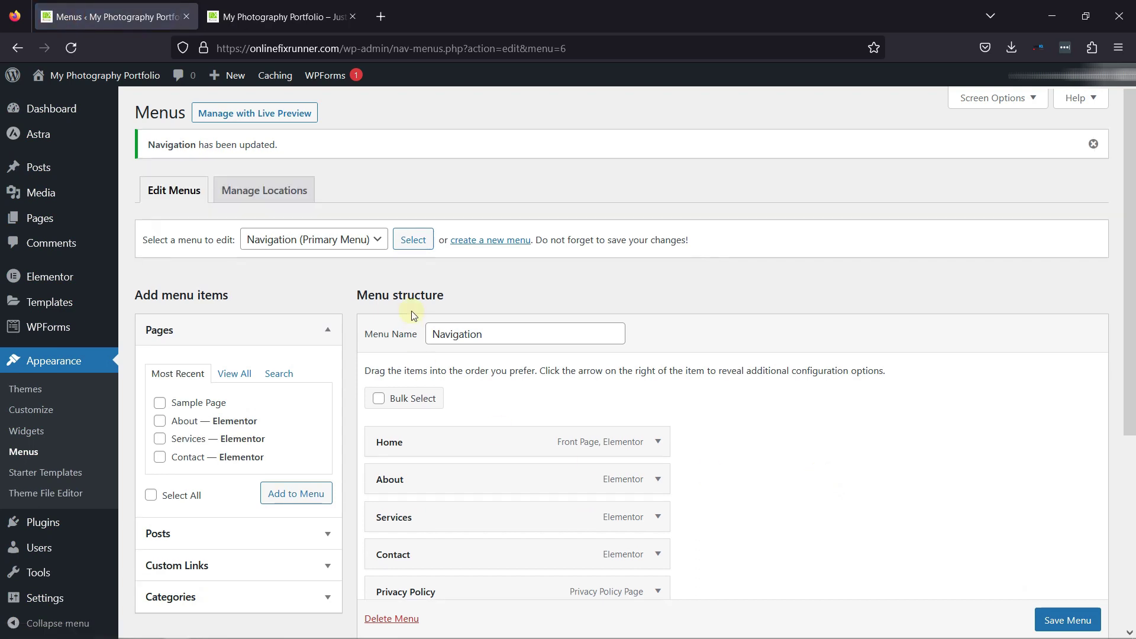
{"action": "left_click", "coordinate": [377, 242]}
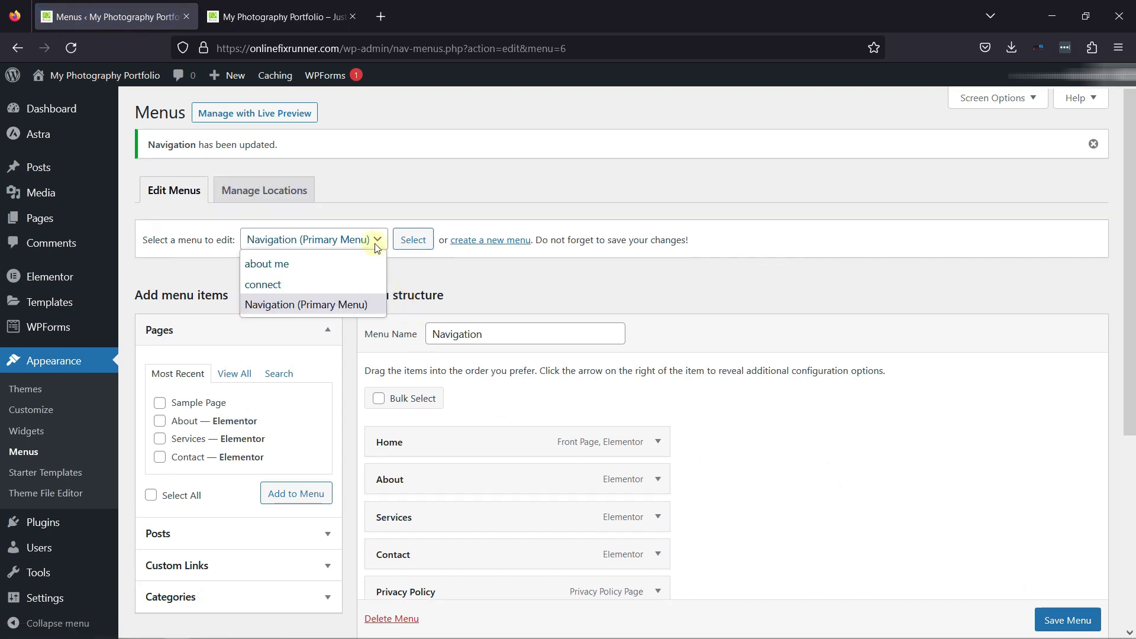
Load the connect menu and tick Privacy Policy among all pages.
{"action": "left_click", "coordinate": [363, 285]}
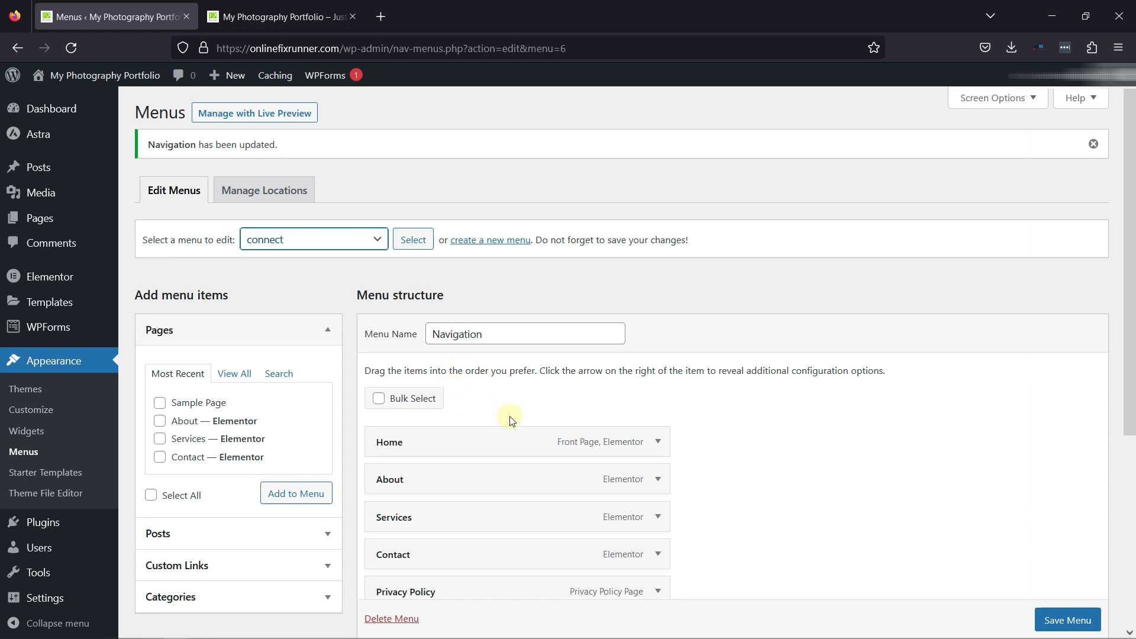
{"action": "left_click", "coordinate": [414, 243]}
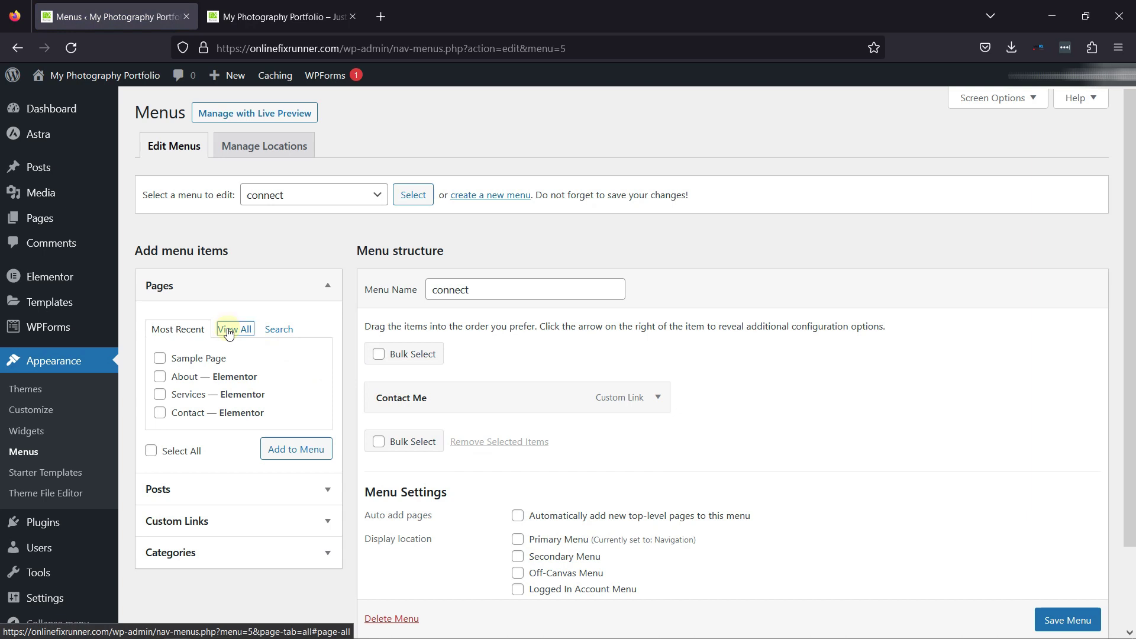
{"action": "left_click", "coordinate": [228, 332]}
{"action": "left_click", "coordinate": [197, 384]}
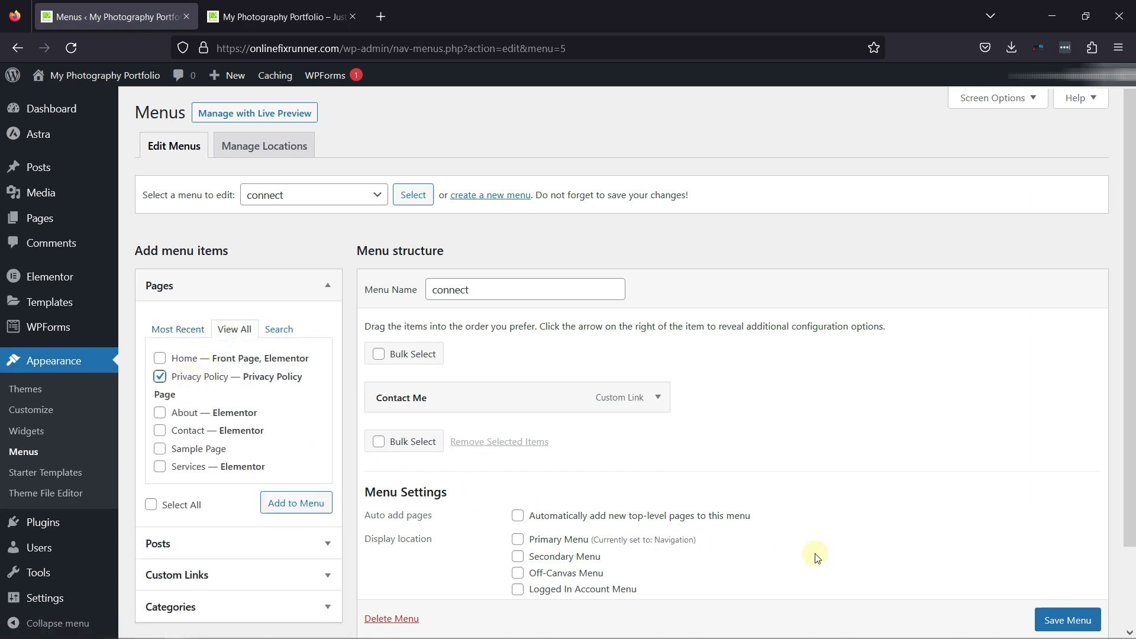
{"action": "scroll", "coordinate": [1074, 615], "scroll_direction": "down", "scroll_amount": 1}
{"action": "left_click", "coordinate": [1068, 603]}
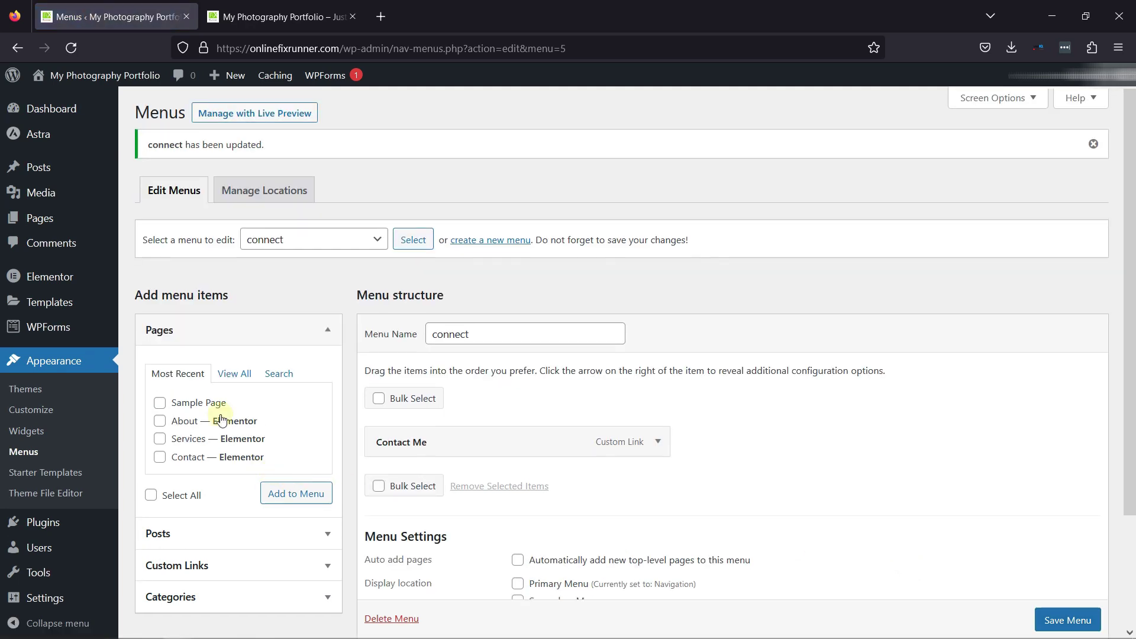
Add Privacy Policy to the connect menu after Contact Me and save the menu.
{"action": "left_click", "coordinate": [231, 374]}
{"action": "left_click", "coordinate": [160, 421]}
{"action": "left_click", "coordinate": [290, 547]}
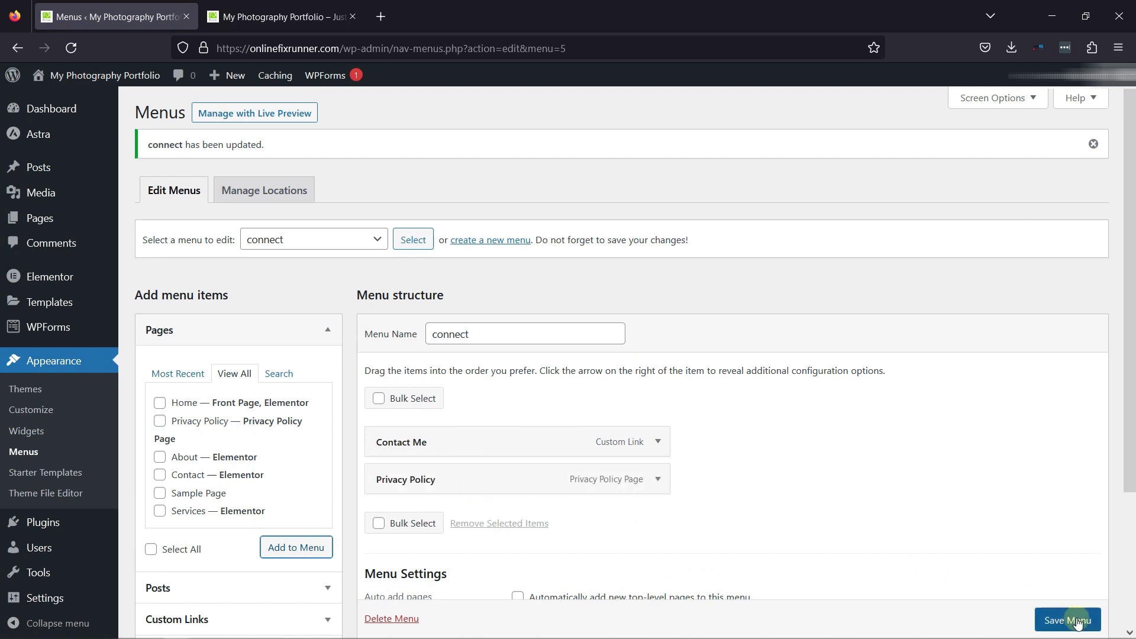
{"action": "left_click", "coordinate": [1067, 620]}
{"action": "scroll", "coordinate": [859, 499], "scroll_direction": "down", "scroll_amount": 1}
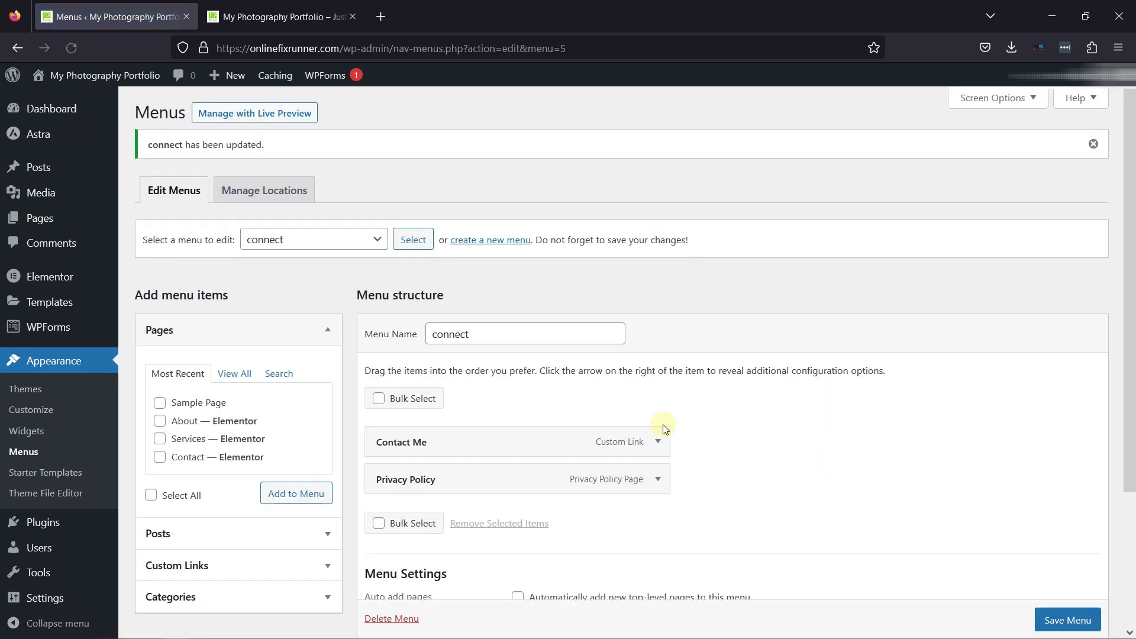
{"action": "left_click", "coordinate": [275, 18]}
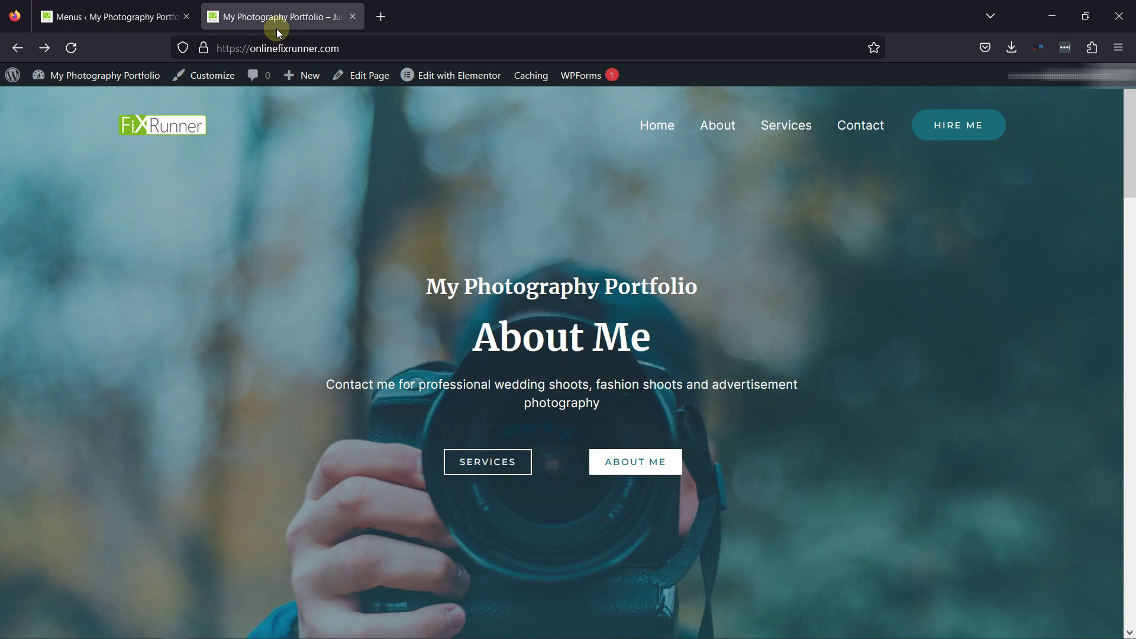
Reload the live homepage and scroll it to check the updated header menu.
{"action": "left_click", "coordinate": [71, 47]}
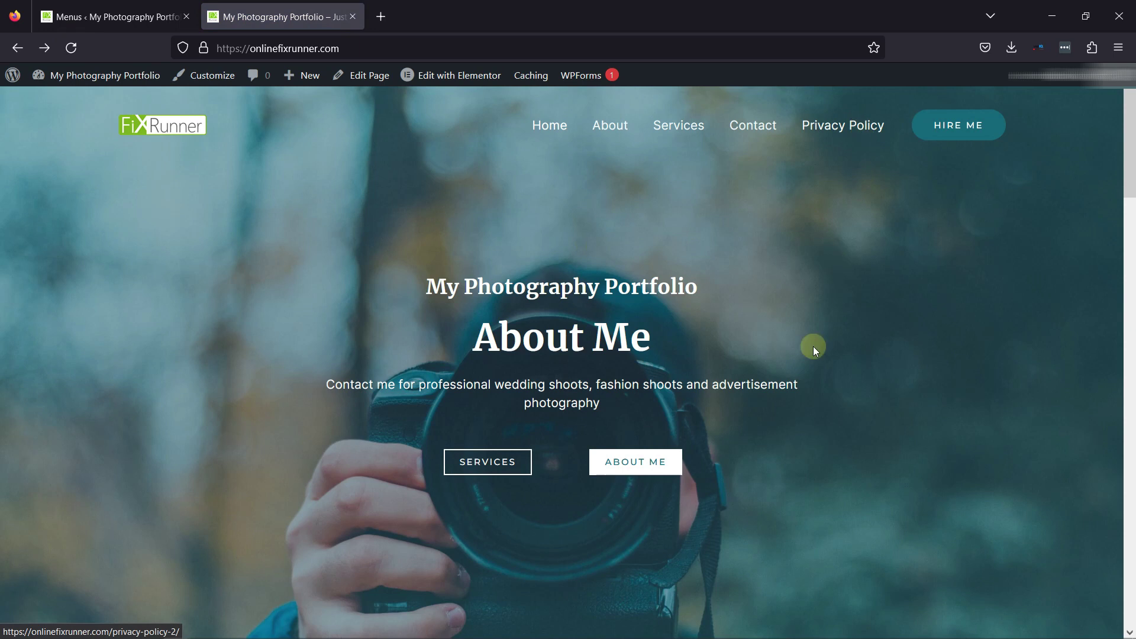
{"action": "scroll", "coordinate": [813, 346], "scroll_direction": "down", "scroll_amount": 20}
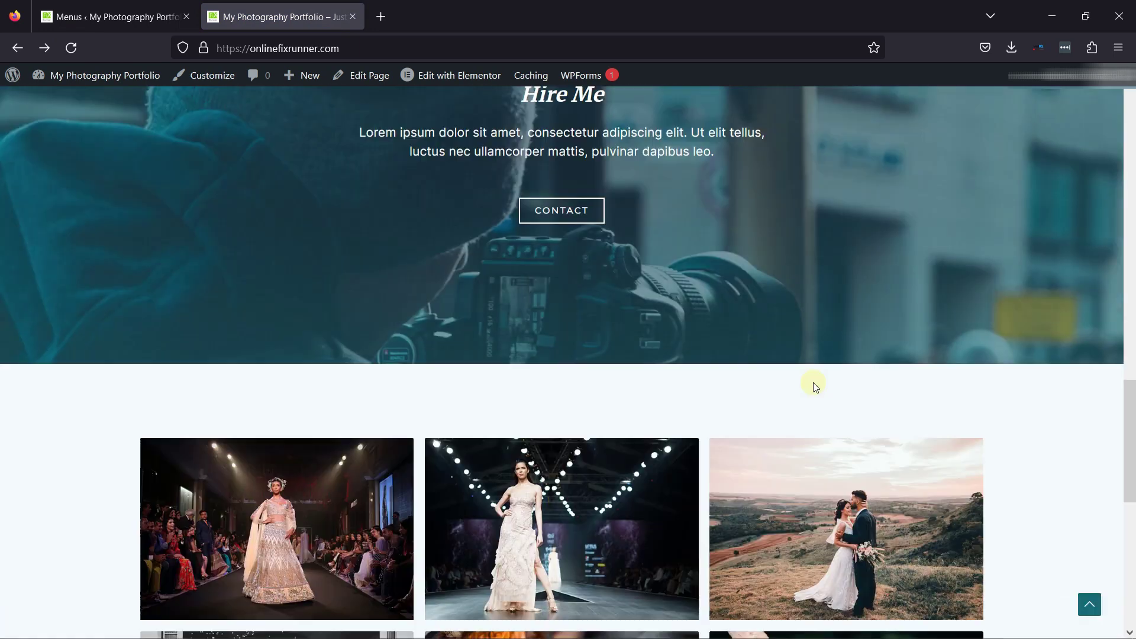
{"action": "scroll", "coordinate": [813, 390], "scroll_direction": "down", "scroll_amount": 2}
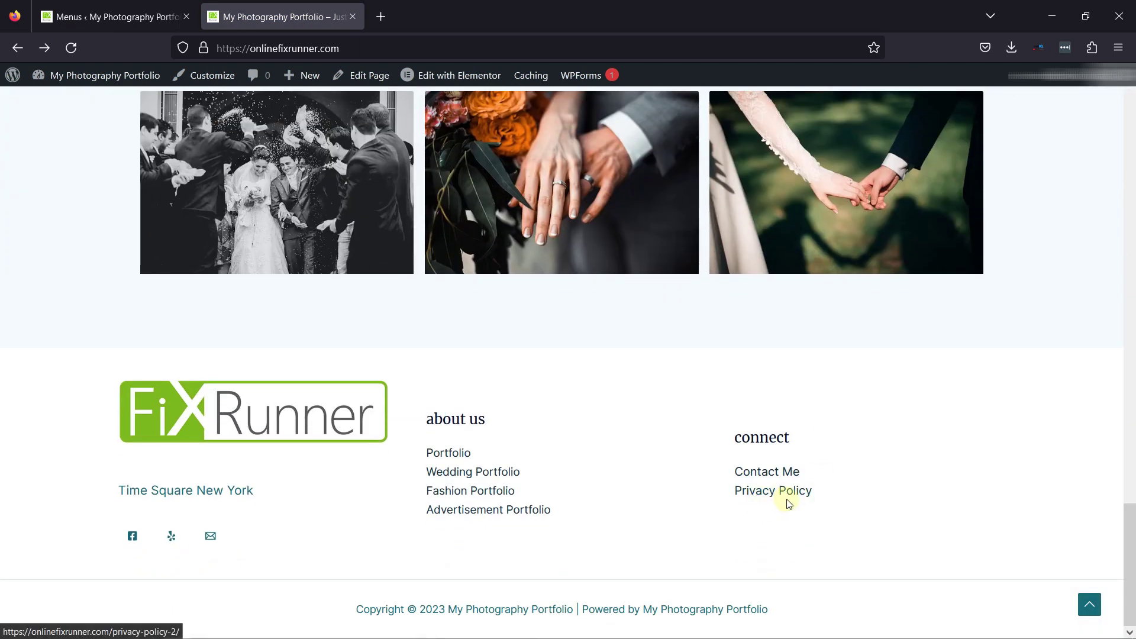
{"action": "scroll", "coordinate": [871, 382], "scroll_direction": "up", "scroll_amount": 20}
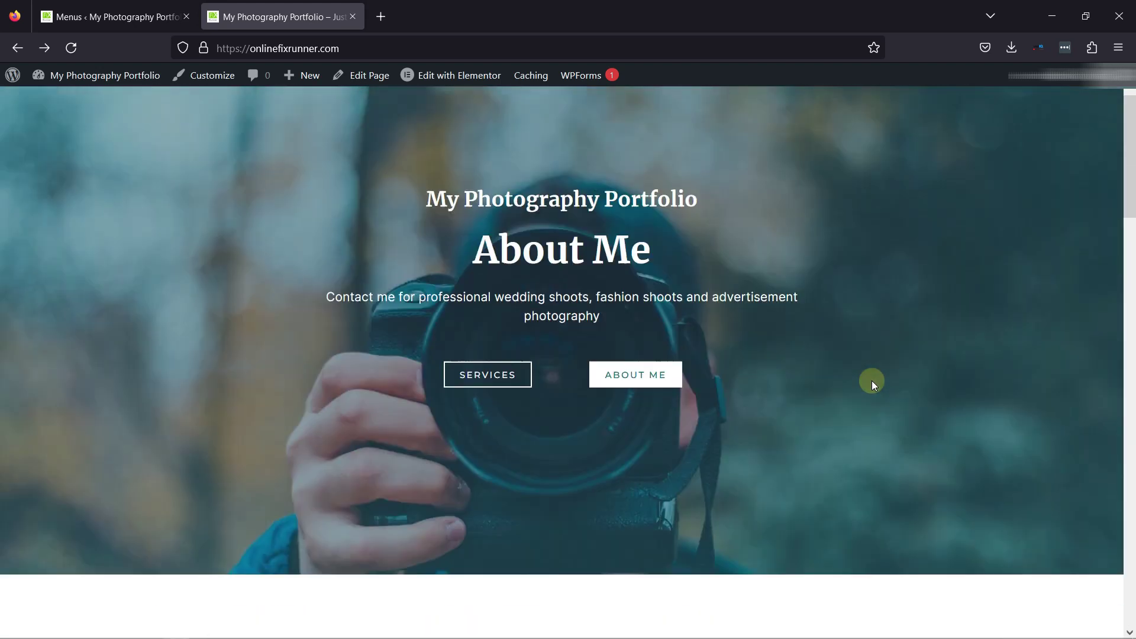
Open Privacy Policy from the header menu, then return Home and to the admin Dashboard.
{"action": "left_click", "coordinate": [843, 138]}
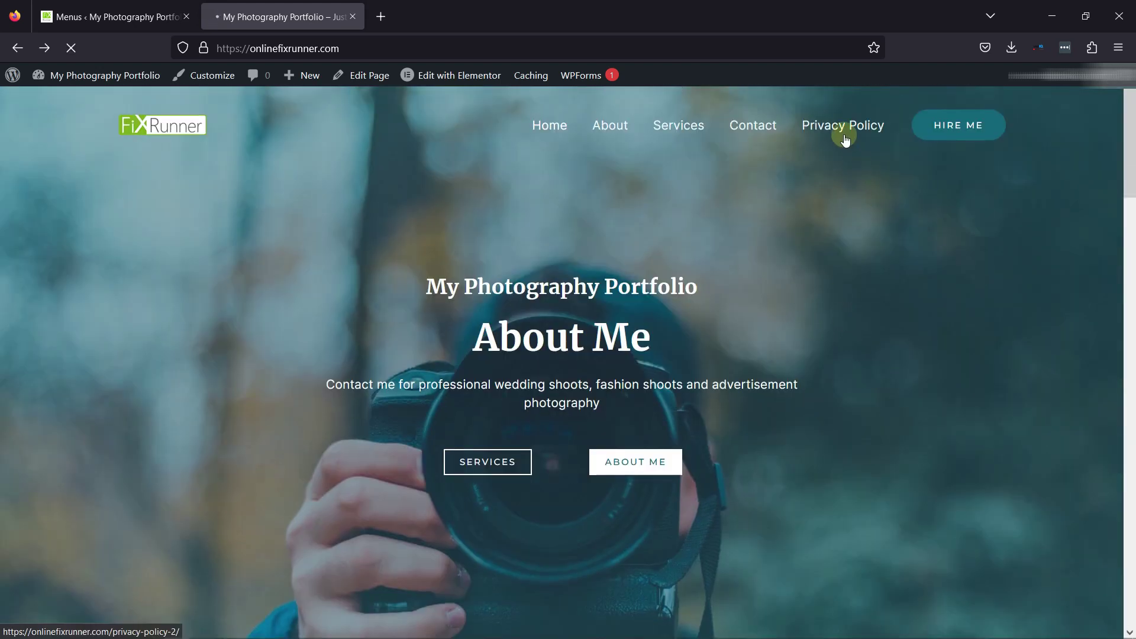
{"action": "scroll", "coordinate": [735, 287], "scroll_direction": "down", "scroll_amount": 12}
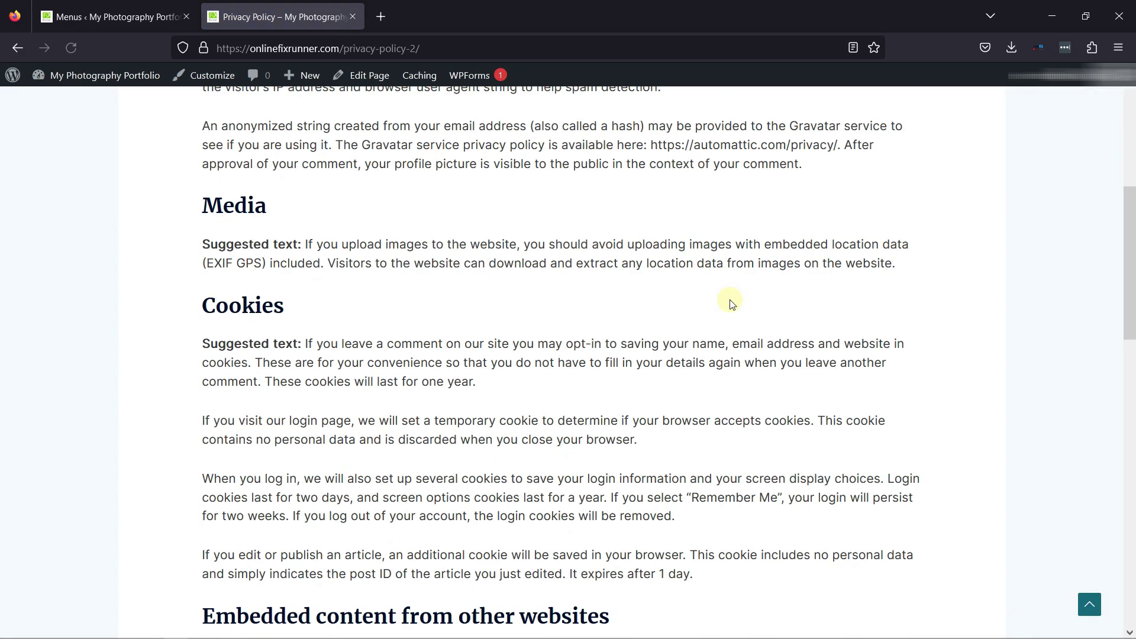
{"action": "scroll", "coordinate": [731, 300], "scroll_direction": "up", "scroll_amount": 12}
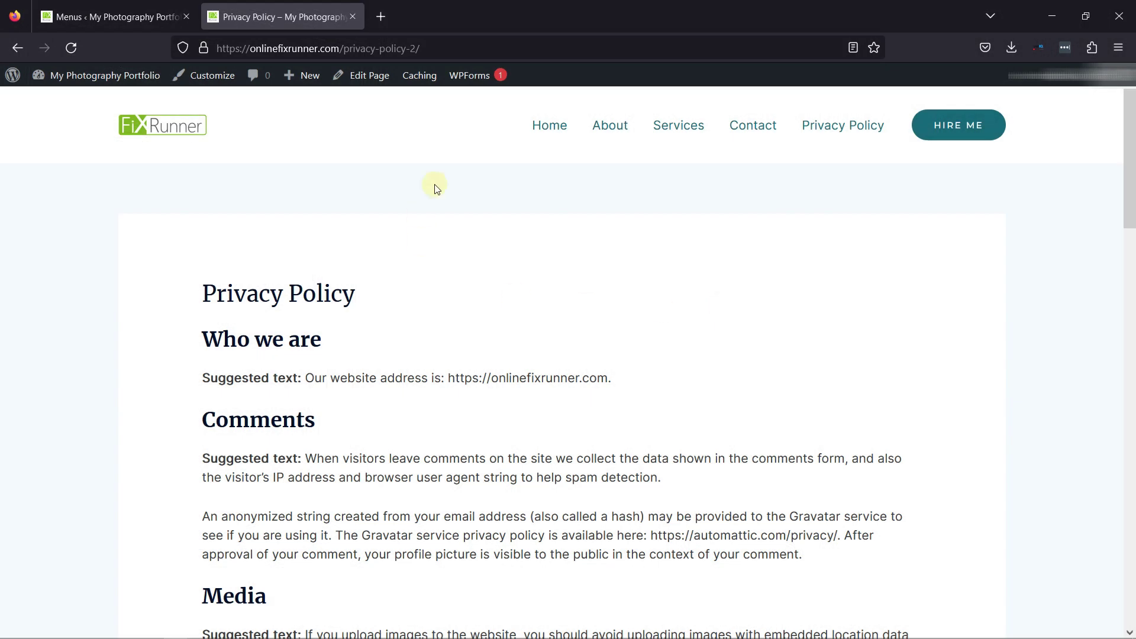
{"action": "left_click", "coordinate": [553, 126]}
{"action": "left_click", "coordinate": [133, 17]}
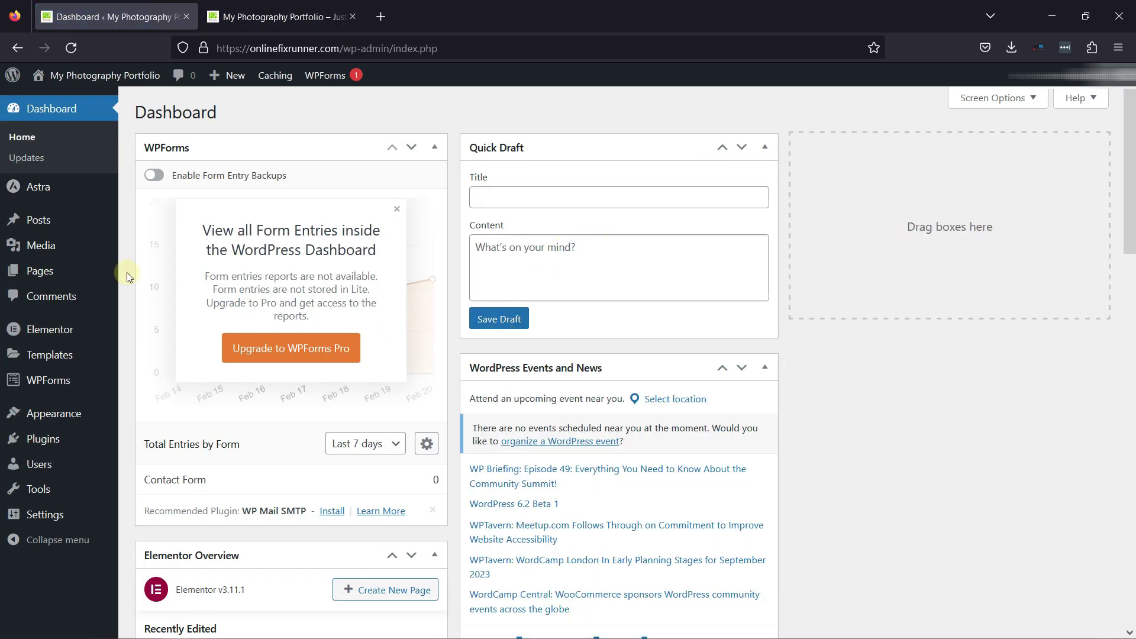
Scroll through Settings > General, then open Settings > Writing (Uncategorized, Standard format).
{"action": "mouse_move", "coordinate": [81, 522]}
{"action": "left_click", "coordinate": [171, 477]}
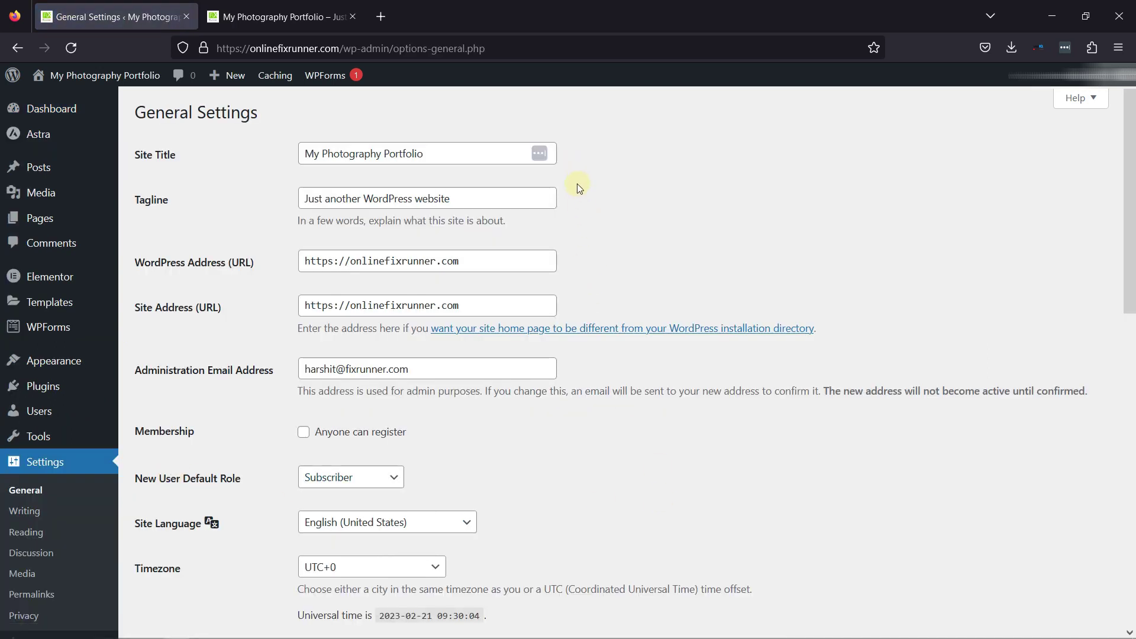
{"action": "scroll", "coordinate": [606, 430], "scroll_direction": "down", "scroll_amount": 2}
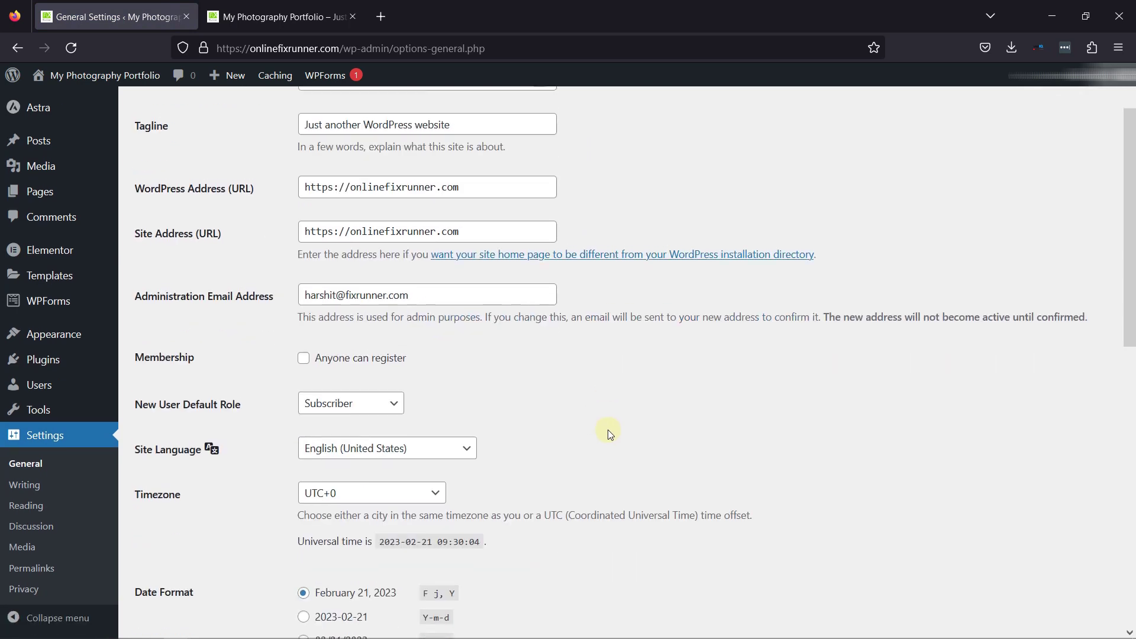
{"action": "scroll", "coordinate": [608, 427], "scroll_direction": "down", "scroll_amount": 1}
{"action": "scroll", "coordinate": [608, 427], "scroll_direction": "down", "scroll_amount": 5}
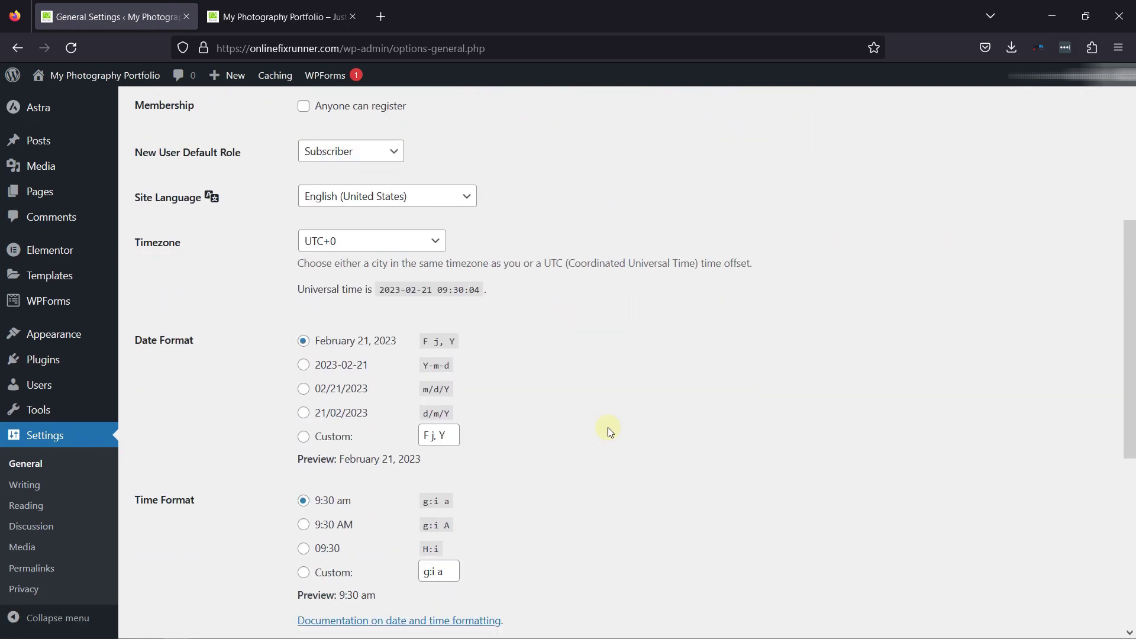
{"action": "scroll", "coordinate": [608, 427], "scroll_direction": "down", "scroll_amount": 3}
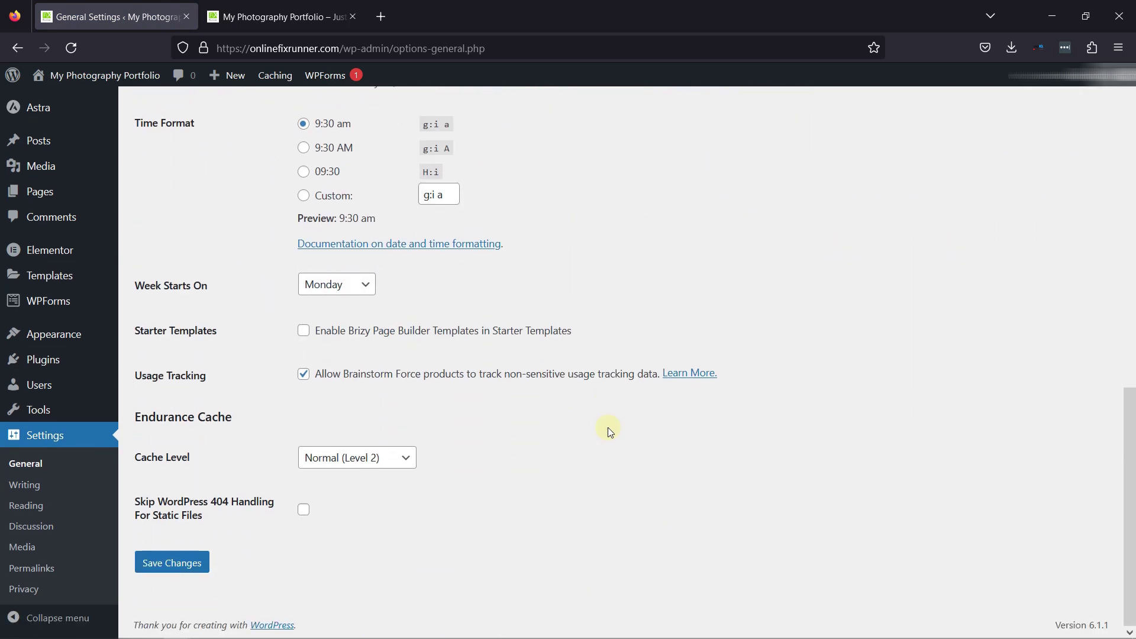
{"action": "scroll", "coordinate": [608, 427], "scroll_direction": "up", "scroll_amount": 5}
{"action": "scroll", "coordinate": [608, 427], "scroll_direction": "up", "scroll_amount": 5}
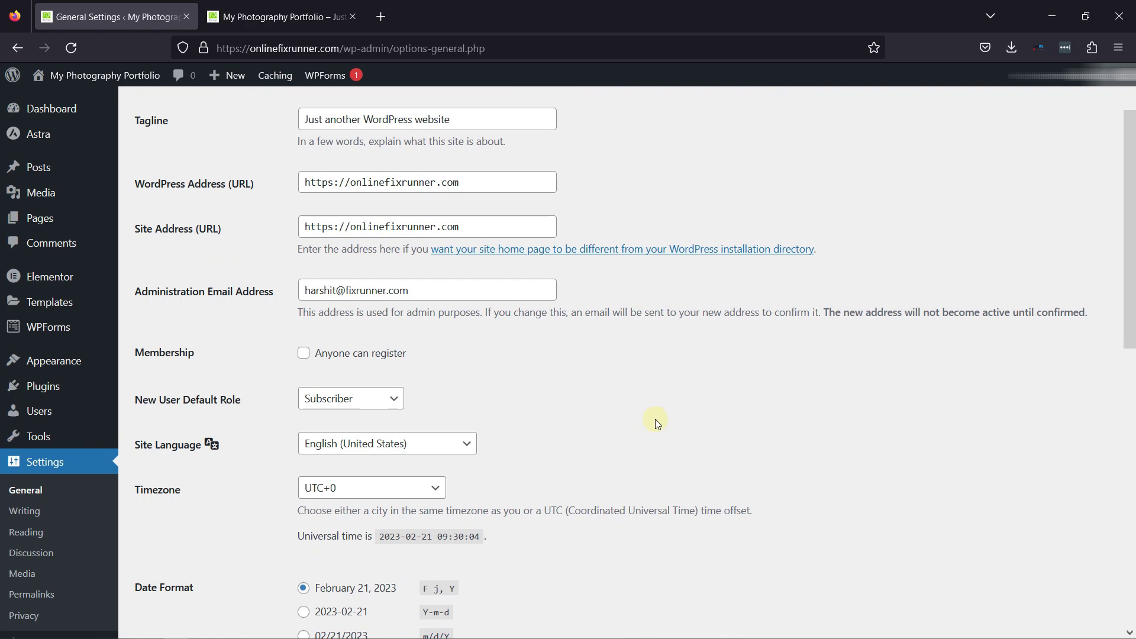
{"action": "left_click", "coordinate": [58, 519]}
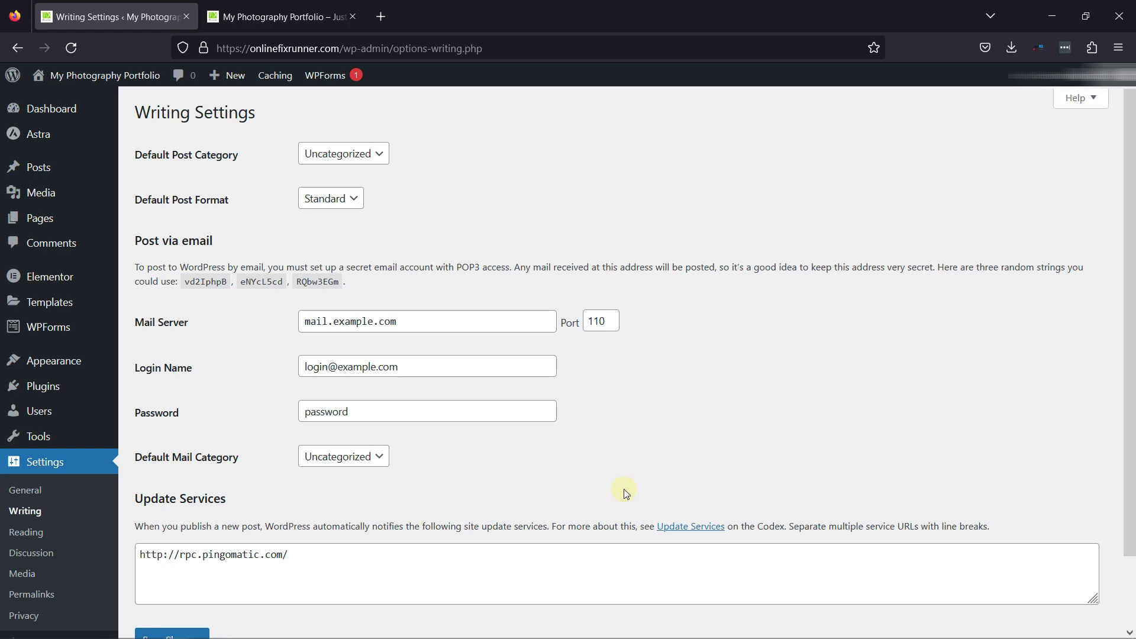
In Reading settings, keep Home as the static homepage.
{"action": "left_click", "coordinate": [41, 534]}
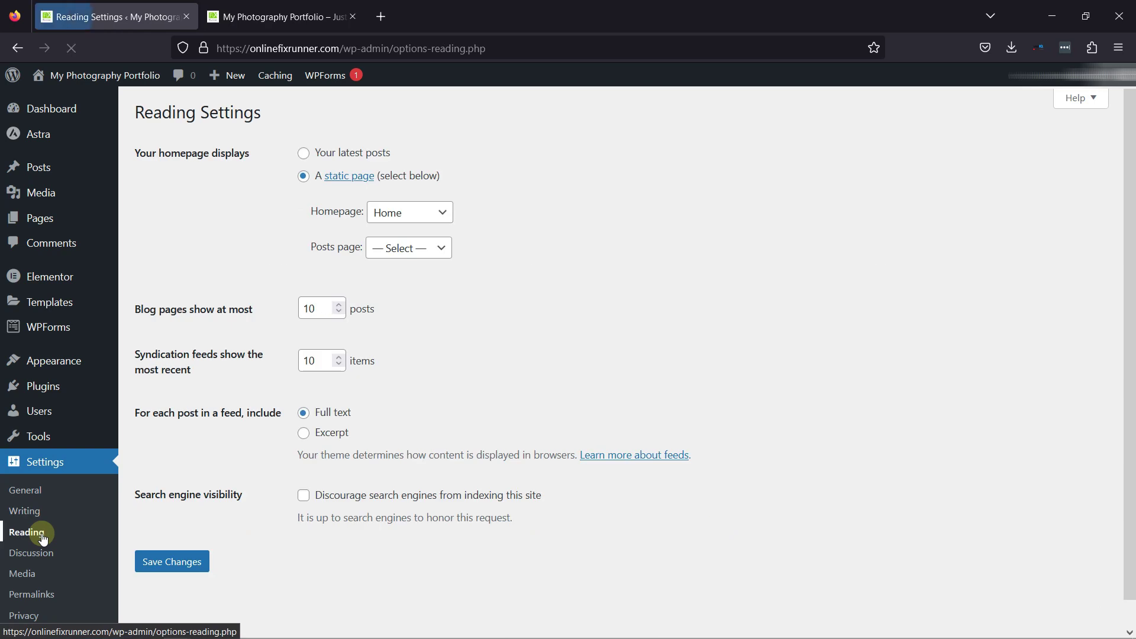
{"action": "left_click", "coordinate": [388, 225]}
{"action": "left_click", "coordinate": [577, 289]}
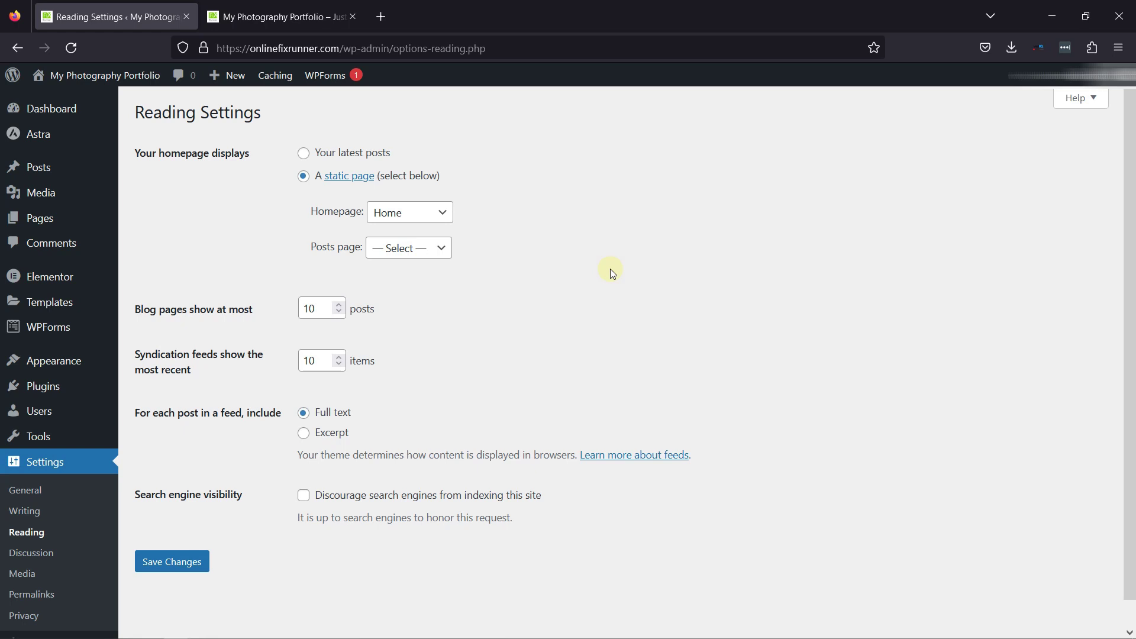
{"action": "scroll", "coordinate": [466, 400], "scroll_direction": "down", "scroll_amount": 1}
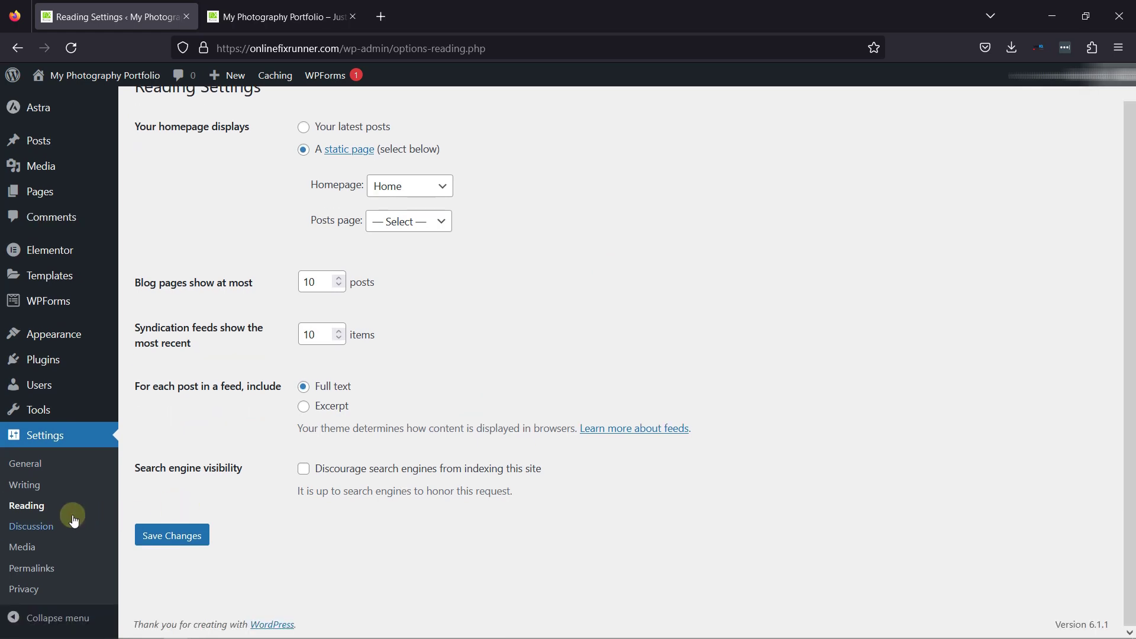
Look through the Discussion options, then bring up Media settings with sizes 150×150, 300×300 and 1024×1024.
{"action": "left_click", "coordinate": [65, 527]}
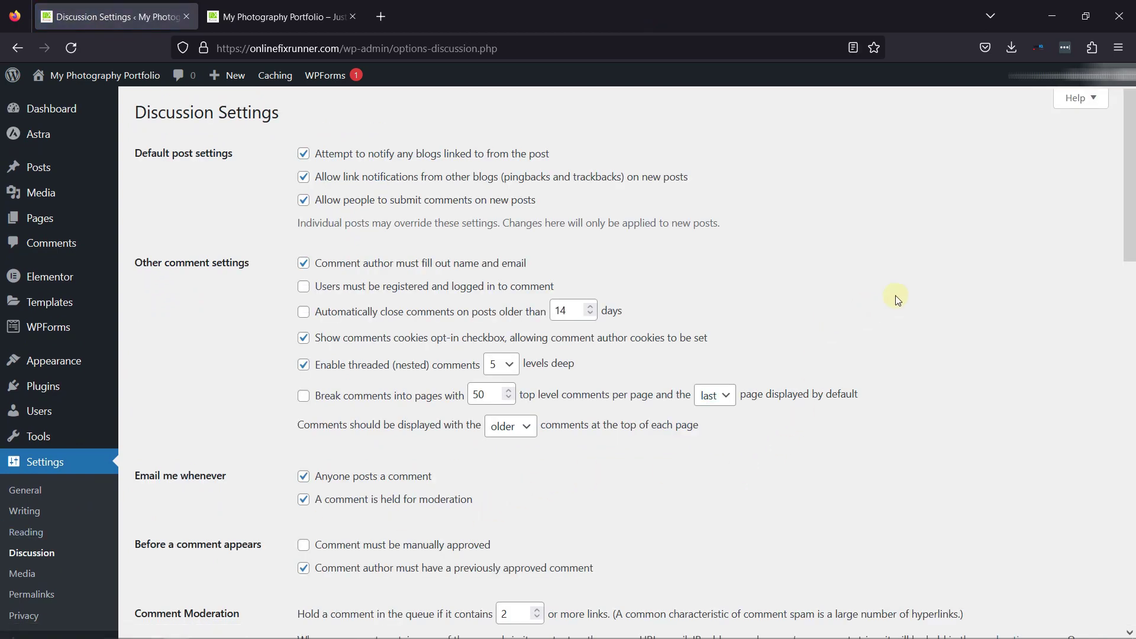
{"action": "scroll", "coordinate": [896, 297], "scroll_direction": "down", "scroll_amount": 2}
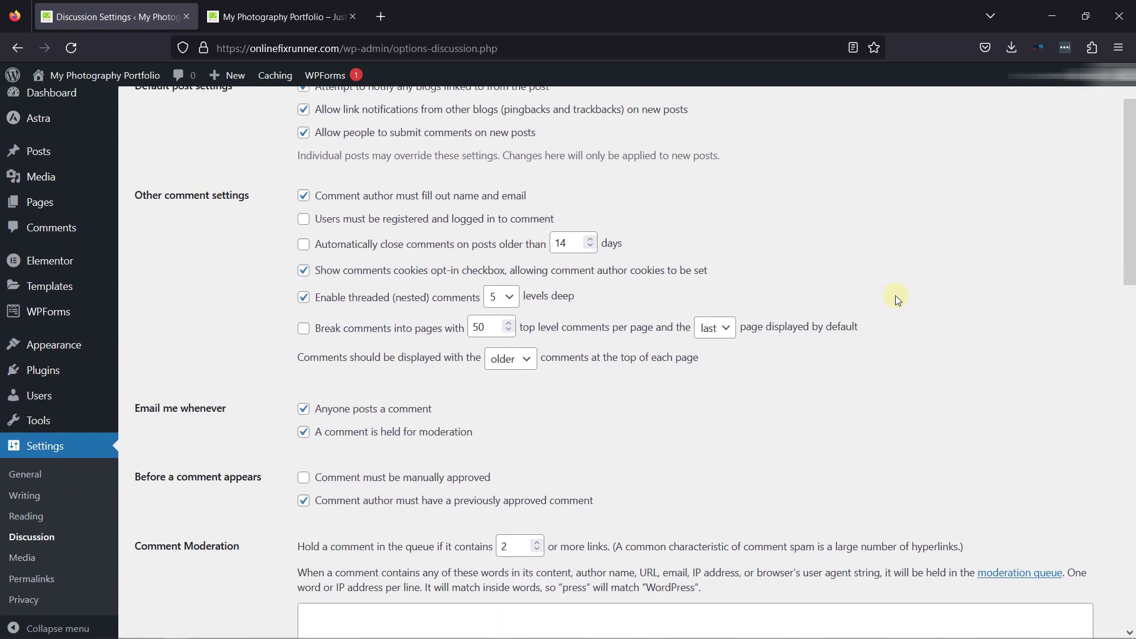
{"action": "scroll", "coordinate": [896, 296], "scroll_direction": "up", "scroll_amount": 3}
{"action": "scroll", "coordinate": [710, 390], "scroll_direction": "down", "scroll_amount": 3}
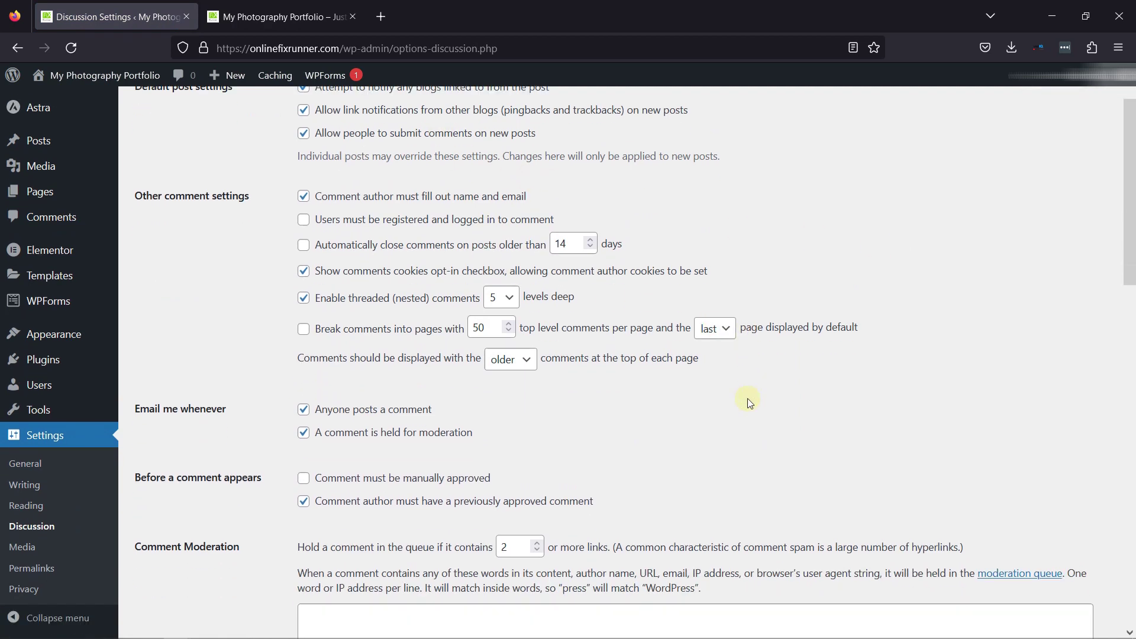
{"action": "scroll", "coordinate": [748, 402], "scroll_direction": "down", "scroll_amount": 7}
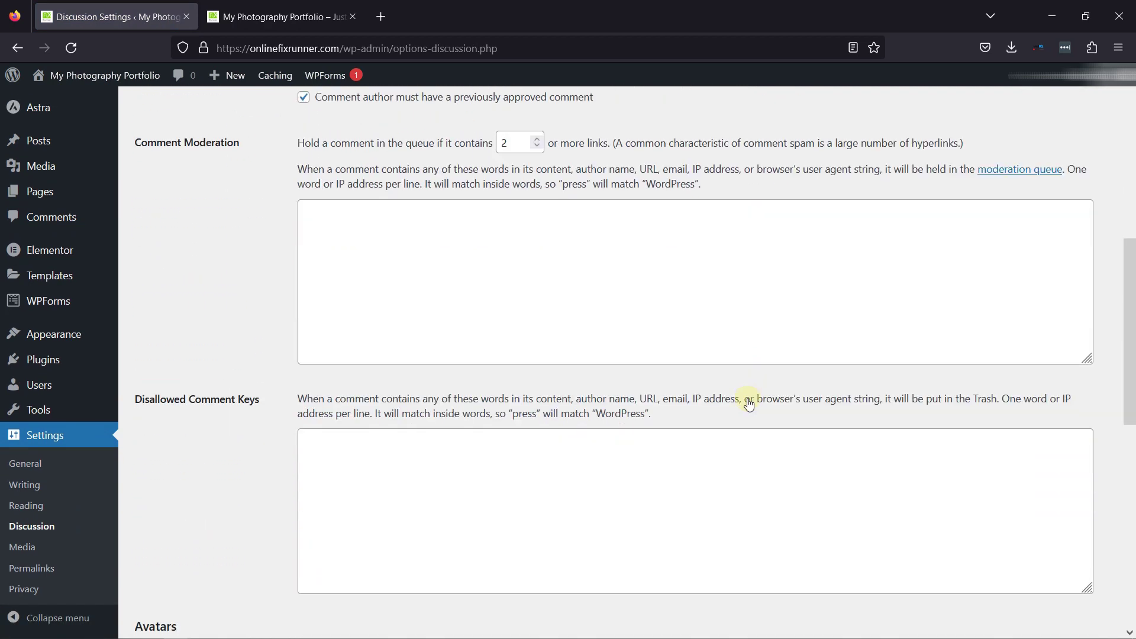
{"action": "scroll", "coordinate": [748, 402], "scroll_direction": "down", "scroll_amount": 10}
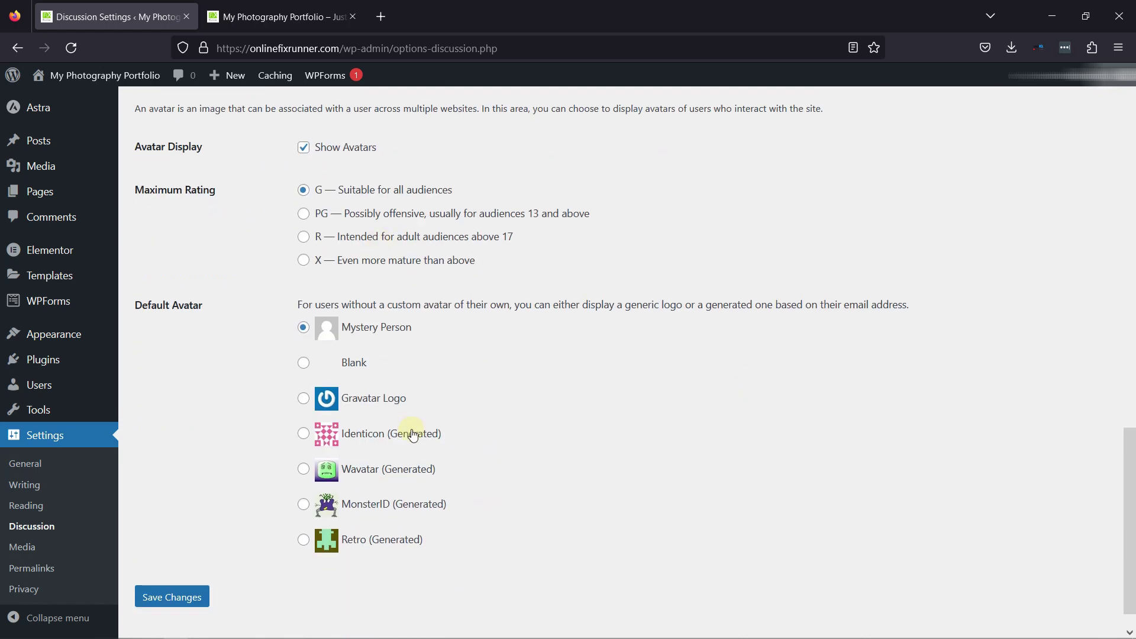
{"action": "left_click", "coordinate": [23, 546]}
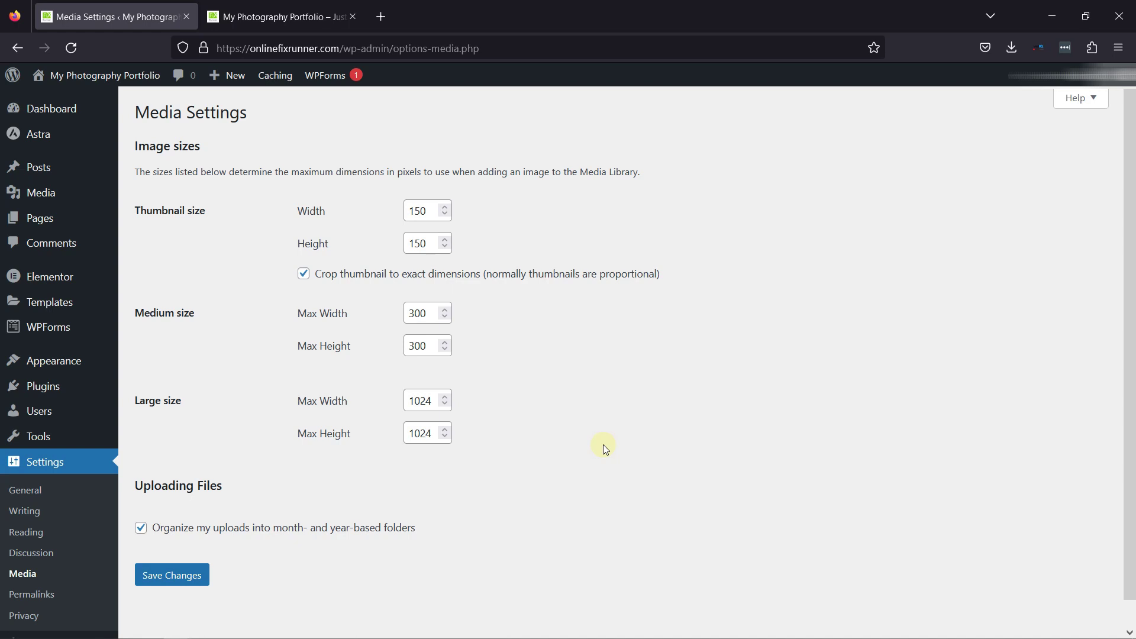
Review the Permalink Common Settings and Optional sections, with Day and name selected.
{"action": "left_click", "coordinate": [73, 593]}
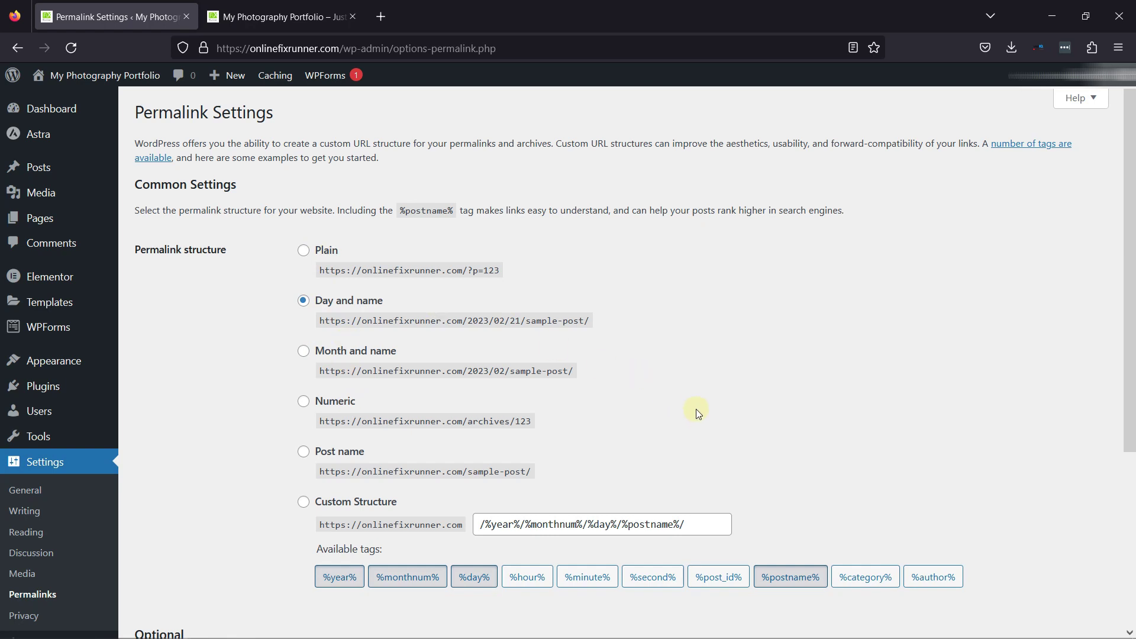
{"action": "scroll", "coordinate": [696, 409], "scroll_direction": "down", "scroll_amount": 3}
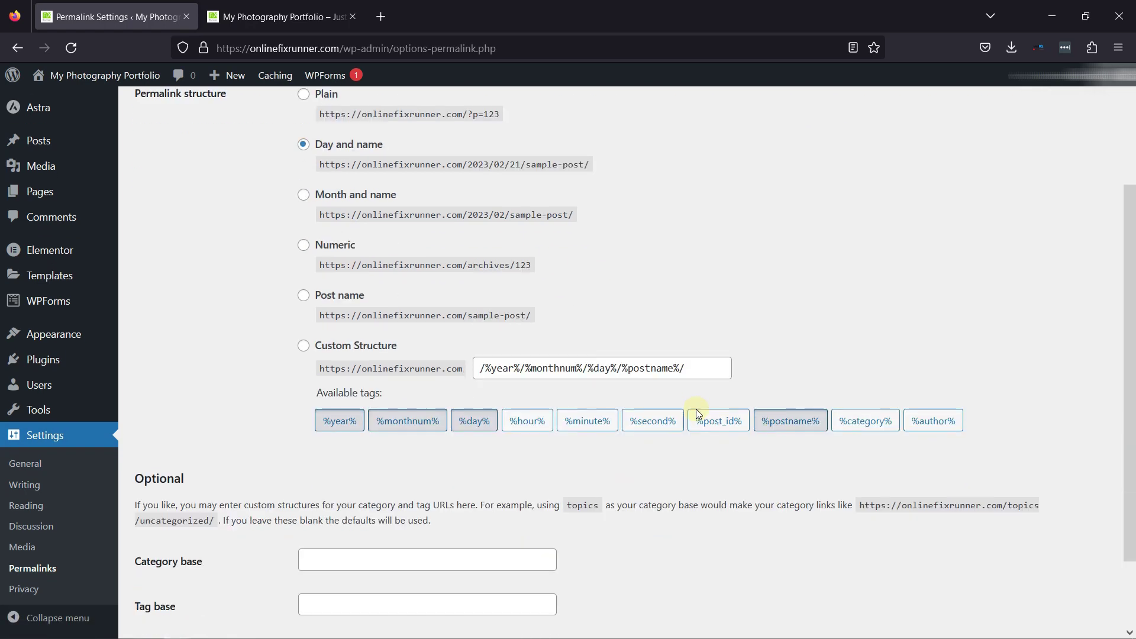
{"action": "scroll", "coordinate": [697, 413], "scroll_direction": "down", "scroll_amount": 2}
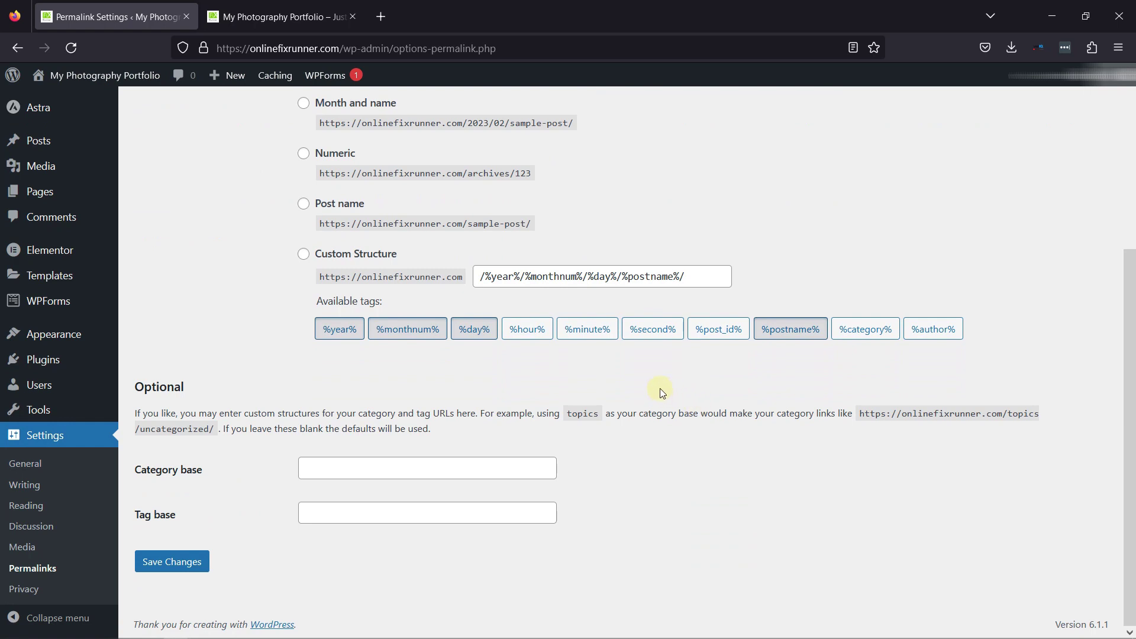
{"action": "scroll", "coordinate": [659, 388], "scroll_direction": "up", "scroll_amount": 5}
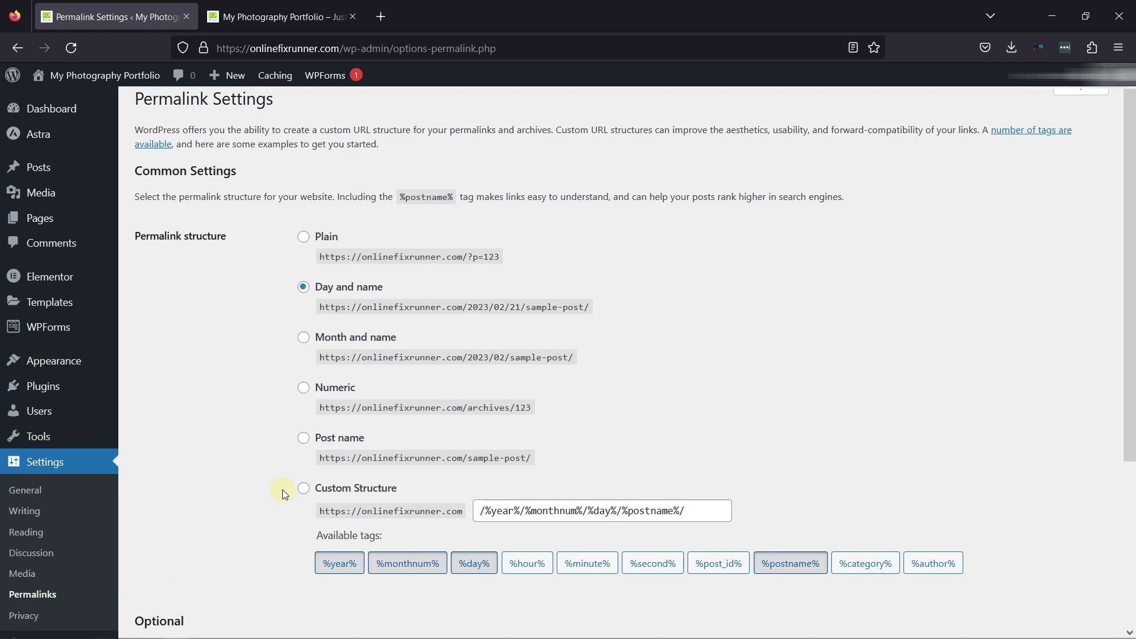
{"action": "scroll", "coordinate": [217, 439], "scroll_direction": "up", "scroll_amount": 1}
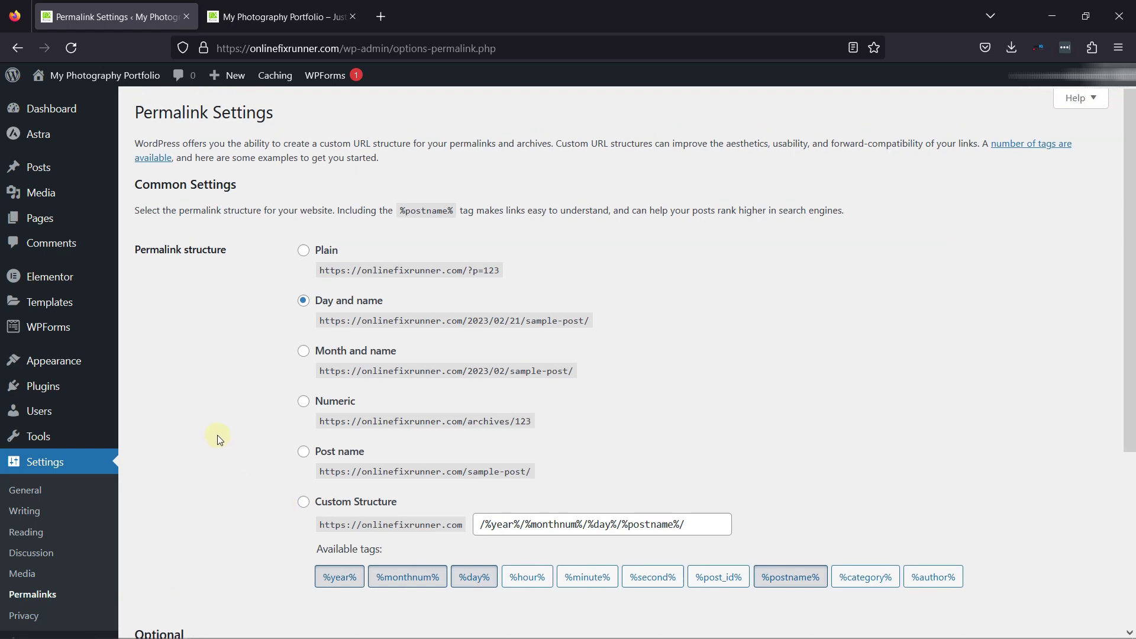
Search the plugin directory for 'smush', then install and activate Smush.
{"action": "left_click", "coordinate": [40, 110]}
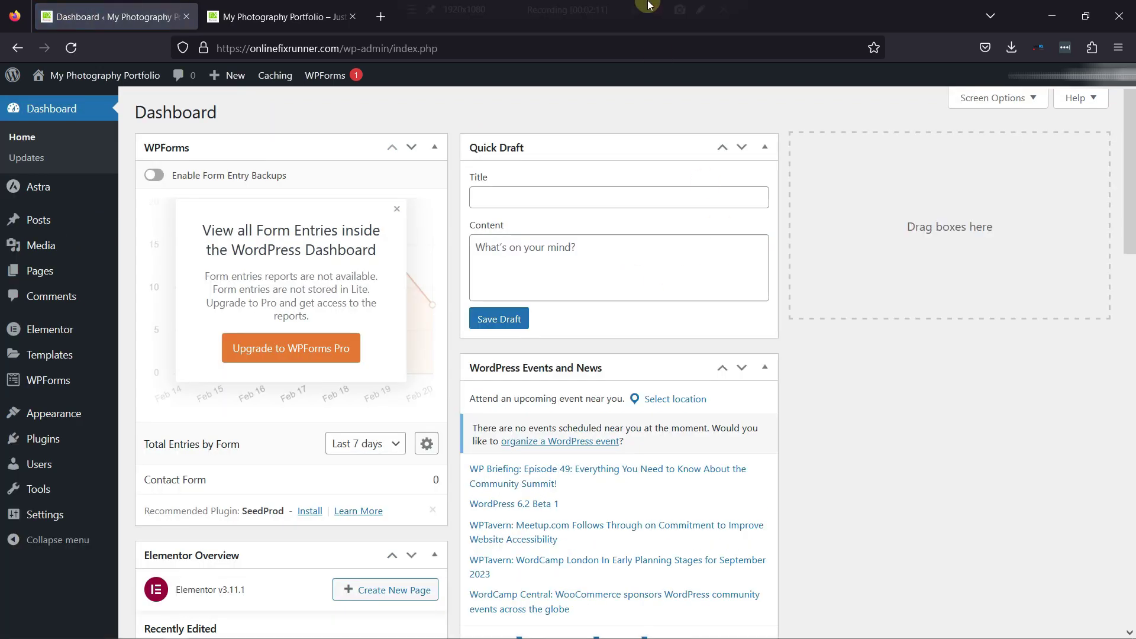
{"action": "left_click", "coordinate": [149, 464]}
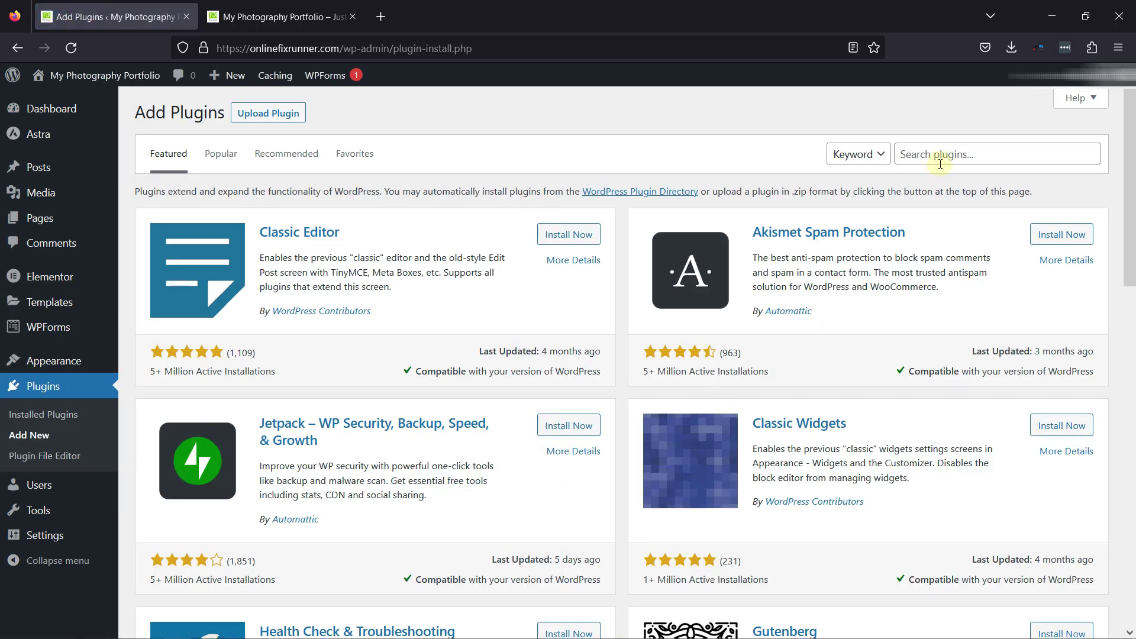
{"action": "left_click", "coordinate": [940, 157]}
{"action": "type", "text": "smush"}
{"action": "key", "text": "Return"}
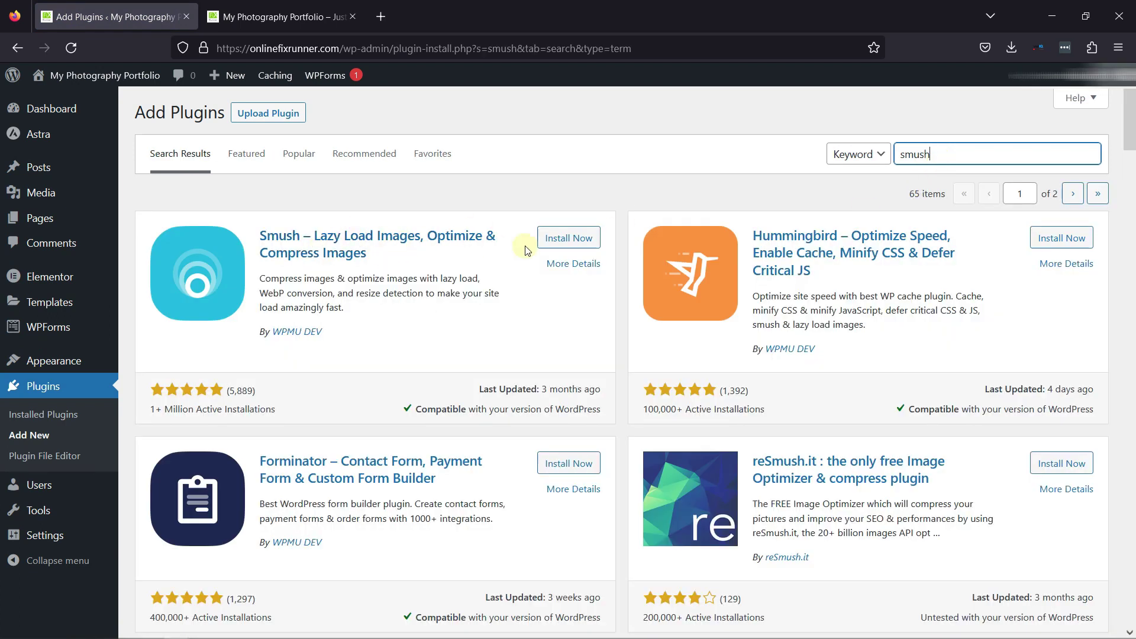
{"action": "left_click", "coordinate": [577, 240]}
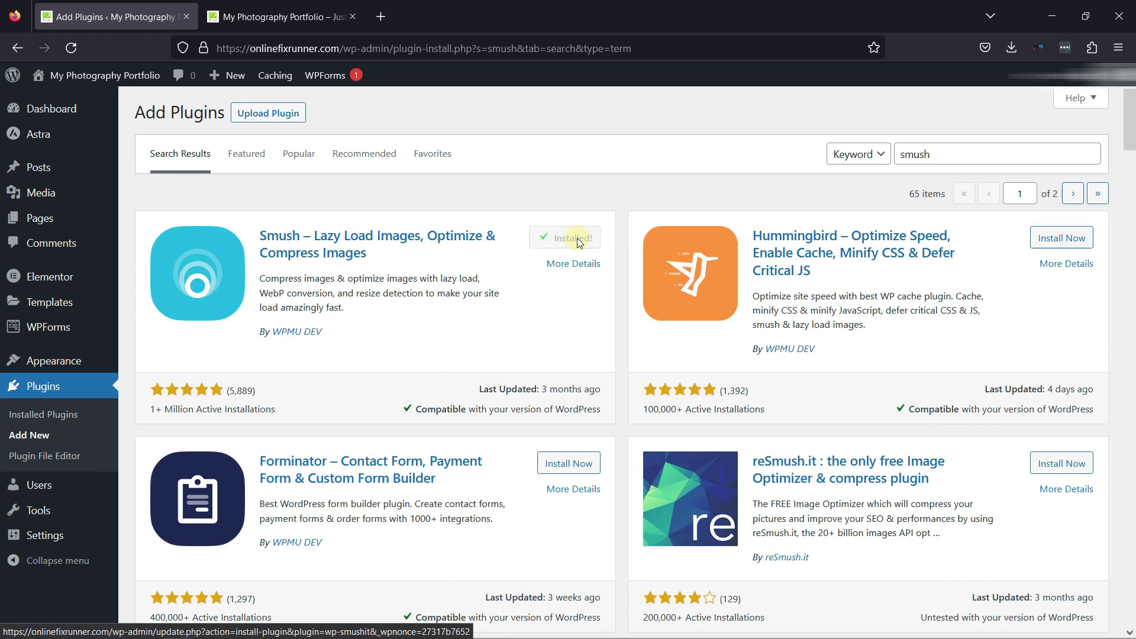
{"action": "left_click", "coordinate": [577, 238]}
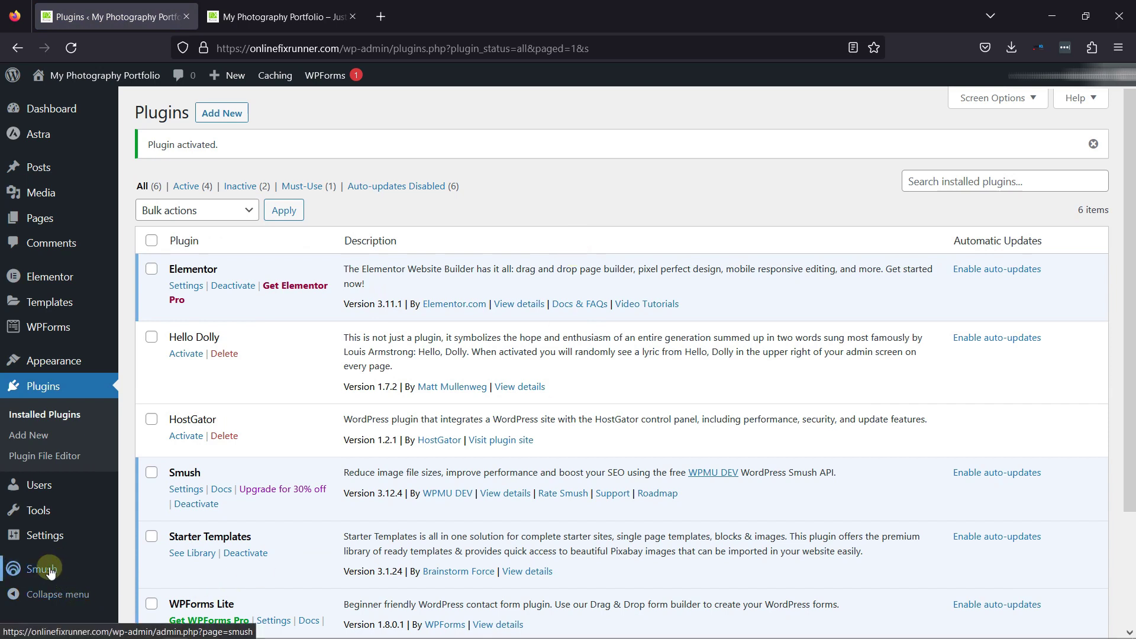
Bring up the Smush dashboard and look over its overview.
{"action": "mouse_move", "coordinate": [51, 569]}
{"action": "left_click", "coordinate": [159, 415]}
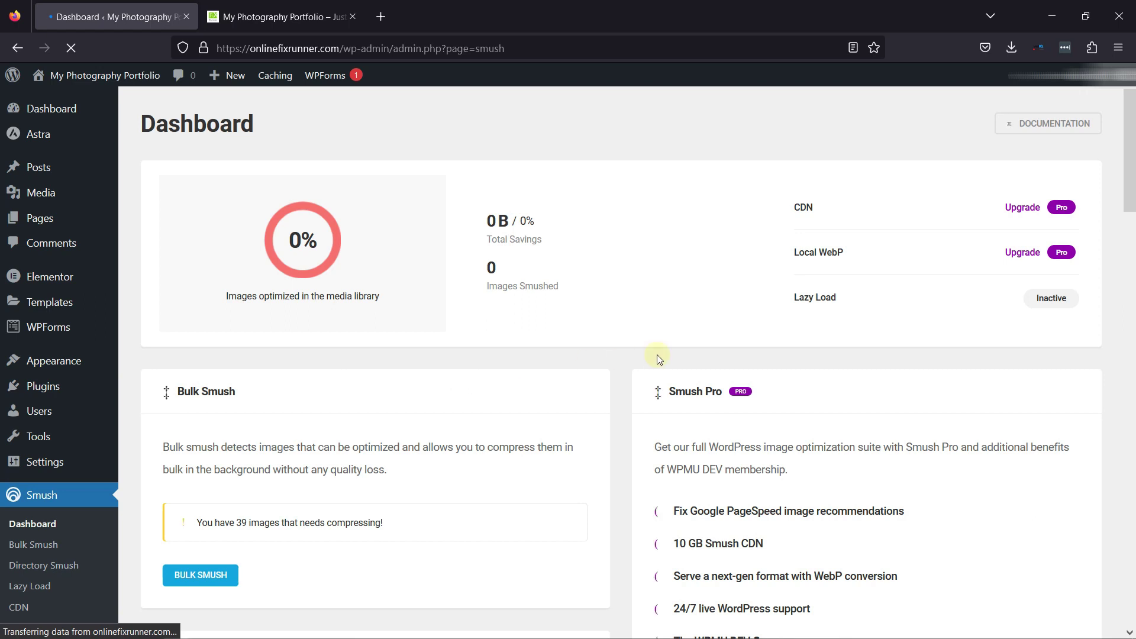
{"action": "scroll", "coordinate": [656, 353], "scroll_direction": "down", "scroll_amount": 5}
{"action": "scroll", "coordinate": [656, 366], "scroll_direction": "up", "scroll_amount": 5}
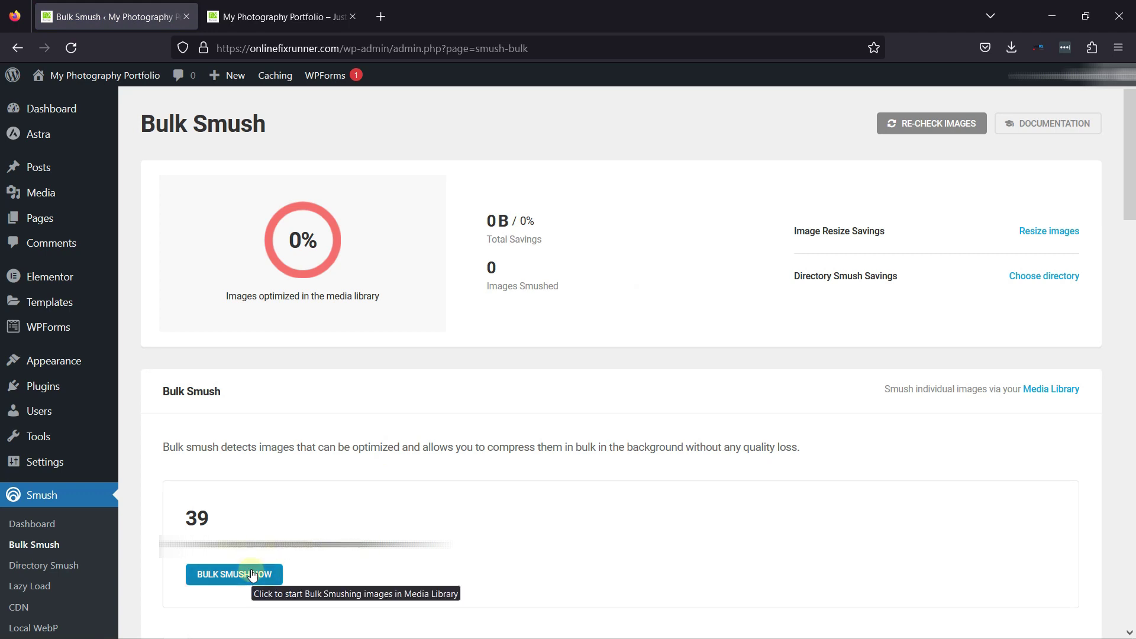
Run Bulk Smush until all library images are 100% optimized.
{"action": "left_click", "coordinate": [253, 575]}
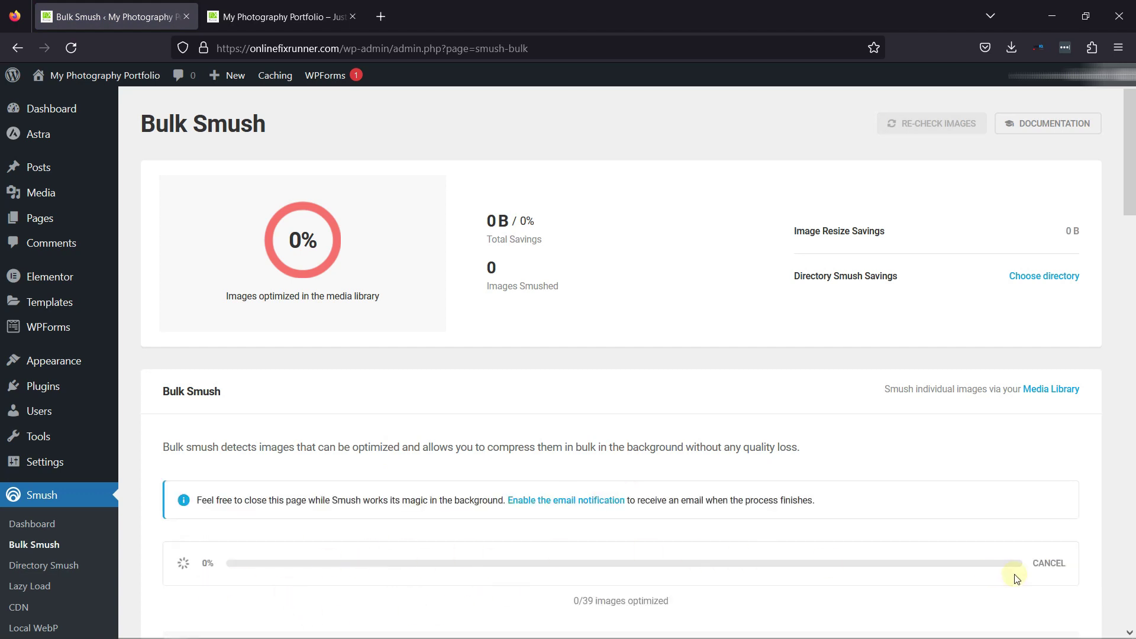
{"action": "scroll", "coordinate": [723, 487], "scroll_direction": "down", "scroll_amount": 9}
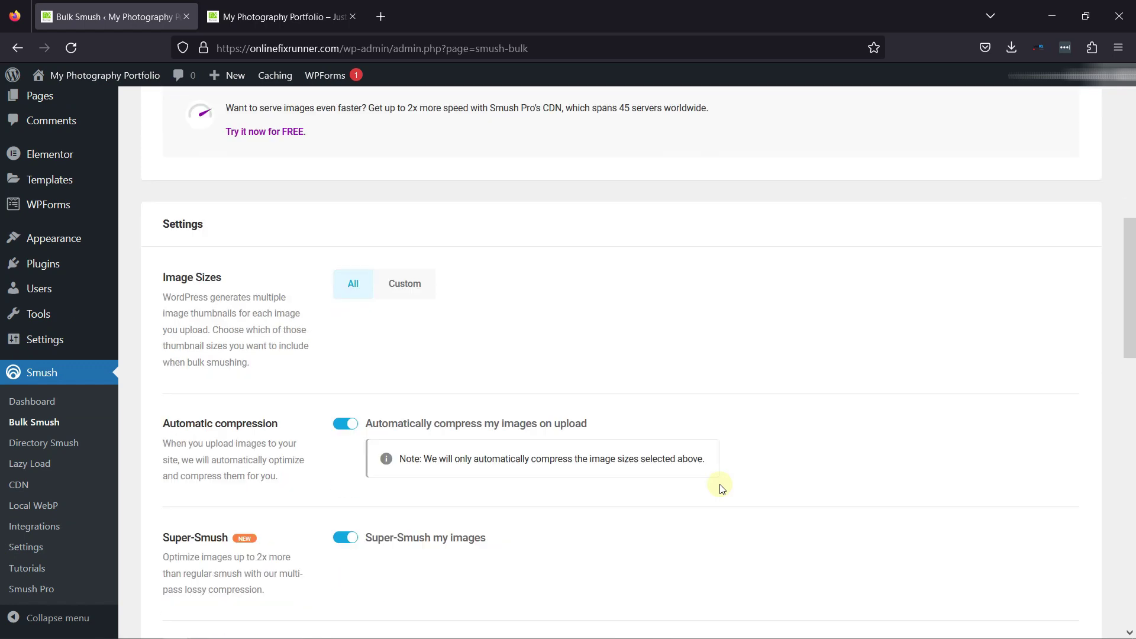
{"action": "scroll", "coordinate": [721, 487], "scroll_direction": "down", "scroll_amount": 2}
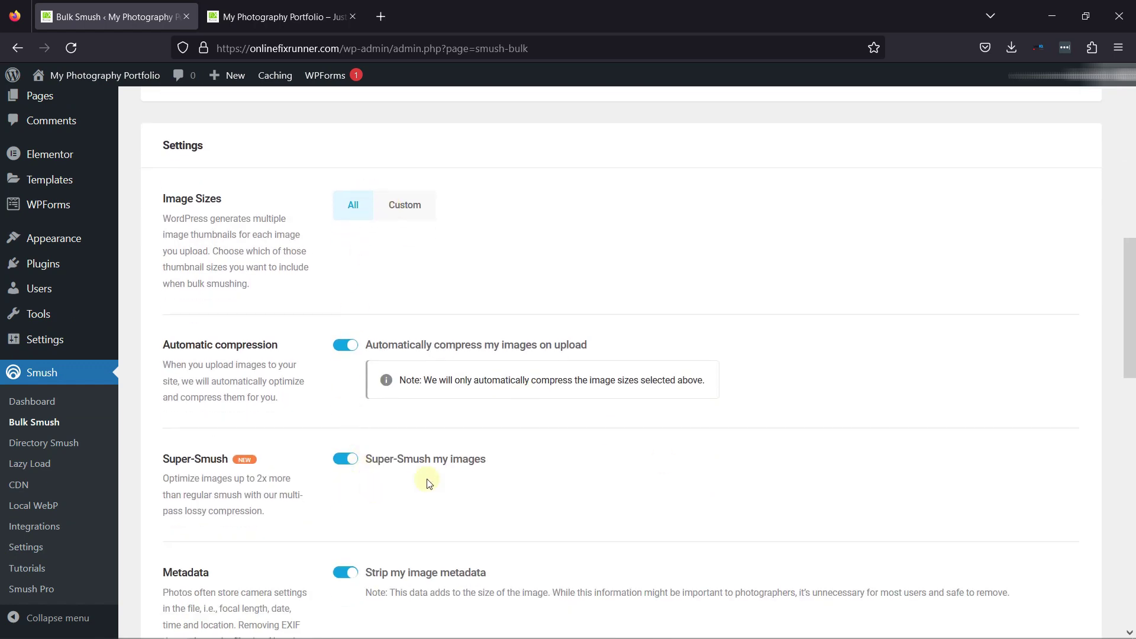
{"action": "scroll", "coordinate": [680, 411], "scroll_direction": "down", "scroll_amount": 9}
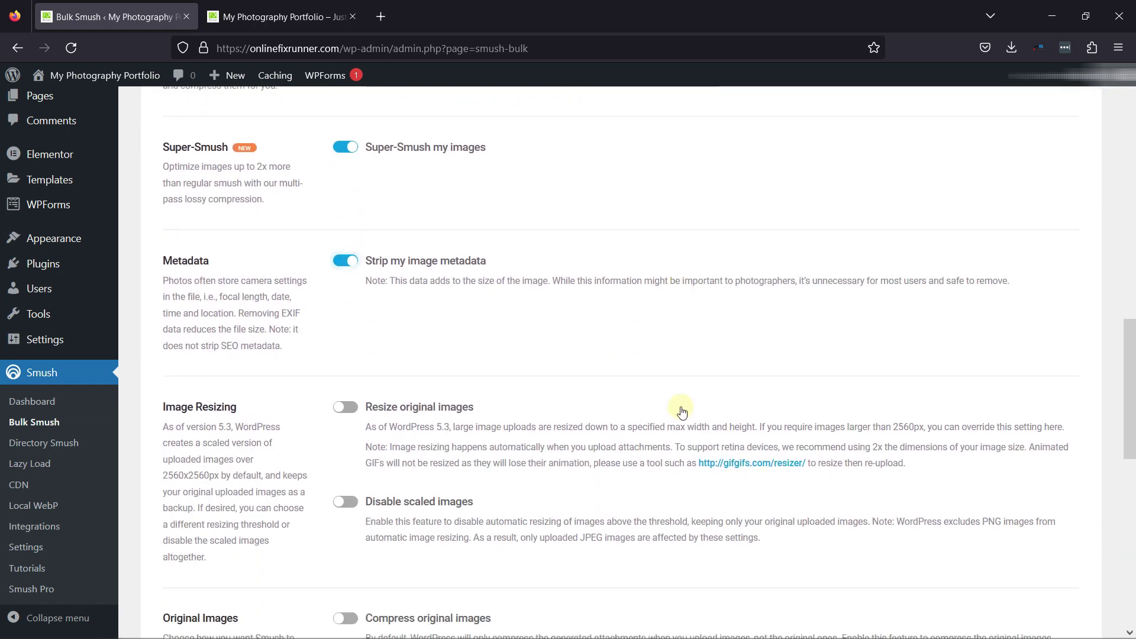
{"action": "scroll", "coordinate": [680, 411], "scroll_direction": "down", "scroll_amount": 3}
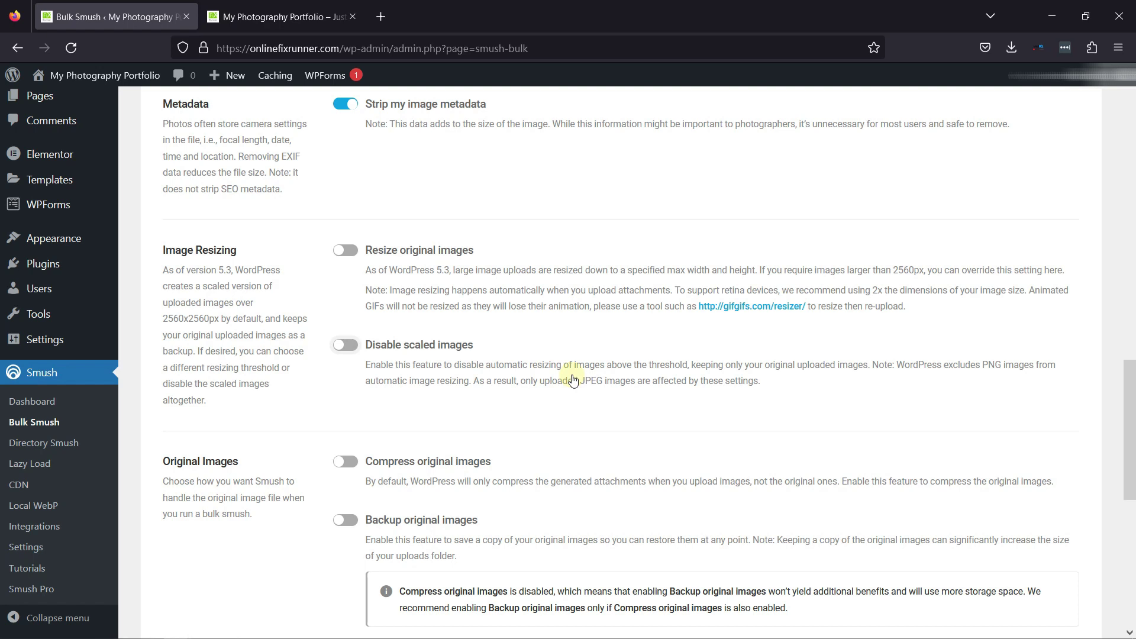
{"action": "scroll", "coordinate": [572, 381], "scroll_direction": "down", "scroll_amount": 15}
{"action": "left_click", "coordinate": [999, 477]}
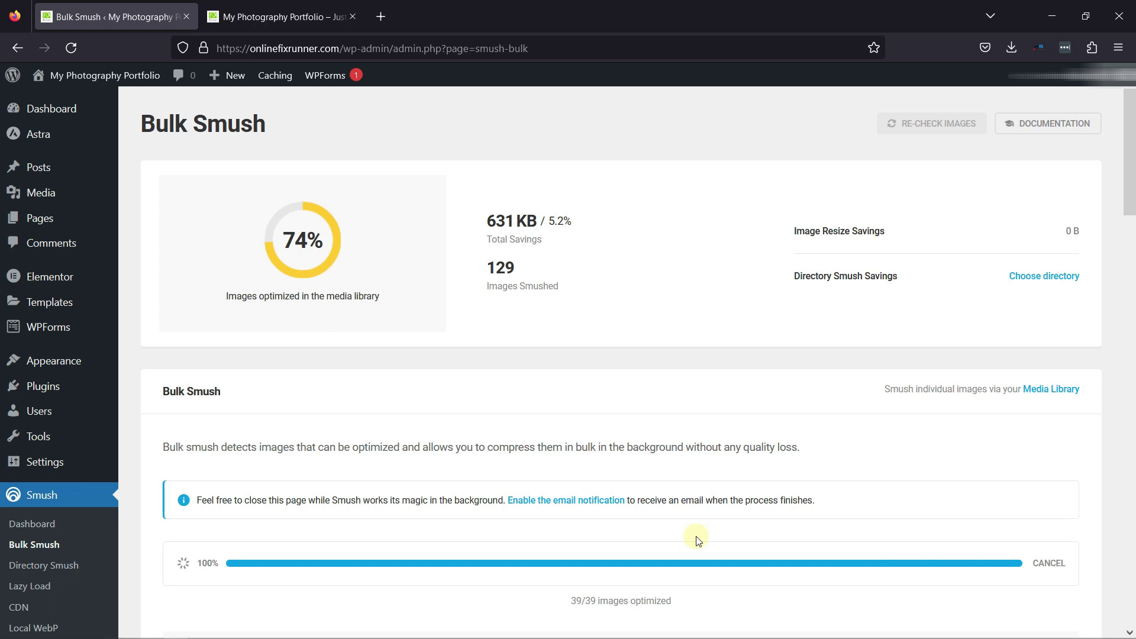
{"action": "scroll", "coordinate": [692, 521], "scroll_direction": "down", "scroll_amount": 3}
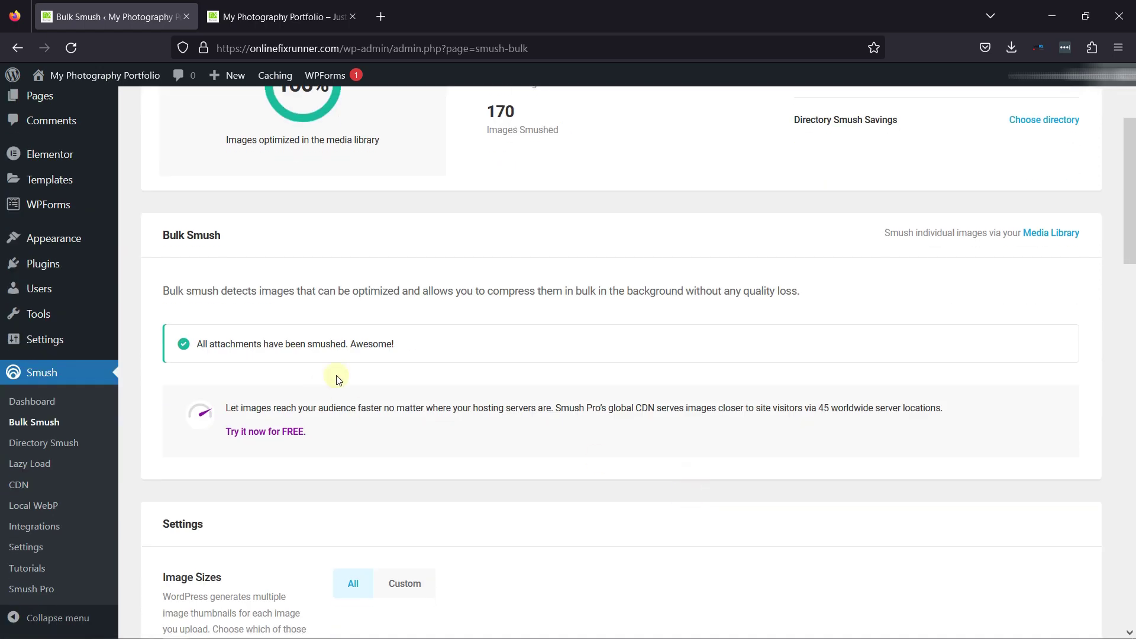
{"action": "scroll", "coordinate": [461, 366], "scroll_direction": "up", "scroll_amount": 3}
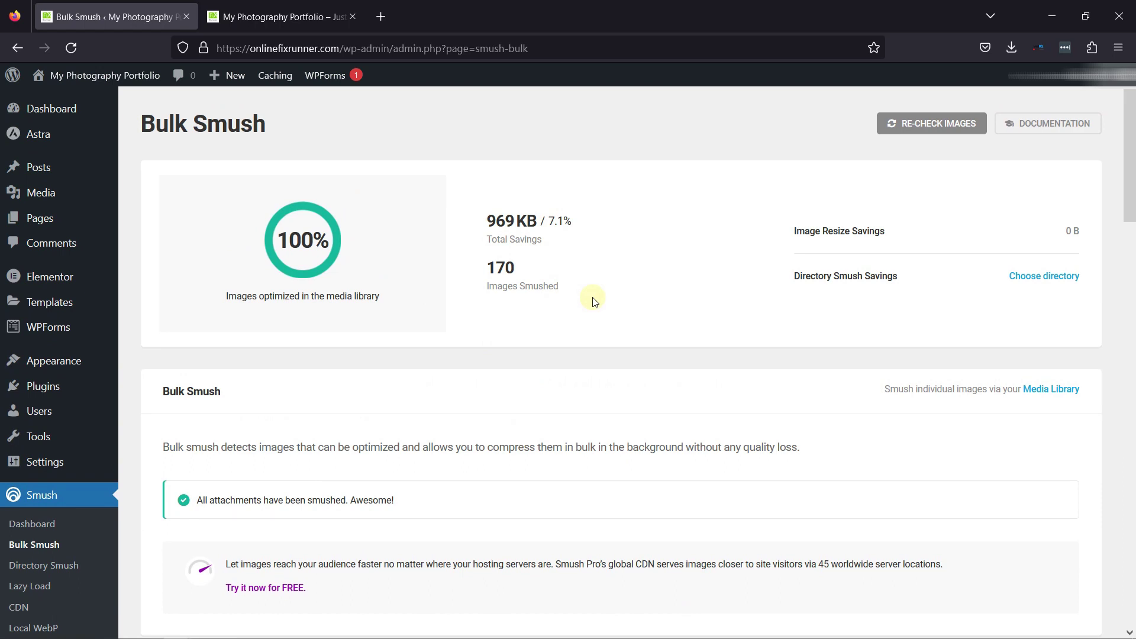
{"action": "scroll", "coordinate": [594, 301], "scroll_direction": "down", "scroll_amount": 6}
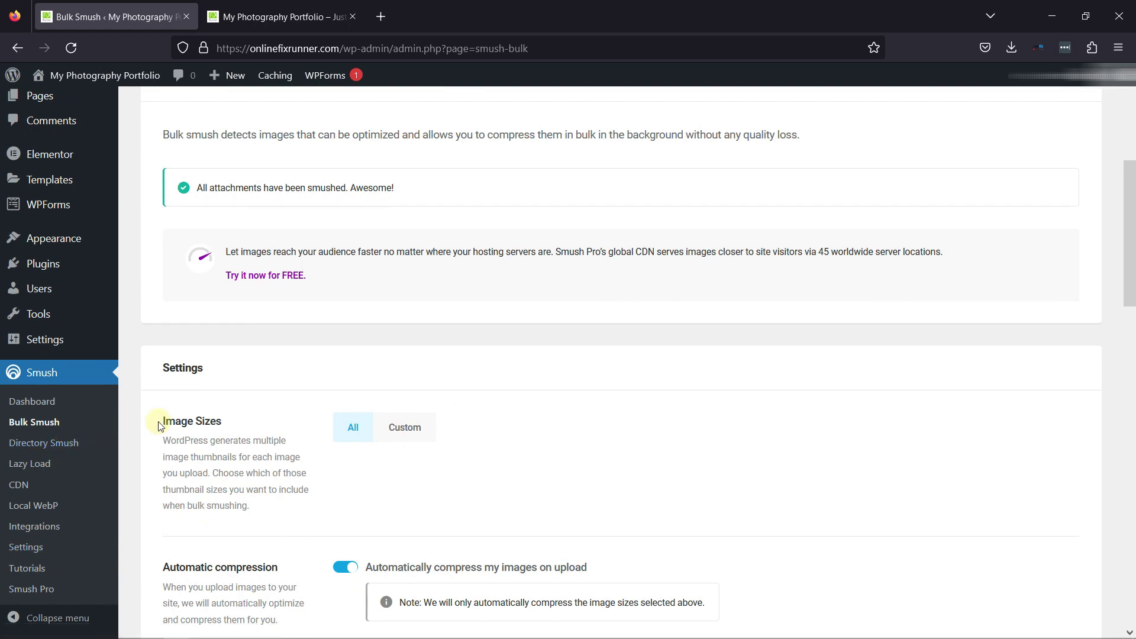
Review the Smush Lazy Load settings.
{"action": "left_click", "coordinate": [65, 471]}
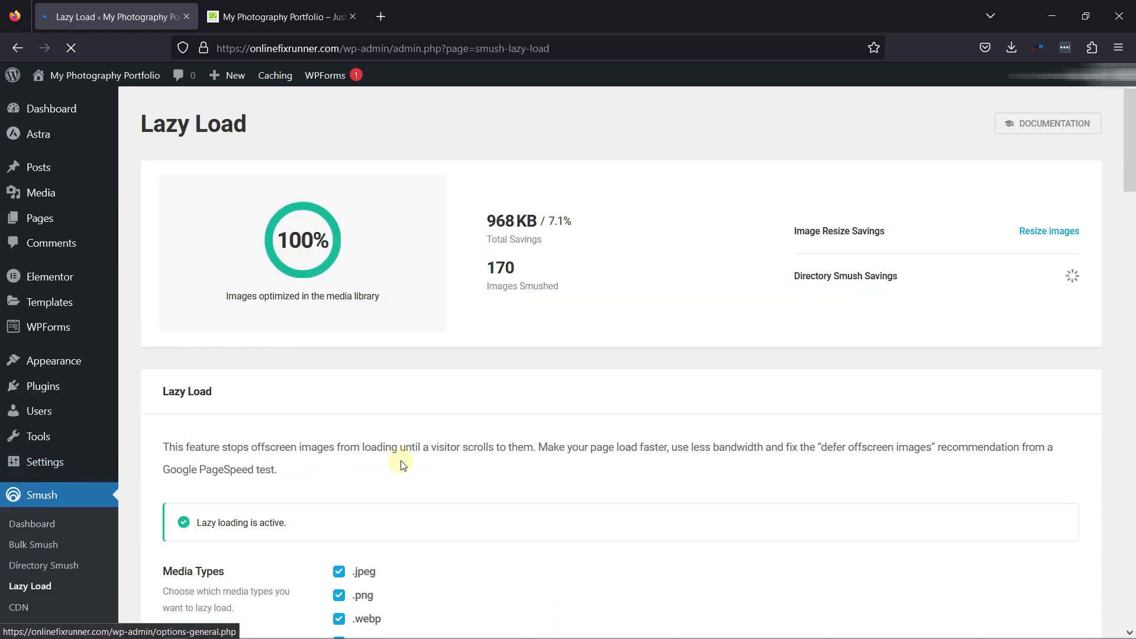
{"action": "scroll", "coordinate": [545, 471], "scroll_direction": "down", "scroll_amount": 4}
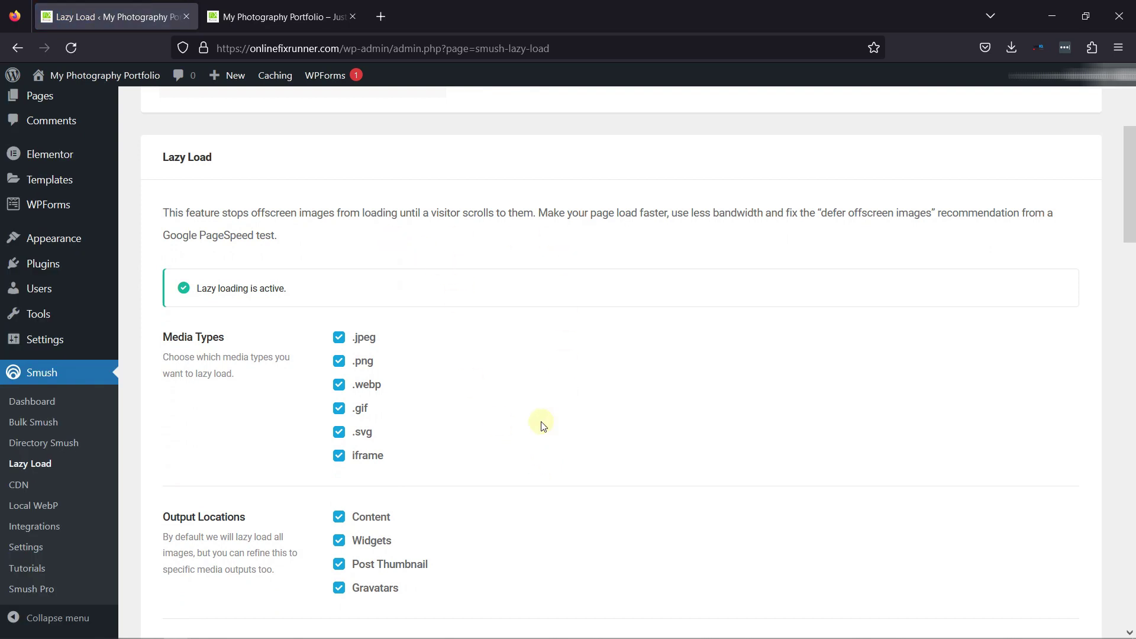
{"action": "scroll", "coordinate": [540, 423], "scroll_direction": "down", "scroll_amount": 5}
{"action": "scroll", "coordinate": [539, 432], "scroll_direction": "down", "scroll_amount": 5}
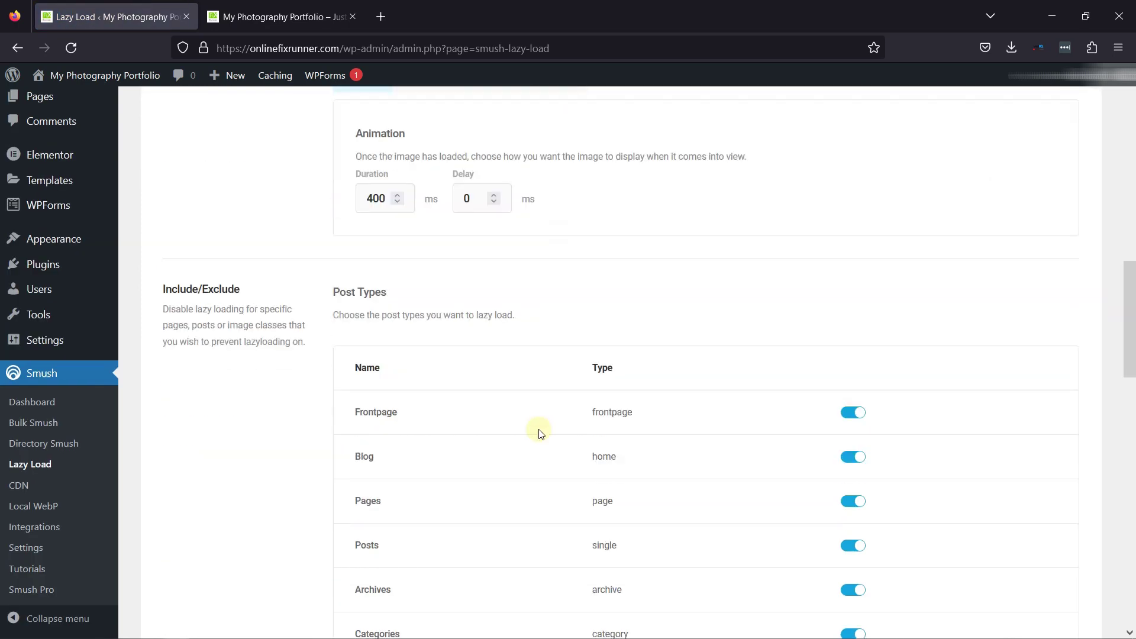
{"action": "scroll", "coordinate": [539, 432], "scroll_direction": "up", "scroll_amount": 15}
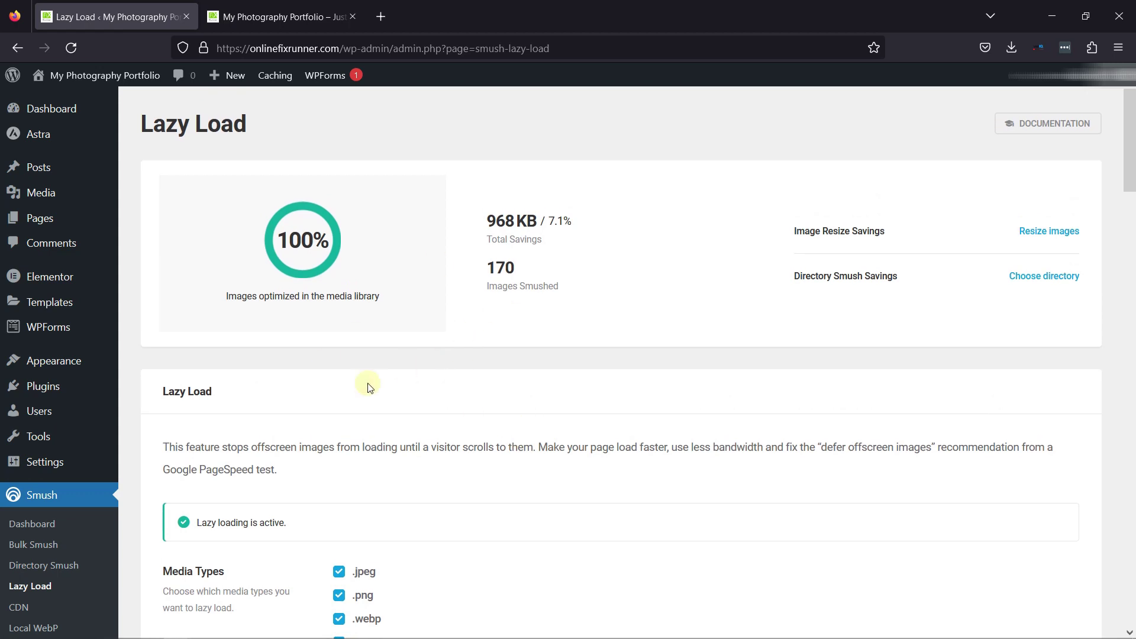
Search the plugin directory for 'health check and troubleshooting', correcting a misspelled search.
{"action": "mouse_move", "coordinate": [102, 386]}
{"action": "left_click", "coordinate": [206, 417]}
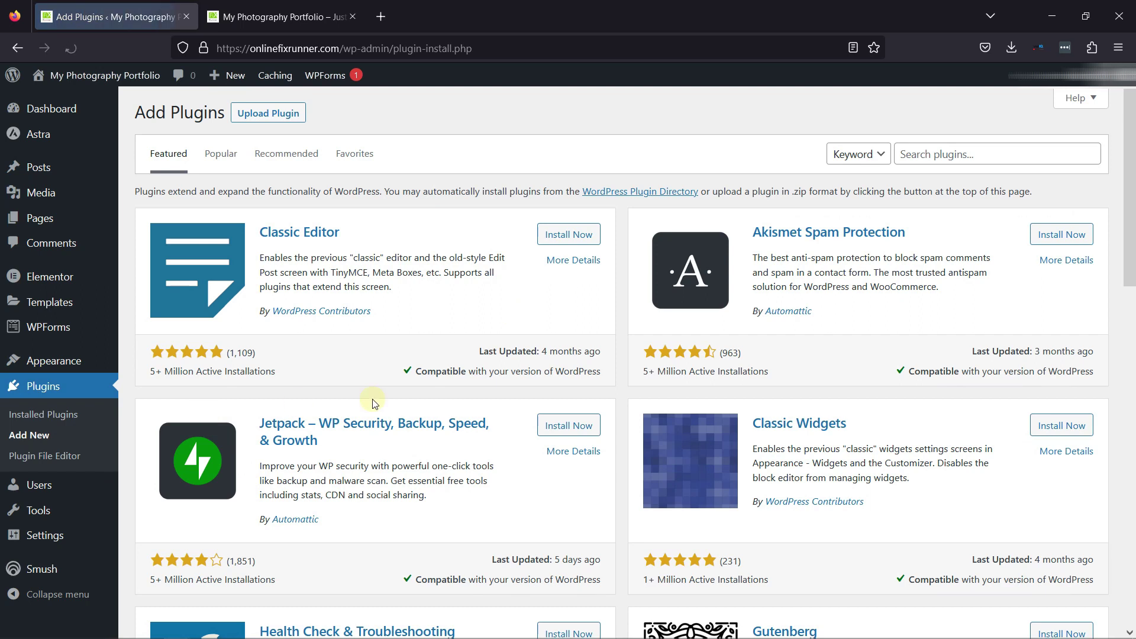
{"action": "left_click", "coordinate": [950, 155]}
{"action": "type", "text": "h"}
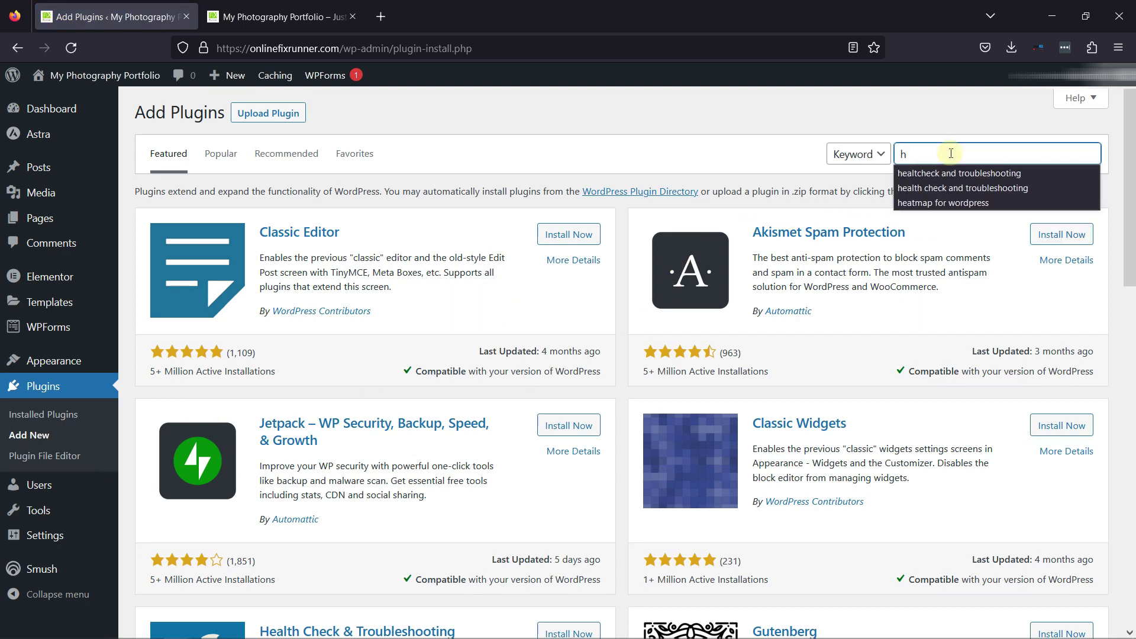
{"action": "key", "text": "Down"}
{"action": "key", "text": "Return"}
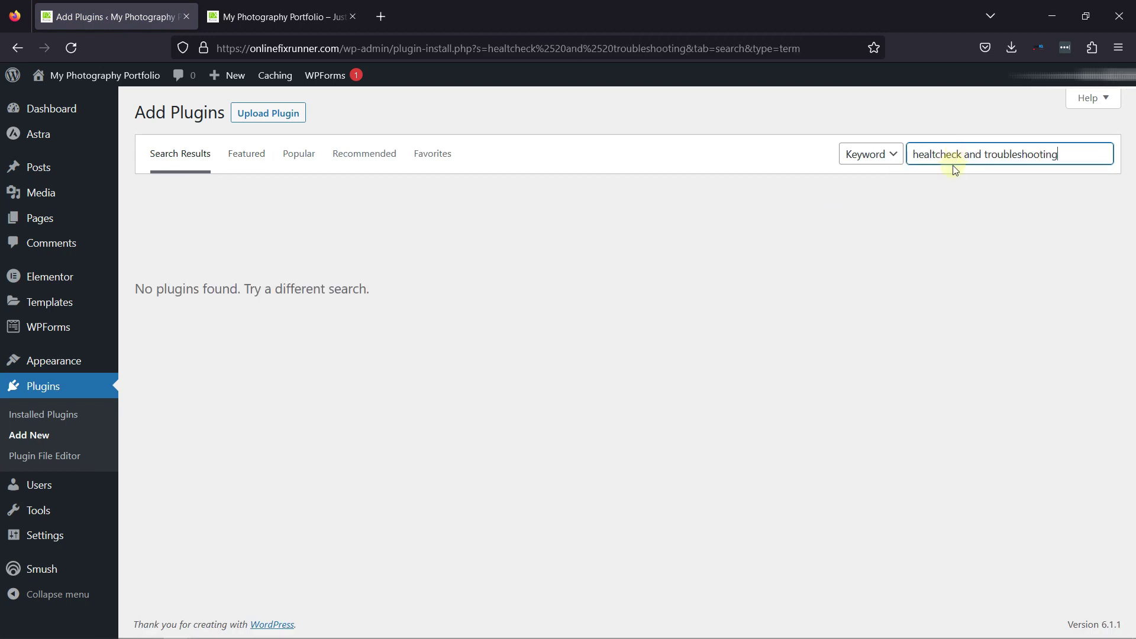
{"action": "left_click", "coordinate": [930, 158]}
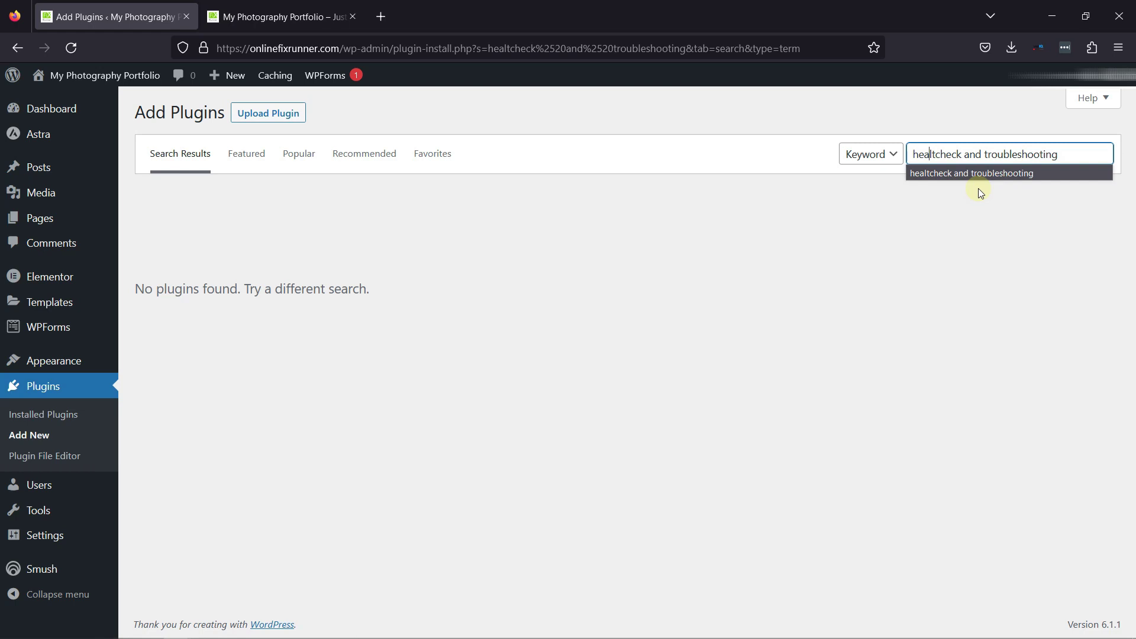
{"action": "triple_click", "coordinate": [943, 153]}
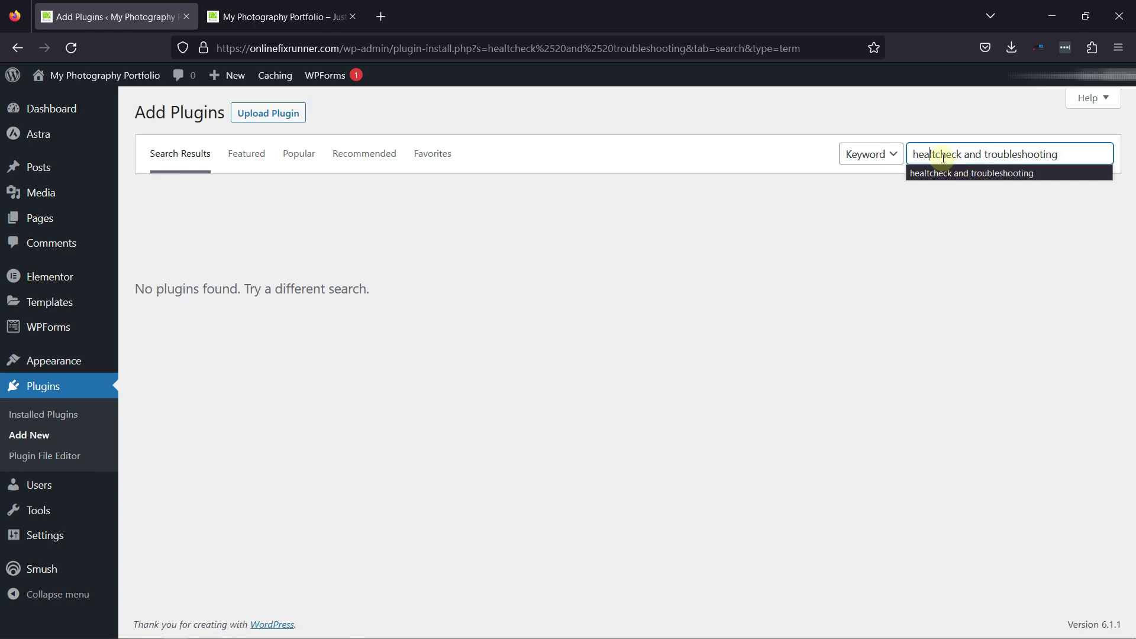
{"action": "type", "text": "health"}
{"action": "key", "text": "Down"}
{"action": "key", "text": "Return"}
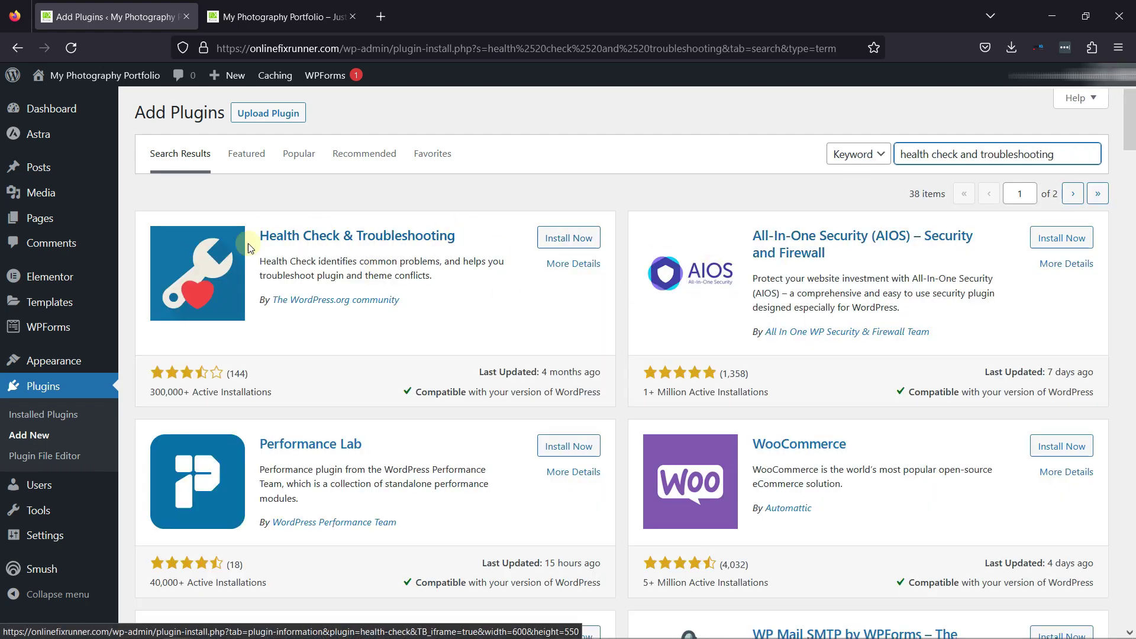
Install and activate the Health Check & Troubleshooting plugin.
{"action": "left_click", "coordinate": [552, 239]}
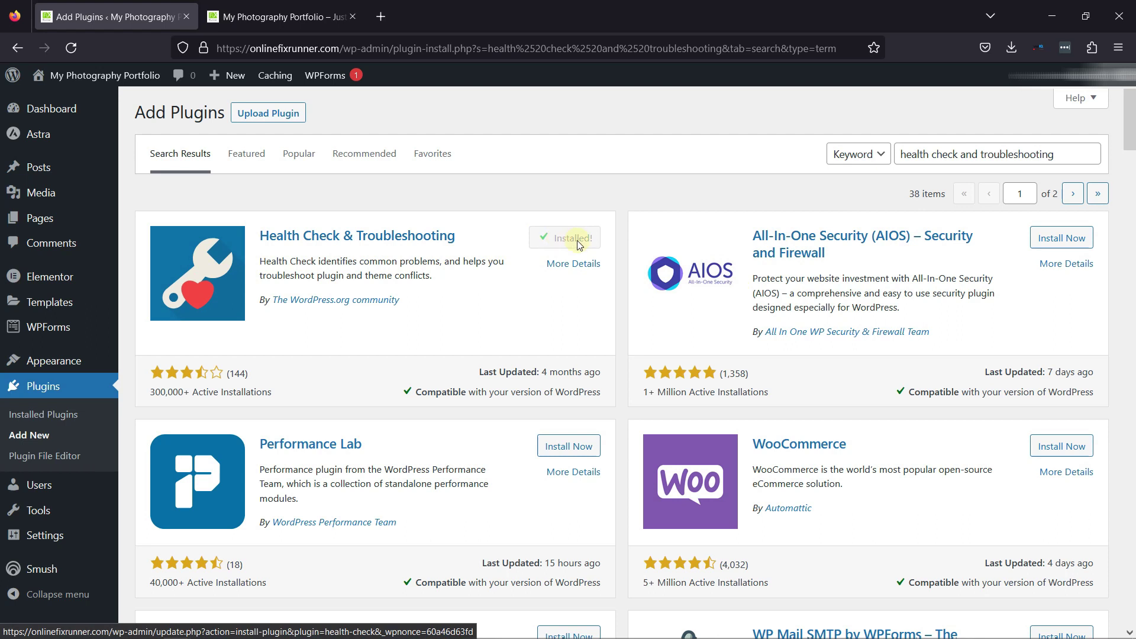
{"action": "left_click", "coordinate": [579, 244]}
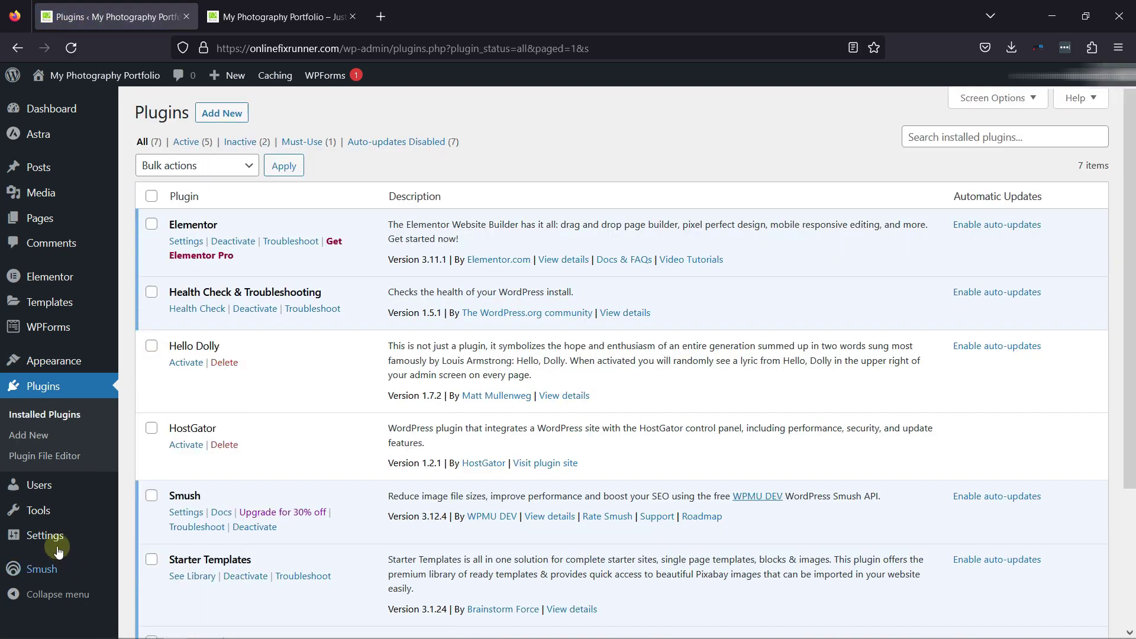
{"action": "mouse_move", "coordinate": [63, 536]}
{"action": "mouse_move", "coordinate": [65, 509]}
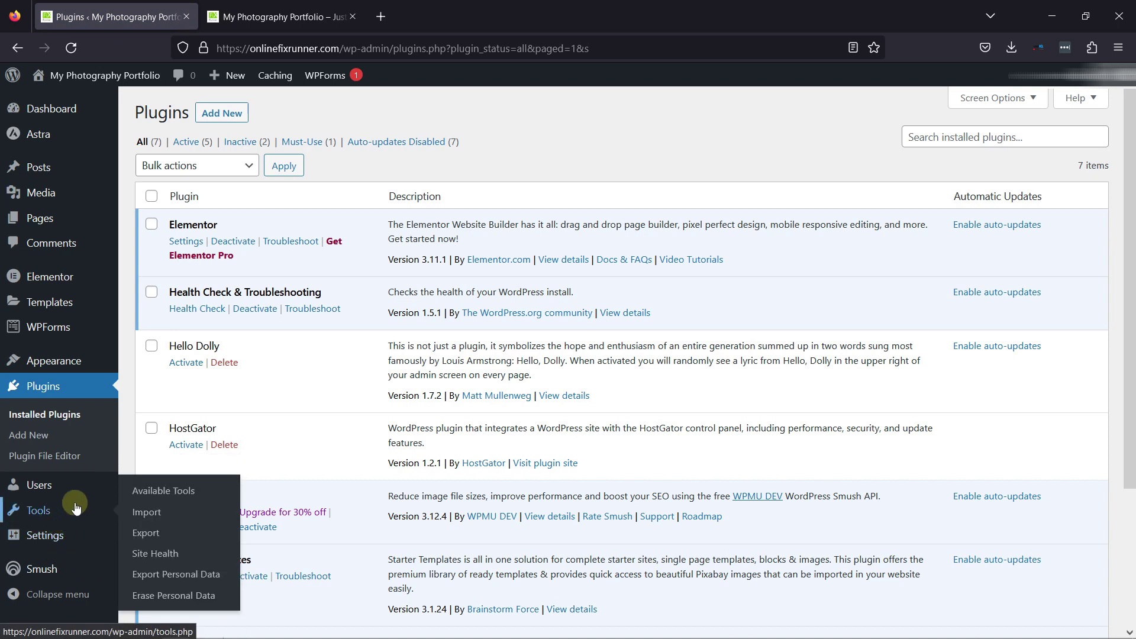
Check Site Health's Good rating and three recommended improvements, then view the Troubleshooting tab.
{"action": "left_click", "coordinate": [159, 558]}
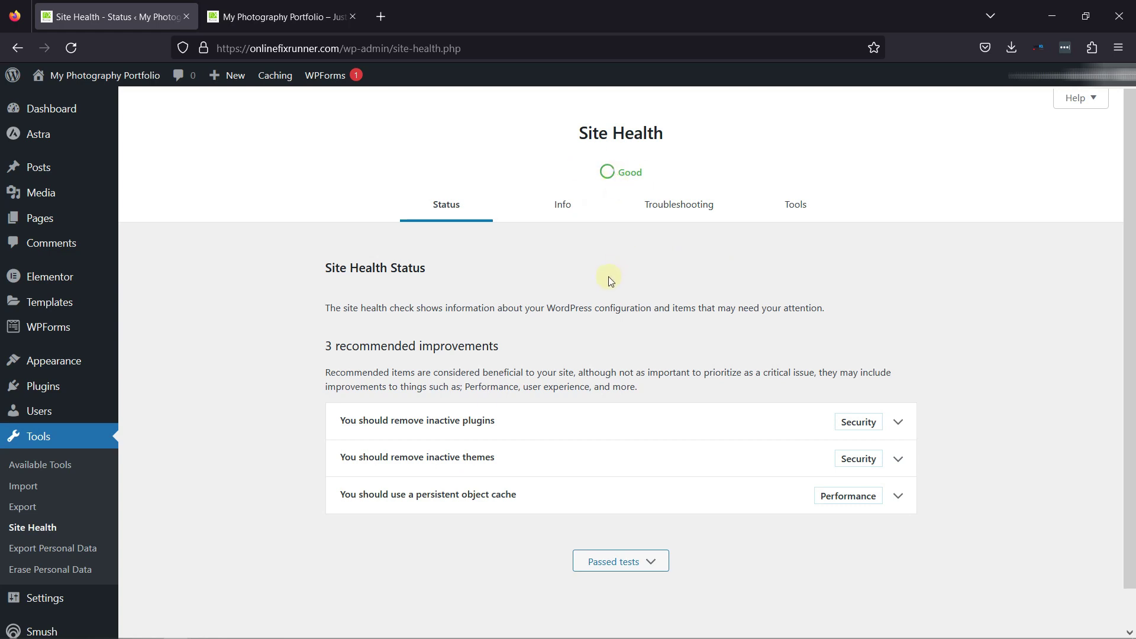
{"action": "left_click", "coordinate": [690, 211]}
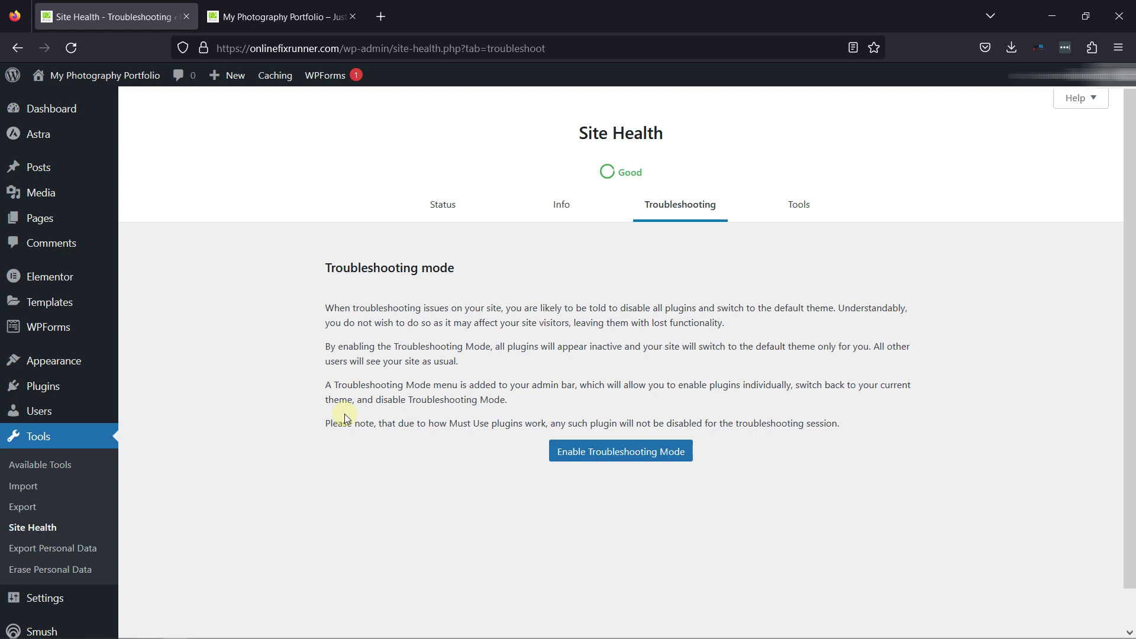
Search plugins for 'cookies', then install and activate CookieYes | GDPR Cookie Consent.
{"action": "mouse_move", "coordinate": [102, 385]}
{"action": "left_click", "coordinate": [158, 404]}
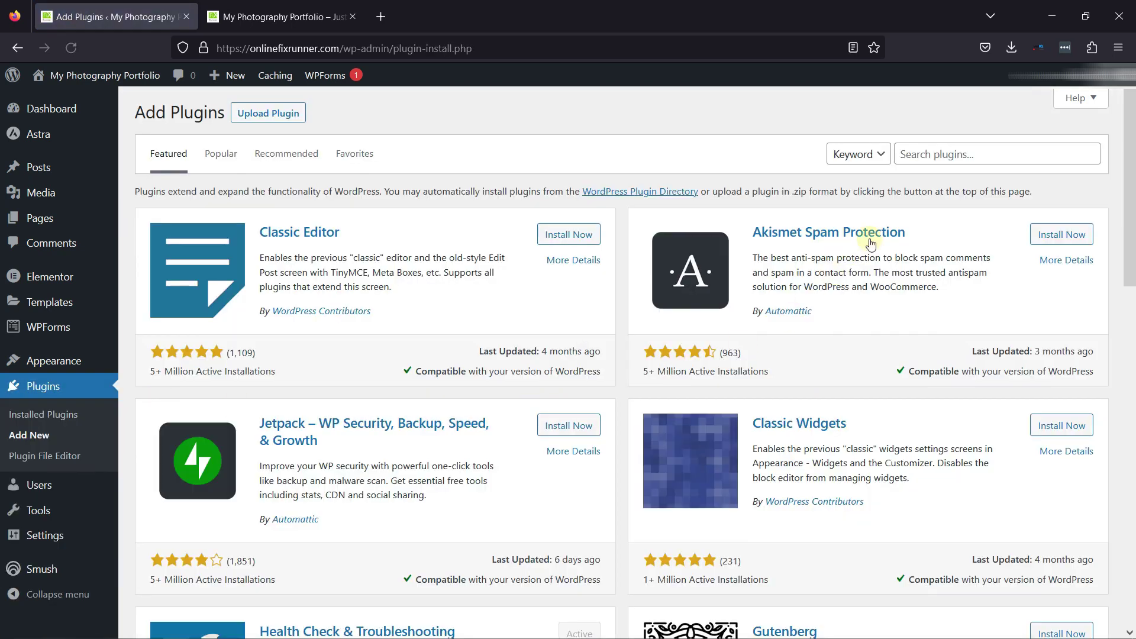
{"action": "left_click", "coordinate": [924, 153]}
{"action": "type", "text": "cookies"}
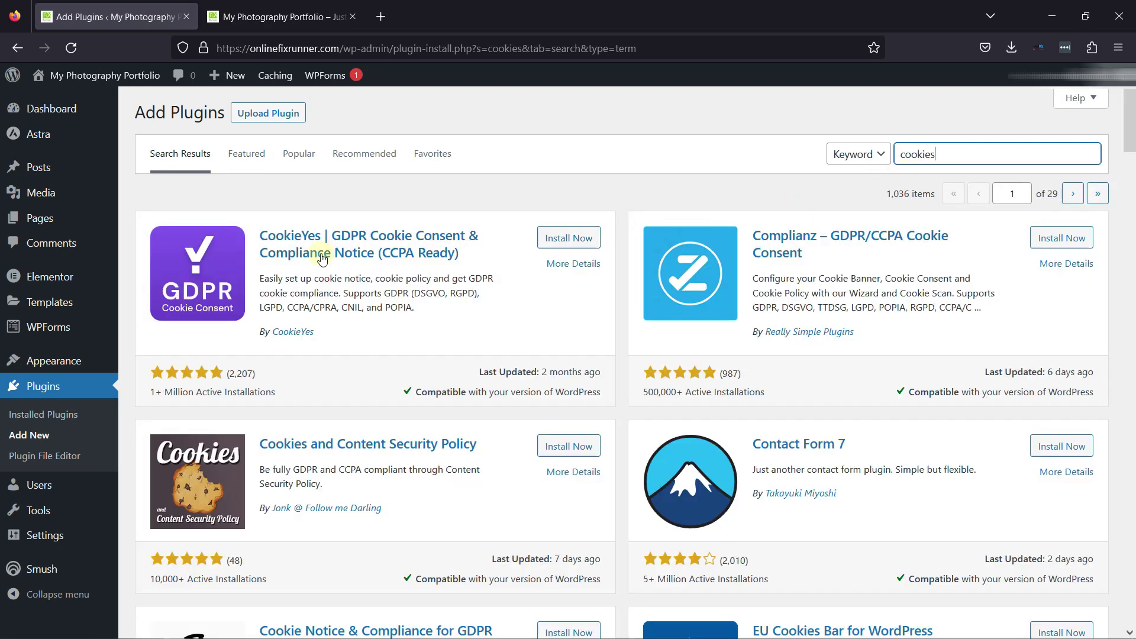
{"action": "left_click", "coordinate": [557, 243]}
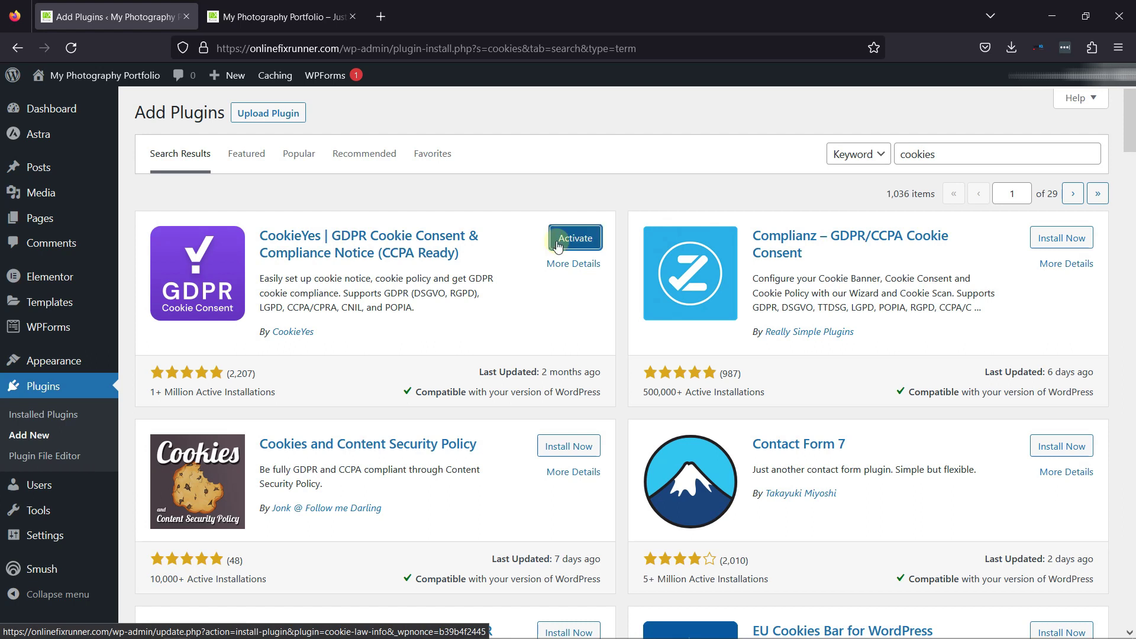
{"action": "left_click", "coordinate": [558, 244]}
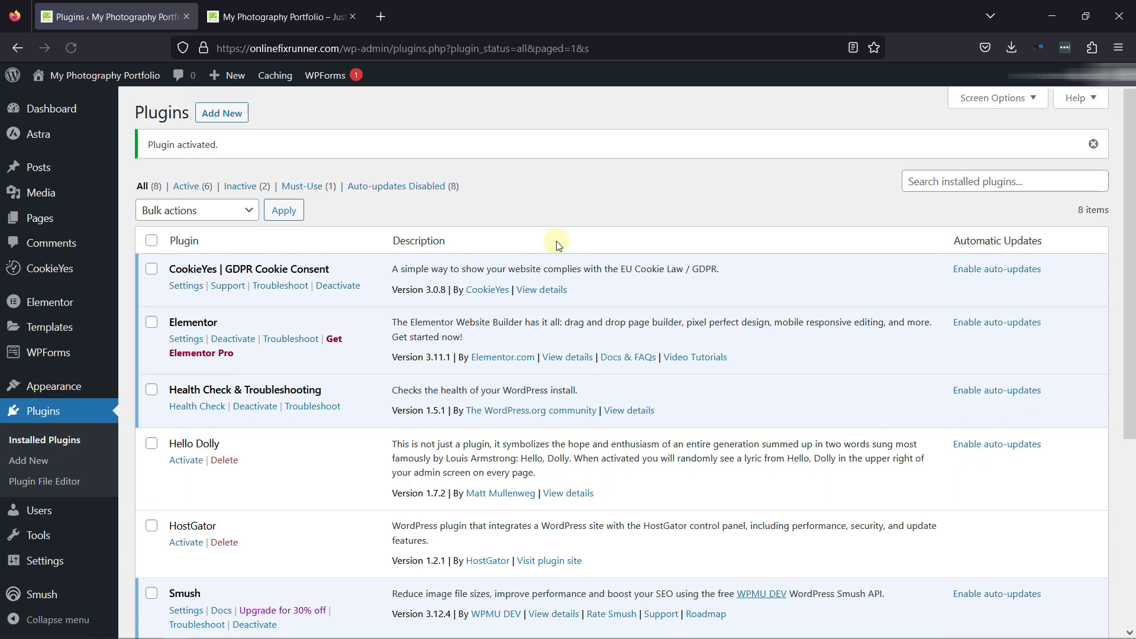
Preview the default CookieYes GDPR banner on the live site, then open Customize Banner.
{"action": "left_click", "coordinate": [78, 269]}
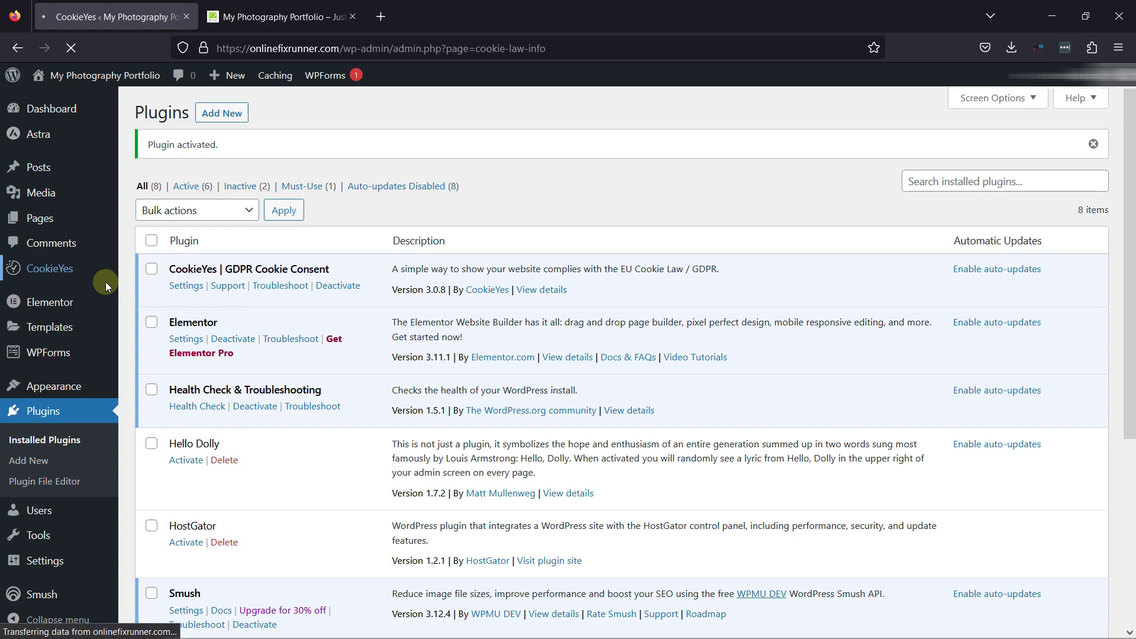
{"action": "scroll", "coordinate": [719, 271], "scroll_direction": "down", "scroll_amount": 2}
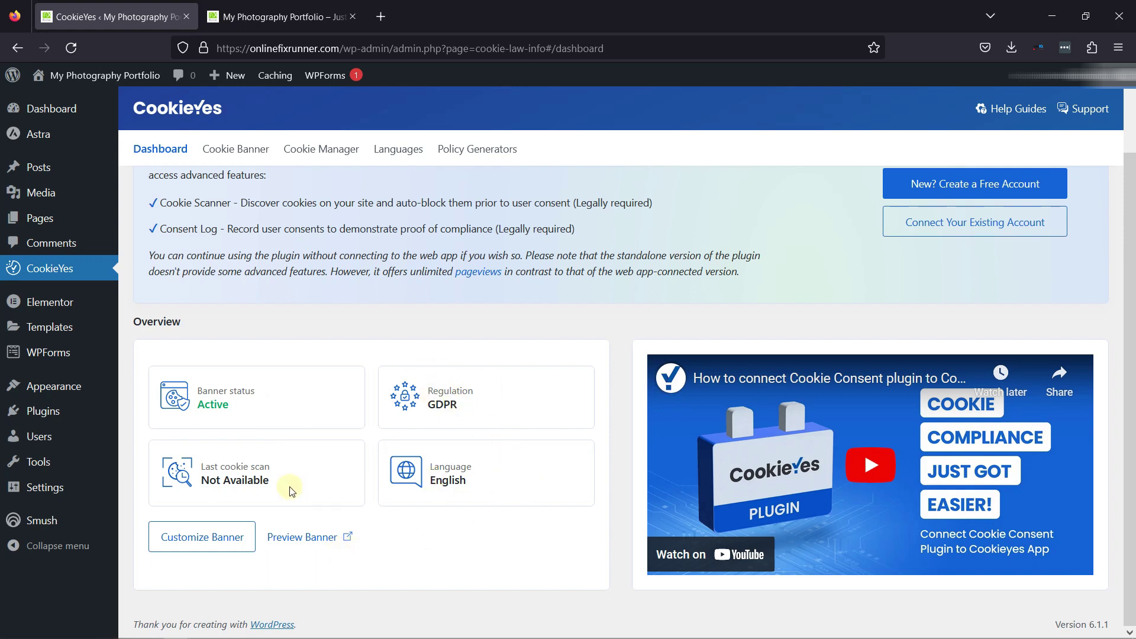
{"action": "left_click", "coordinate": [306, 547]}
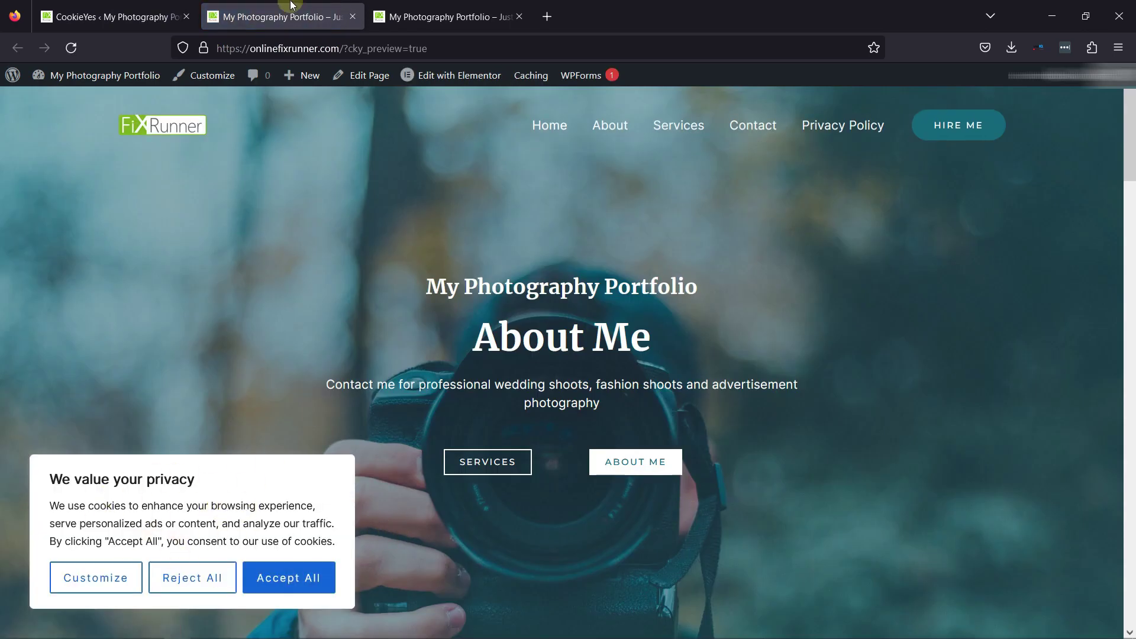
{"action": "left_click", "coordinate": [119, 16]}
{"action": "left_click", "coordinate": [189, 538]}
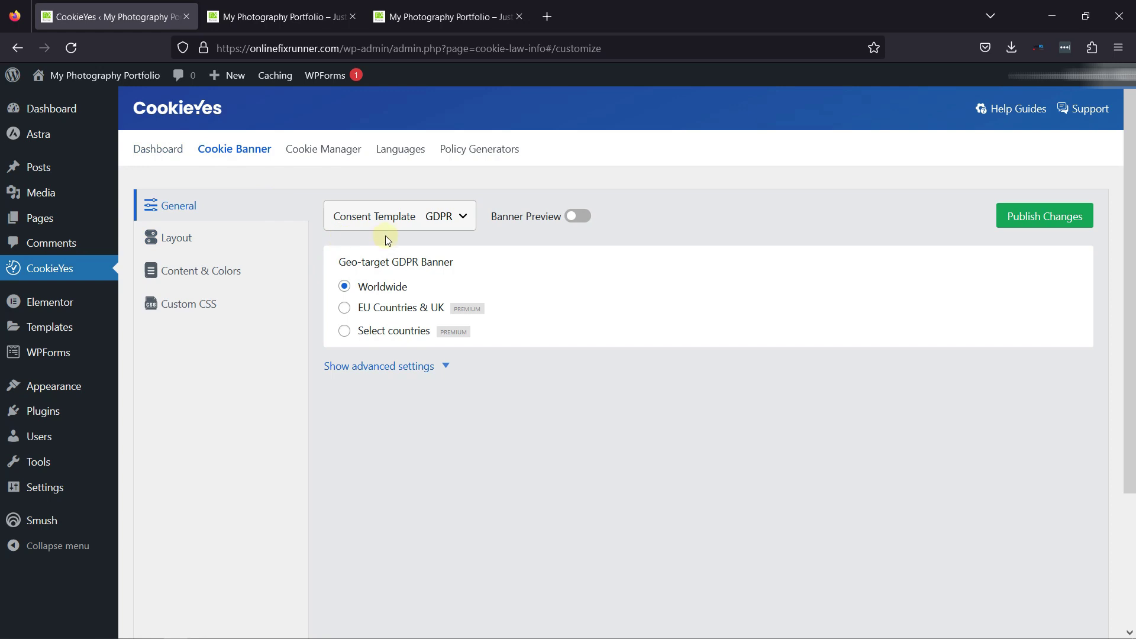
Turn on Banner Preview and make the layout a bottom-right Box.
{"action": "left_click", "coordinate": [460, 217]}
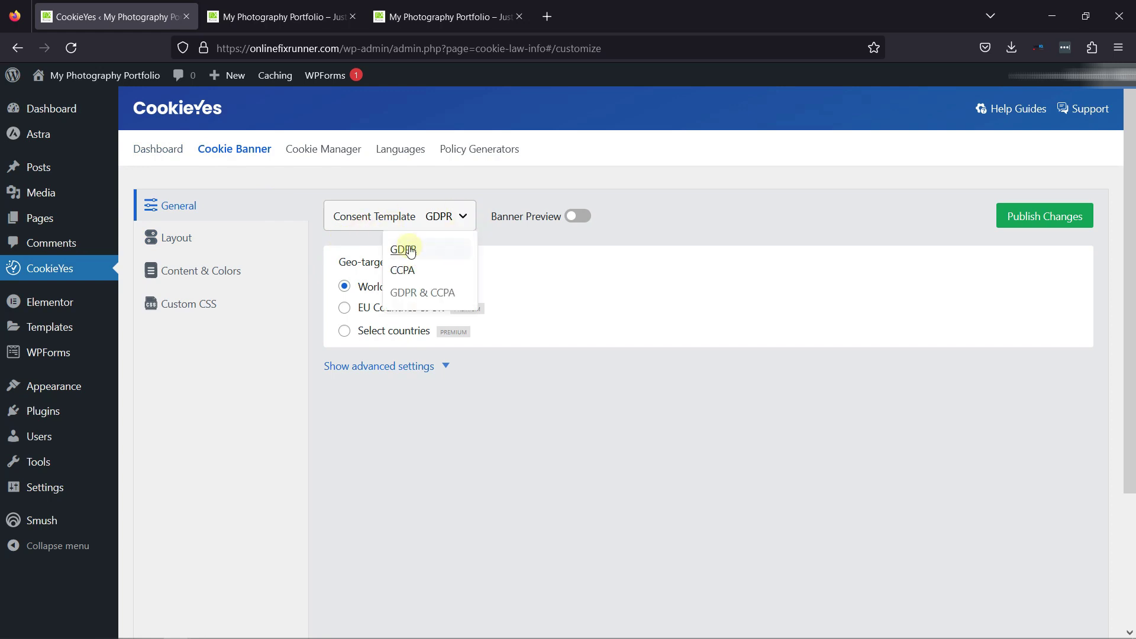
{"action": "left_click", "coordinate": [578, 216]}
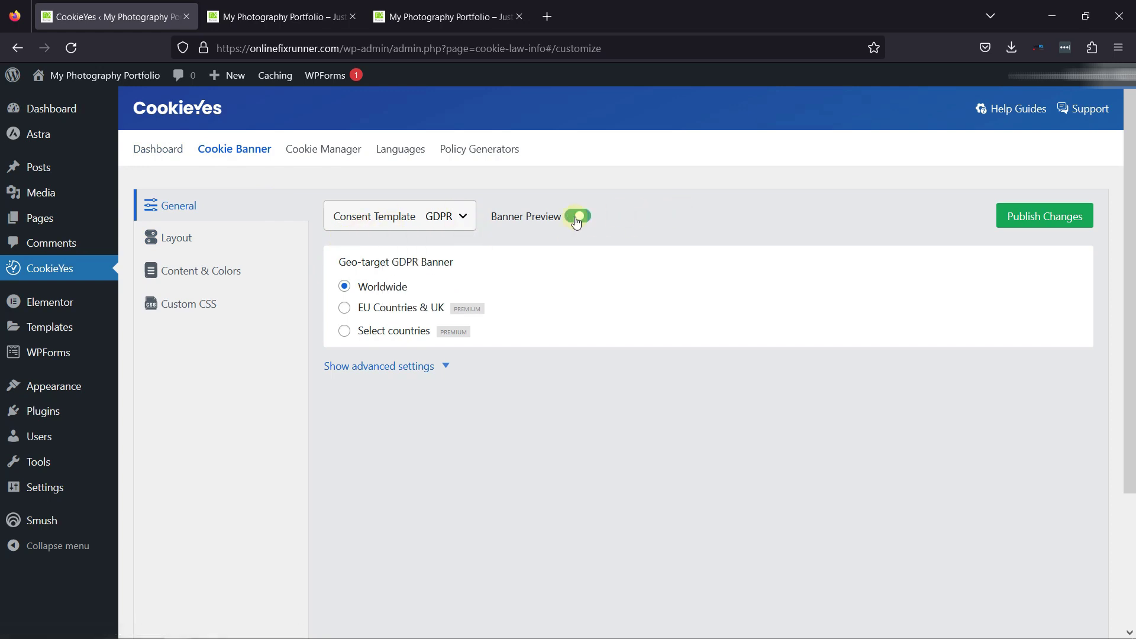
{"action": "left_click", "coordinate": [184, 242]}
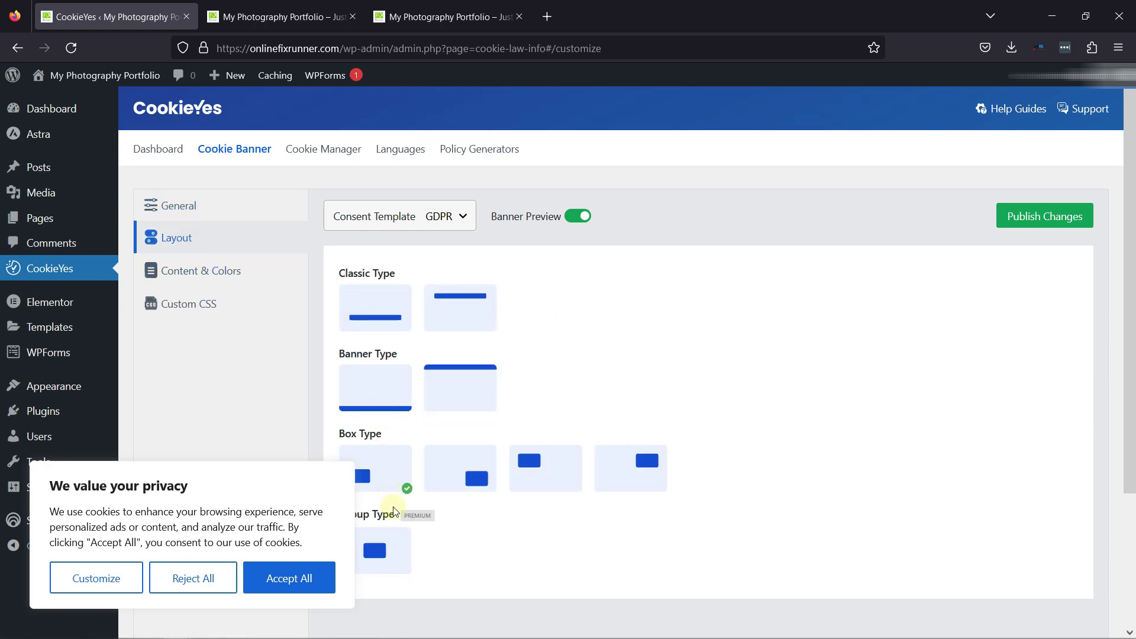
{"action": "scroll", "coordinate": [743, 398], "scroll_direction": "down", "scroll_amount": 3}
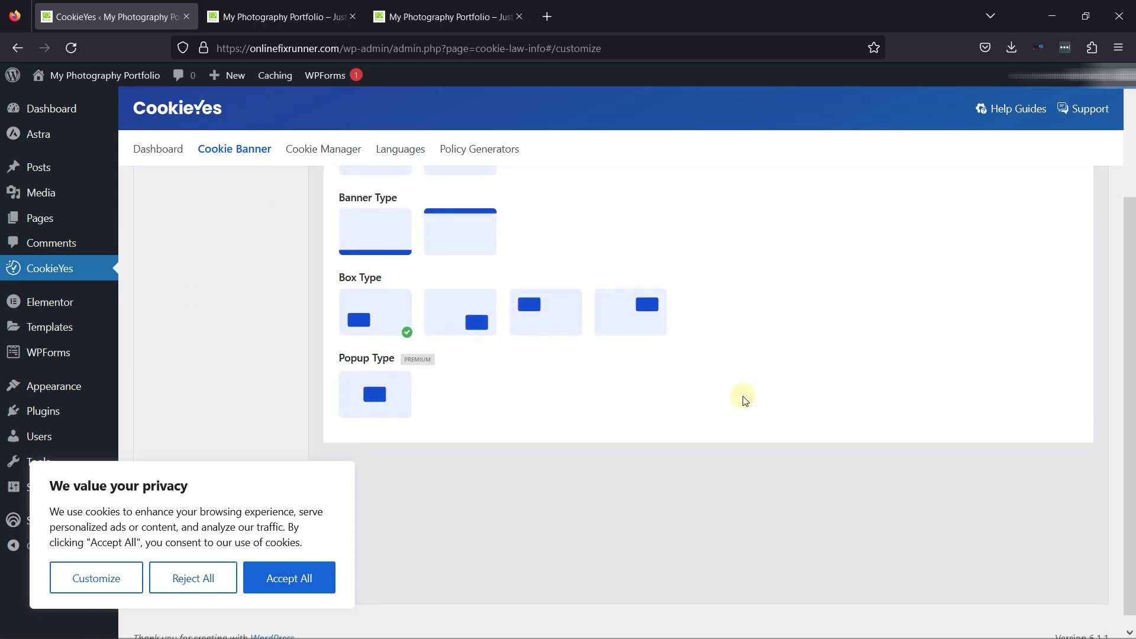
{"action": "left_click", "coordinate": [470, 334]}
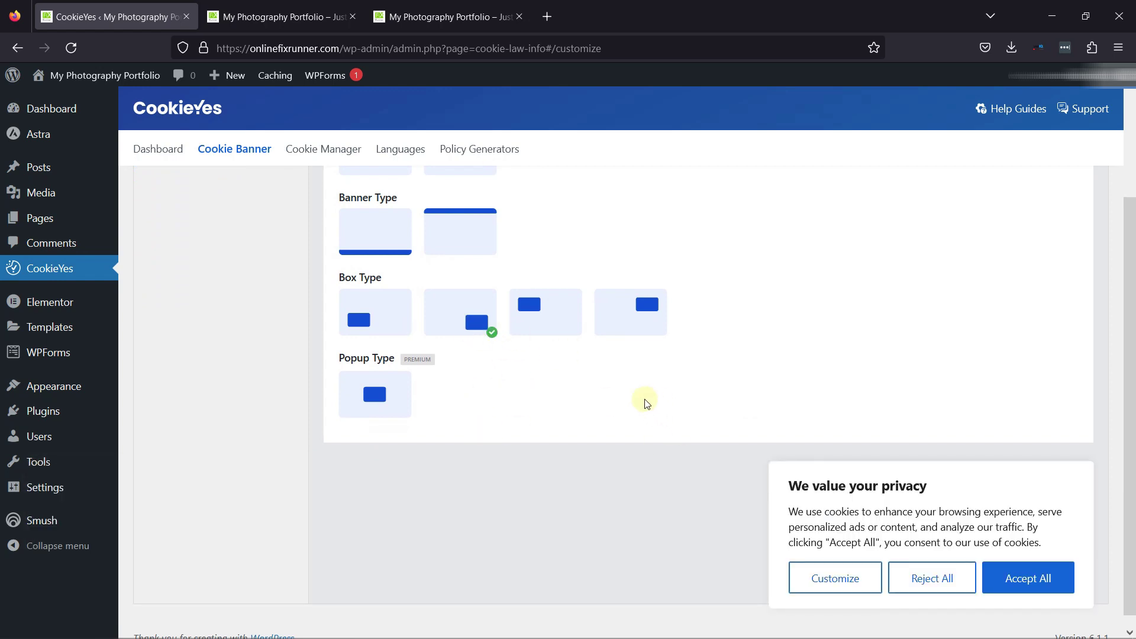
{"action": "scroll", "coordinate": [647, 401], "scroll_direction": "up", "scroll_amount": 3}
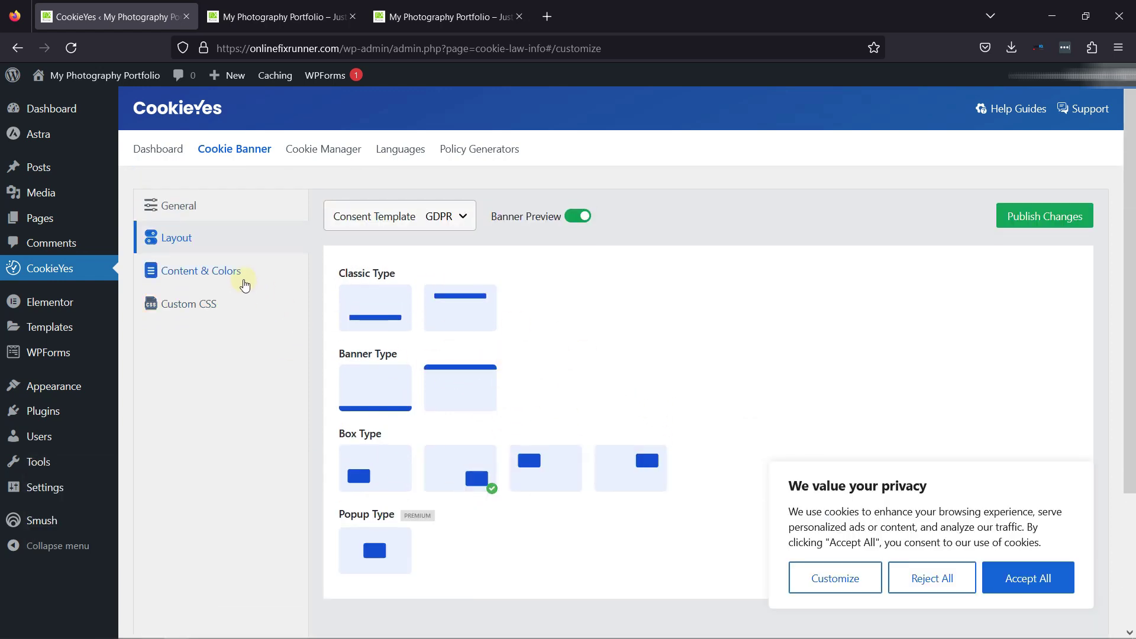
Set the banner's colour scheme to Dark, then bring up the Cookie Manager.
{"action": "left_click", "coordinate": [245, 282]}
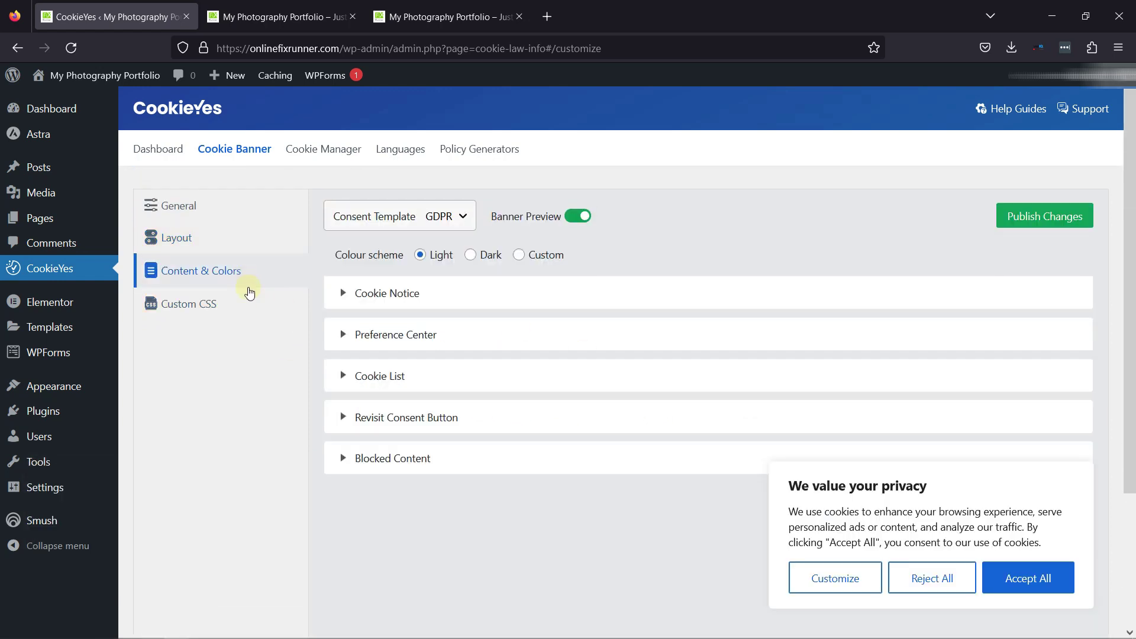
{"action": "left_click", "coordinate": [414, 295]}
{"action": "scroll", "coordinate": [627, 414], "scroll_direction": "down", "scroll_amount": 6}
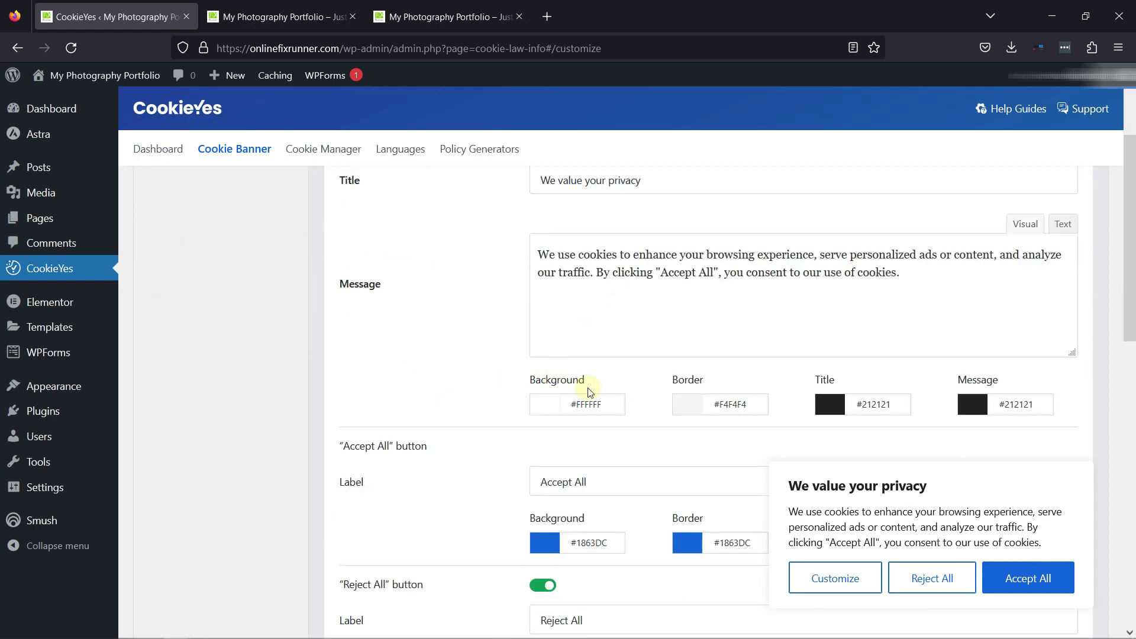
{"action": "scroll", "coordinate": [591, 526], "scroll_direction": "up", "scroll_amount": 6}
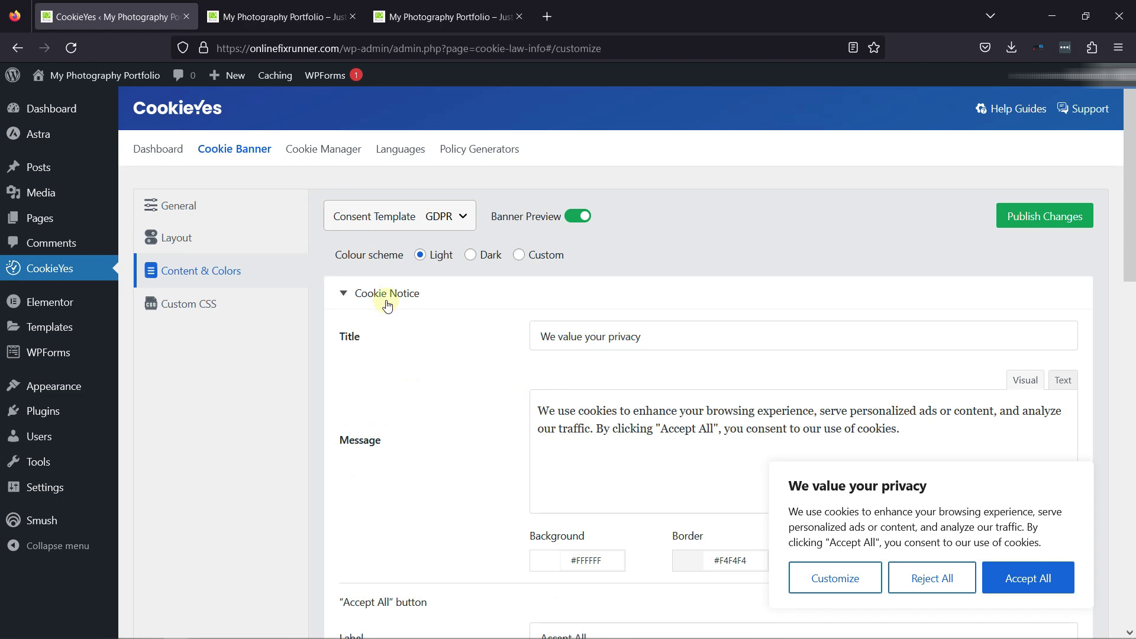
{"action": "left_click", "coordinate": [344, 293]}
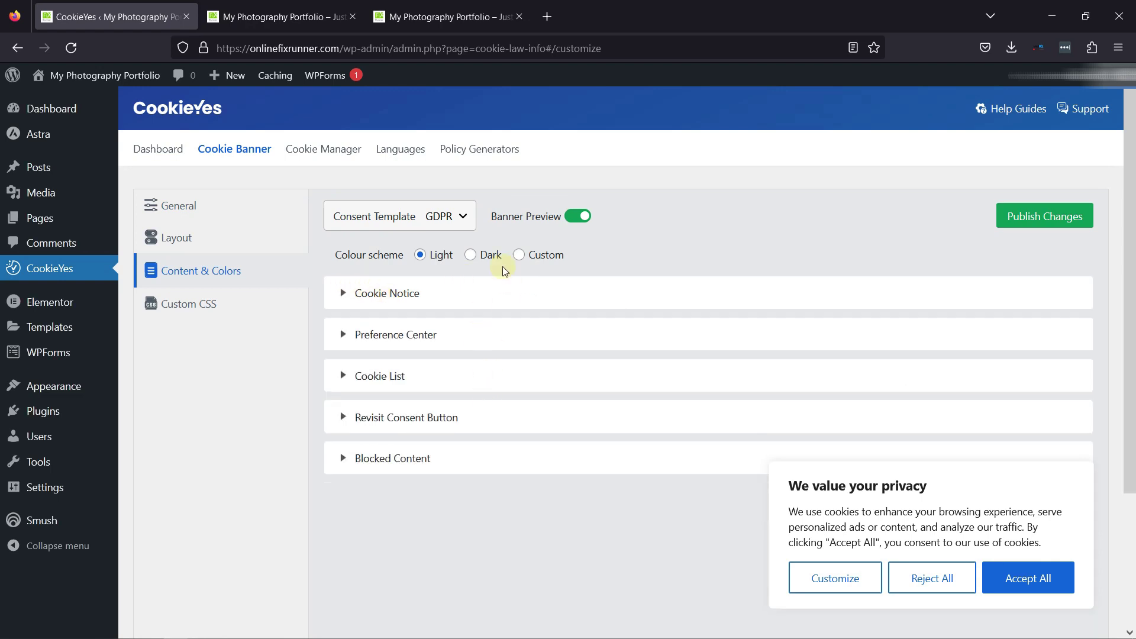
{"action": "left_click", "coordinate": [470, 256]}
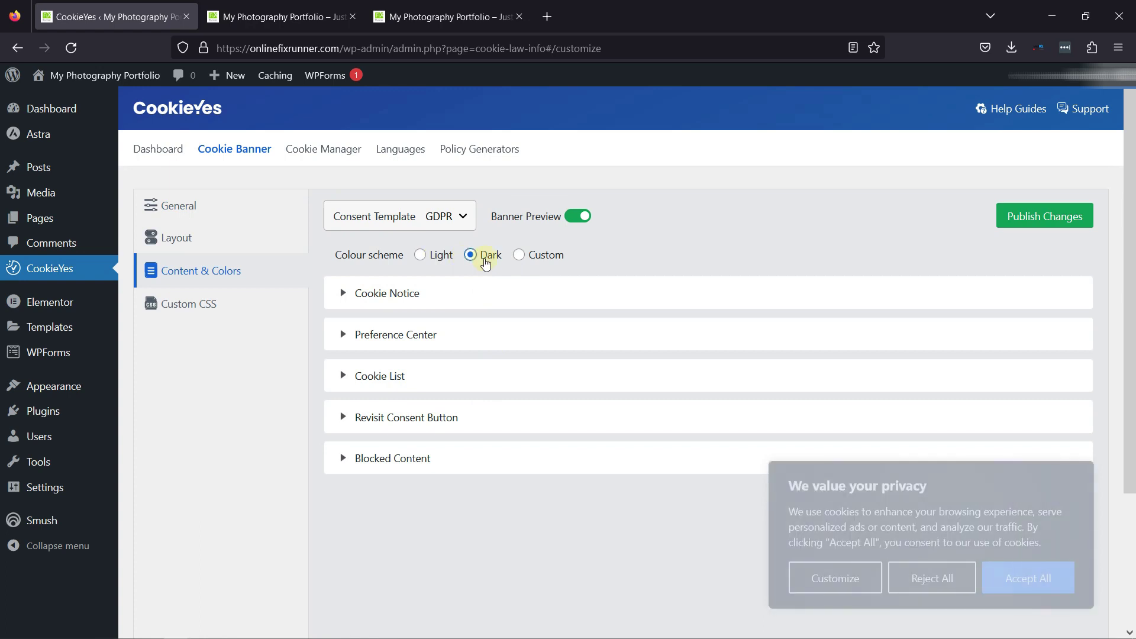
{"action": "left_click", "coordinate": [534, 262]}
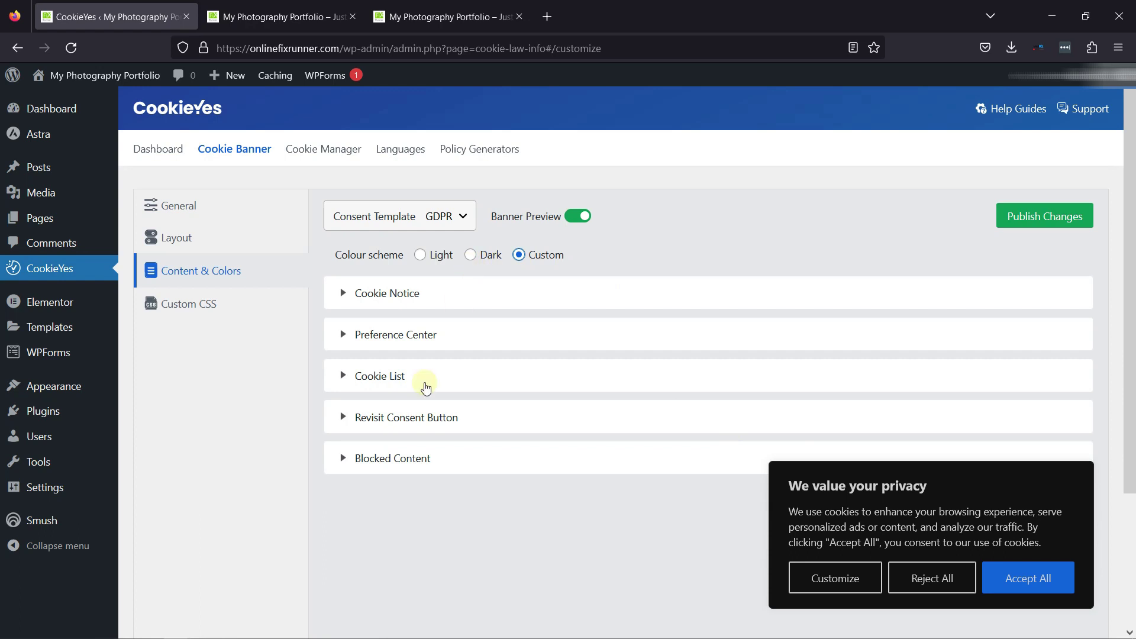
{"action": "left_click", "coordinate": [470, 256]}
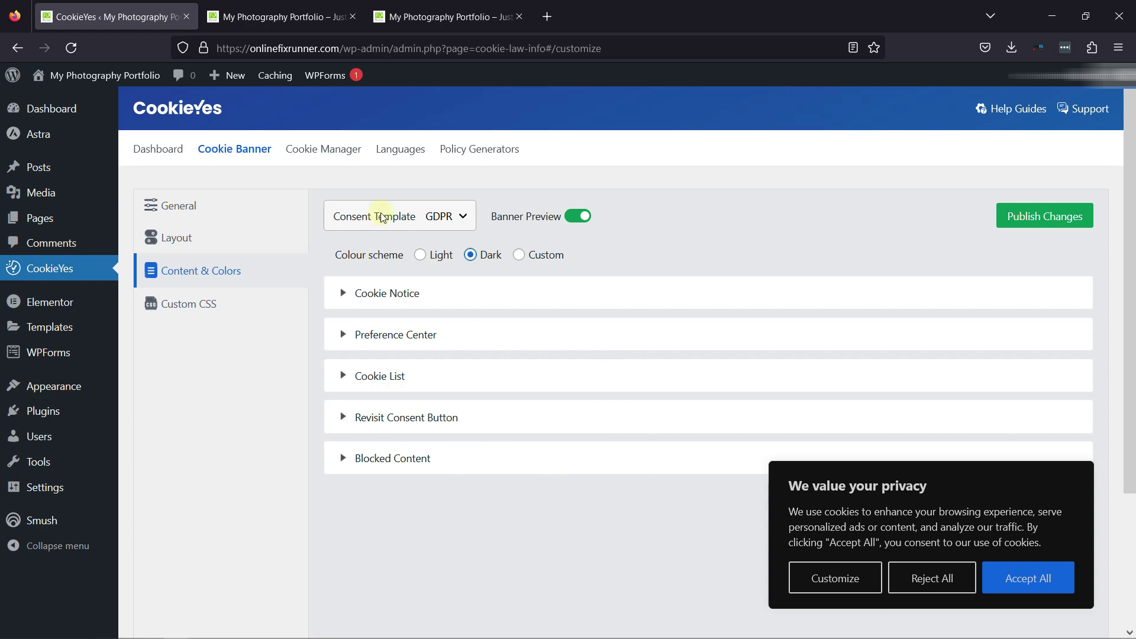
{"action": "left_click", "coordinate": [323, 155]}
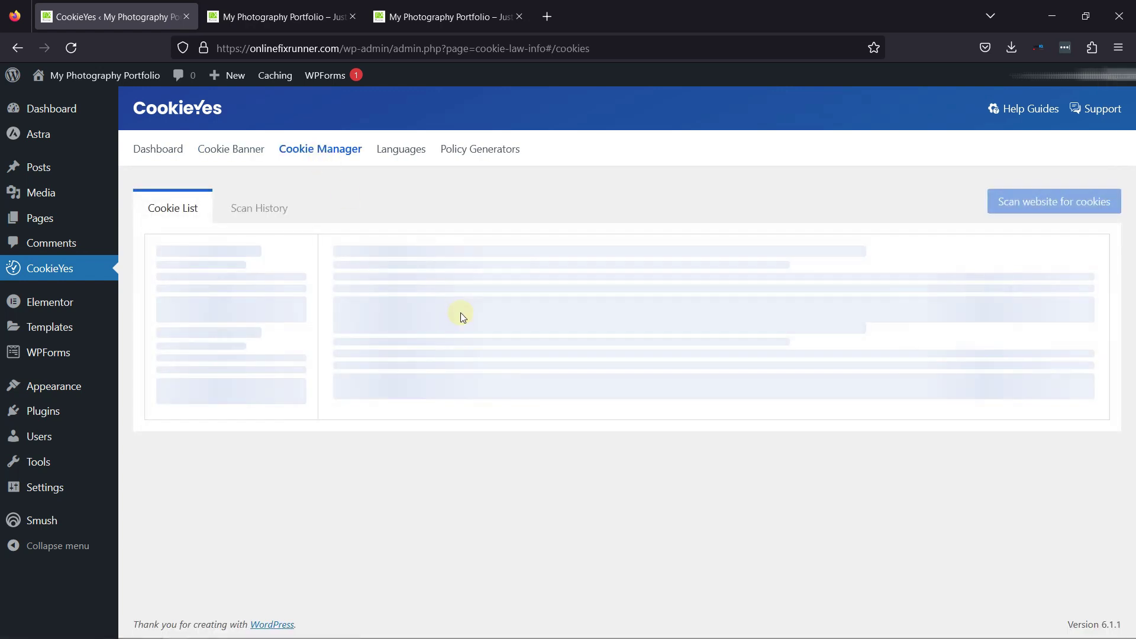
Browse the Languages and Policy Generators pages, then return to Cookie Banner settings.
{"action": "left_click", "coordinate": [410, 157]}
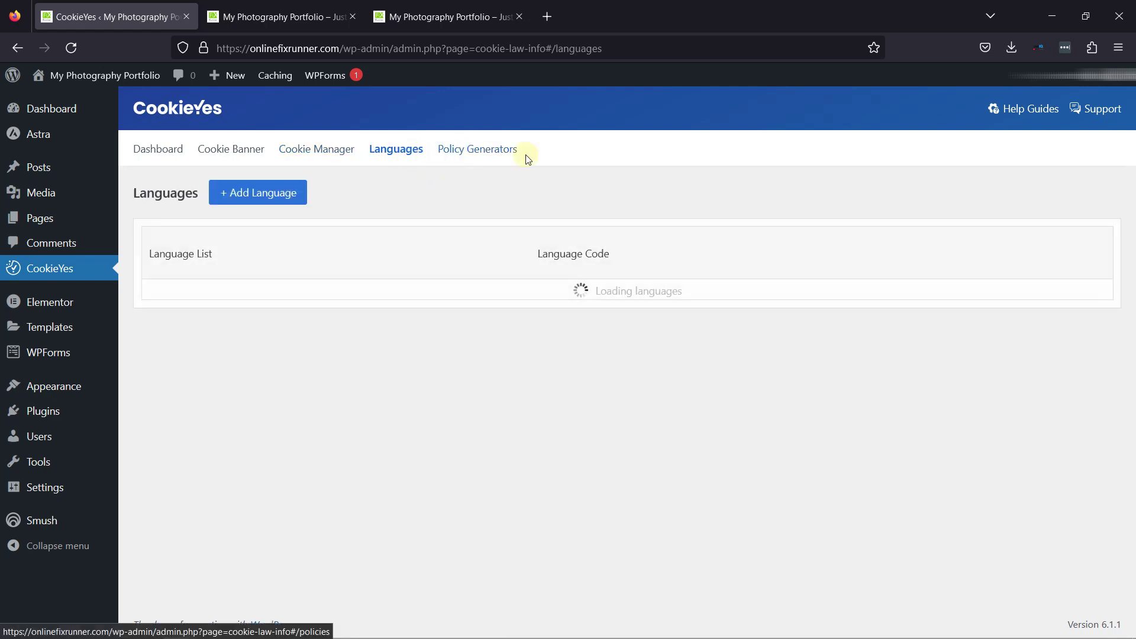
{"action": "left_click", "coordinate": [503, 162]}
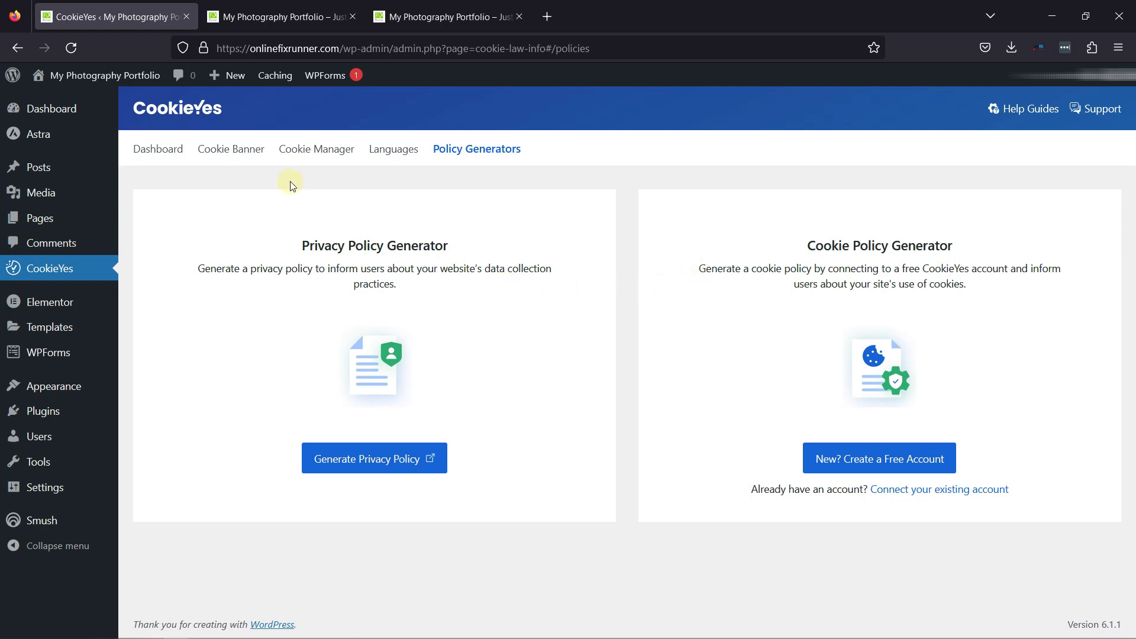
{"action": "left_click", "coordinate": [248, 152]}
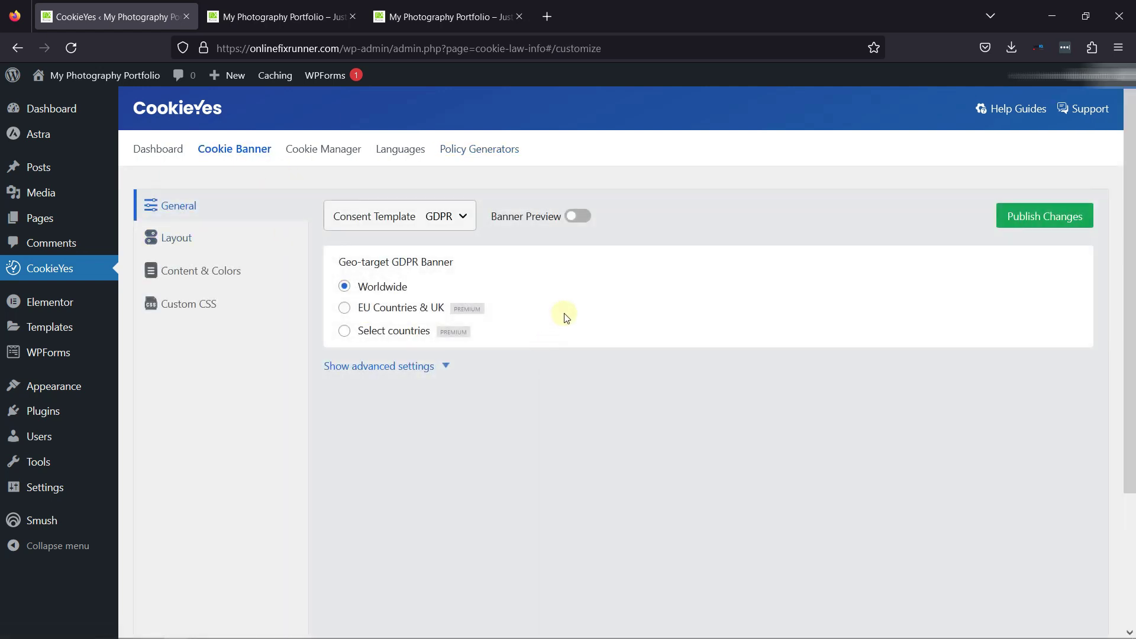
Preview the CookieYes banner, apply the Dark colour scheme, publish the changes and view the live site.
{"action": "left_click", "coordinate": [578, 216]}
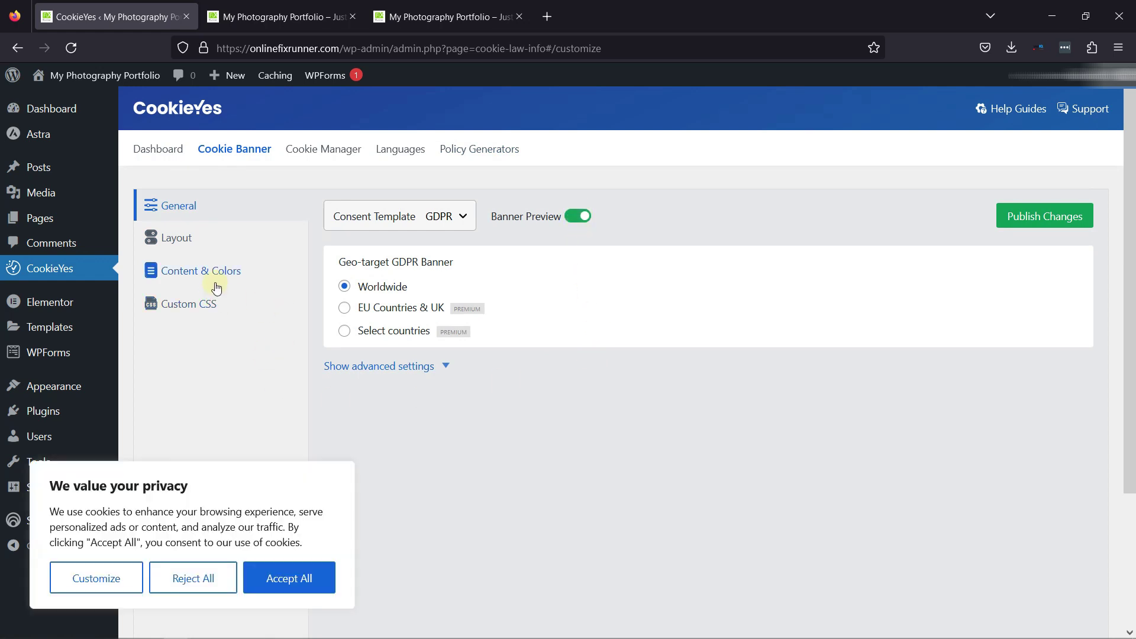
{"action": "left_click", "coordinate": [177, 238]}
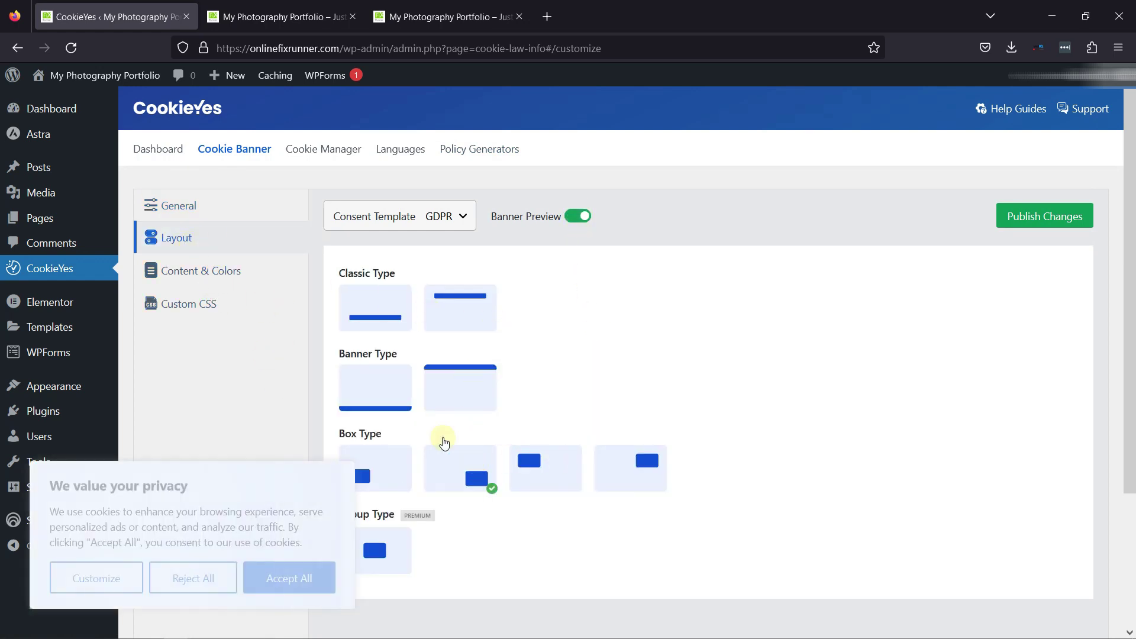
{"action": "left_click", "coordinate": [214, 278]}
{"action": "left_click", "coordinate": [478, 261]}
{"action": "left_click", "coordinate": [1044, 216]}
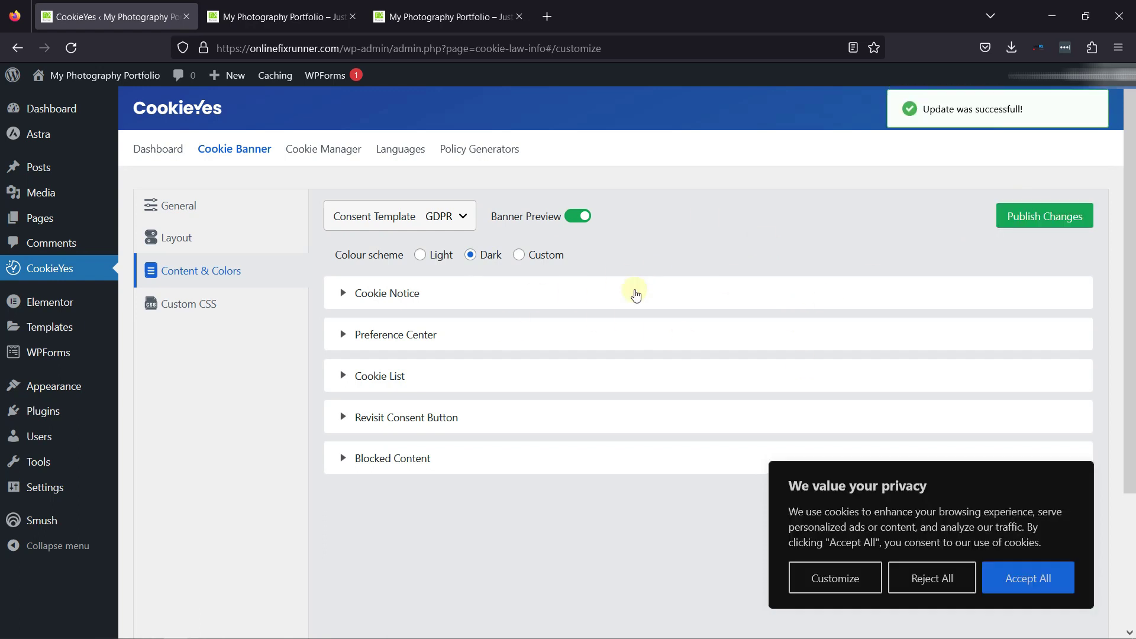
{"action": "left_click", "coordinate": [331, 17]}
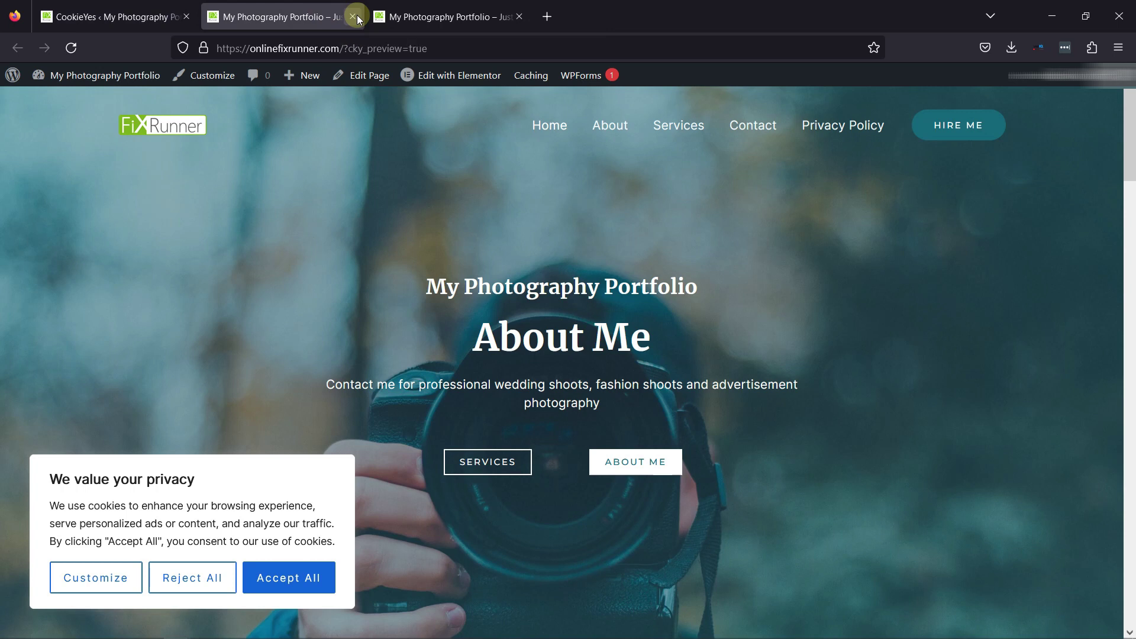
Close the site preview tab and grab the live site's address from the address bar.
{"action": "left_click", "coordinate": [353, 17]}
{"action": "left_click", "coordinate": [71, 48]}
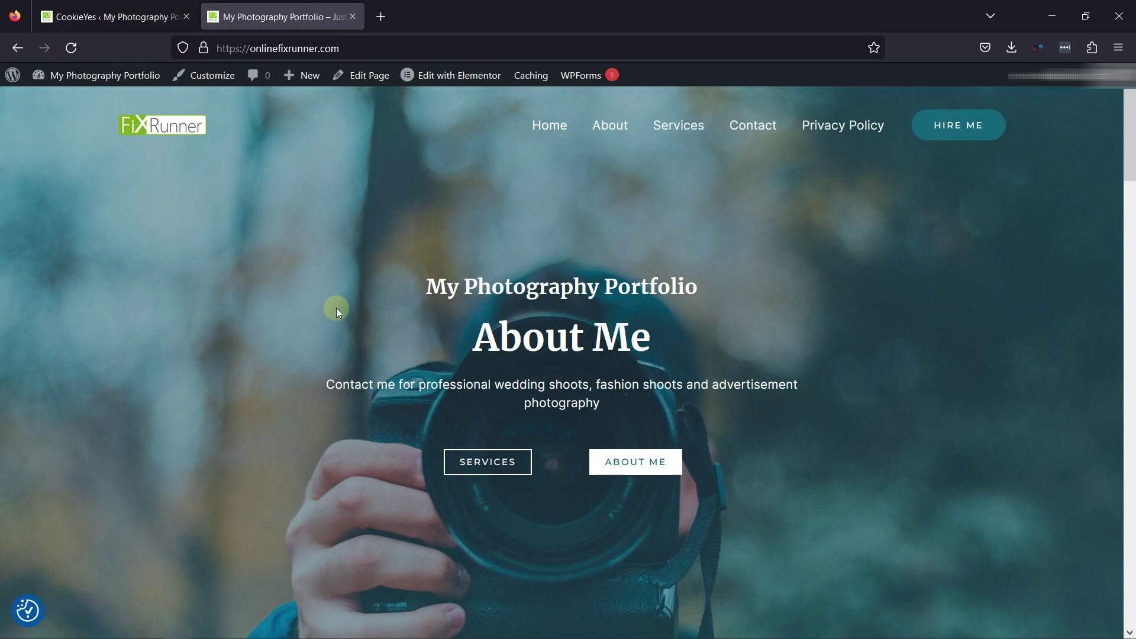
{"action": "left_click", "coordinate": [355, 43]}
{"action": "key", "text": "ctrl+c"}
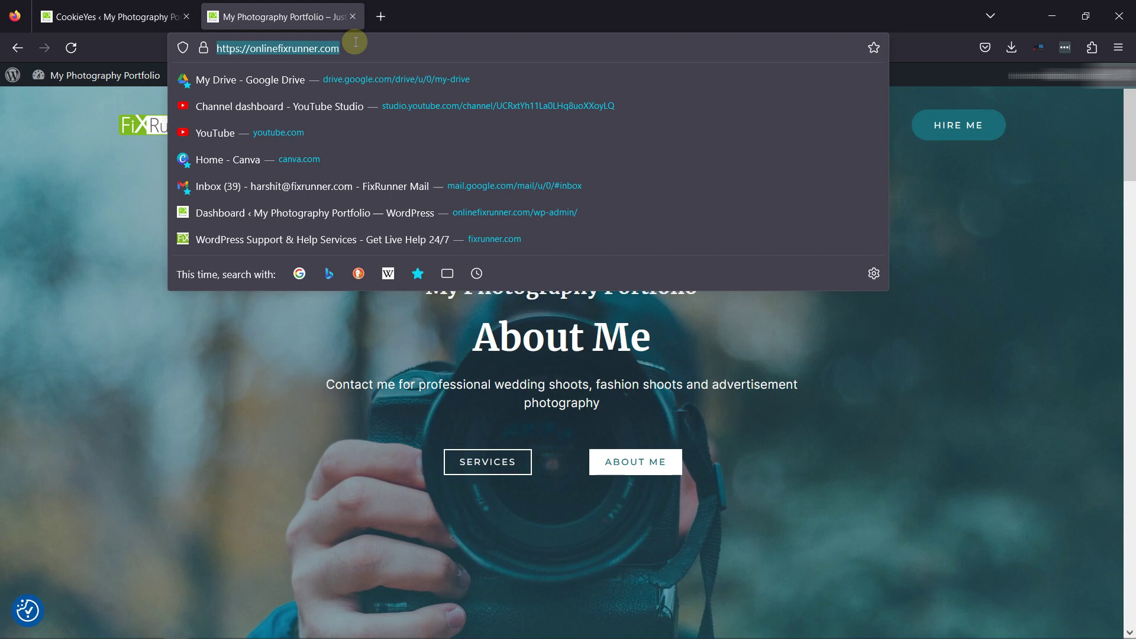
{"action": "left_click", "coordinate": [1117, 142]}
Load onlinefixrunner.com in a new private window and scroll to check the dark cookie banner.
{"action": "left_click", "coordinate": [1117, 48]}
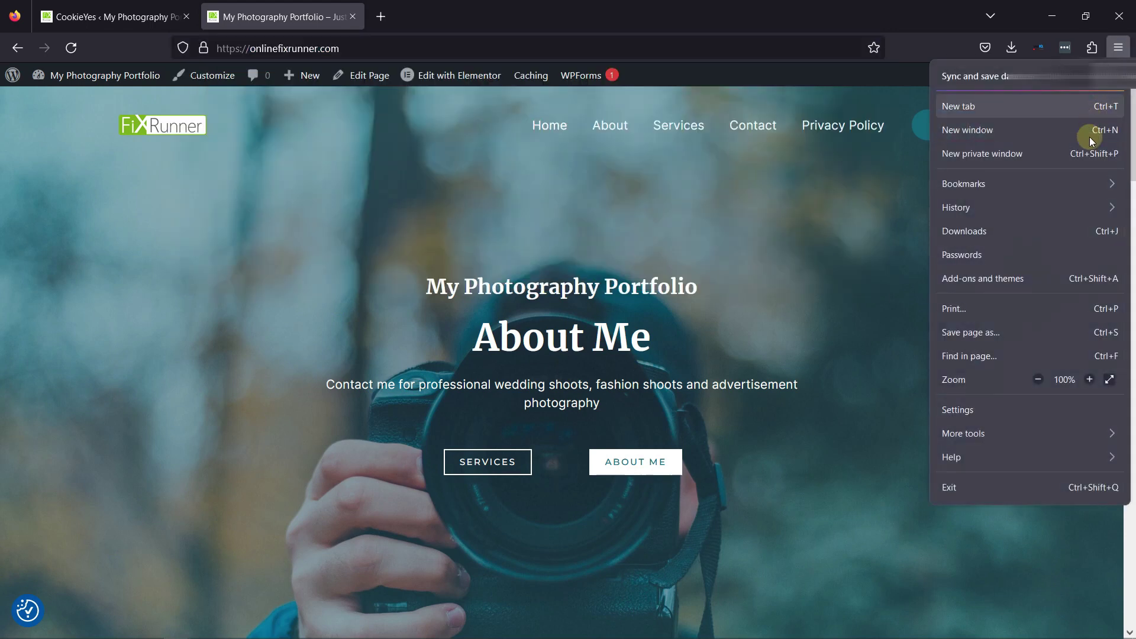
{"action": "left_click", "coordinate": [1025, 161]}
{"action": "key", "text": "ctrl+v"}
{"action": "key", "text": "Return"}
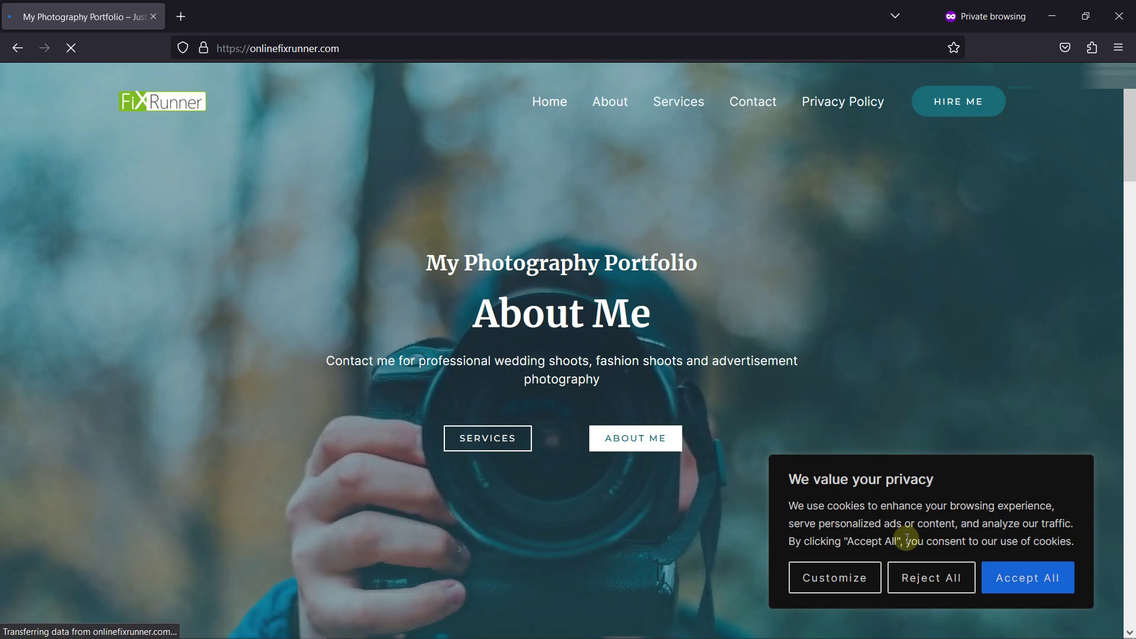
{"action": "scroll", "coordinate": [615, 438], "scroll_direction": "down", "scroll_amount": 12}
{"action": "scroll", "coordinate": [613, 438], "scroll_direction": "down", "scroll_amount": 5}
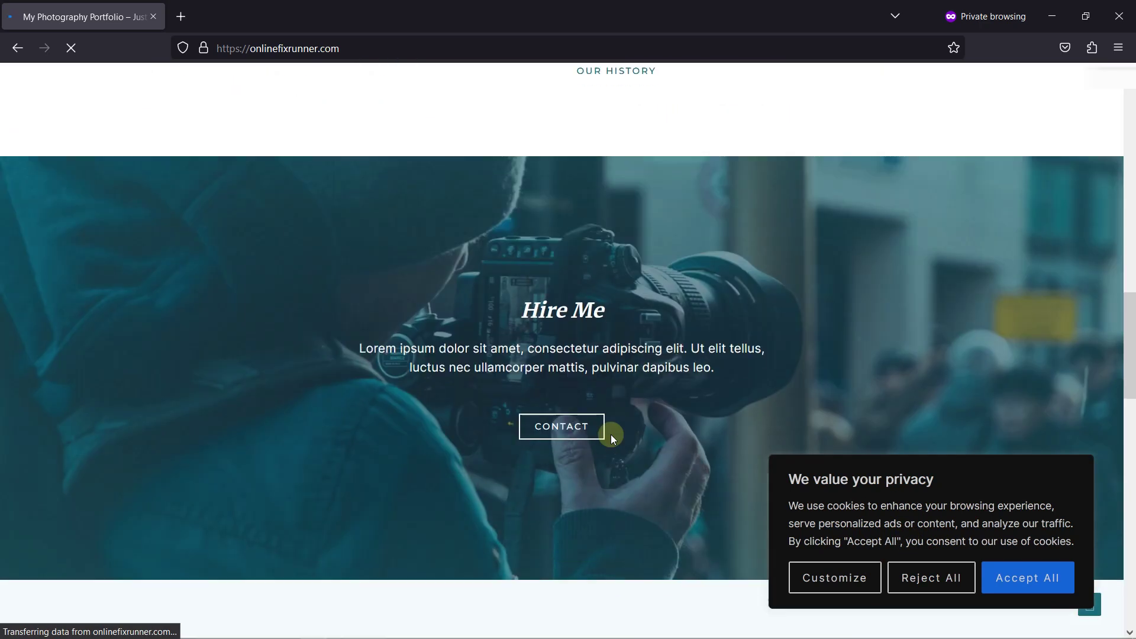
{"action": "scroll", "coordinate": [612, 438], "scroll_direction": "up", "scroll_amount": 17}
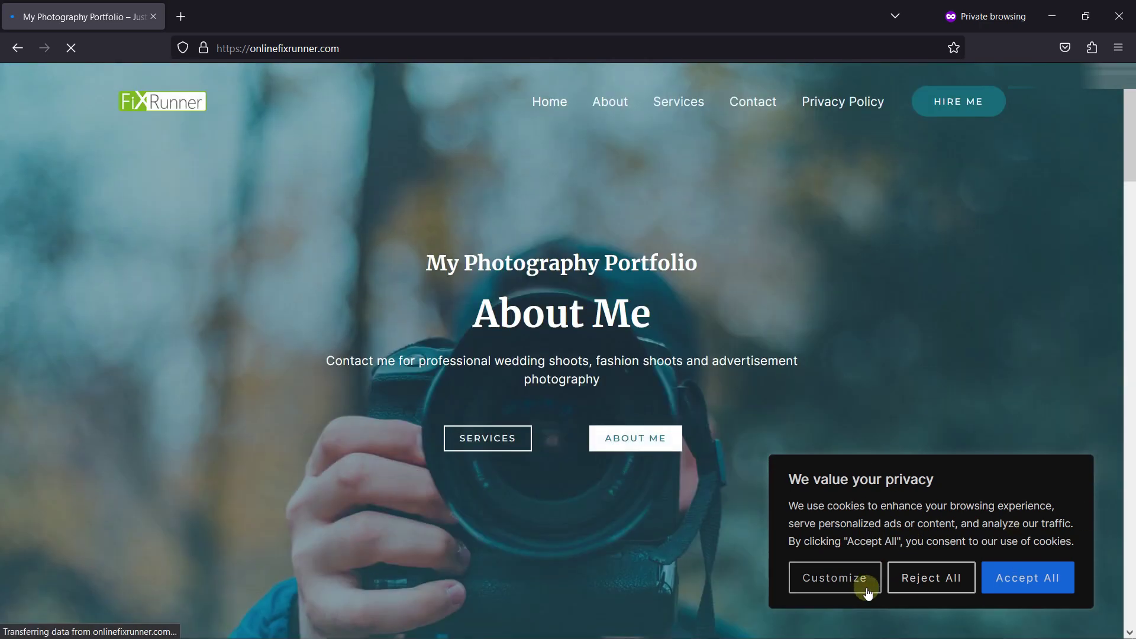